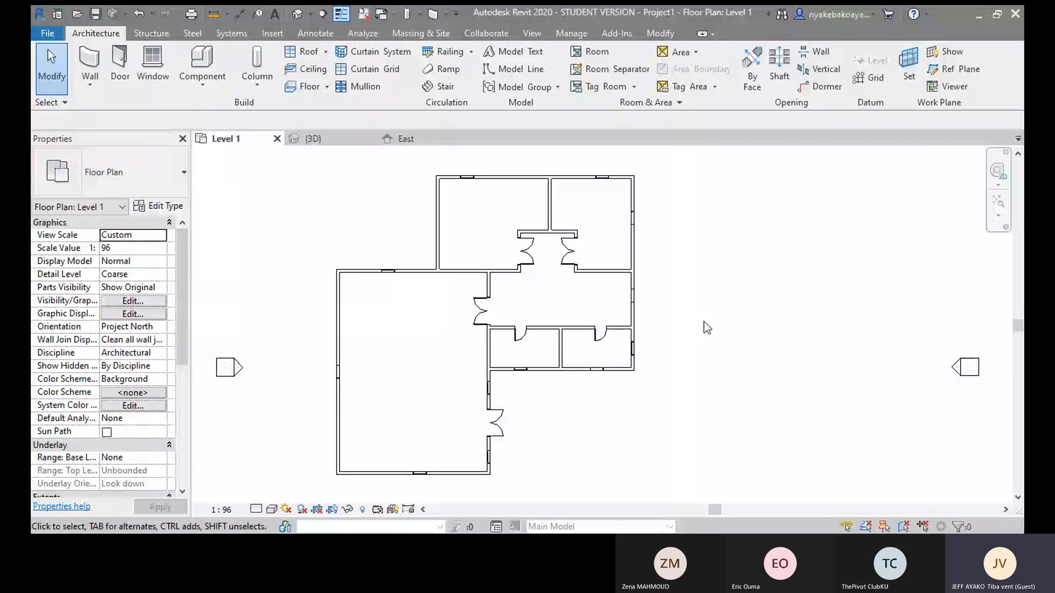
pyautogui.moveTo(704, 322); pyautogui.dragTo(740, 318, button='middle')
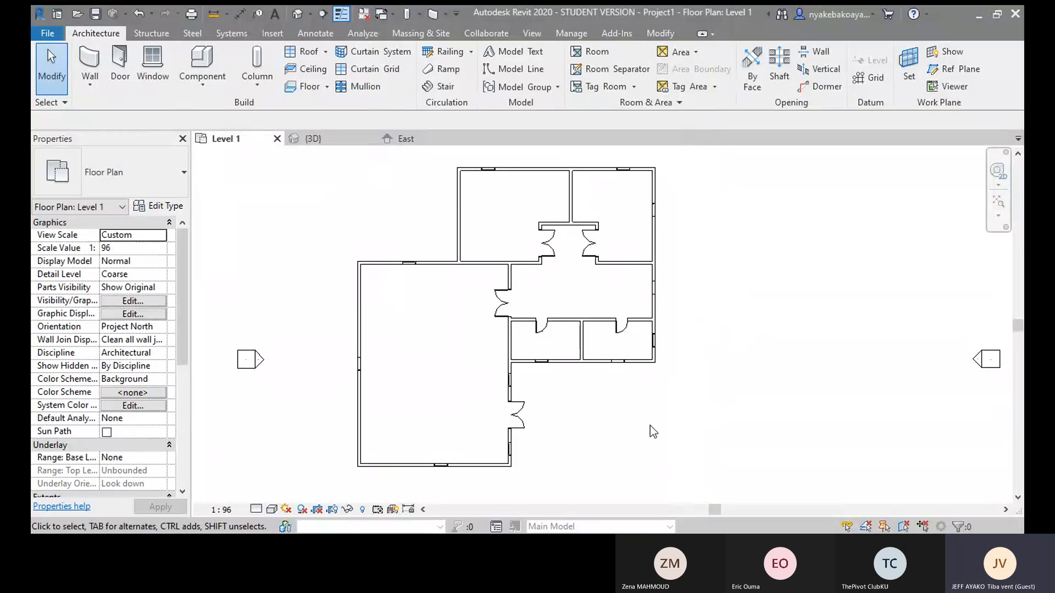
pyautogui.moveTo(648, 427)
pyautogui.mouseDown(button='middle')
pyautogui.moveTo(653, 401)
pyautogui.moveTo(654, 434)
pyautogui.moveTo(650, 407)
pyautogui.mouseUp(button='middle')
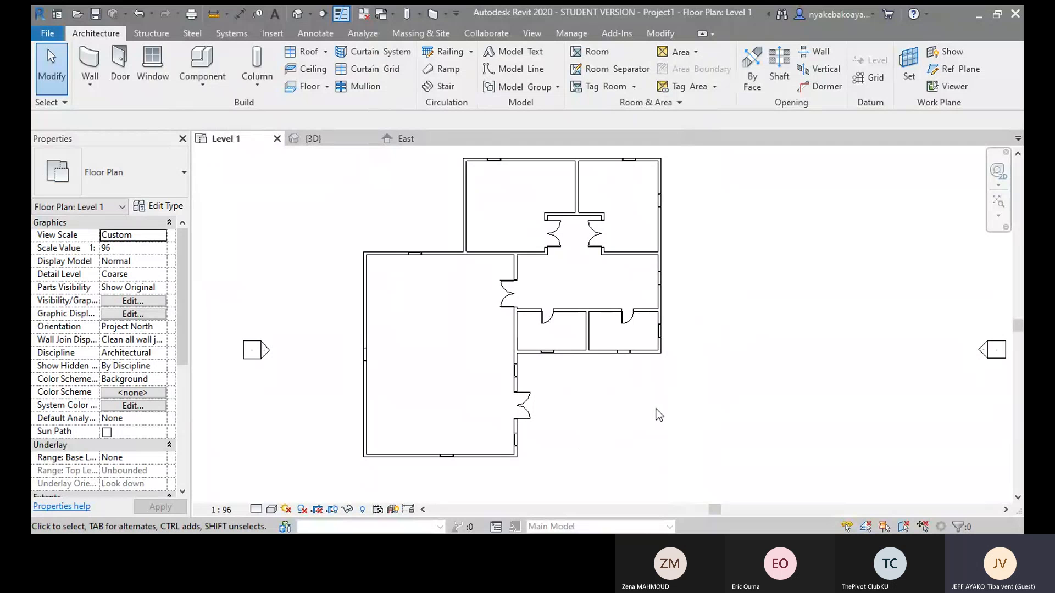
pyautogui.moveTo(664, 407)
pyautogui.mouseDown(button='middle')
pyautogui.moveTo(656, 435)
pyautogui.moveTo(657, 407)
pyautogui.mouseUp(button='middle')
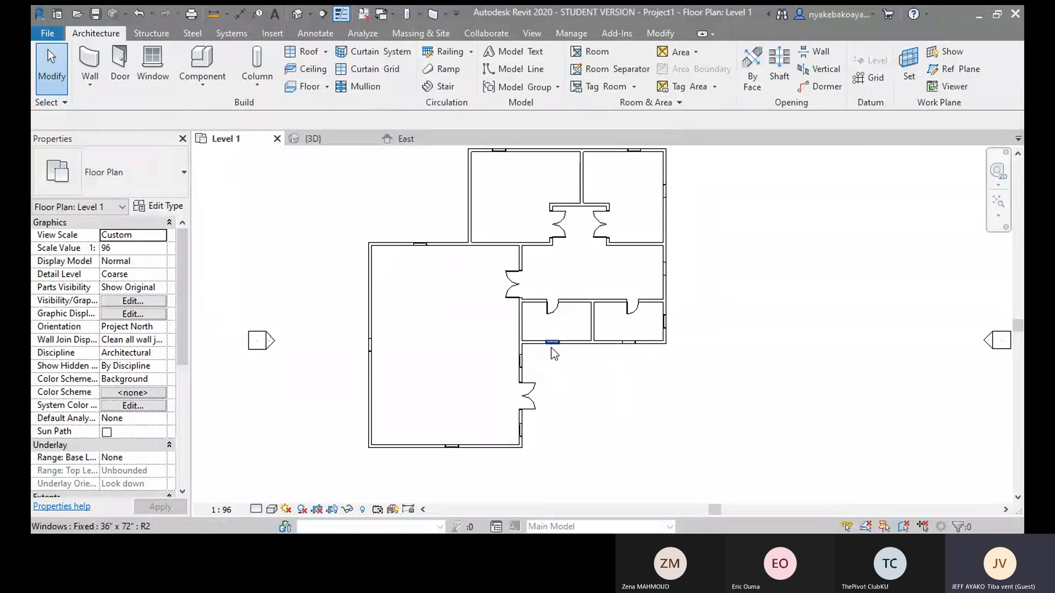
pyautogui.moveTo(627, 363); pyautogui.dragTo(630, 382, button='middle')
pyautogui.scroll(-2, 628, 377)
pyautogui.scroll(1, 611, 367)
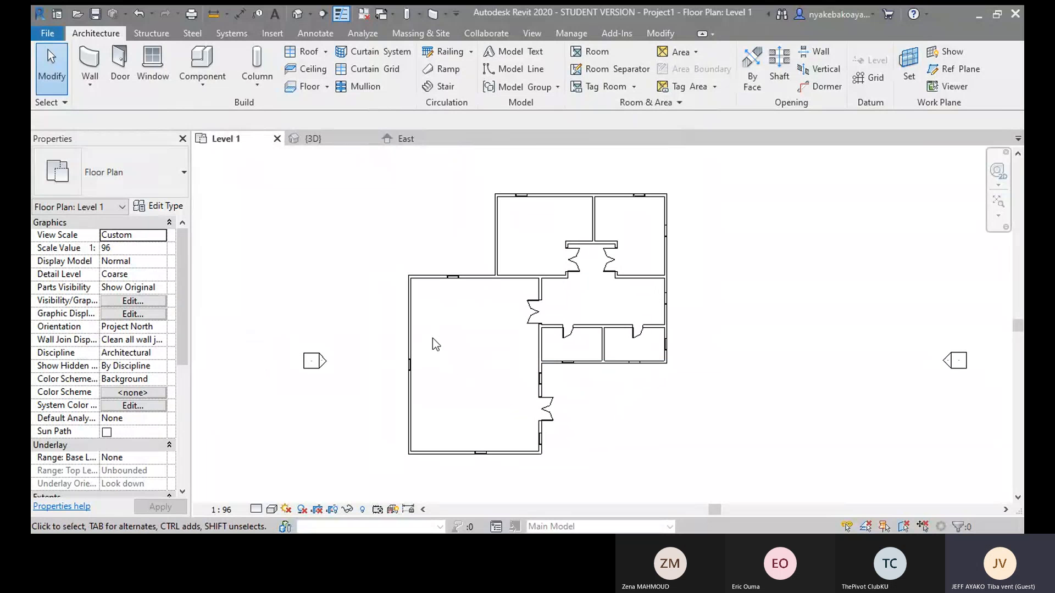
pyautogui.moveTo(438, 346)
pyautogui.mouseDown(button='middle')
pyautogui.moveTo(461, 353)
pyautogui.moveTo(447, 344)
pyautogui.mouseUp(button='middle')
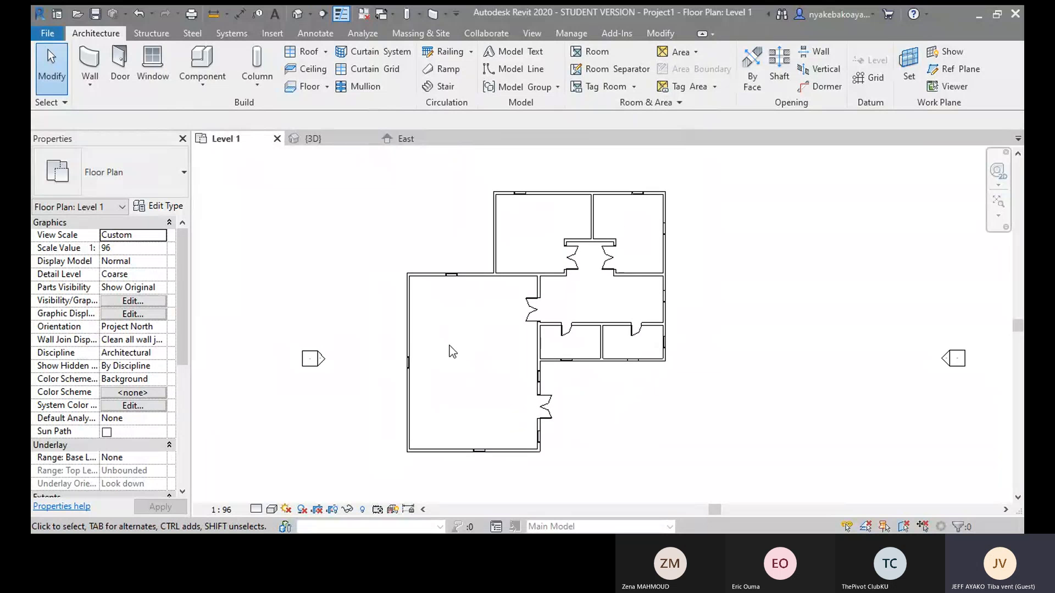
pyautogui.moveTo(452, 351)
pyautogui.mouseDown(button='middle')
pyautogui.moveTo(463, 327)
pyautogui.moveTo(463, 358)
pyautogui.moveTo(455, 359)
pyautogui.mouseUp(button='middle')
pyautogui.scroll(-1, 457, 363)
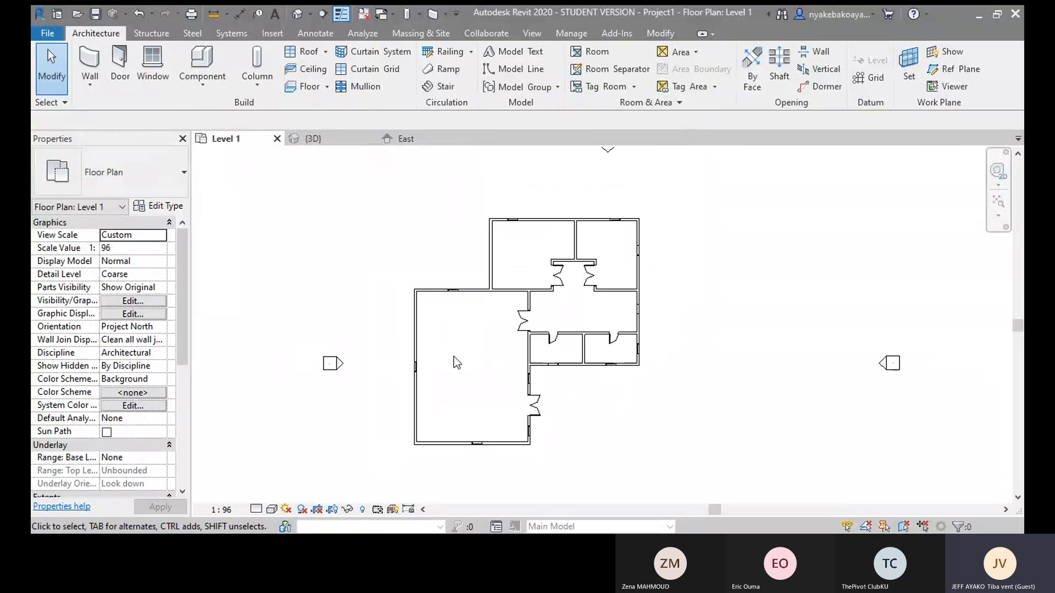
pyautogui.moveTo(466, 363)
pyautogui.mouseDown(button='middle')
pyautogui.moveTo(476, 344)
pyautogui.moveTo(471, 372)
pyautogui.mouseUp(button='middle')
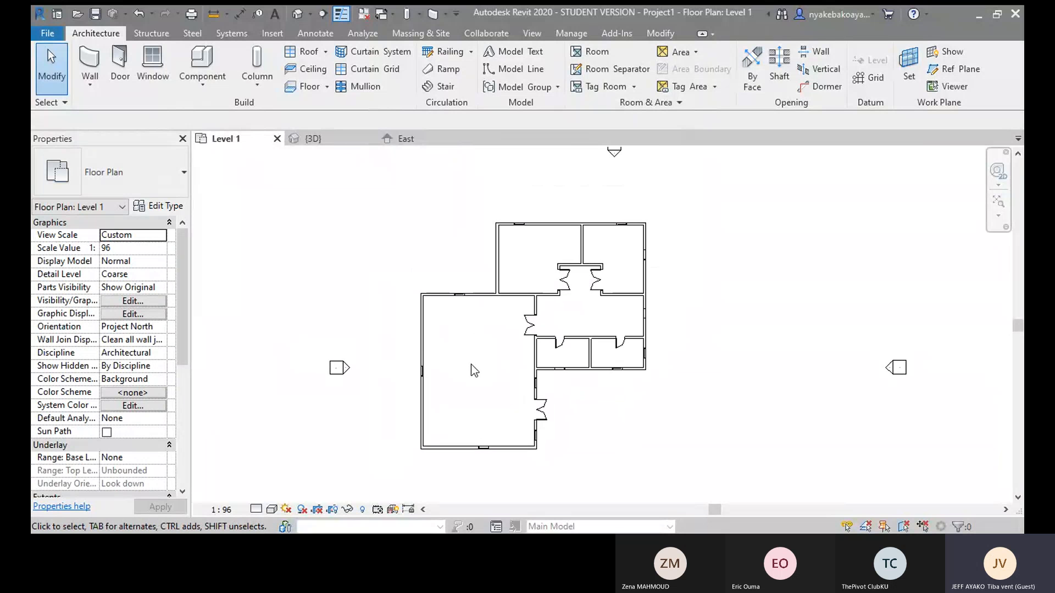
pyautogui.moveTo(471, 359); pyautogui.dragTo(473, 346, button='middle')
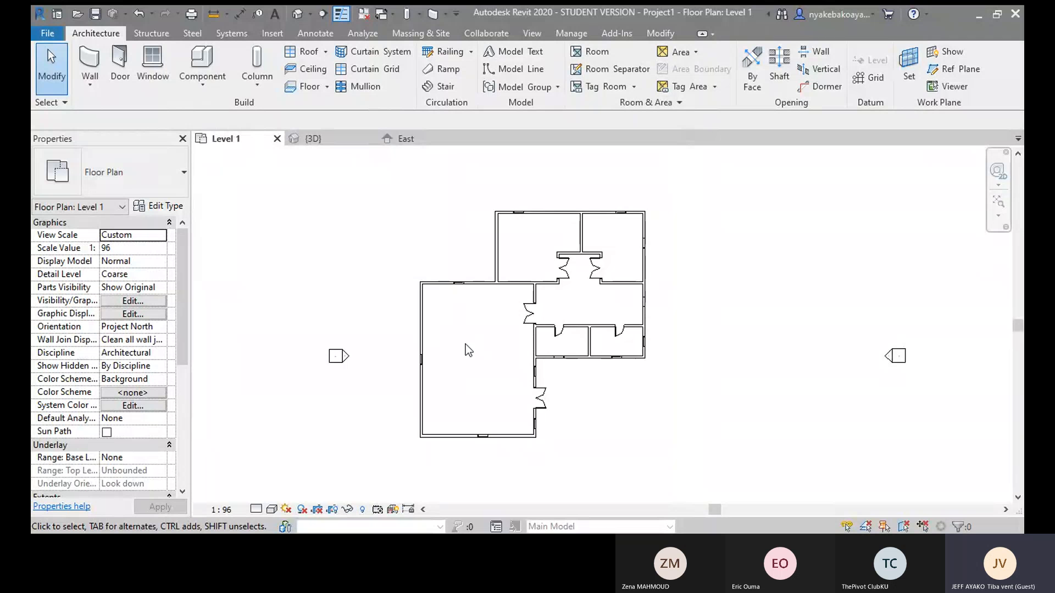
pyautogui.scroll(3, 457, 295)
pyautogui.scroll(-2, 457, 295)
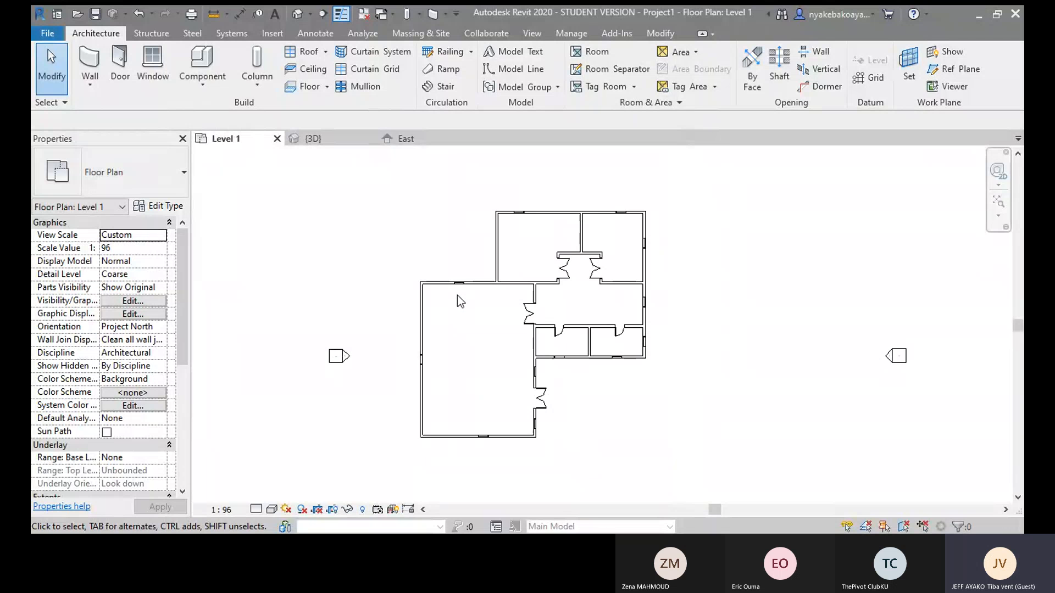
pyautogui.scroll(2, 461, 292)
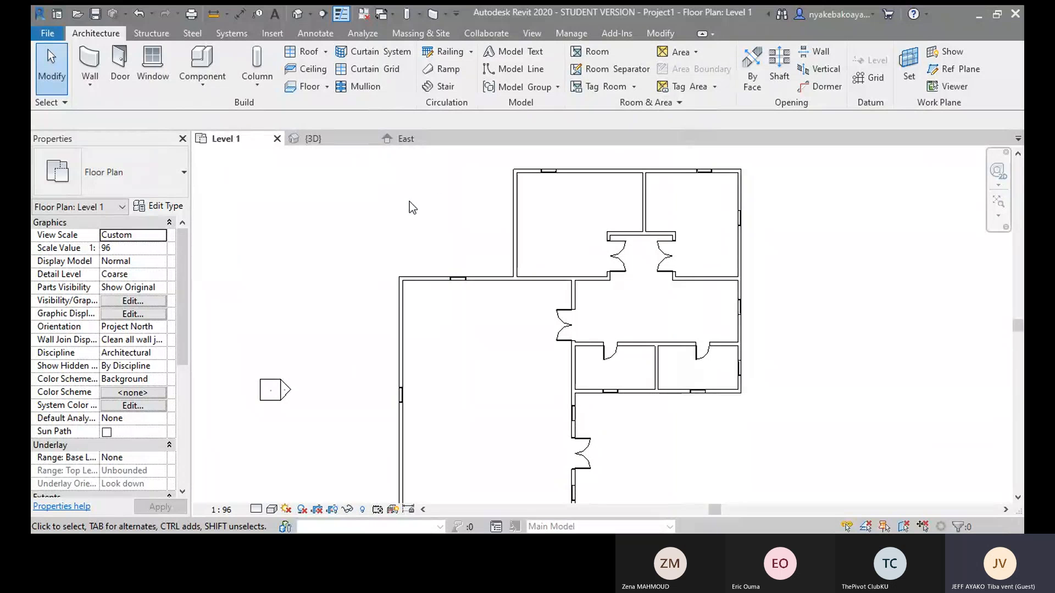
# - Save the project to the Desktop under the file name "part2 bim"
pyautogui.click(90, 60)
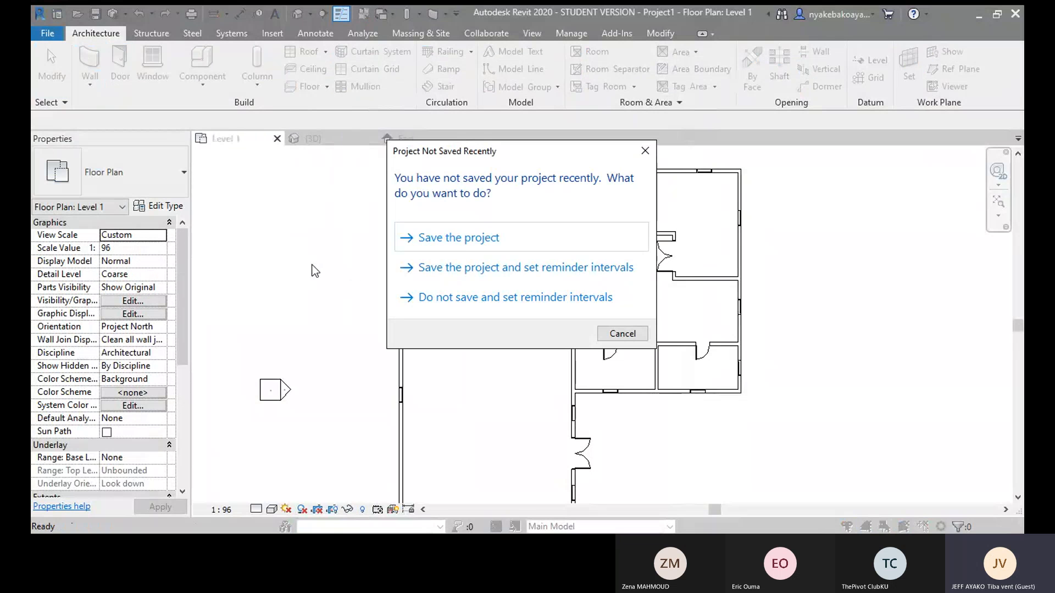
pyautogui.click(457, 236)
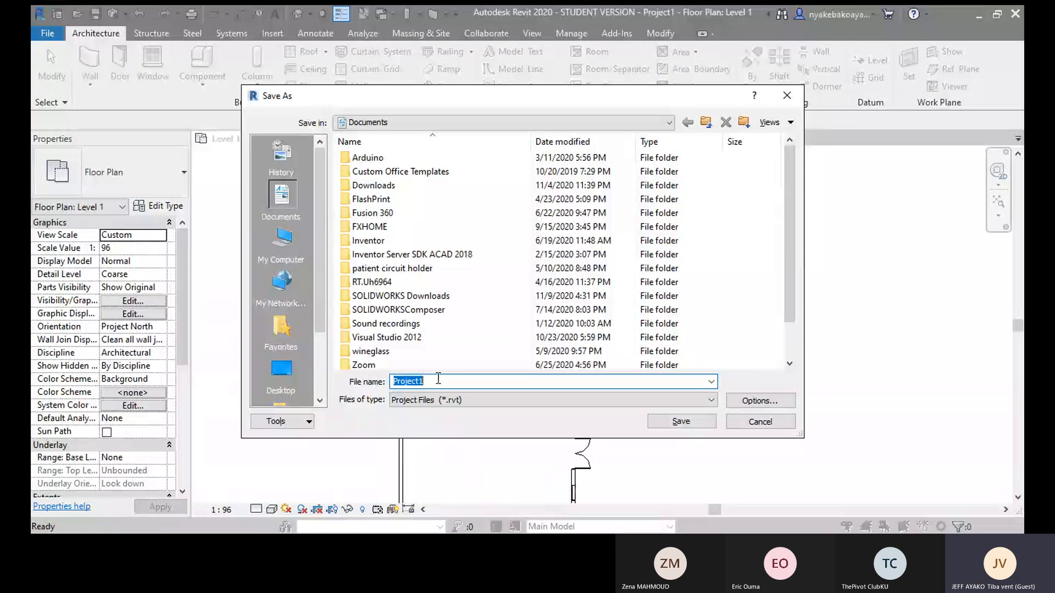
pyautogui.write('part2')
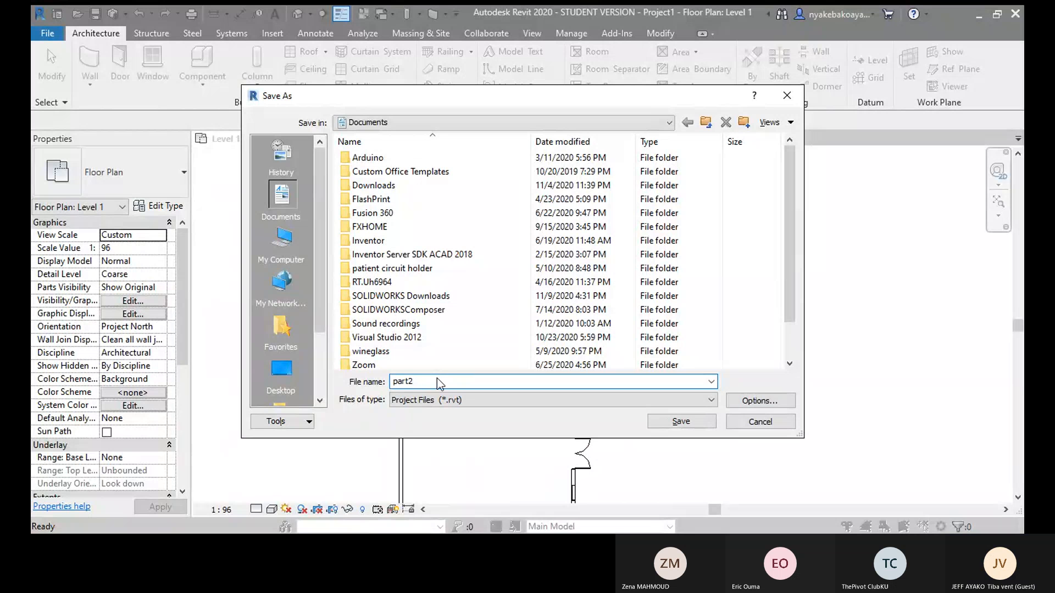
pyautogui.write('bi')
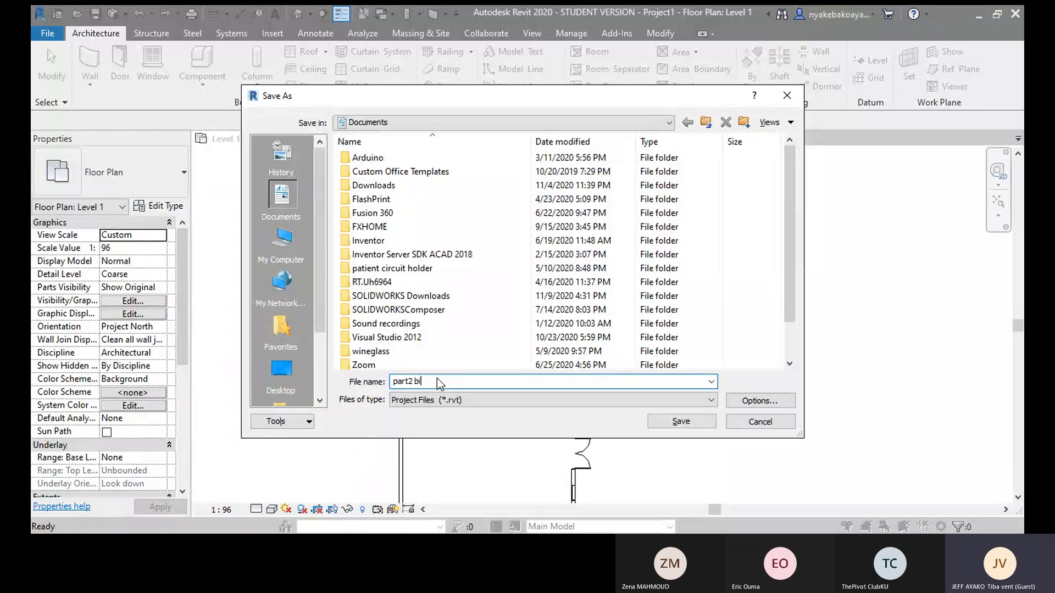
pyautogui.write('m')
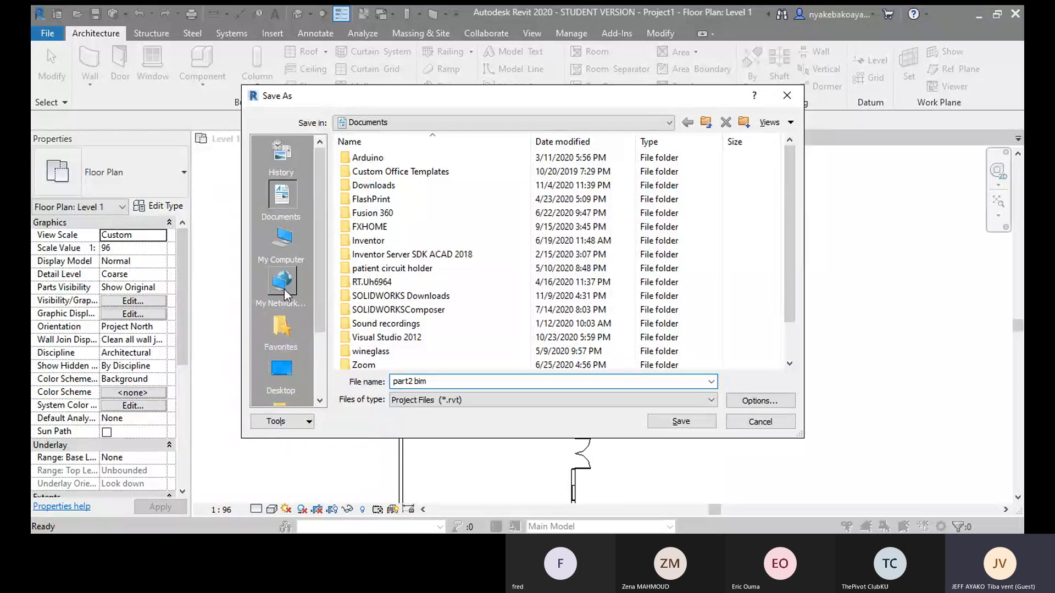
pyautogui.scroll(-1, 374, 303)
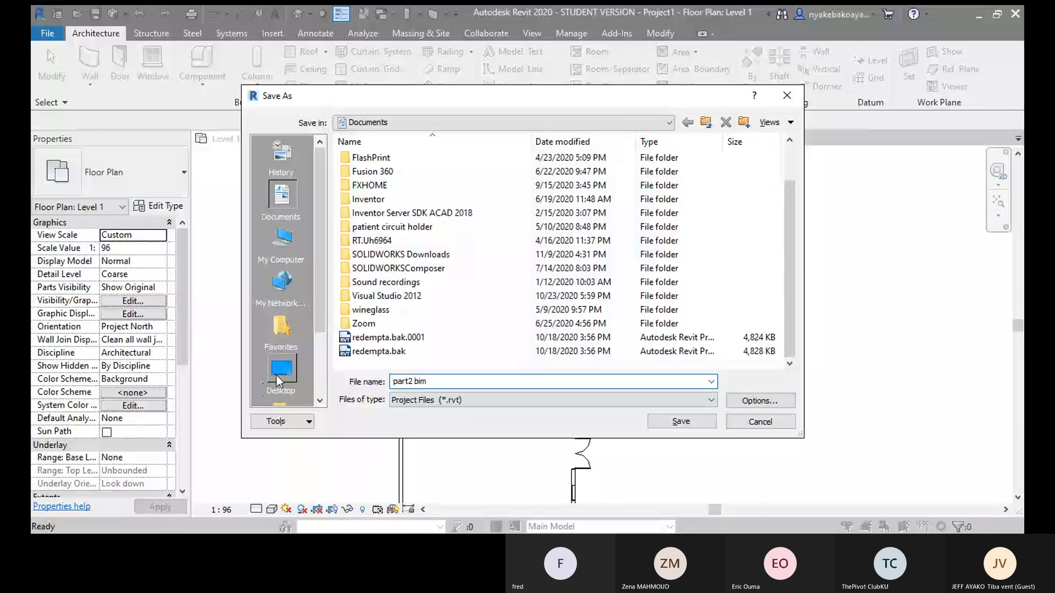
pyautogui.click(277, 373)
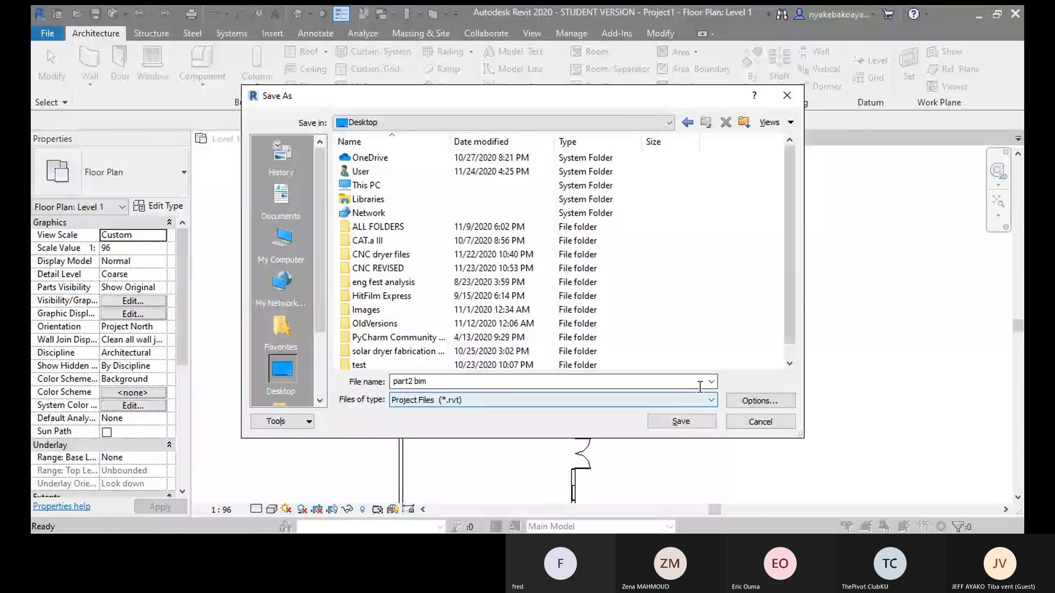
pyautogui.click(682, 426)
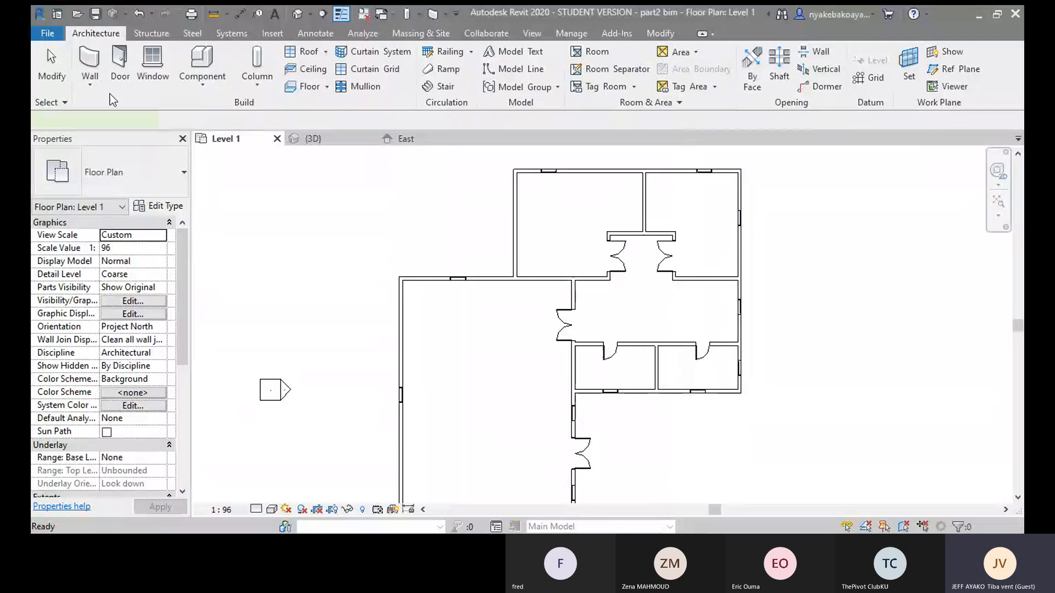
# - Draw Generic - 8" walls from the midpoint of the upper-left room's outer wall, about 3467 across and down to the lower wall, enclosing a small corner room
pyautogui.click(93, 77)
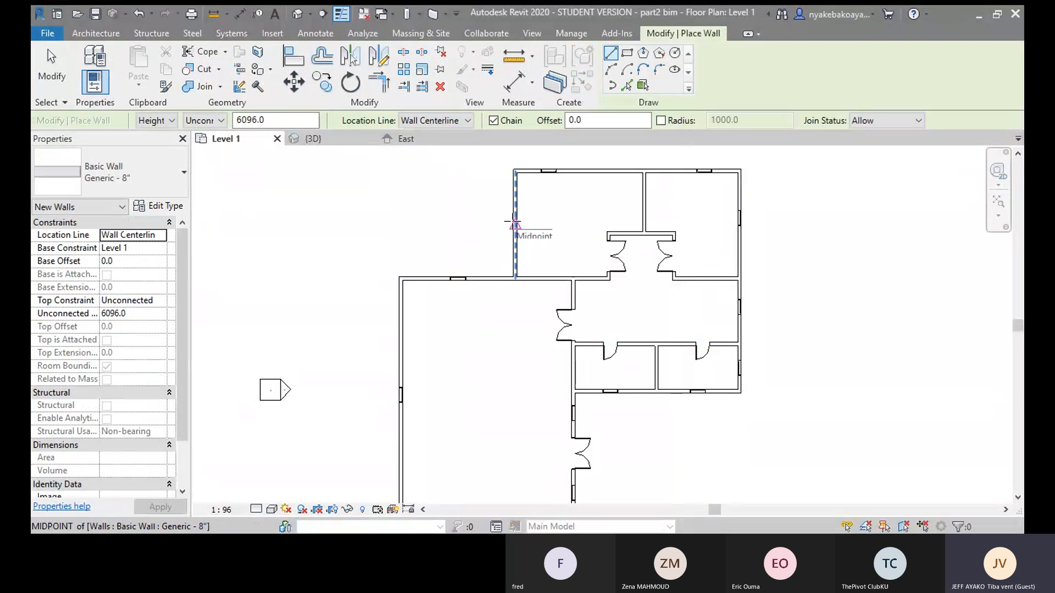
pyautogui.click(515, 224)
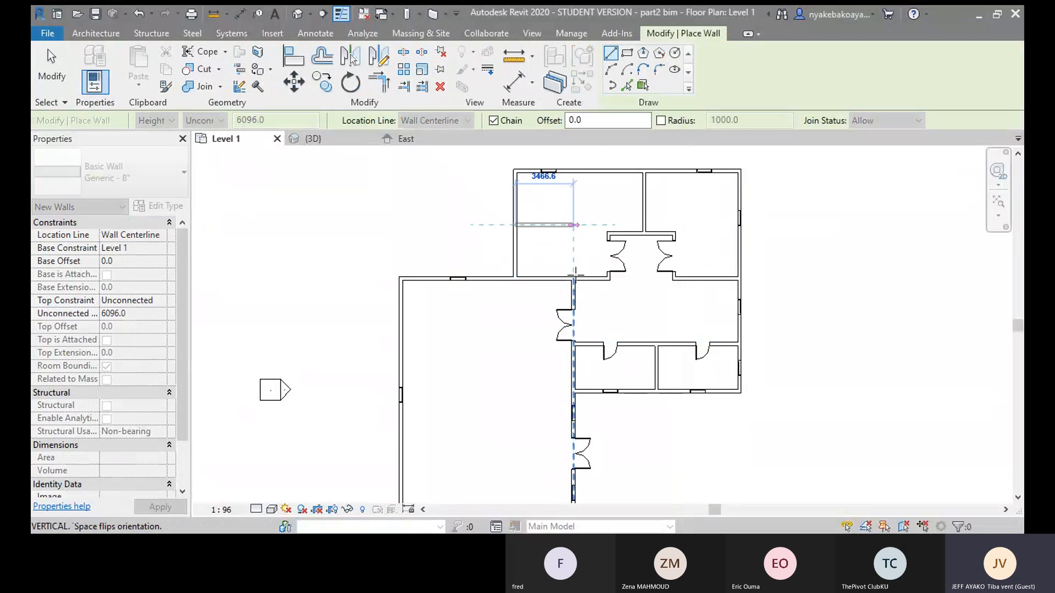
pyautogui.click(573, 224)
pyautogui.click(574, 279)
pyautogui.rightClick(495, 325)
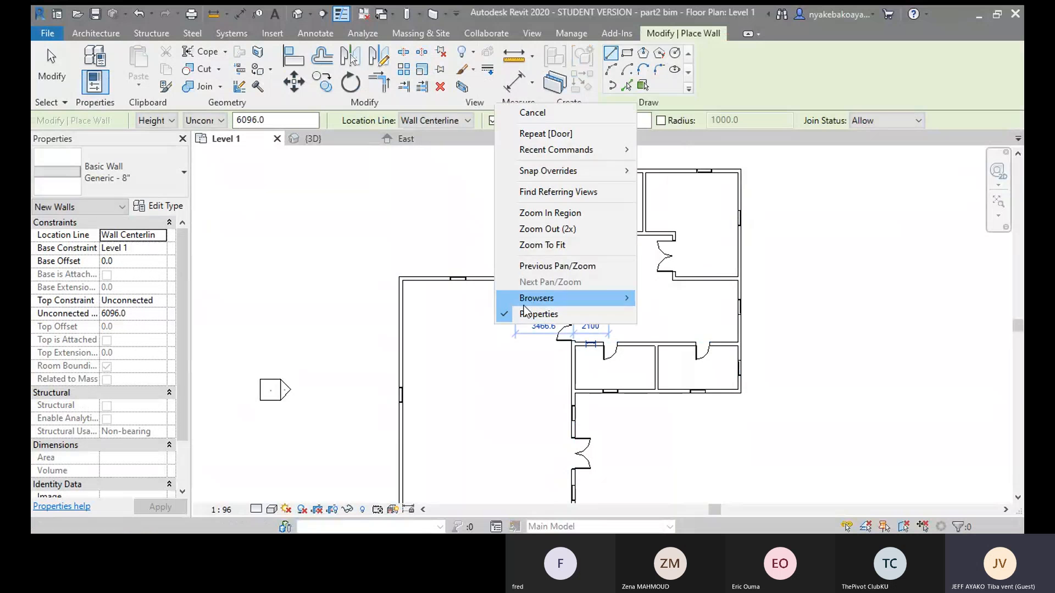
pyautogui.click(535, 112)
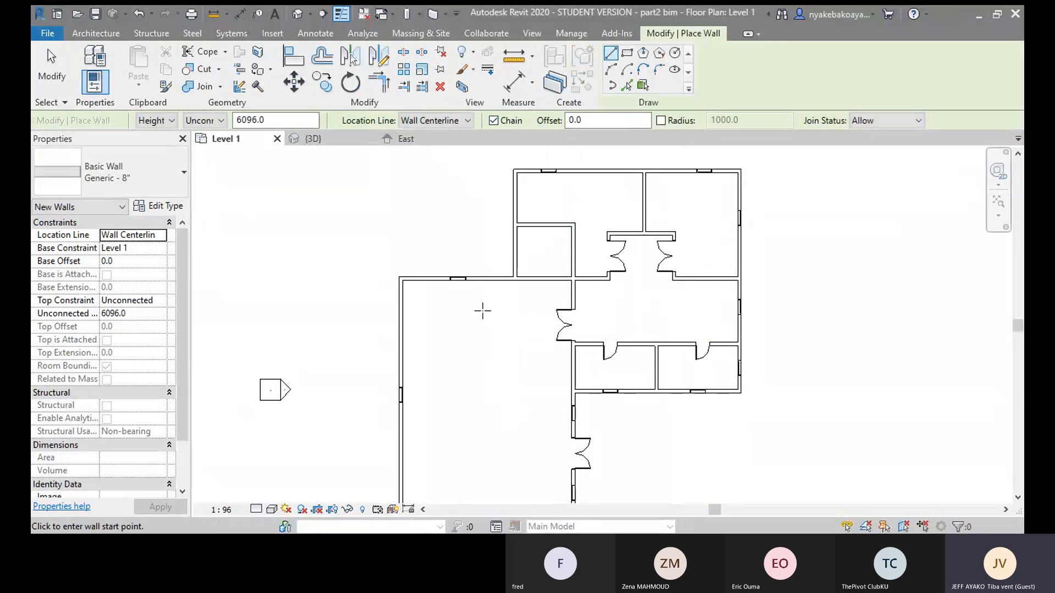
pyautogui.rightClick(241, 236)
pyautogui.click(309, 250)
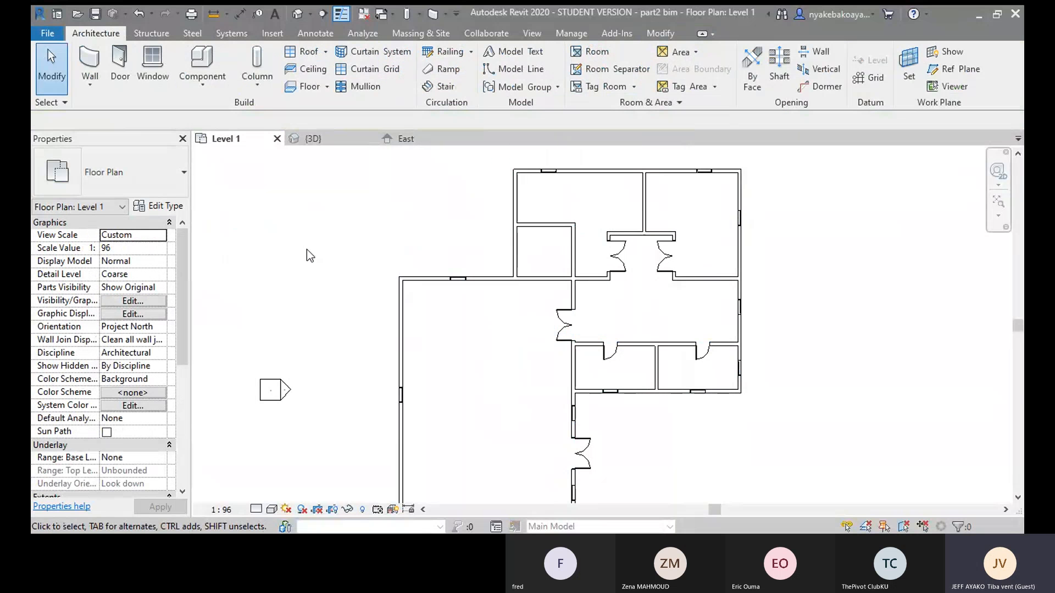
# - Start the Wall tool and examine the available basic, curtain and stacked wall types, including the interior partitions and Exterior Glazing
pyautogui.scroll(-2, 402, 242)
pyautogui.moveTo(397, 231); pyautogui.dragTo(375, 227, button='middle')
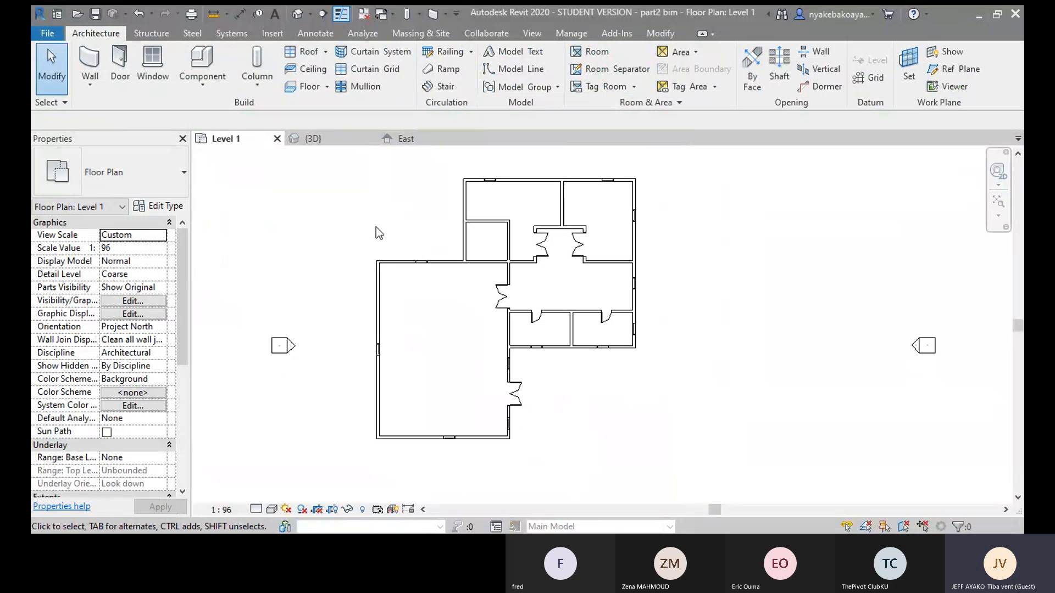
pyautogui.moveTo(377, 239); pyautogui.dragTo(373, 259, button='middle')
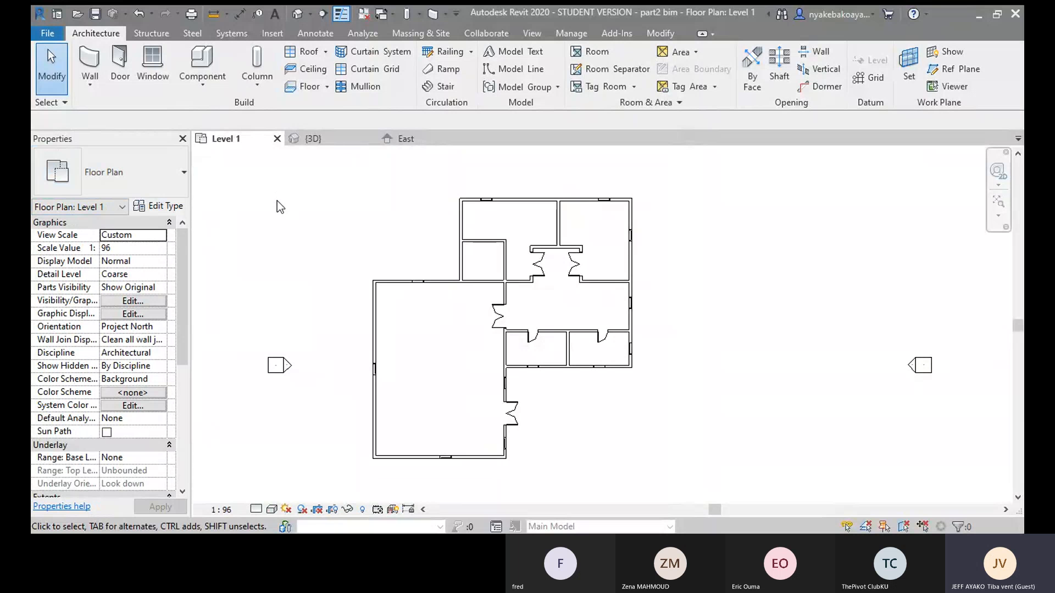
pyautogui.click(97, 61)
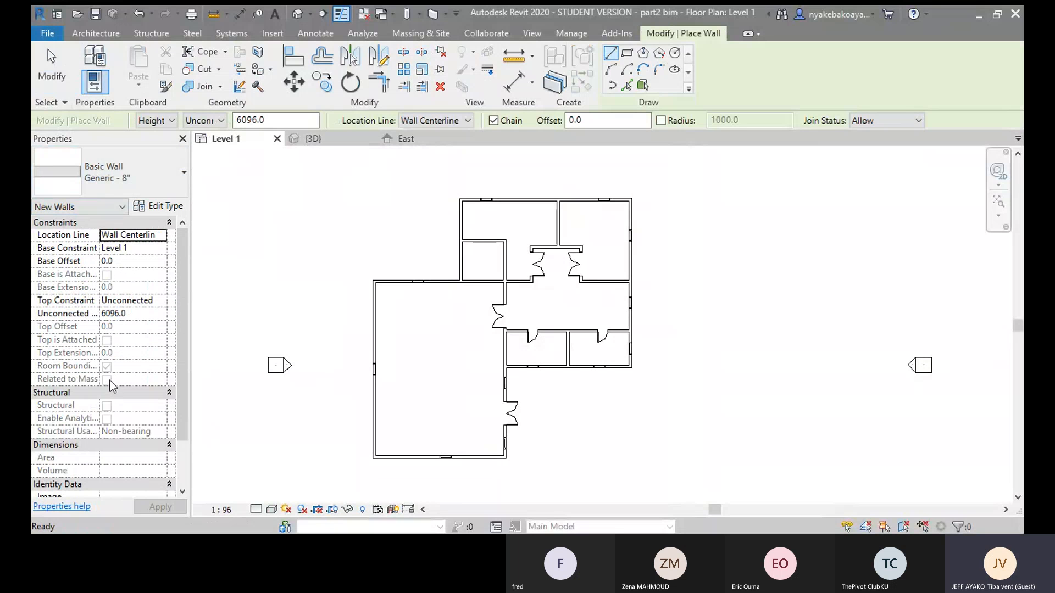
pyautogui.click(135, 172)
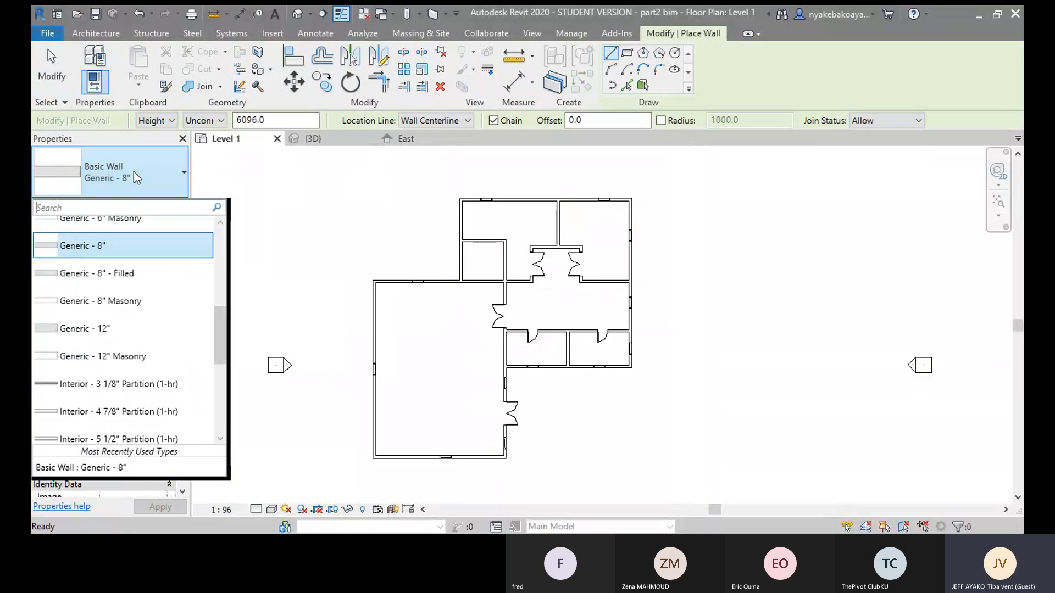
pyautogui.scroll(-1, 133, 343)
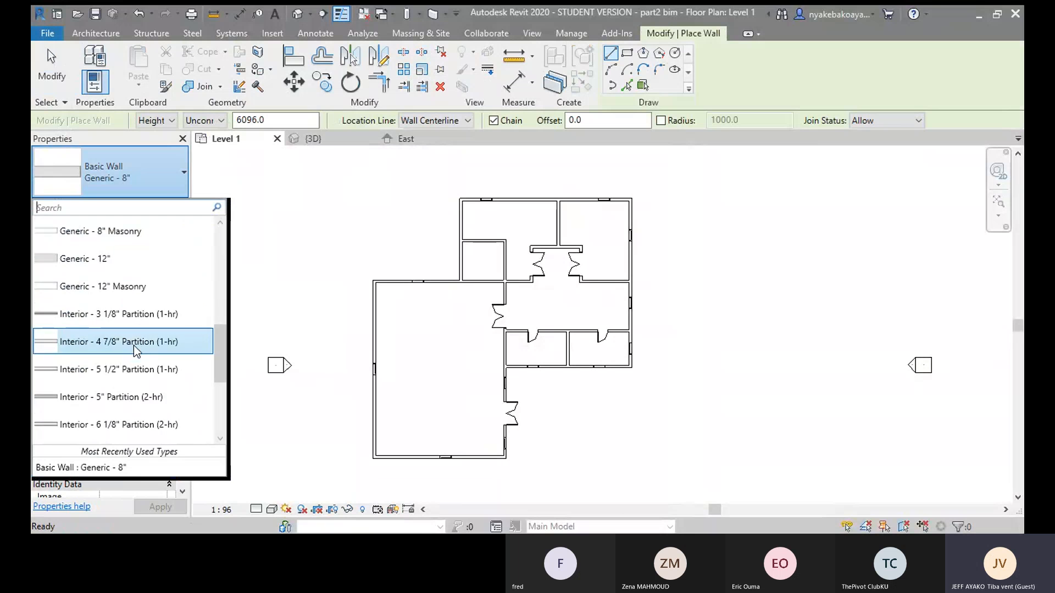
pyautogui.scroll(-2, 134, 346)
pyautogui.scroll(5, 135, 349)
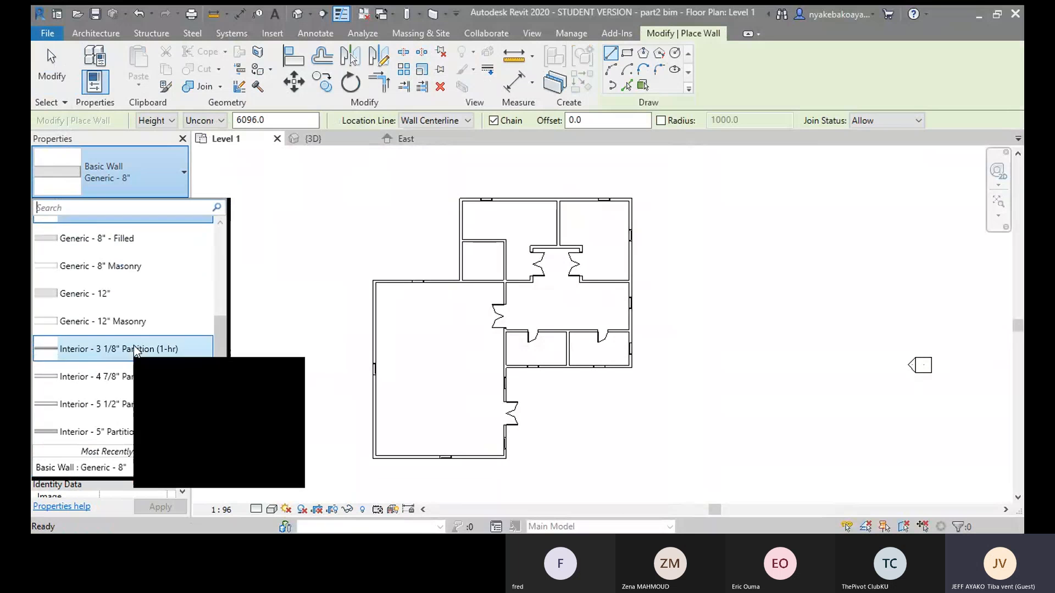
pyautogui.scroll(2, 135, 342)
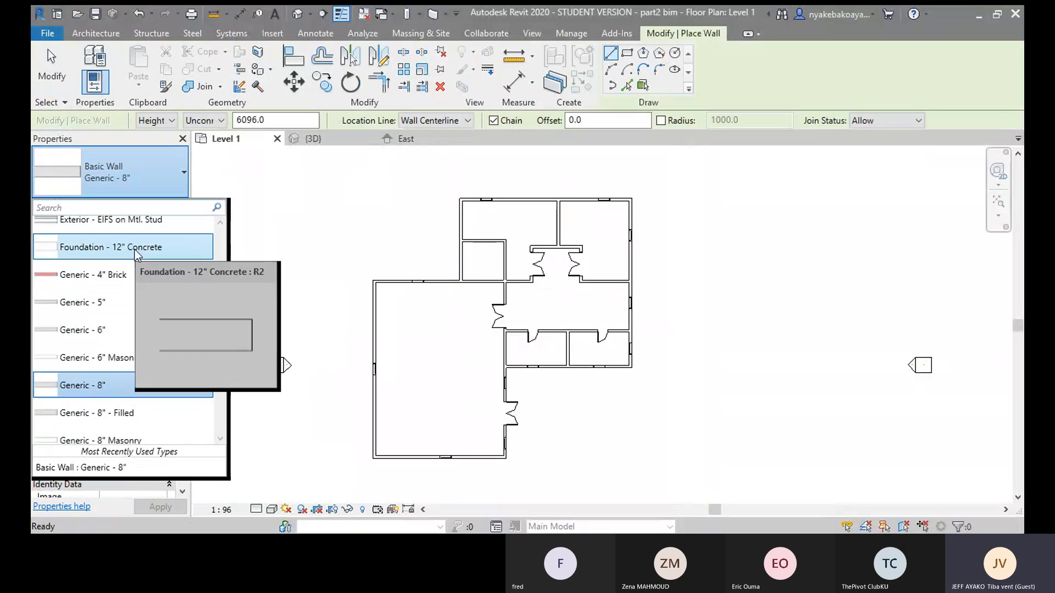
pyautogui.scroll(-1, 129, 274)
pyautogui.scroll(-1, 122, 347)
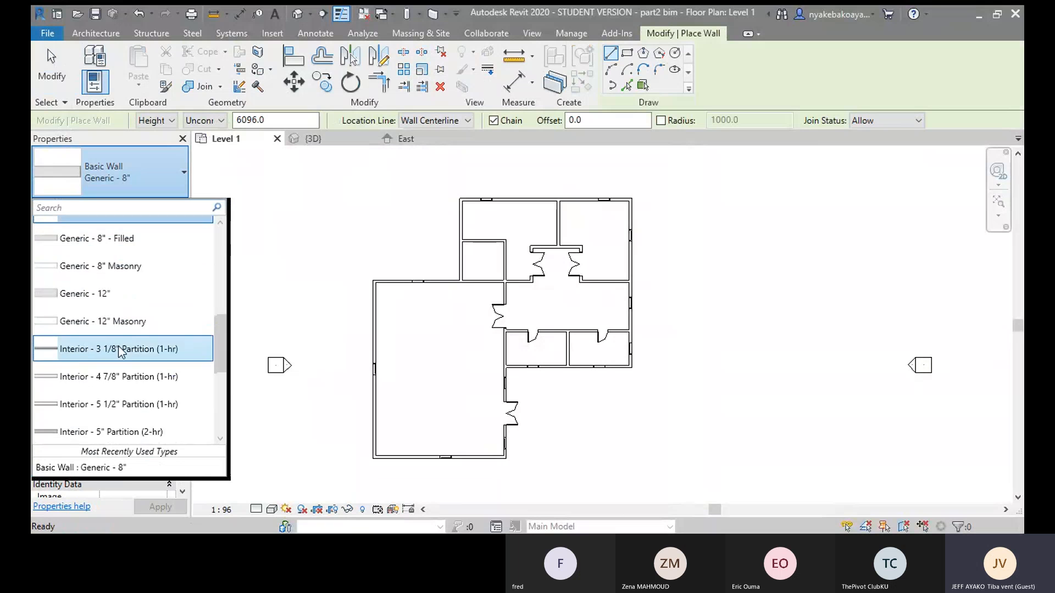
pyautogui.scroll(-3, 121, 351)
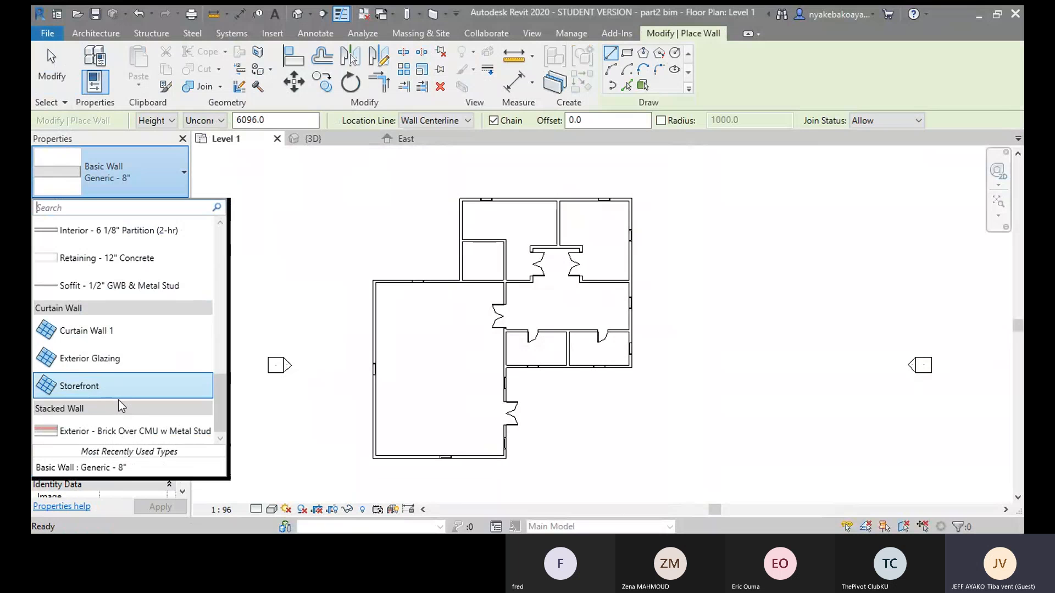
pyautogui.moveTo(132, 360)
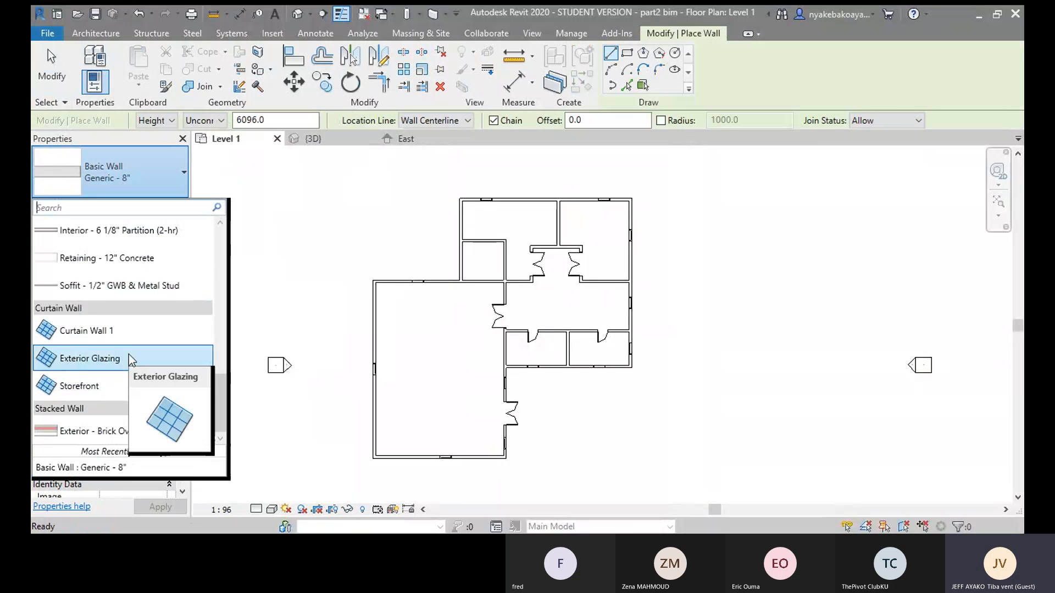
pyautogui.moveTo(107, 389)
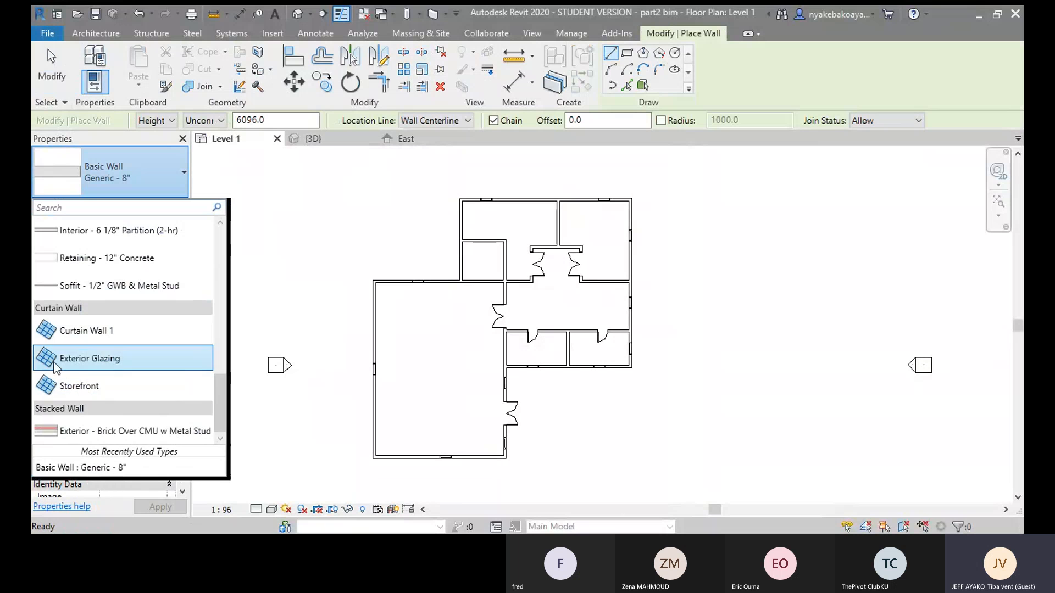
pyautogui.moveTo(97, 434)
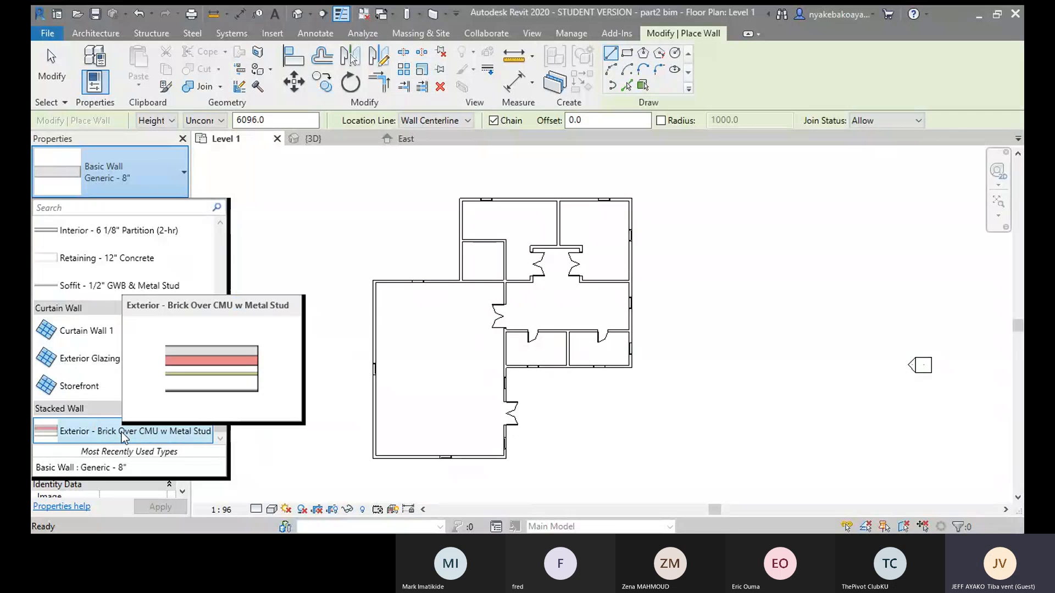
pyautogui.scroll(5, 83, 352)
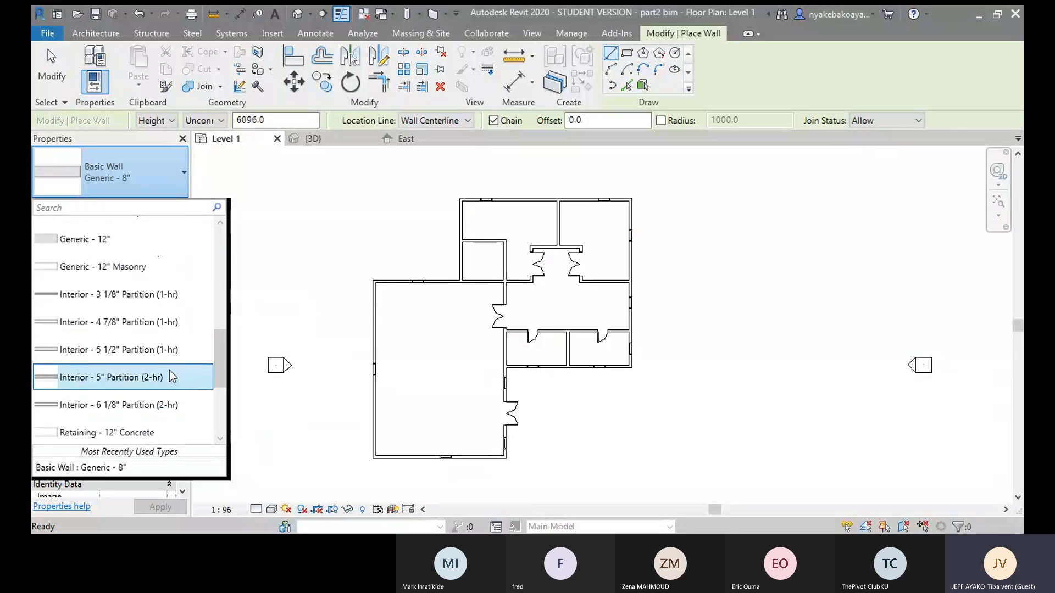
pyautogui.click(261, 229)
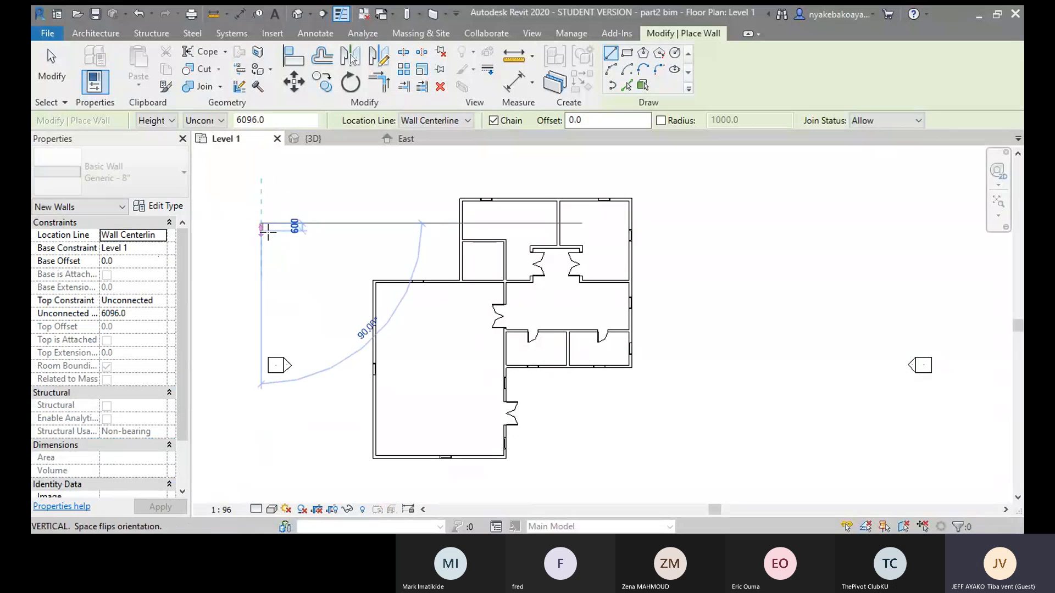
pyautogui.press('Escape')
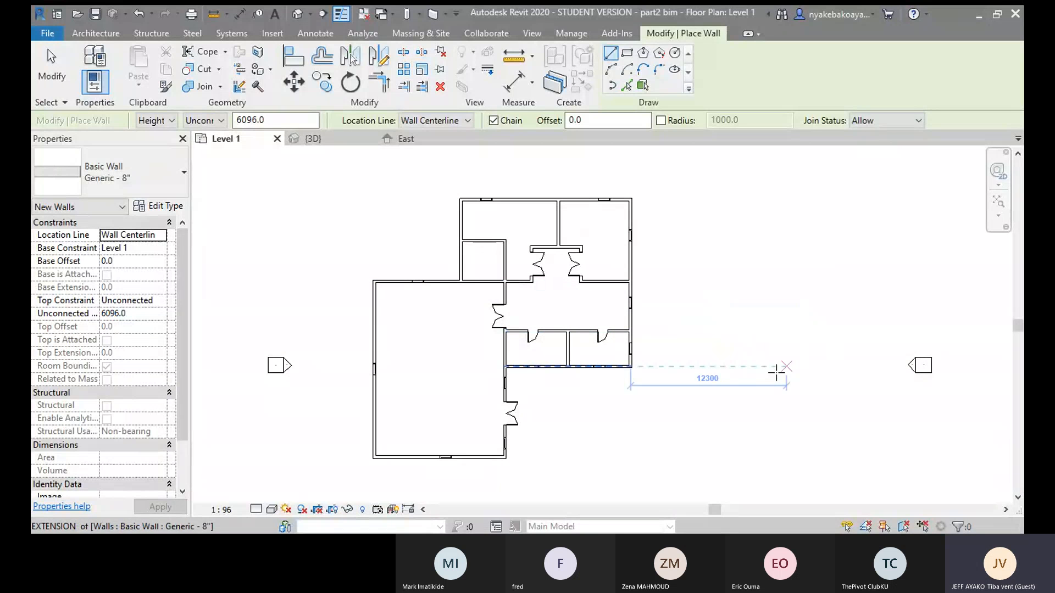
pyautogui.press('Escape')
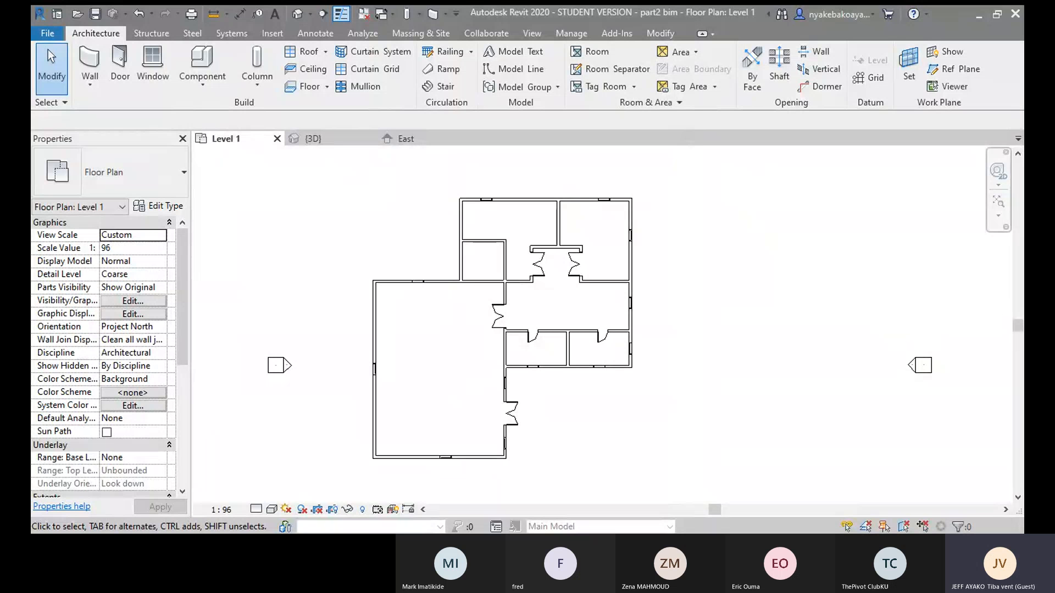
# - Open the East elevation of the building from its elevation marker in the Level 1 plan
pyautogui.scroll(-2, 572, 386)
pyautogui.scroll(-2, 357, 384)
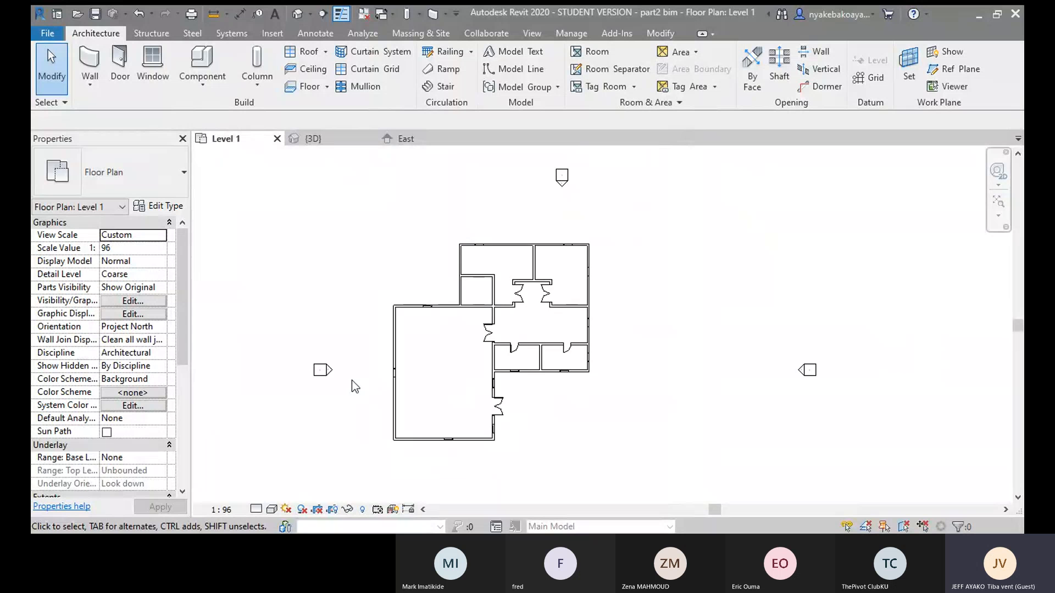
pyautogui.moveTo(352, 381); pyautogui.dragTo(365, 358, button='middle')
pyautogui.scroll(-1, 325, 351)
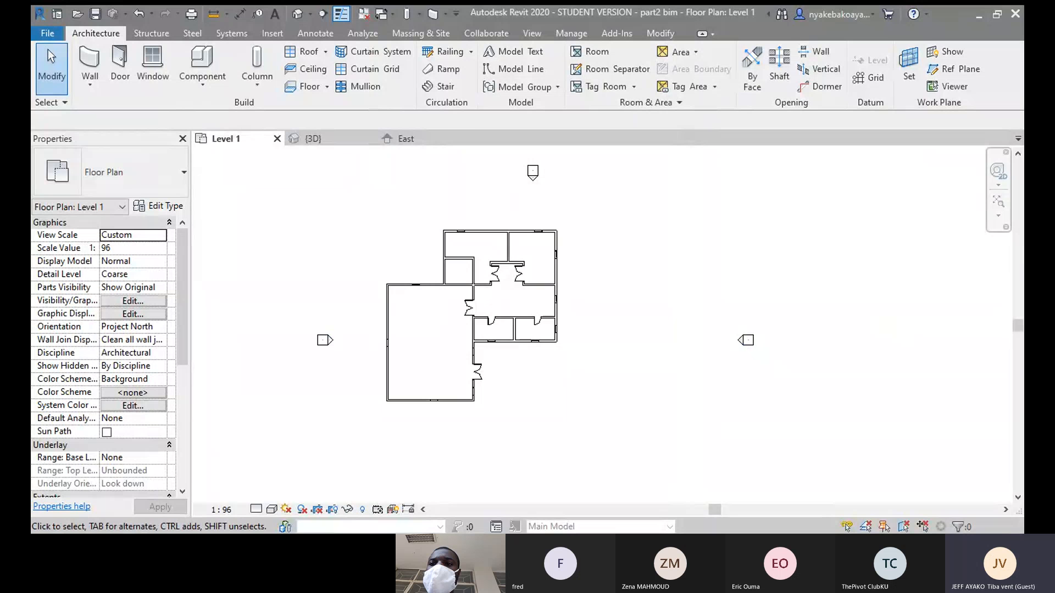
pyautogui.doubleClick(746, 340)
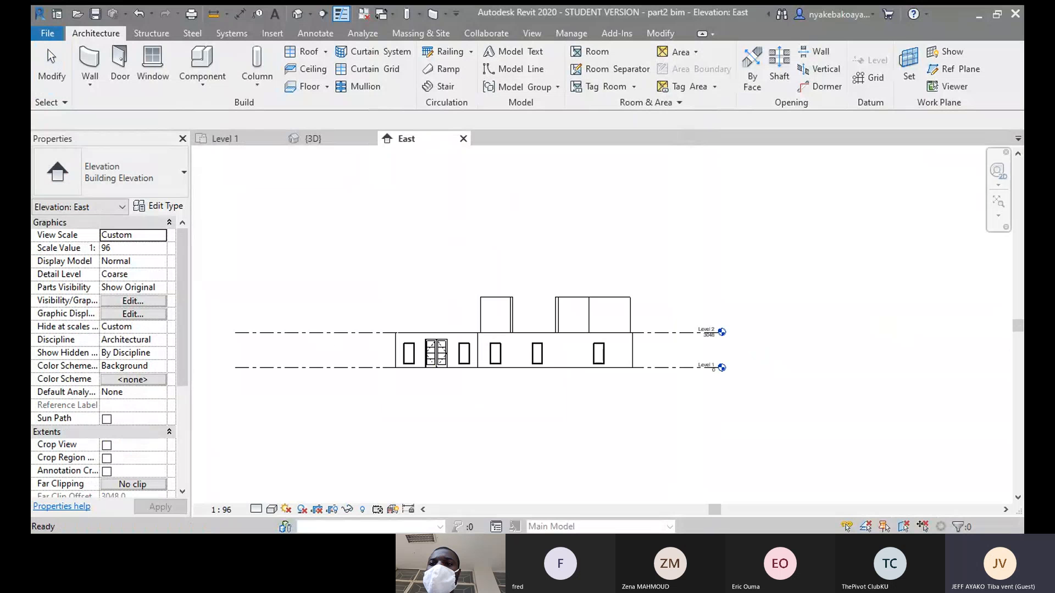
pyautogui.moveTo(667, 412); pyautogui.dragTo(605, 416, button='middle')
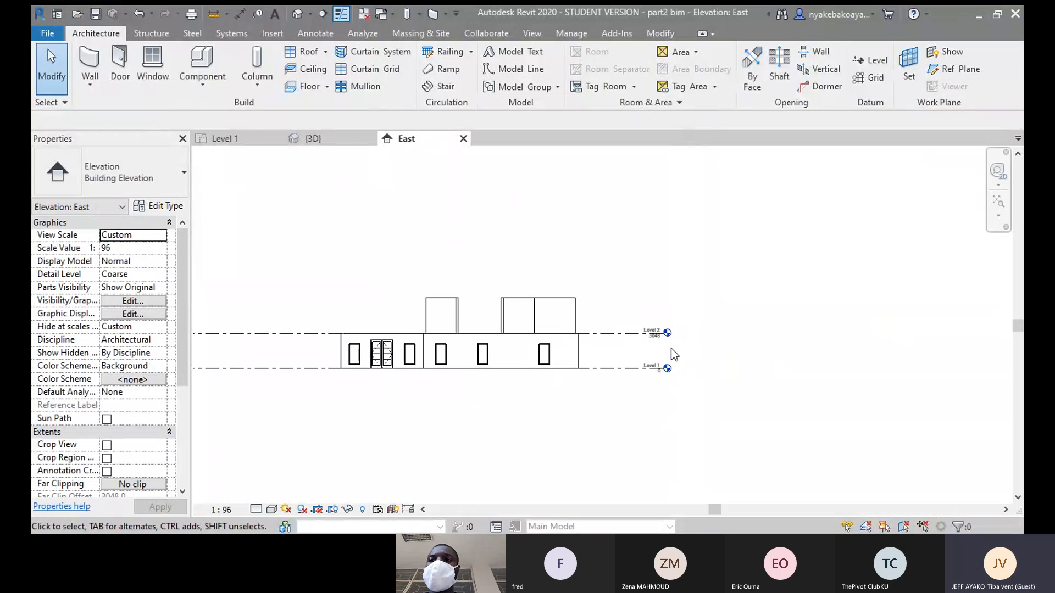
pyautogui.scroll(2, 414, 355)
pyautogui.scroll(-1, 470, 391)
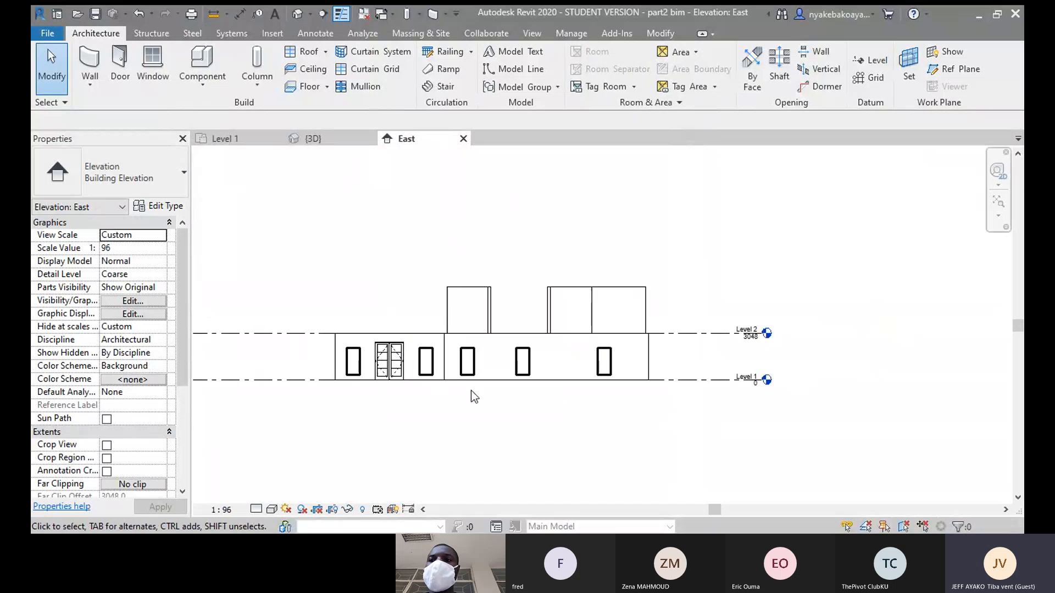
pyautogui.scroll(2, 476, 392)
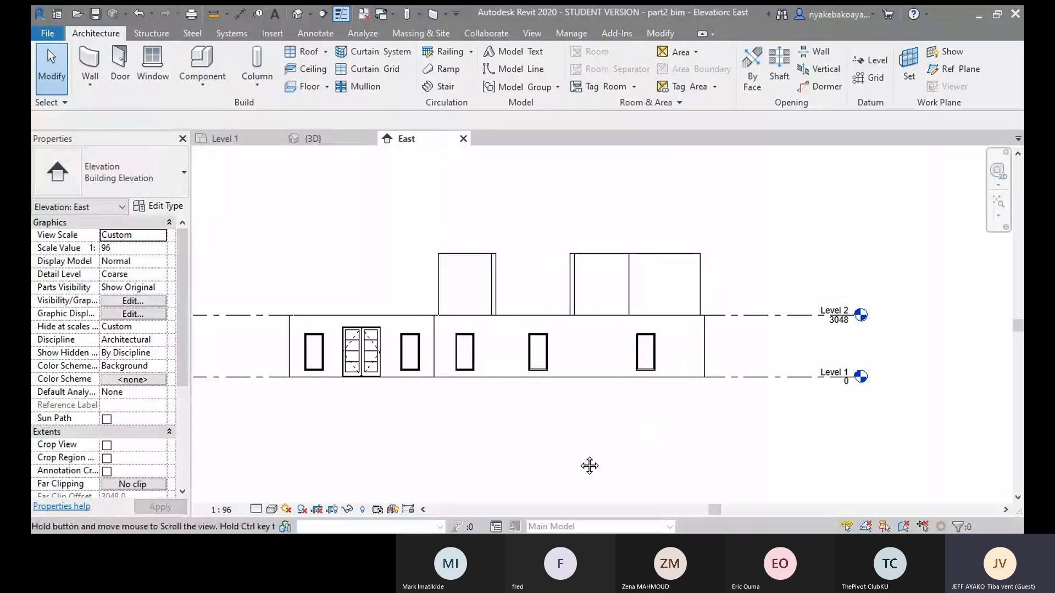
pyautogui.moveTo(588, 463); pyautogui.dragTo(623, 331, button='middle')
# - Set the top constraint of all walls rising above Level 2 to Up to level: Level 2
pyautogui.moveTo(707, 276); pyautogui.dragTo(312, 277)
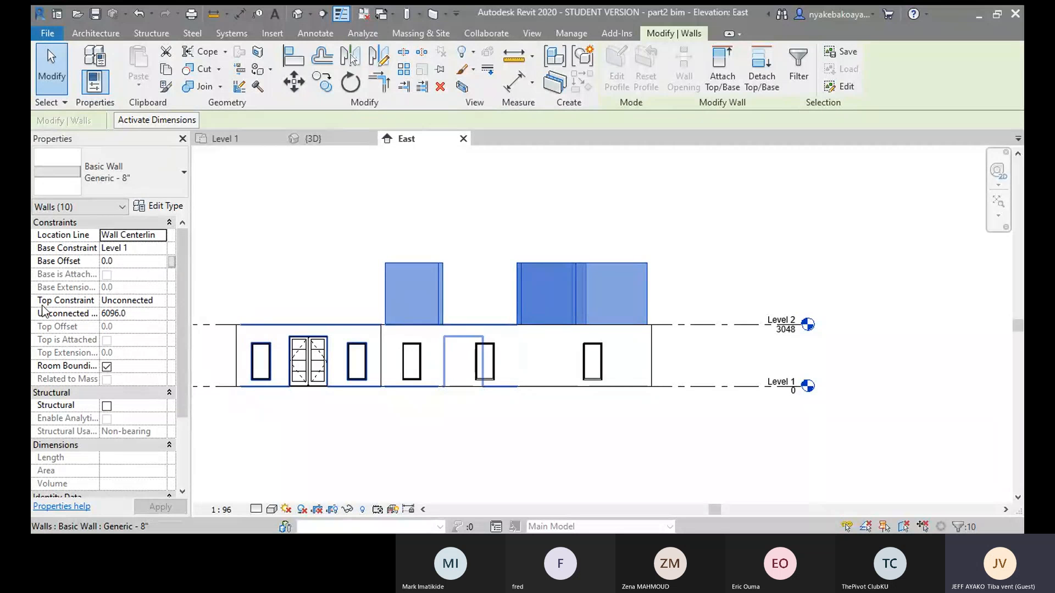
pyautogui.click(157, 304)
pyautogui.click(159, 302)
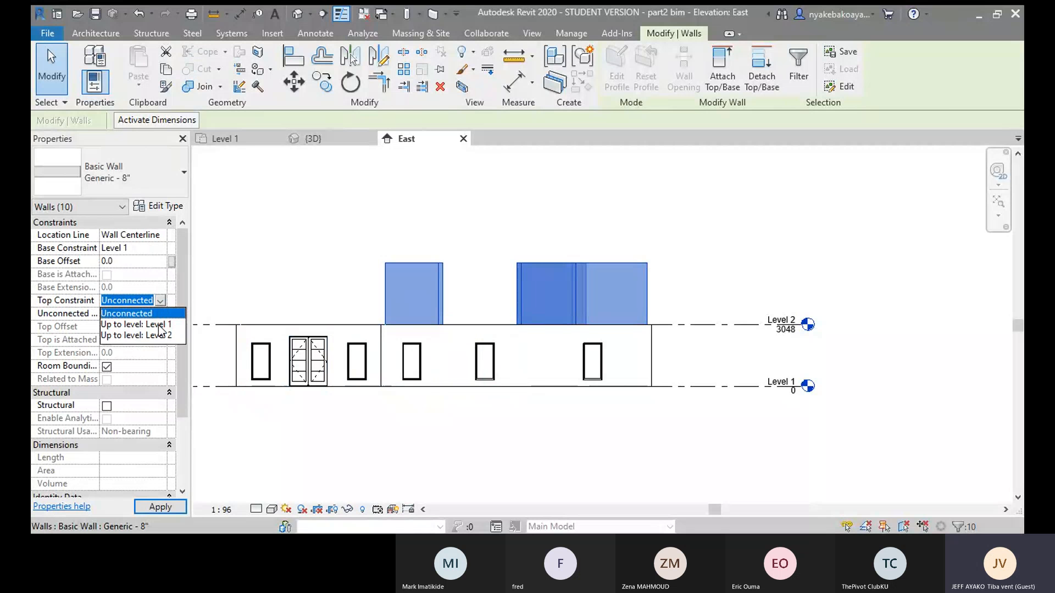
pyautogui.click(160, 330)
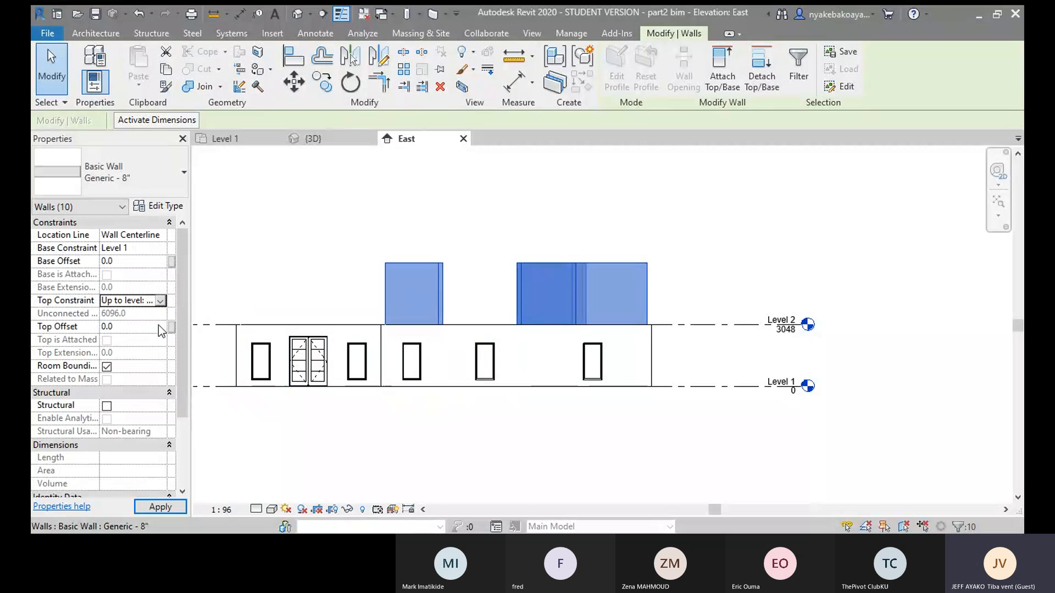
pyautogui.click(160, 301)
pyautogui.click(161, 335)
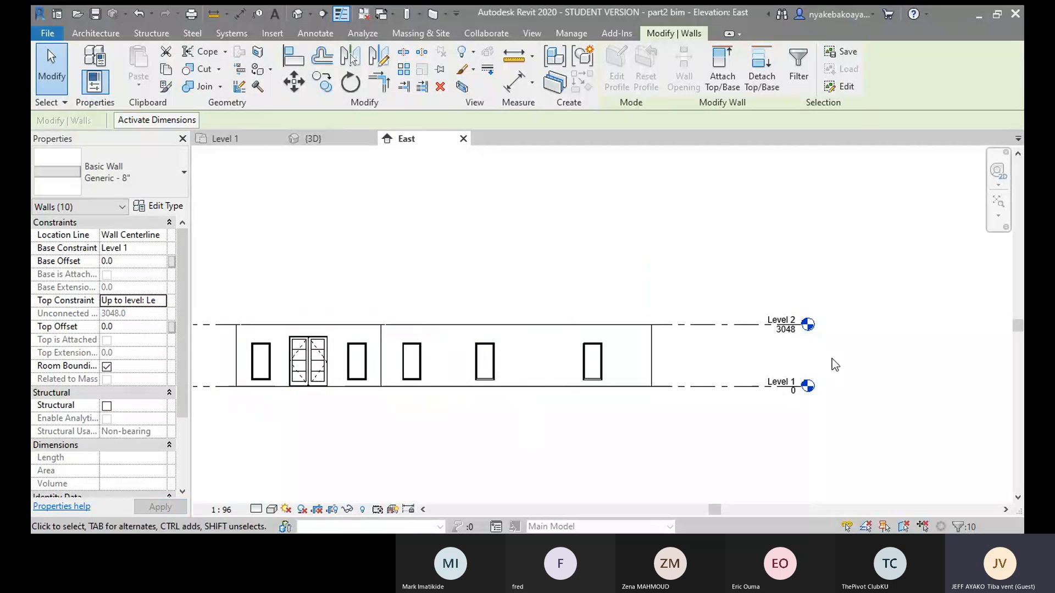
pyautogui.click(530, 438)
# - Draw a new level line about 2800 above Level 2, aligned with both ends of the existing levels
pyautogui.moveTo(770, 394); pyautogui.dragTo(703, 394, button='middle')
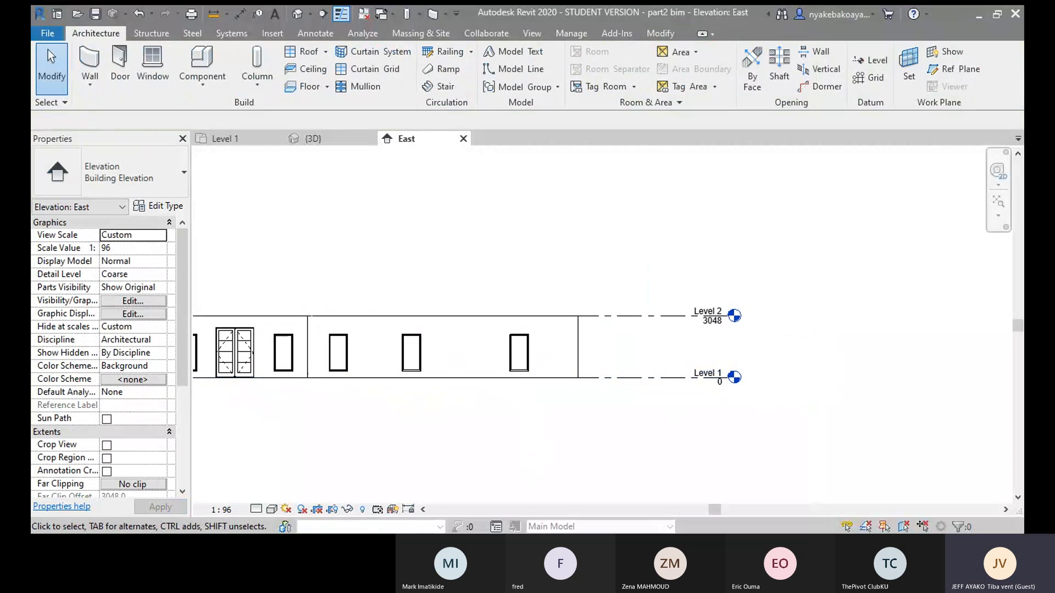
pyautogui.scroll(-2, 718, 437)
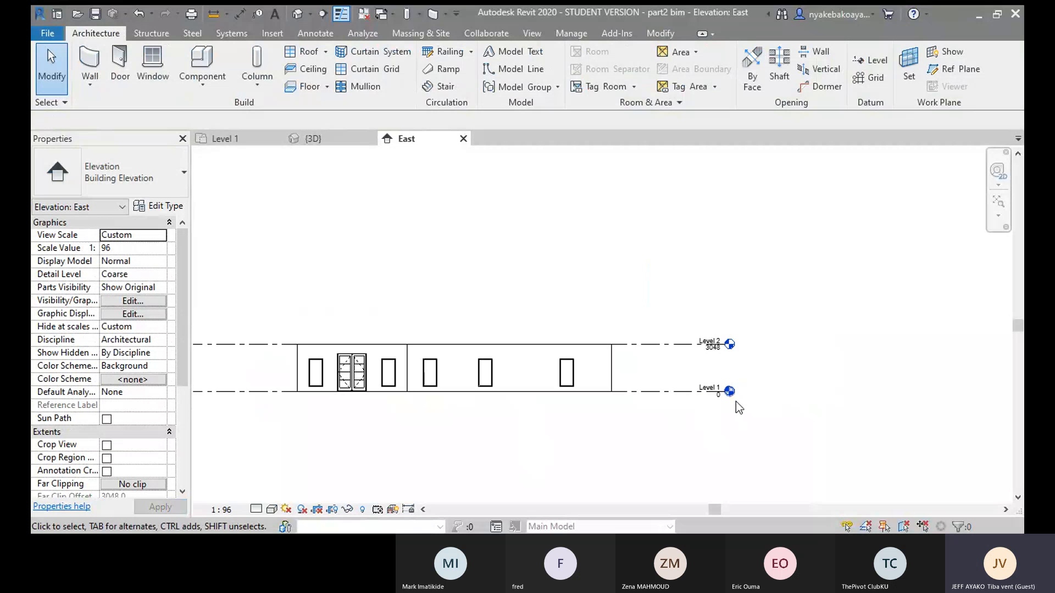
pyautogui.moveTo(684, 441); pyautogui.dragTo(734, 430, button='middle')
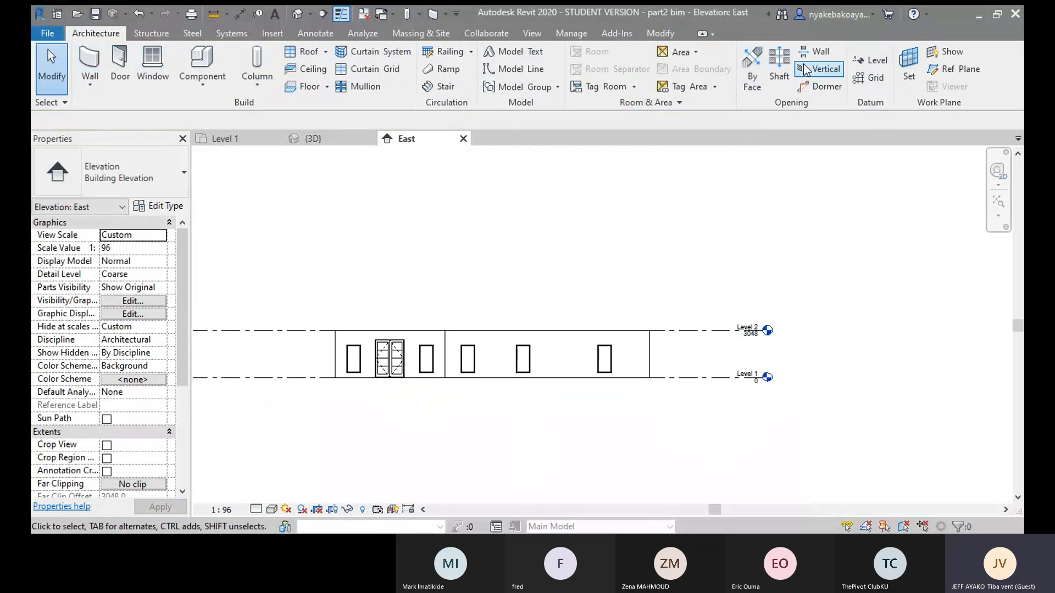
pyautogui.click(869, 60)
pyautogui.scroll(-2, 511, 294)
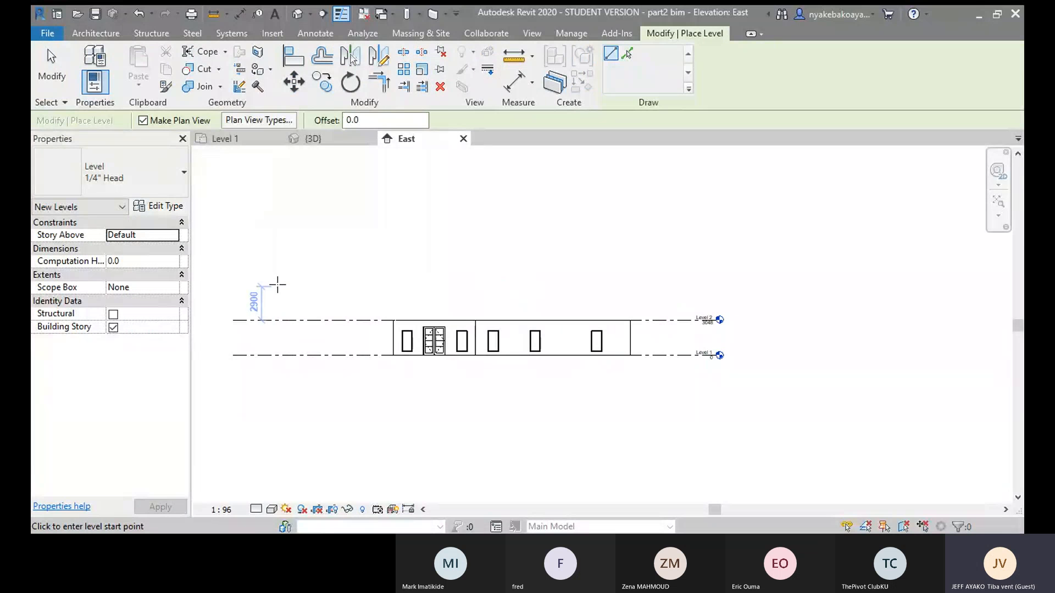
pyautogui.click(235, 287)
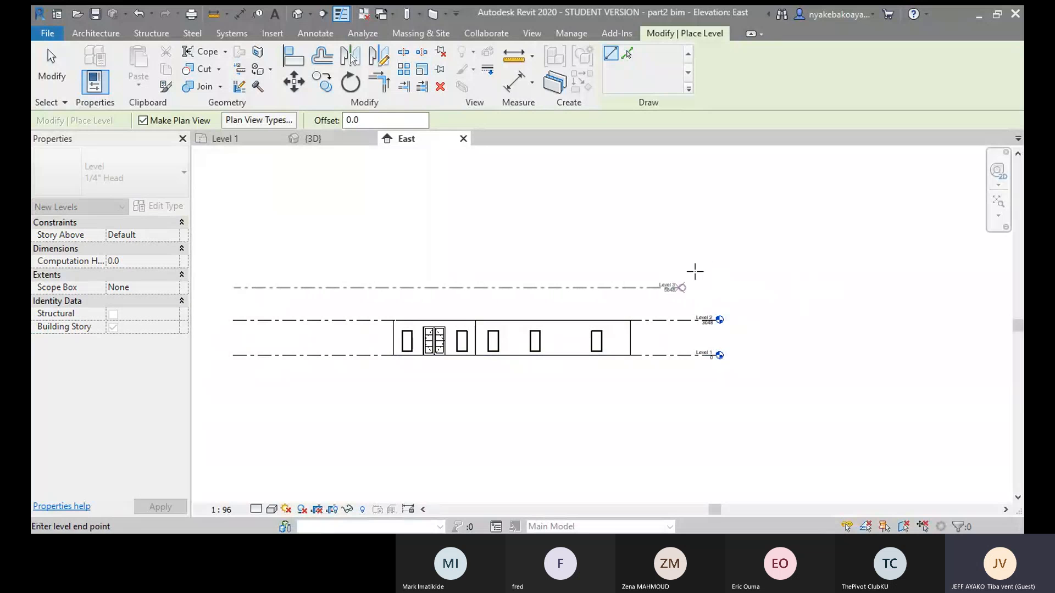
pyautogui.click(717, 269)
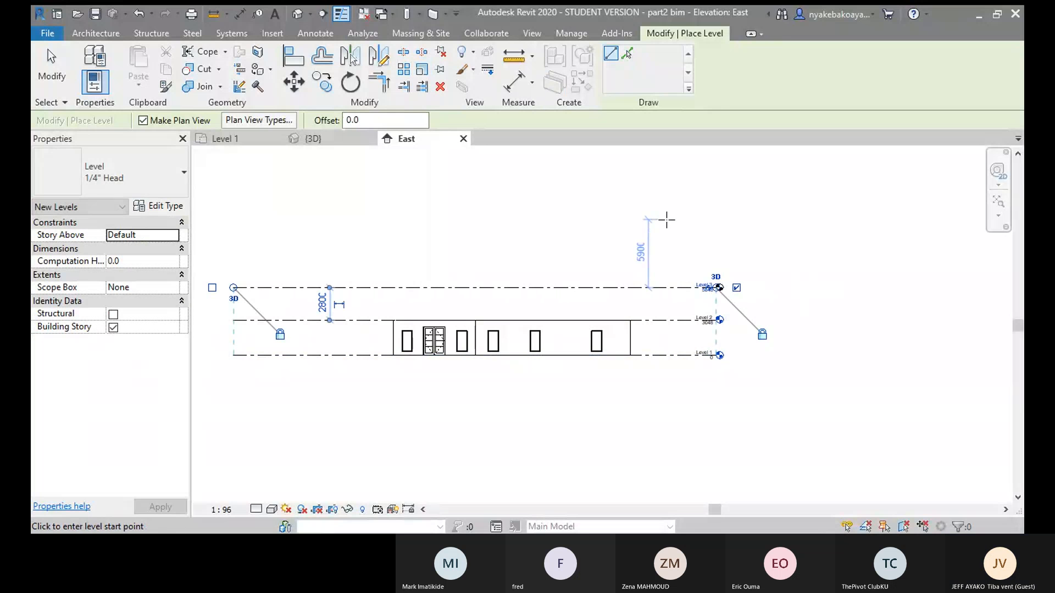
pyautogui.scroll(1, 666, 219)
pyautogui.scroll(-3, 630, 237)
pyautogui.rightClick(476, 226)
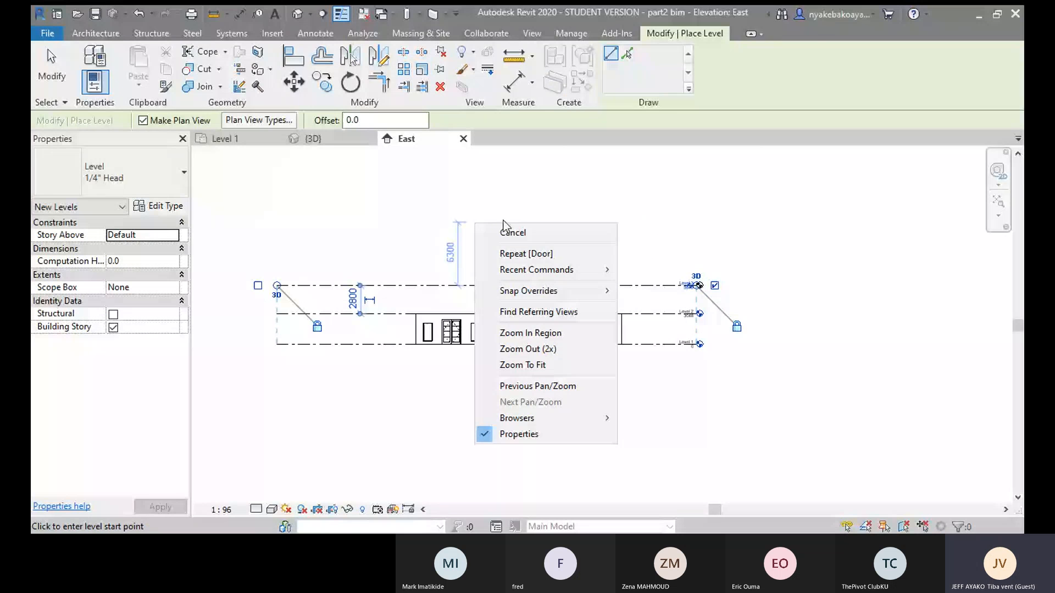
pyautogui.click(530, 232)
pyautogui.rightClick(528, 231)
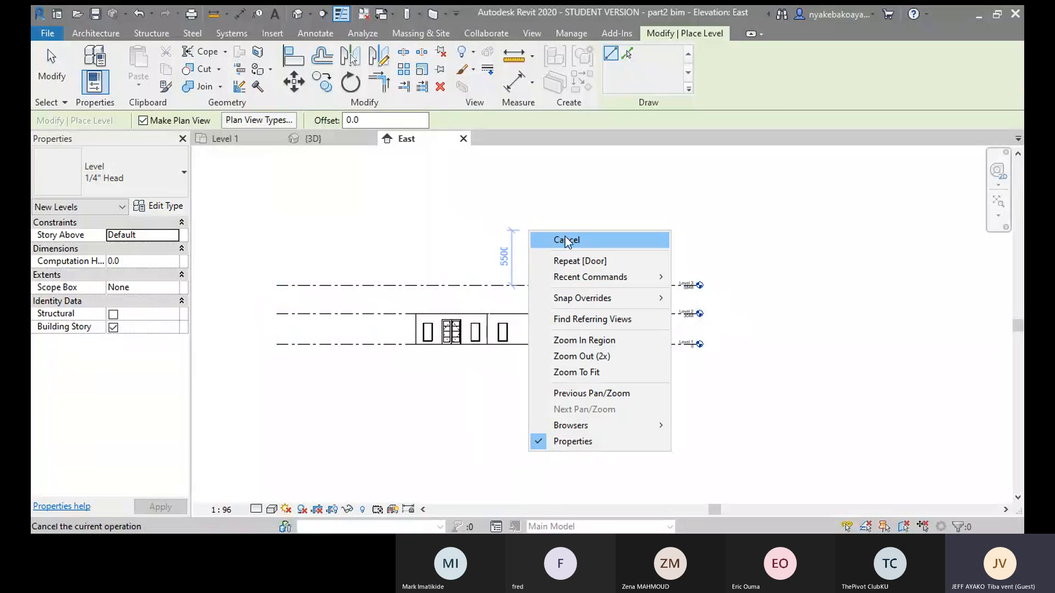
pyautogui.click(566, 240)
pyautogui.scroll(2, 715, 312)
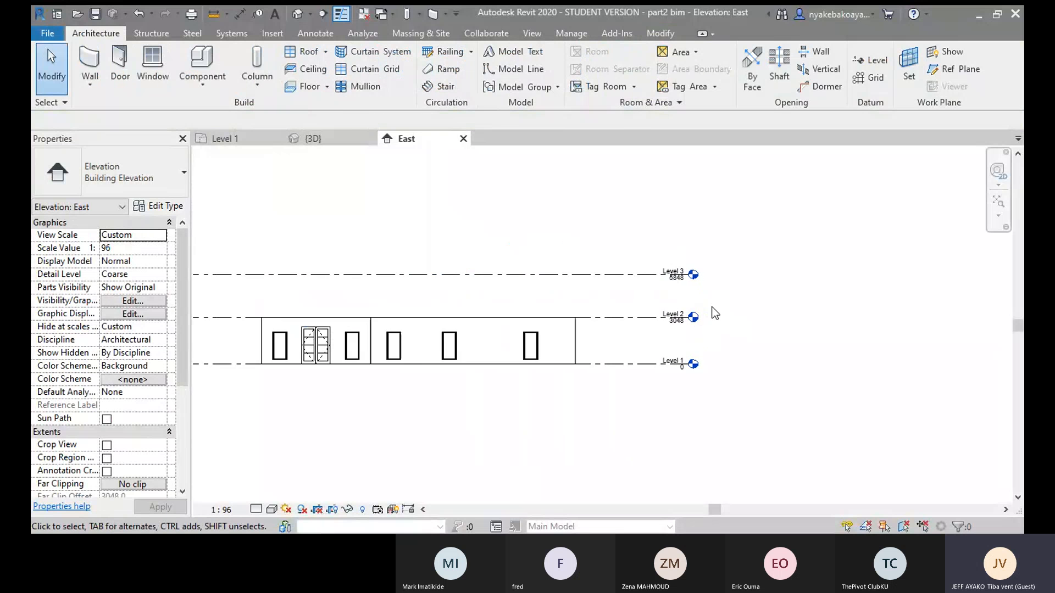
# - Set the distance between Level 2 and Level 3 to 3048 in the East elevation
pyautogui.scroll(2, 715, 312)
pyautogui.scroll(-2, 714, 313)
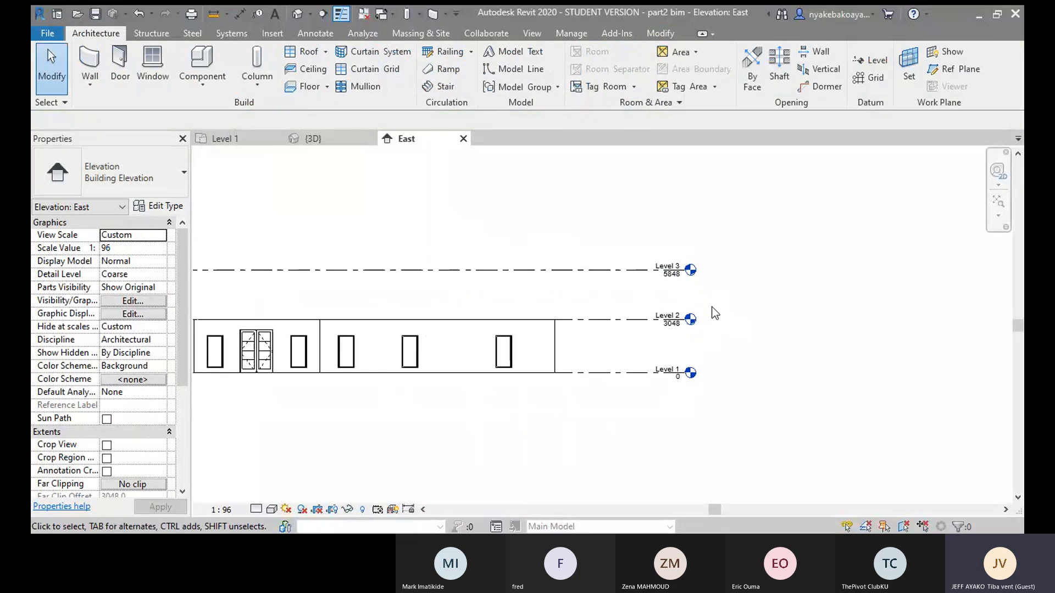
pyautogui.moveTo(528, 293); pyautogui.dragTo(628, 299, button='middle')
pyautogui.scroll(-2, 588, 295)
pyautogui.click(596, 285)
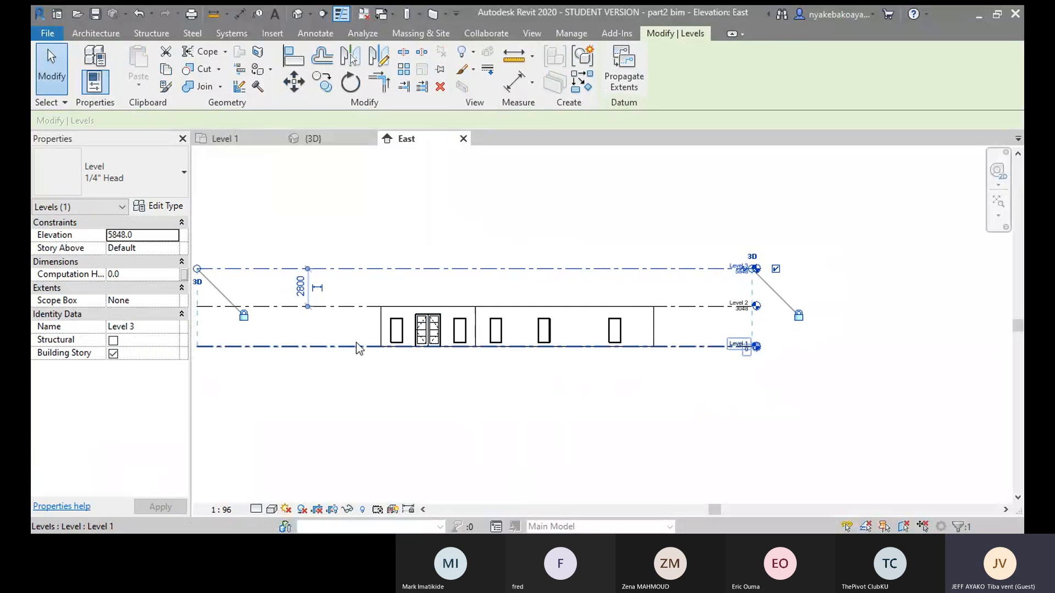
pyautogui.scroll(-2, 356, 342)
pyautogui.moveTo(305, 331); pyautogui.dragTo(363, 308, button='middle')
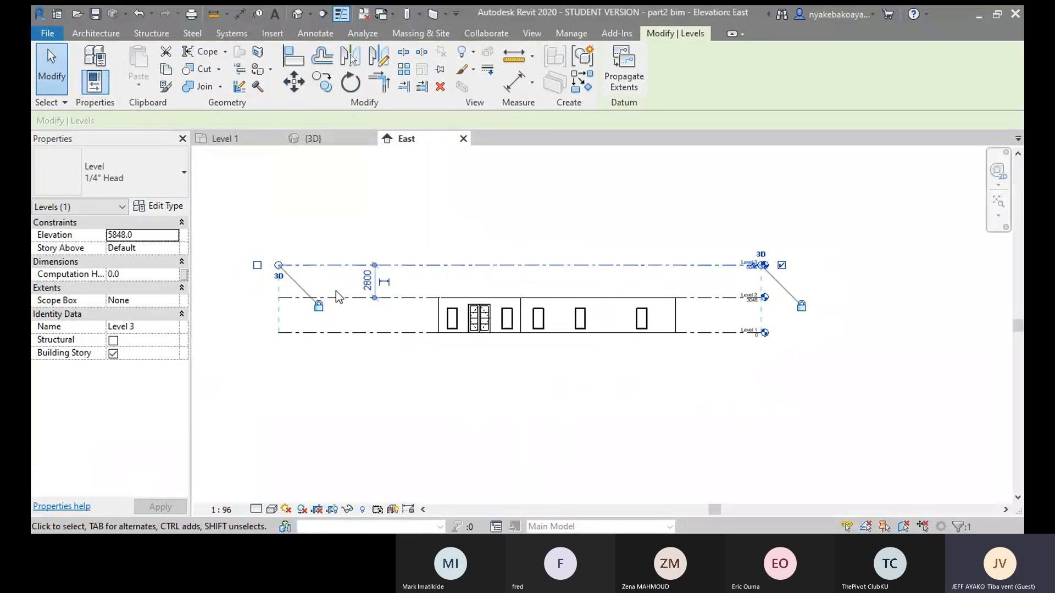
pyautogui.scroll(2, 336, 292)
pyautogui.scroll(1, 406, 256)
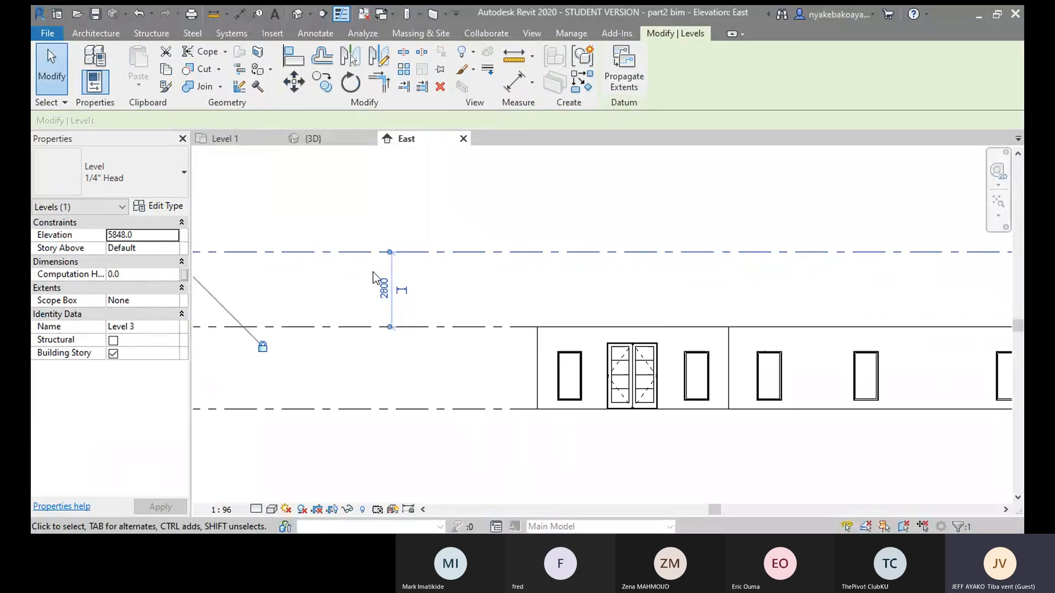
pyautogui.scroll(-1, 421, 292)
pyautogui.scroll(-1, 421, 292)
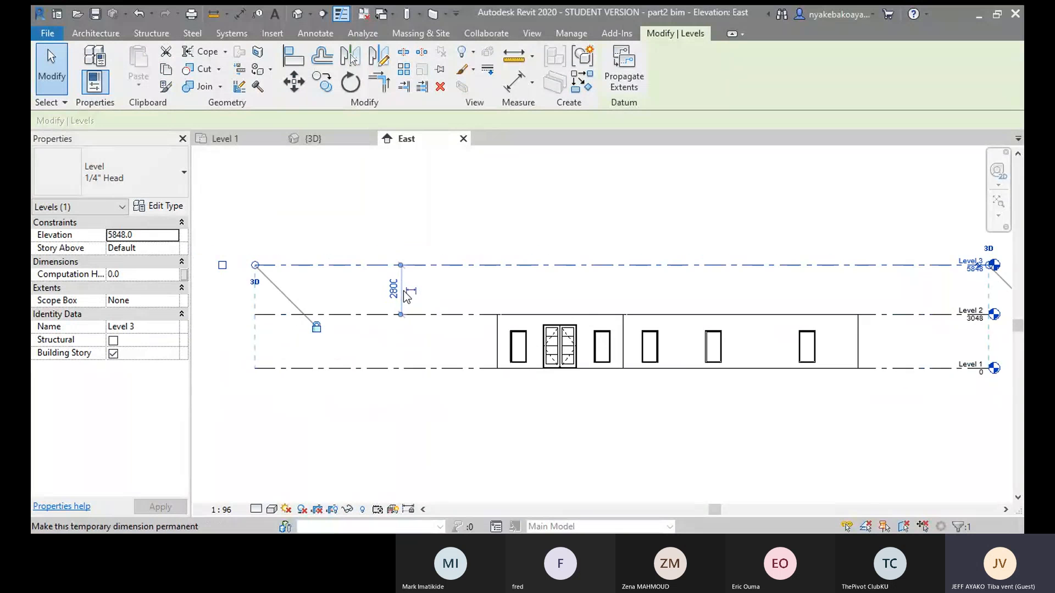
pyautogui.scroll(2, 397, 284)
pyautogui.scroll(1, 398, 284)
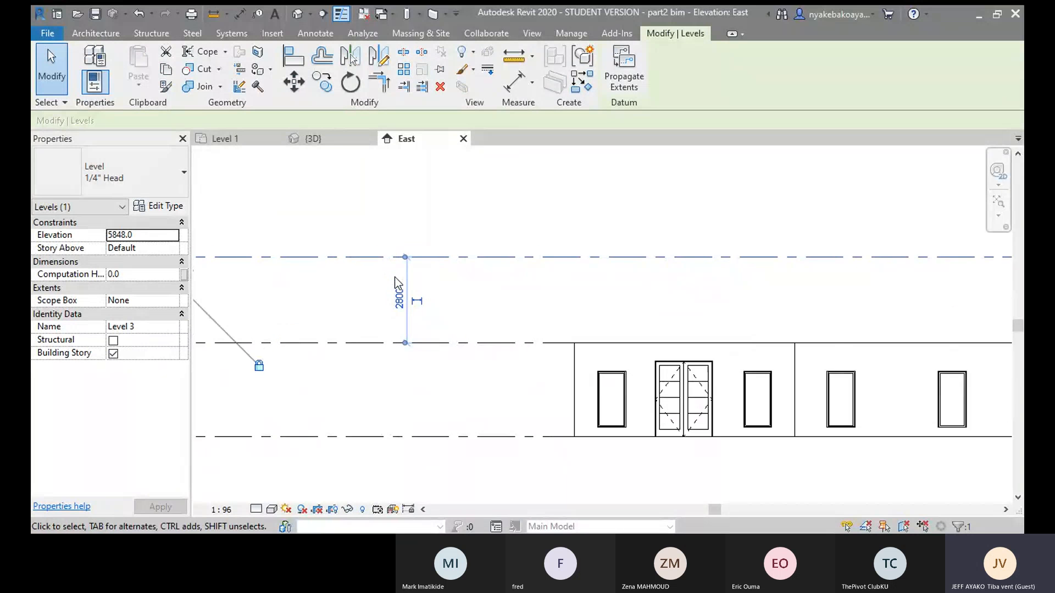
pyautogui.scroll(-5, 398, 284)
pyautogui.scroll(2, 398, 284)
pyautogui.scroll(1, 398, 284)
pyautogui.scroll(-3, 397, 284)
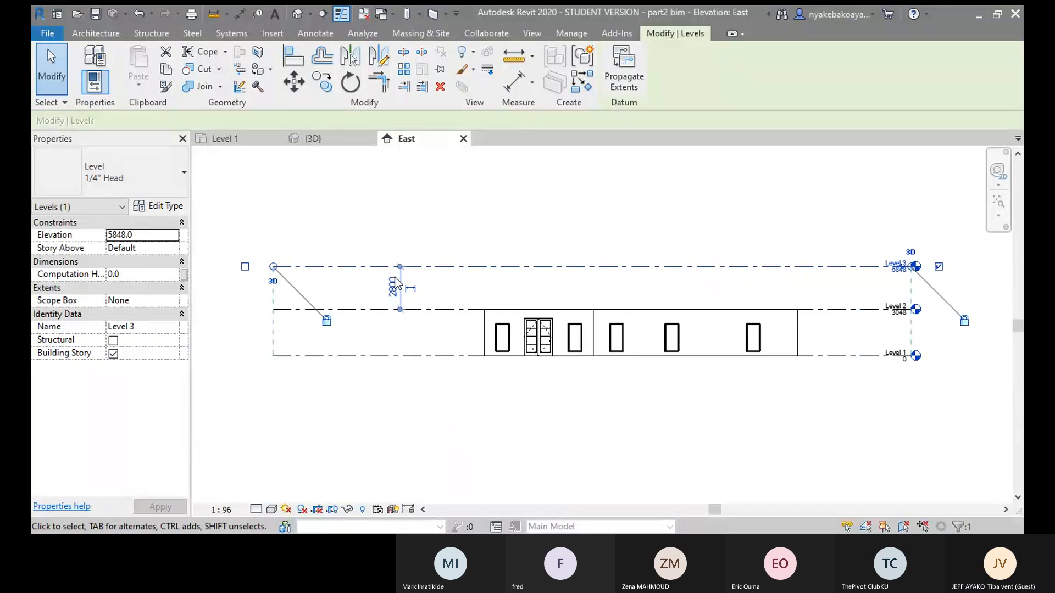
pyautogui.scroll(1, 443, 283)
pyautogui.moveTo(444, 277)
pyautogui.mouseDown(button='middle')
pyautogui.moveTo(386, 287)
pyautogui.moveTo(455, 290)
pyautogui.mouseUp(button='middle')
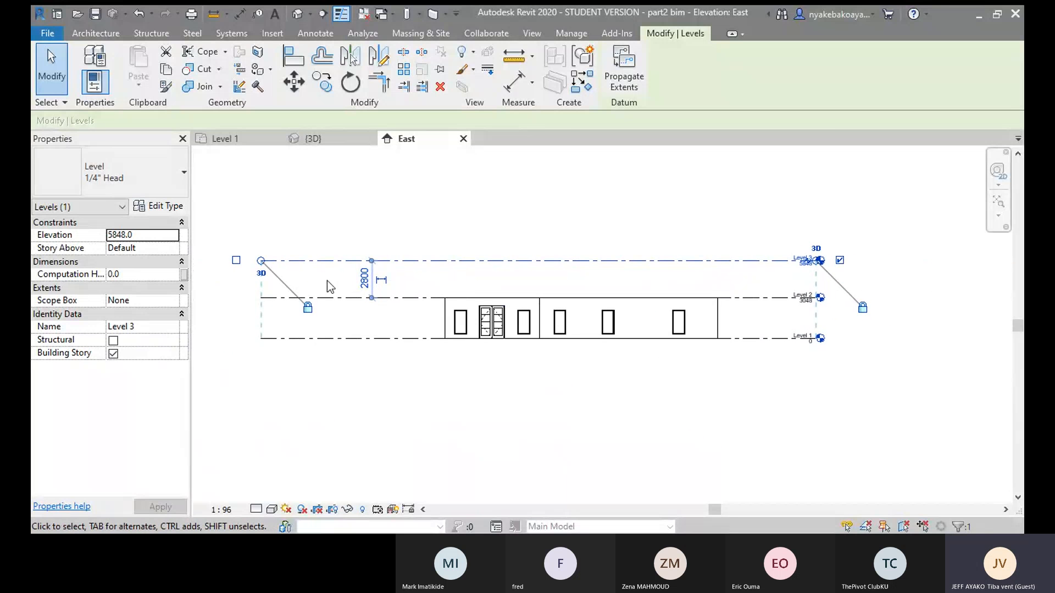
pyautogui.scroll(2, 330, 284)
pyautogui.scroll(-2, 351, 286)
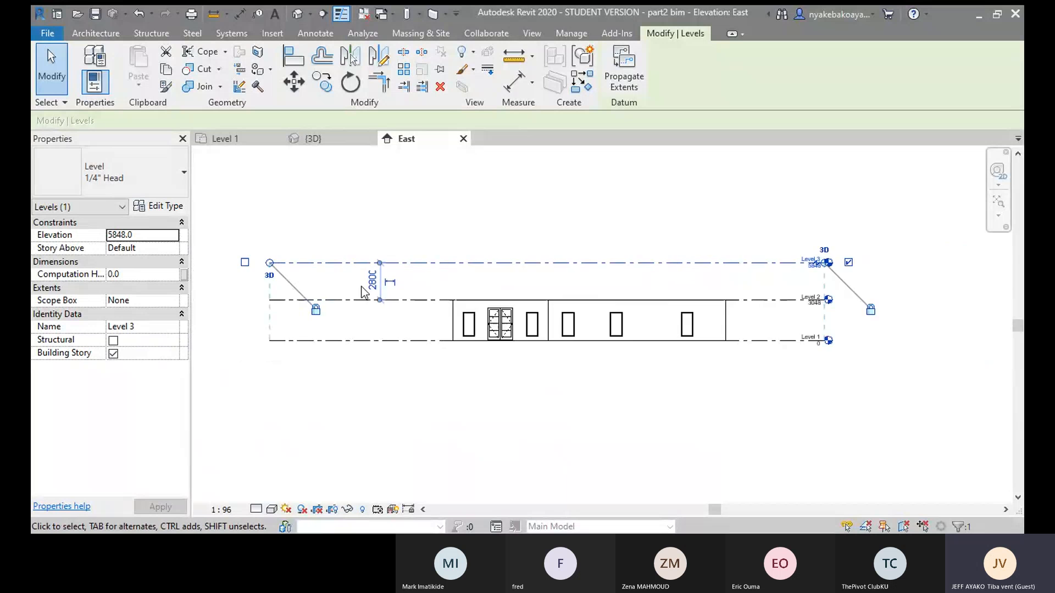
pyautogui.scroll(1, 361, 287)
pyautogui.scroll(-2, 362, 286)
pyautogui.moveTo(362, 291); pyautogui.dragTo(359, 278, button='middle')
pyautogui.scroll(2, 283, 269)
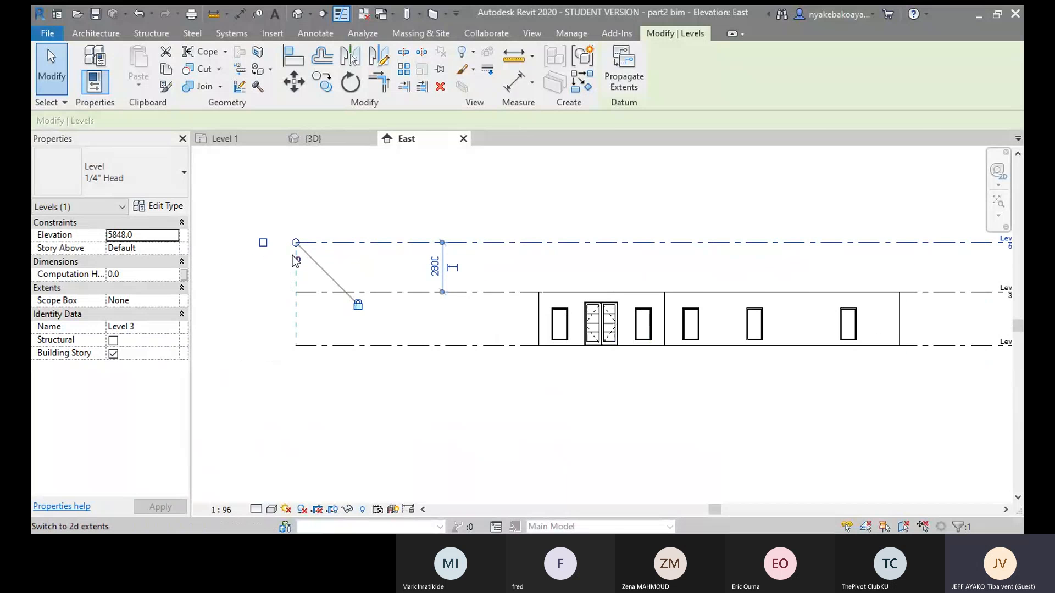
pyautogui.scroll(-2, 327, 327)
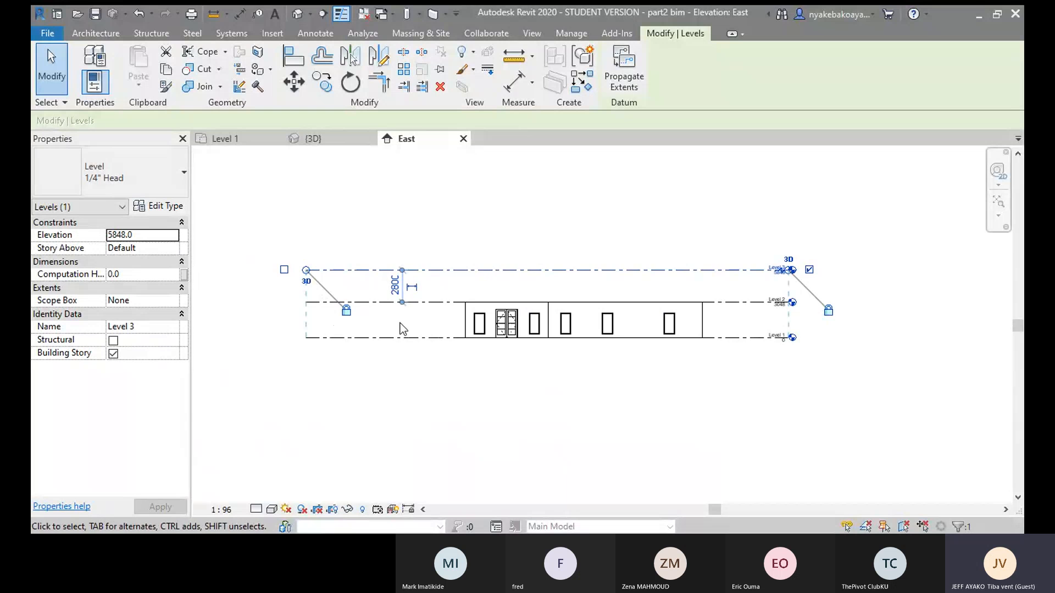
pyautogui.moveTo(400, 323); pyautogui.dragTo(373, 328, button='middle')
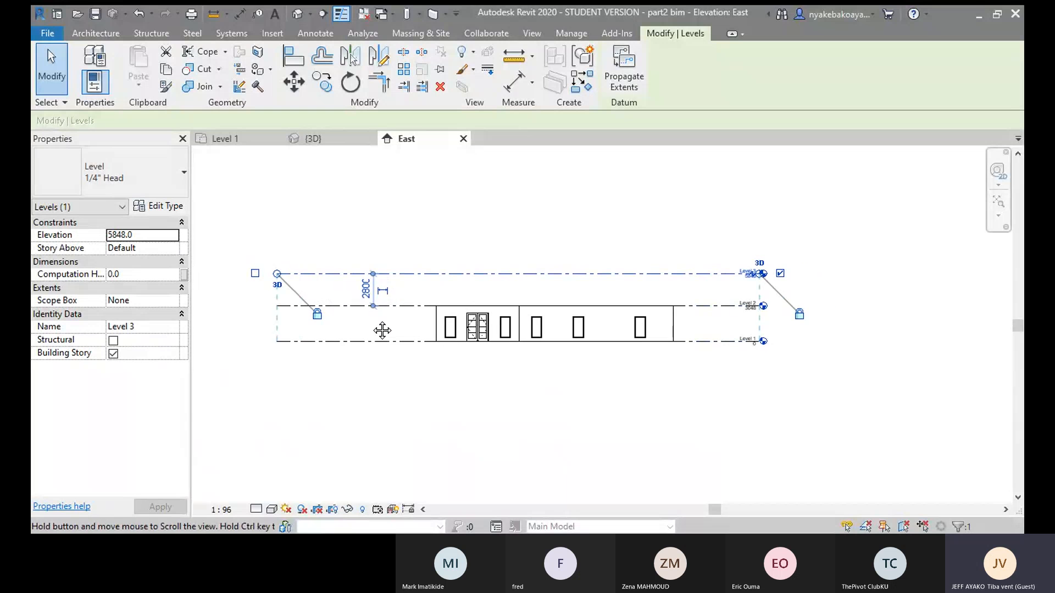
pyautogui.click(366, 291)
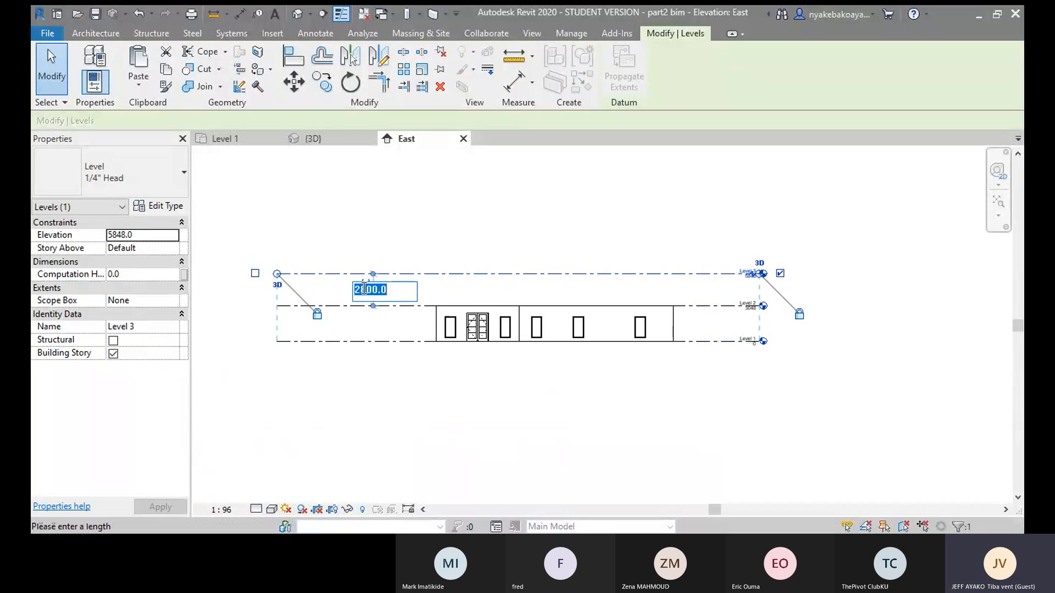
pyautogui.write('3048')
pyautogui.press('Return')
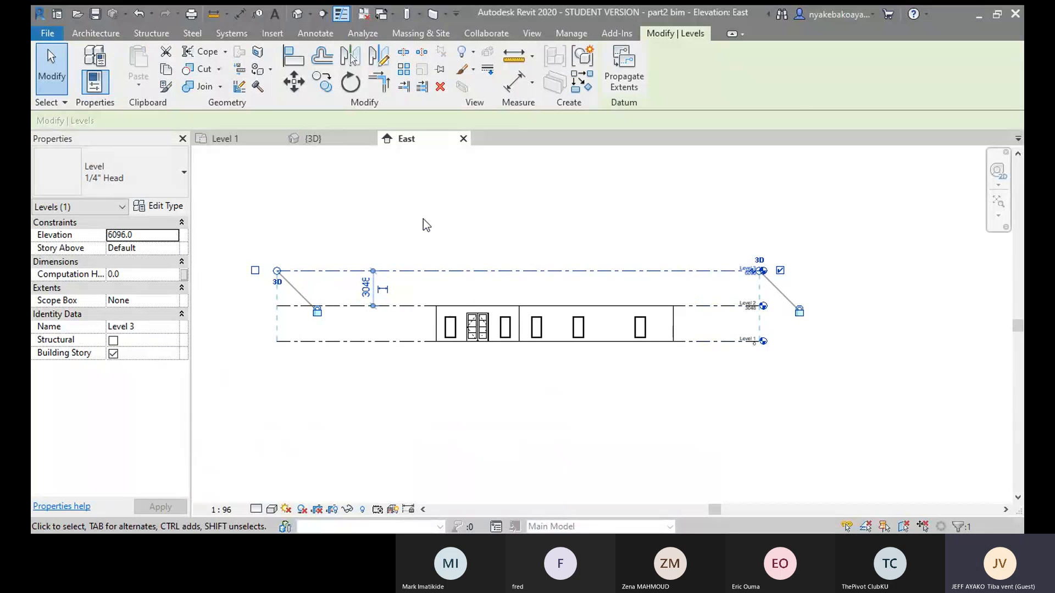
pyautogui.click(423, 219)
# - Open the default 3D view and frame the whole building closely
pyautogui.scroll(3, 696, 283)
pyautogui.scroll(1, 695, 285)
pyautogui.scroll(-1, 680, 316)
pyautogui.scroll(-2, 679, 316)
pyautogui.scroll(-1, 553, 322)
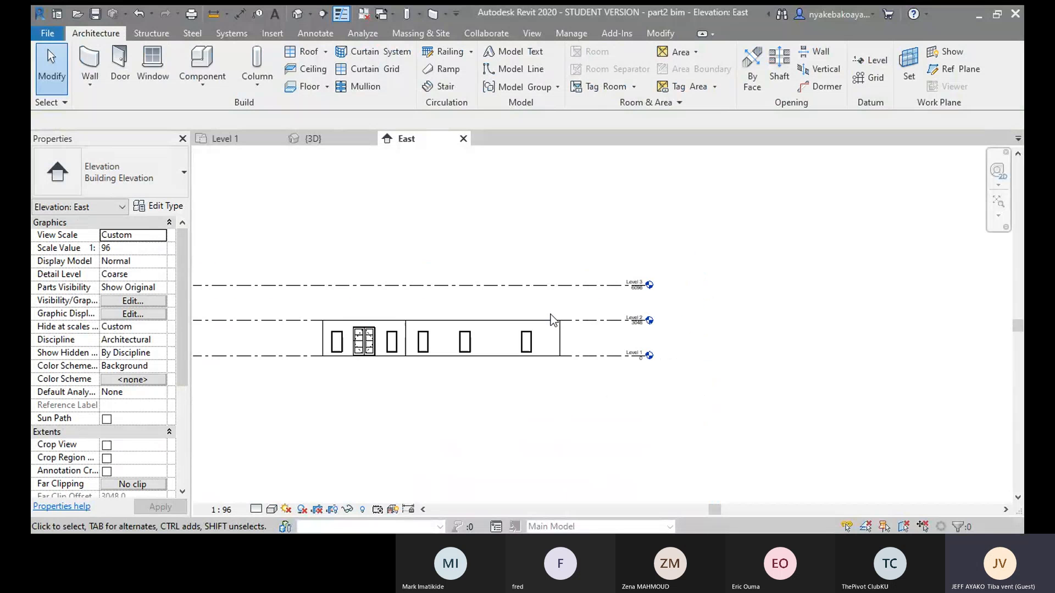
pyautogui.scroll(-1, 537, 292)
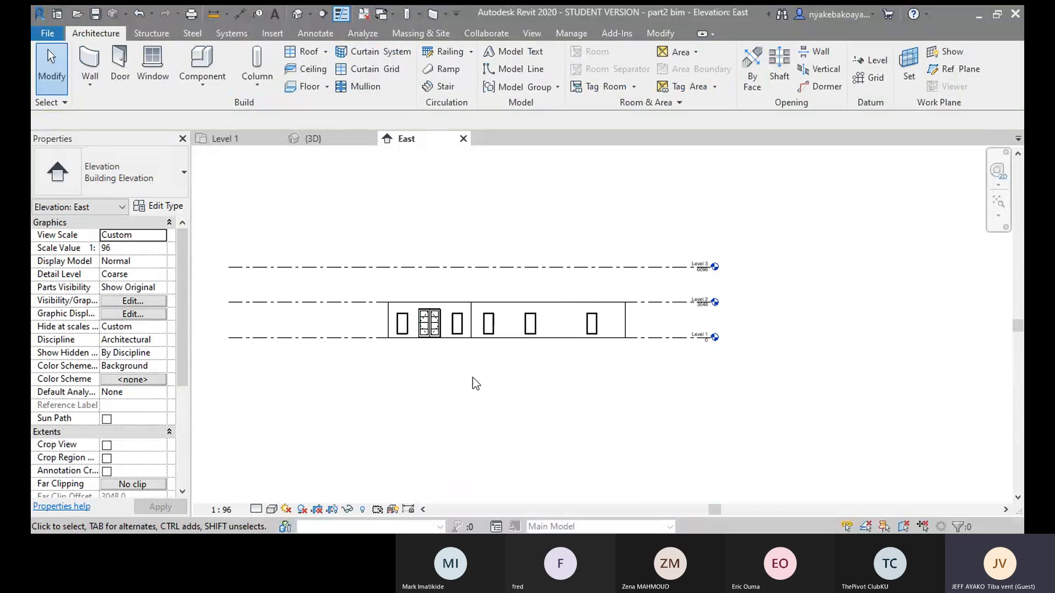
pyautogui.click(300, 19)
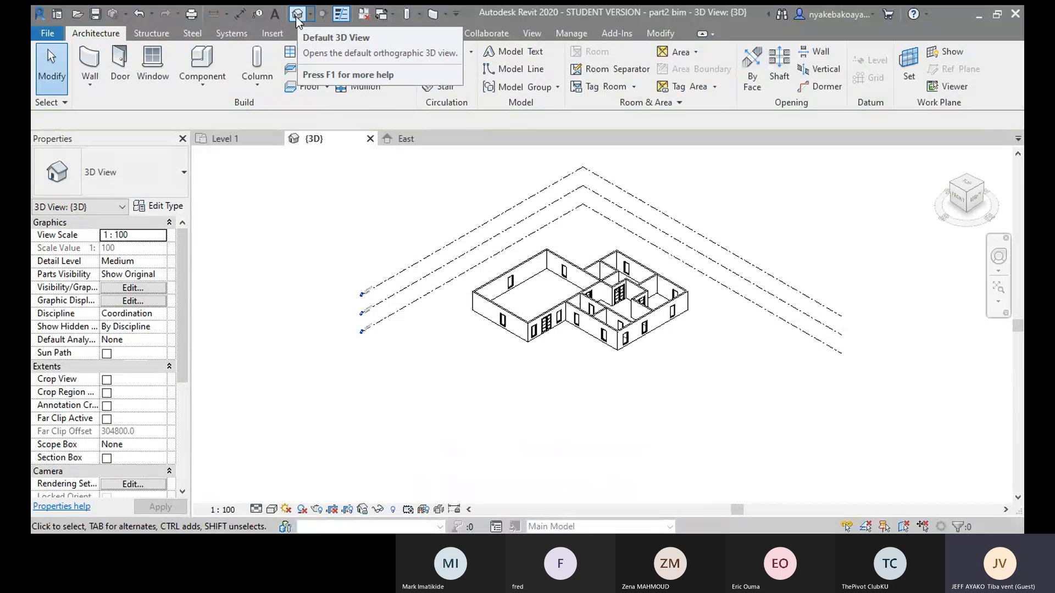
pyautogui.scroll(3, 643, 357)
pyautogui.scroll(3, 637, 384)
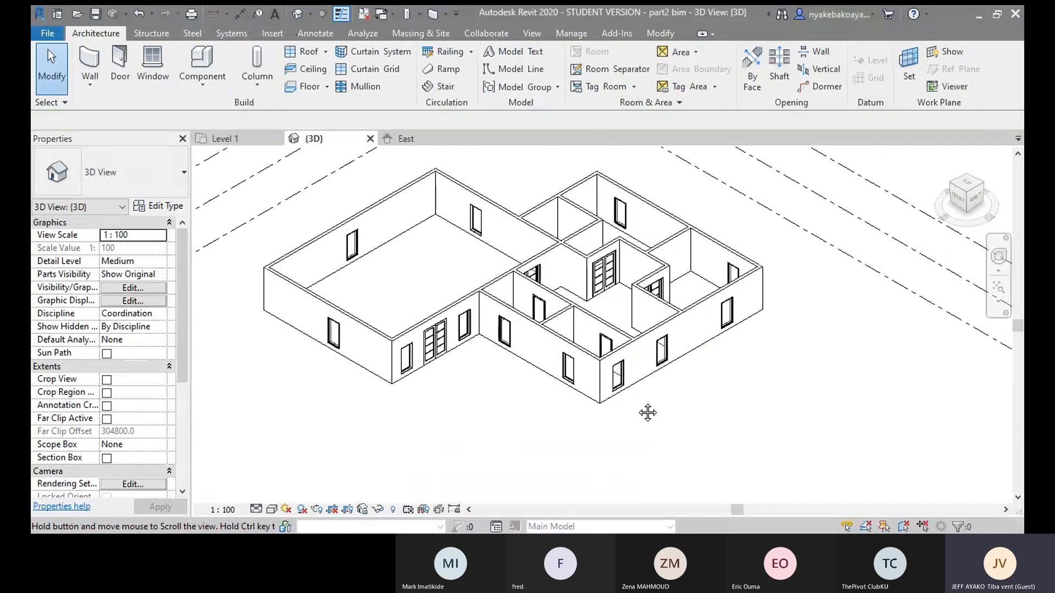
pyautogui.scroll(-2, 605, 414)
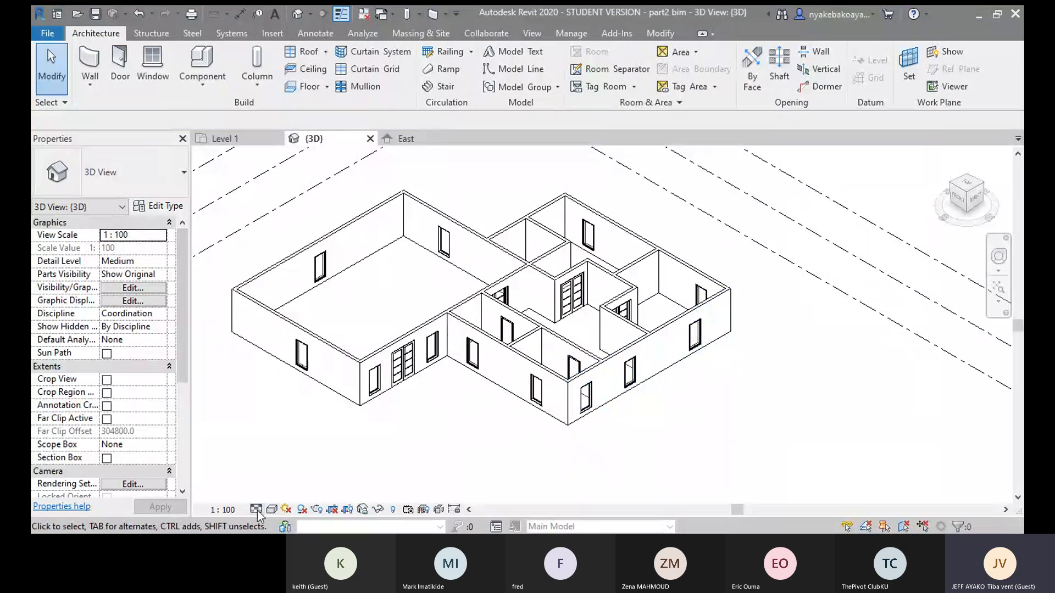
pyautogui.moveTo(523, 407); pyautogui.dragTo(522, 388, button='middle')
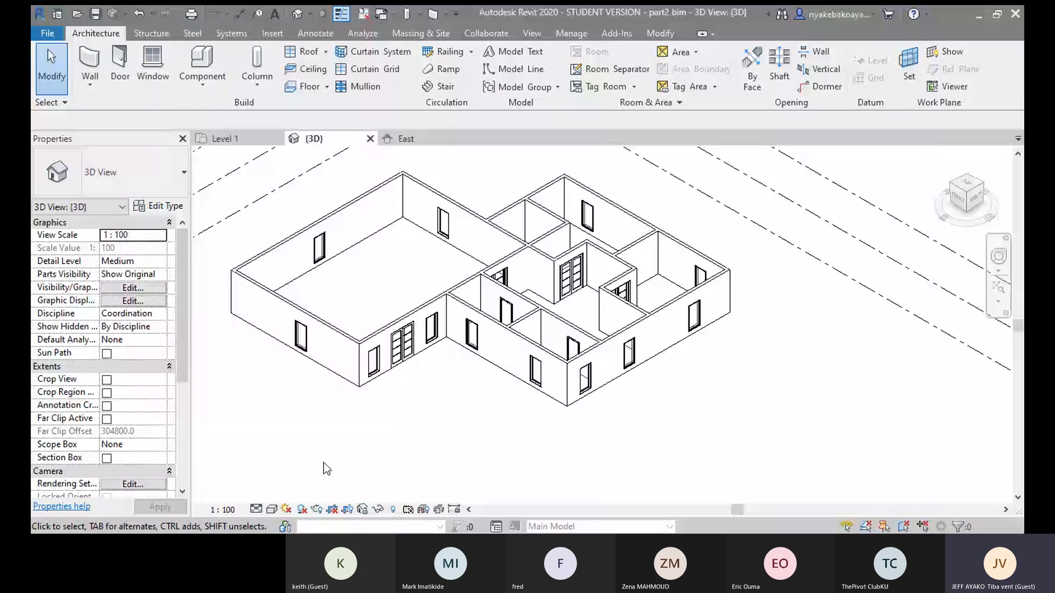
pyautogui.moveTo(306, 453); pyautogui.dragTo(361, 435, button='middle')
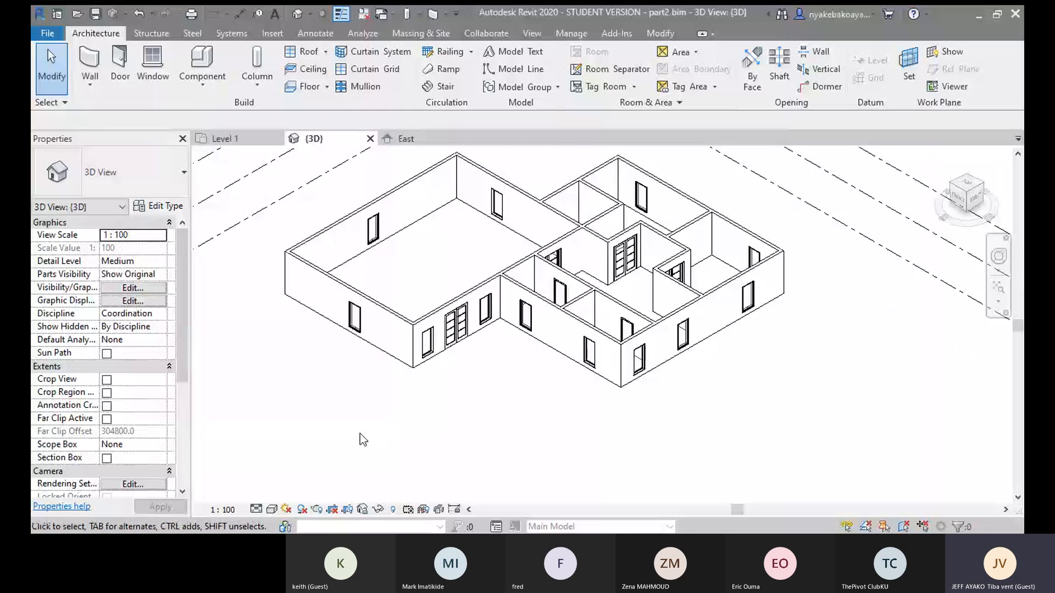
# - Set the visual style of the 3D view to Realistic
pyautogui.click(272, 510)
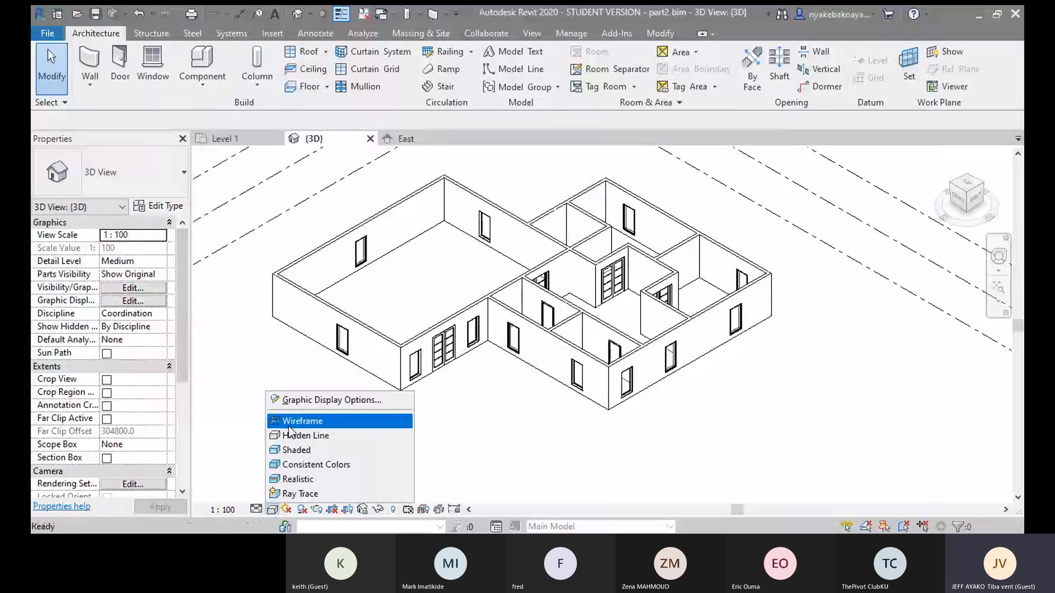
pyautogui.click(232, 464)
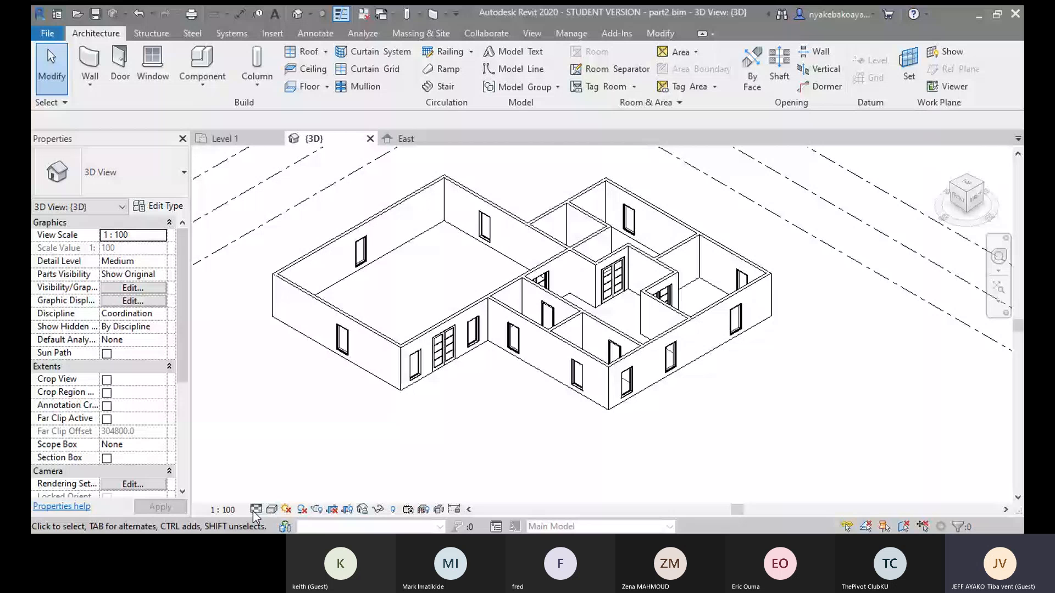
pyautogui.click(272, 510)
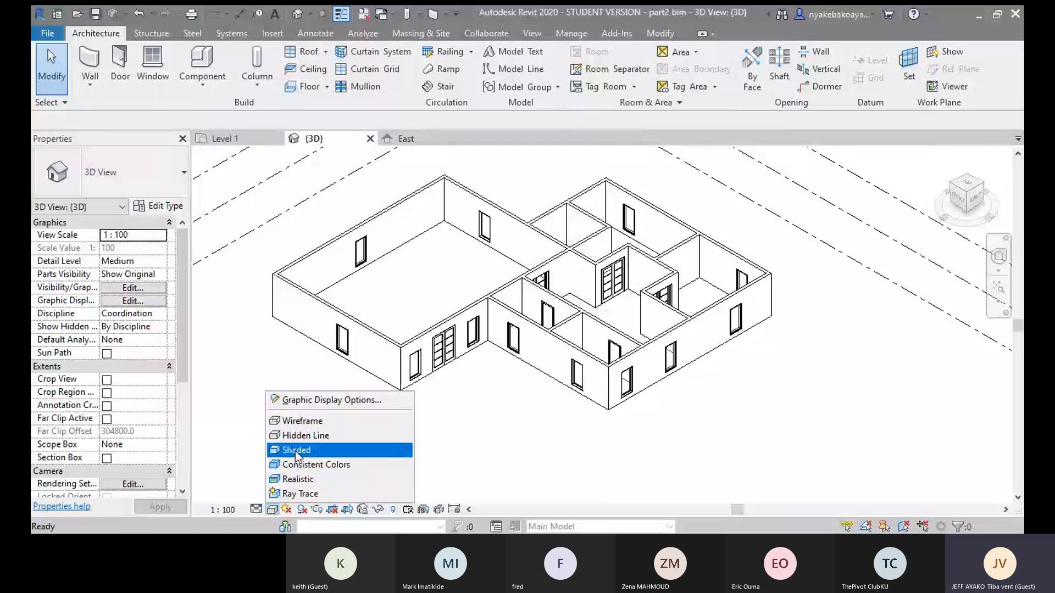
pyautogui.click(300, 477)
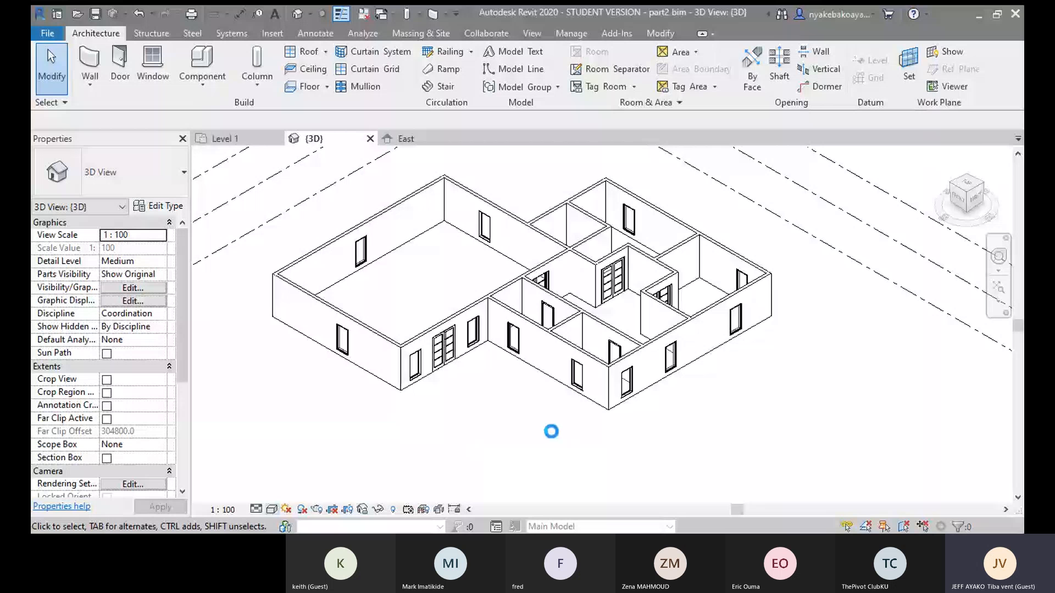
pyautogui.moveTo(551, 431); pyautogui.dragTo(560, 453, button='middle')
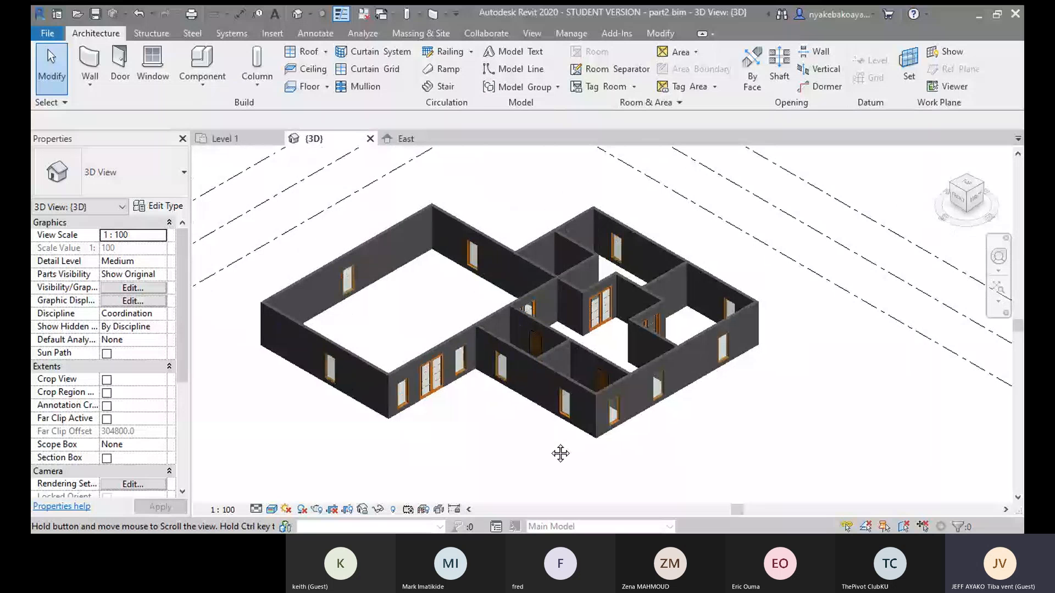
pyautogui.moveTo(561, 453); pyautogui.dragTo(560, 454, button='middle')
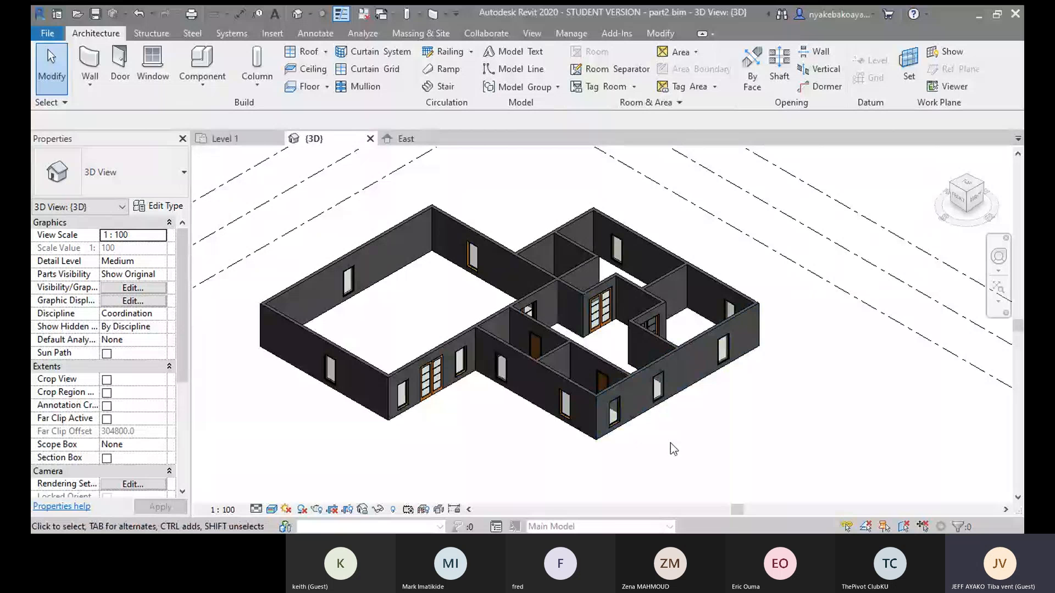
# - Draw two chained Generic - 8" walls, 6096 high, from the large room's front corner, the first about 11100 long in line with its outer wall
pyautogui.click(91, 62)
pyautogui.click(389, 419)
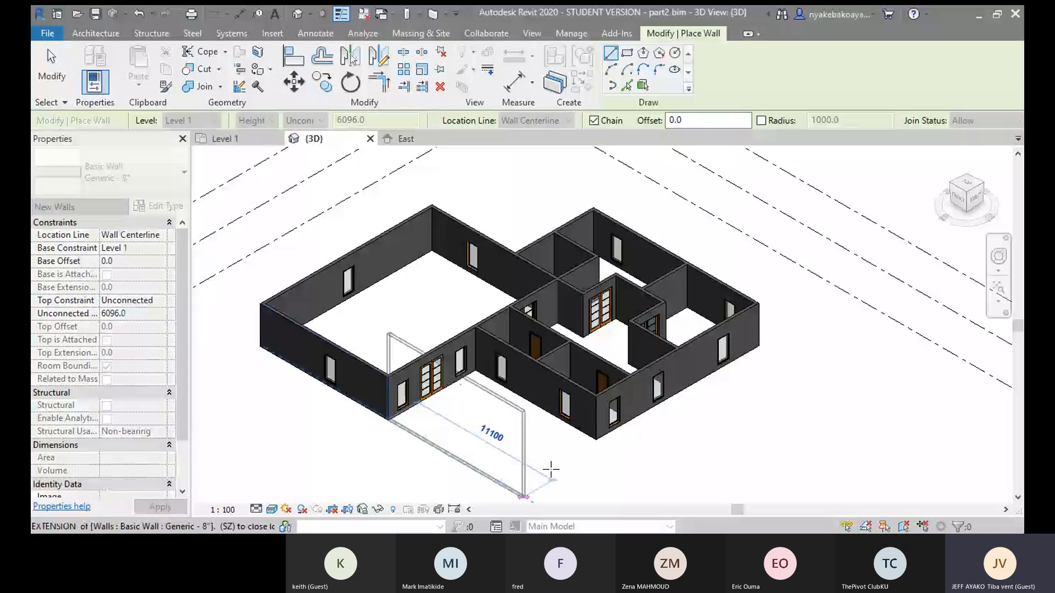
pyautogui.click(551, 470)
pyautogui.click(602, 459)
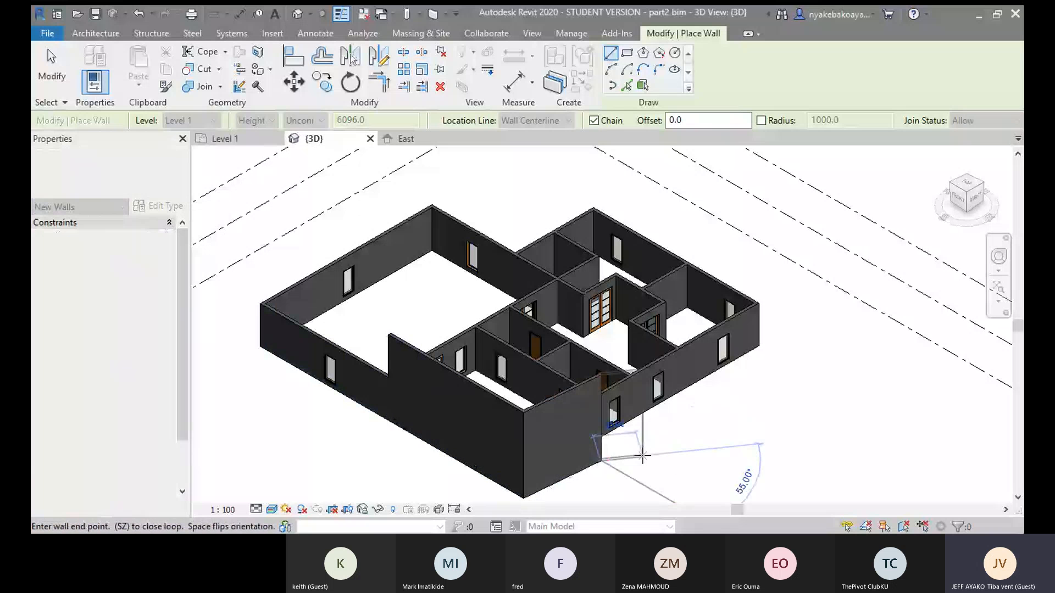
pyautogui.press('Escape')
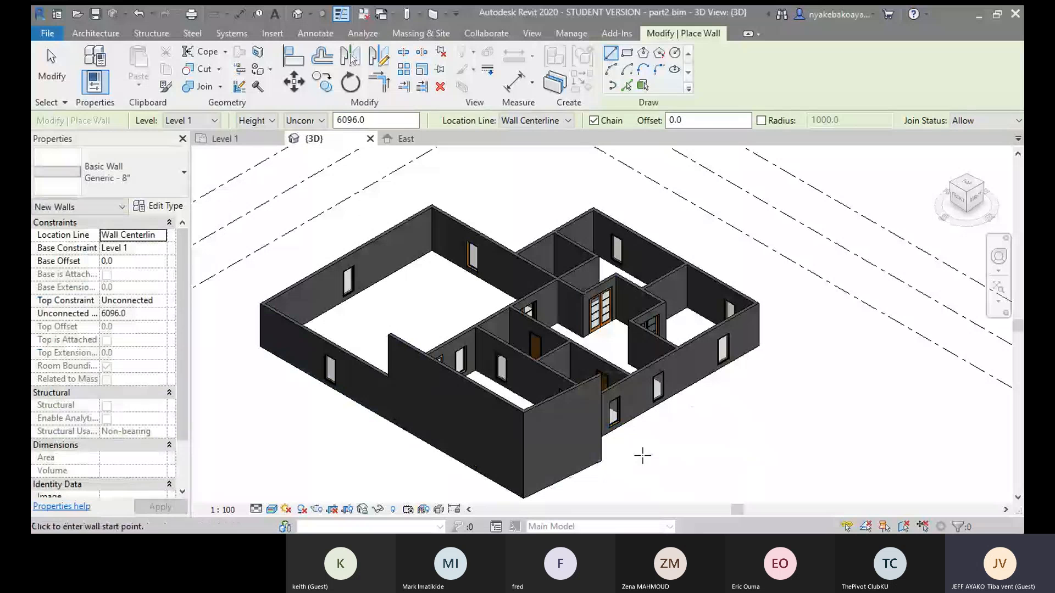
pyautogui.press('Escape')
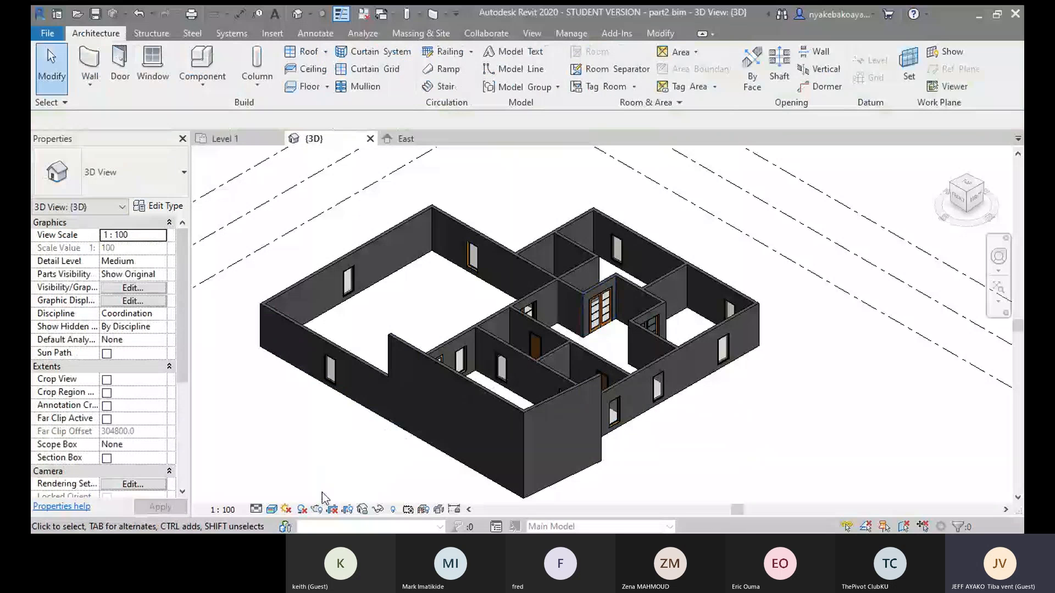
# - Delete the two newly drawn test walls in the top view and return to an angled 3D view of the building
pyautogui.click(968, 185)
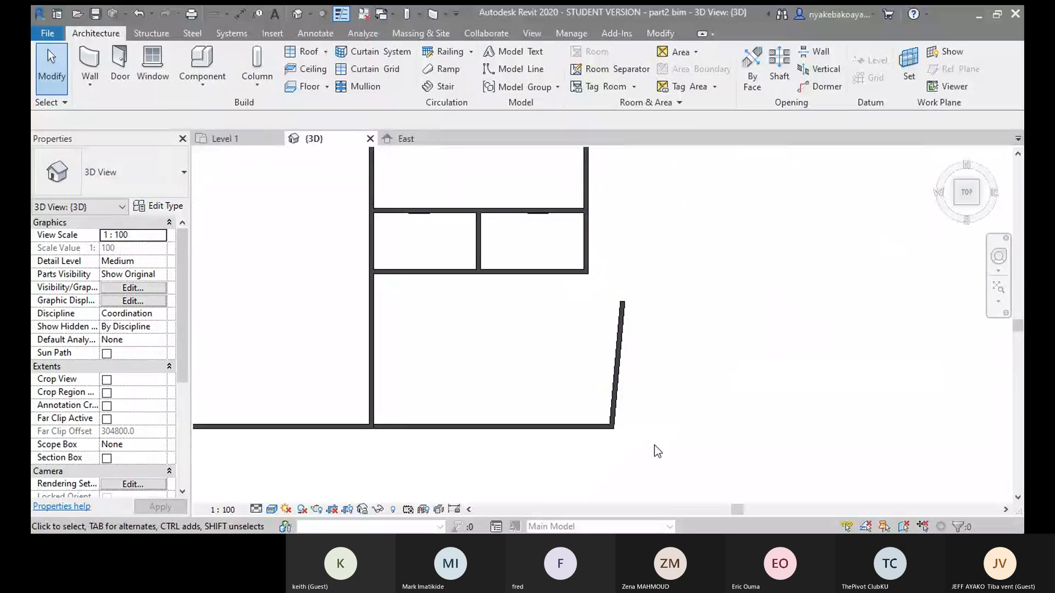
pyautogui.moveTo(651, 461); pyautogui.dragTo(522, 356)
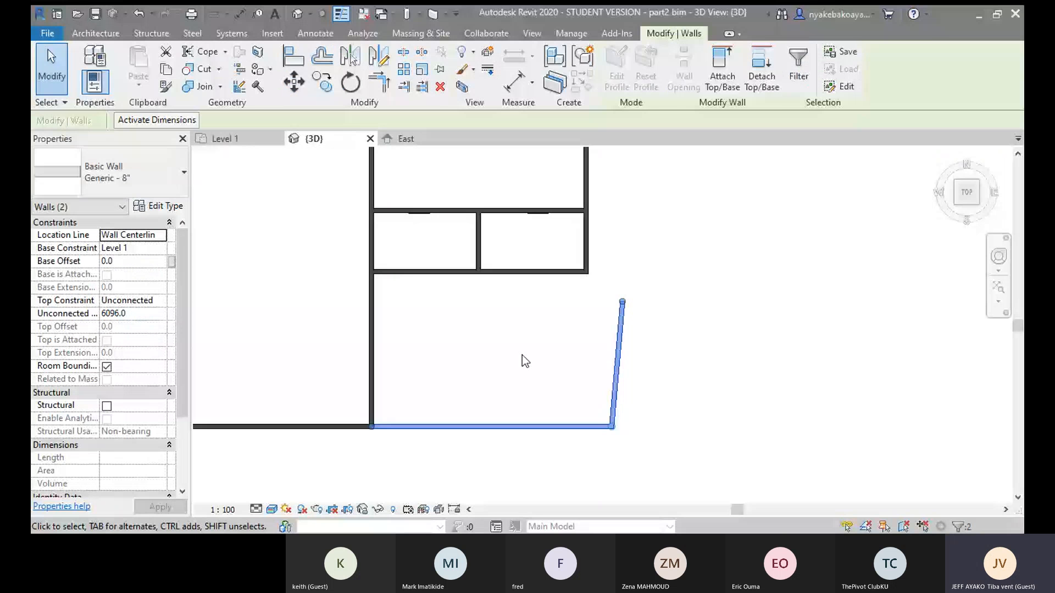
pyautogui.press('Delete')
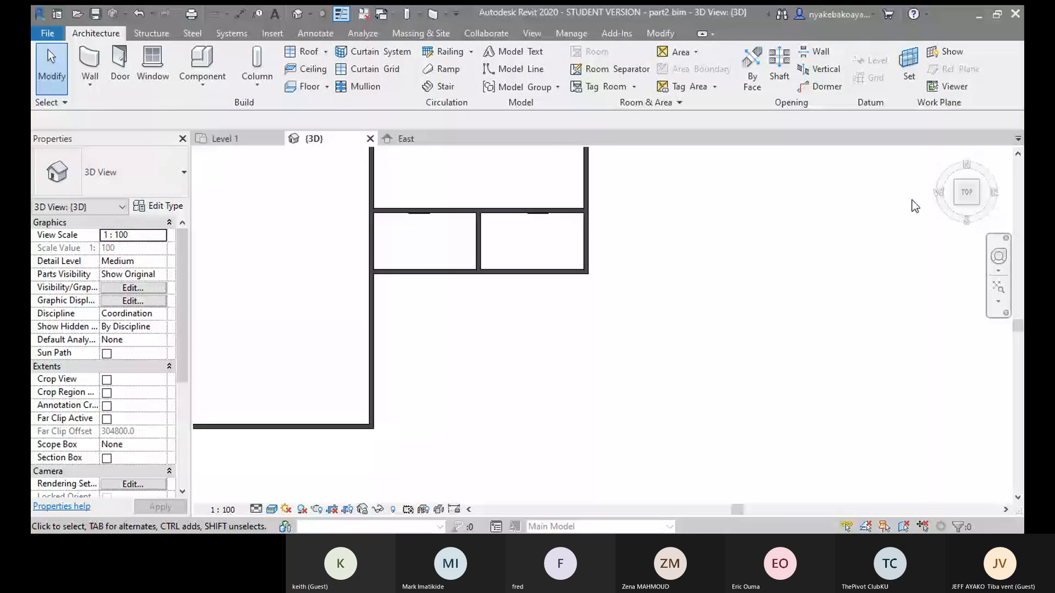
pyautogui.click(936, 163)
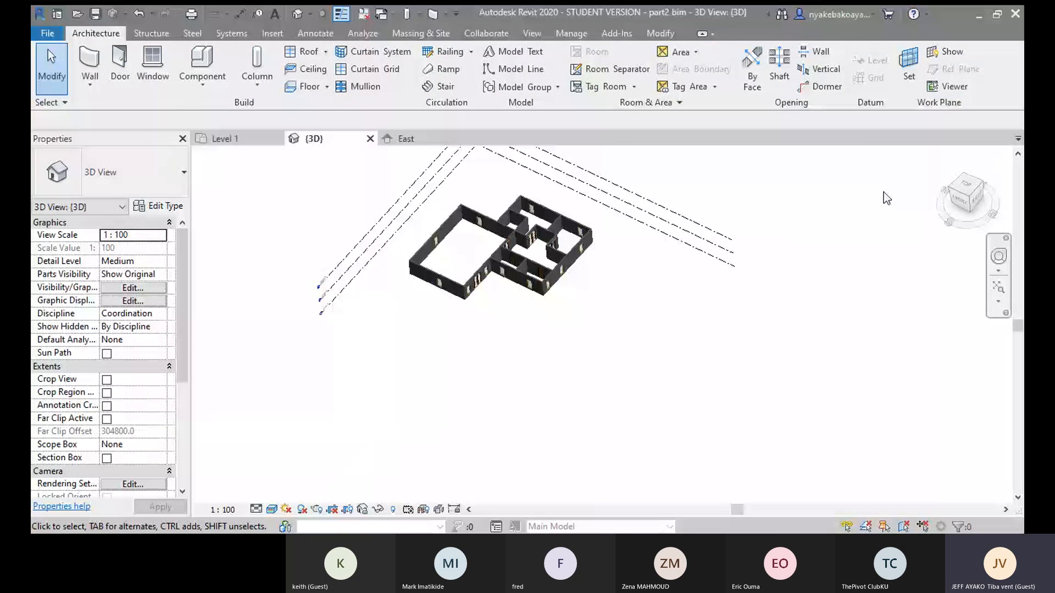
pyautogui.scroll(5, 467, 269)
pyautogui.moveTo(467, 269); pyautogui.dragTo(432, 295, button='middle')
pyautogui.scroll(-2, 539, 313)
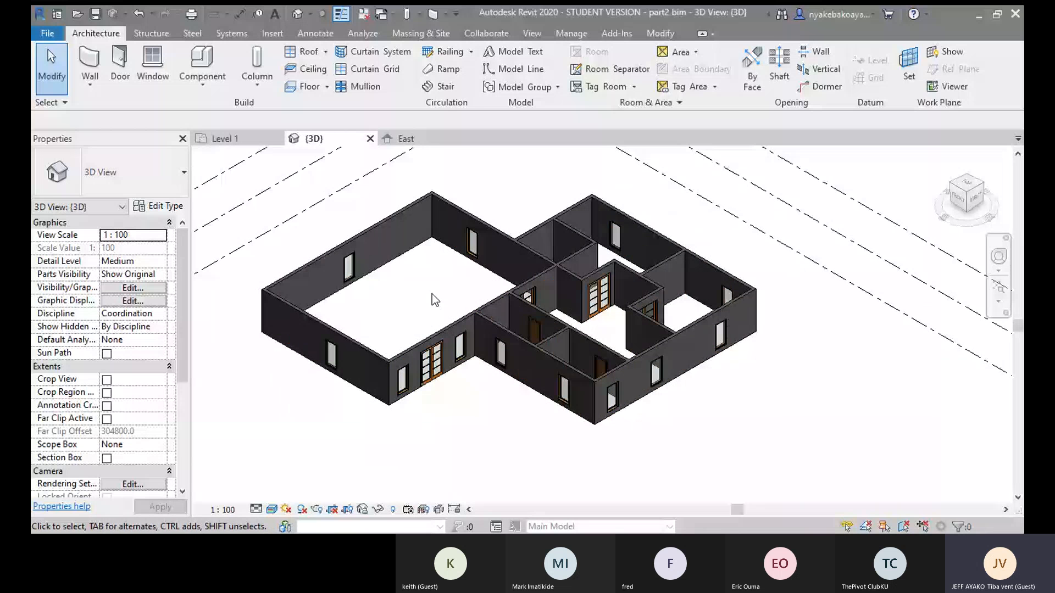
pyautogui.scroll(2, 413, 374)
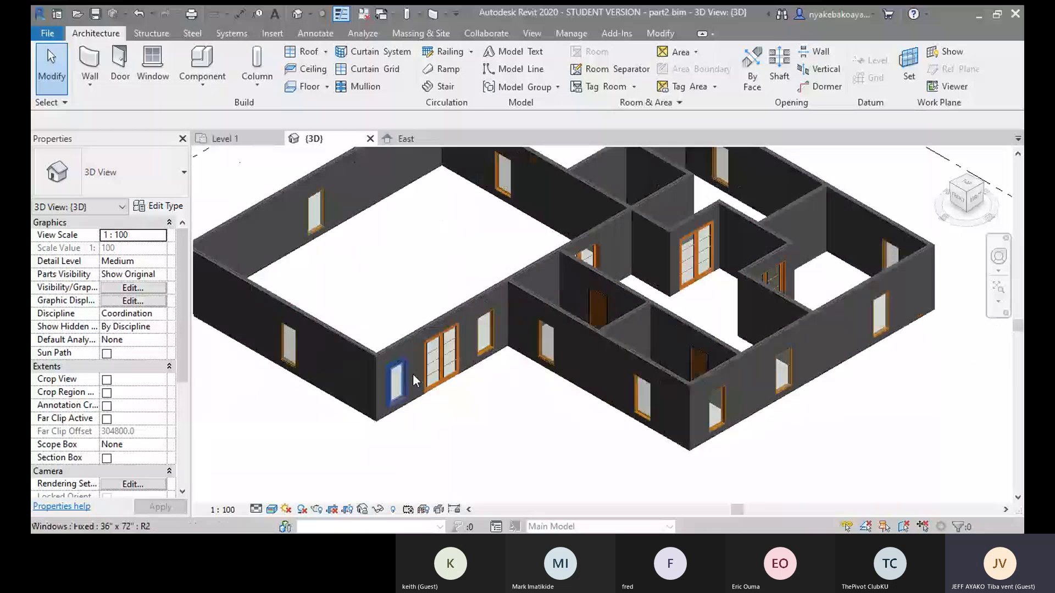
pyautogui.scroll(-1, 414, 374)
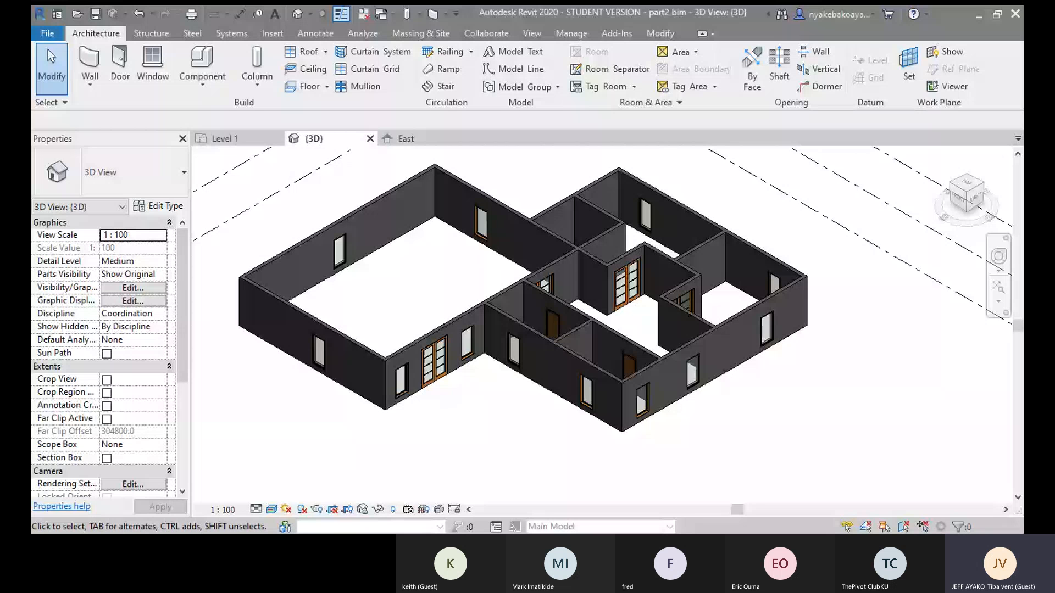
# - Start the Door tool in the Level 1 floor plan with the Single-Flush 36" x 84" type
pyautogui.hotkey('ctrl', 'Tab')
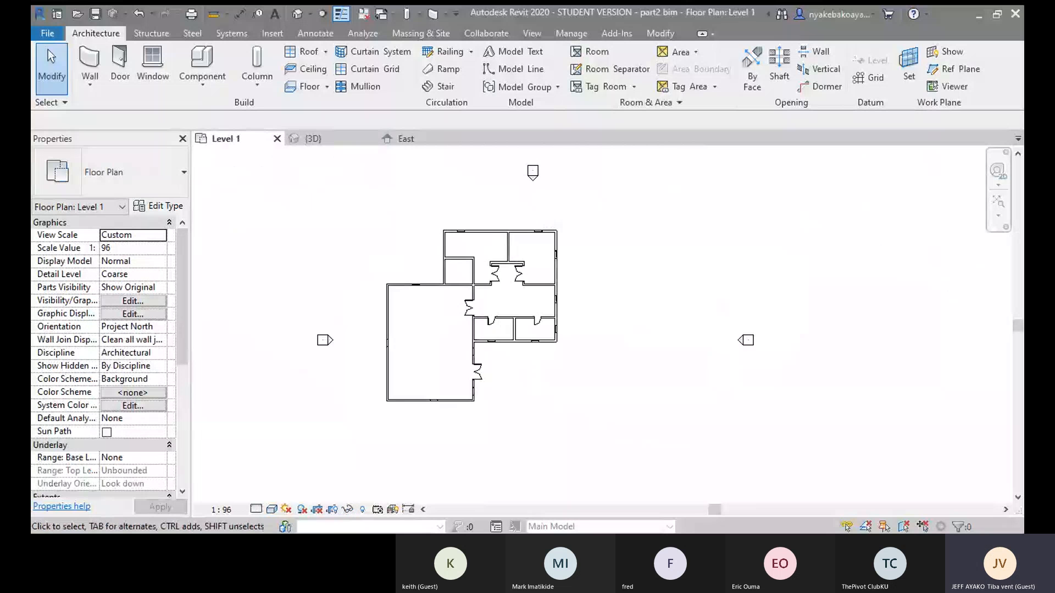
pyautogui.scroll(5, 556, 225)
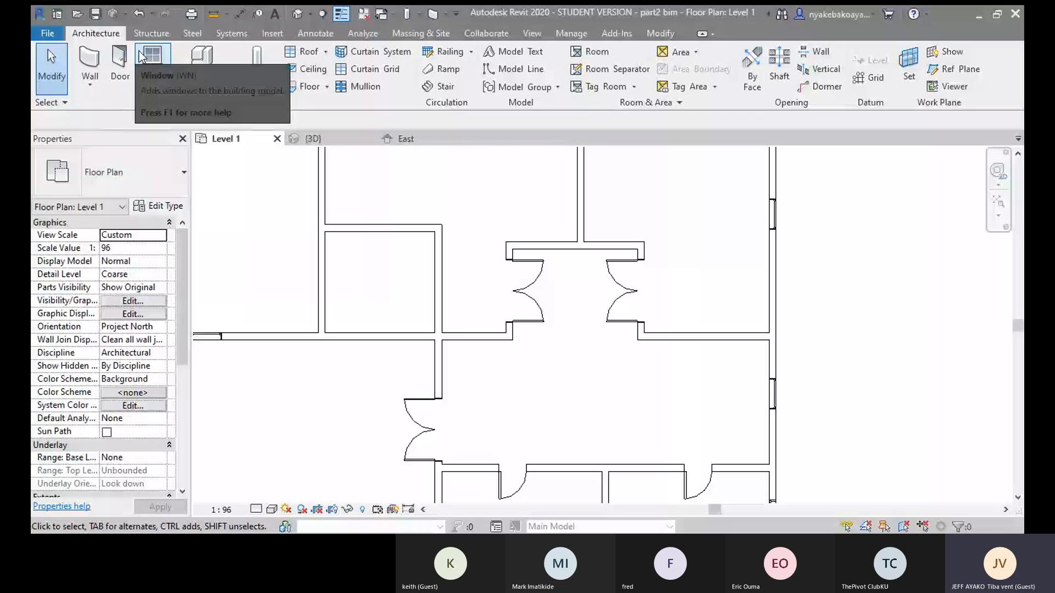
pyautogui.click(119, 63)
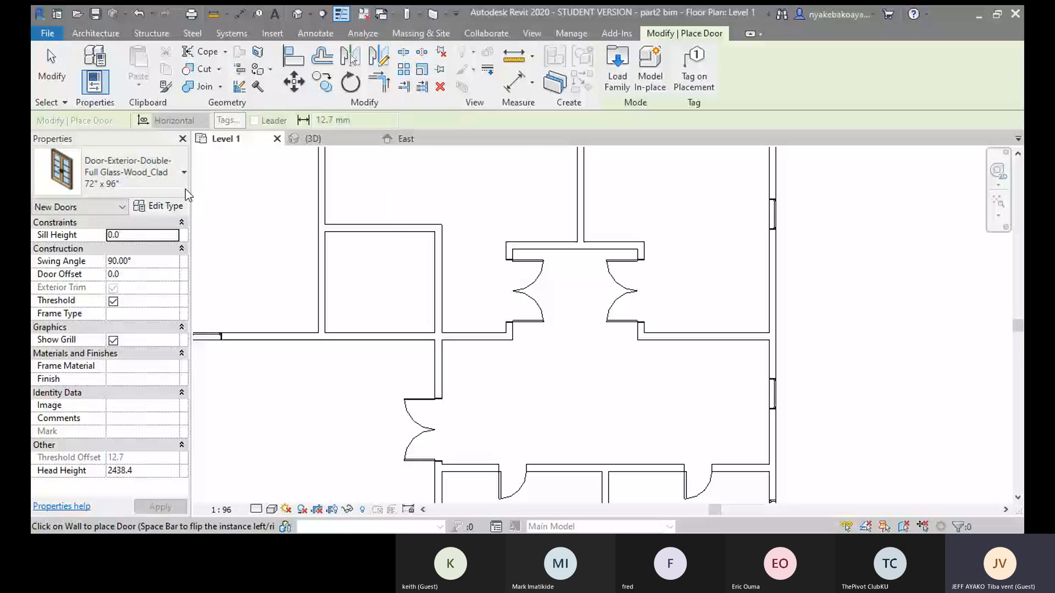
pyautogui.click(137, 184)
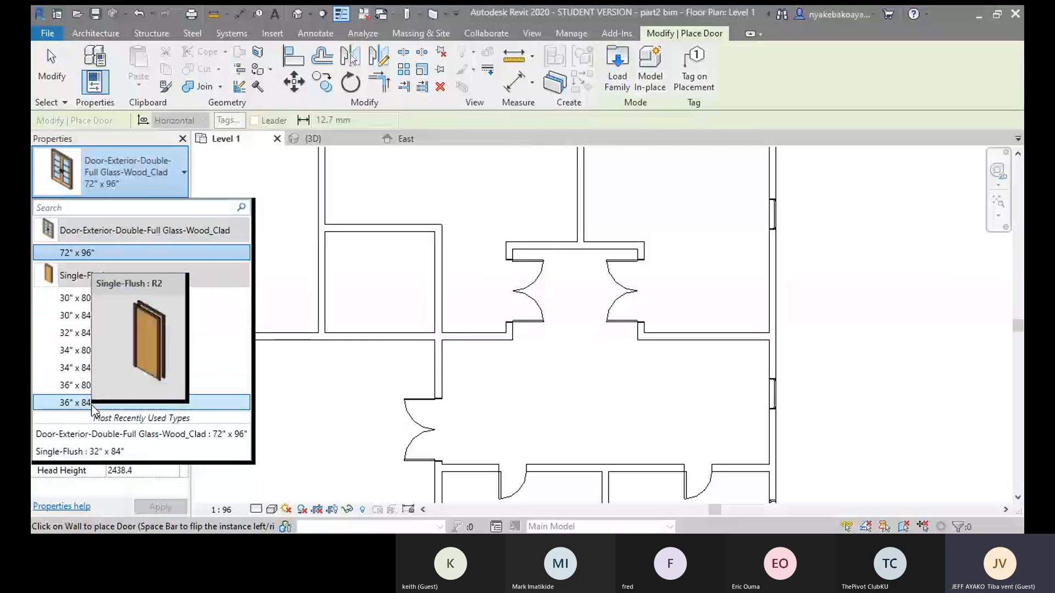
pyautogui.click(105, 182)
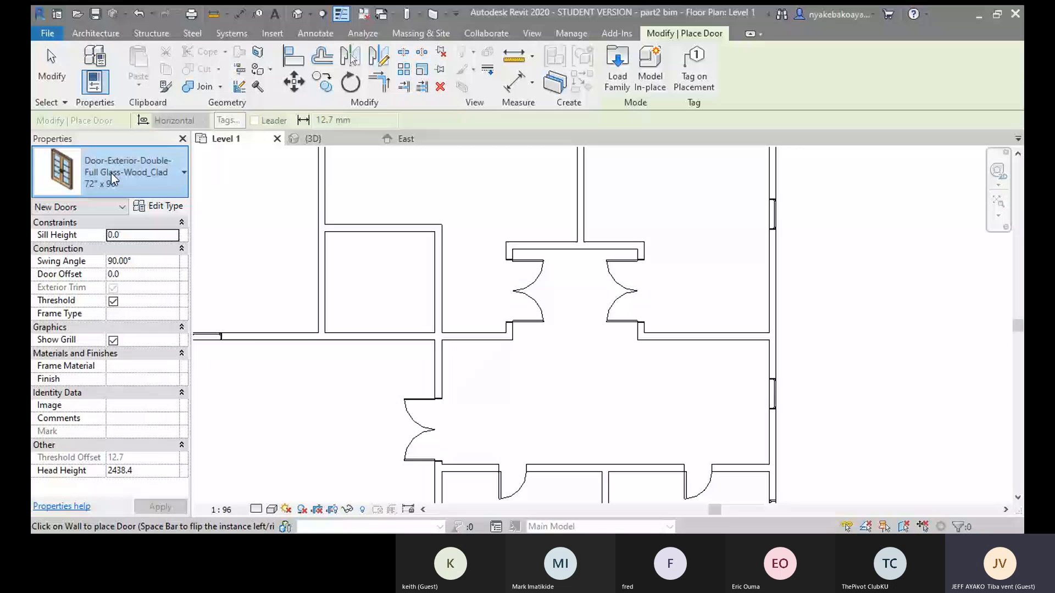
pyautogui.click(100, 165)
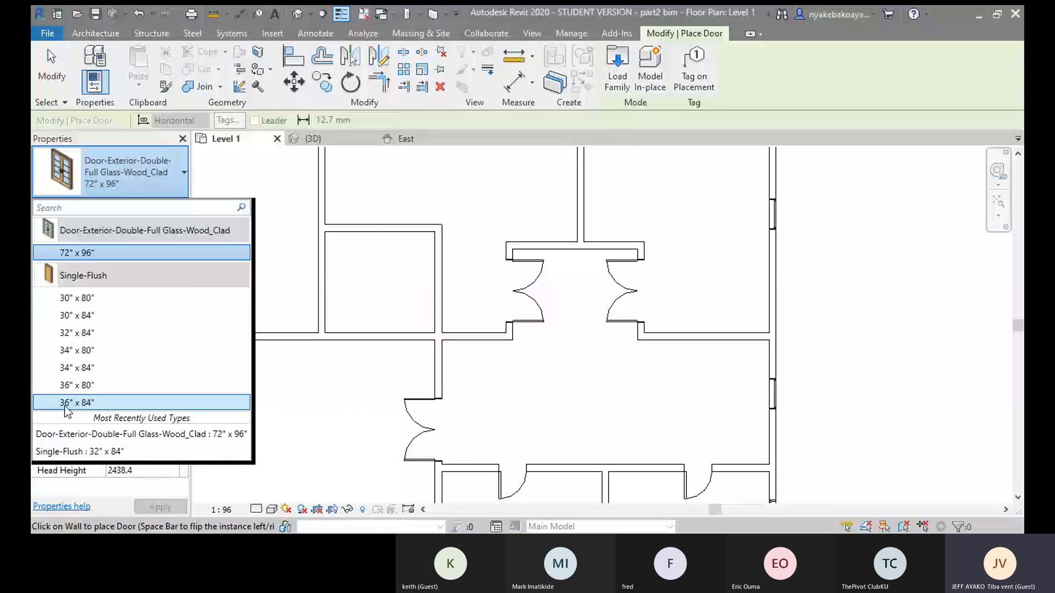
pyautogui.click(110, 406)
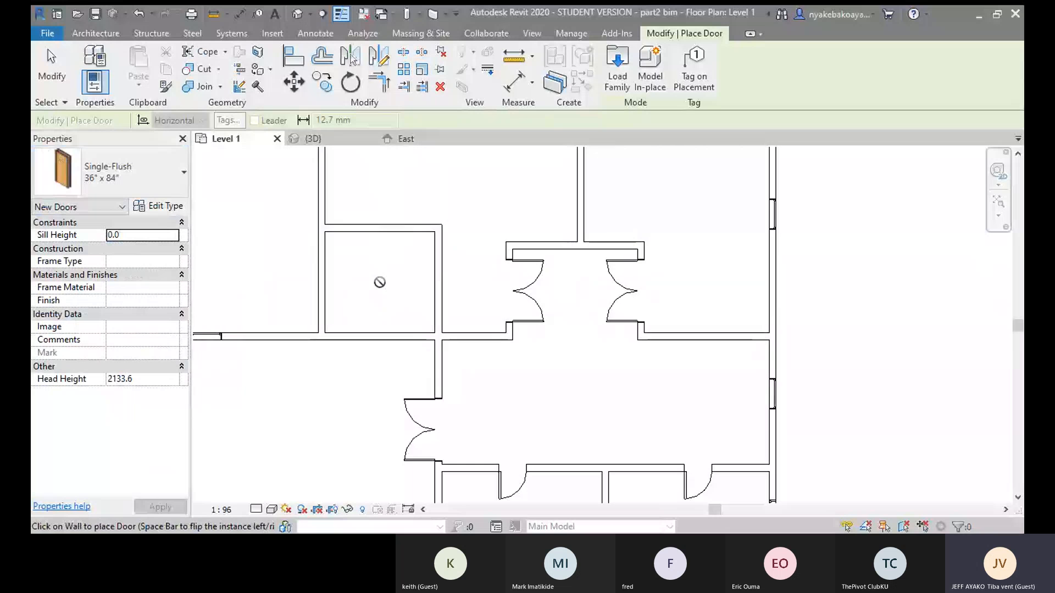
# - Place the door midway along the upper wall of the small room beside the entry alcove, swinging inward, and end door placement
pyautogui.scroll(-3, 380, 282)
pyautogui.scroll(3, 380, 282)
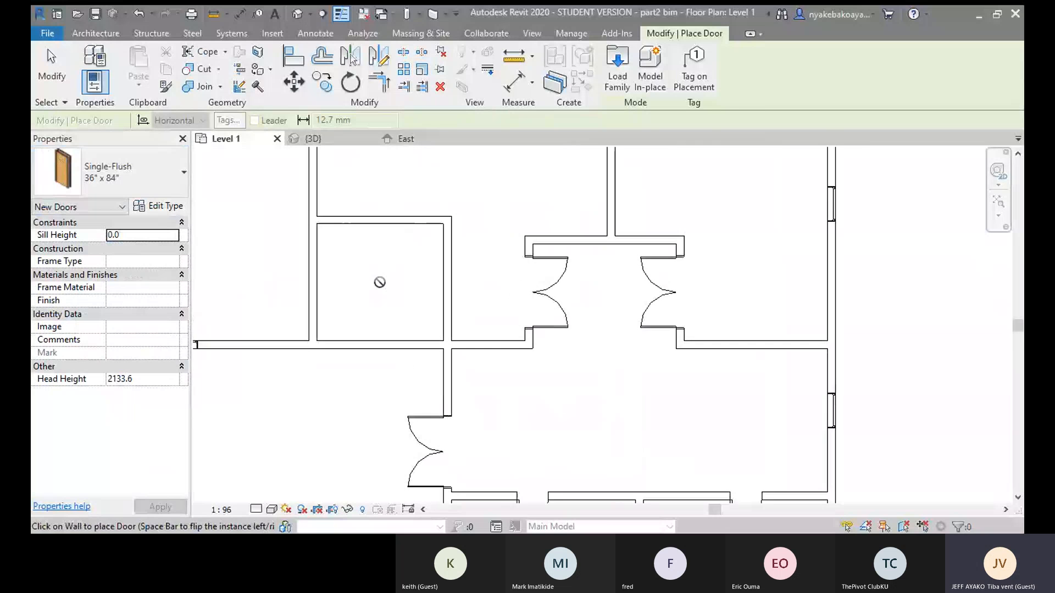
pyautogui.scroll(-1, 380, 282)
pyautogui.moveTo(380, 282); pyautogui.dragTo(396, 284, button='middle')
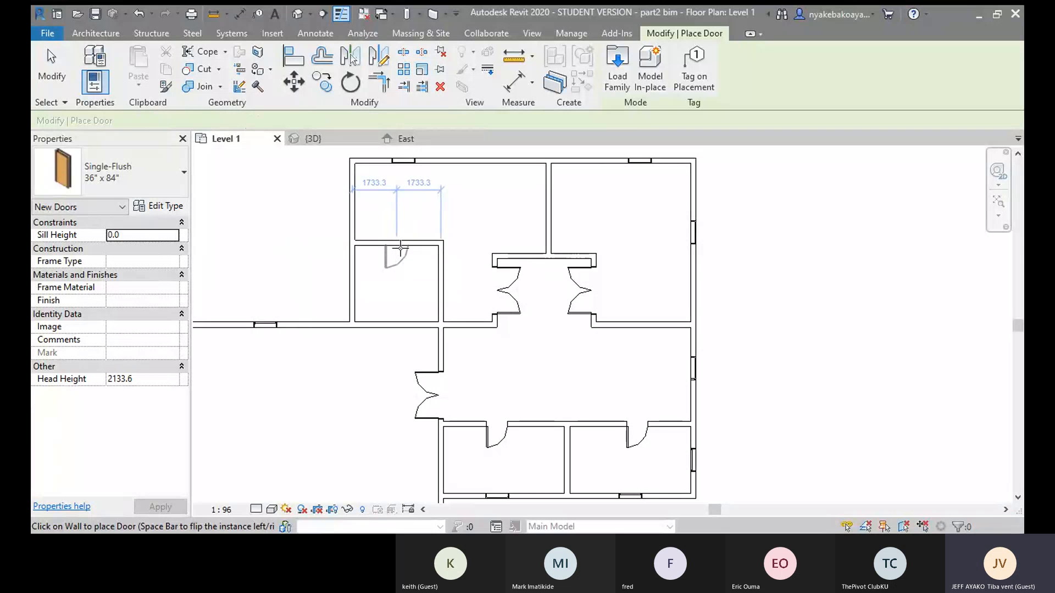
pyautogui.scroll(3, 412, 263)
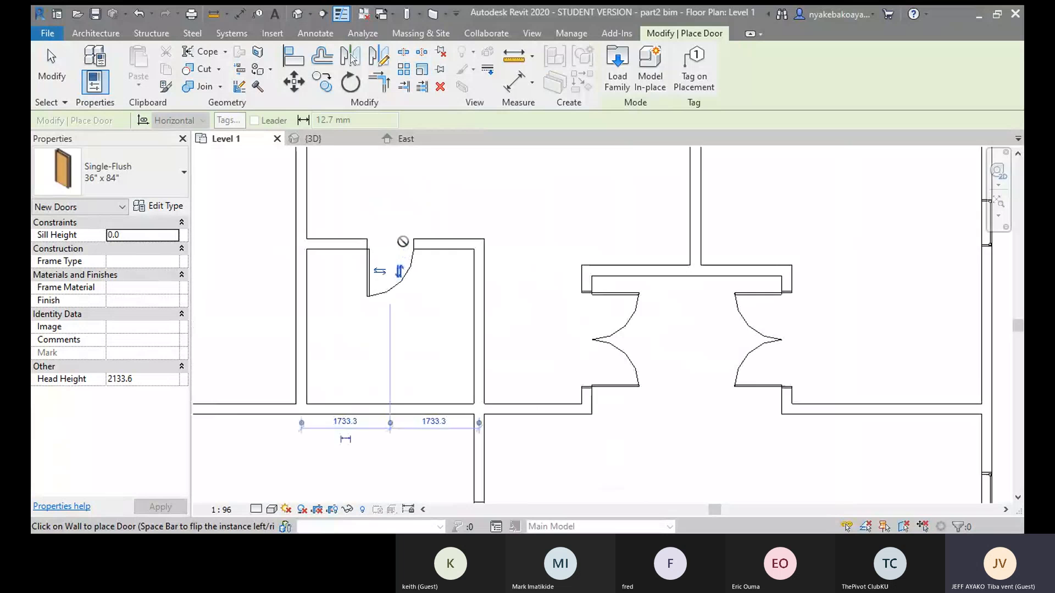
pyautogui.scroll(1, 403, 242)
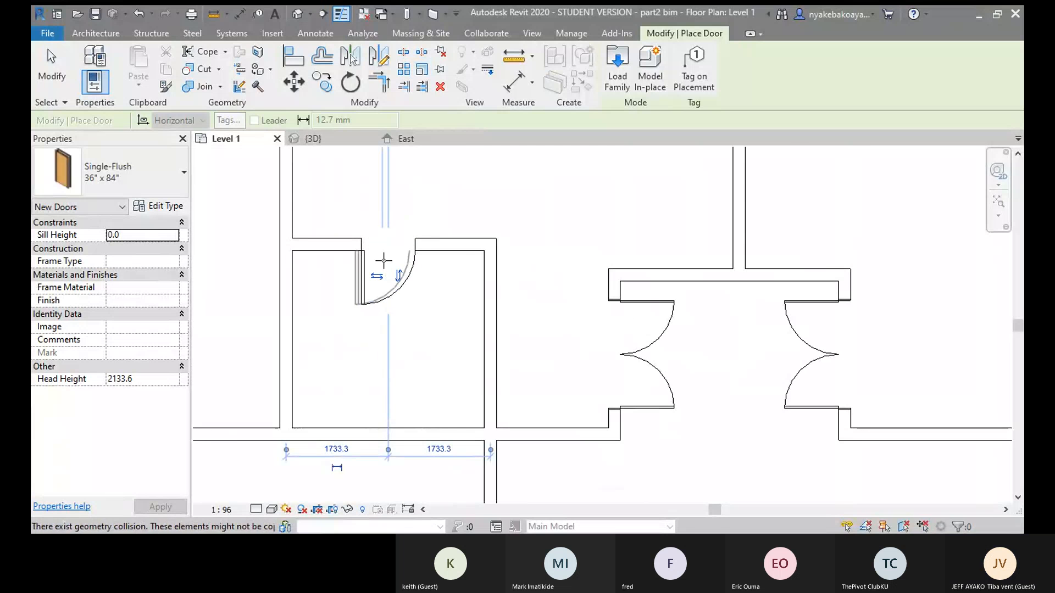
pyautogui.scroll(-4, 375, 227)
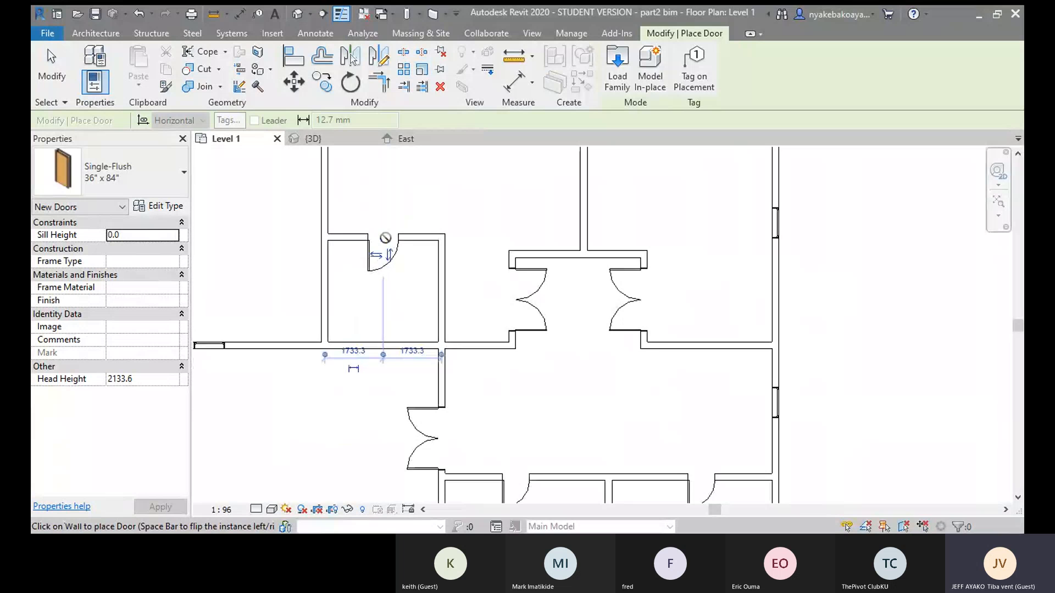
pyautogui.scroll(-1, 440, 296)
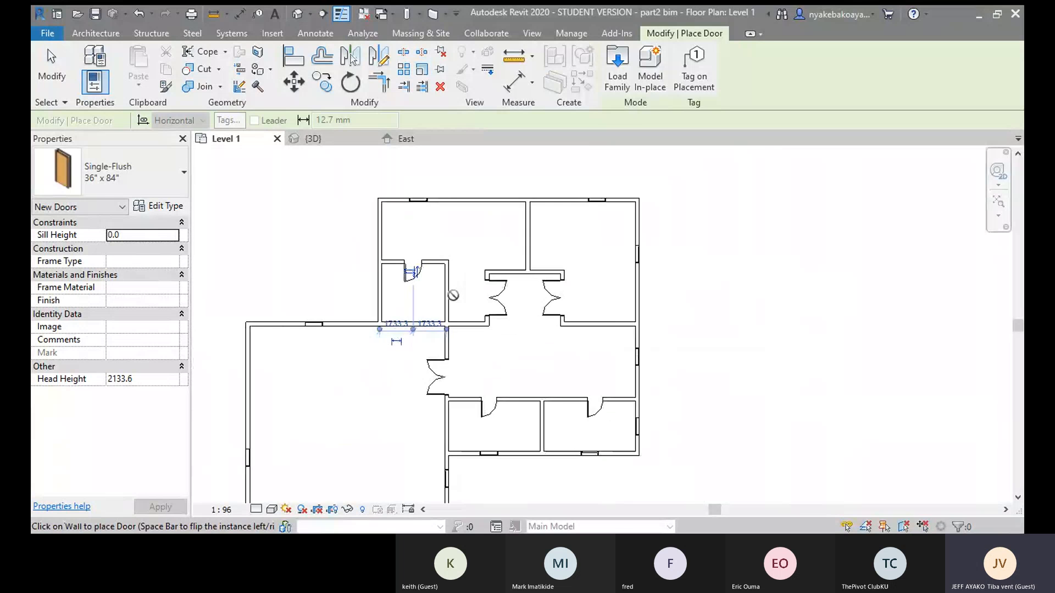
pyautogui.scroll(3, 420, 295)
pyautogui.scroll(-3, 421, 295)
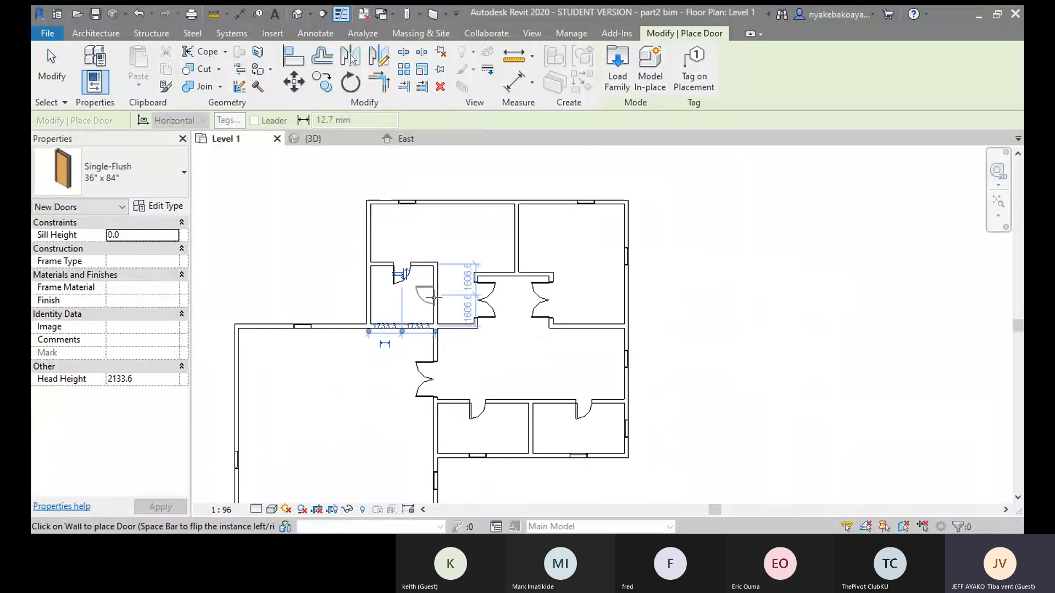
pyautogui.rightClick(456, 237)
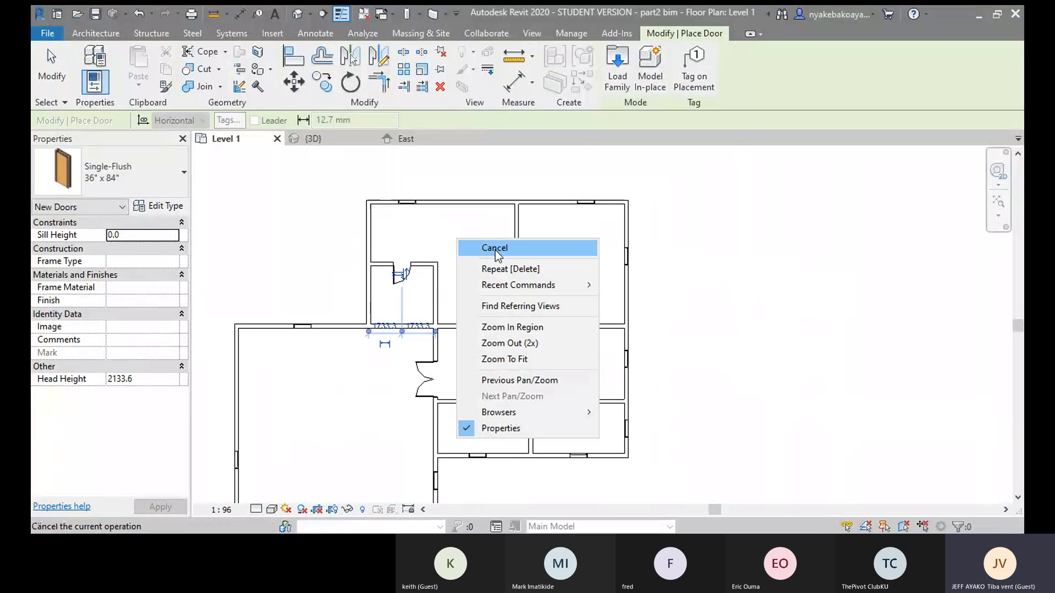
pyautogui.click(464, 245)
pyautogui.rightClick(474, 249)
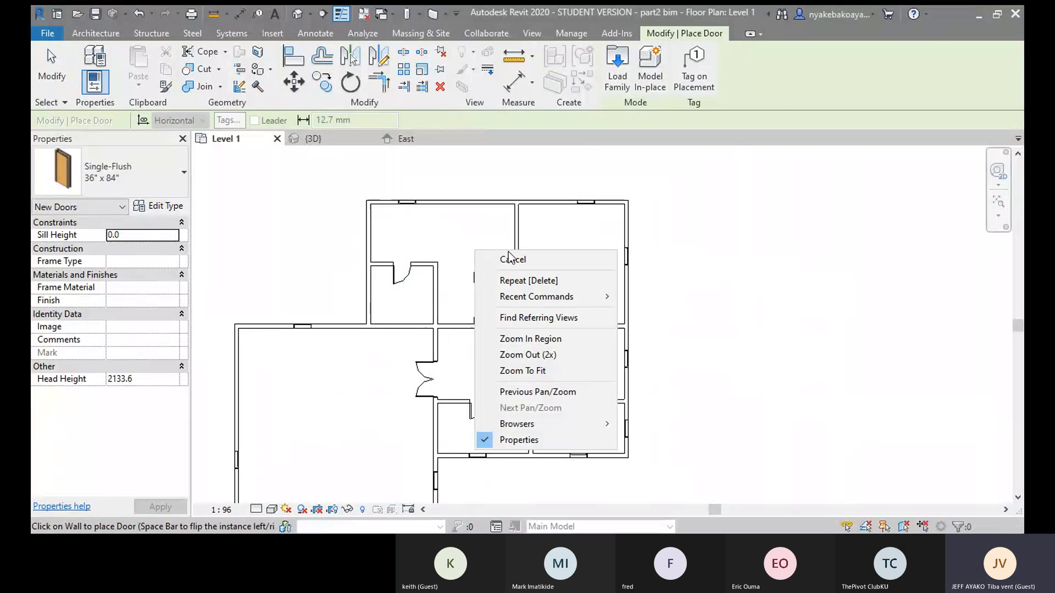
pyautogui.click(511, 258)
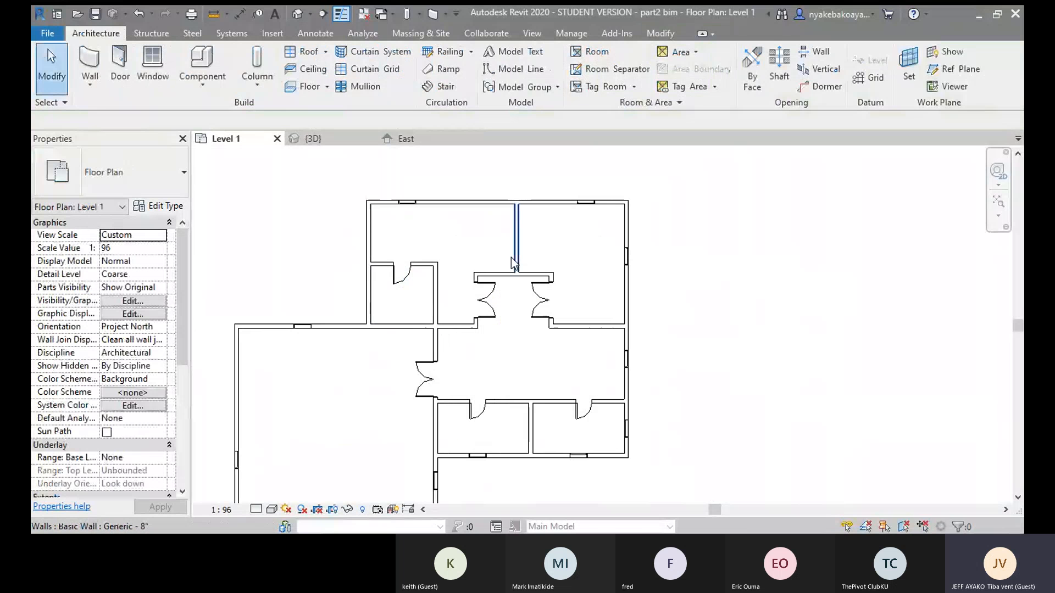
# - Examine the newly placed single door and the building's other doors and windows in the 3D view
pyautogui.click(316, 139)
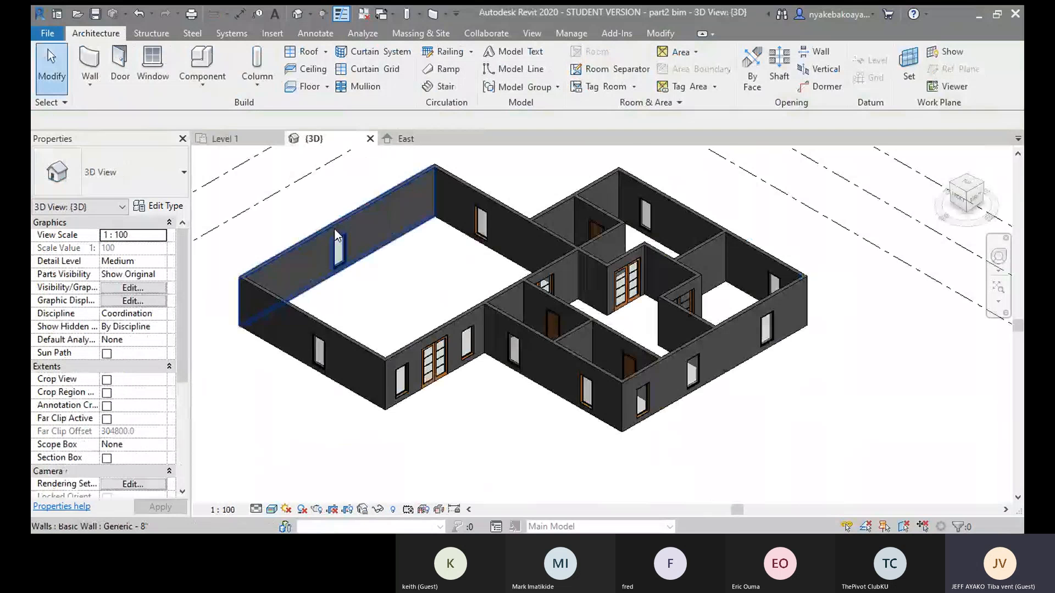
pyautogui.moveTo(334, 229); pyautogui.dragTo(252, 273, button='middle')
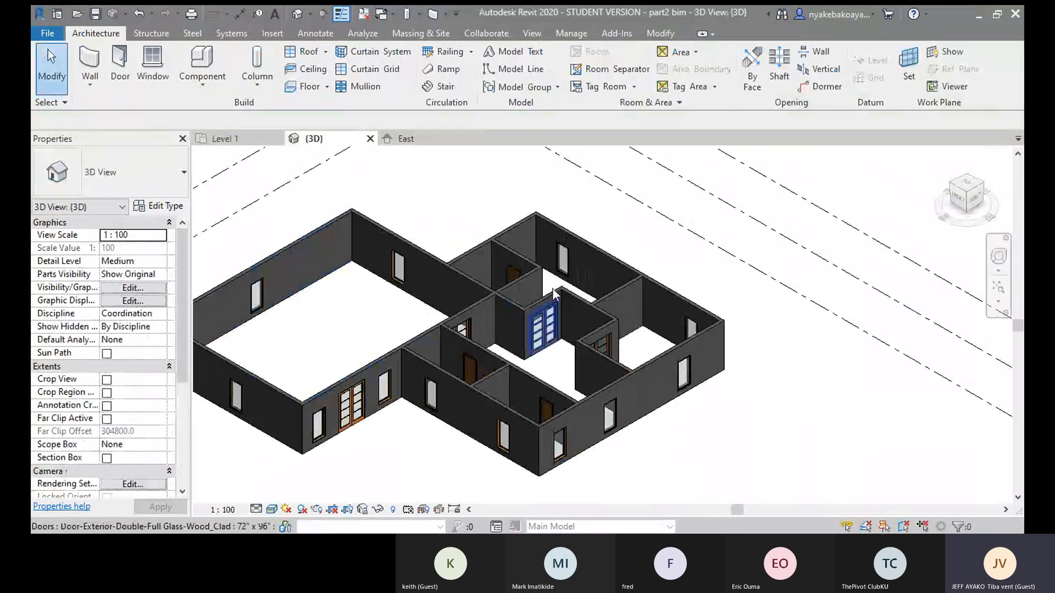
pyautogui.scroll(5, 555, 308)
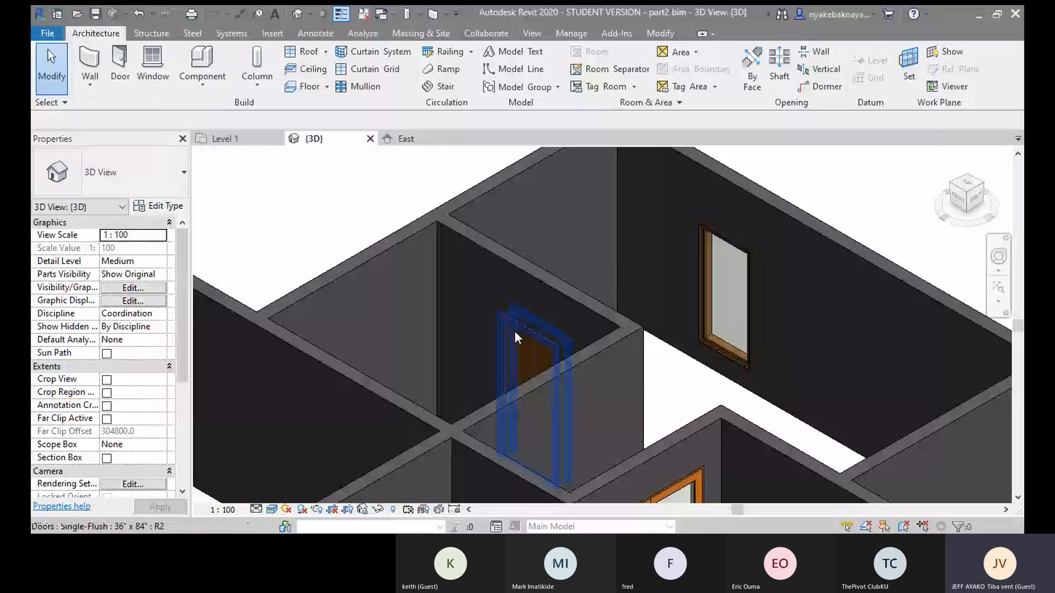
pyautogui.scroll(-5, 535, 276)
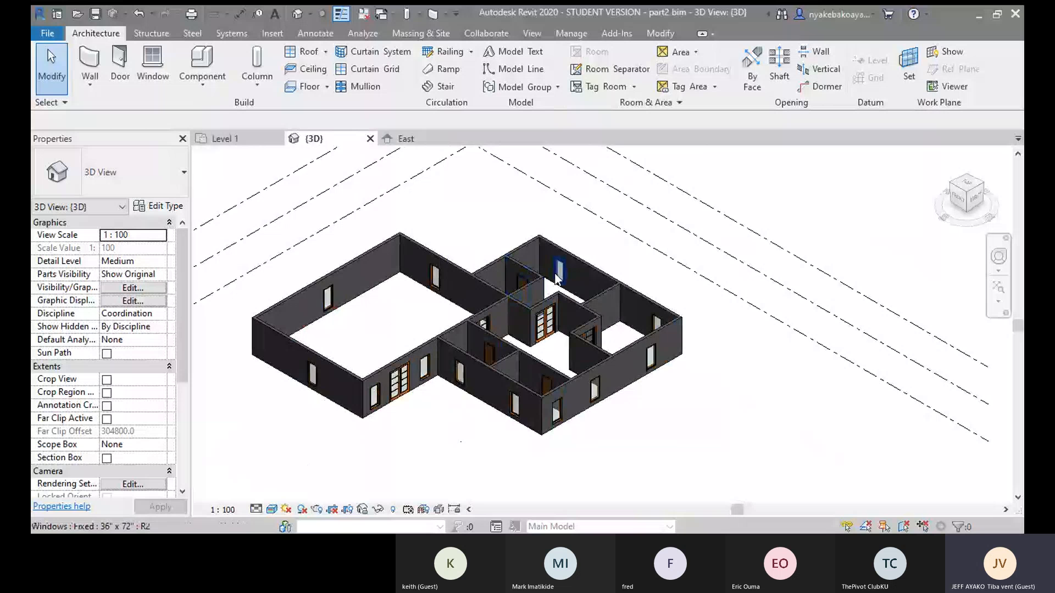
pyautogui.scroll(1, 393, 393)
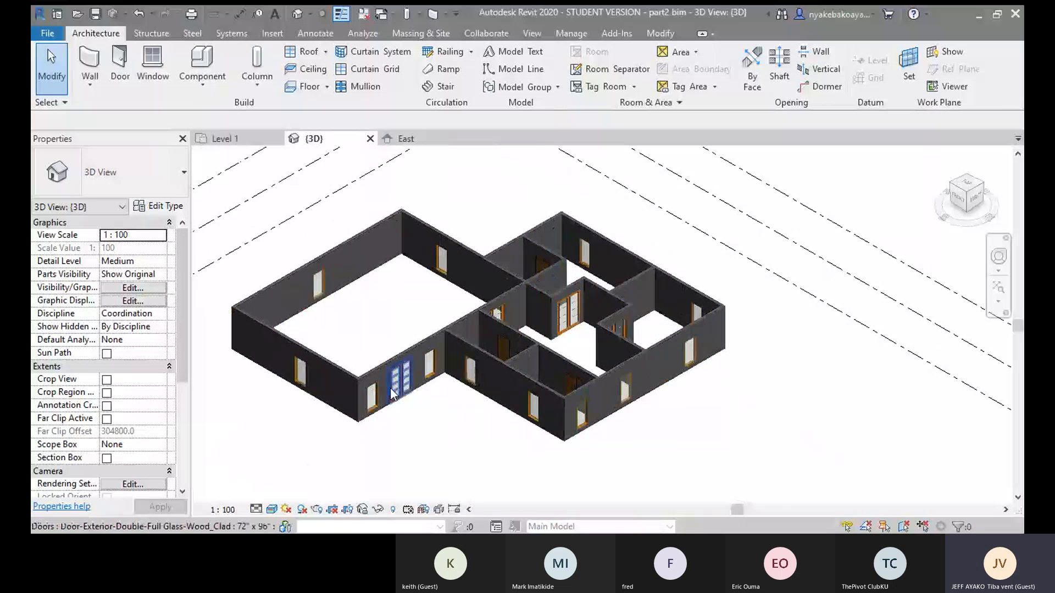
pyautogui.scroll(3, 394, 394)
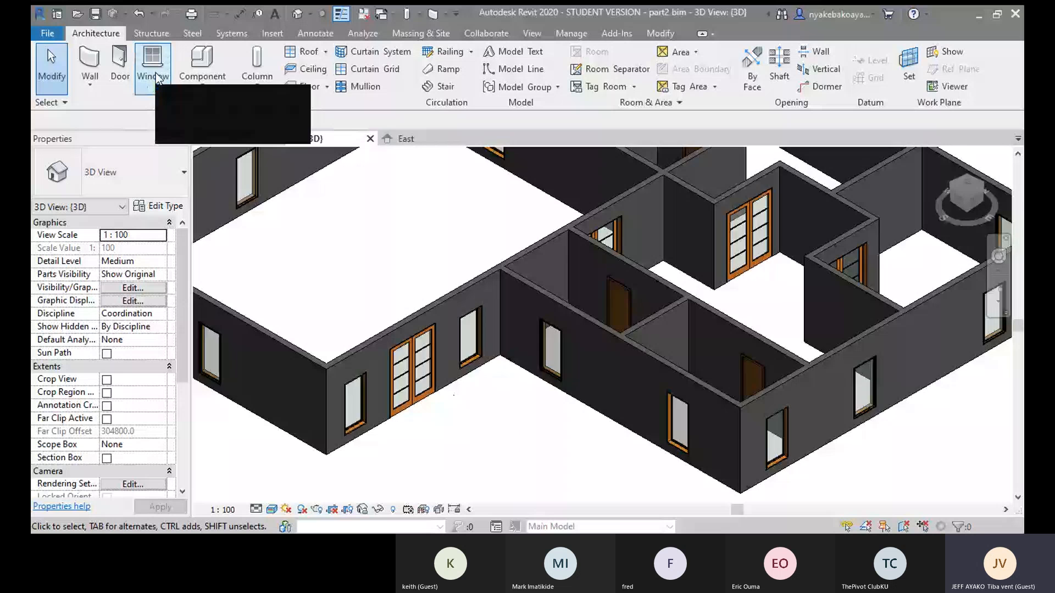
pyautogui.scroll(-5, 468, 338)
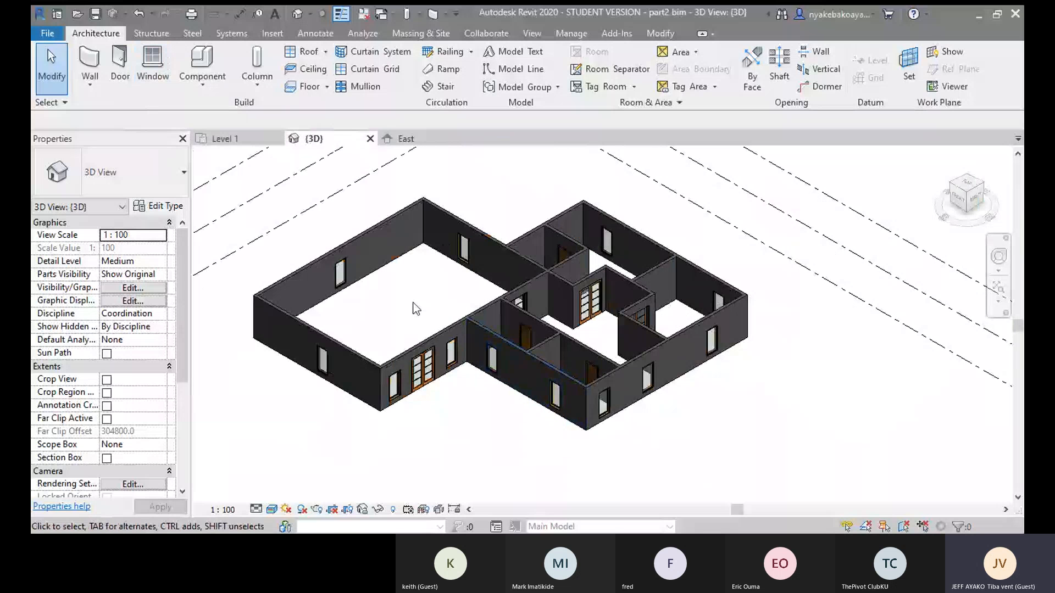
pyautogui.moveTo(416, 309); pyautogui.dragTo(432, 321, button='middle')
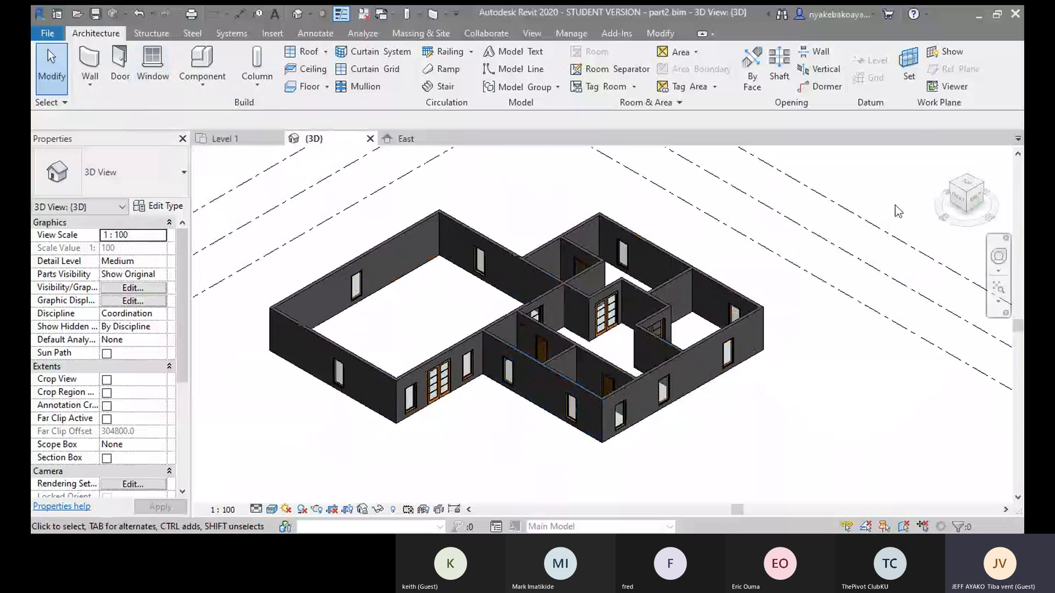
# - Start placing a component in the Level 1 floor plan with the Desk 60" x 30" type
pyautogui.hotkey('ctrl', 'Tab')
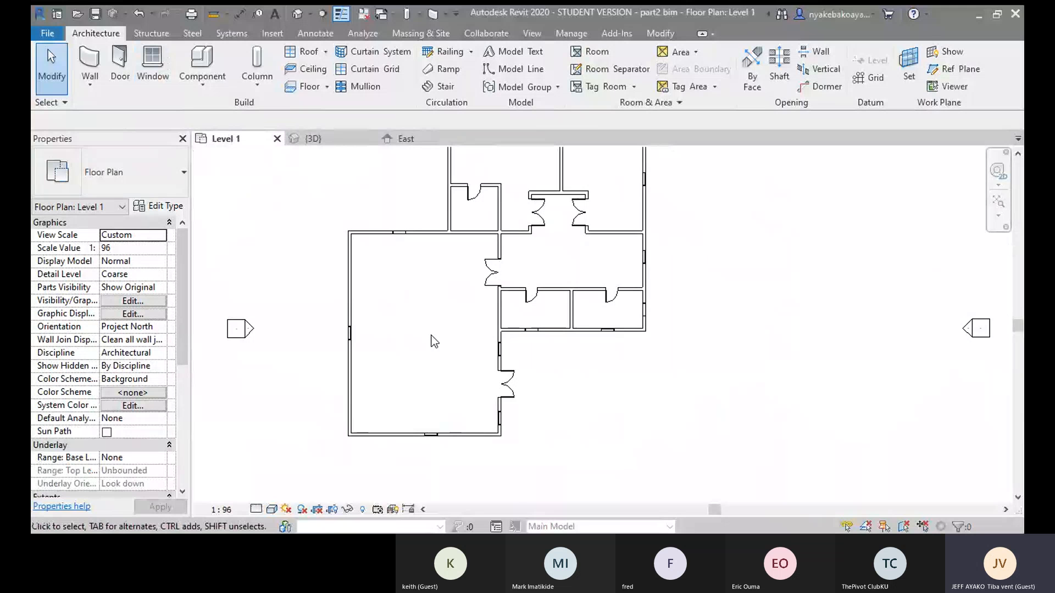
pyautogui.moveTo(442, 352); pyautogui.dragTo(447, 396, button='middle')
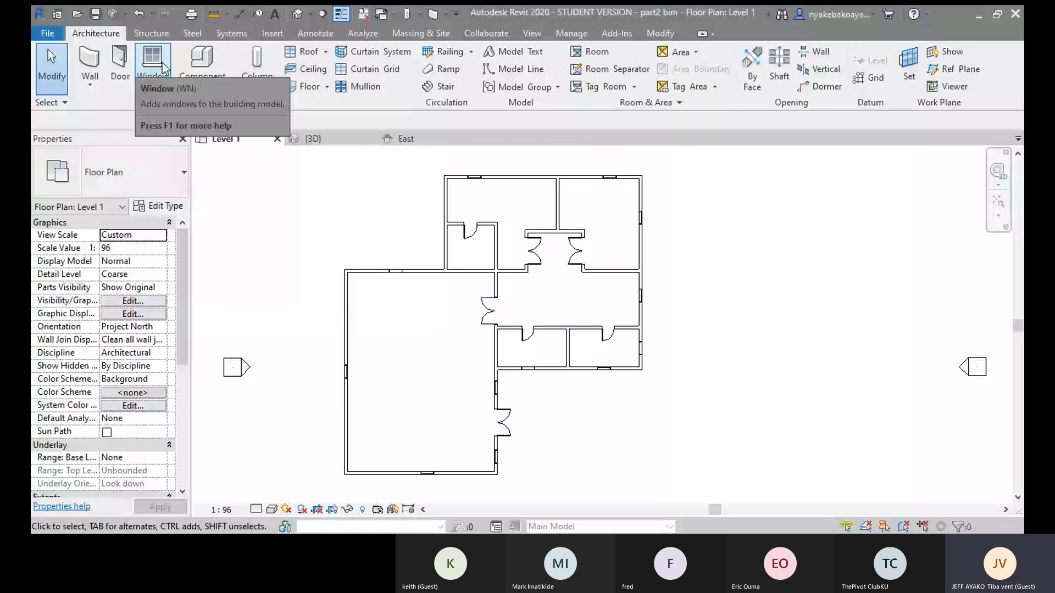
pyautogui.click(154, 31)
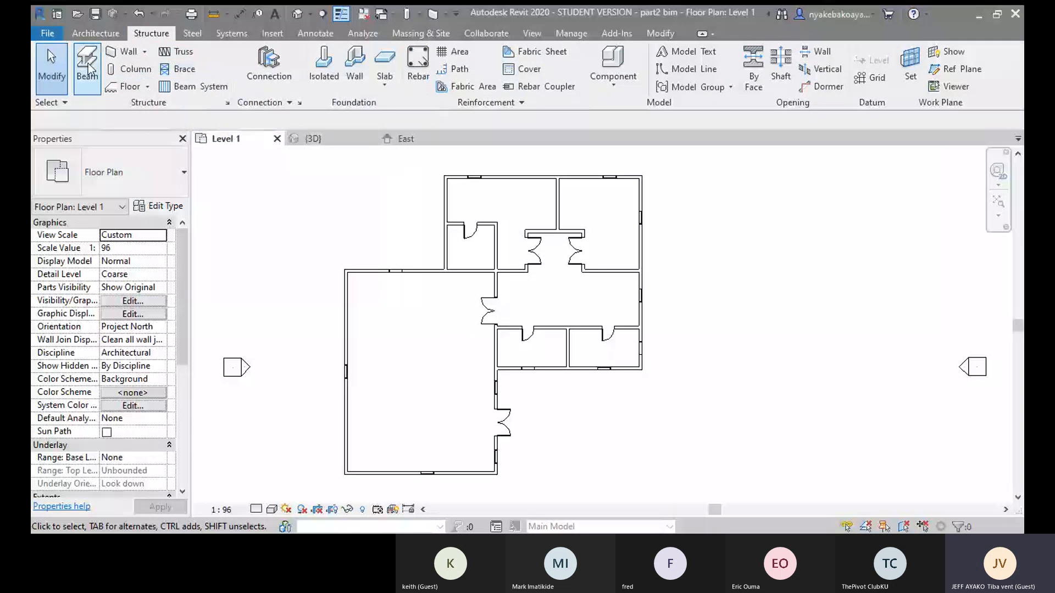
pyautogui.click(88, 34)
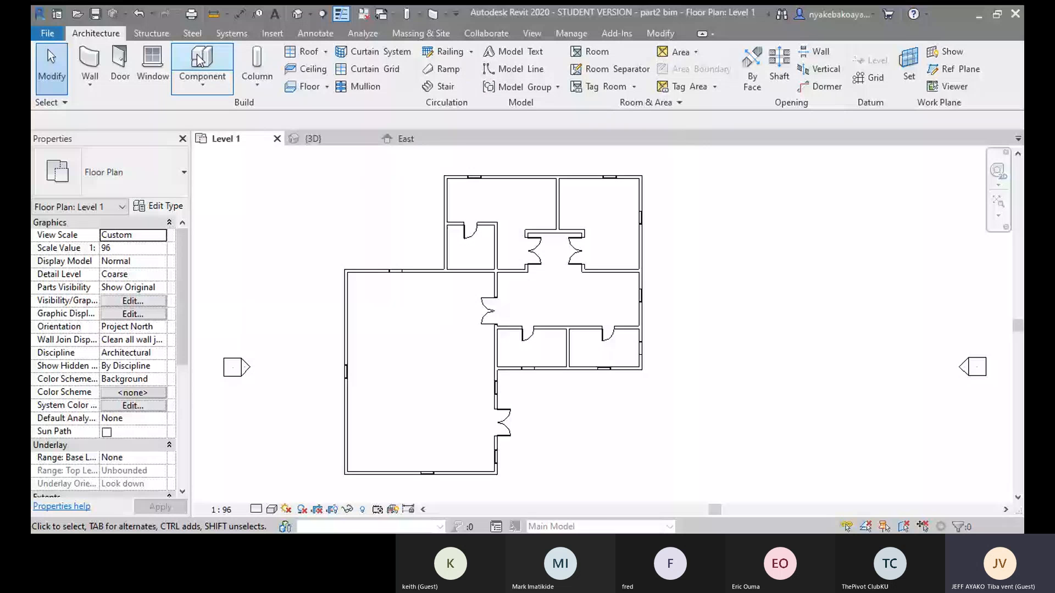
pyautogui.click(205, 82)
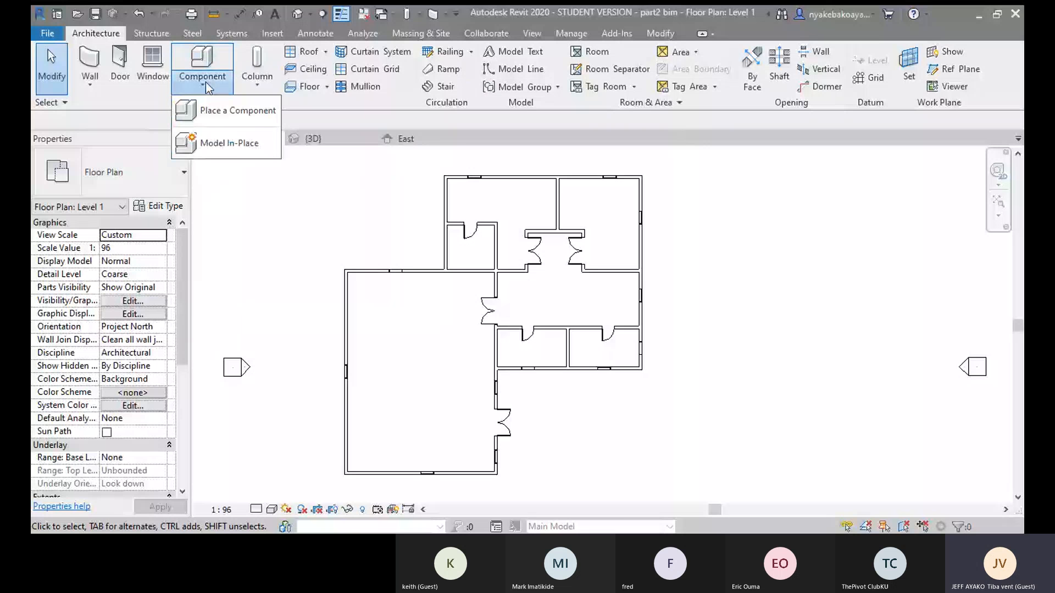
pyautogui.click(219, 116)
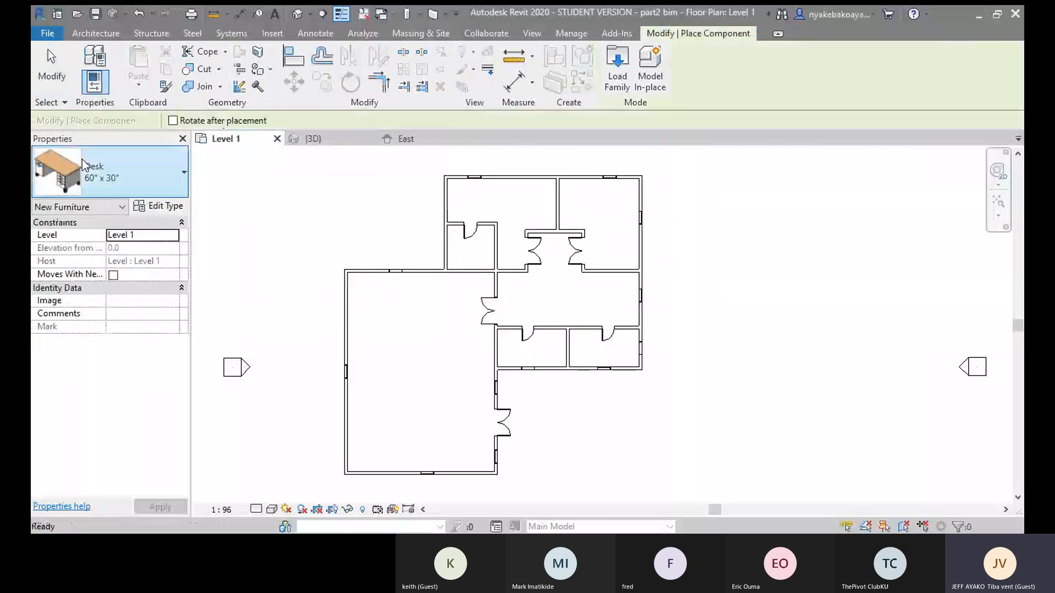
pyautogui.click(116, 175)
pyautogui.click(115, 170)
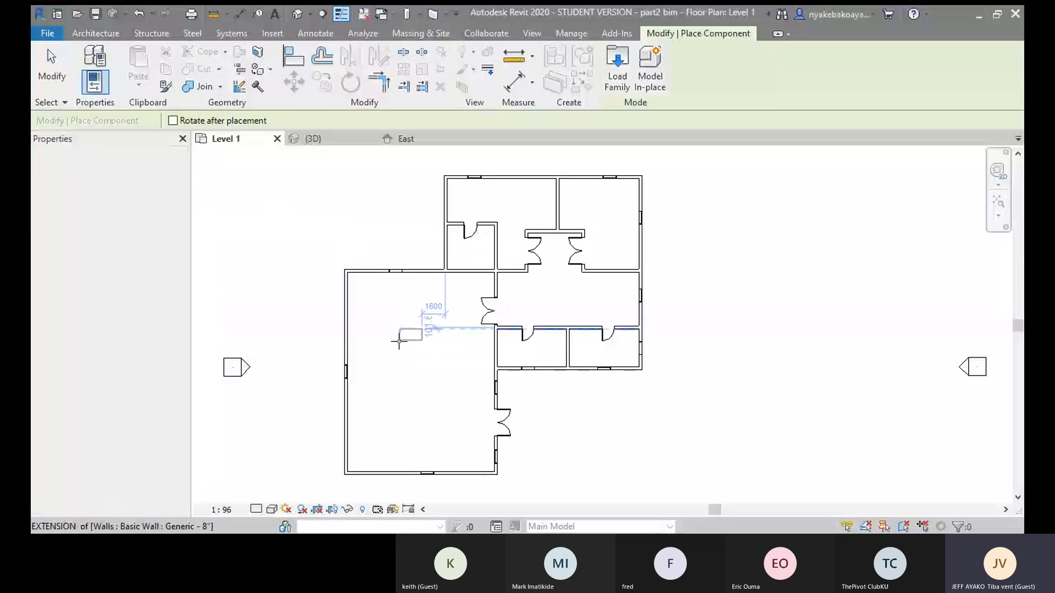
# - Place four desks in a vertical column down the middle of the large room
pyautogui.click(399, 307)
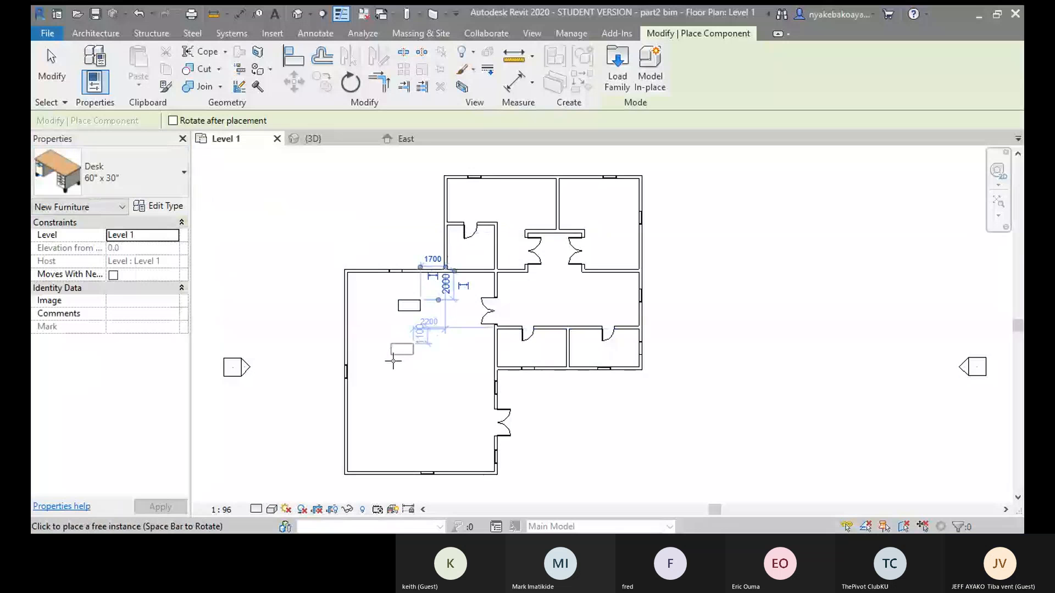
pyautogui.click(401, 352)
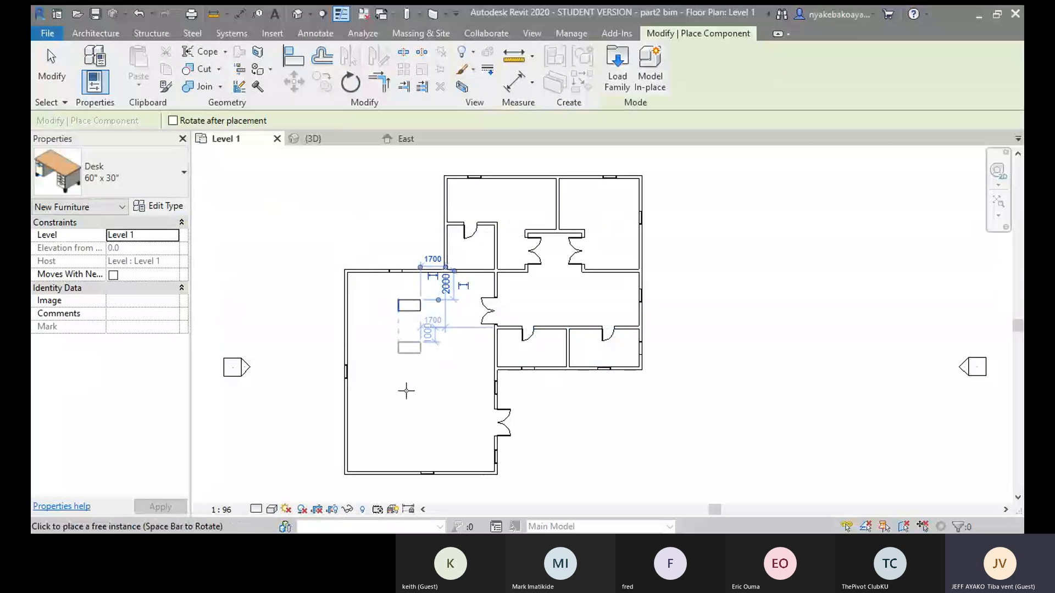
pyautogui.click(401, 393)
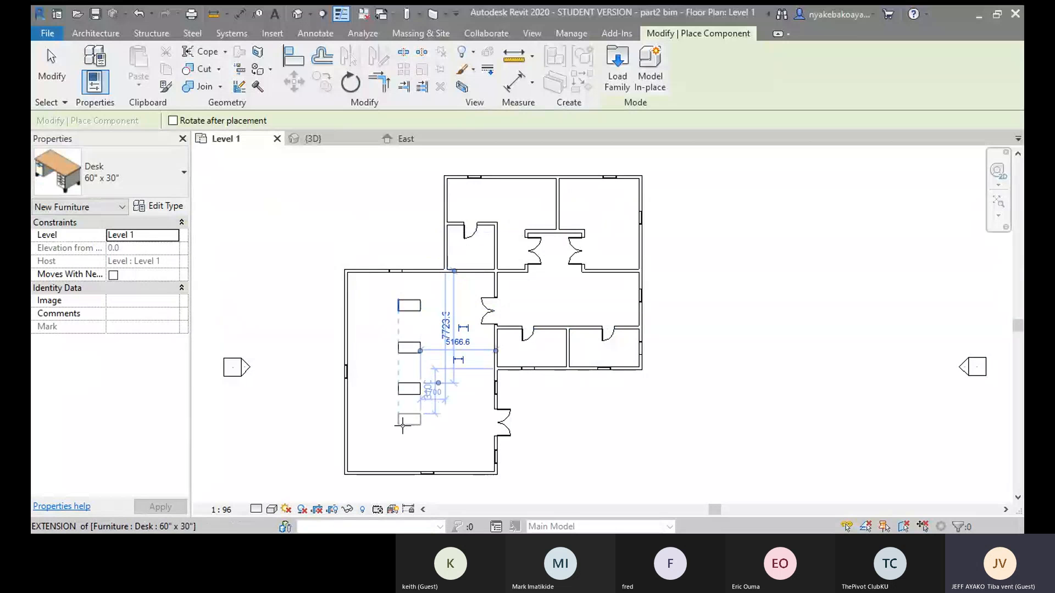
pyautogui.click(368, 433)
# - Check the available component types, start loading a family and go to the US Metric library folder
pyautogui.click(118, 187)
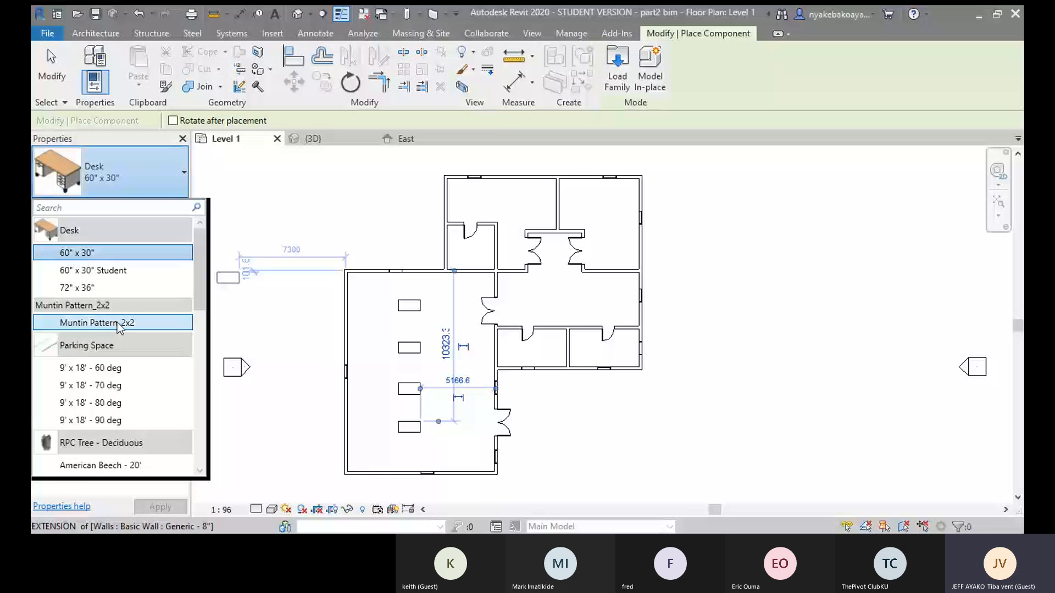
pyautogui.scroll(-10, 120, 329)
pyautogui.scroll(6, 120, 360)
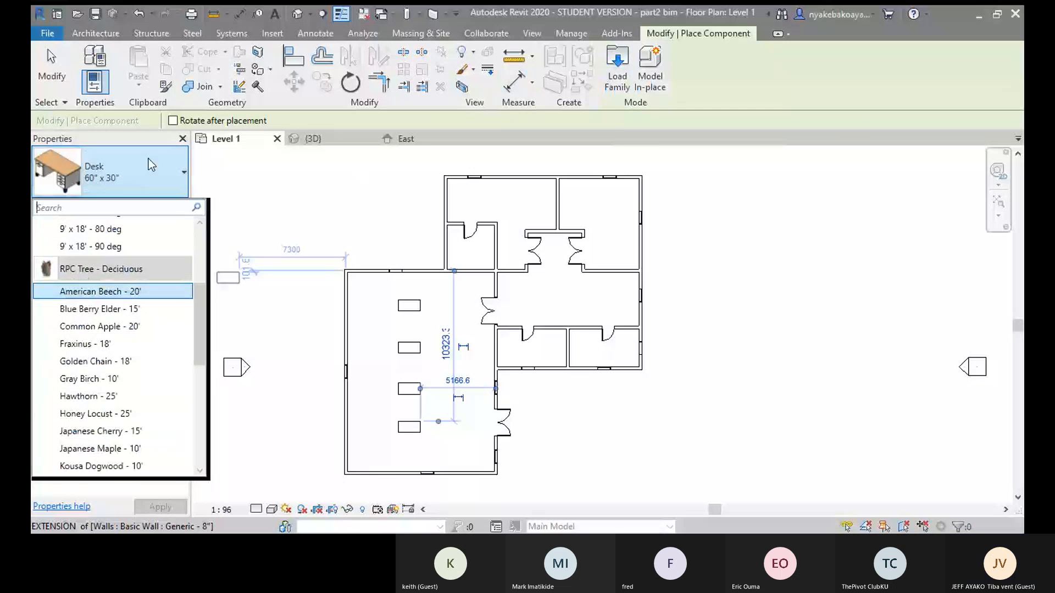
pyautogui.click(616, 71)
pyautogui.click(617, 71)
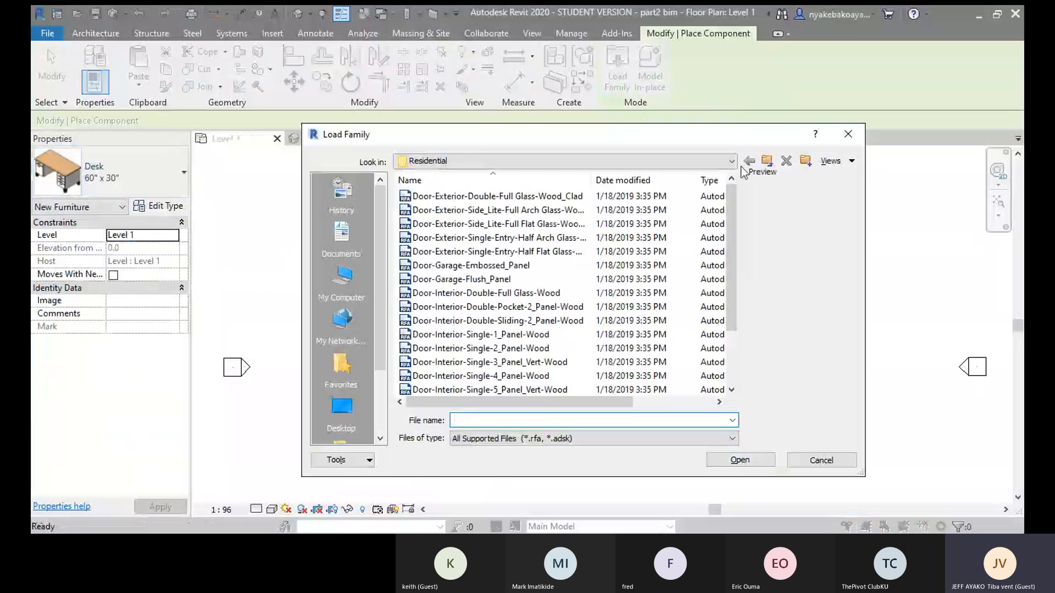
pyautogui.doubleClick(765, 164)
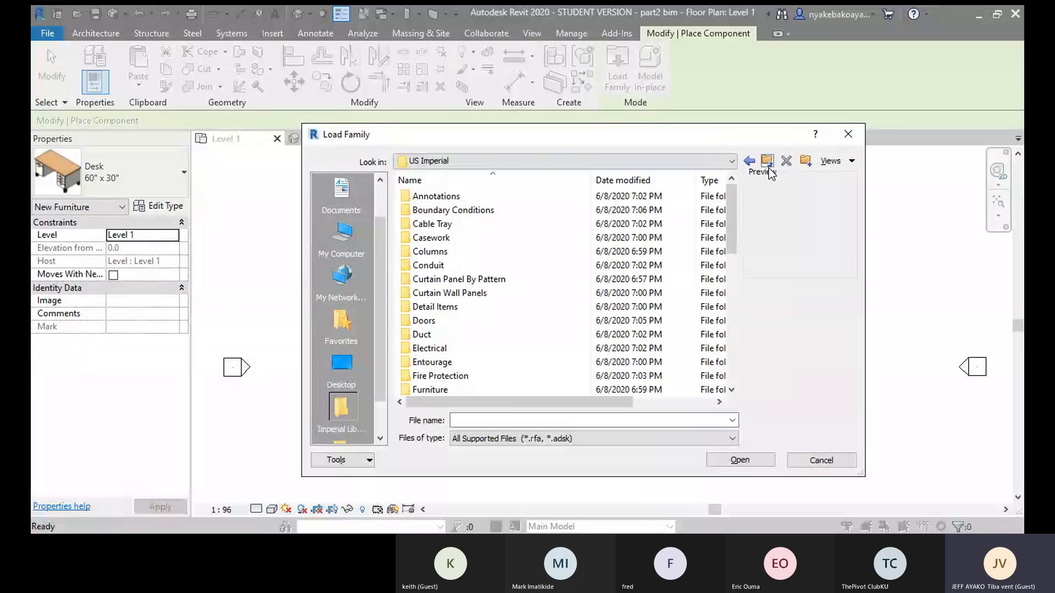
pyautogui.click(767, 160)
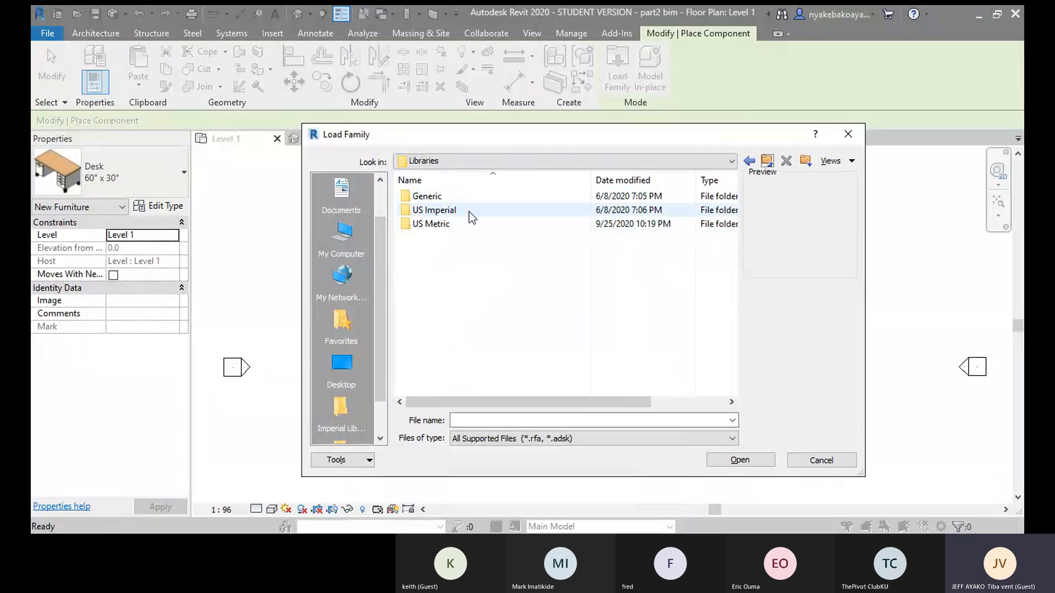
pyautogui.doubleClick(434, 225)
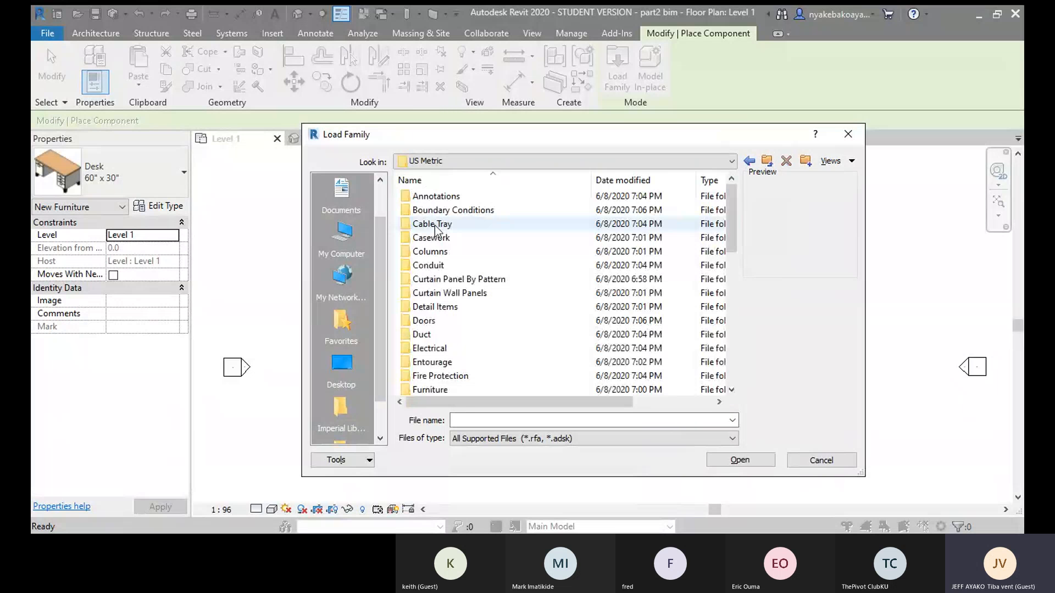
# - Look through the US Metric family categories and open the Seating folder within Furniture
pyautogui.scroll(-6, 522, 327)
pyautogui.scroll(3, 522, 327)
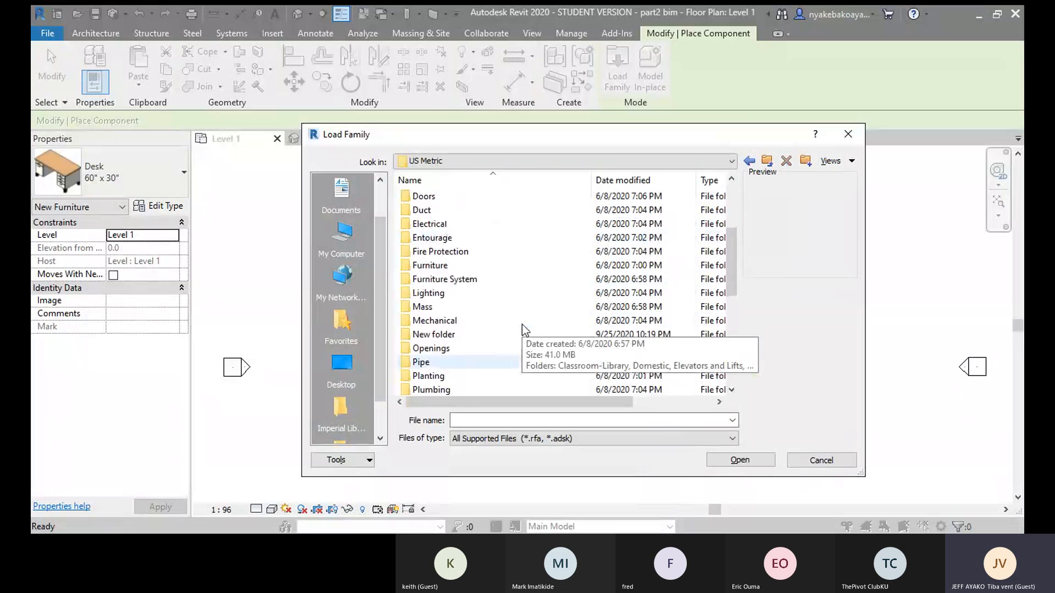
pyautogui.scroll(-1, 522, 327)
pyautogui.scroll(2, 522, 326)
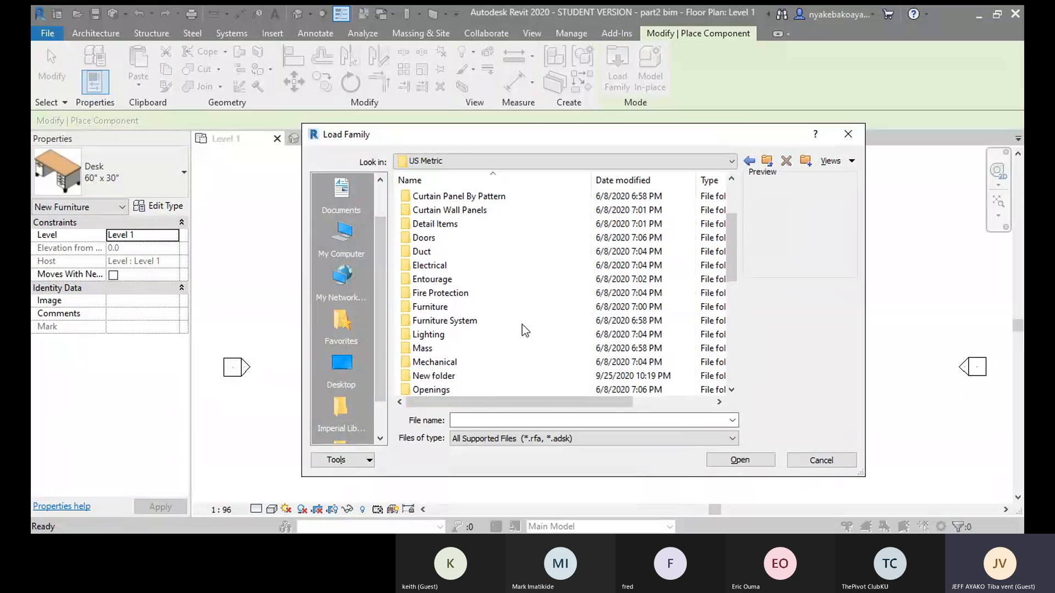
pyautogui.scroll(2, 522, 329)
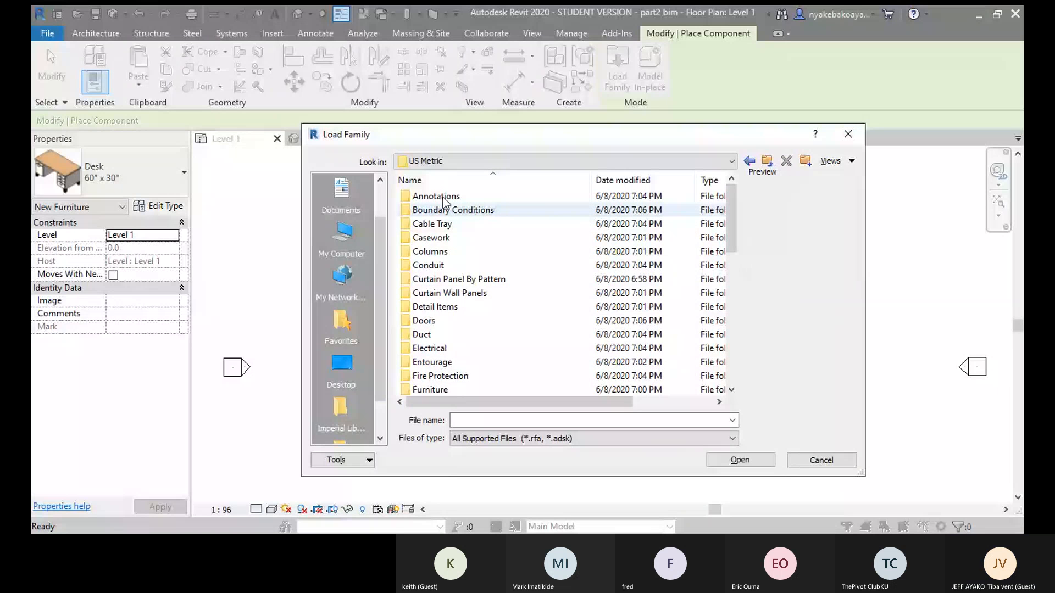
pyautogui.scroll(-2, 443, 202)
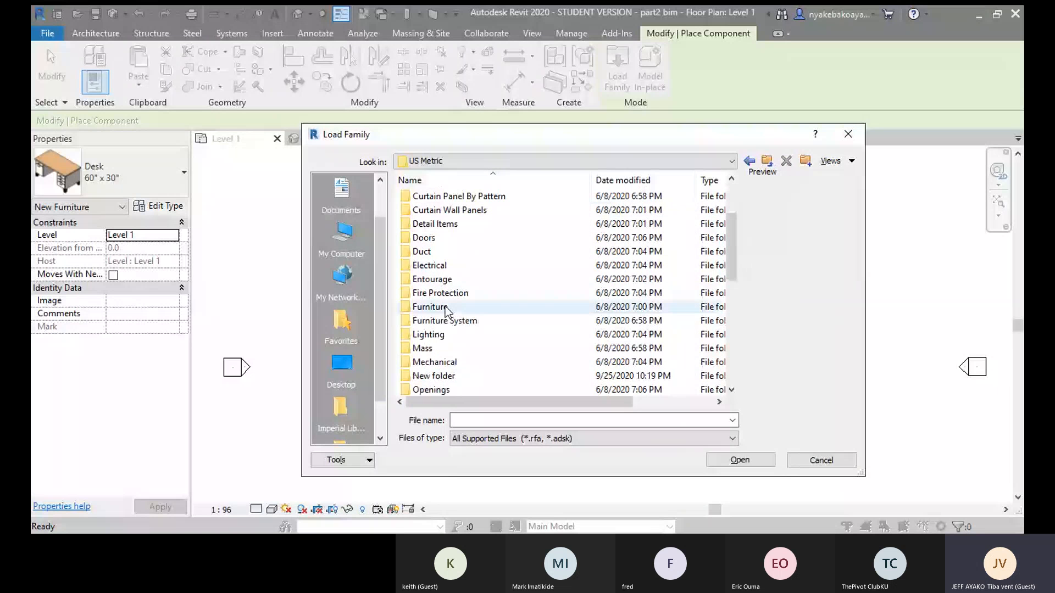
pyautogui.scroll(2, 449, 329)
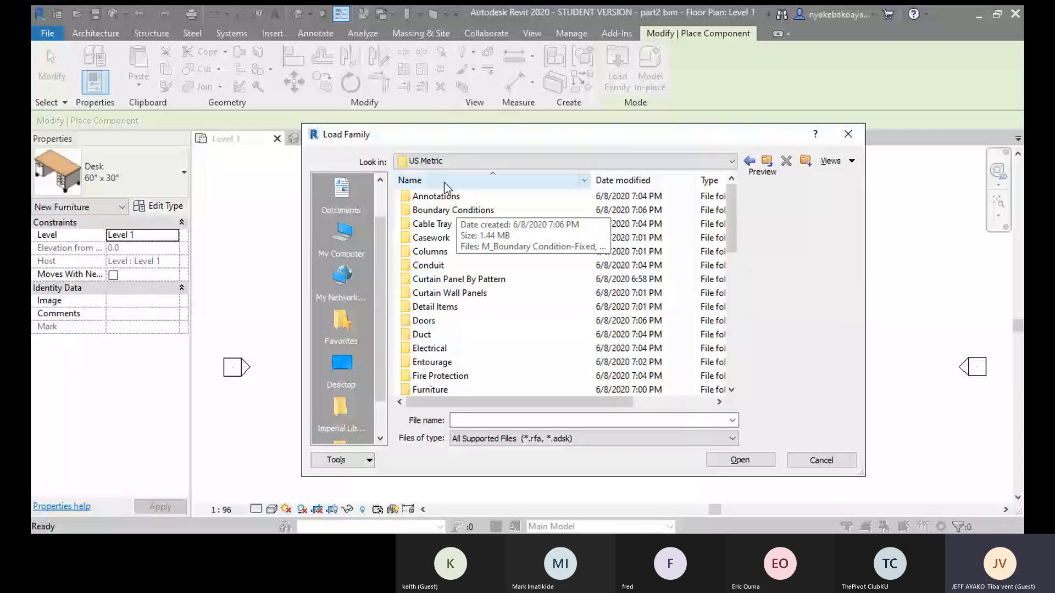
pyautogui.scroll(-2, 461, 275)
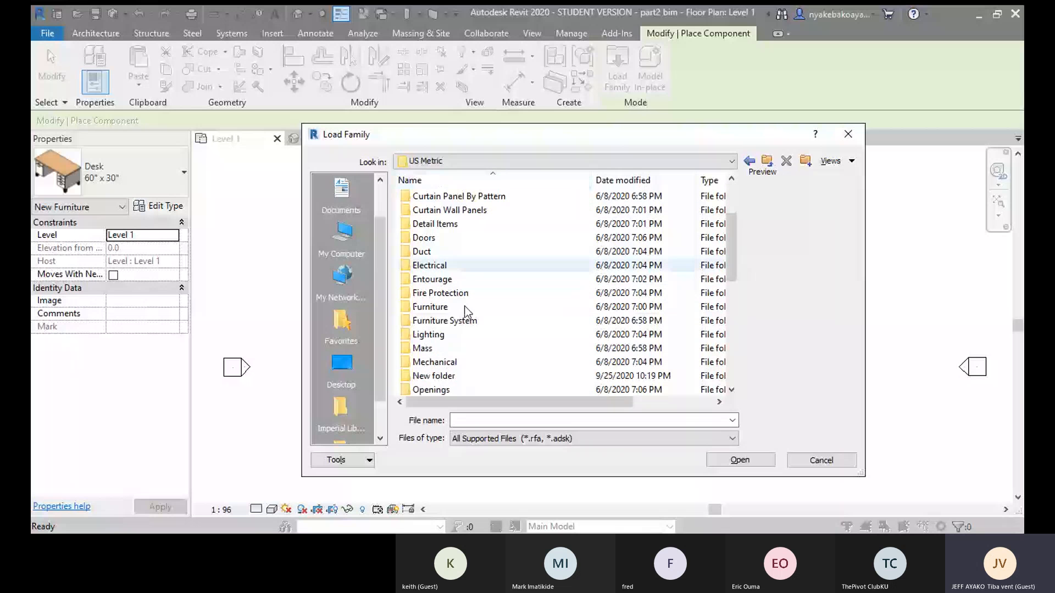
pyautogui.doubleClick(432, 308)
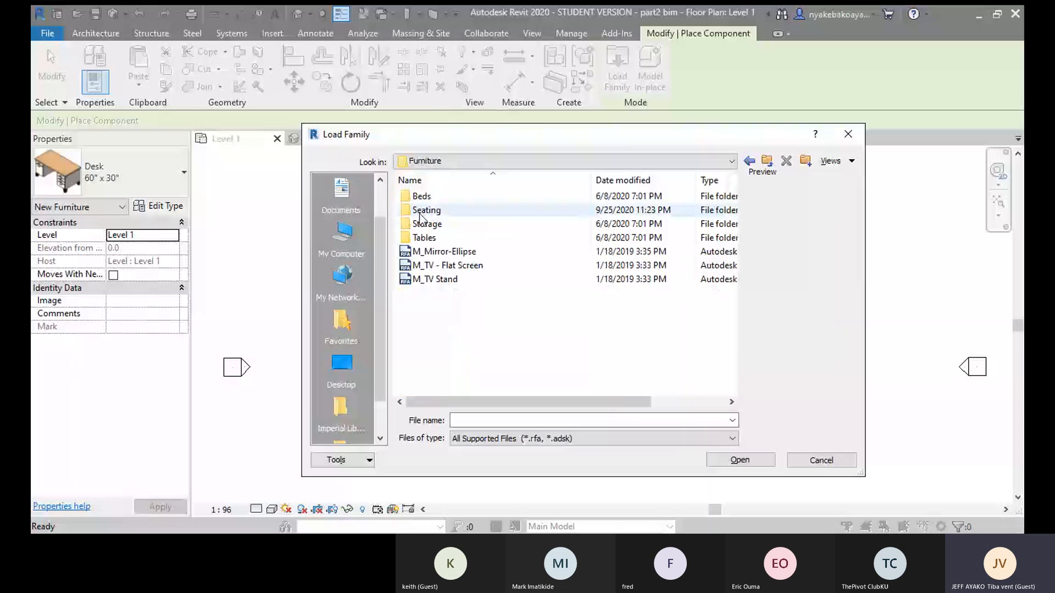
pyautogui.doubleClick(421, 211)
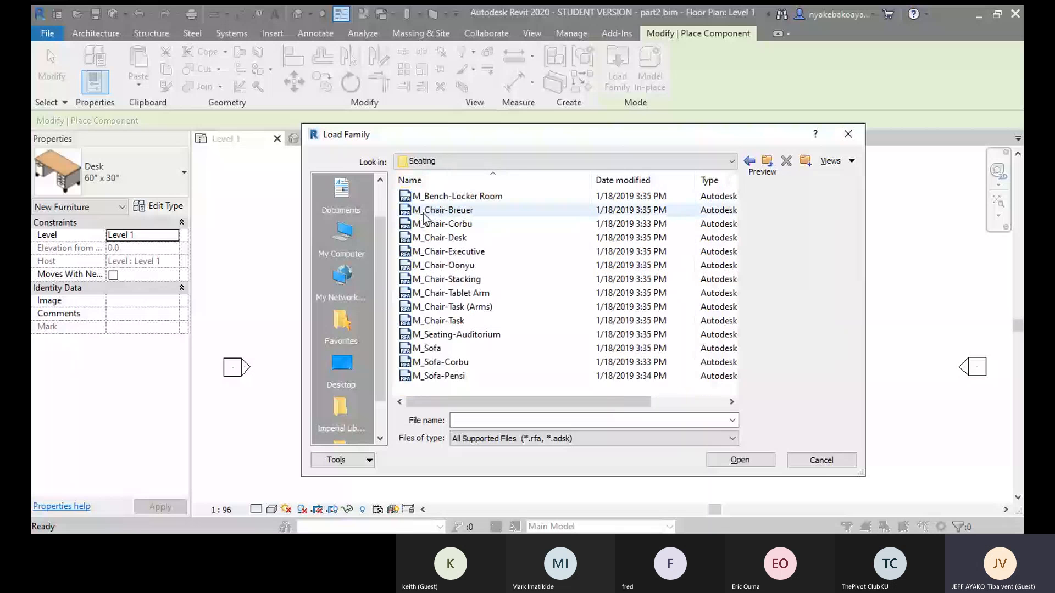
# - Preview the seating families from M_Bench-Locker Room onward and load M_Sofa-Corbu
pyautogui.click(468, 196)
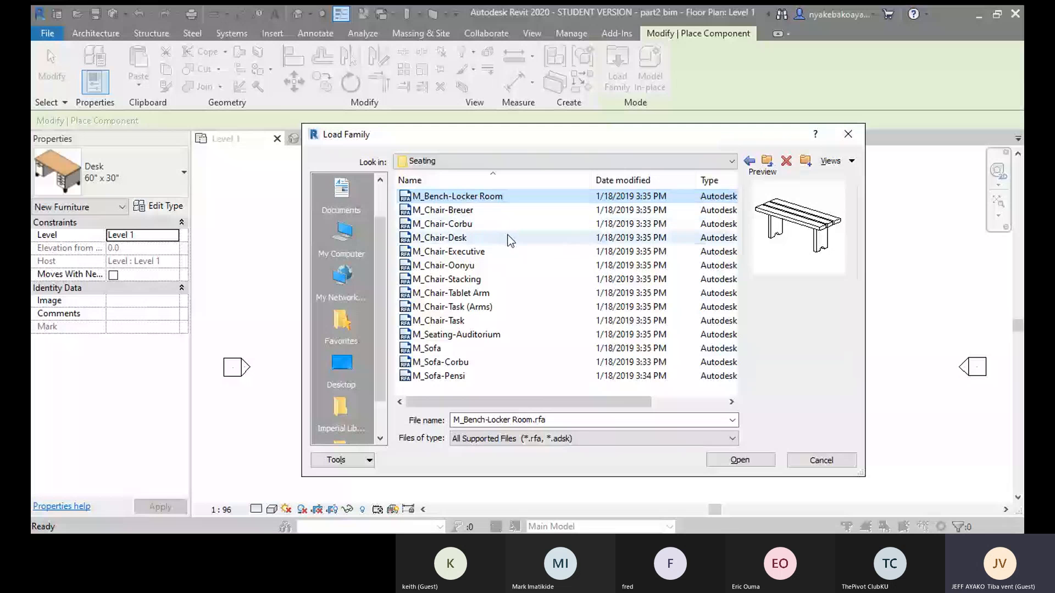
pyautogui.press('Down')
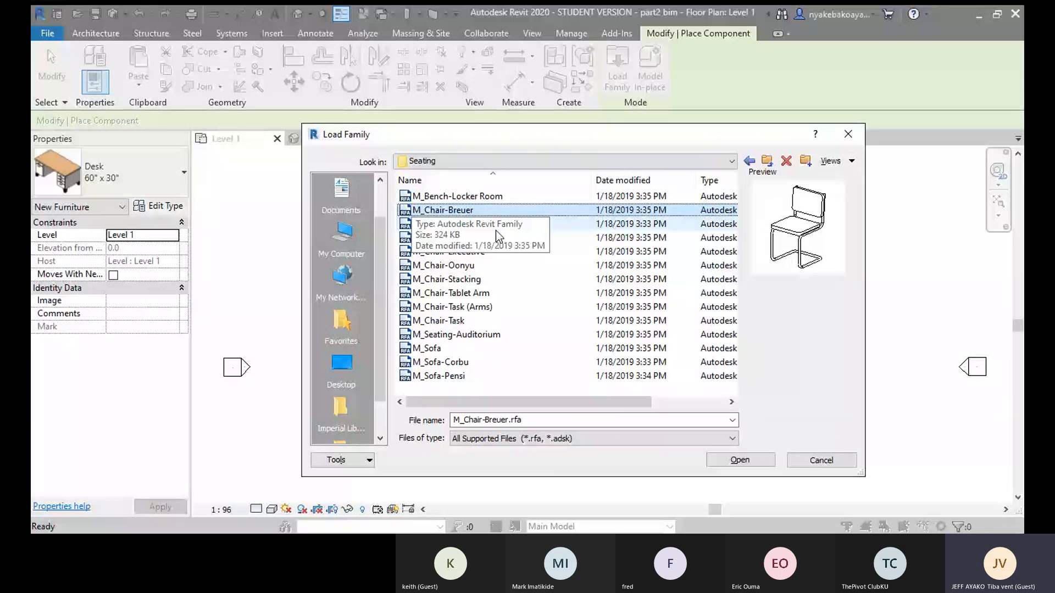
pyautogui.press('Down')
pyautogui.press('Down')
pyautogui.press('Down')
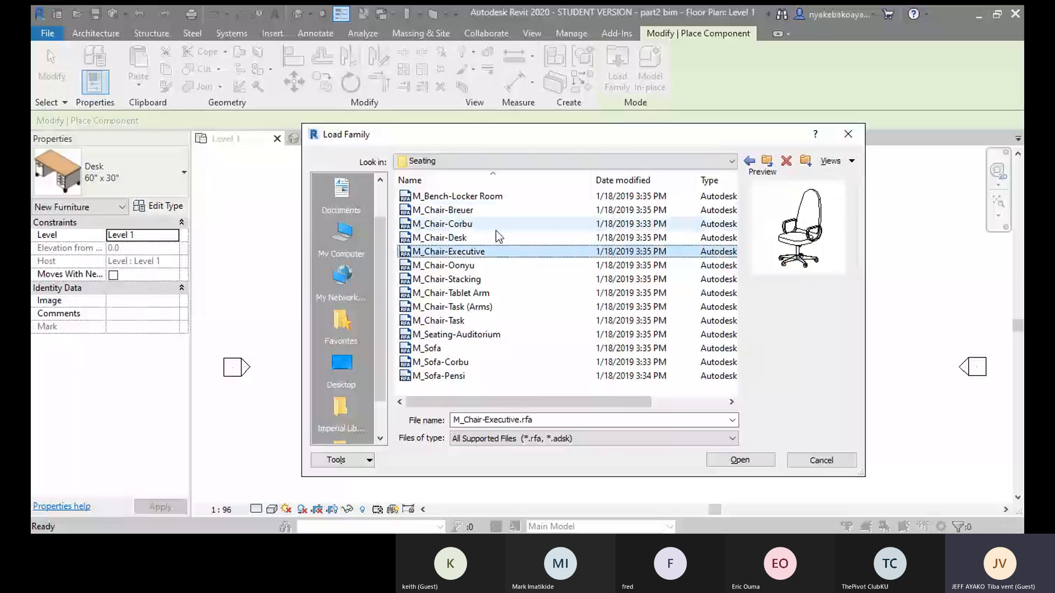
pyautogui.press('Down')
pyautogui.press('Down')
pyautogui.press('Down')
pyautogui.press('Down')
pyautogui.press('Down')
pyautogui.press('Down')
pyautogui.press('Down')
pyautogui.press('Down')
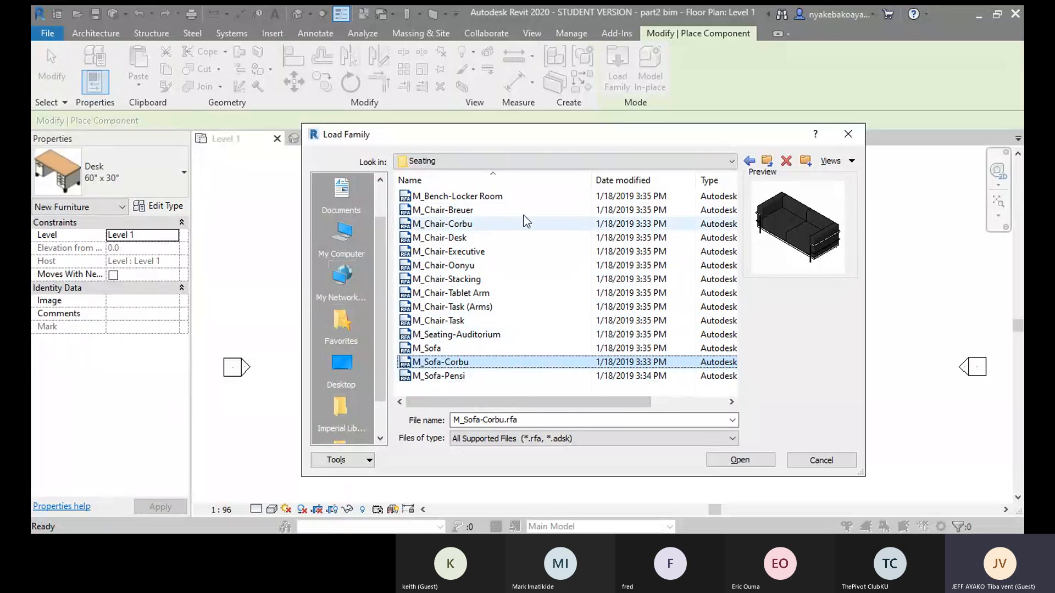
pyautogui.click(731, 461)
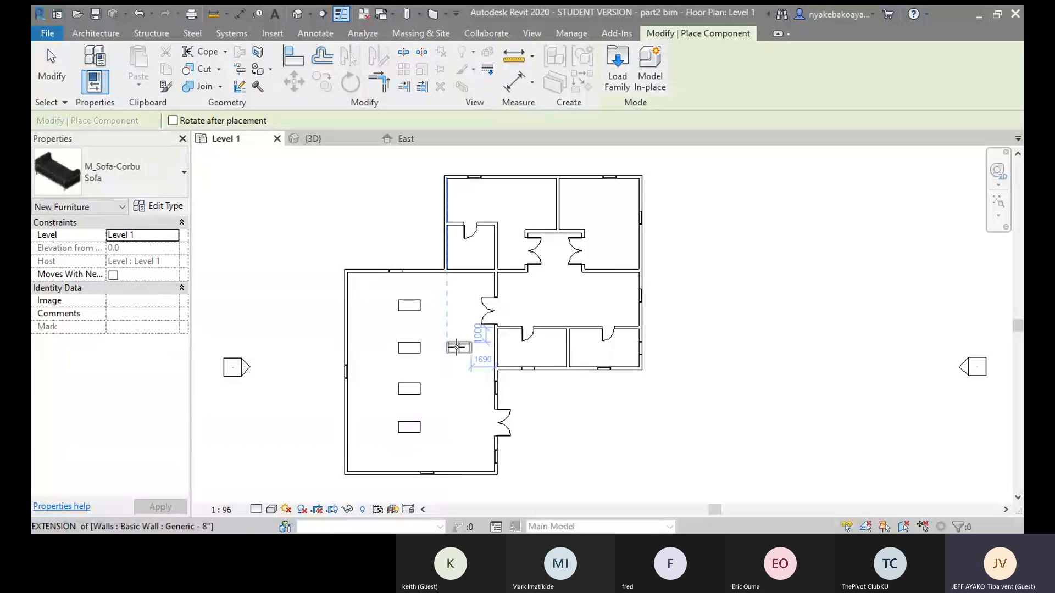
# - Rotate the M_Sofa-Corbu sofa by 90 degrees and place four in a column between the desks and the large room's east wall
pyautogui.press('space')
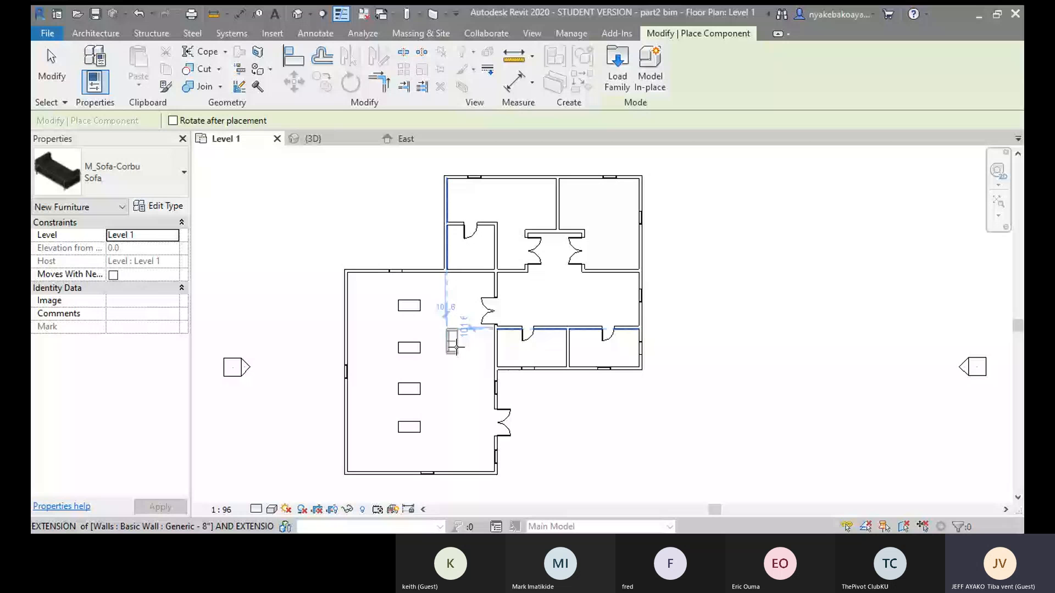
pyautogui.click(456, 348)
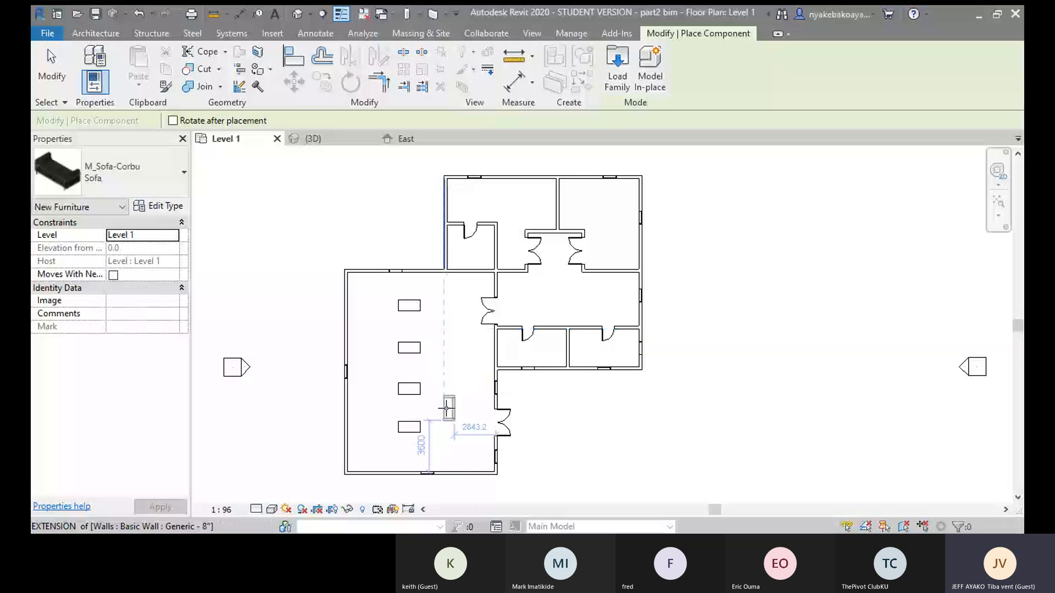
pyautogui.click(446, 430)
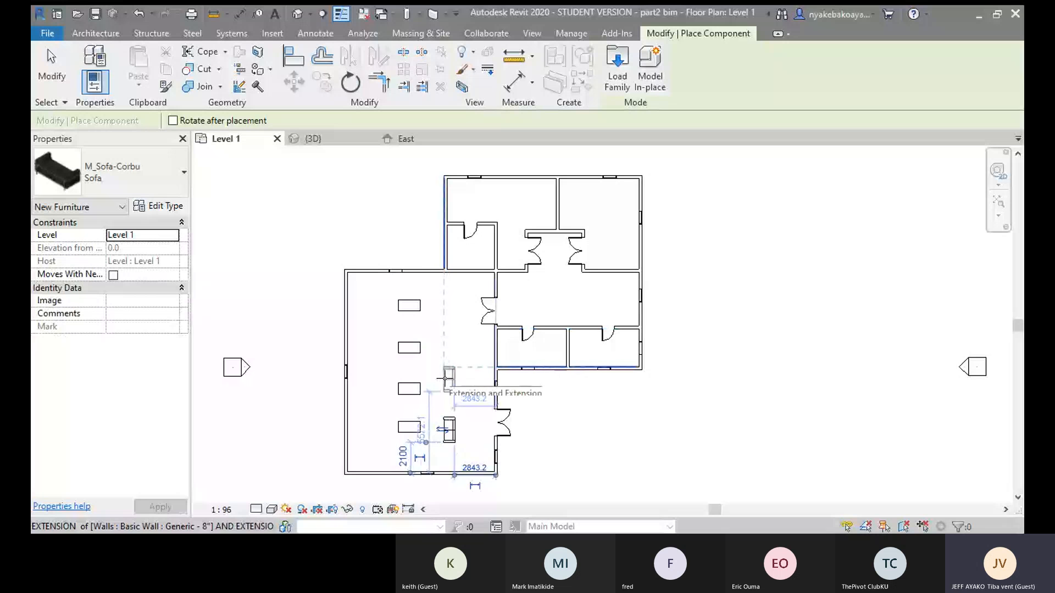
pyautogui.click(445, 378)
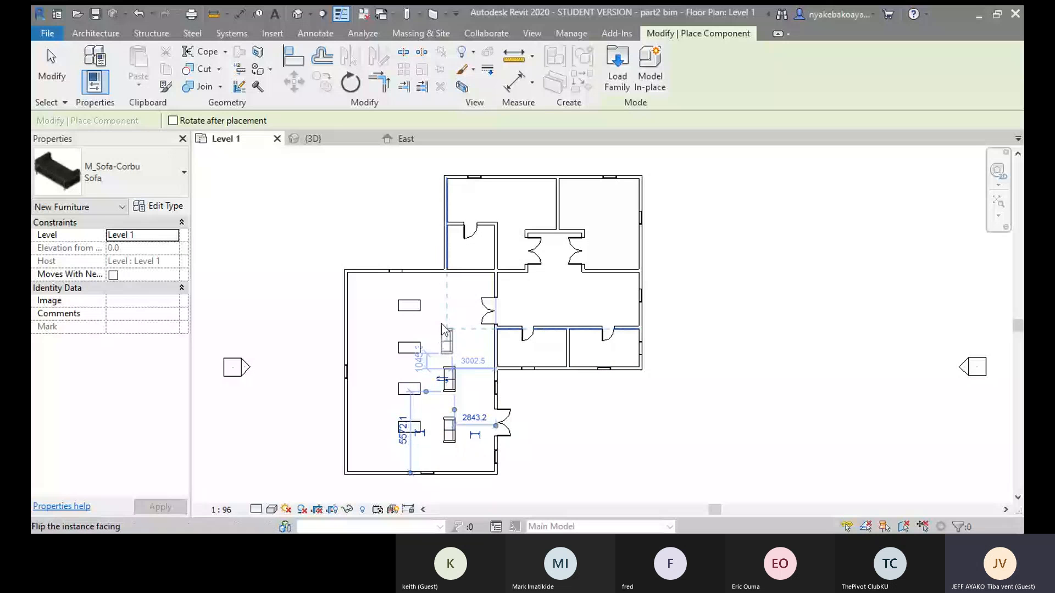
pyautogui.click(442, 327)
pyautogui.click(444, 298)
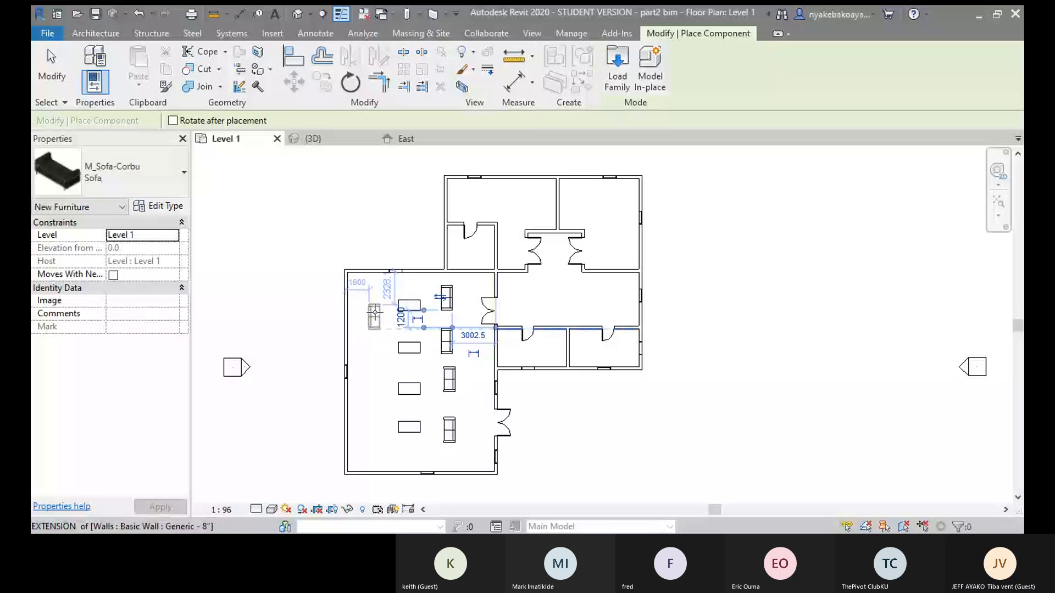
# - Place four matching vertical sofas in a column between the desks and the large room's west wall
pyautogui.click(375, 312)
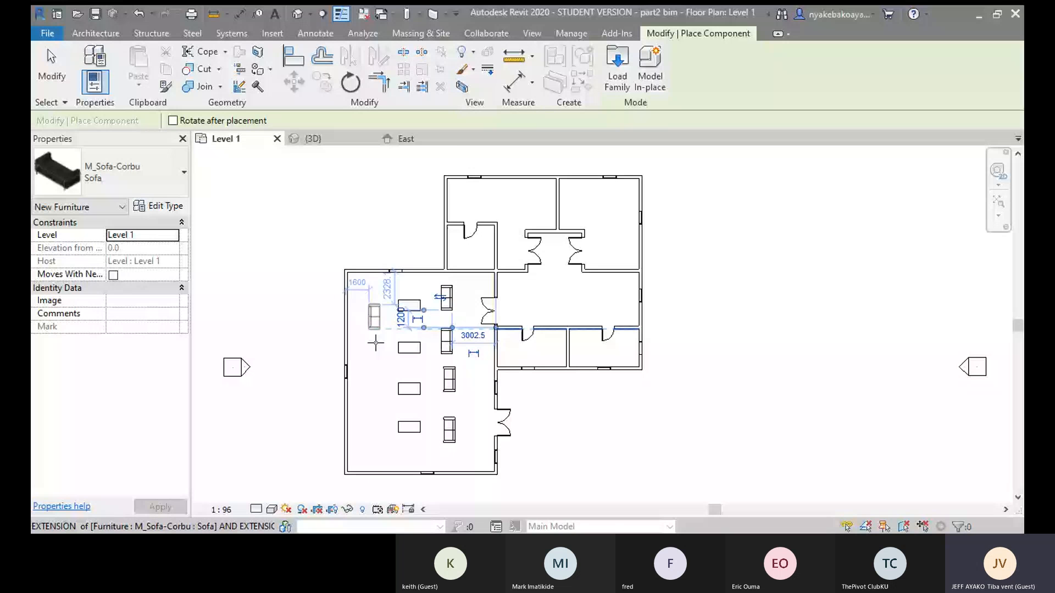
pyautogui.click(374, 354)
pyautogui.click(375, 404)
pyautogui.click(374, 437)
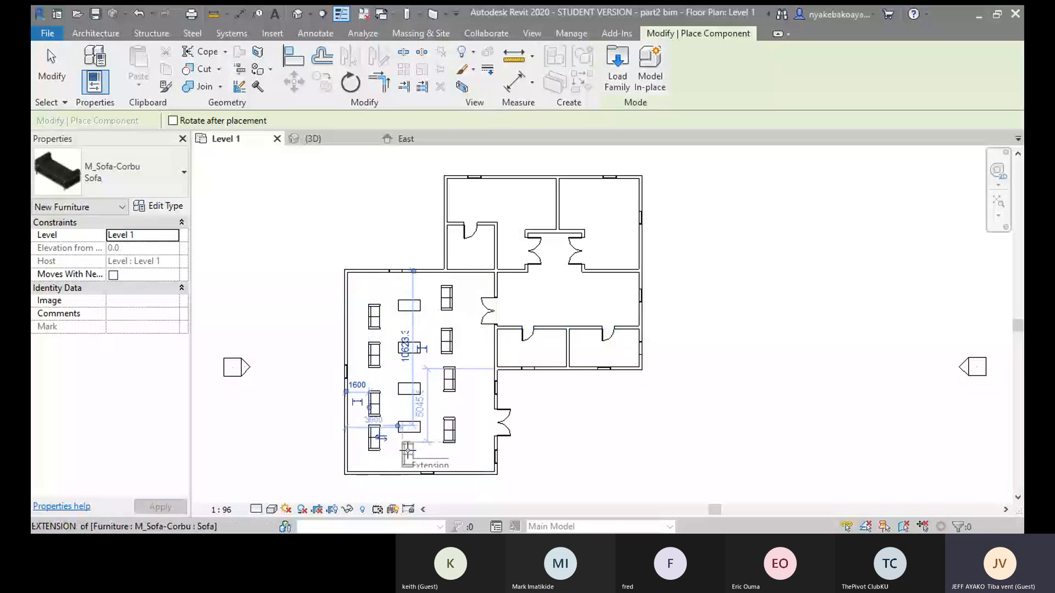
# - Place one more sofa below the southernmost desk and finish placing components
pyautogui.click(408, 451)
pyautogui.rightClick(636, 428)
pyautogui.click(680, 238)
pyautogui.press('Escape')
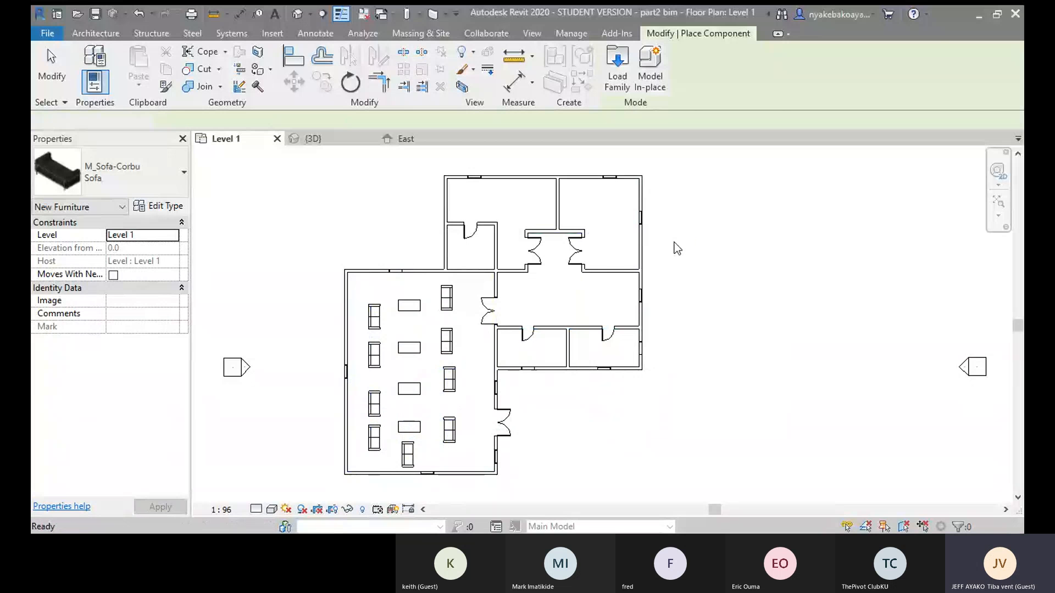
pyautogui.press('Escape')
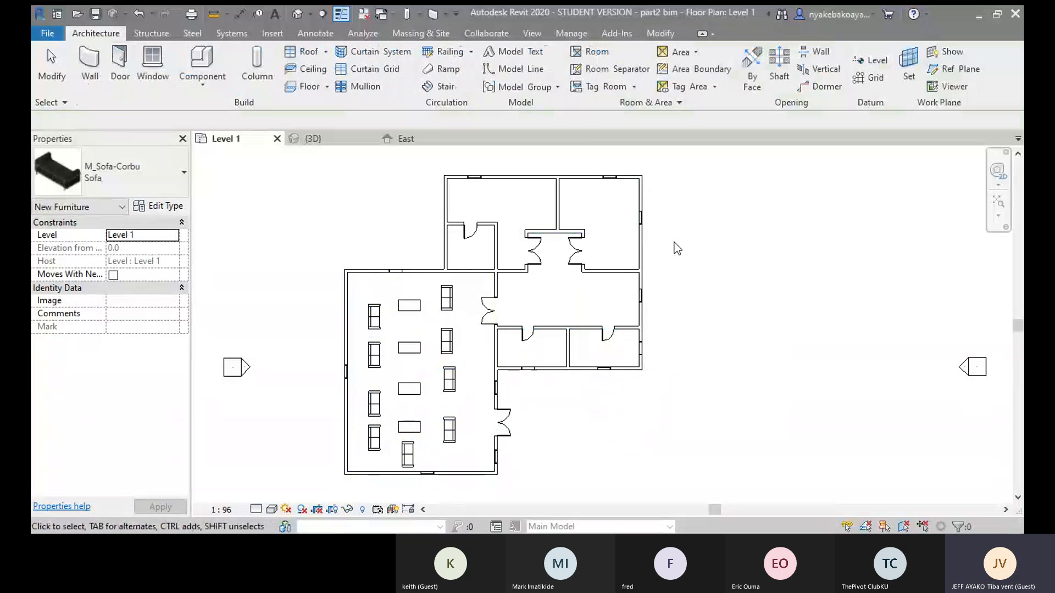
pyautogui.press('Escape')
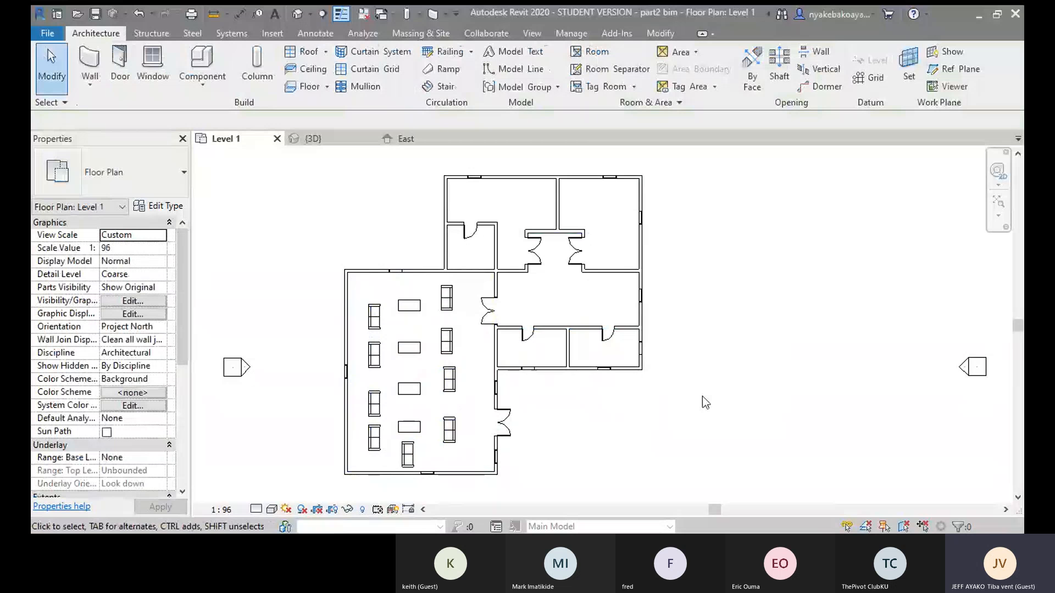
# - Try to rotate the extra sofa below the southernmost desk, and flip the direction it faces
pyautogui.click(411, 460)
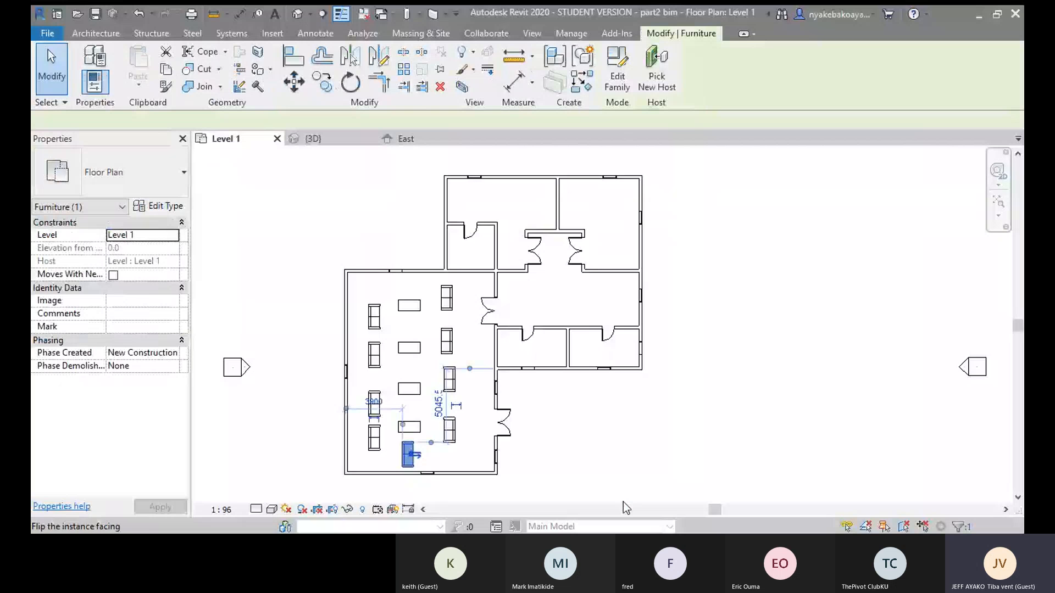
pyautogui.scroll(1, 432, 456)
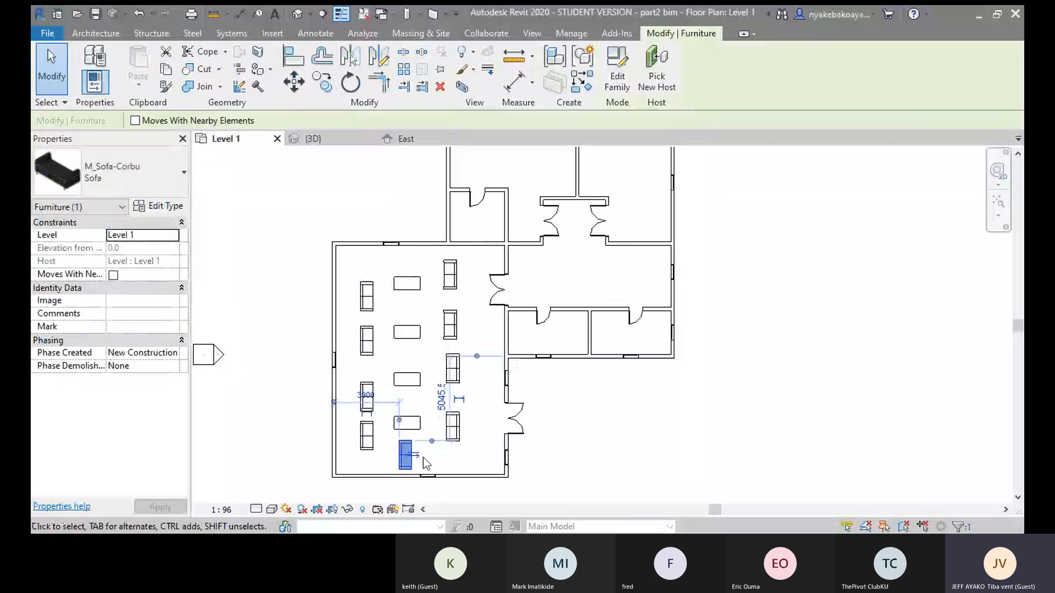
pyautogui.click(416, 455)
pyautogui.click(398, 453)
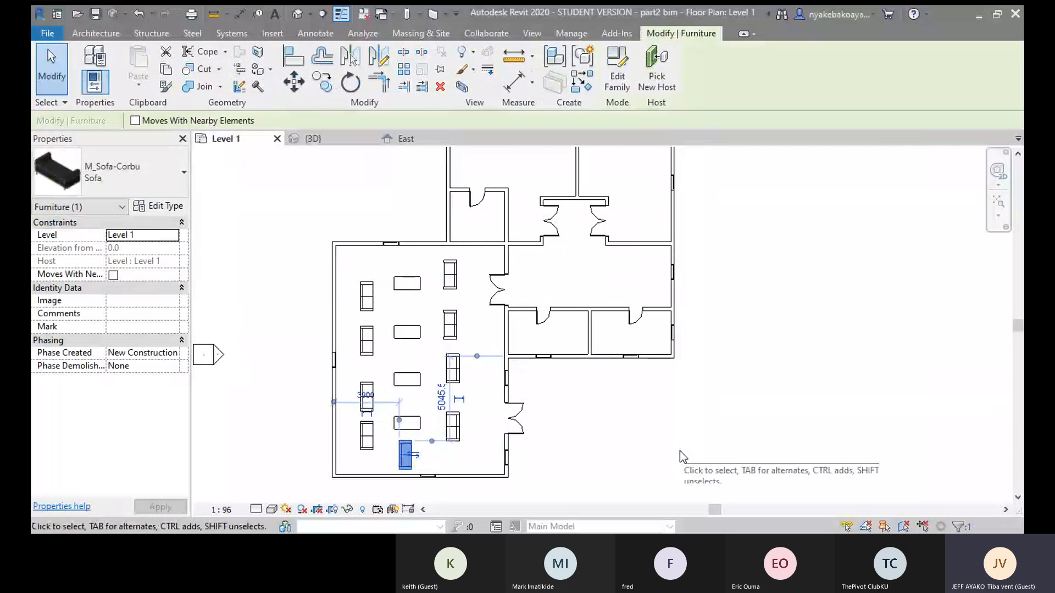
pyautogui.press('space')
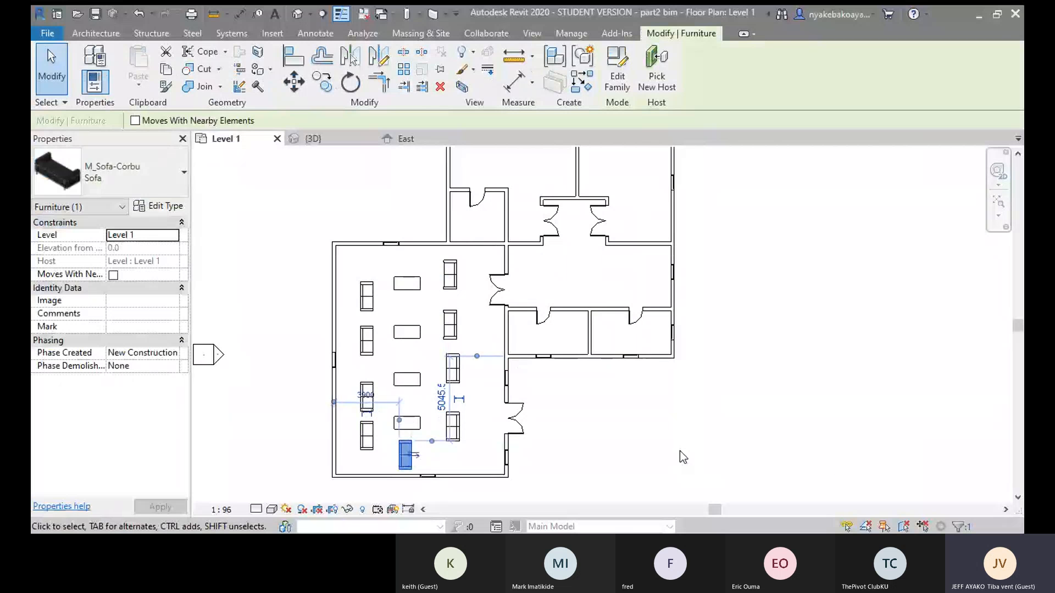
pyautogui.press('space')
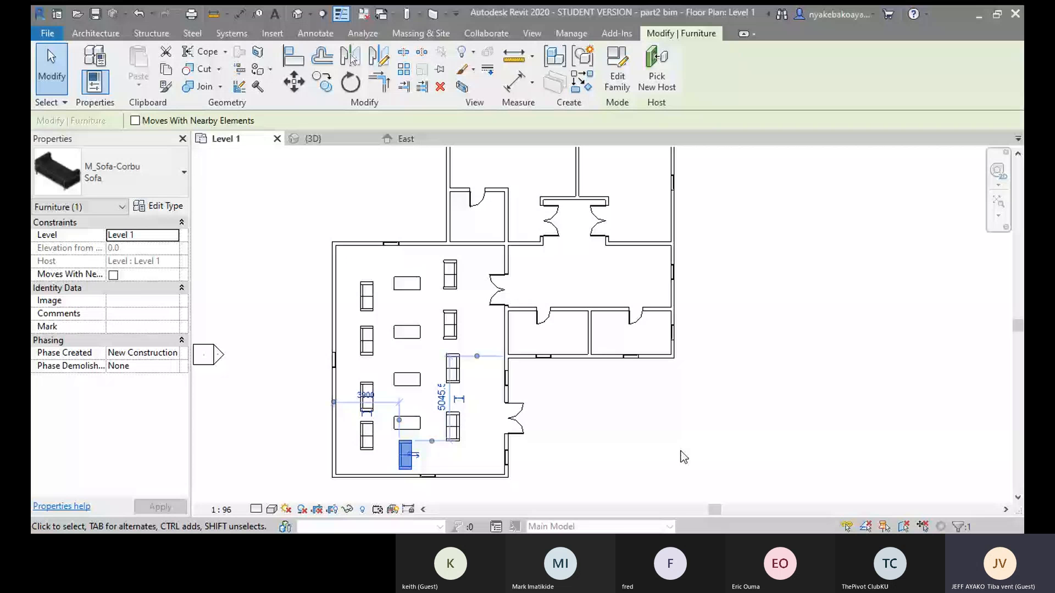
pyautogui.click(412, 454)
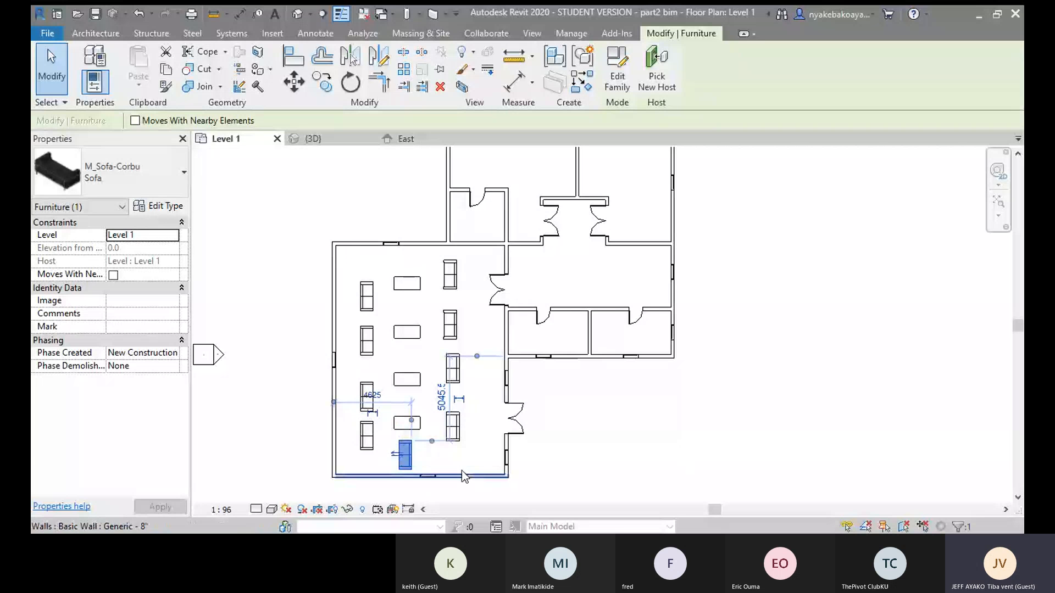
pyautogui.press('Escape')
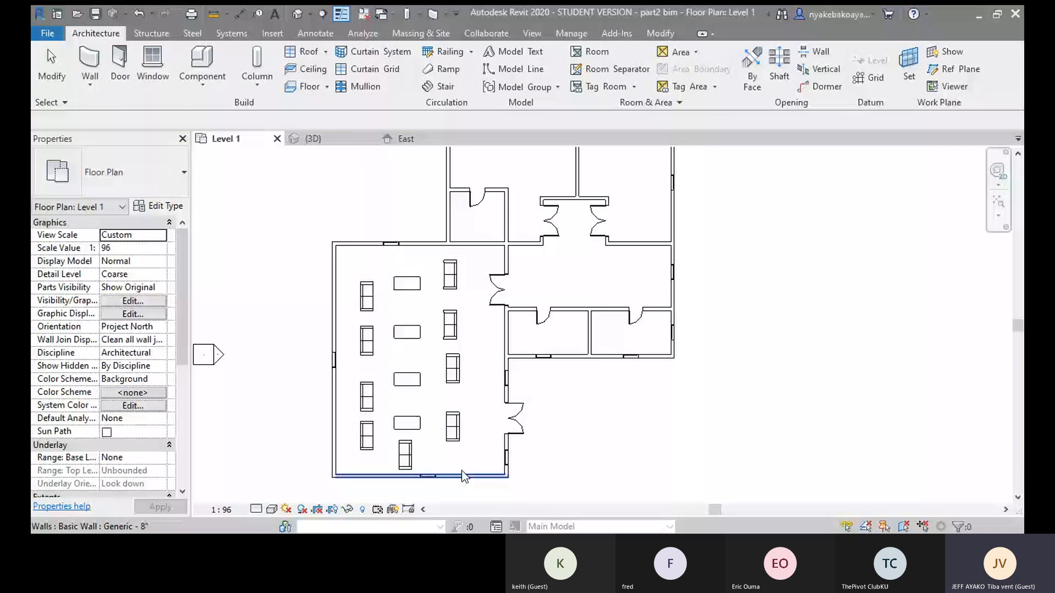
# - Delete the extra sofa below the southernmost desk
pyautogui.click(411, 454)
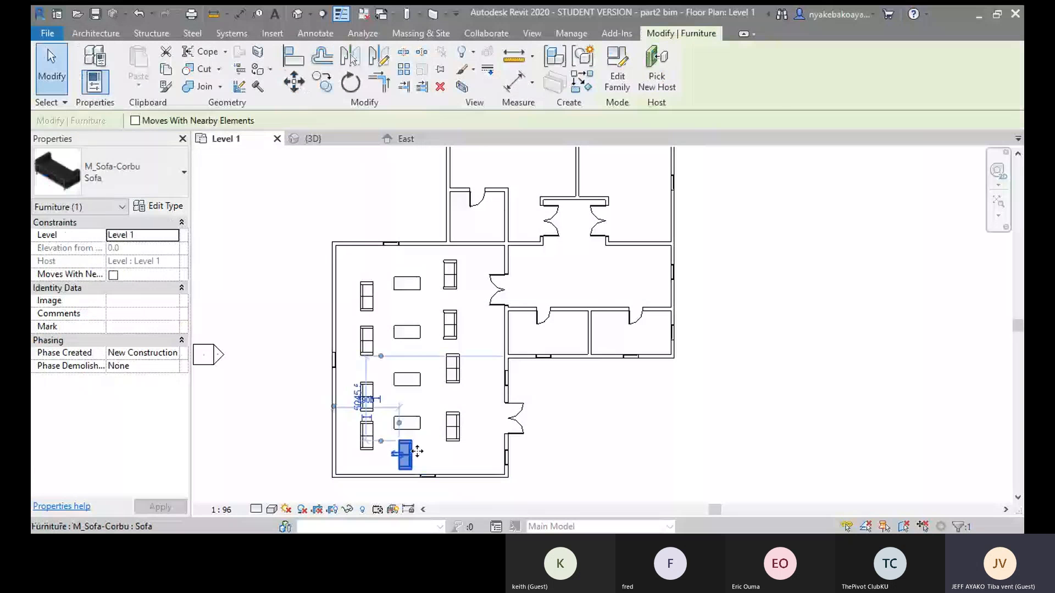
pyautogui.press('Escape')
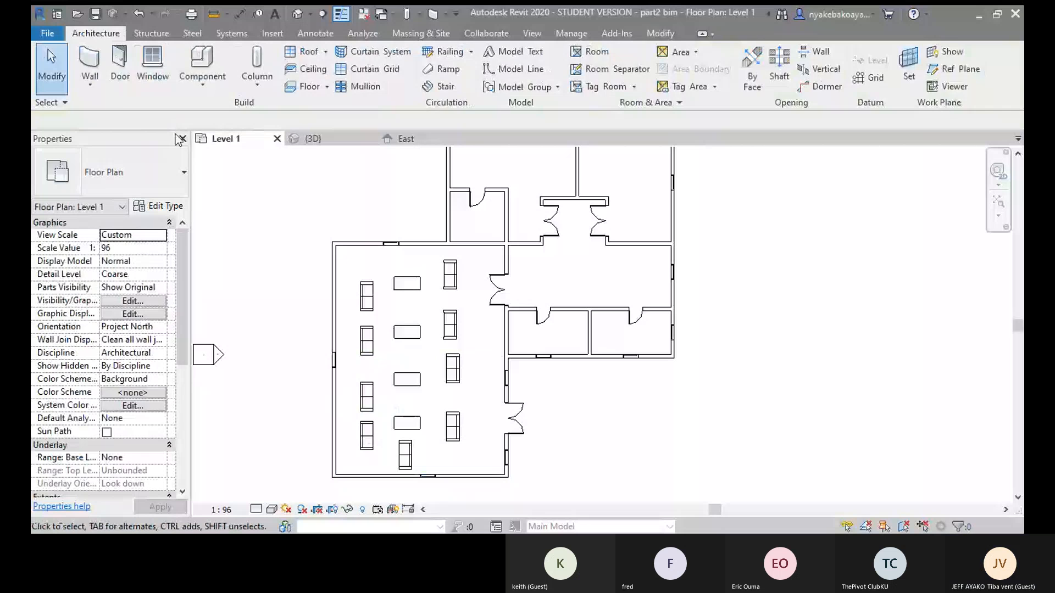
pyautogui.click(405, 455)
pyautogui.press('Escape')
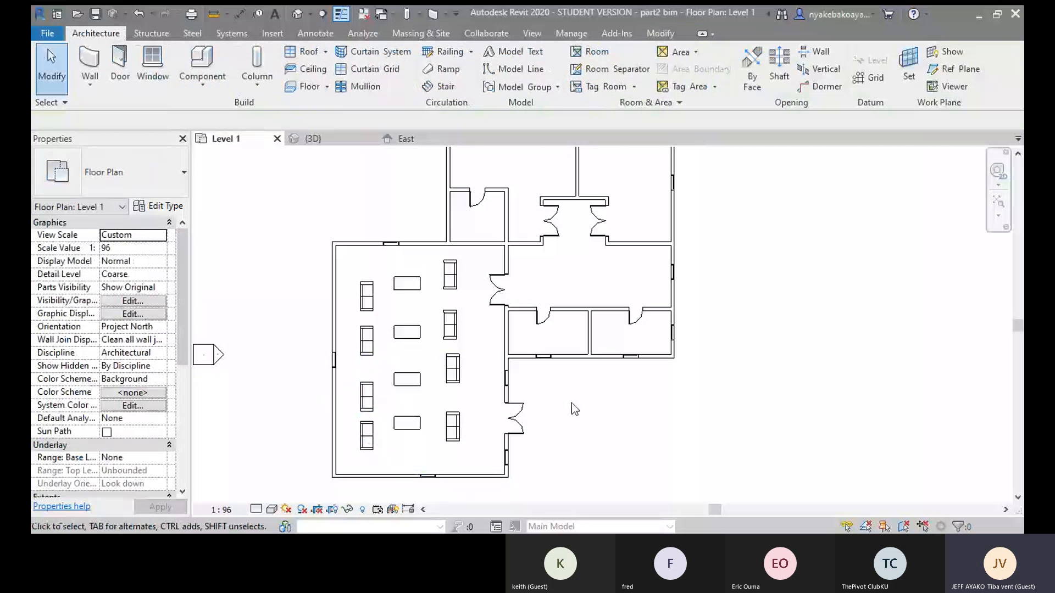
# - Examine the desks and sofas of the large room in plan and close up in the 3D view
pyautogui.moveTo(670, 440)
pyautogui.mouseDown(button='middle')
pyautogui.moveTo(671, 476)
pyautogui.moveTo(637, 423)
pyautogui.moveTo(652, 417)
pyautogui.moveTo(651, 435)
pyautogui.mouseUp(button='middle')
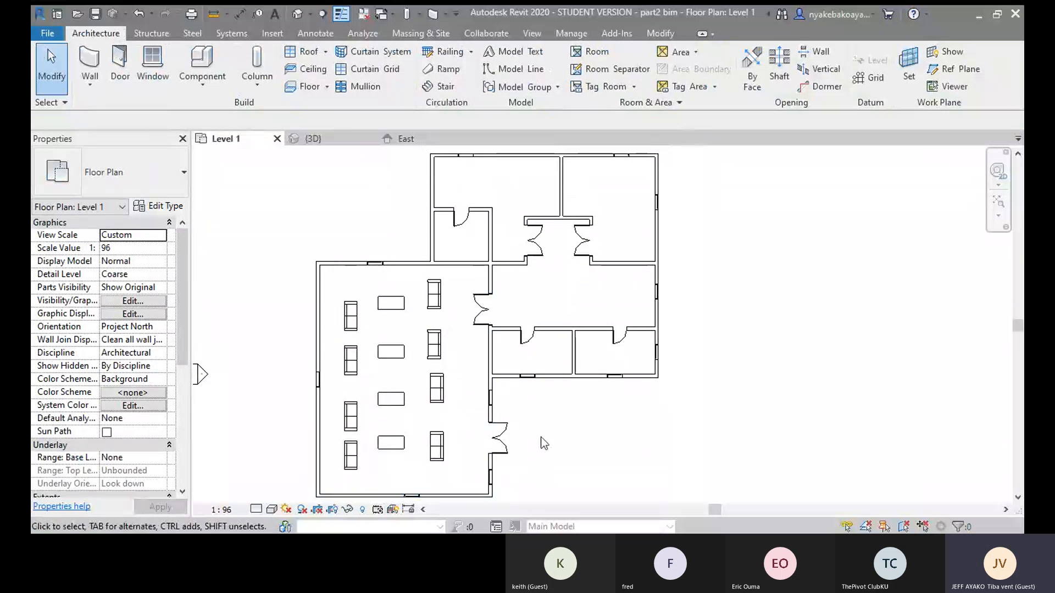
pyautogui.moveTo(539, 438); pyautogui.dragTo(543, 417, button='middle')
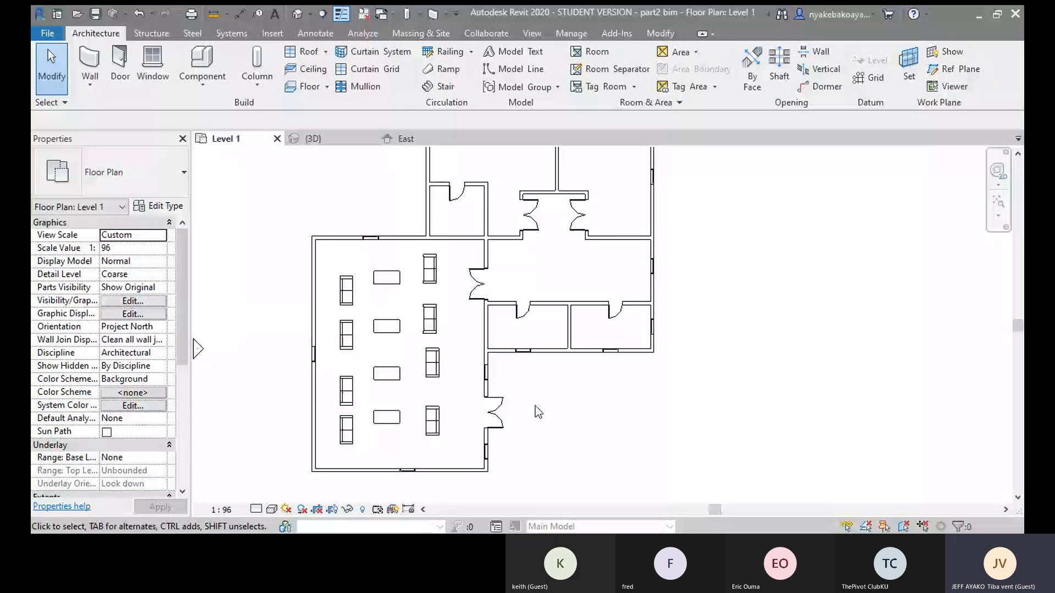
pyautogui.click(308, 139)
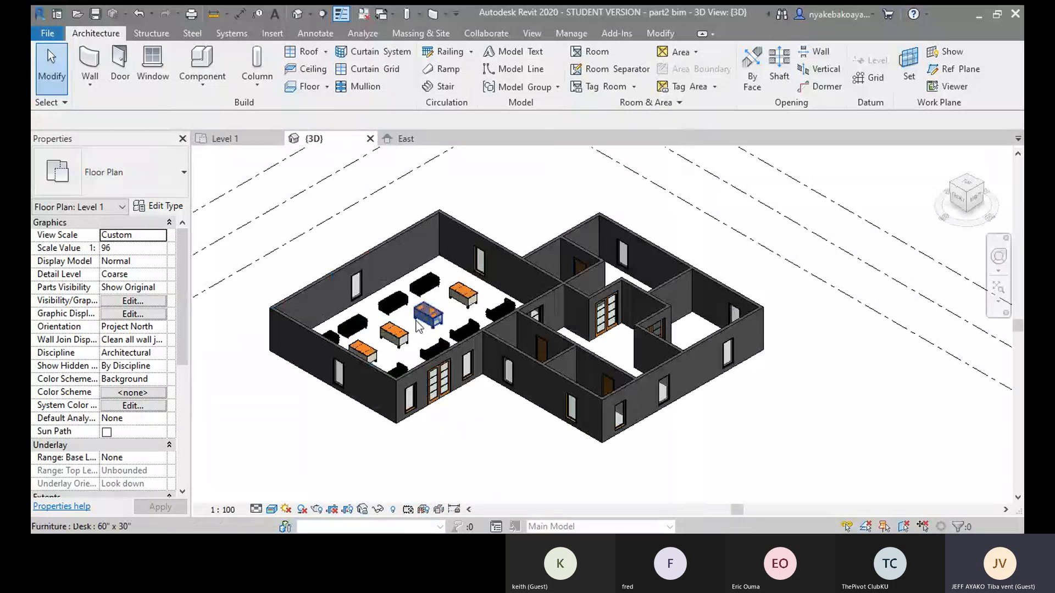
pyautogui.scroll(2, 435, 308)
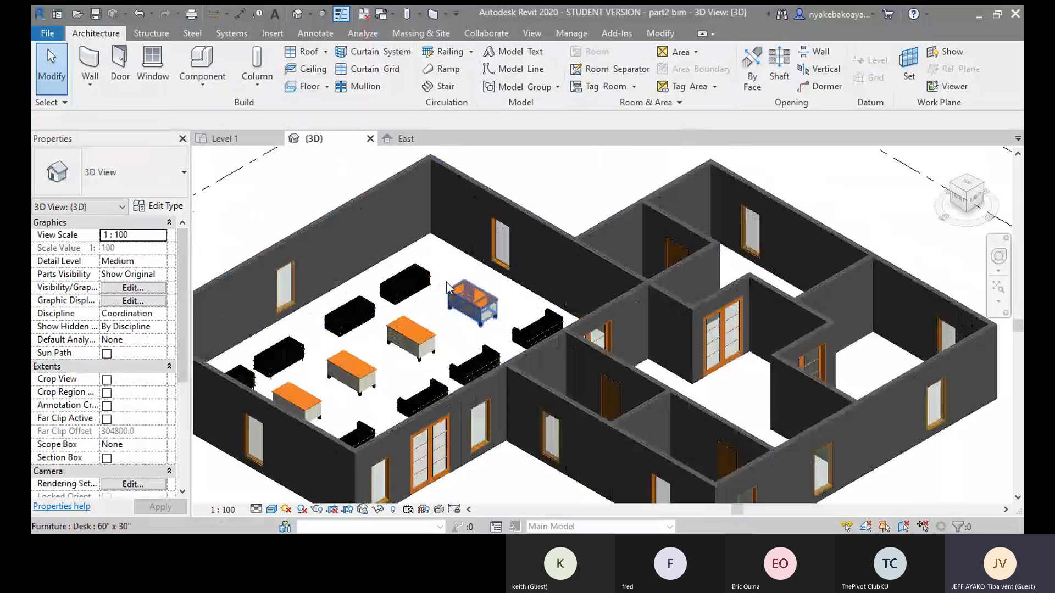
pyautogui.scroll(3, 448, 287)
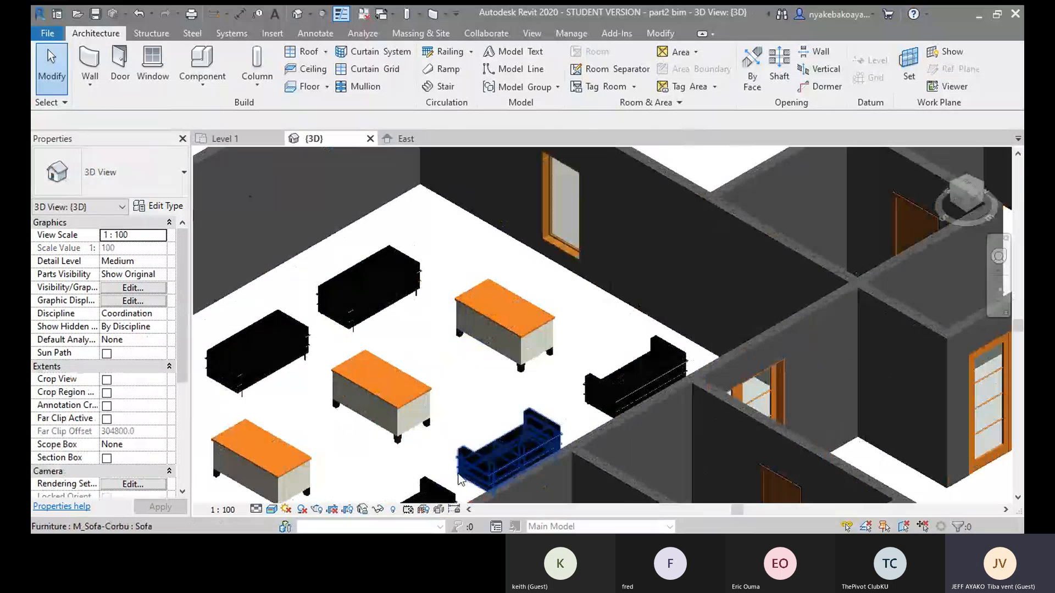
pyautogui.scroll(-6, 424, 348)
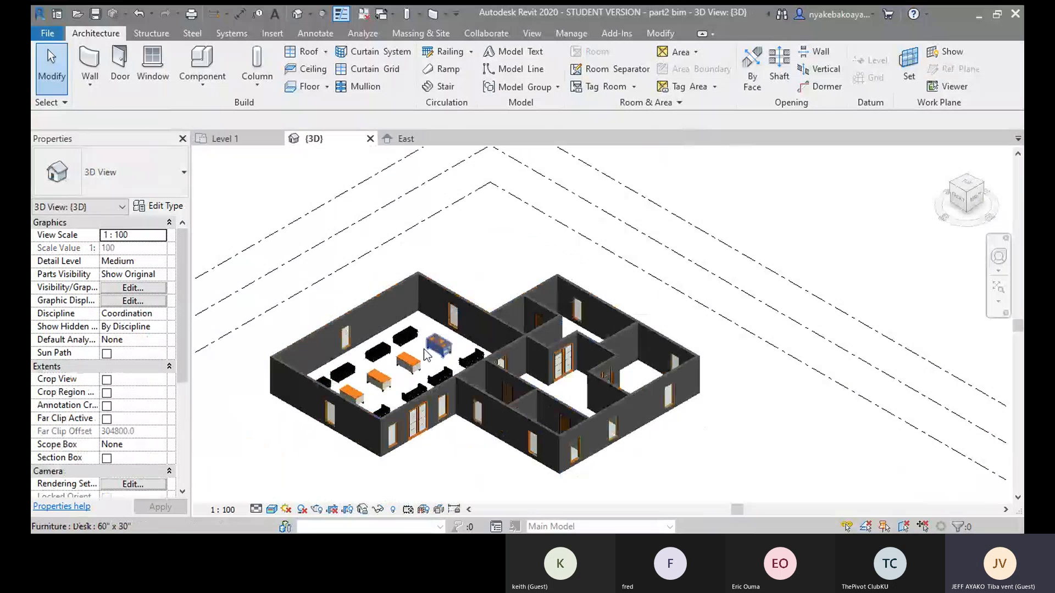
pyautogui.scroll(2, 423, 349)
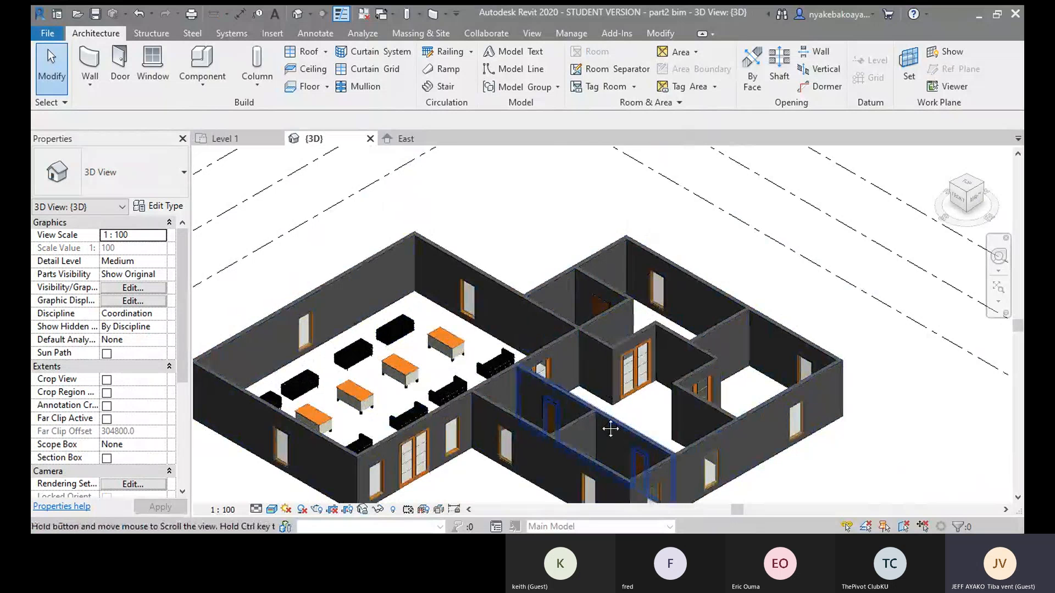
pyautogui.moveTo(611, 428); pyautogui.dragTo(602, 390, button='middle')
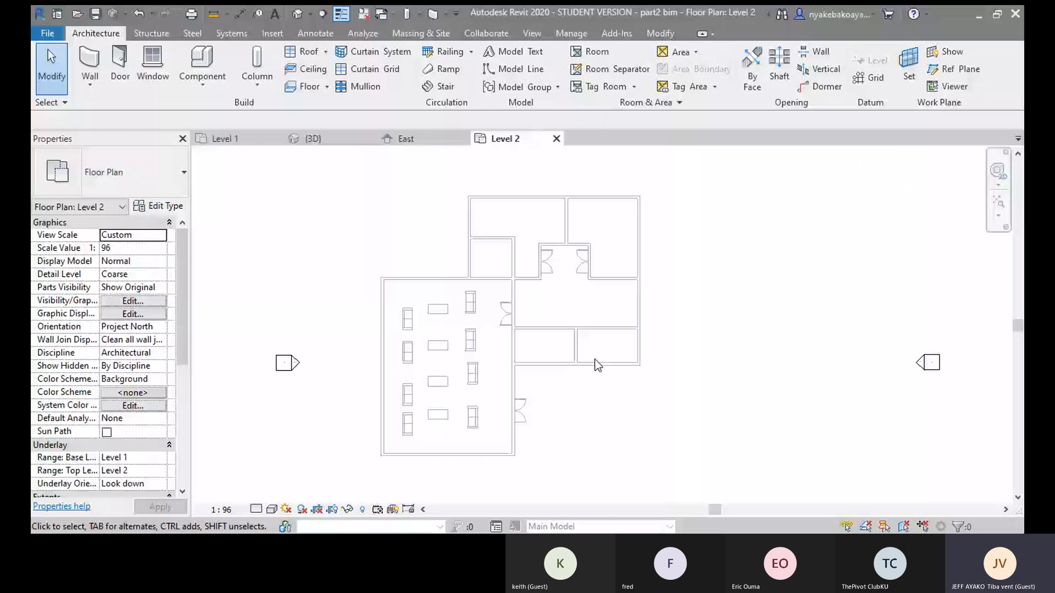
# - Start a floor boundary sketch on the Level 2 floor plan
pyautogui.moveTo(594, 358); pyautogui.dragTo(608, 386, button='middle')
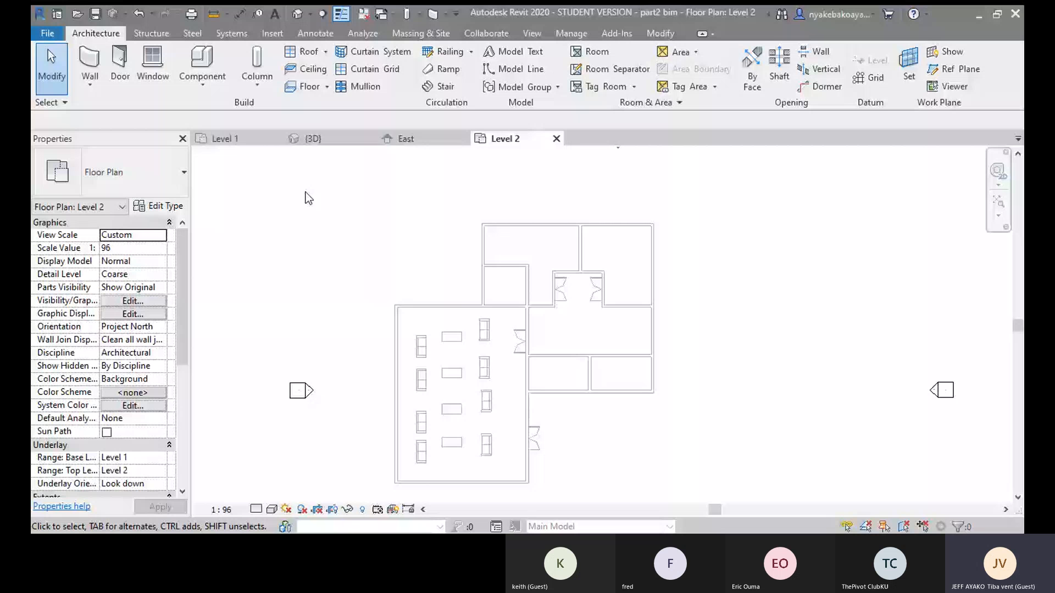
pyautogui.click(308, 86)
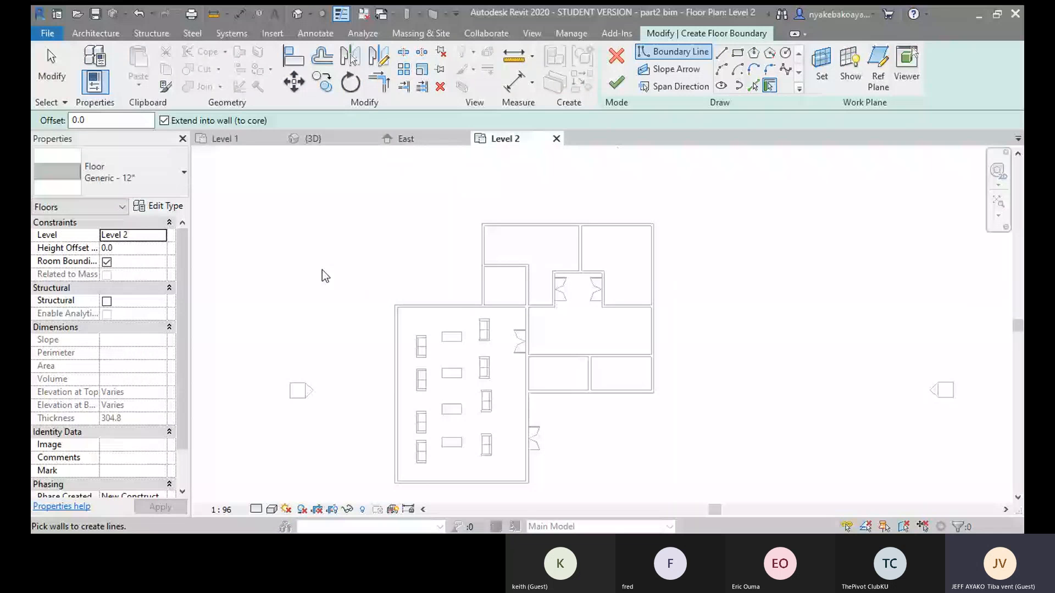
pyautogui.click(146, 38)
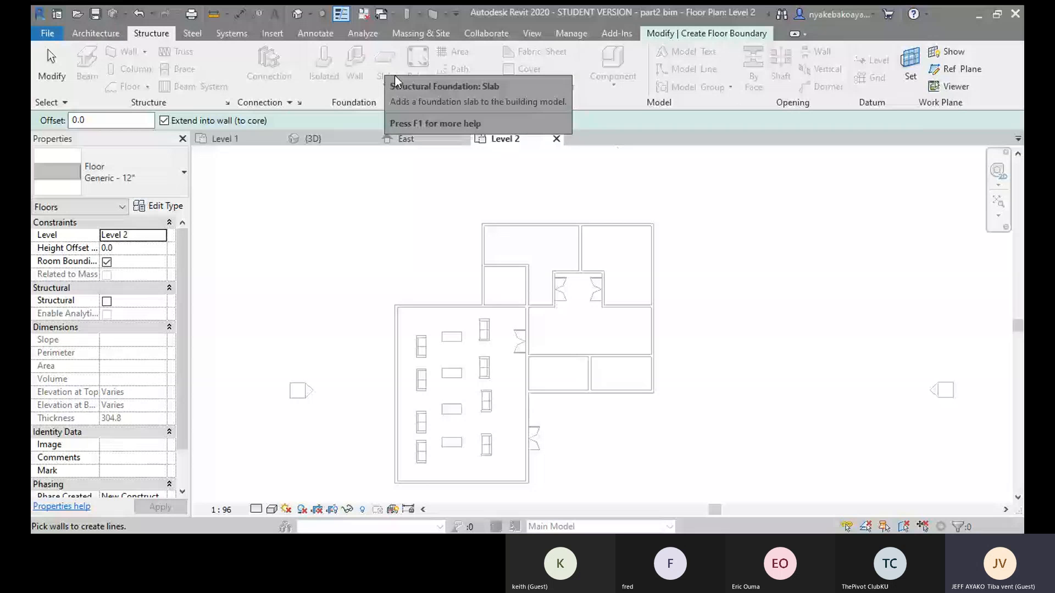
pyautogui.click(381, 86)
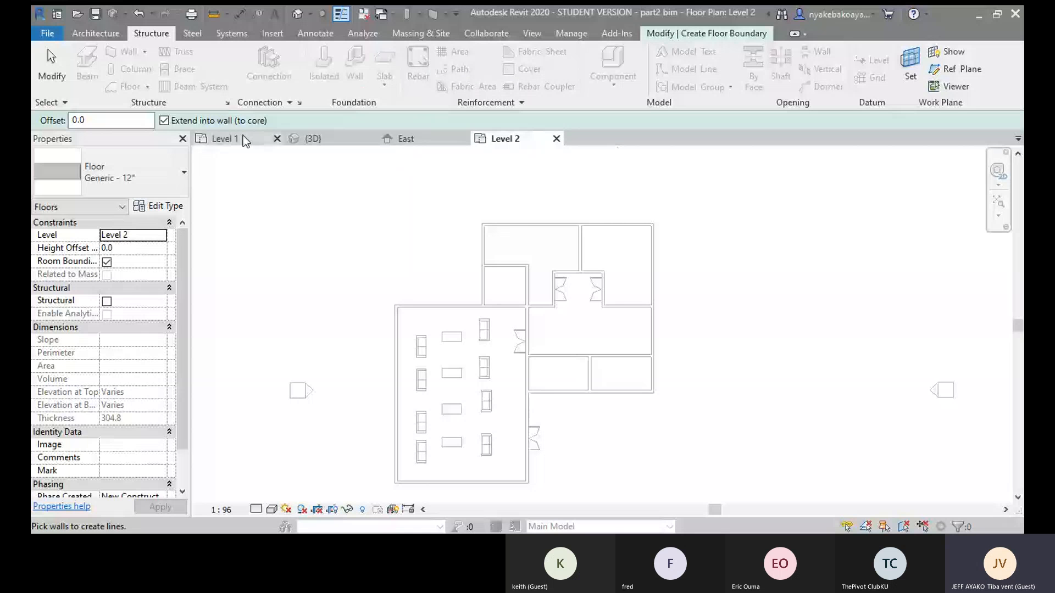
pyautogui.click(72, 33)
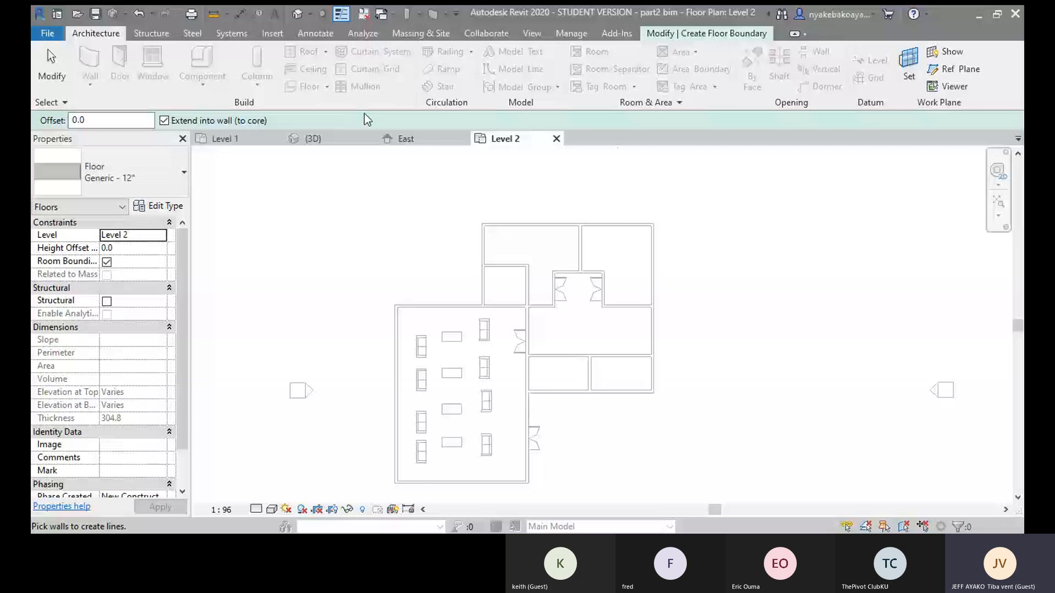
pyautogui.click(704, 39)
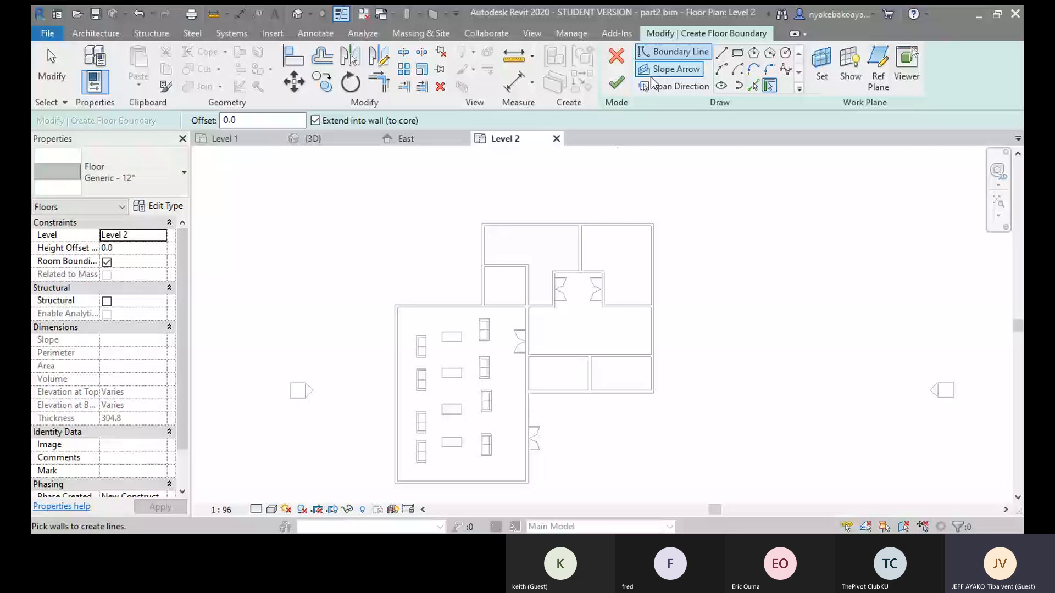
pyautogui.click(94, 34)
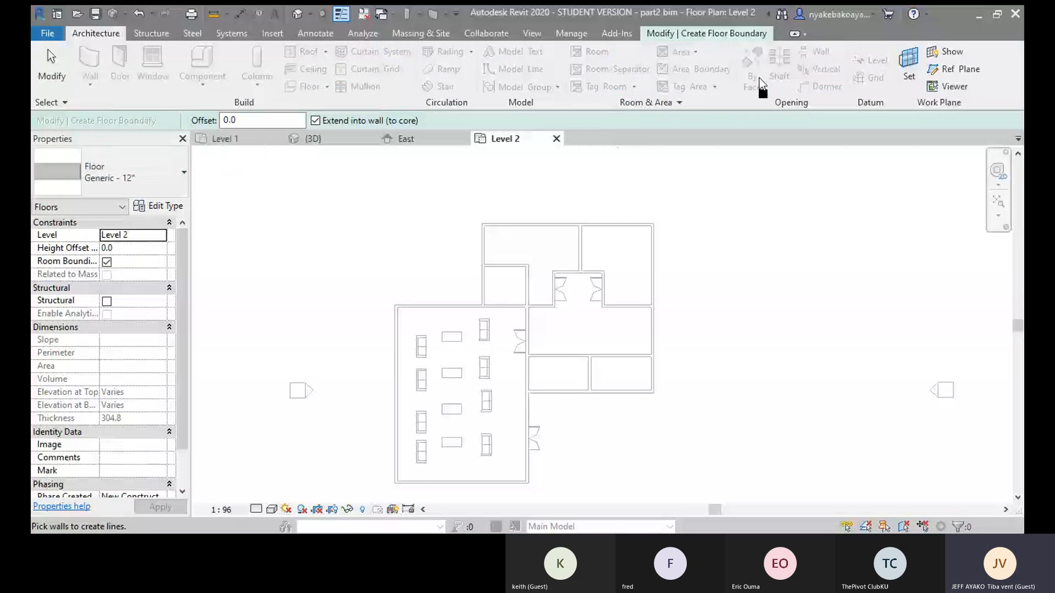
# - Set the boundary offset to 500 and add a floor boundary line outside the north exterior wall of the northern block
pyautogui.click(151, 34)
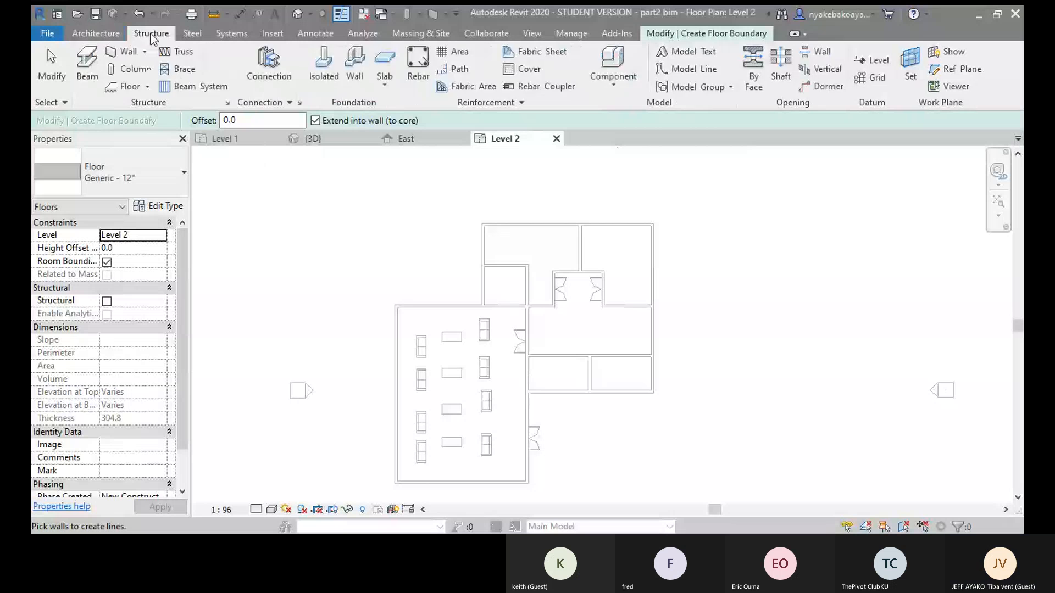
pyautogui.click(731, 35)
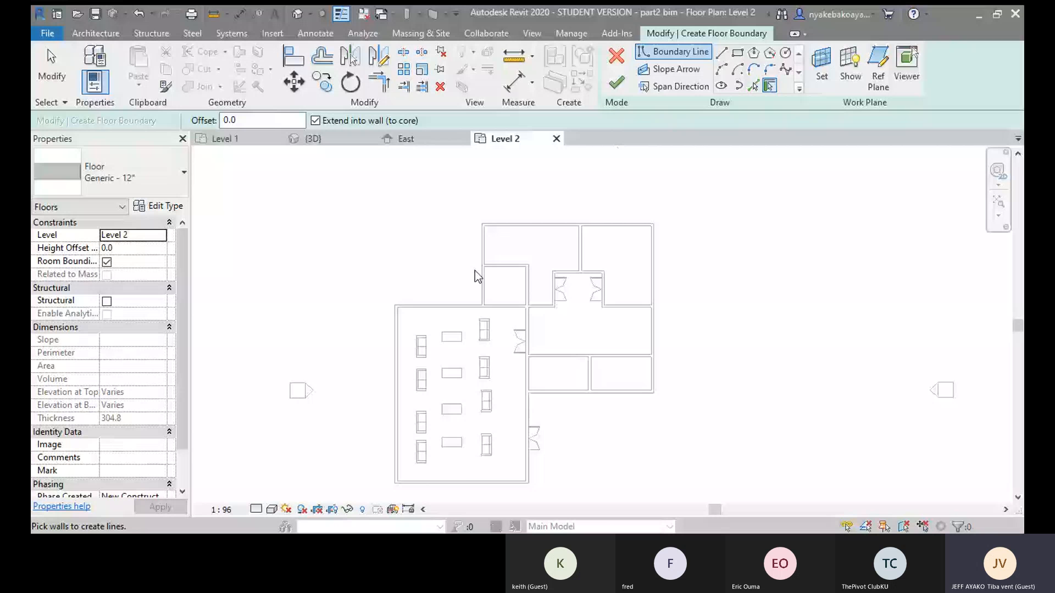
pyautogui.scroll(2, 533, 223)
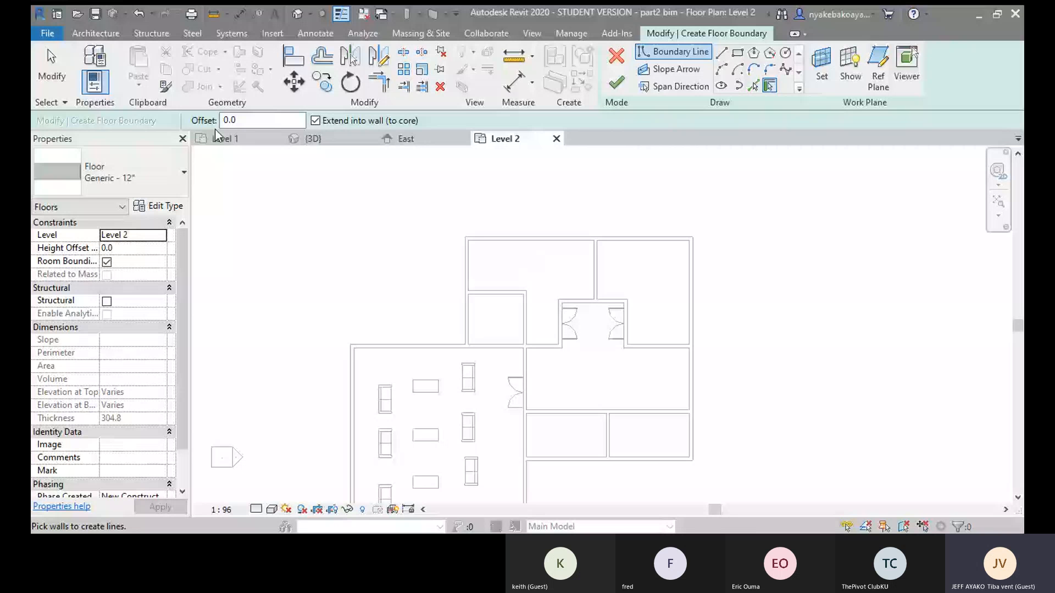
pyautogui.doubleClick(246, 121)
pyautogui.write('1')
pyautogui.write('00')
pyautogui.press('BackSpace')
pyautogui.press('BackSpace')
pyautogui.press('BackSpace')
pyautogui.write('500')
pyautogui.click(573, 236)
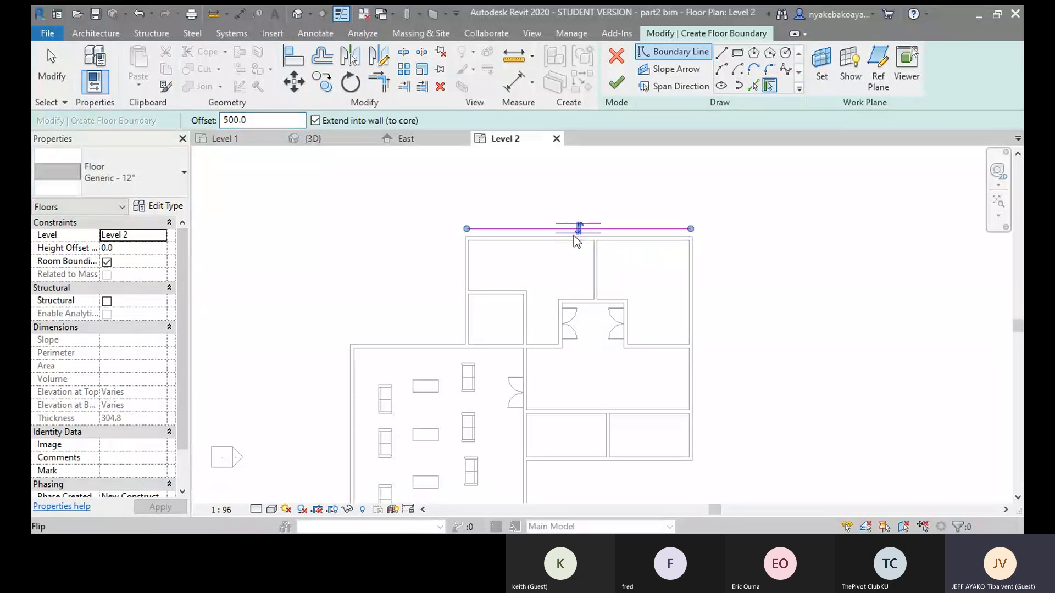
# - Add 500-offset boundary lines outside the northern block's east and south walls and the large furnished room's east wall
pyautogui.moveTo(737, 252); pyautogui.dragTo(677, 221, button='middle')
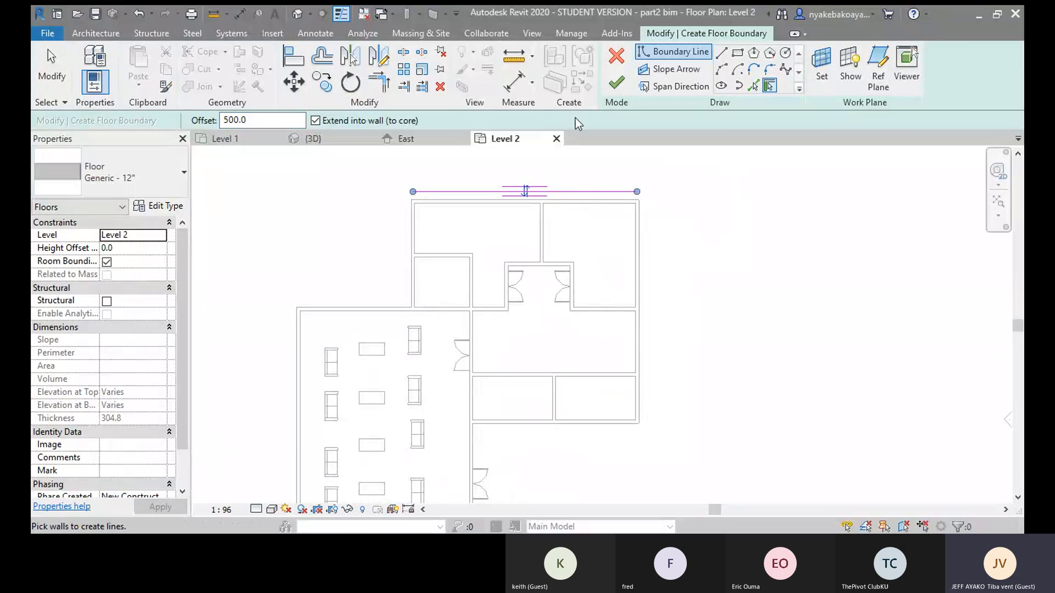
pyautogui.click(645, 258)
pyautogui.click(600, 426)
pyautogui.moveTo(589, 455); pyautogui.dragTo(588, 402, button='middle')
pyautogui.click(464, 413)
pyautogui.moveTo(560, 470); pyautogui.dragTo(566, 424, button='middle')
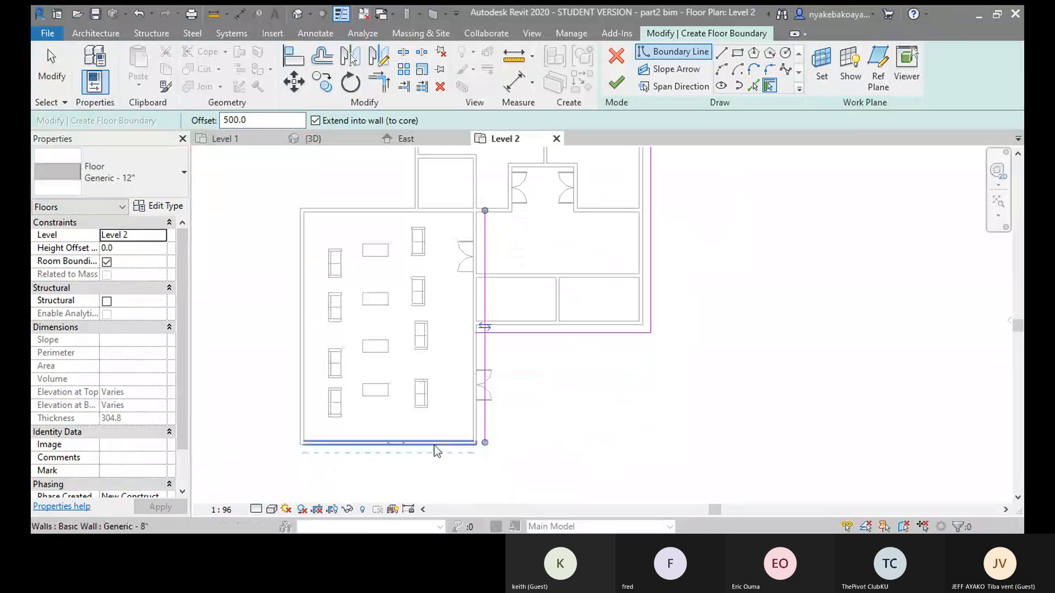
# - Add 500-offset boundary lines outside the large room's south, west and north walls and the northern block's west wall
pyautogui.click(403, 451)
pyautogui.click(287, 367)
pyautogui.click(341, 209)
pyautogui.moveTo(385, 275); pyautogui.dragTo(401, 414, button='middle')
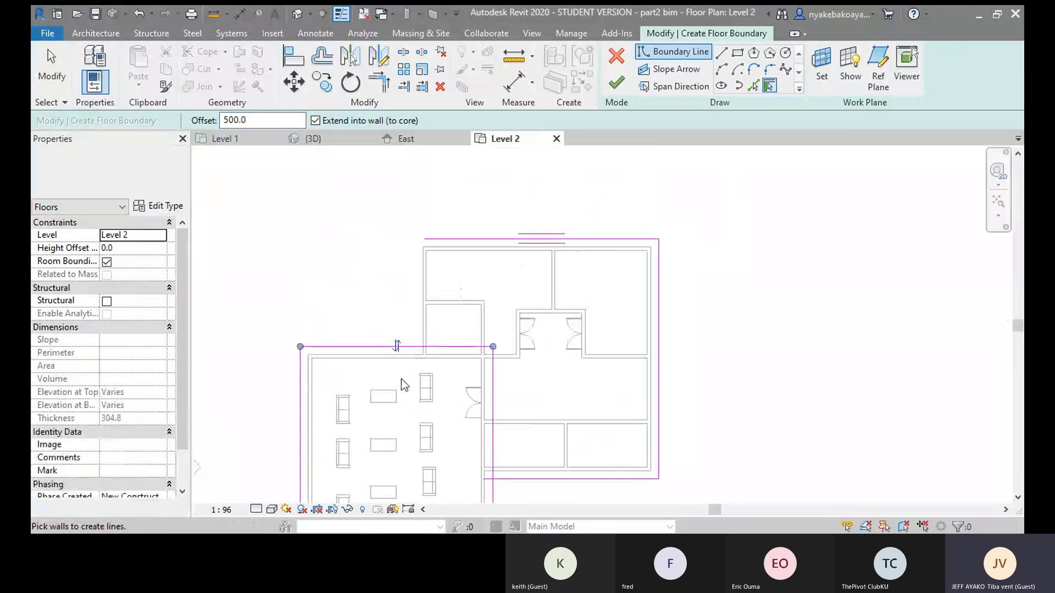
pyautogui.click(419, 292)
pyautogui.moveTo(419, 291); pyautogui.dragTo(457, 233, button='middle')
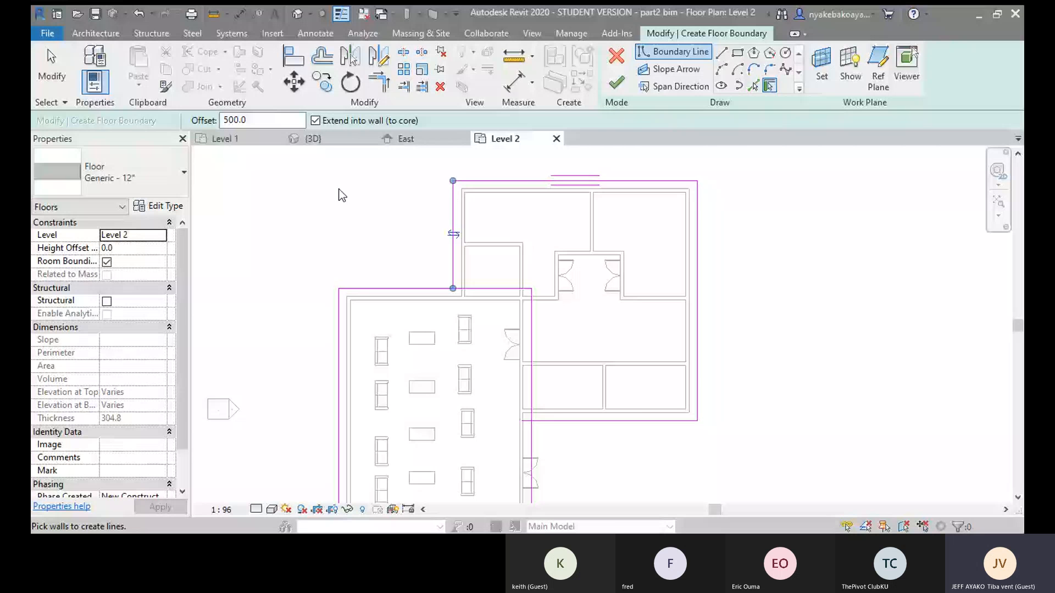
# - Examine the offset boundary lines around the northern block and where they meet the large room
pyautogui.click(615, 218)
pyautogui.scroll(2, 610, 215)
pyautogui.scroll(-1, 596, 205)
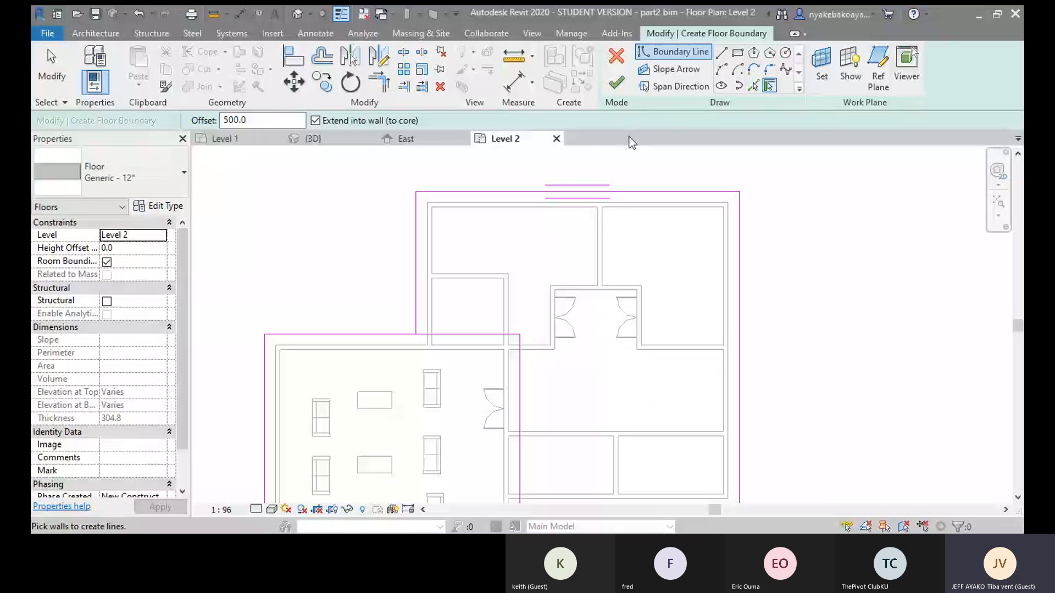
pyautogui.scroll(-1, 589, 171)
pyautogui.moveTo(589, 171); pyautogui.dragTo(585, 215, button='middle')
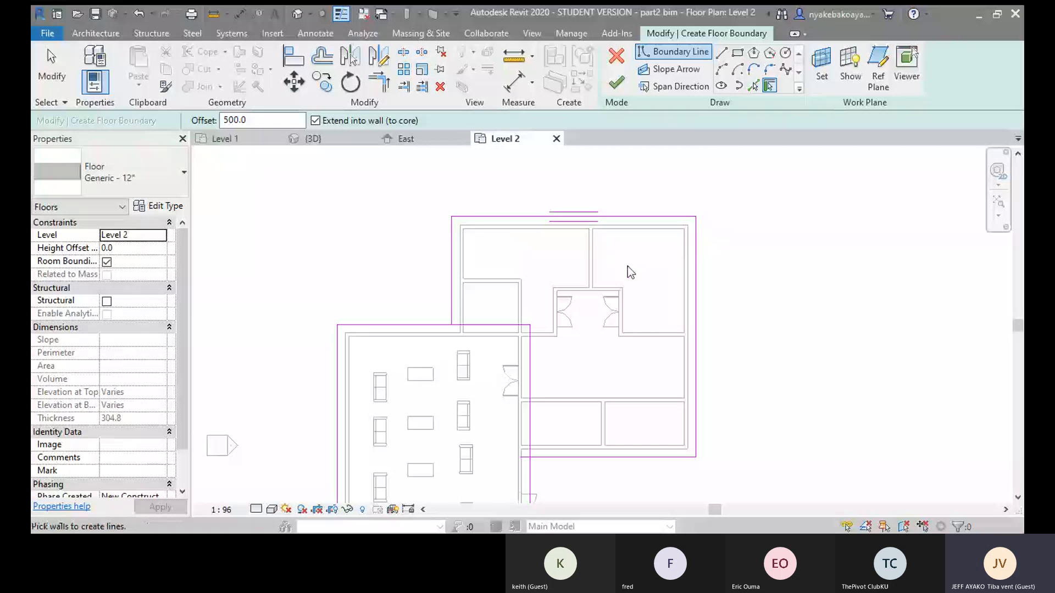
pyautogui.moveTo(628, 266); pyautogui.dragTo(628, 256, button='middle')
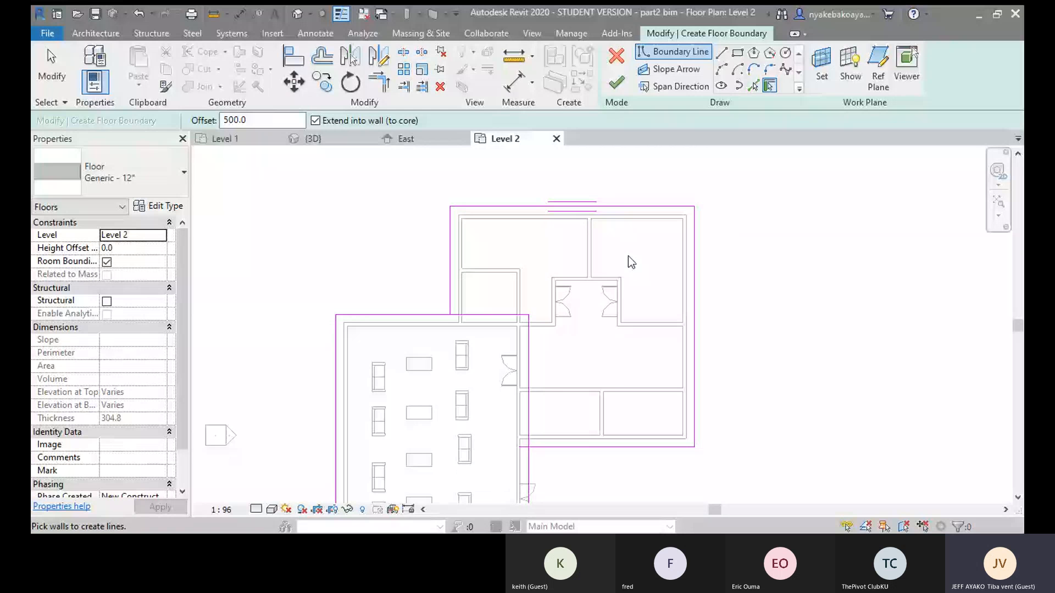
pyautogui.moveTo(575, 192); pyautogui.dragTo(576, 209, button='middle')
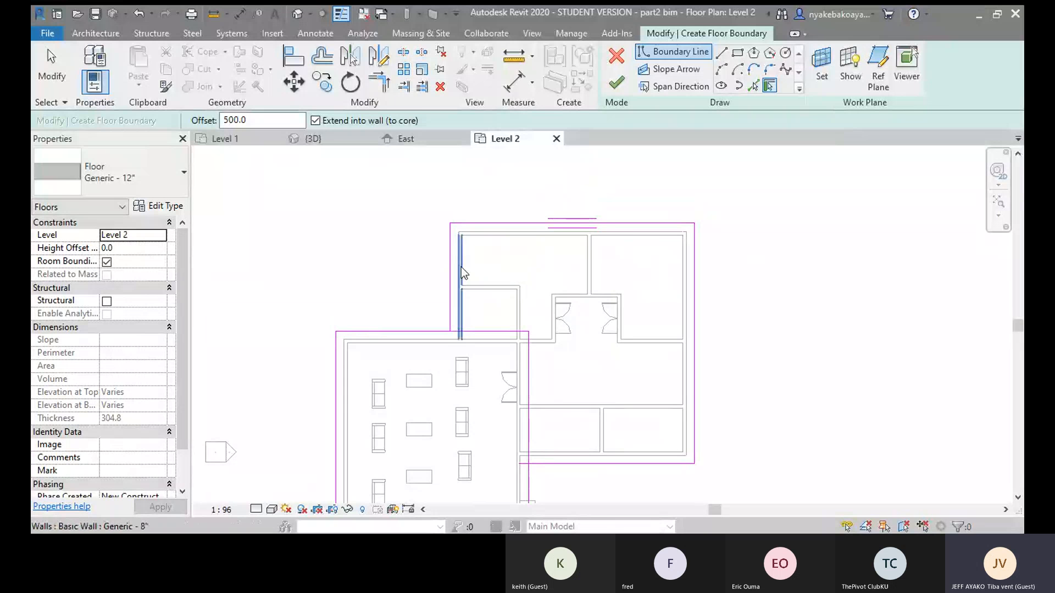
# - Set the floor's span direction along the northern block's east boundary line
pyautogui.moveTo(640, 359); pyautogui.dragTo(616, 304, button='middle')
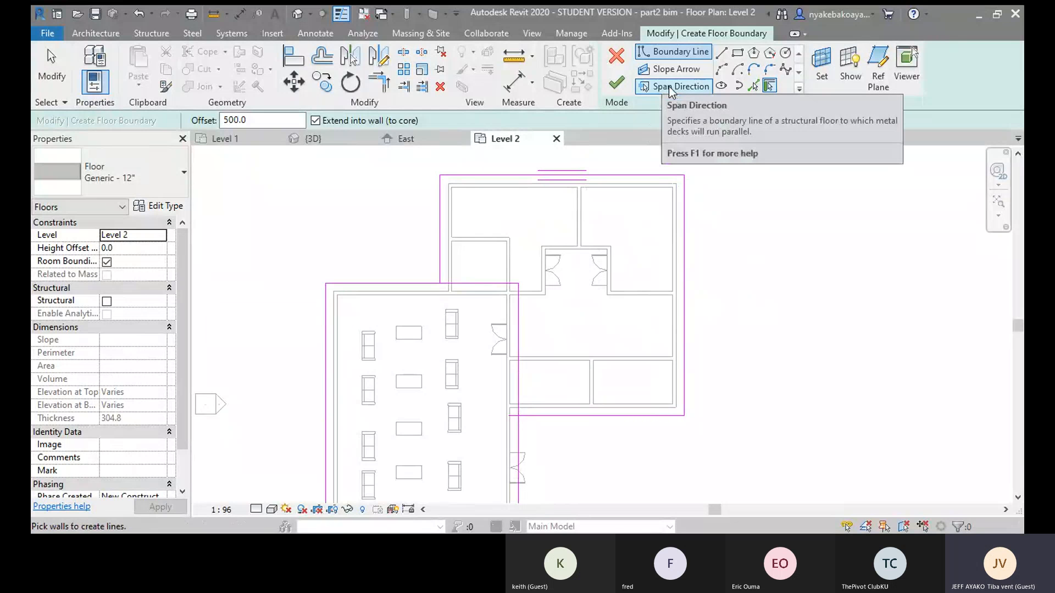
pyautogui.click(671, 88)
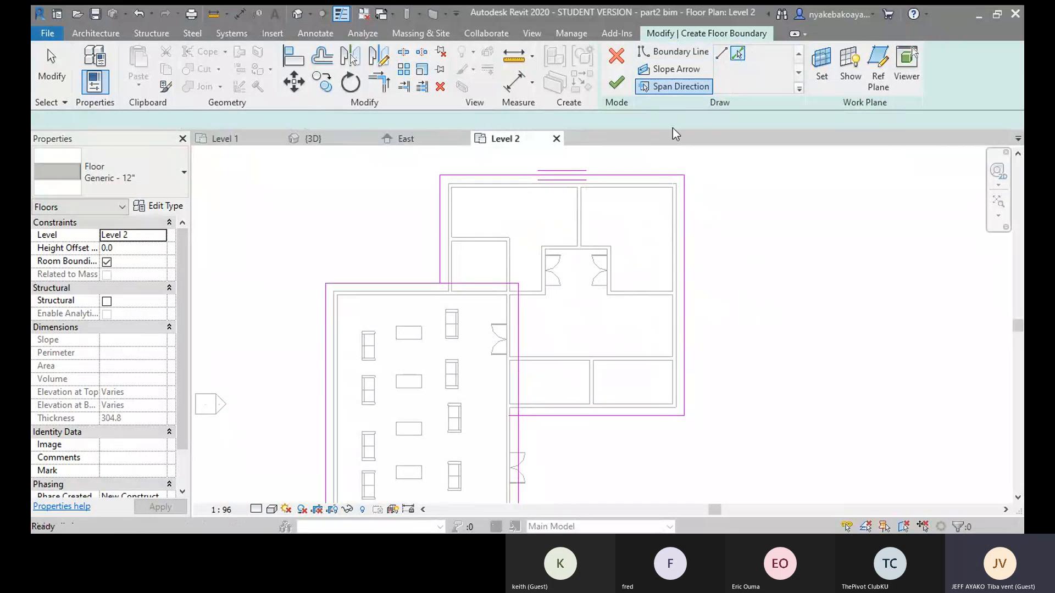
pyautogui.click(686, 259)
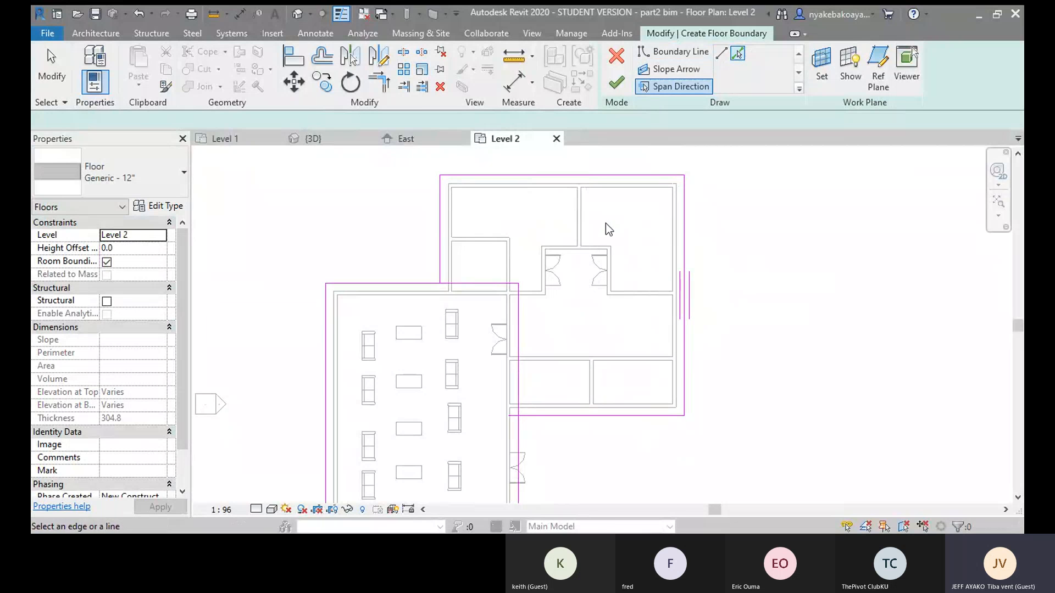
# - Examine the complete floor boundary sketch around the large room and the northern block
pyautogui.scroll(-1, 521, 250)
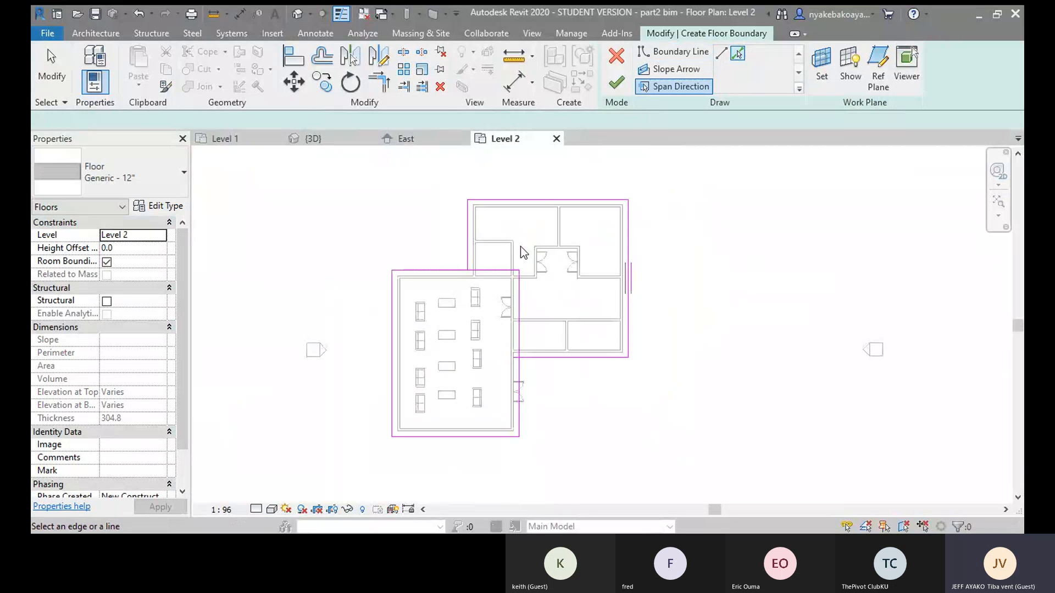
pyautogui.scroll(-1, 520, 246)
pyautogui.scroll(1, 520, 246)
pyautogui.scroll(-2, 520, 246)
pyautogui.moveTo(497, 277); pyautogui.dragTo(530, 232, button='middle')
pyautogui.scroll(2, 608, 265)
pyautogui.moveTo(615, 276); pyautogui.dragTo(612, 354, button='middle')
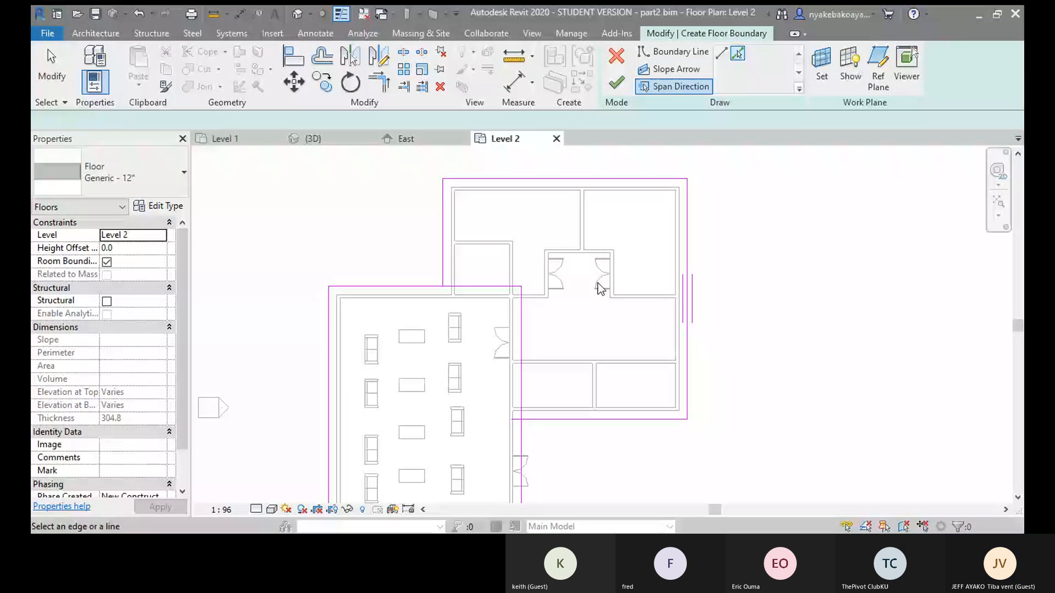
pyautogui.moveTo(600, 288); pyautogui.dragTo(607, 255, button='middle')
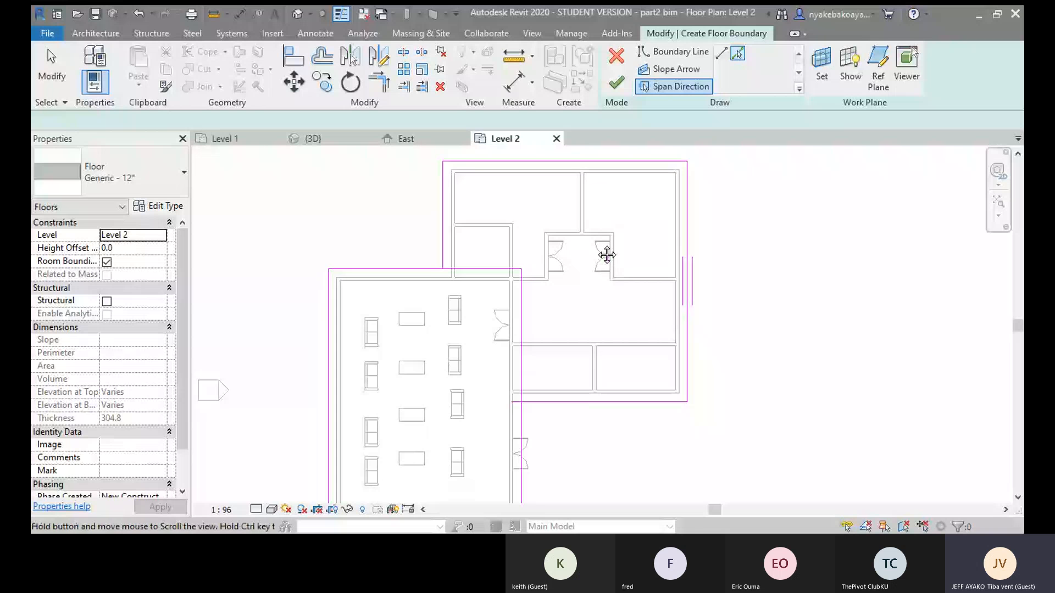
pyautogui.scroll(1, 607, 255)
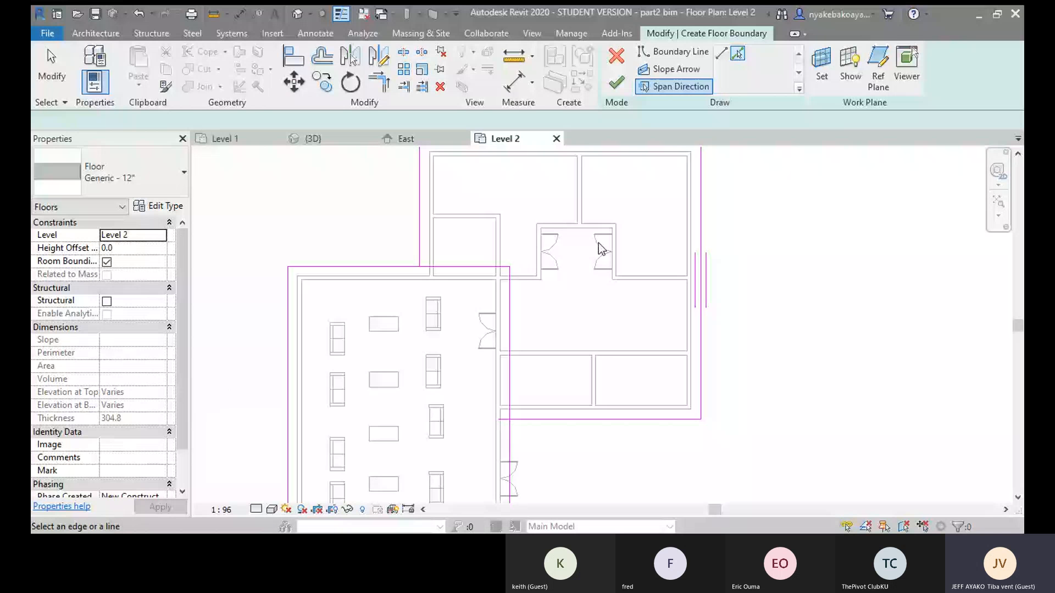
pyautogui.moveTo(598, 243); pyautogui.dragTo(586, 244, button='middle')
pyautogui.scroll(-3, 589, 249)
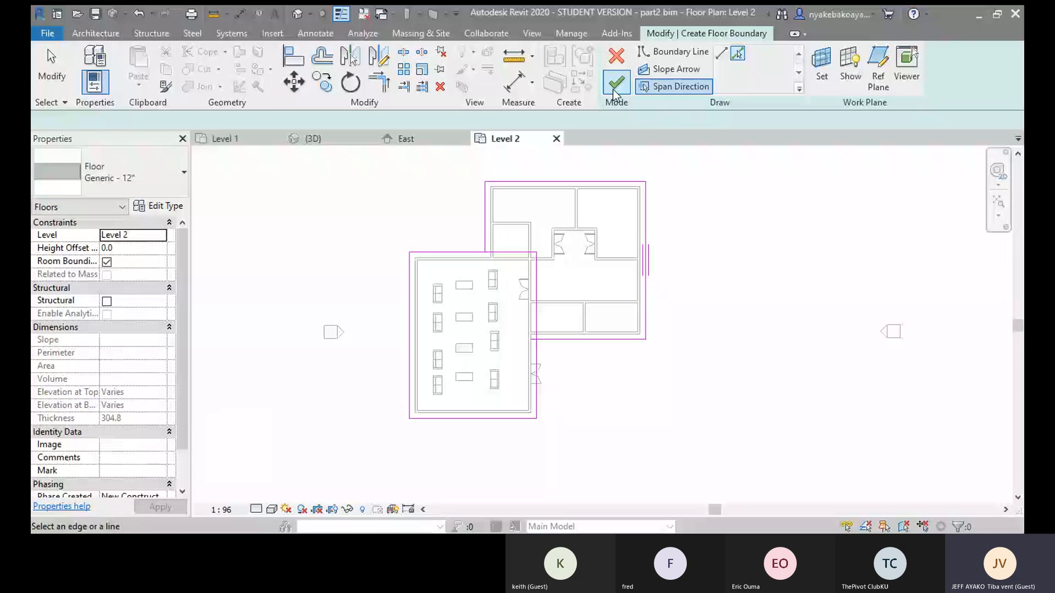
# - Try to finish the floor boundary sketch, and inspect the boundary lines where the northern block meets the large room
pyautogui.click(618, 85)
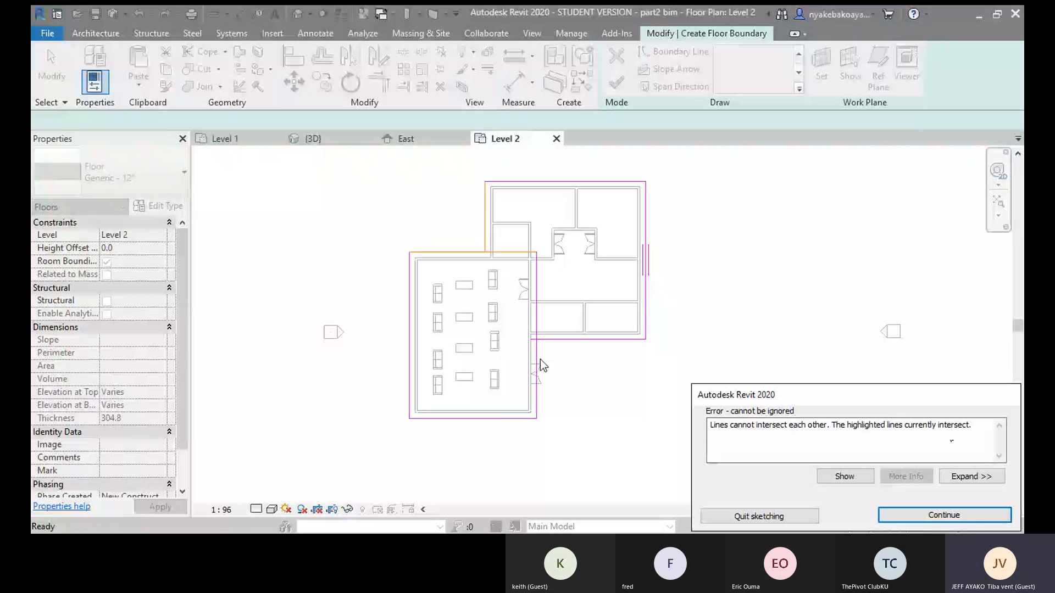
pyautogui.scroll(5, 490, 200)
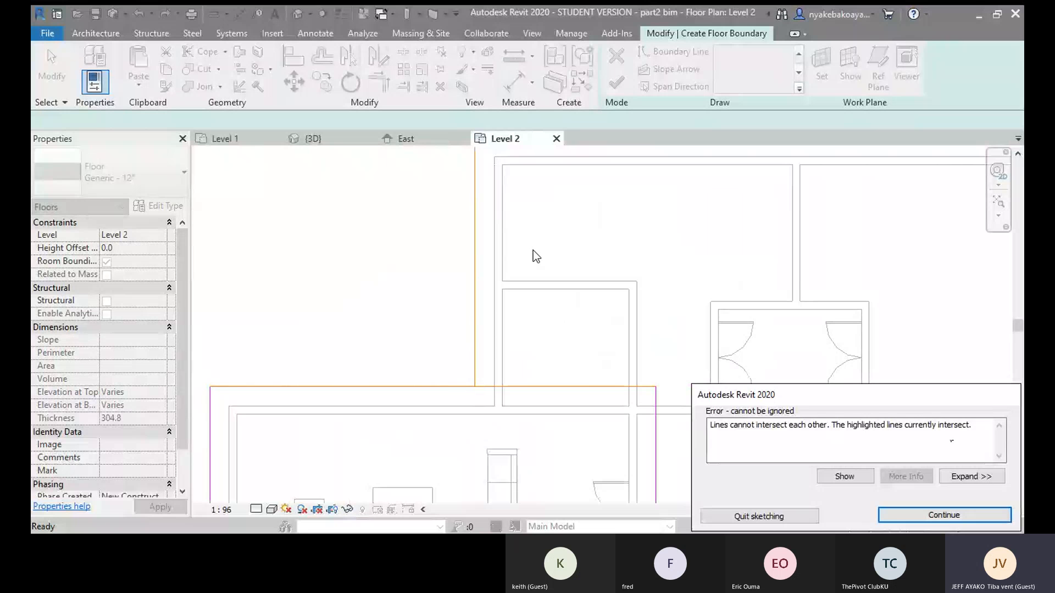
pyautogui.scroll(-4, 533, 251)
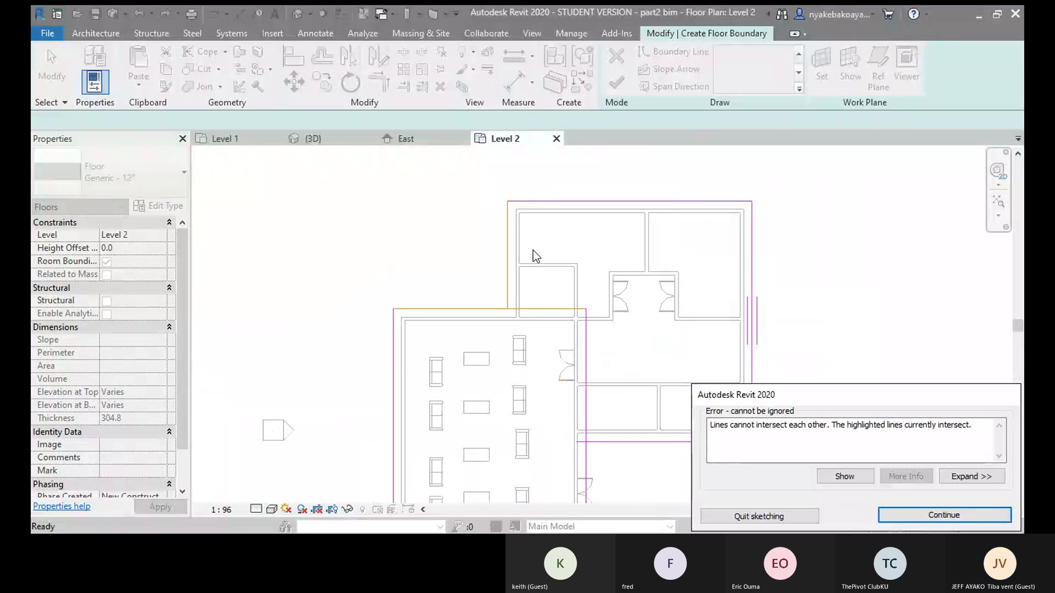
pyautogui.scroll(-2, 533, 251)
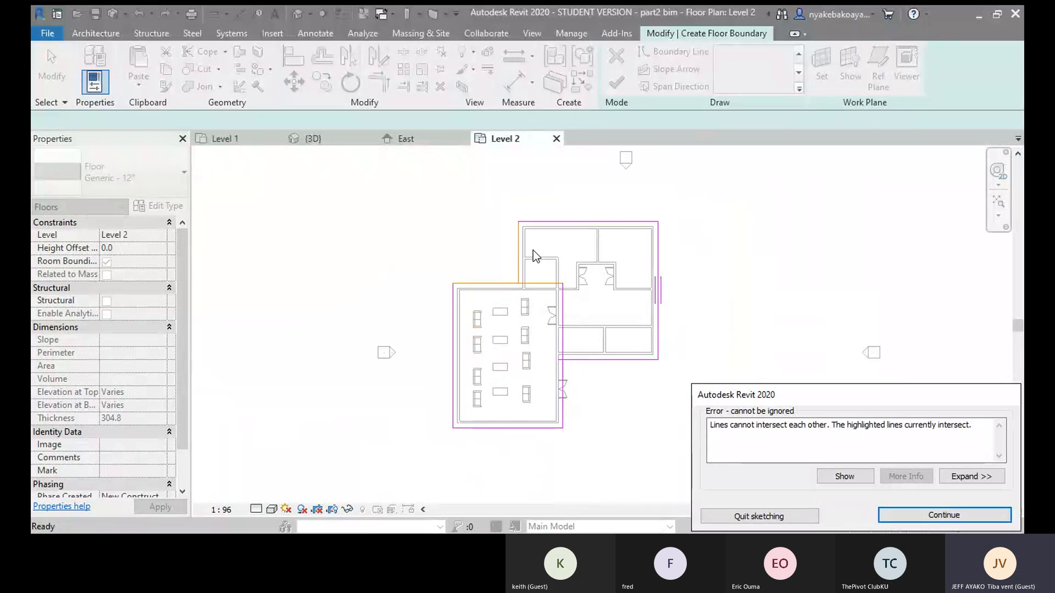
pyautogui.scroll(4, 532, 259)
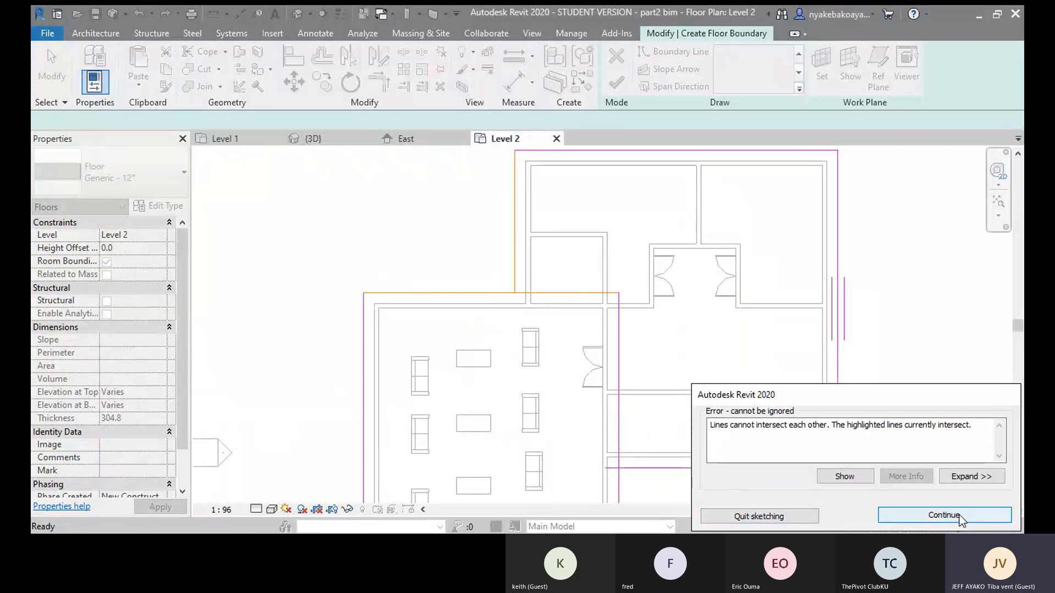
pyautogui.click(944, 516)
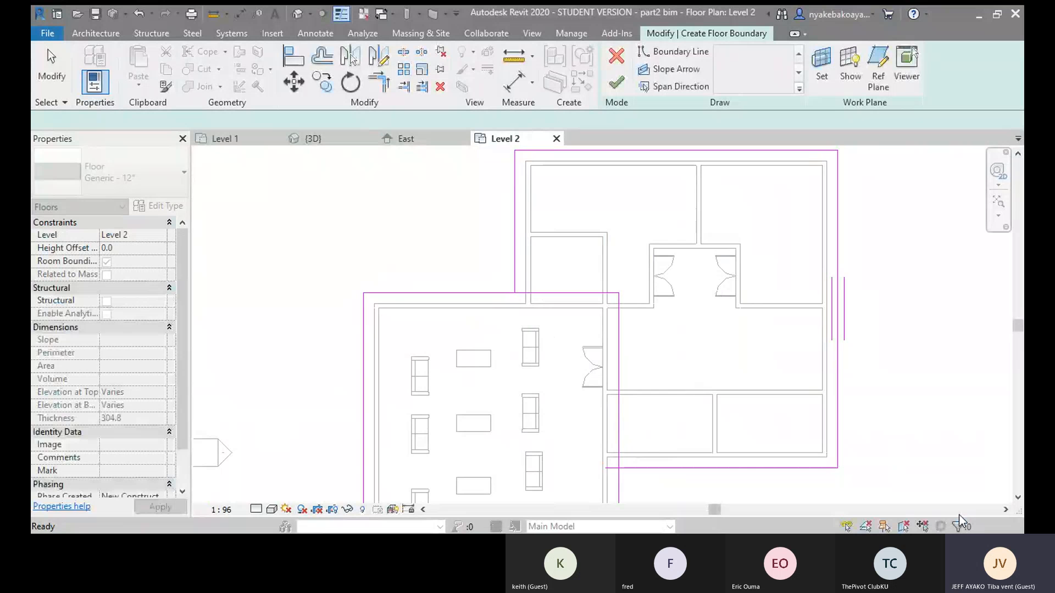
# - Trim the northern block's west boundary line and the large room's north boundary line to form a corner
pyautogui.scroll(-3, 263, 203)
pyautogui.scroll(3, 394, 216)
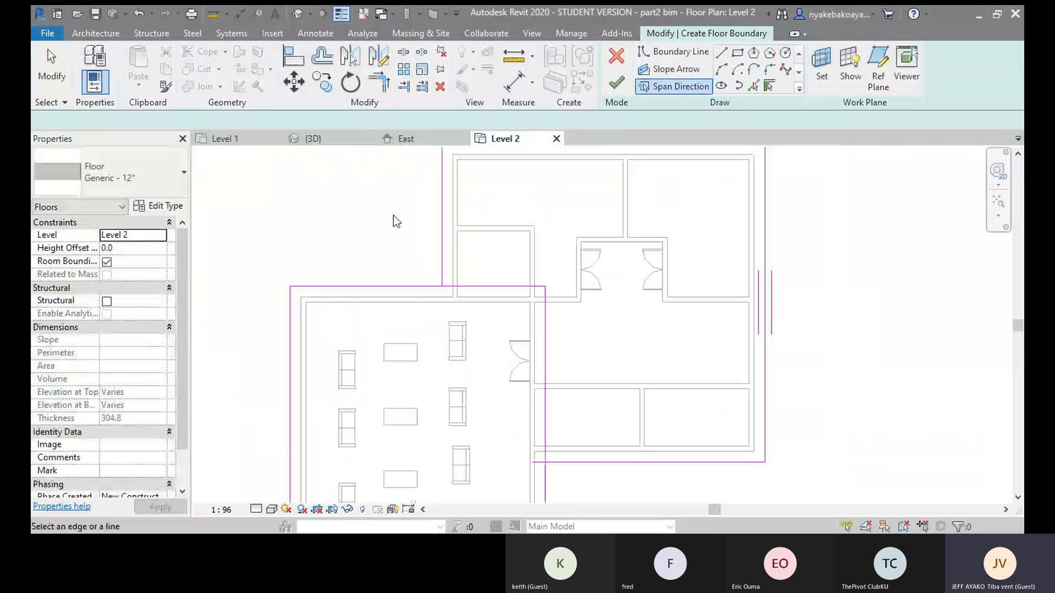
pyautogui.moveTo(453, 251); pyautogui.dragTo(443, 286, button='middle')
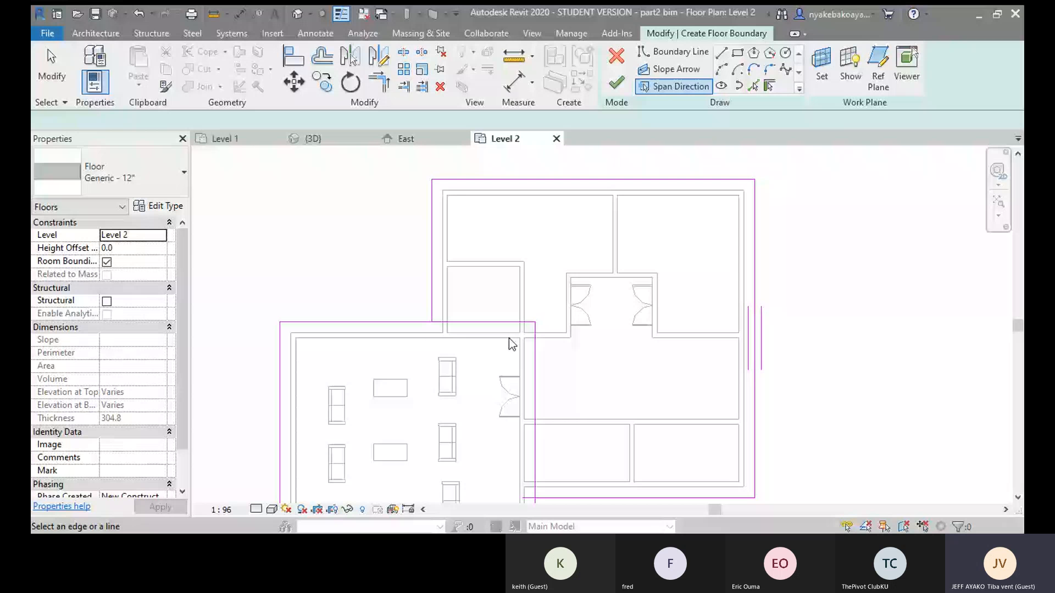
pyautogui.click(375, 83)
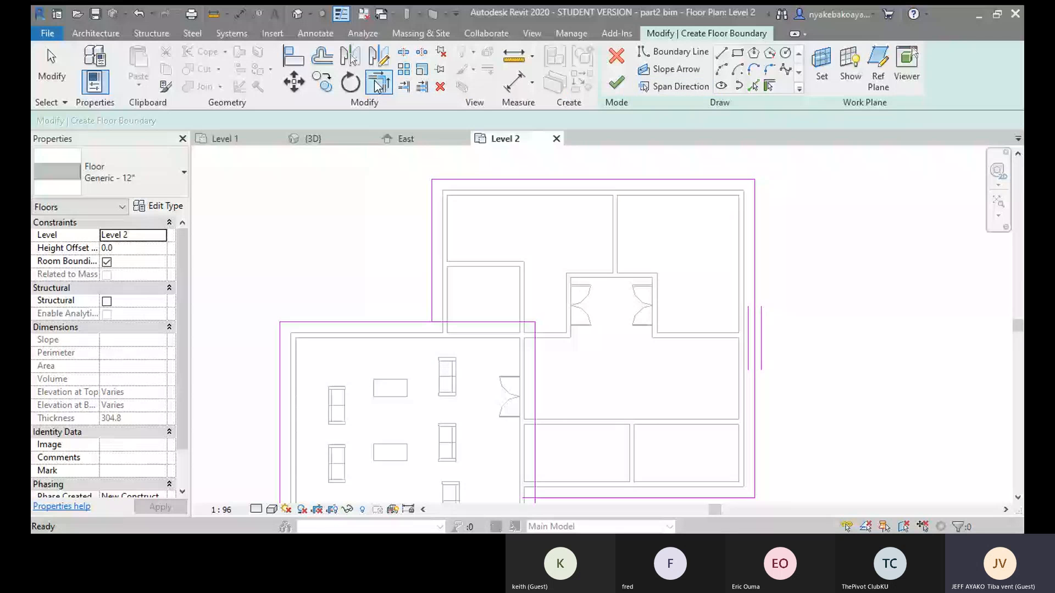
pyautogui.click(431, 272)
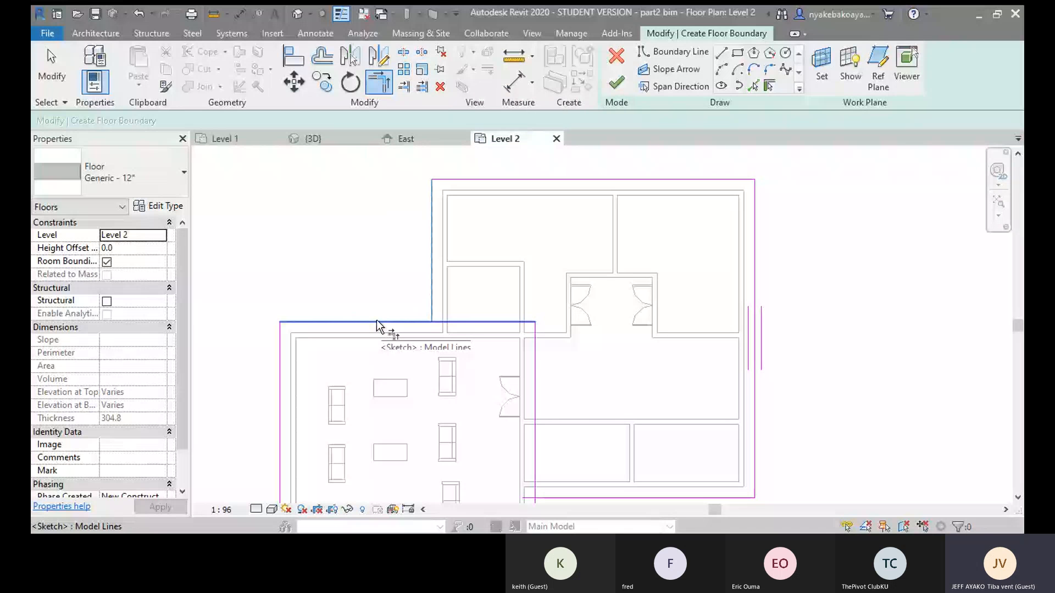
pyautogui.click(376, 322)
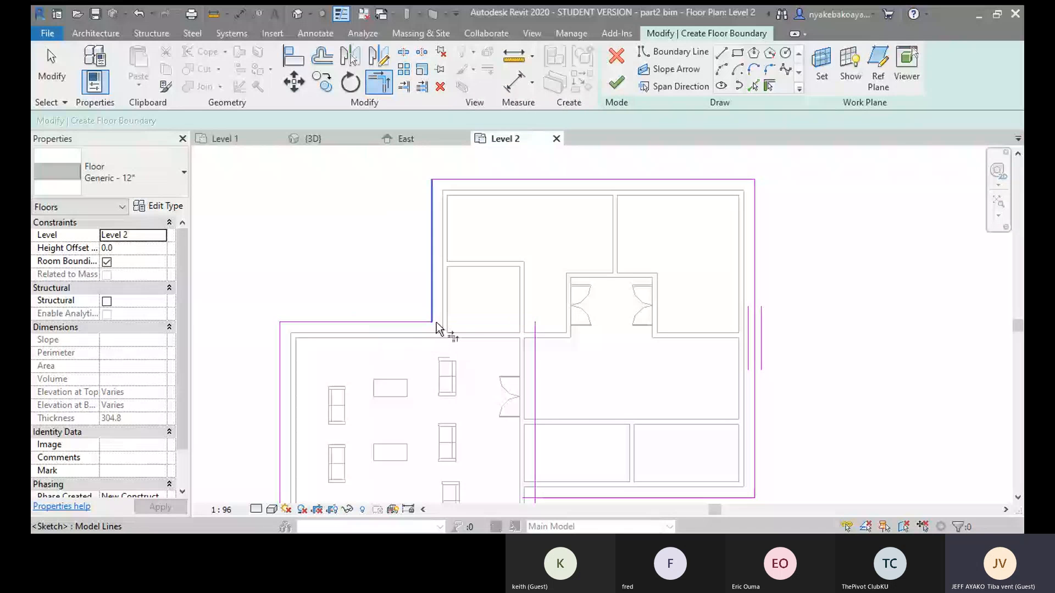
# - Trim the northern block's south boundary line and the large room's east boundary line to form a corner
pyautogui.scroll(-2, 616, 471)
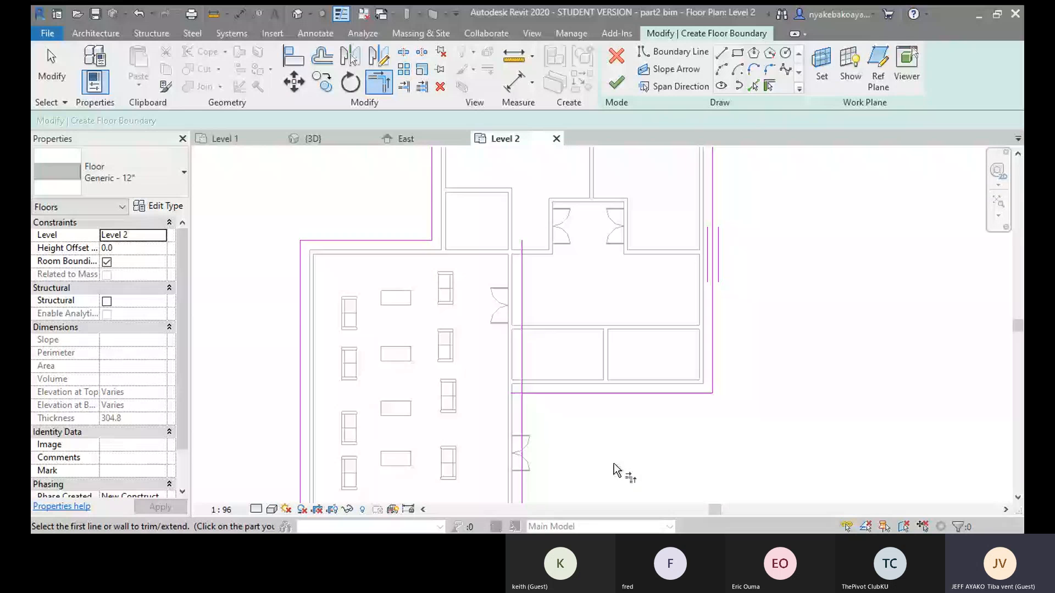
pyautogui.moveTo(614, 464); pyautogui.dragTo(596, 376, button='middle')
pyautogui.scroll(1, 555, 323)
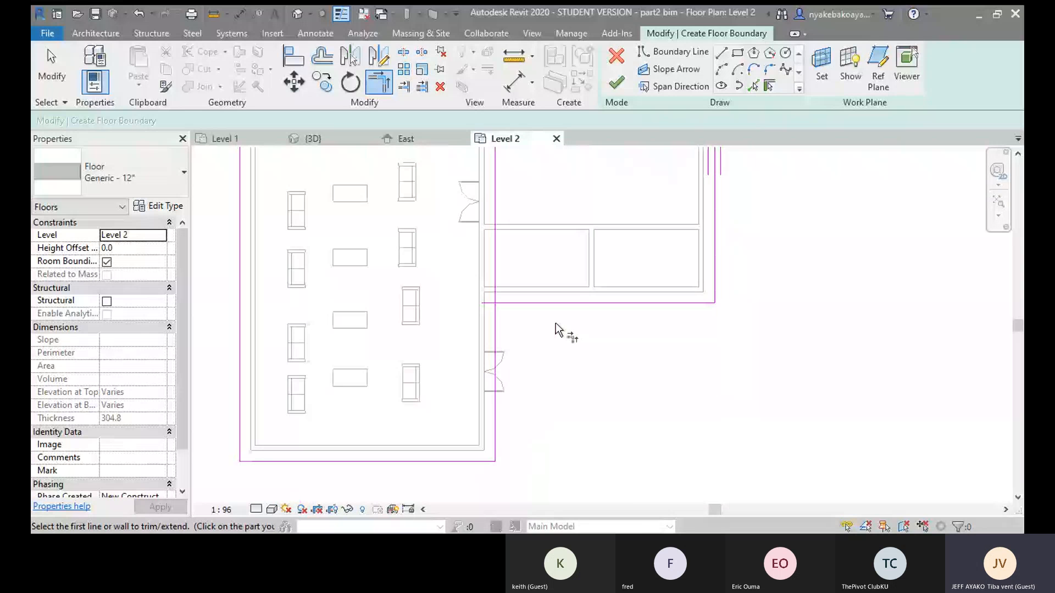
pyautogui.moveTo(555, 322); pyautogui.dragTo(556, 353, button='middle')
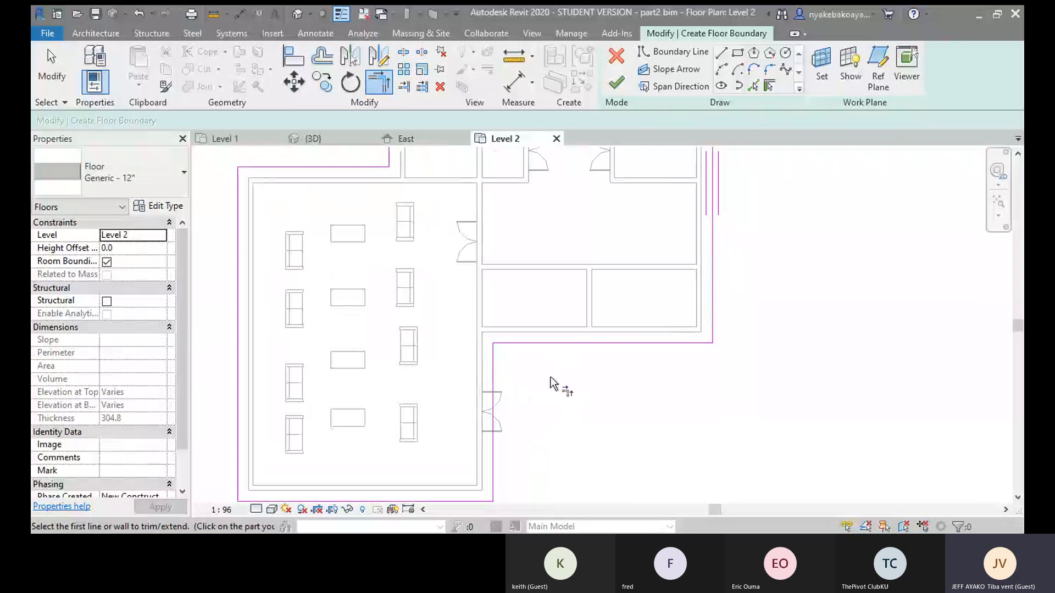
pyautogui.scroll(-3, 556, 383)
pyautogui.scroll(2, 557, 382)
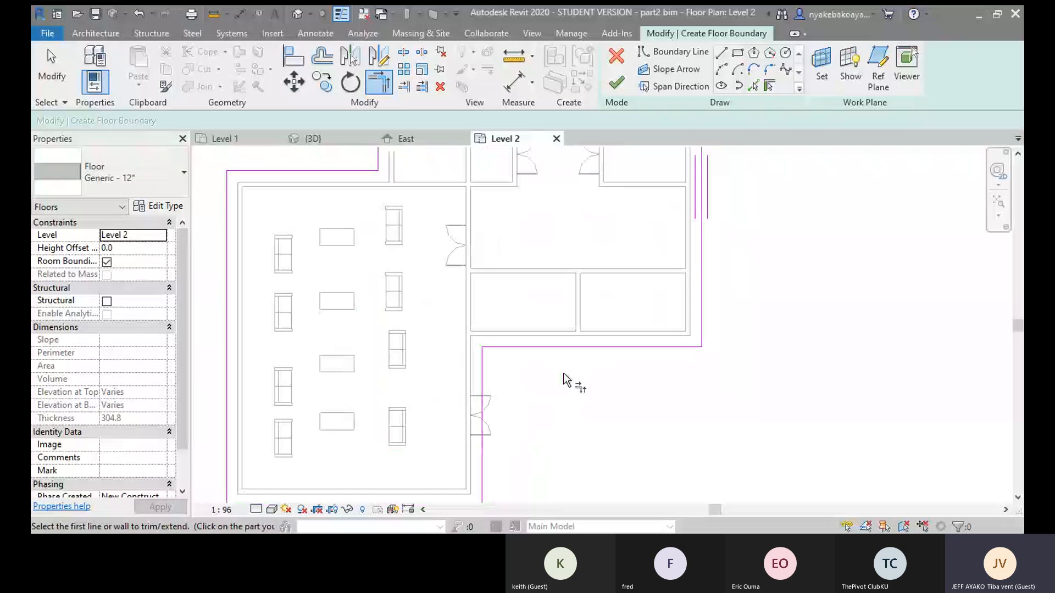
# - Finish the Level 2 floor boundary sketch and attach the walls reaching this level to the floor's bottom
pyautogui.scroll(-2, 567, 380)
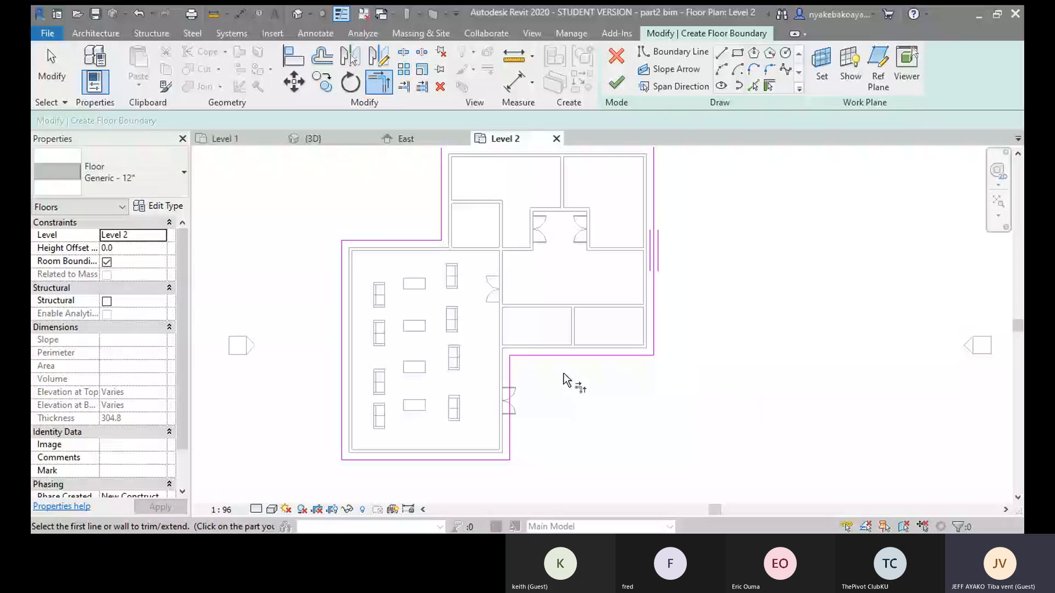
pyautogui.moveTo(564, 374); pyautogui.dragTo(566, 388, button='middle')
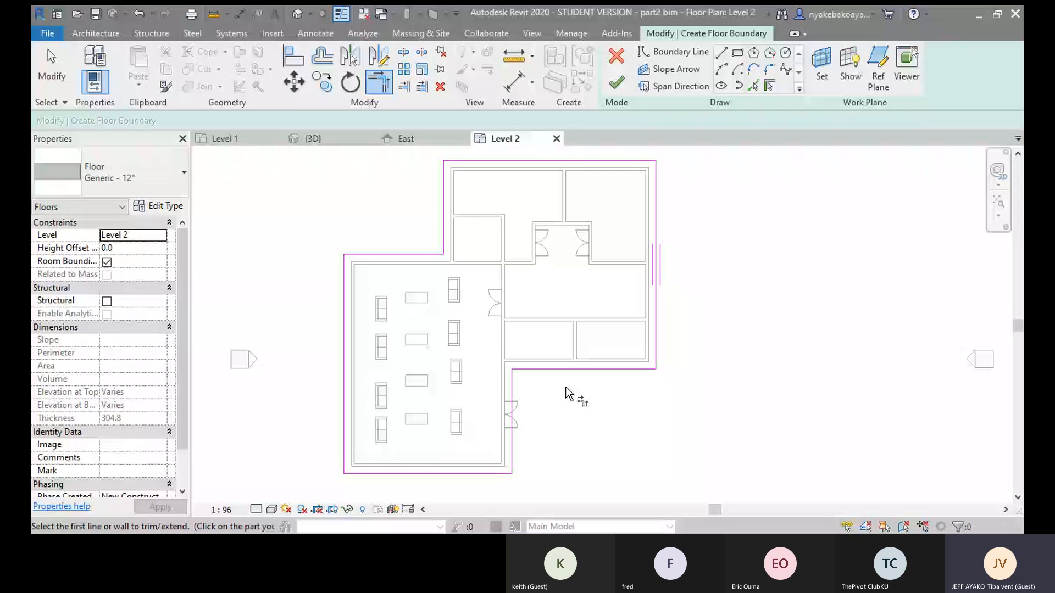
pyautogui.moveTo(566, 388); pyautogui.dragTo(563, 392, button='middle')
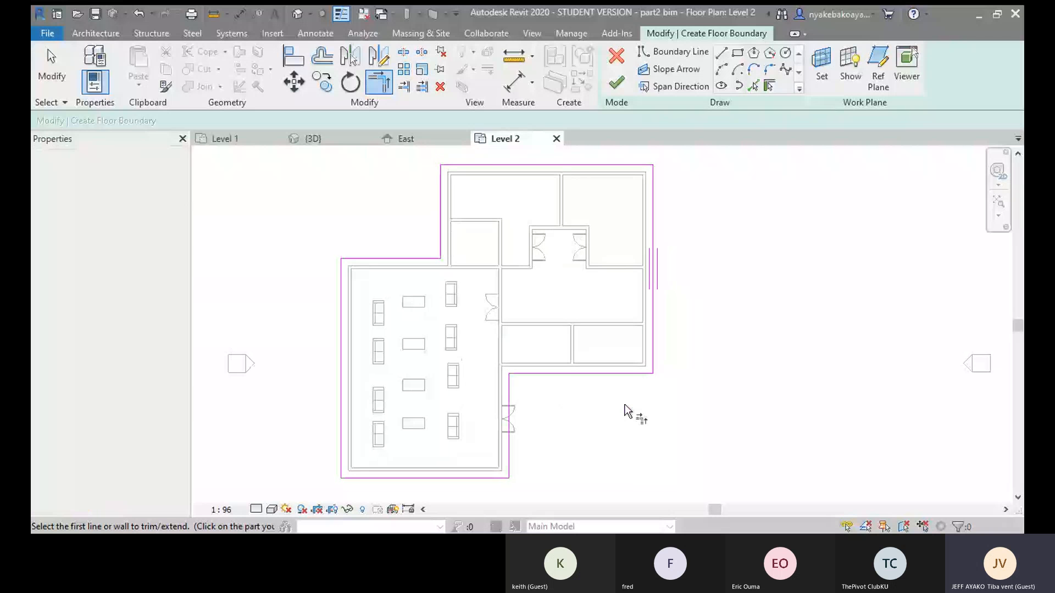
pyautogui.scroll(-1, 627, 411)
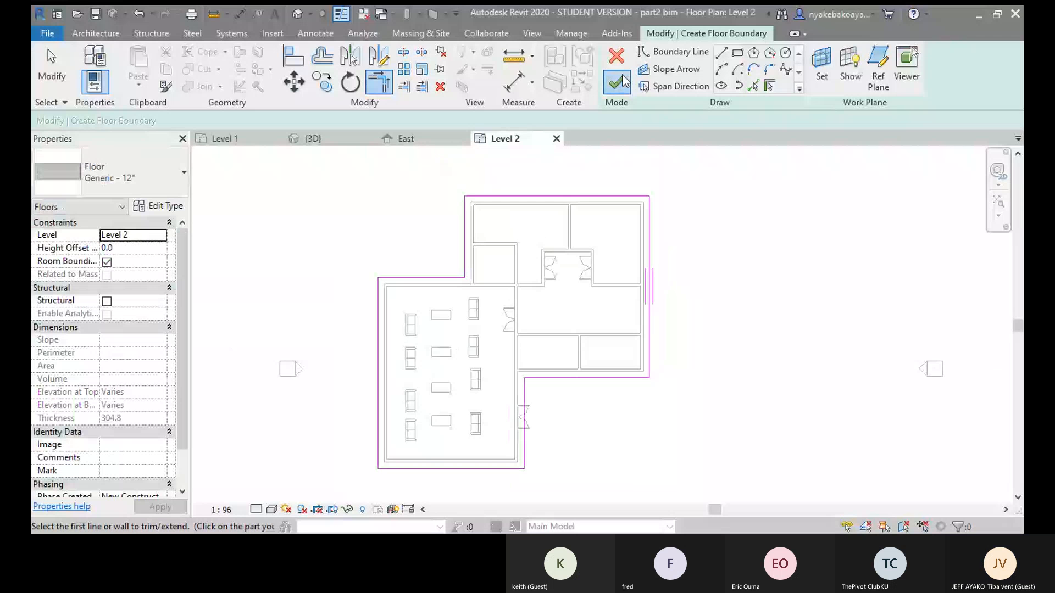
pyautogui.click(623, 83)
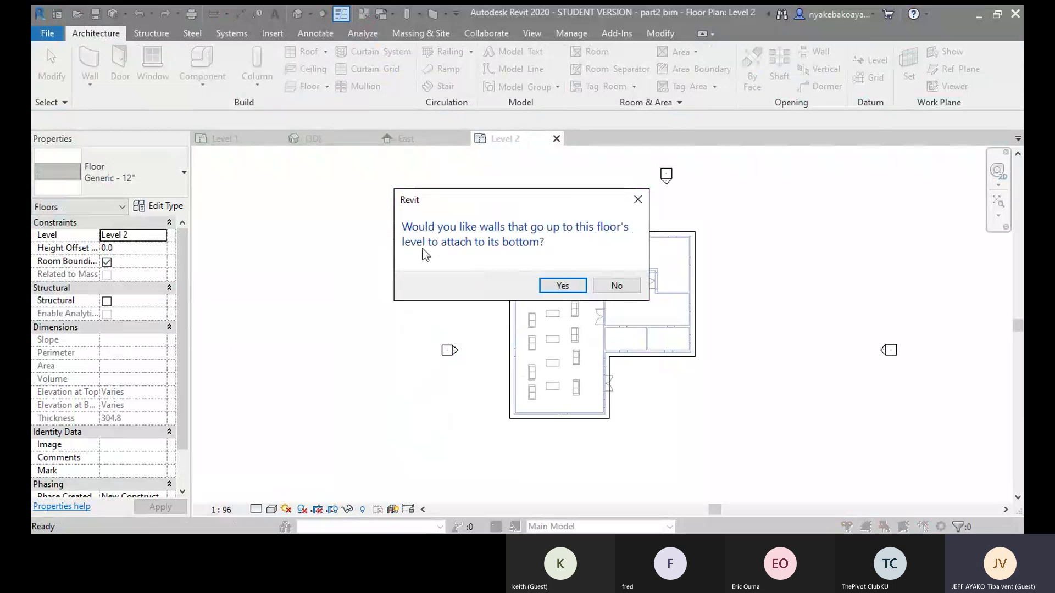
pyautogui.click(569, 286)
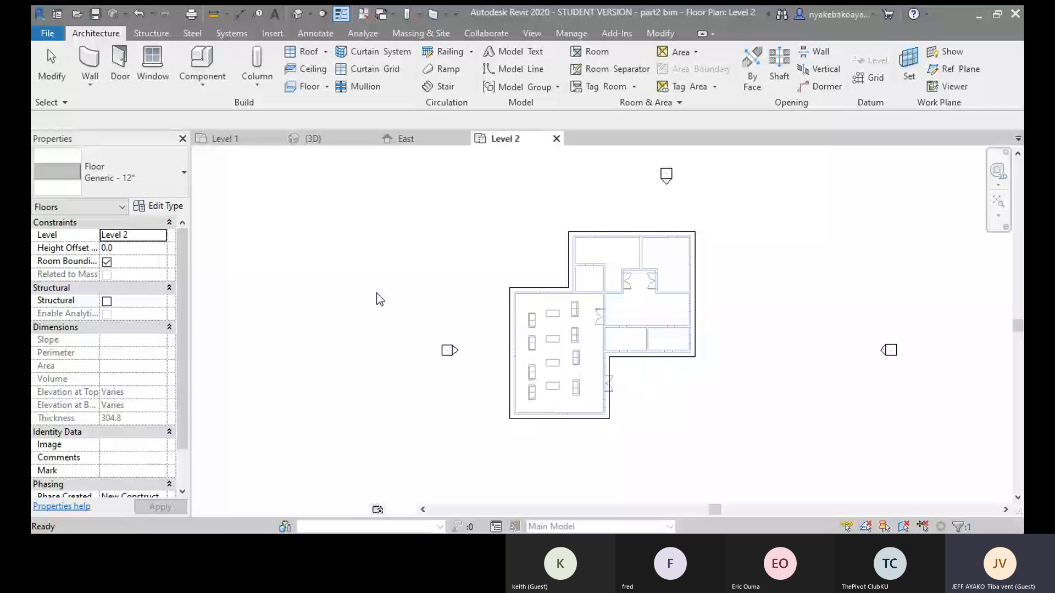
# - In the 3D view, change the Level 2 floor's type to Wood Truss Joist 12" - Carpet Finish
pyautogui.click(476, 335)
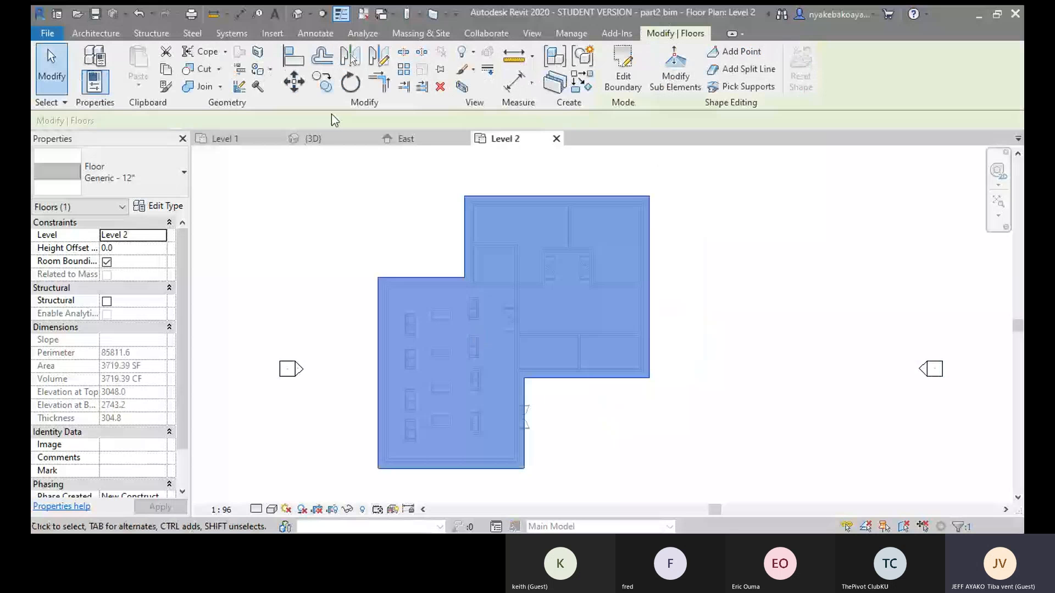
pyautogui.click(300, 15)
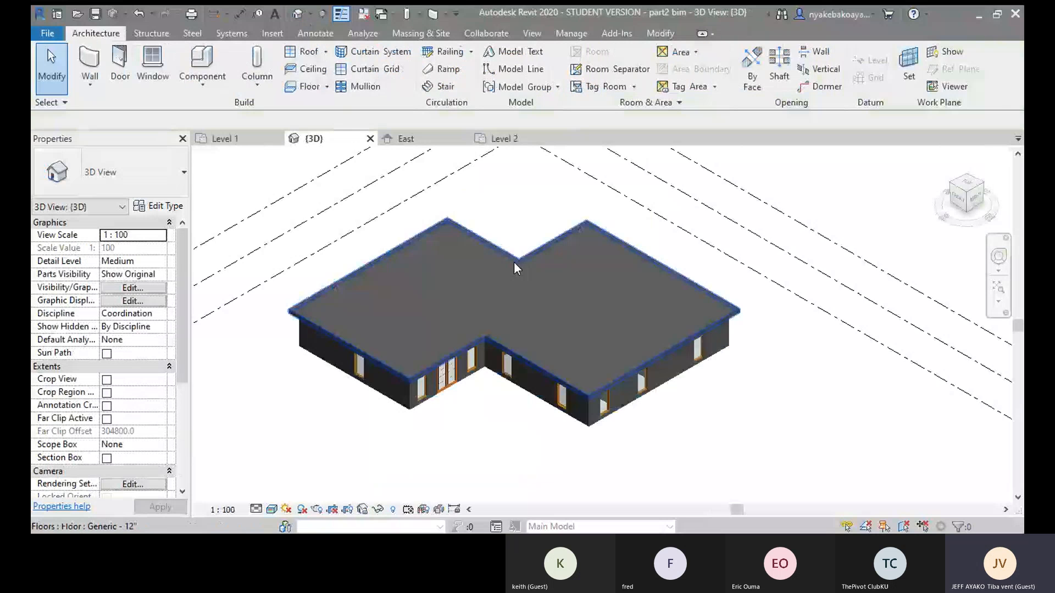
pyautogui.scroll(2, 568, 448)
pyautogui.scroll(-1, 723, 420)
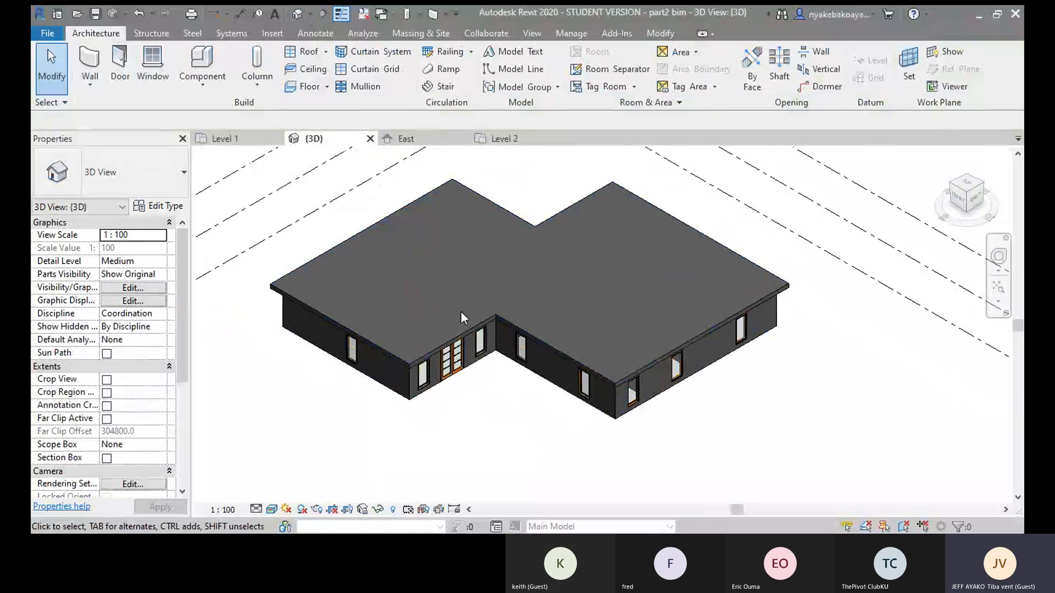
pyautogui.click(464, 328)
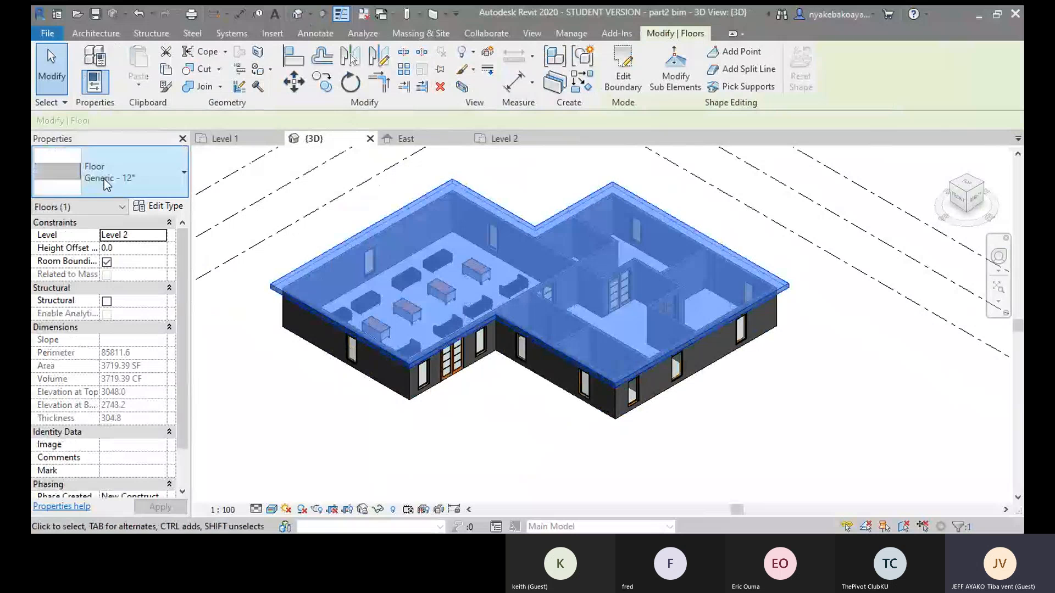
pyautogui.click(148, 179)
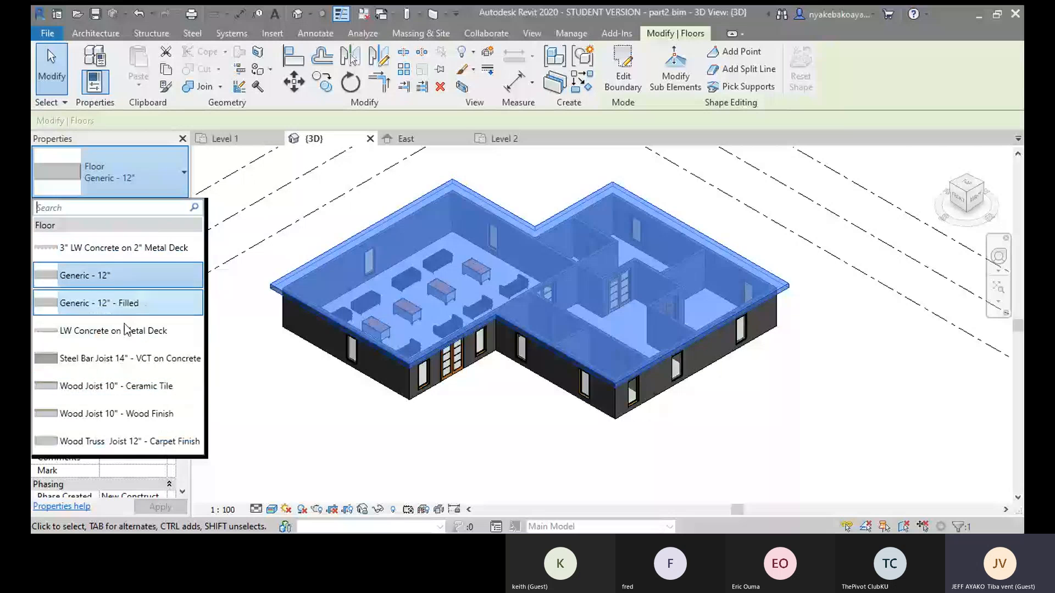
pyautogui.click(128, 446)
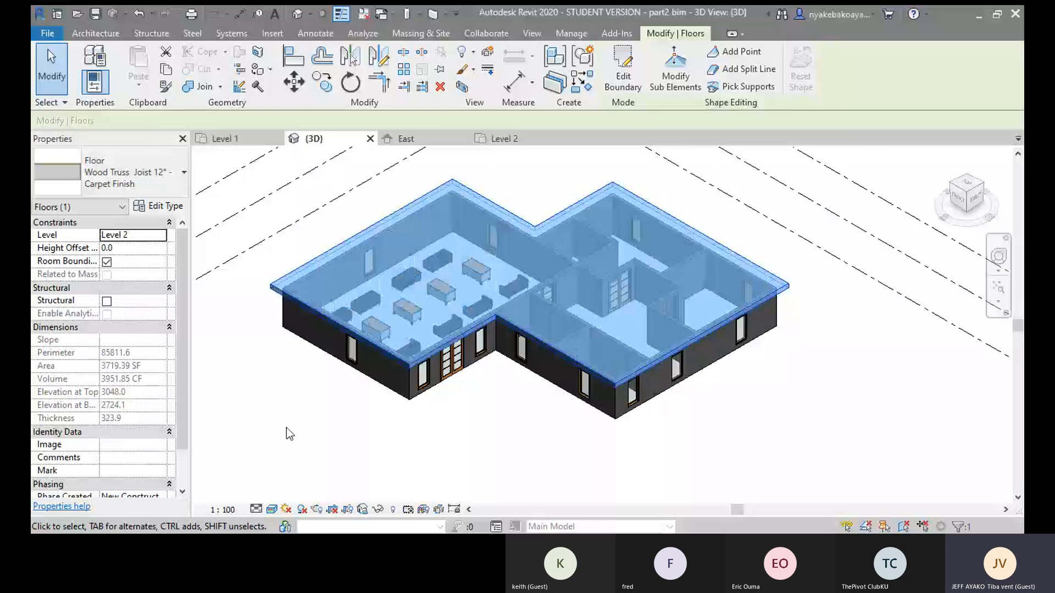
pyautogui.click(286, 434)
pyautogui.scroll(2, 476, 254)
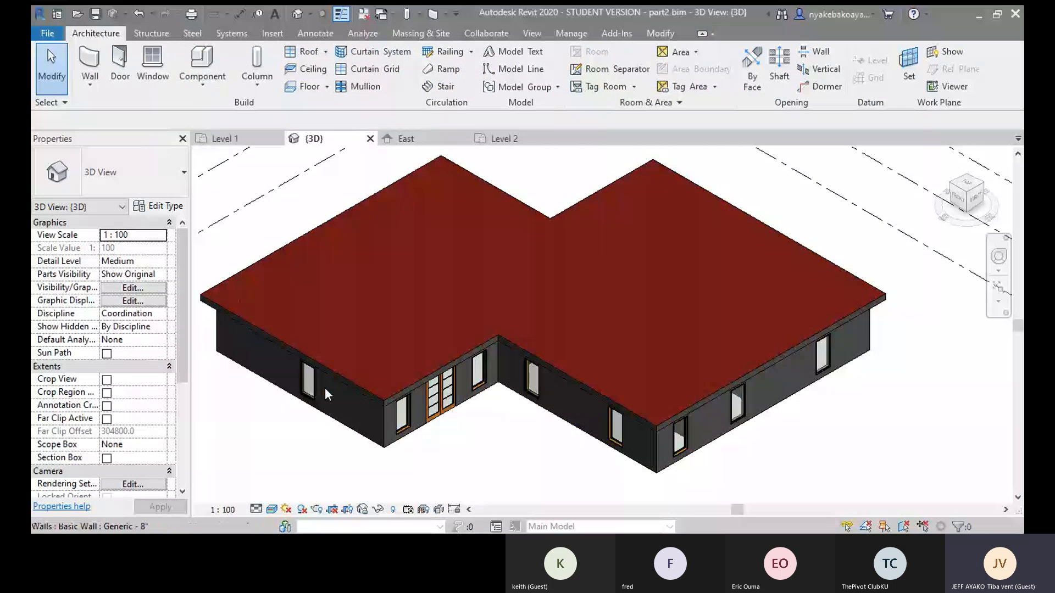
# - Orient the 3D view to the front and select the whole building between Level 1 and Level 2
pyautogui.scroll(-3, 605, 310)
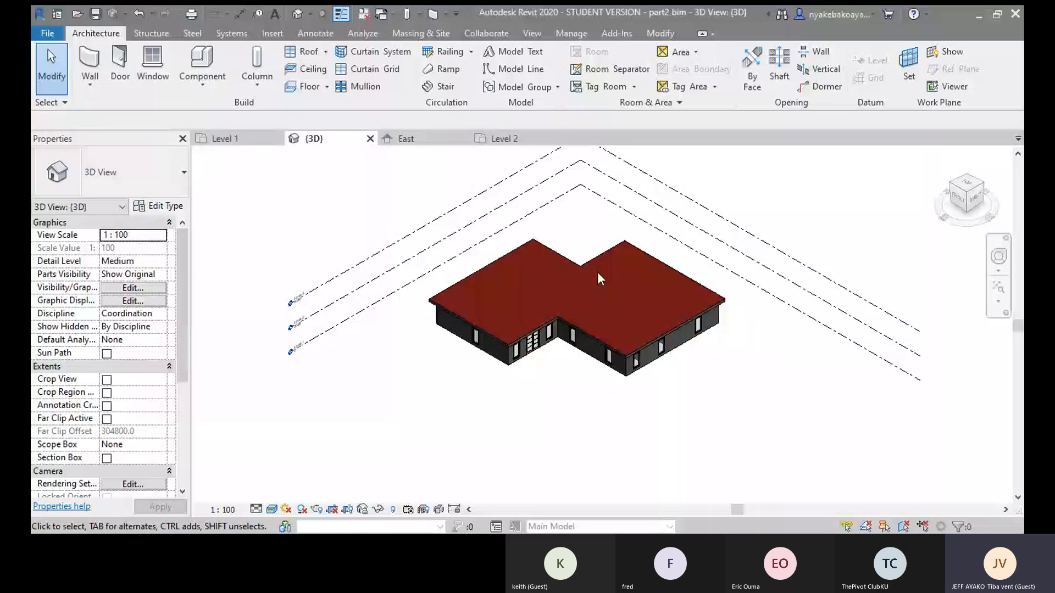
pyautogui.moveTo(607, 292); pyautogui.dragTo(606, 312, button='middle')
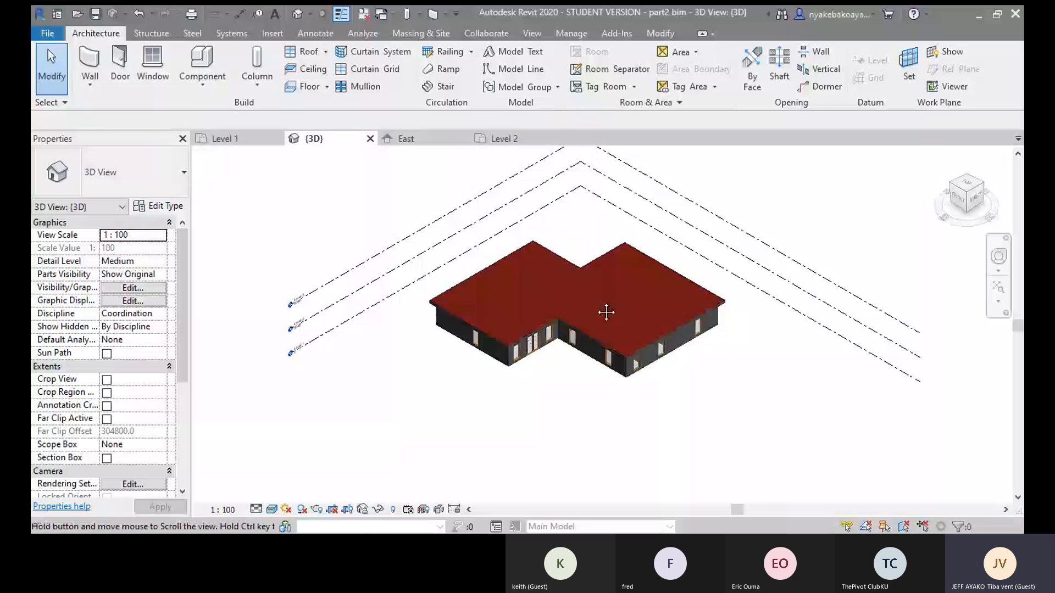
pyautogui.scroll(3, 604, 302)
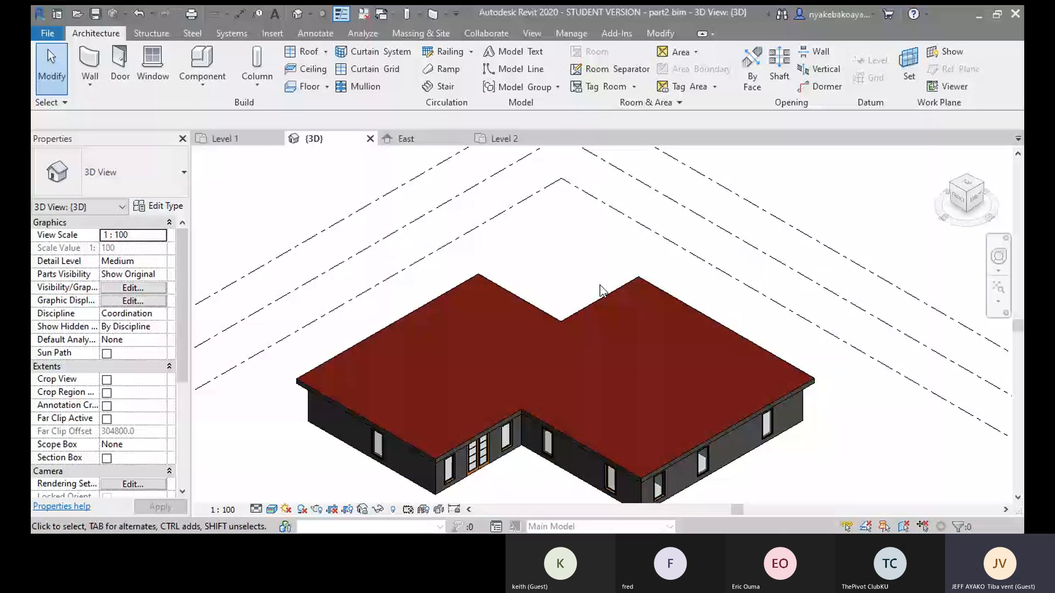
pyautogui.moveTo(602, 289); pyautogui.dragTo(577, 201, button='middle')
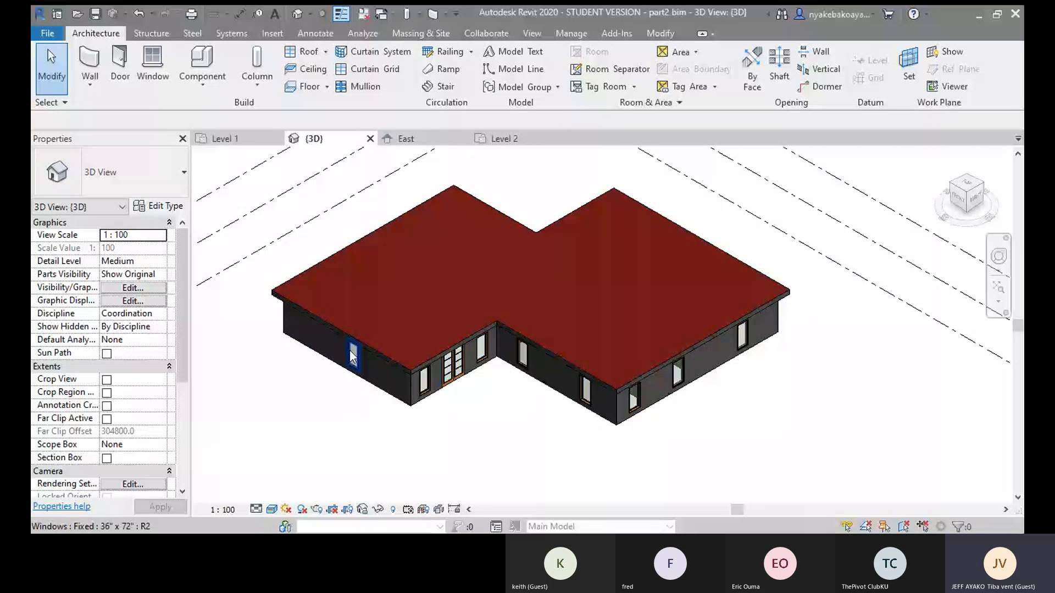
pyautogui.click(963, 208)
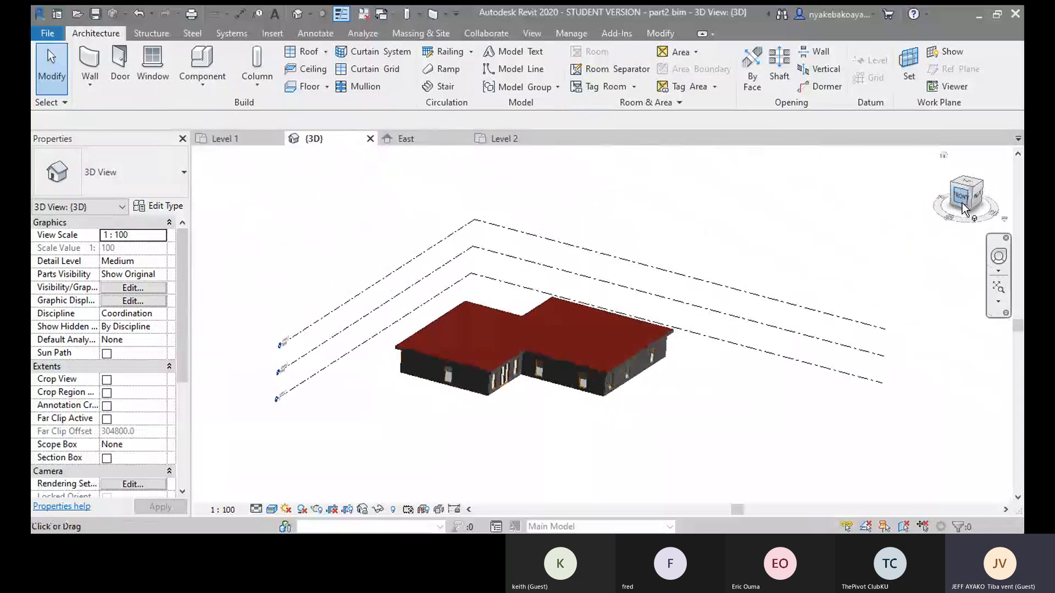
pyautogui.click(963, 208)
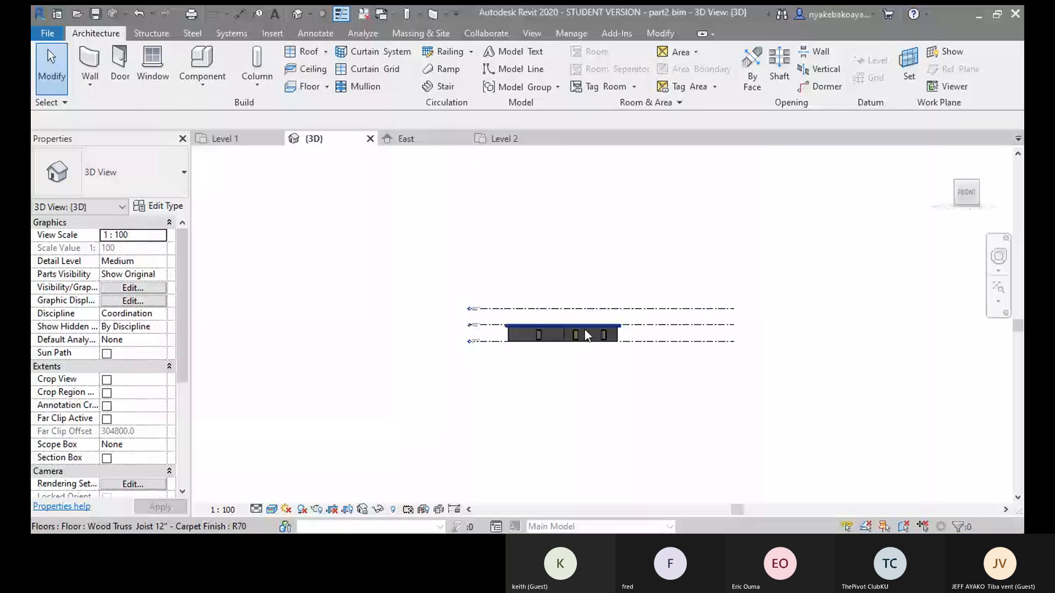
pyautogui.scroll(5, 587, 328)
pyautogui.moveTo(588, 328); pyautogui.dragTo(597, 276, button='middle')
pyautogui.scroll(-1, 545, 374)
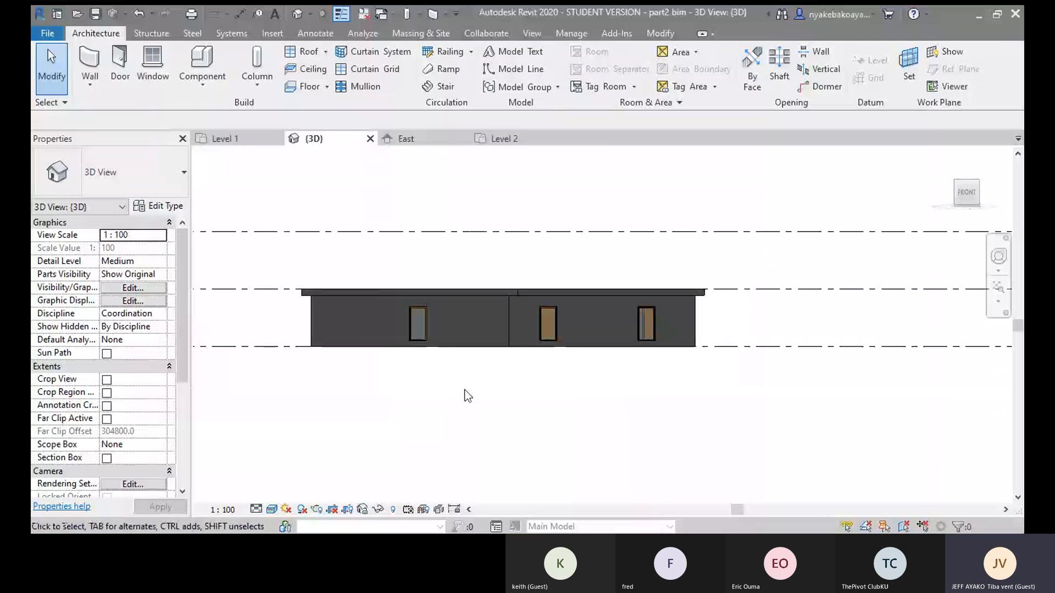
pyautogui.moveTo(736, 398); pyautogui.dragTo(320, 258)
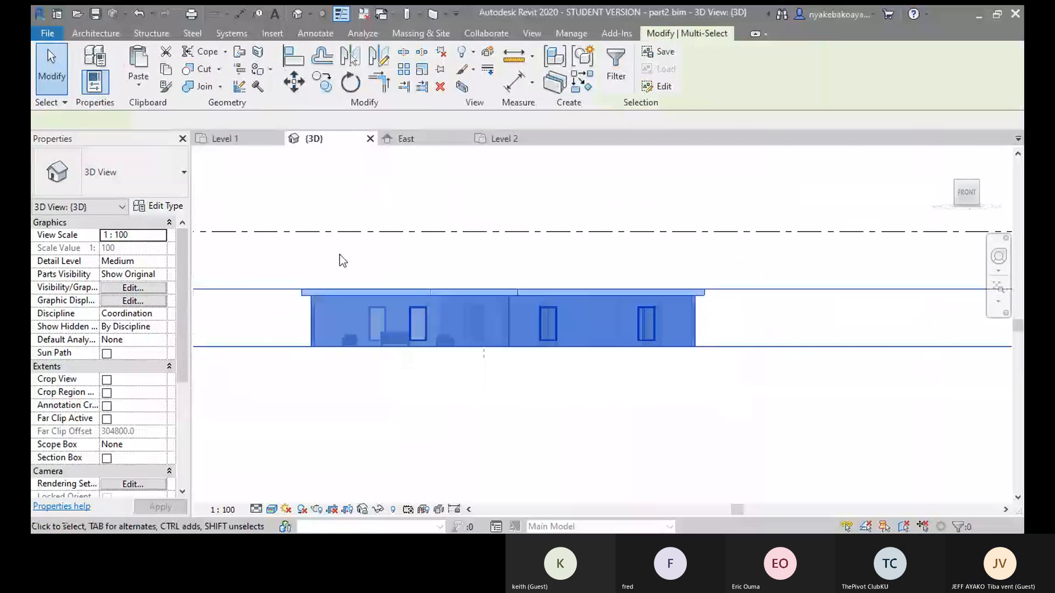
pyautogui.scroll(-1, 369, 253)
pyautogui.moveTo(398, 251); pyautogui.dragTo(397, 284, button='middle')
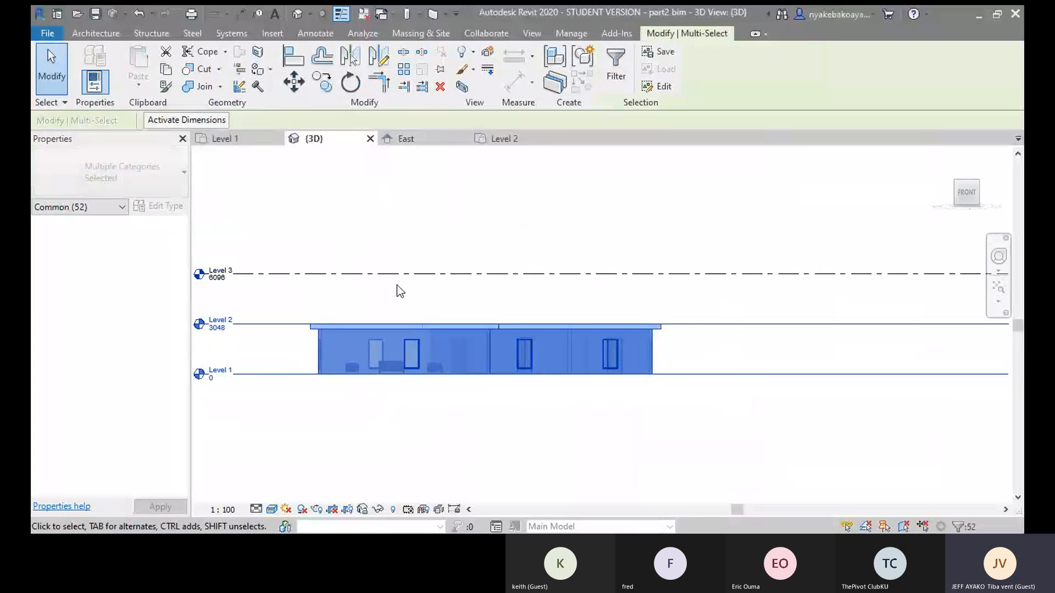
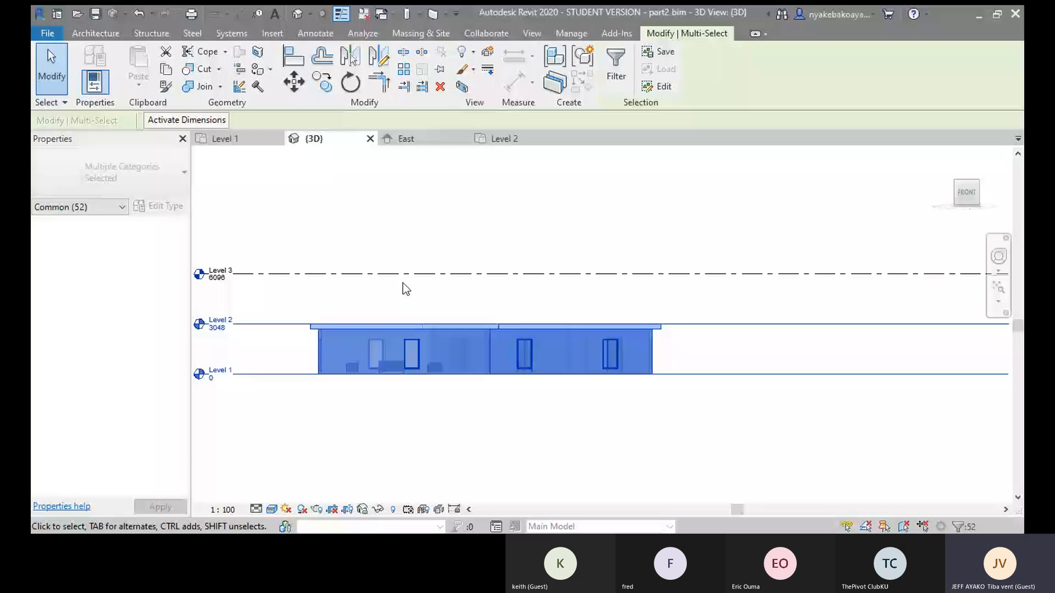
# - Filter the building selection to doors, furniture, walls and windows, excluding the floor and levels
pyautogui.moveTo(404, 282); pyautogui.dragTo(468, 277, button='middle')
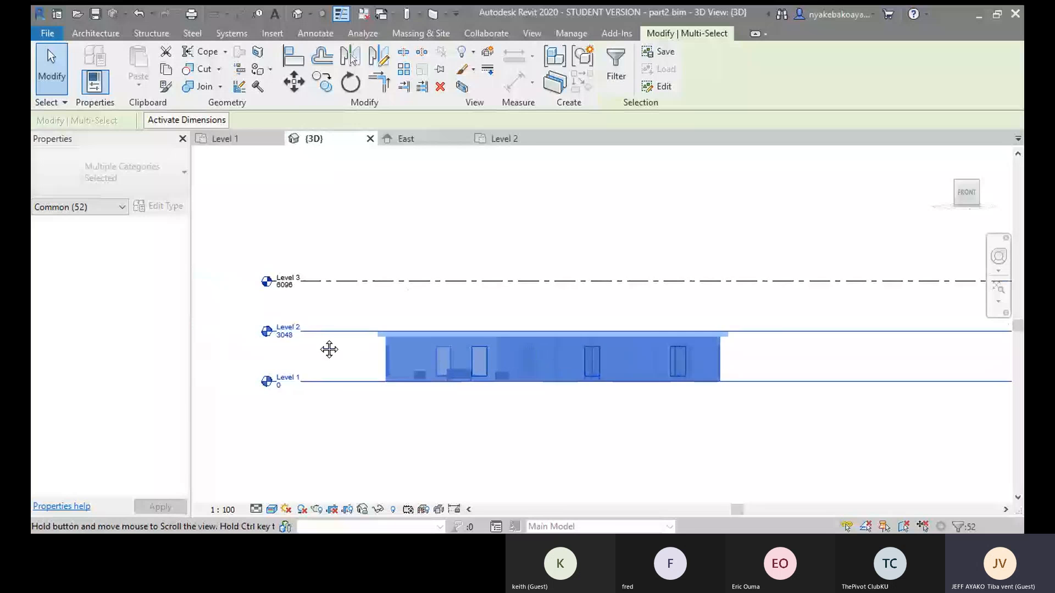
pyautogui.moveTo(351, 407); pyautogui.dragTo(332, 407, button='middle')
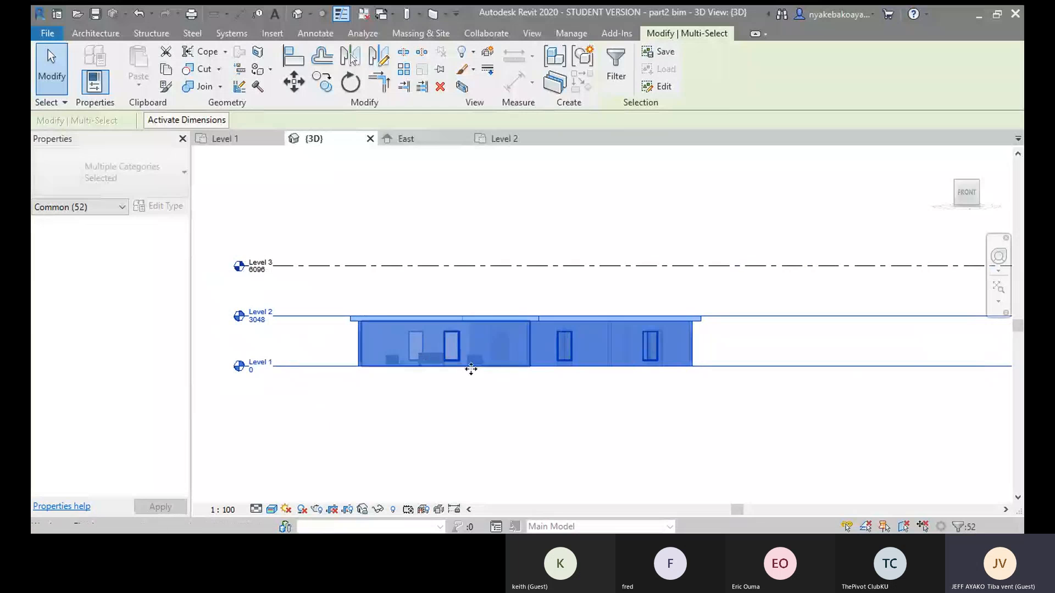
pyautogui.moveTo(497, 407); pyautogui.dragTo(482, 403, button='middle')
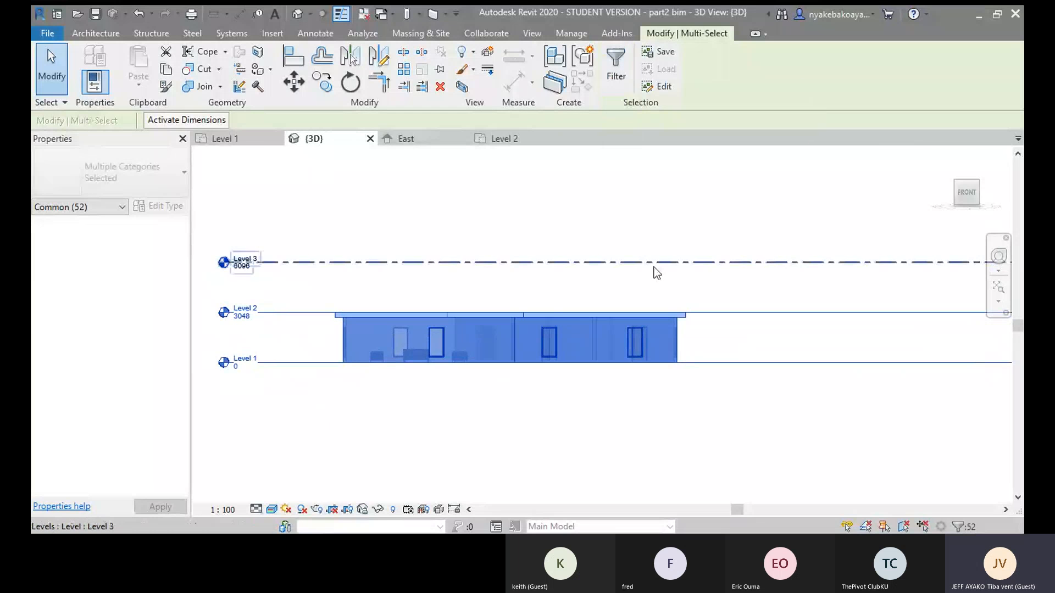
pyautogui.click(616, 66)
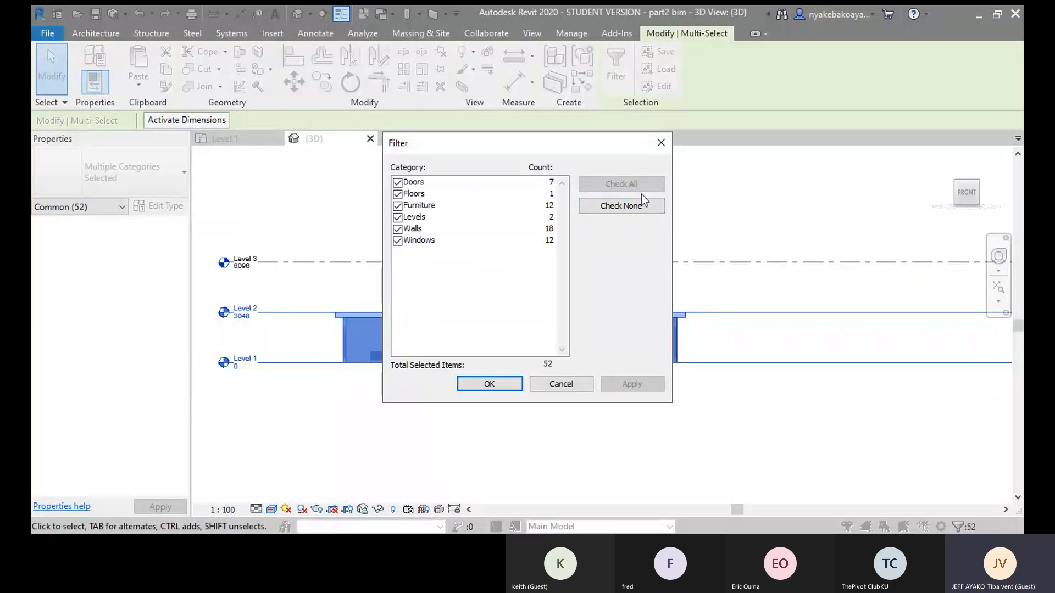
pyautogui.click(627, 206)
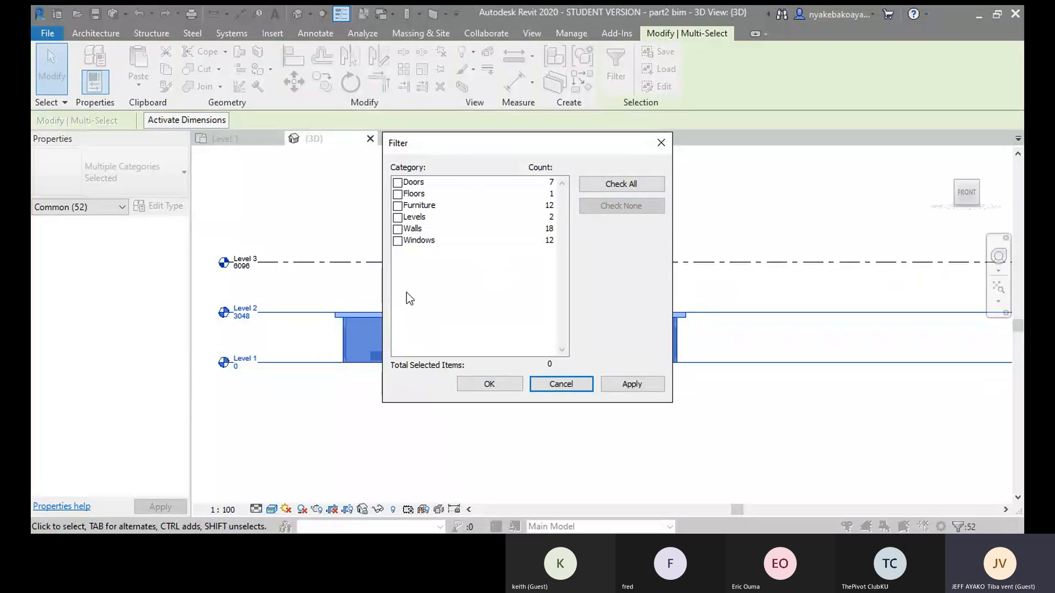
pyautogui.click(398, 241)
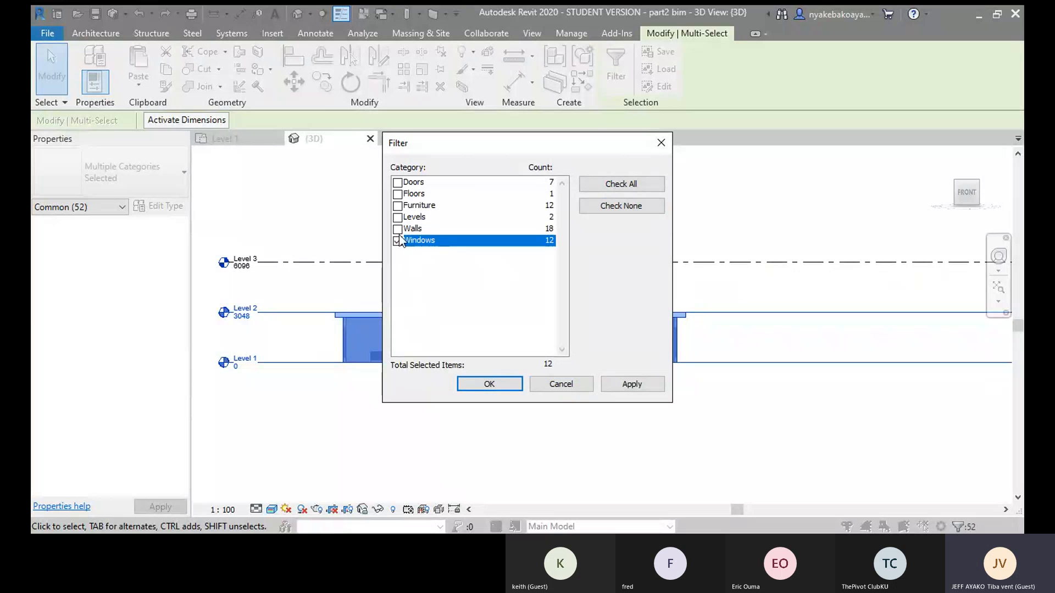
pyautogui.click(398, 230)
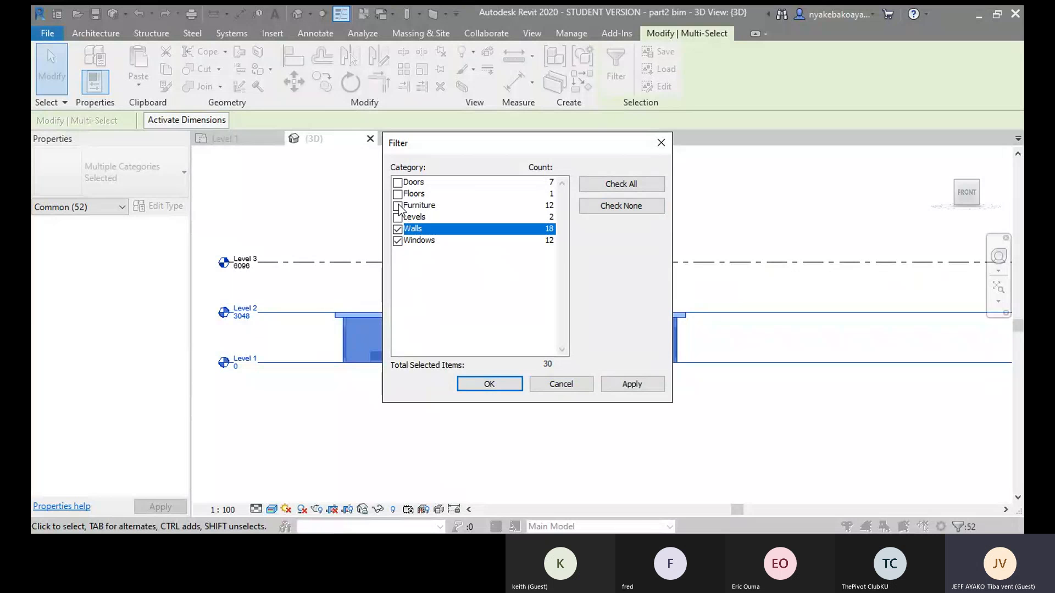
pyautogui.click(398, 206)
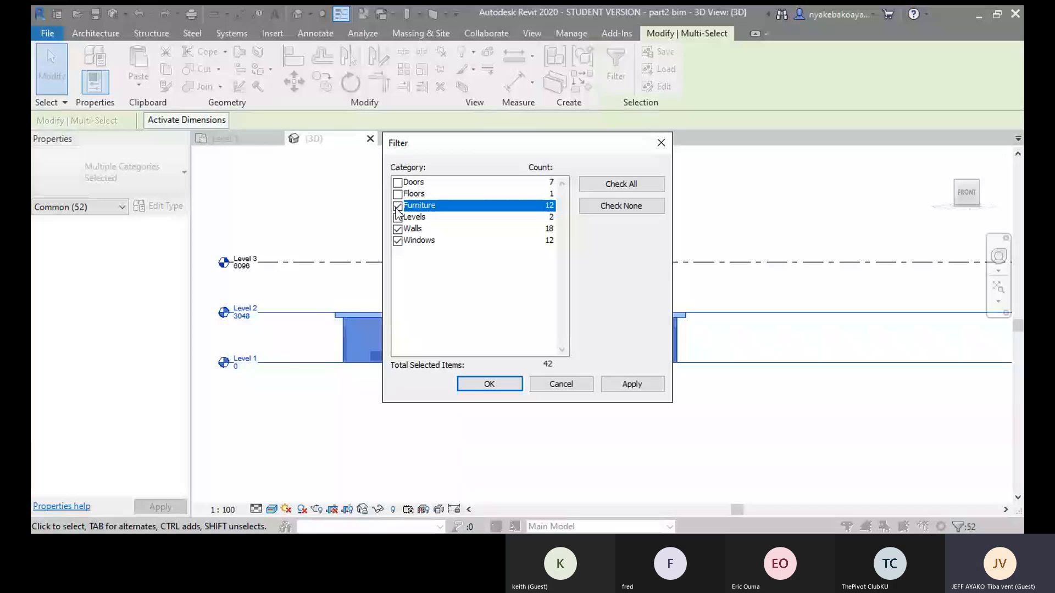
pyautogui.click(397, 182)
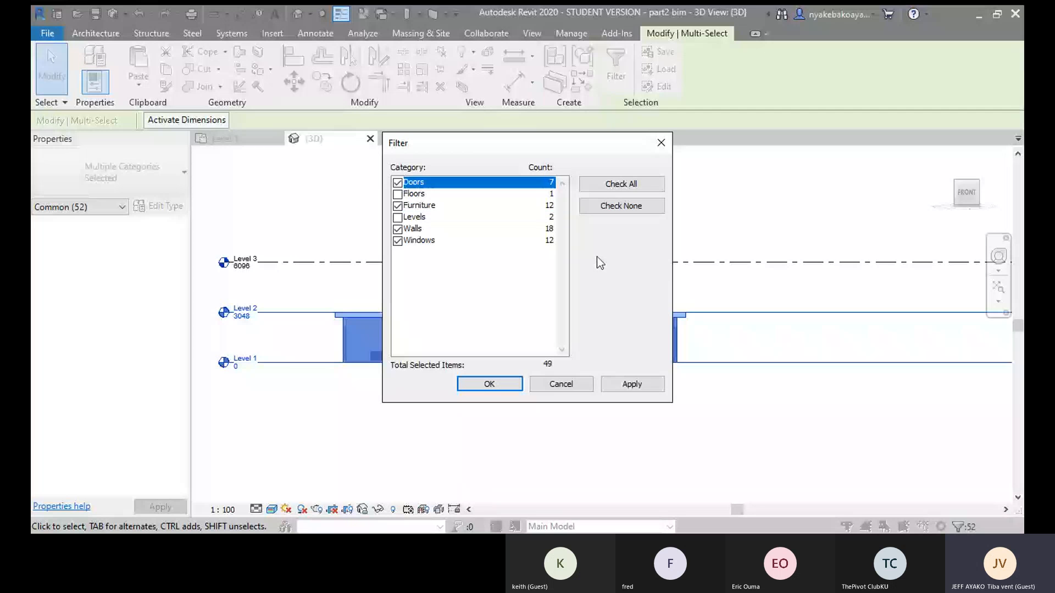
pyautogui.click(634, 386)
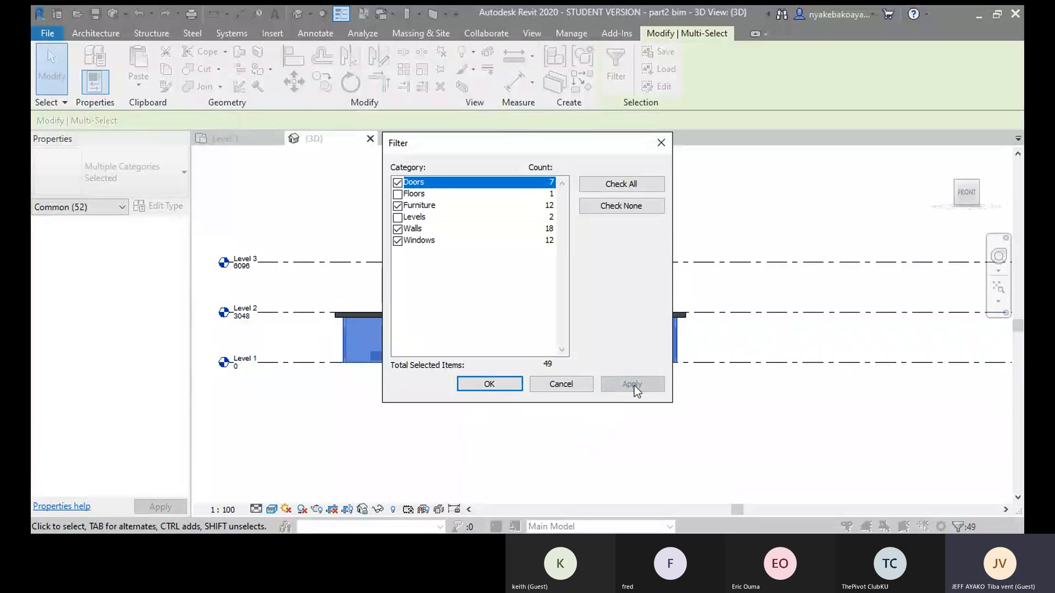
pyautogui.click(489, 384)
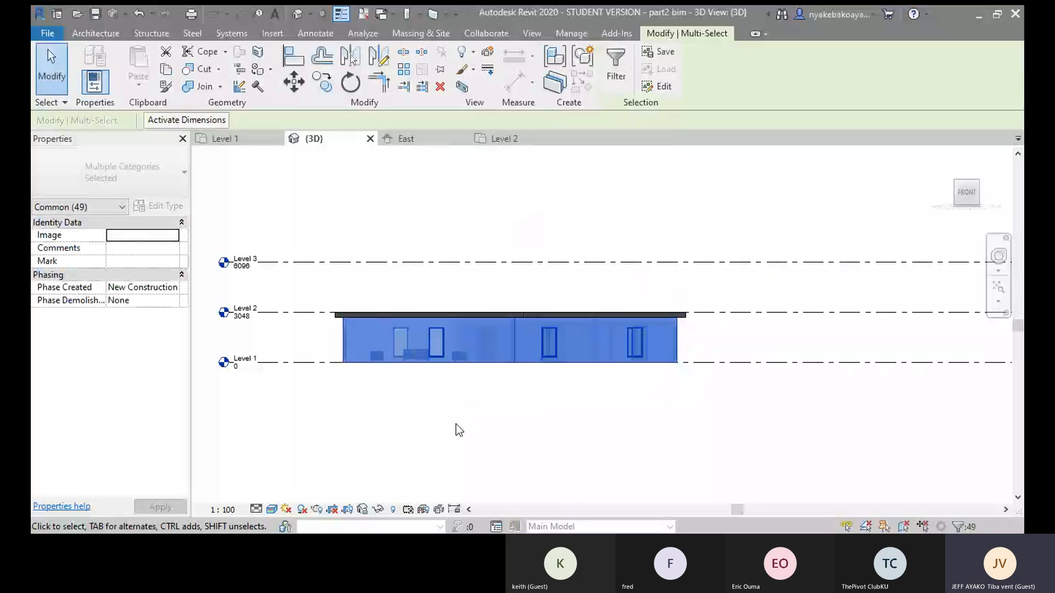
pyautogui.scroll(1, 589, 299)
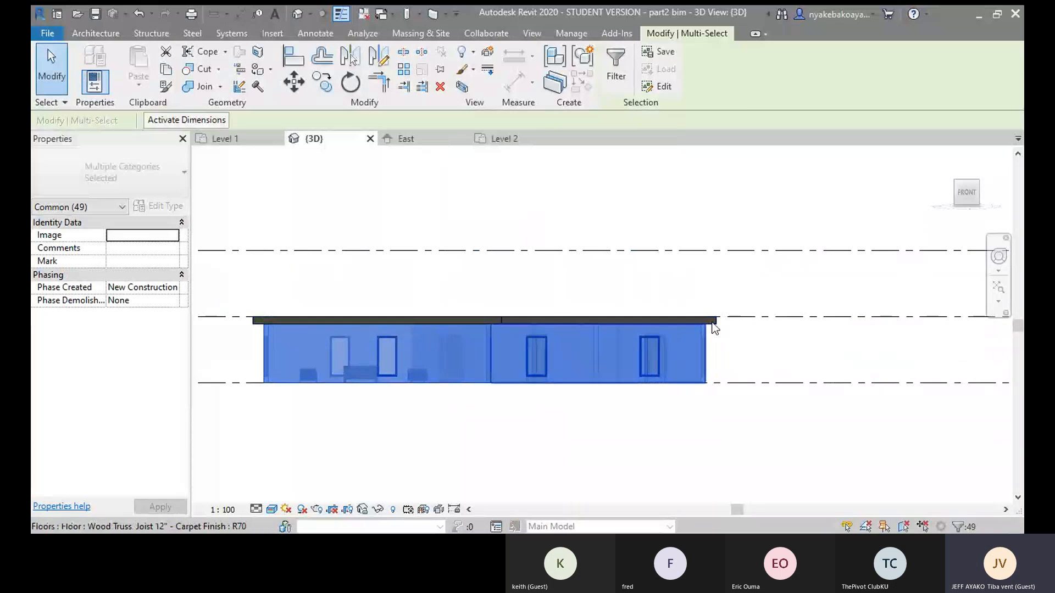
# - Copy the selected walls, doors, windows and furniture to the clipboard and paste them aligned to Level 2
pyautogui.scroll(1, 733, 331)
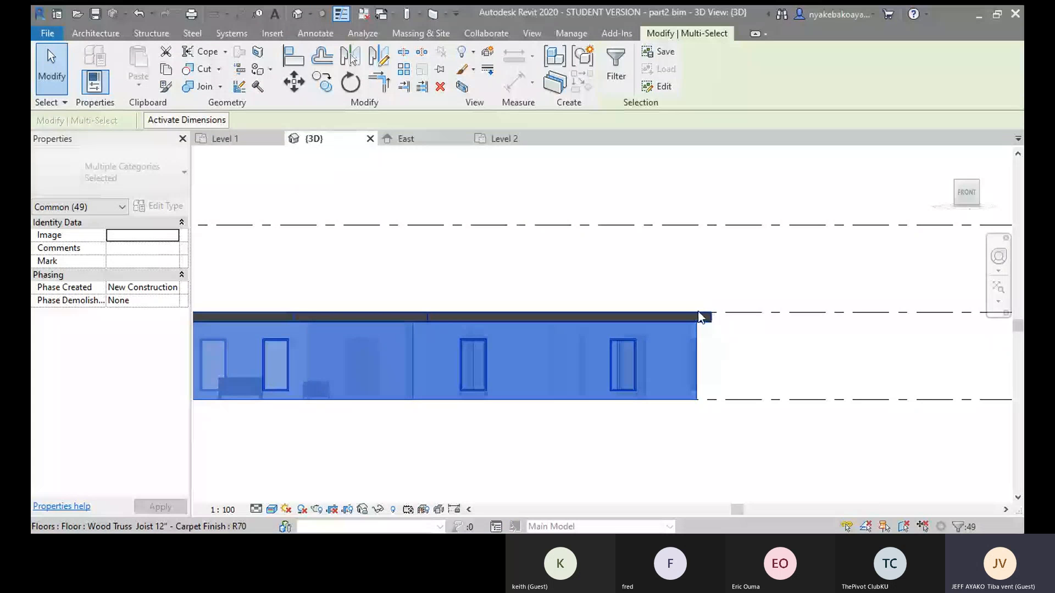
pyautogui.scroll(-1, 707, 323)
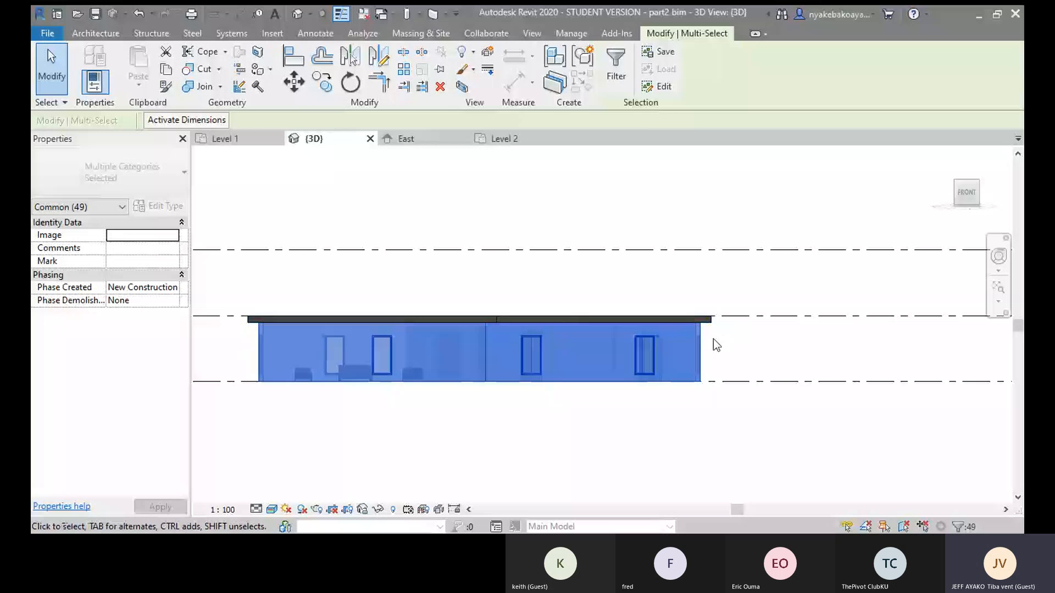
pyautogui.moveTo(713, 339); pyautogui.dragTo(746, 339, button='middle')
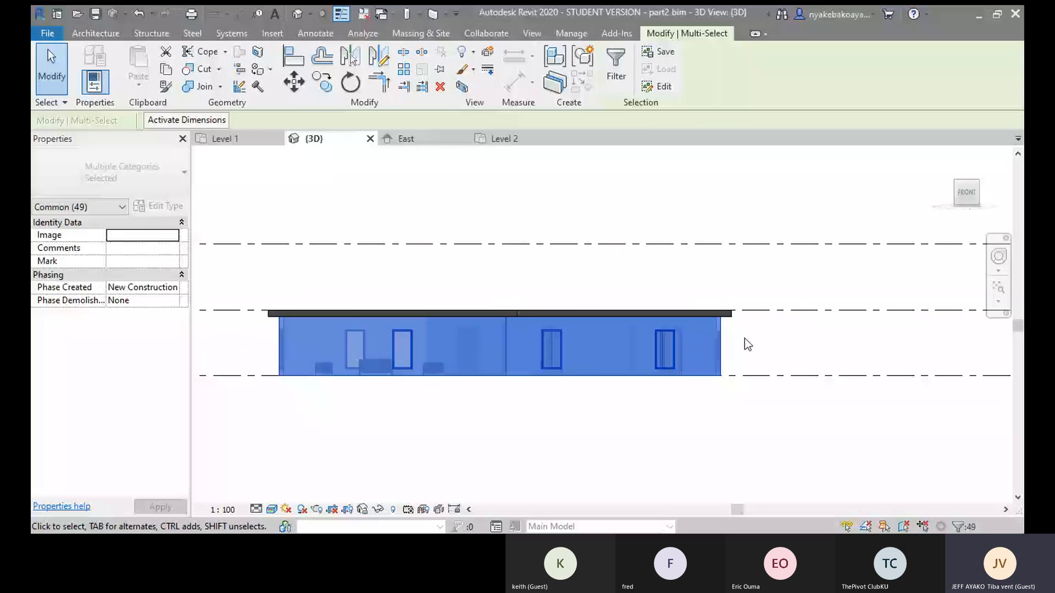
pyautogui.moveTo(744, 339); pyautogui.dragTo(756, 321, button='middle')
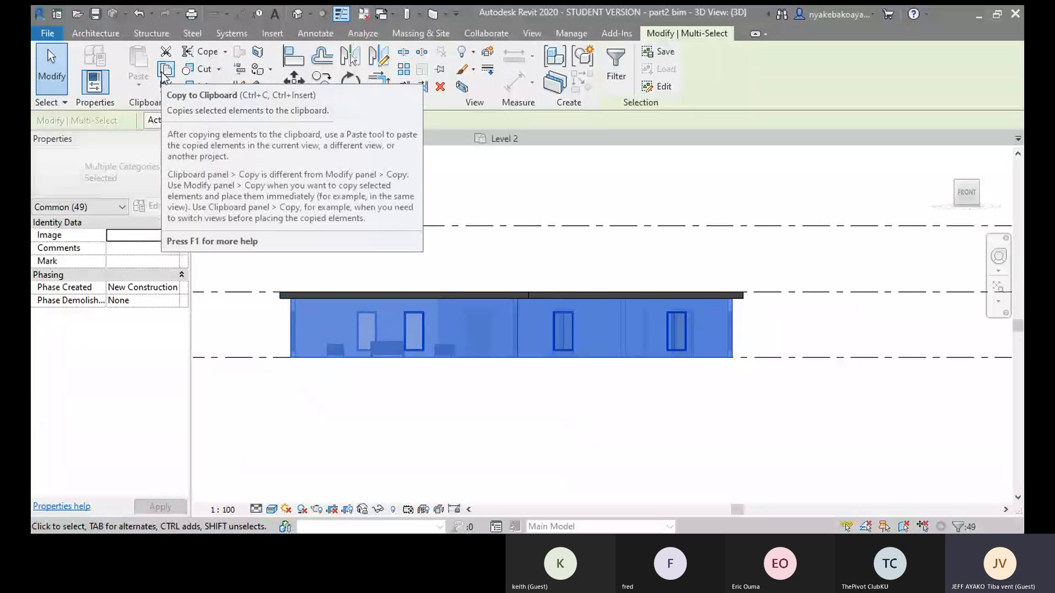
pyautogui.click(165, 70)
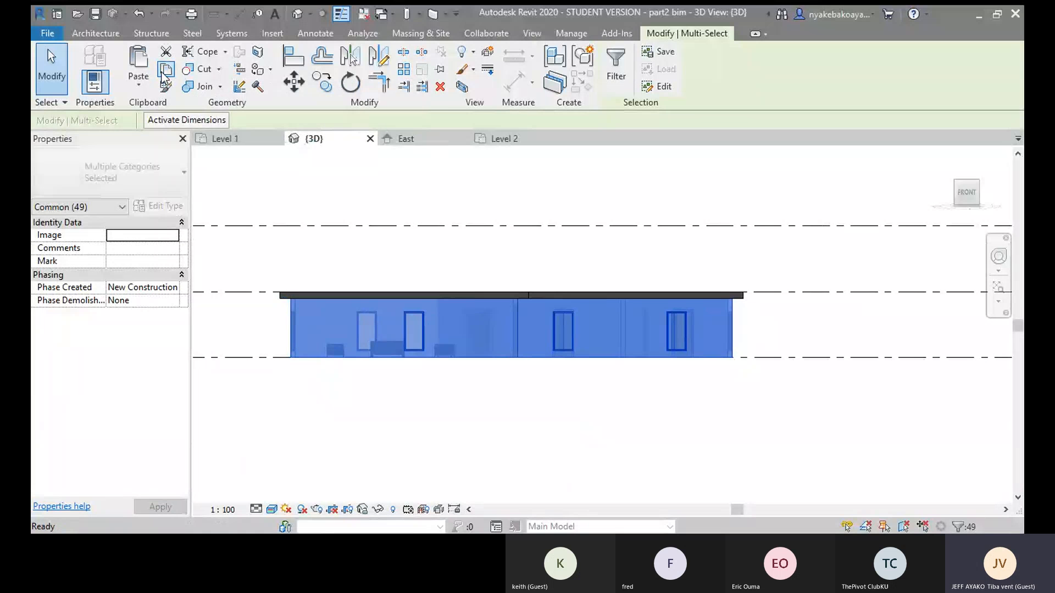
pyautogui.click(145, 86)
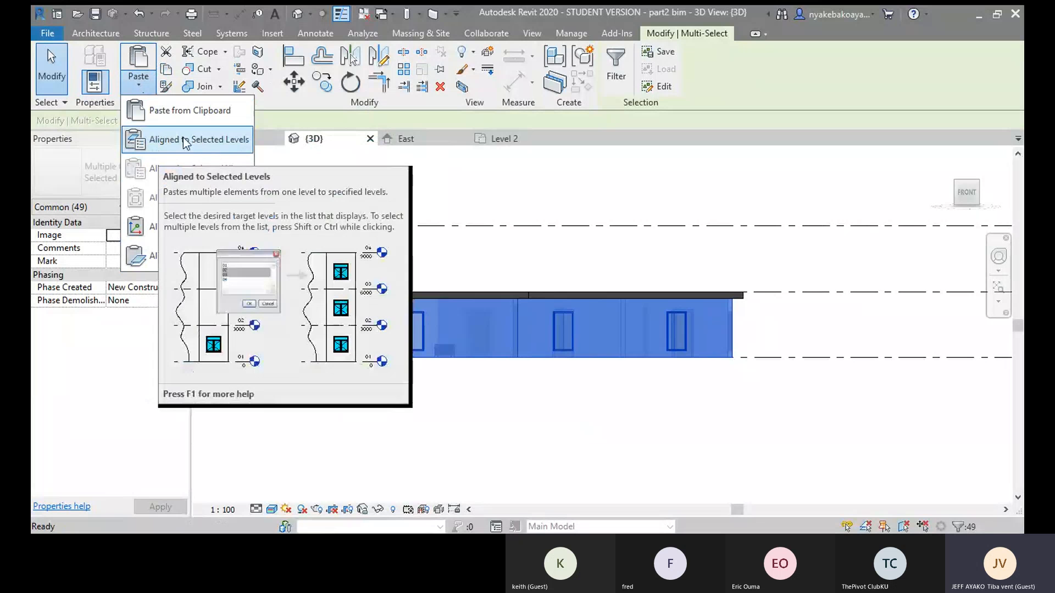
pyautogui.click(173, 141)
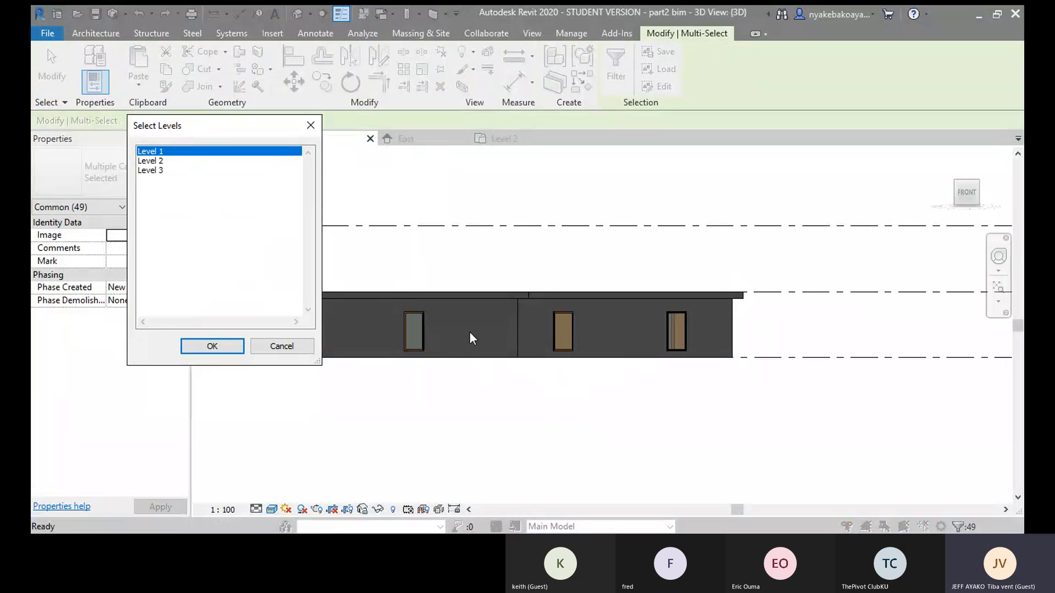
pyautogui.click(157, 162)
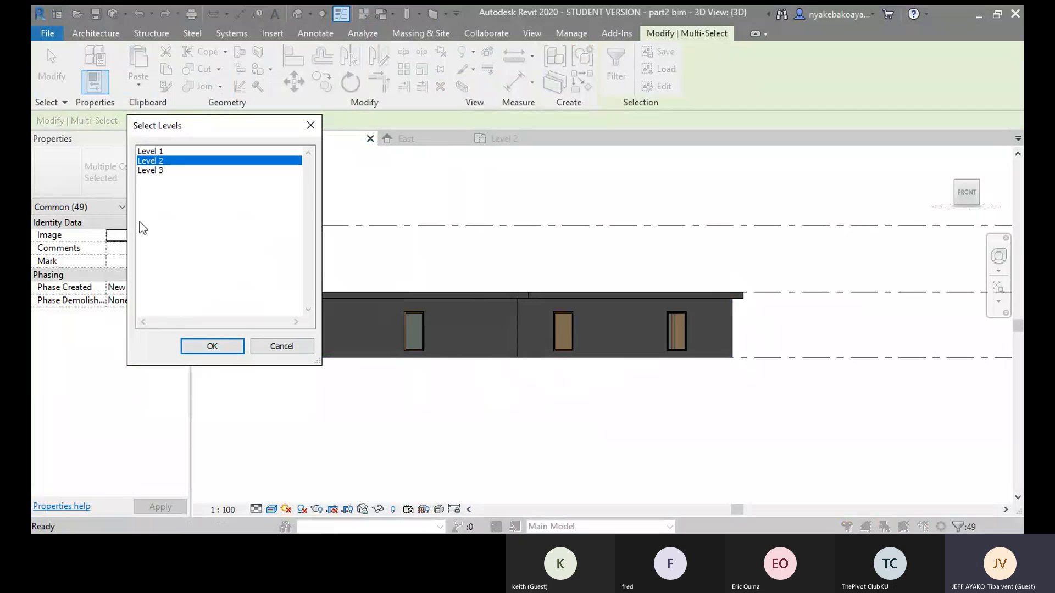
pyautogui.click(211, 346)
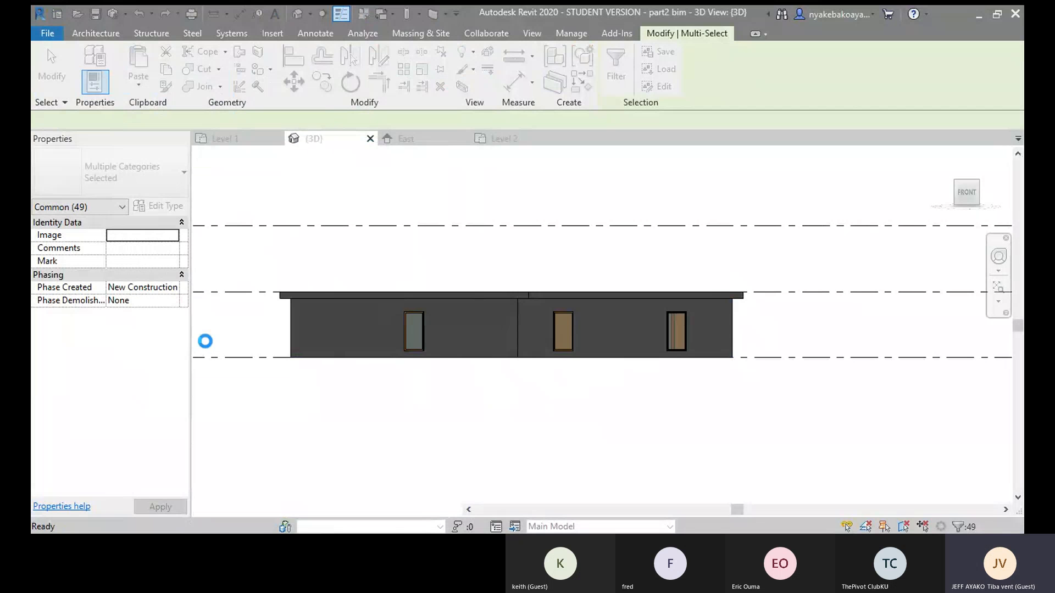
pyautogui.click(546, 434)
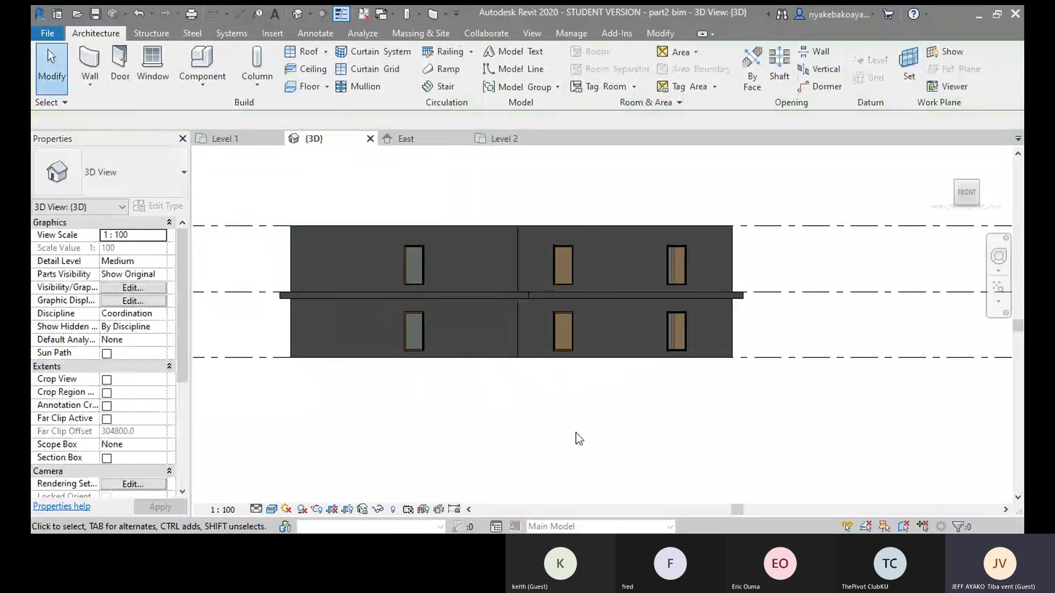
# - Examine the two-storey building from an angled 3D view, checking the upper-storey walls, openings and furniture
pyautogui.click(947, 161)
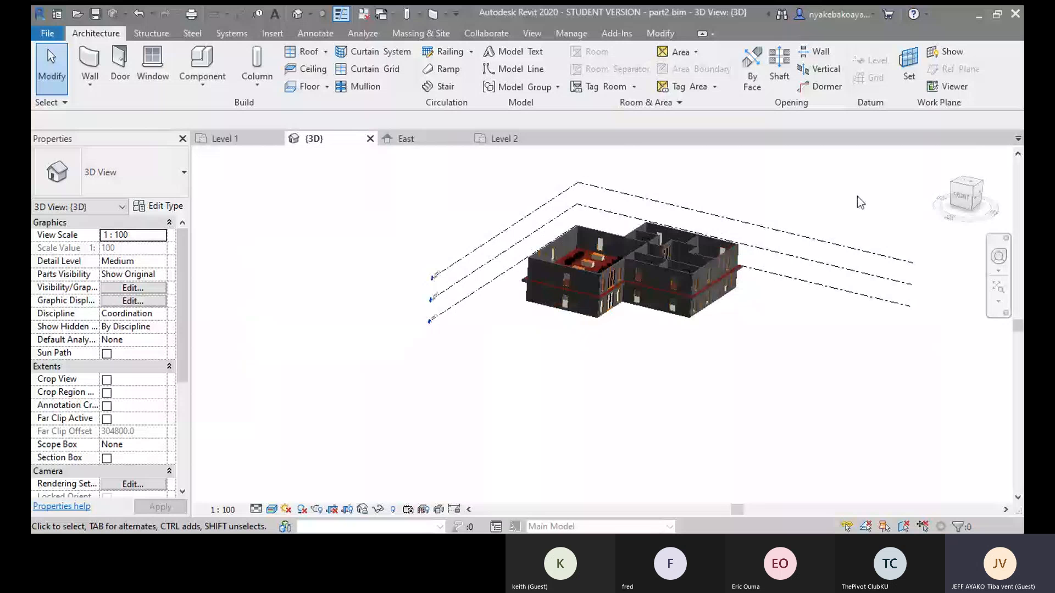
pyautogui.keyDown('shift'); pyautogui.moveTo(860, 202); pyautogui.dragTo(831, 212, button='middle'); pyautogui.keyUp('shift')
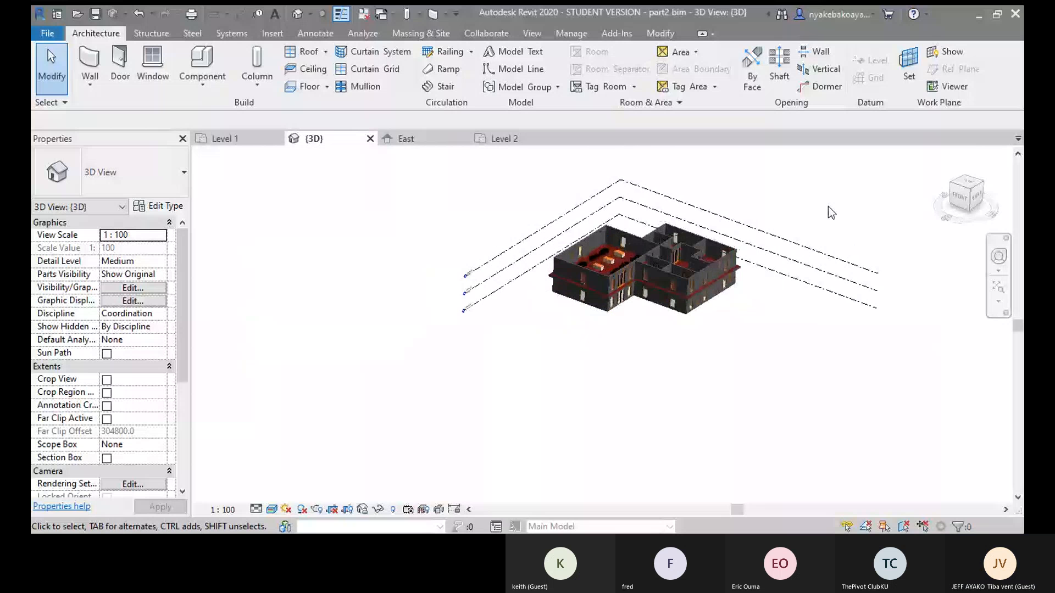
pyautogui.scroll(2, 719, 214)
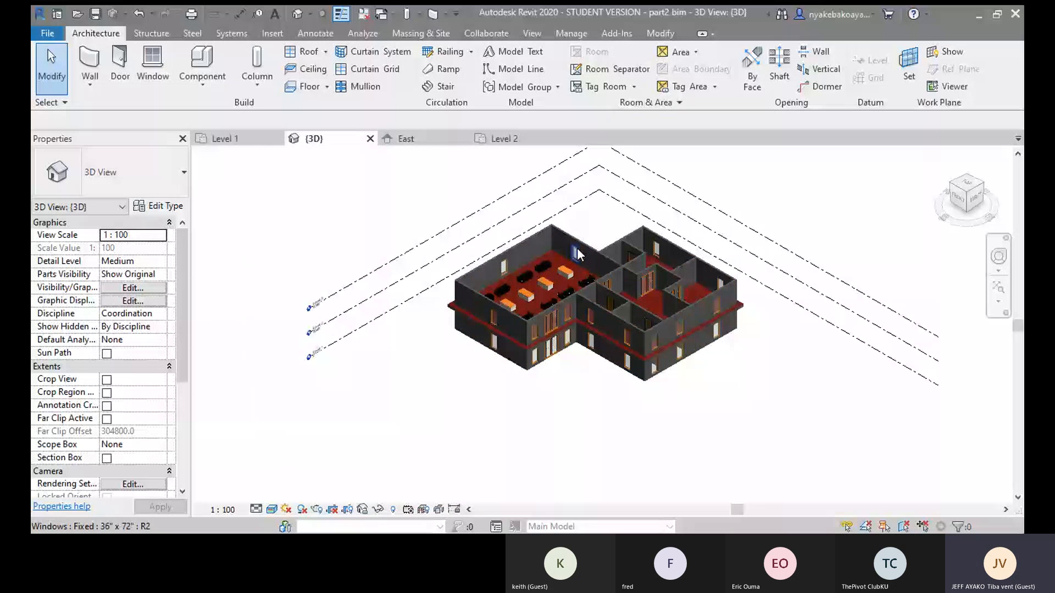
pyautogui.scroll(2, 577, 249)
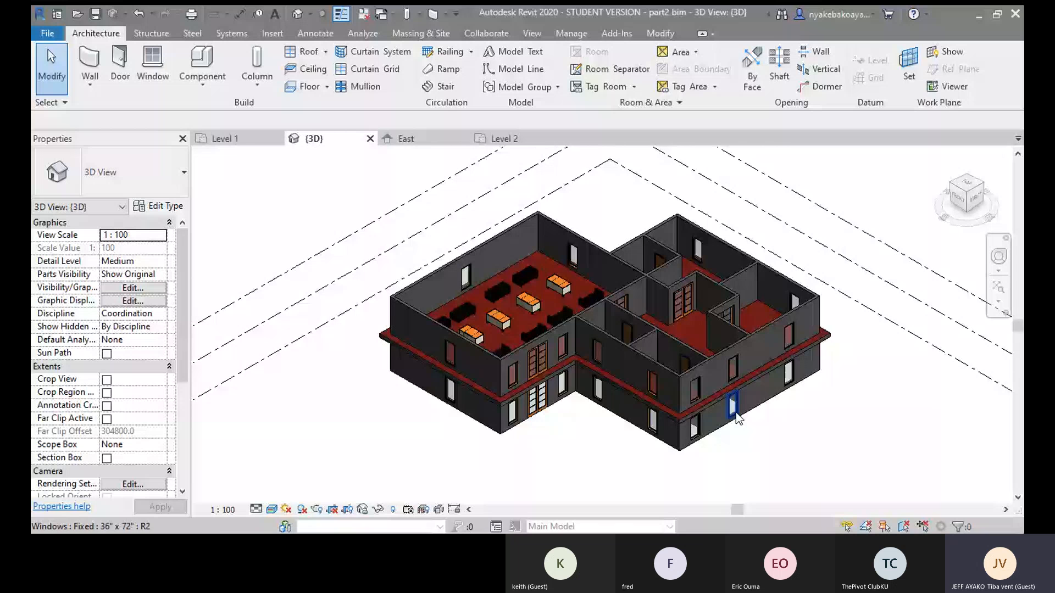
pyautogui.moveTo(737, 417); pyautogui.dragTo(668, 406, button='middle')
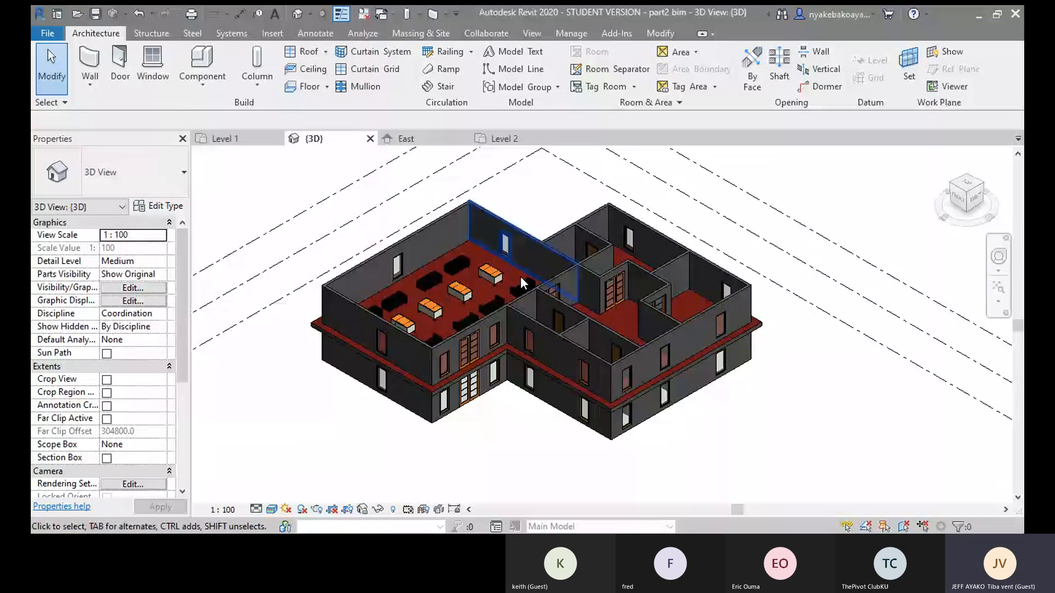
pyautogui.moveTo(520, 277); pyautogui.dragTo(471, 334, button='middle')
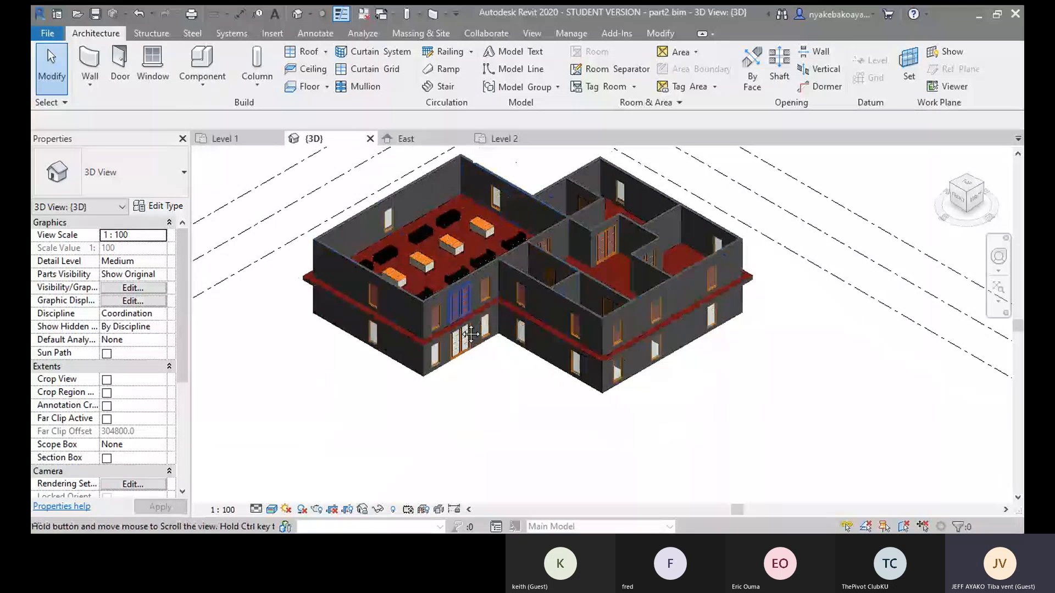
pyautogui.scroll(2, 599, 327)
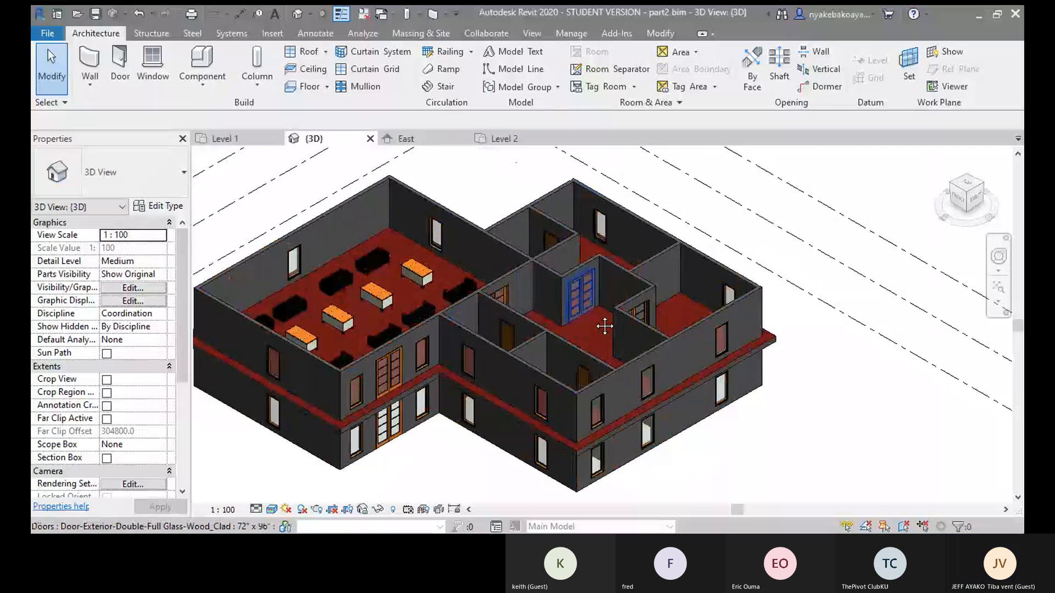
pyautogui.moveTo(604, 326); pyautogui.dragTo(624, 291, button='middle')
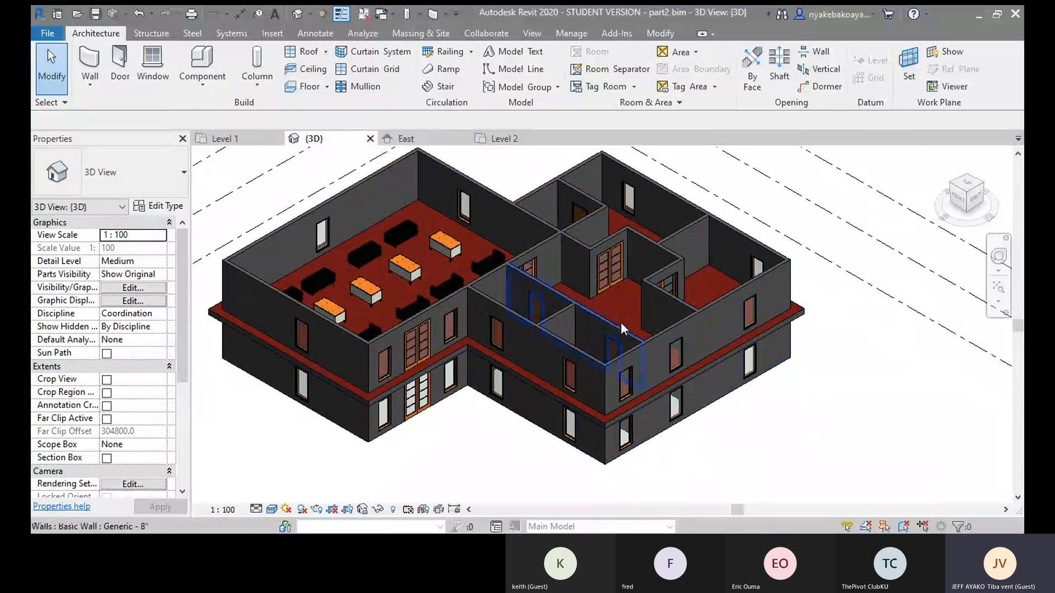
pyautogui.scroll(2, 625, 311)
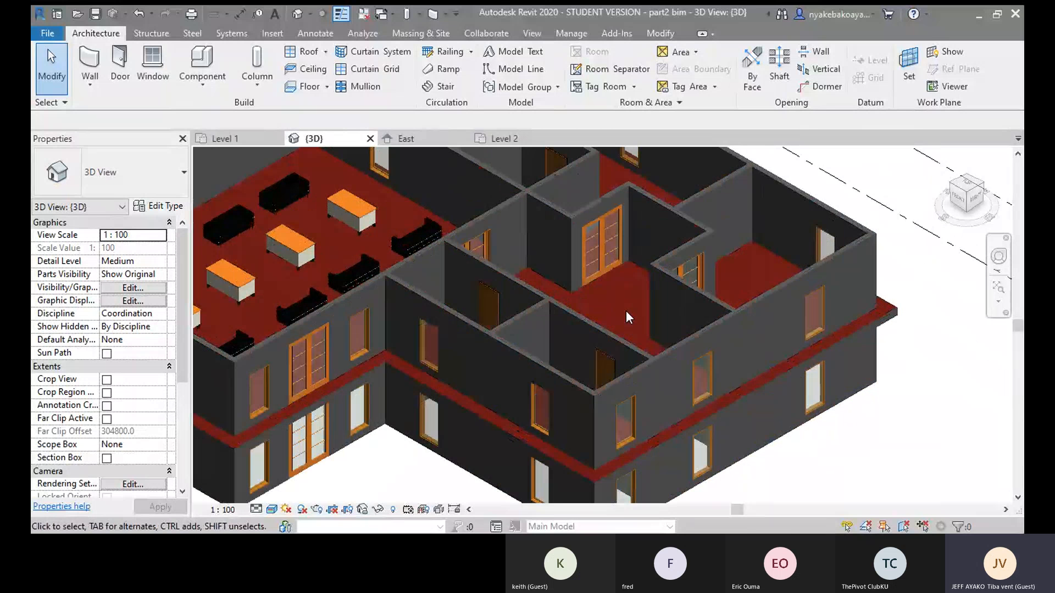
pyautogui.scroll(-3, 627, 313)
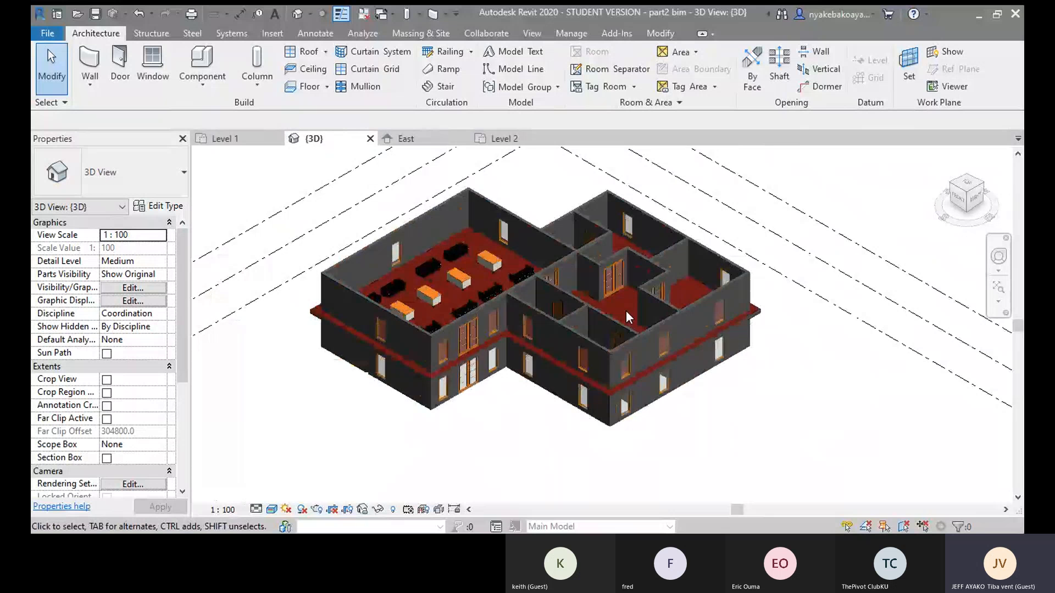
pyautogui.scroll(2, 626, 311)
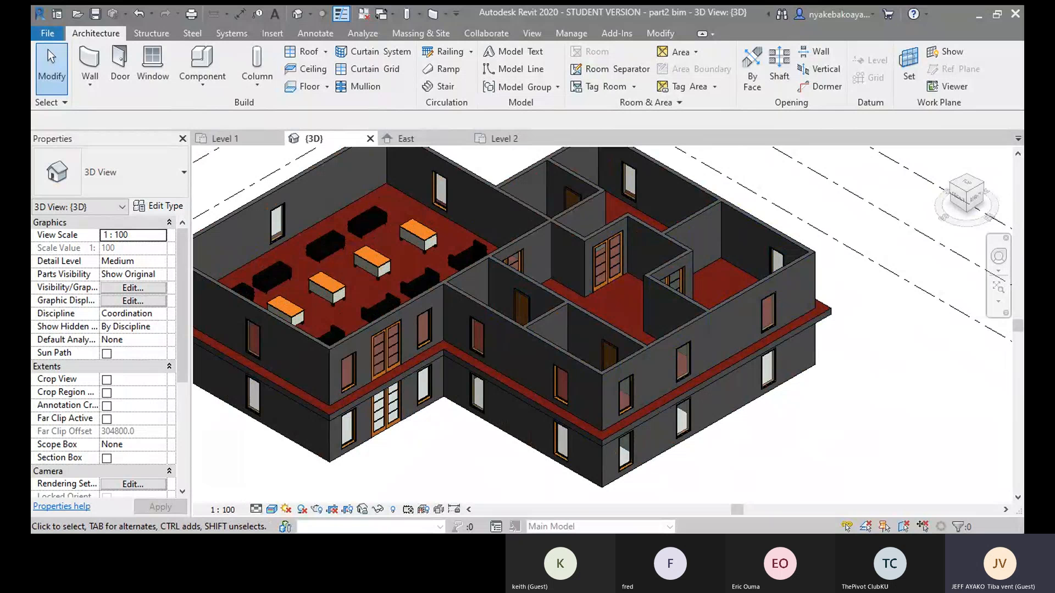
# - In the Level 1 floor plan, start a stair run using the Cast-In-Place Monolithic Stair type
pyautogui.click(223, 139)
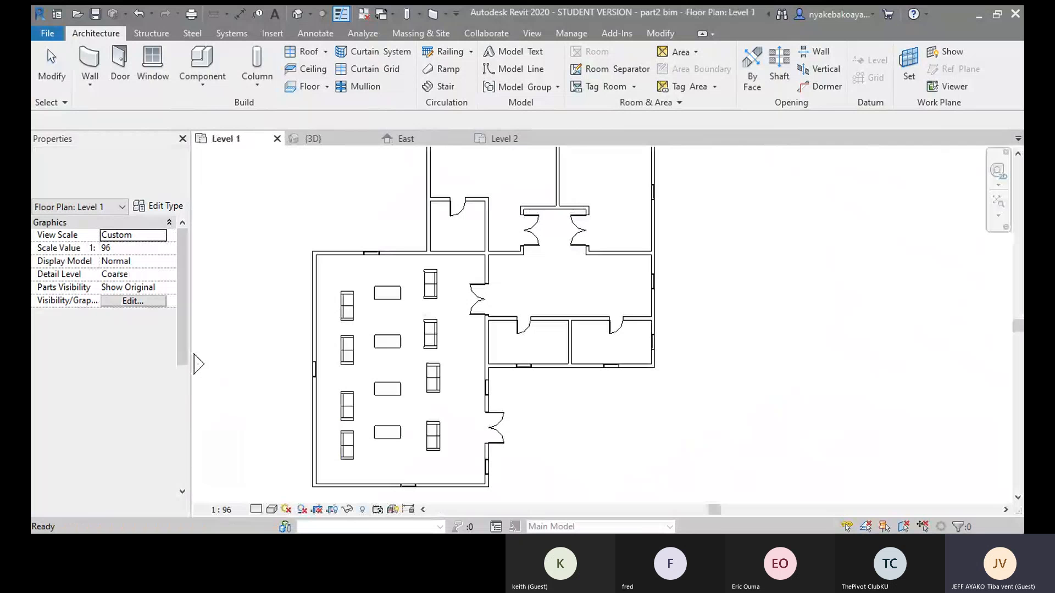
pyautogui.scroll(1, 624, 294)
pyautogui.moveTo(636, 302); pyautogui.dragTo(555, 317, button='middle')
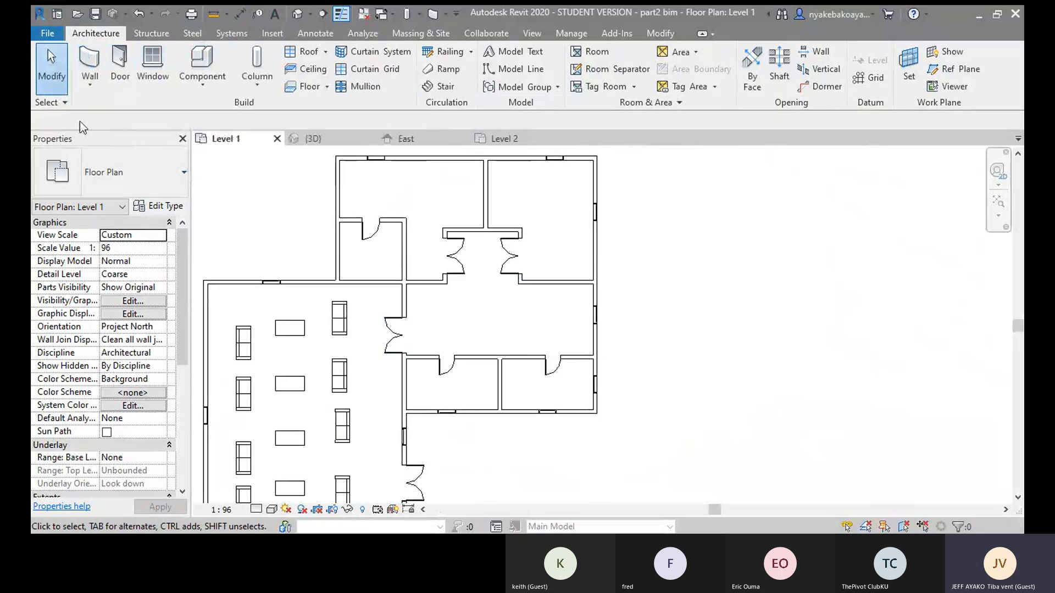
pyautogui.click(445, 87)
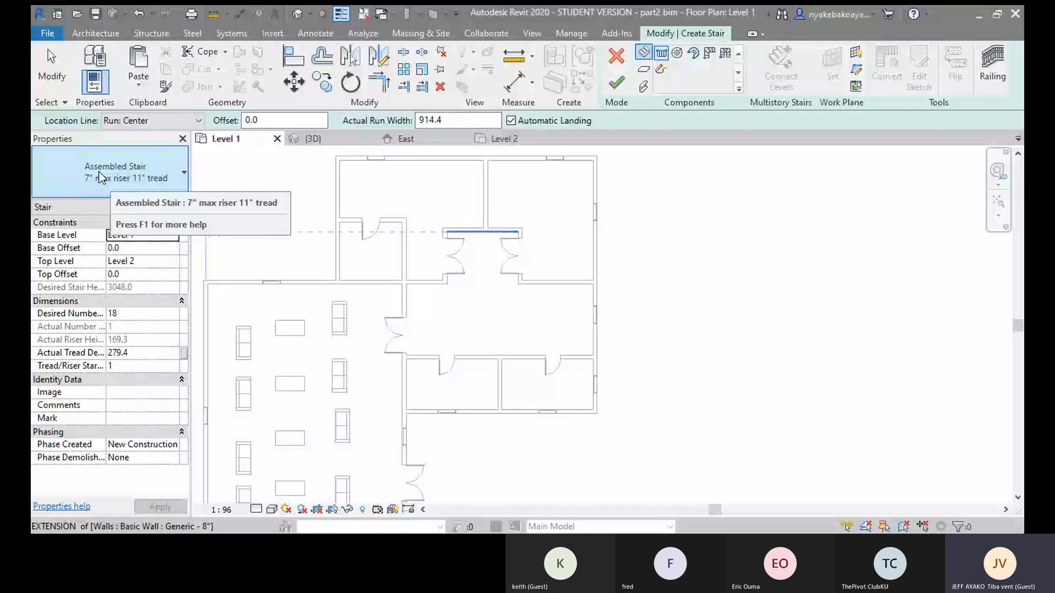
pyautogui.click(137, 173)
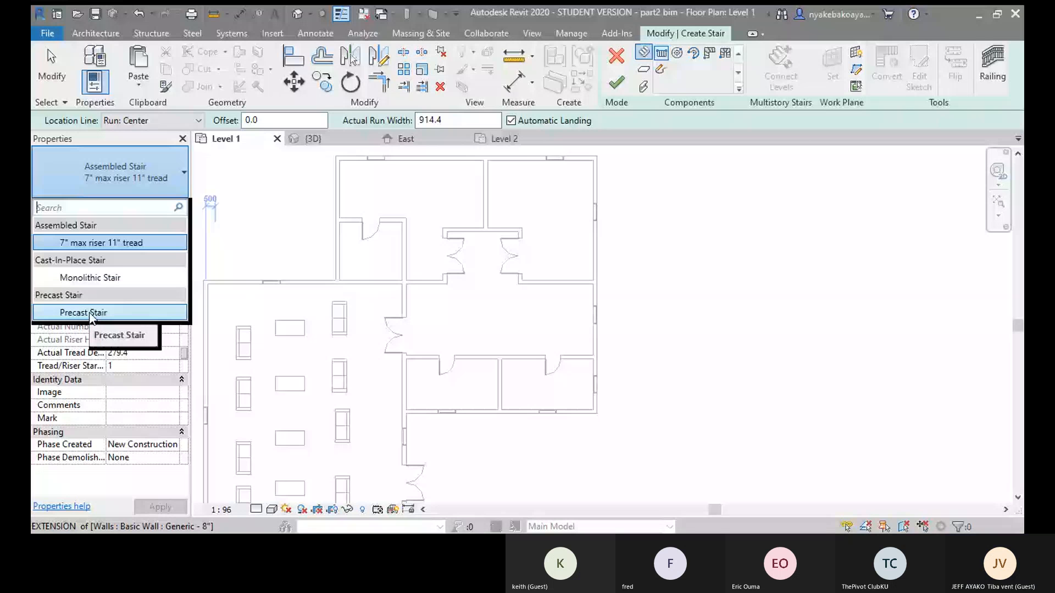
pyautogui.click(94, 278)
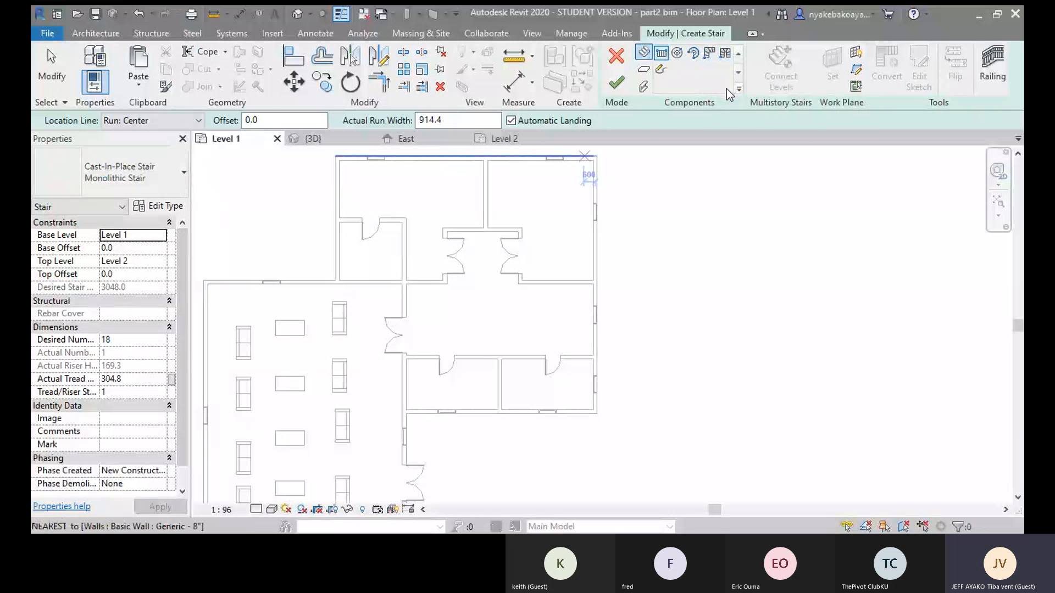
pyautogui.click(644, 52)
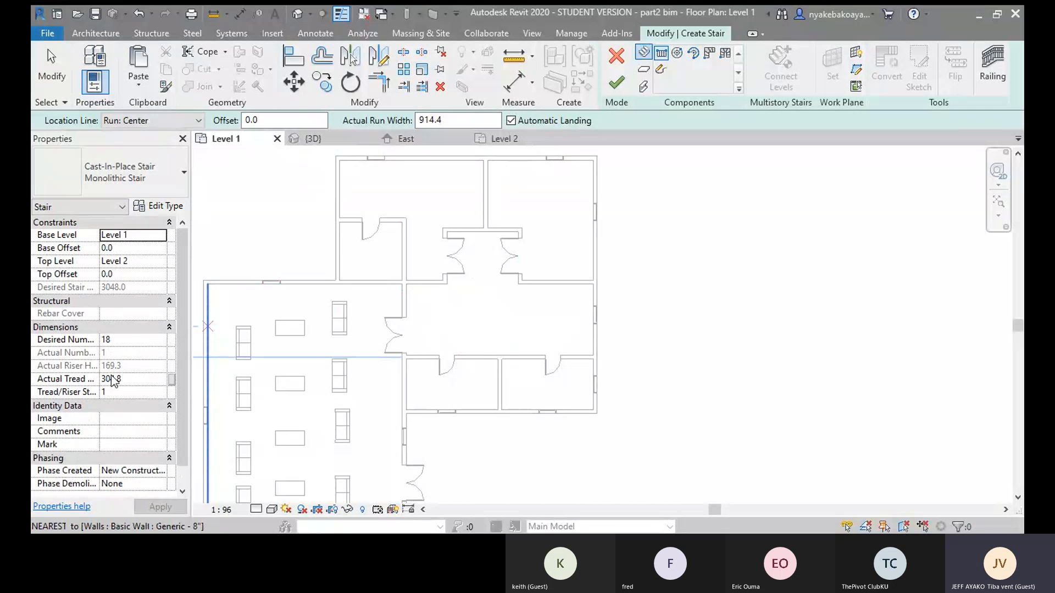
# - Open the stair's desired number of risers for editing
pyautogui.scroll(-1, 112, 380)
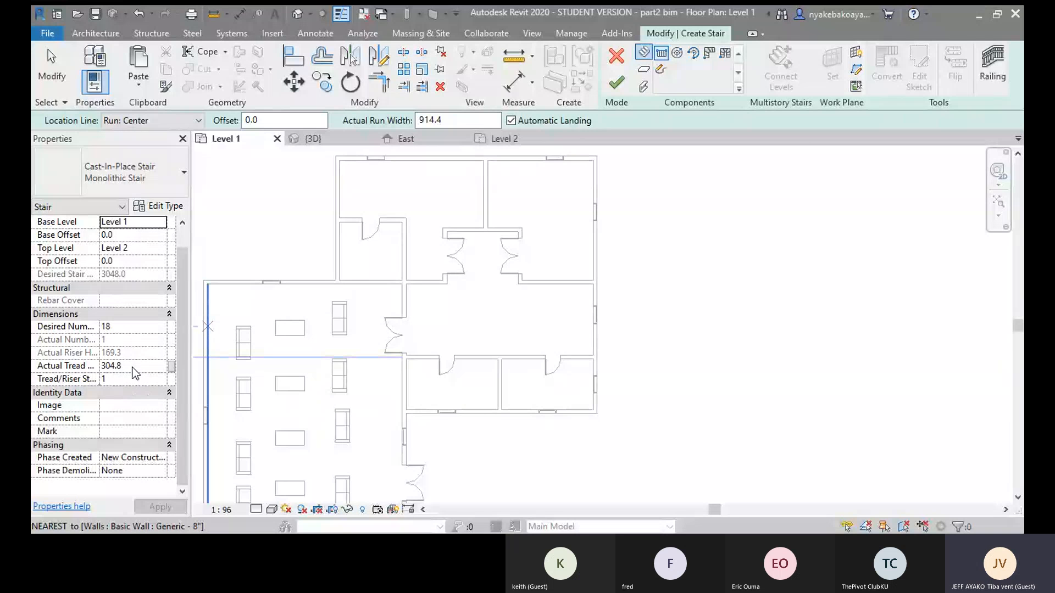
pyautogui.click(115, 328)
pyautogui.moveTo(112, 328); pyautogui.dragTo(49, 332)
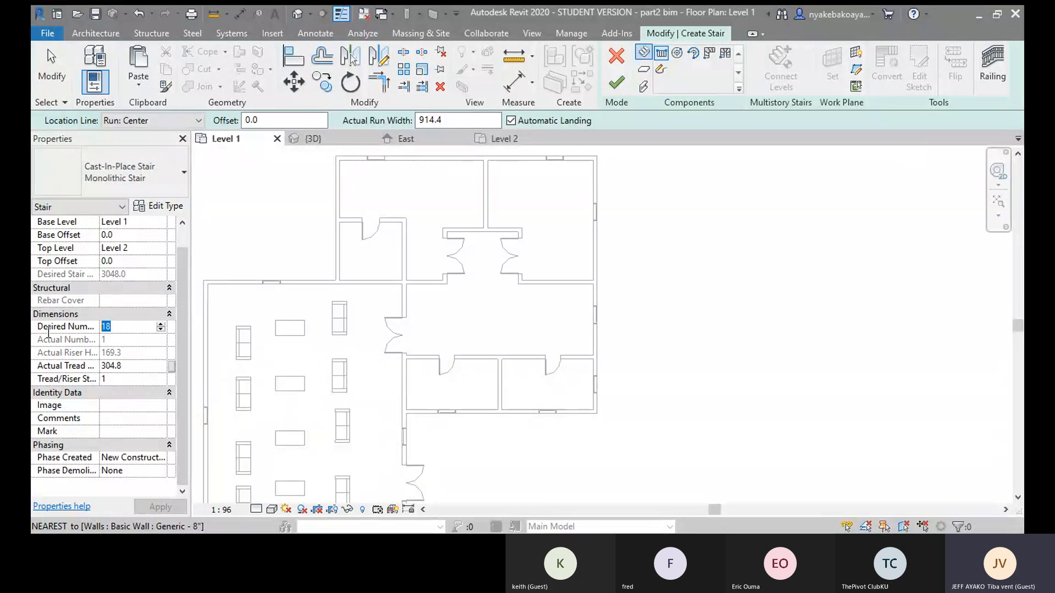
# - Try 20 as the stair's desired number of risers, and set it back to 18
pyautogui.write('20')
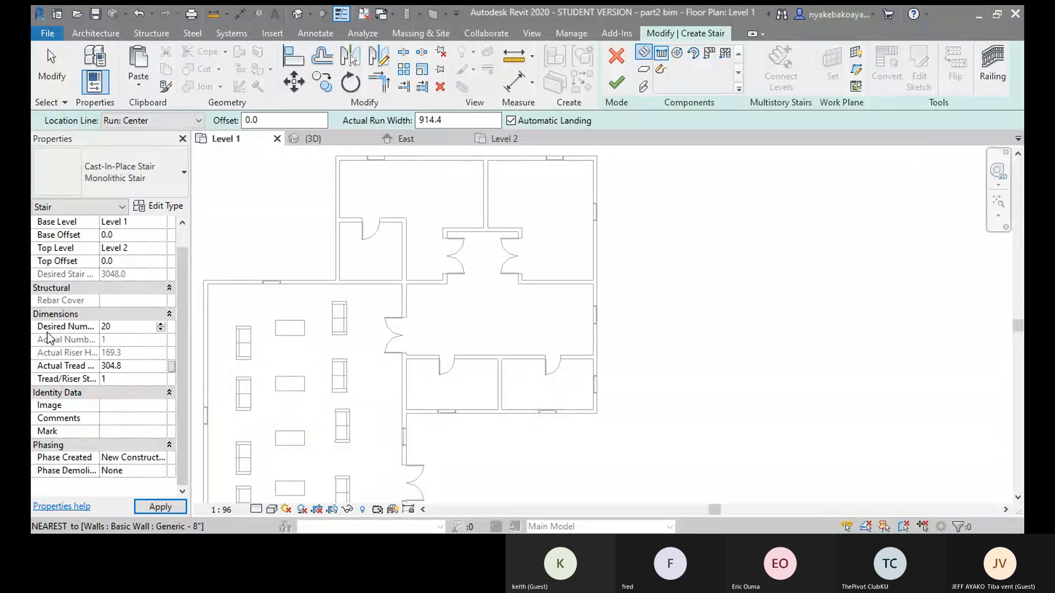
pyautogui.press('Return')
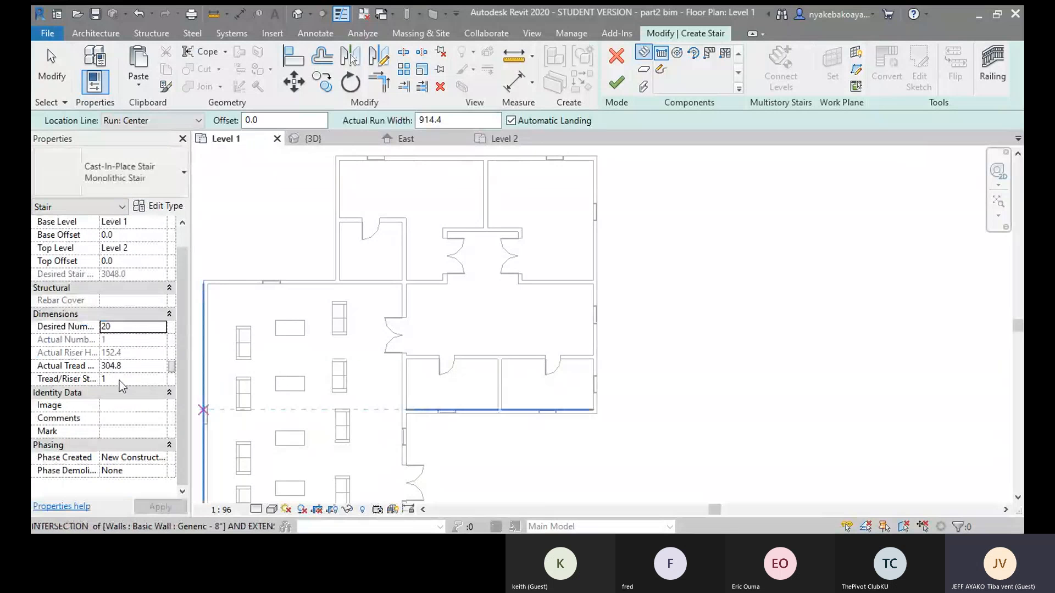
pyautogui.click(120, 326)
pyautogui.press('BackSpace')
pyautogui.press('BackSpace')
pyautogui.write('18')
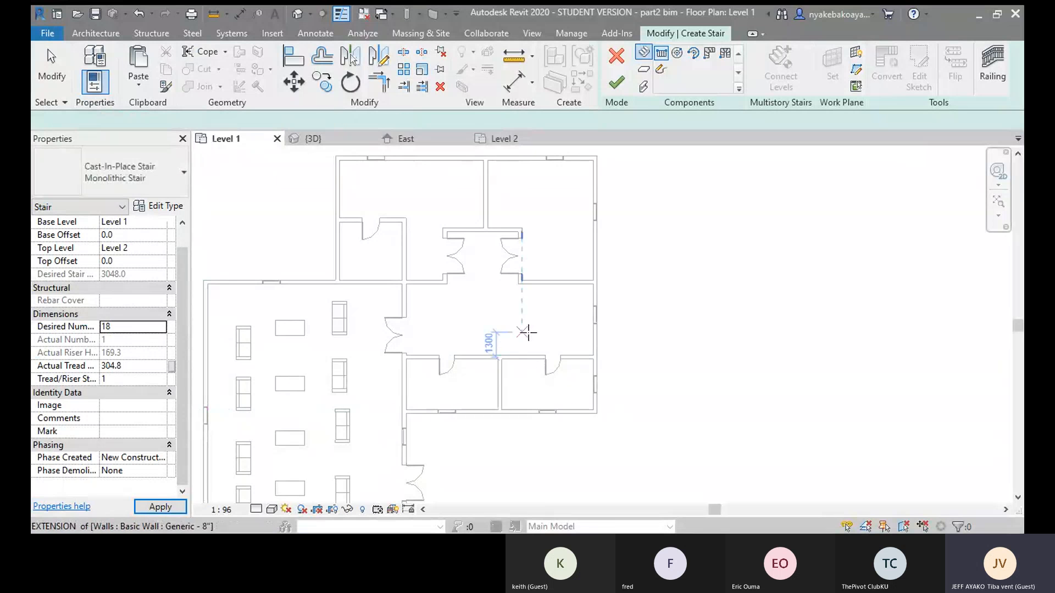
# - Create a U-shaped stair in the hall from two parallel 9-riser runs, the first about 2438 mm long, joined by an automatic landing
pyautogui.moveTo(525, 306); pyautogui.dragTo(513, 299, button='middle')
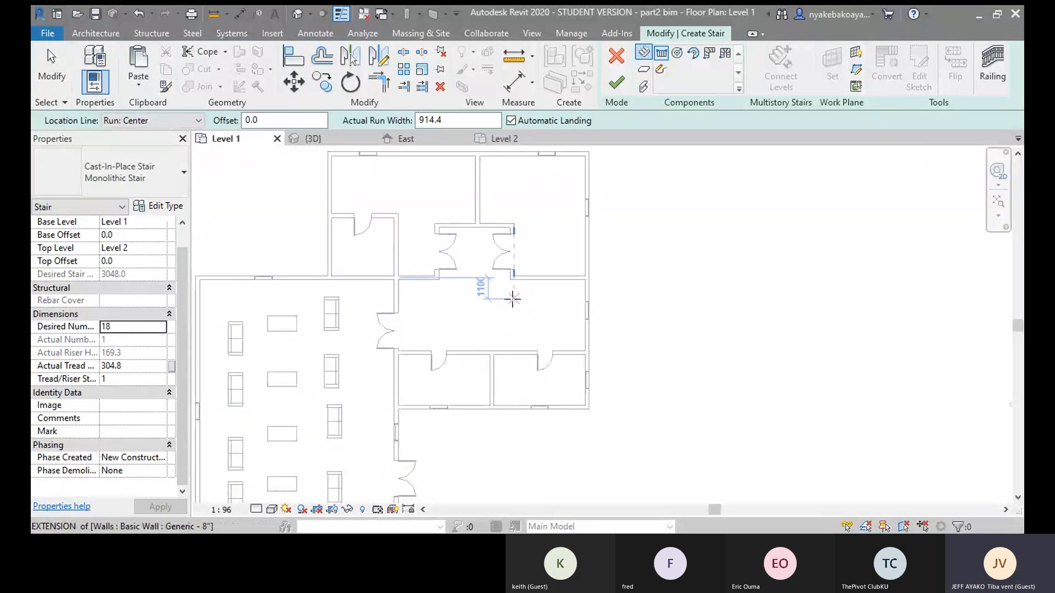
pyautogui.scroll(3, 513, 299)
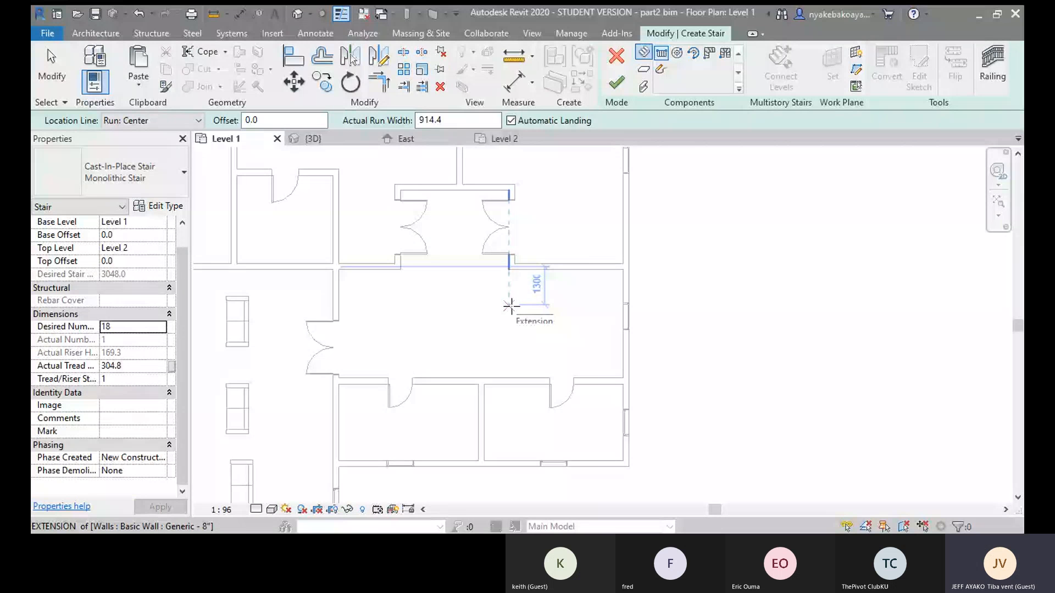
pyautogui.click(510, 306)
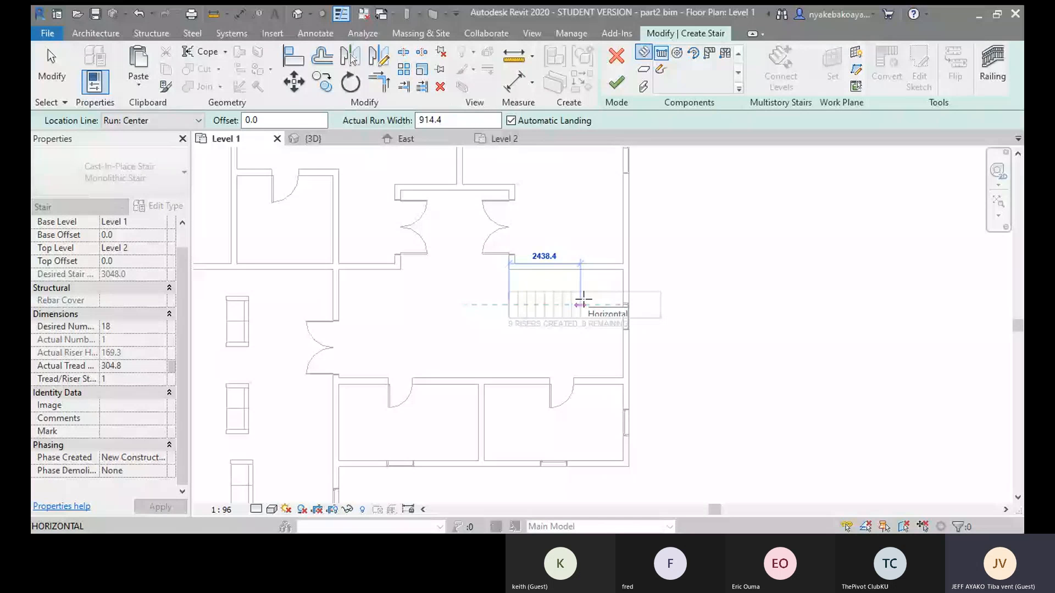
pyautogui.click(583, 302)
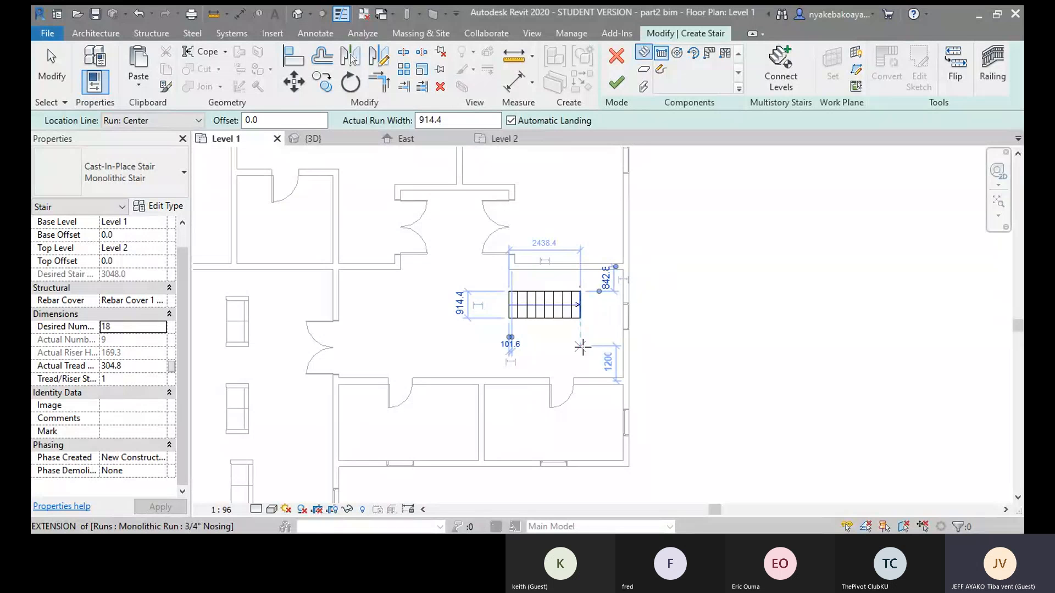
pyautogui.click(583, 347)
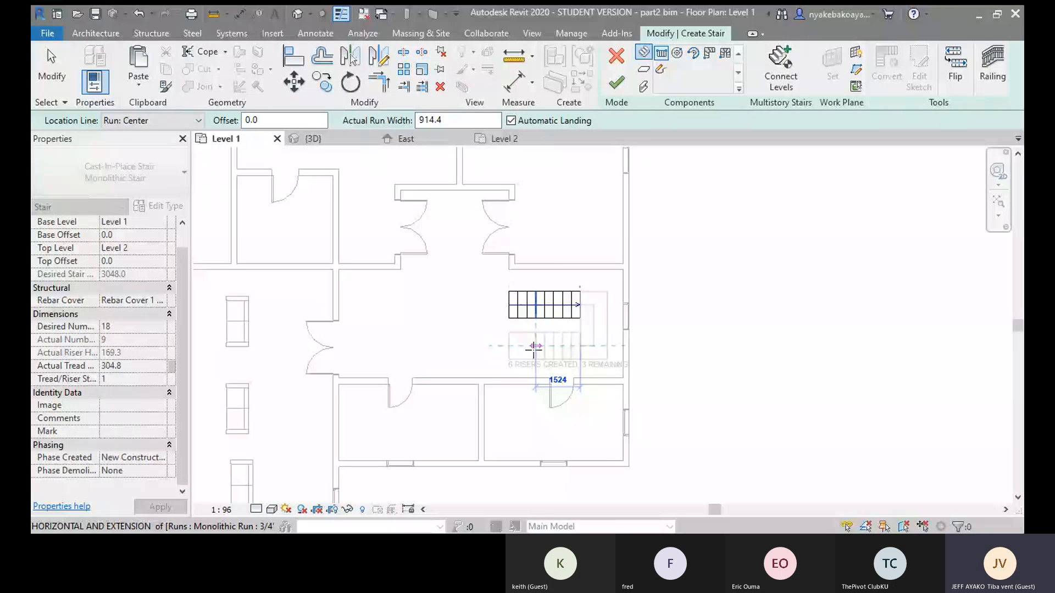
pyautogui.click(496, 346)
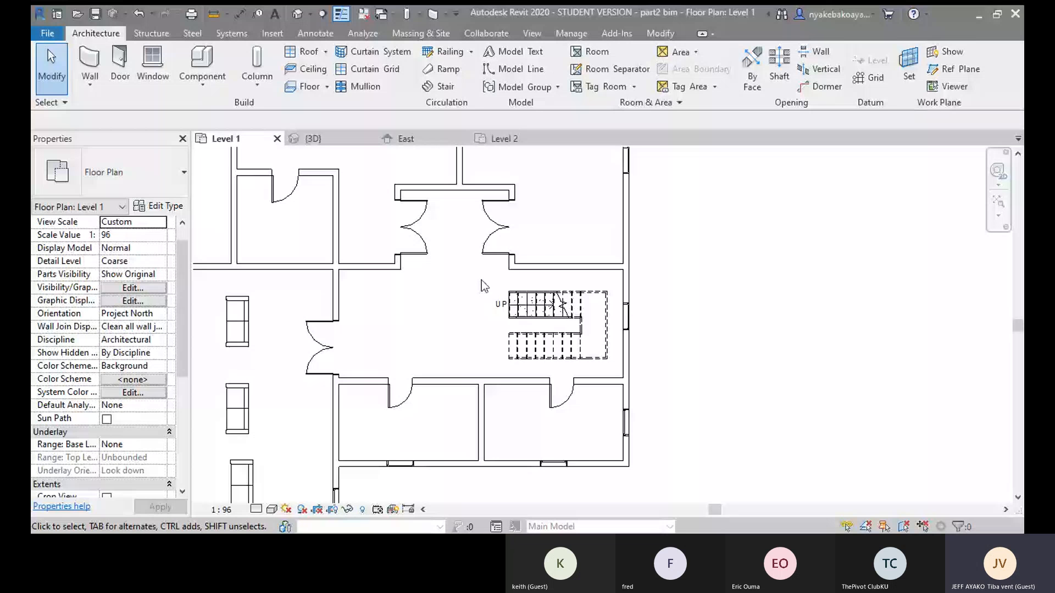
# - Align the outer edge of the stair's first run with the inner face of the hall's upper wall
pyautogui.scroll(2, 550, 283)
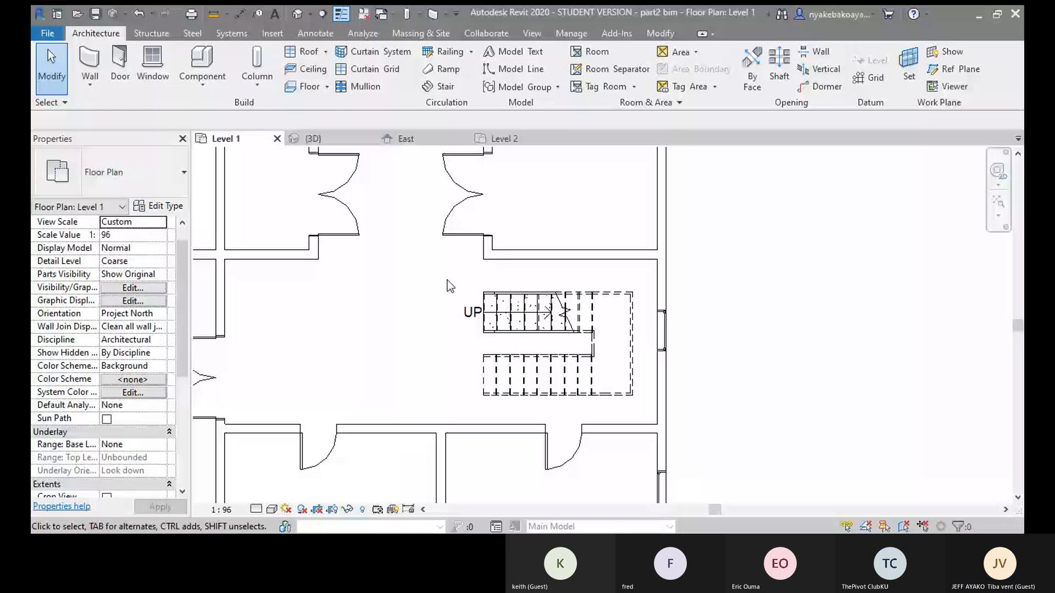
pyautogui.click(660, 33)
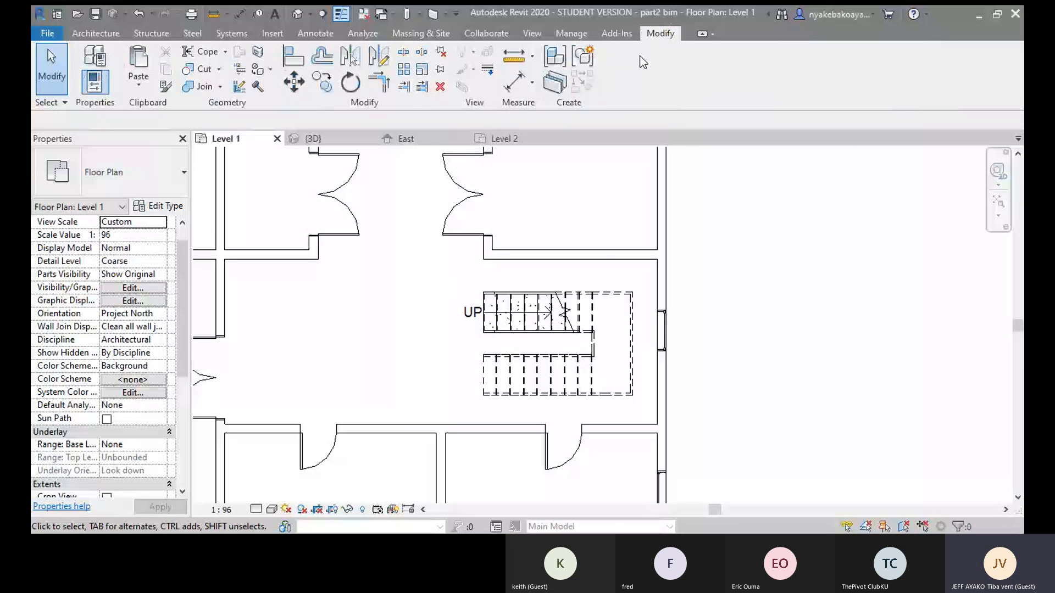
pyautogui.click(294, 57)
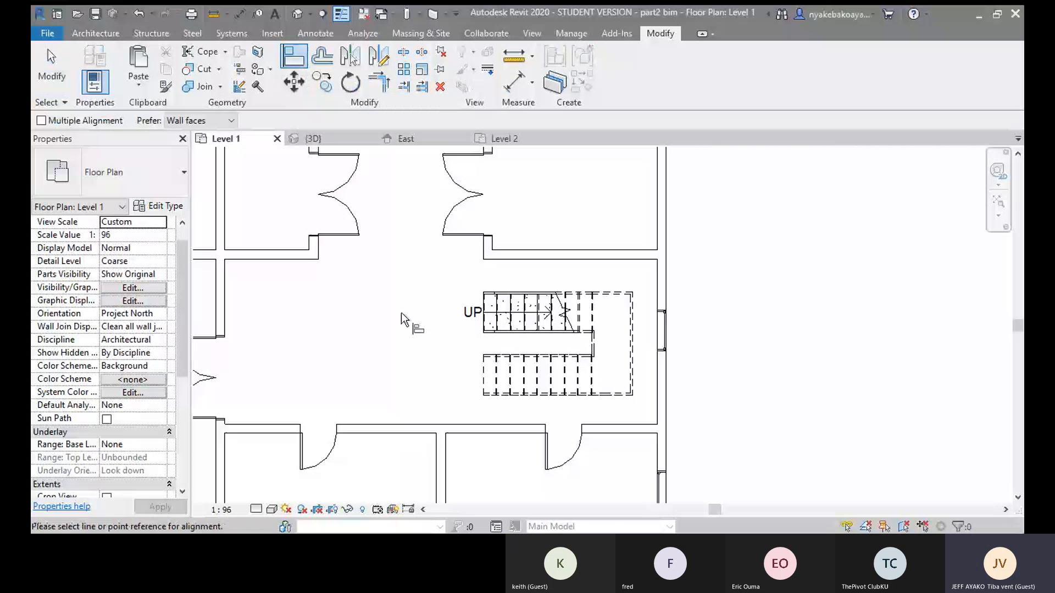
pyautogui.scroll(2, 415, 266)
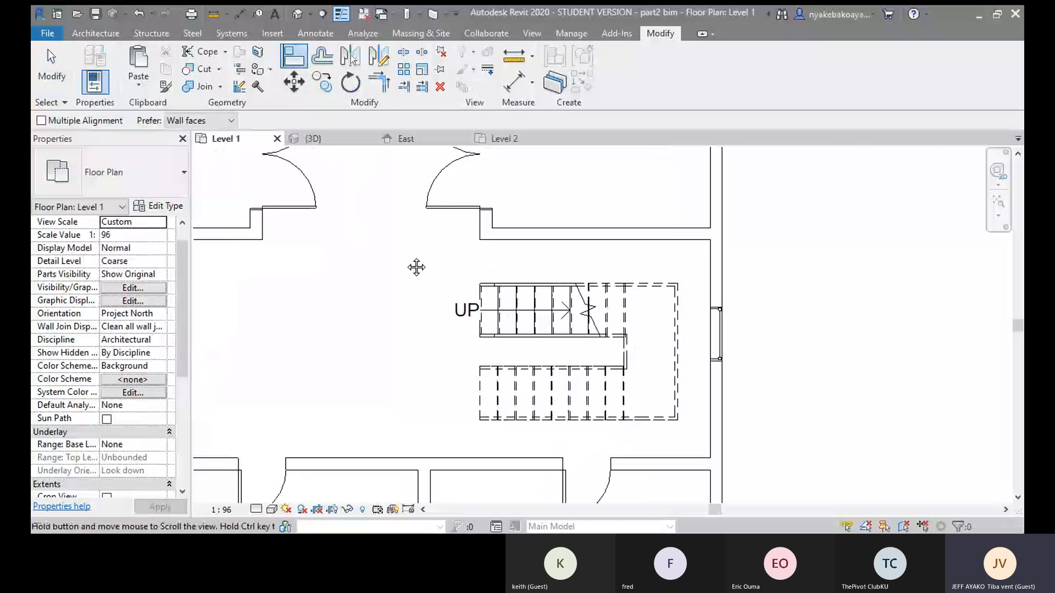
pyautogui.click(618, 240)
pyautogui.scroll(2, 477, 277)
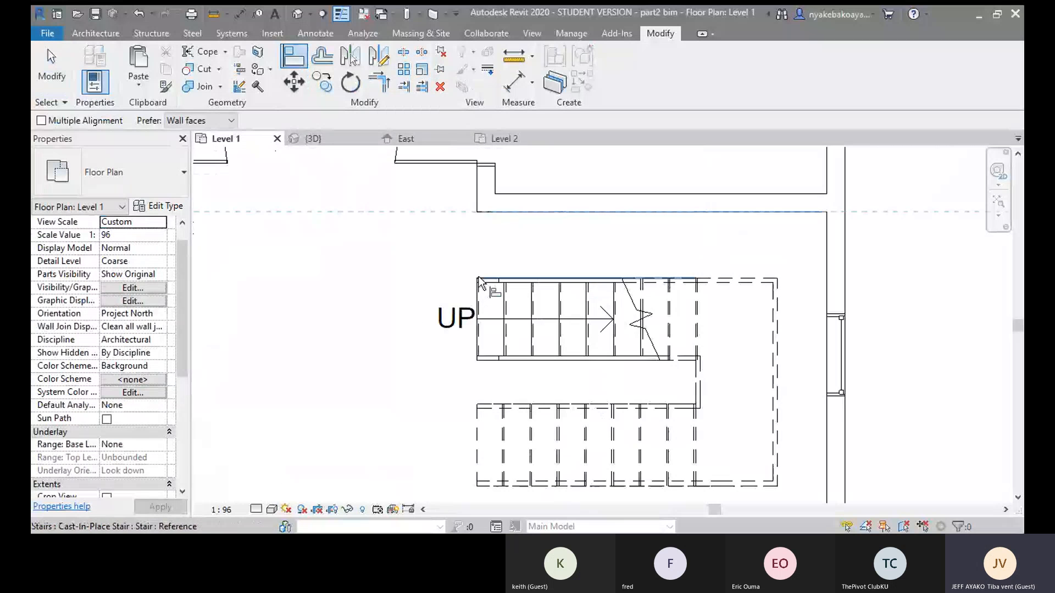
pyautogui.click(512, 281)
pyautogui.scroll(-2, 446, 274)
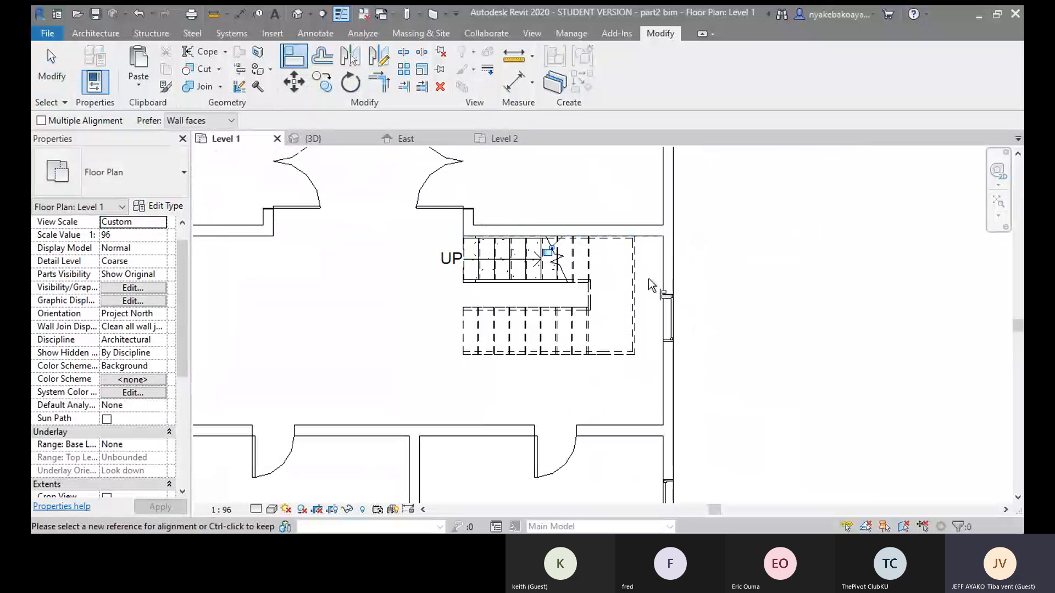
# - Align the outer edge of the stair landing with the inner face of the exterior wall beside it, and end the Align command
pyautogui.scroll(2, 649, 278)
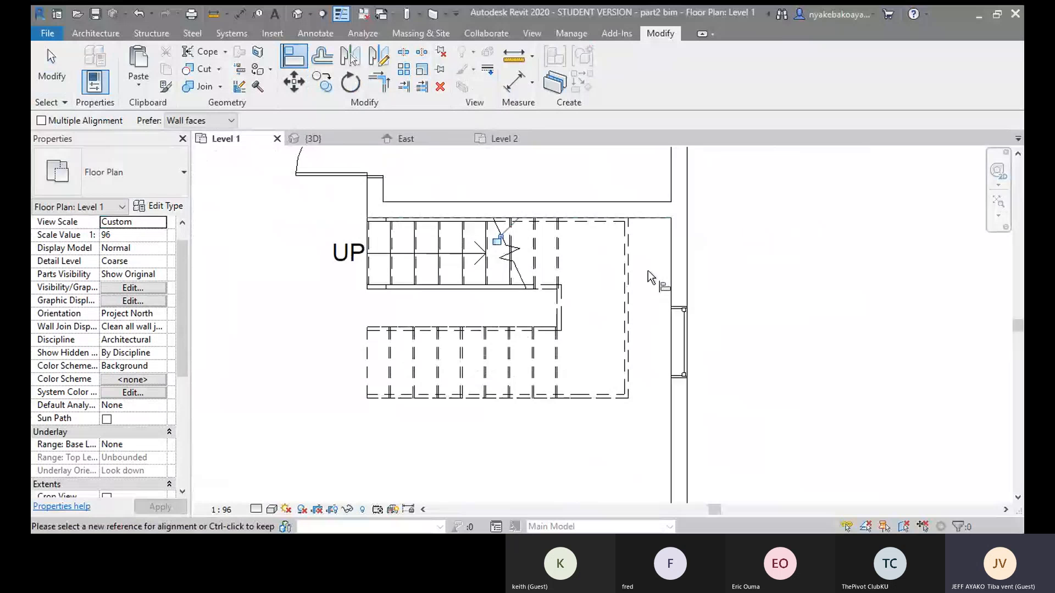
pyautogui.scroll(1, 648, 270)
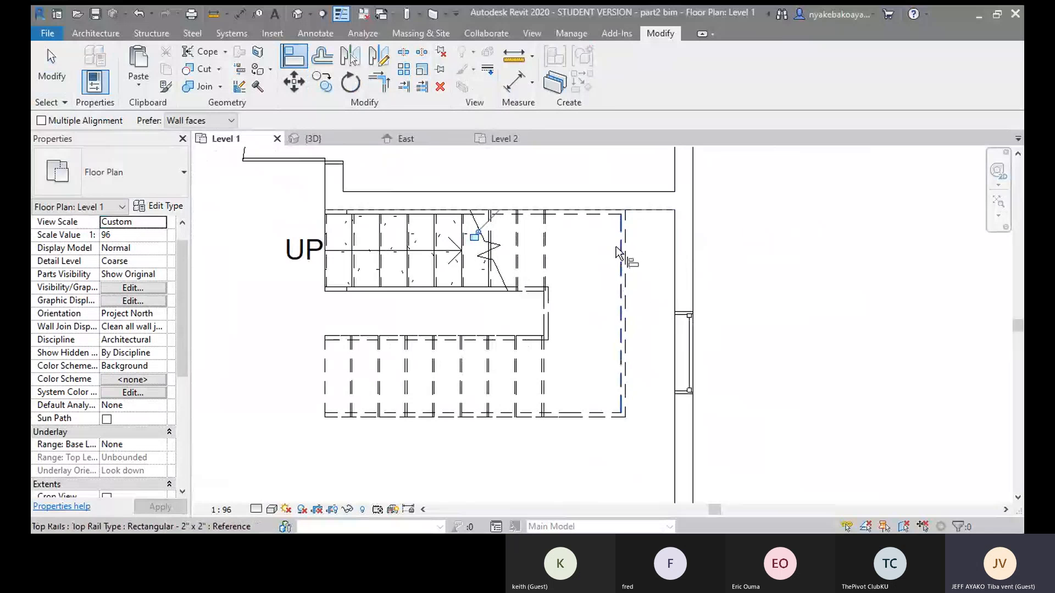
pyautogui.click(675, 254)
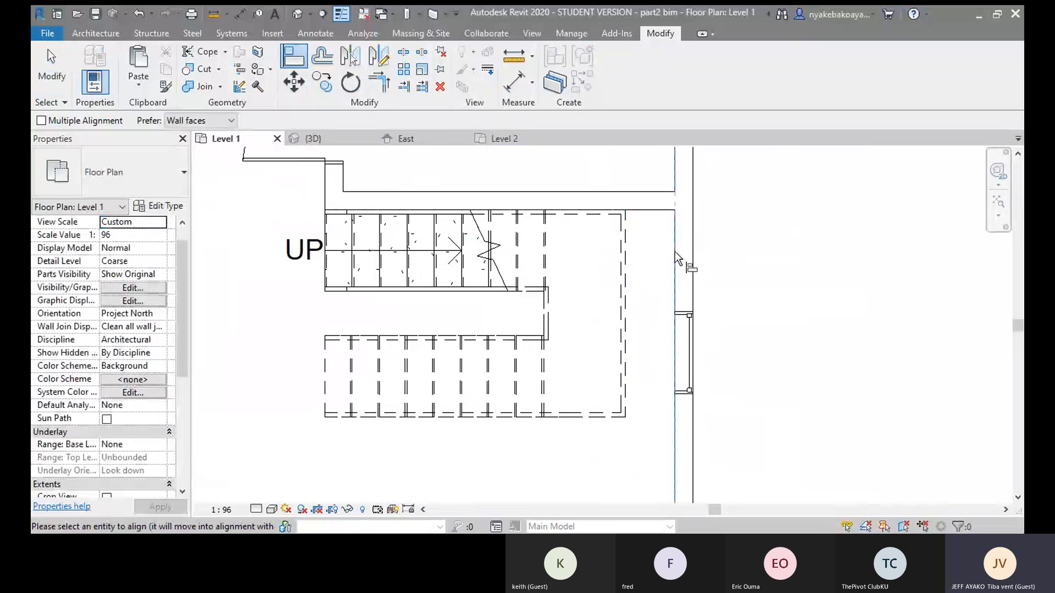
pyautogui.click(625, 258)
pyautogui.scroll(-2, 696, 251)
pyautogui.click(706, 314)
pyautogui.click(731, 317)
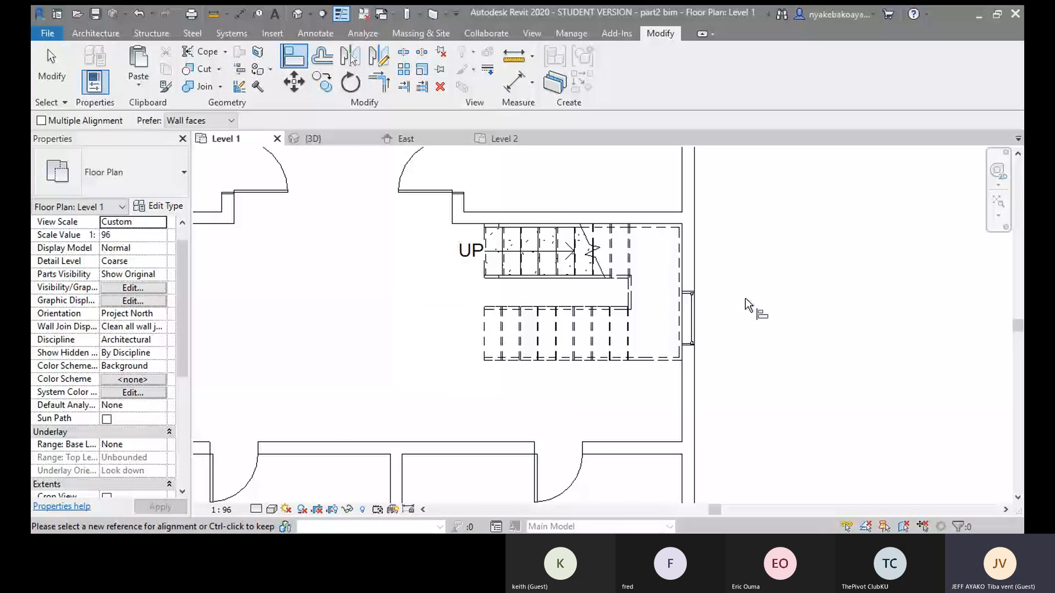
pyautogui.scroll(-1, 746, 298)
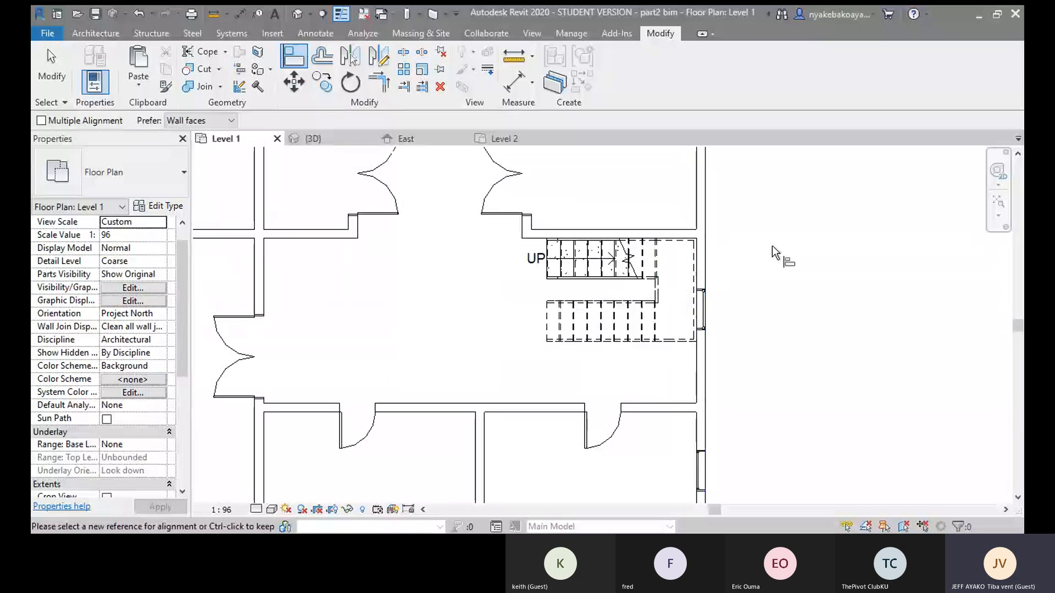
pyautogui.press('Escape')
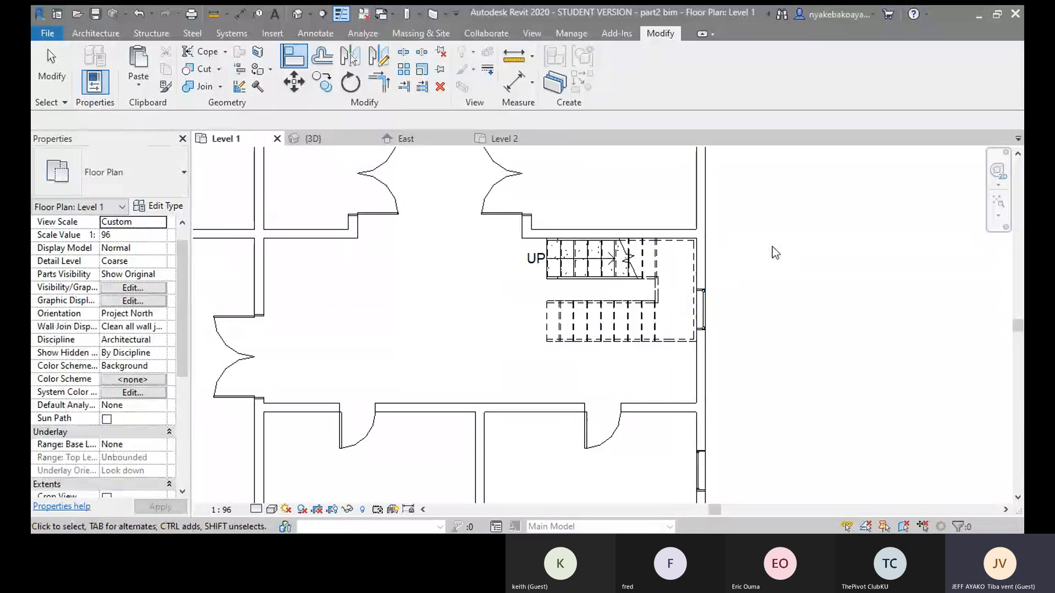
# - Examine in the 3D view how the stair and its railings meet the Level 2 floor
pyautogui.click(324, 139)
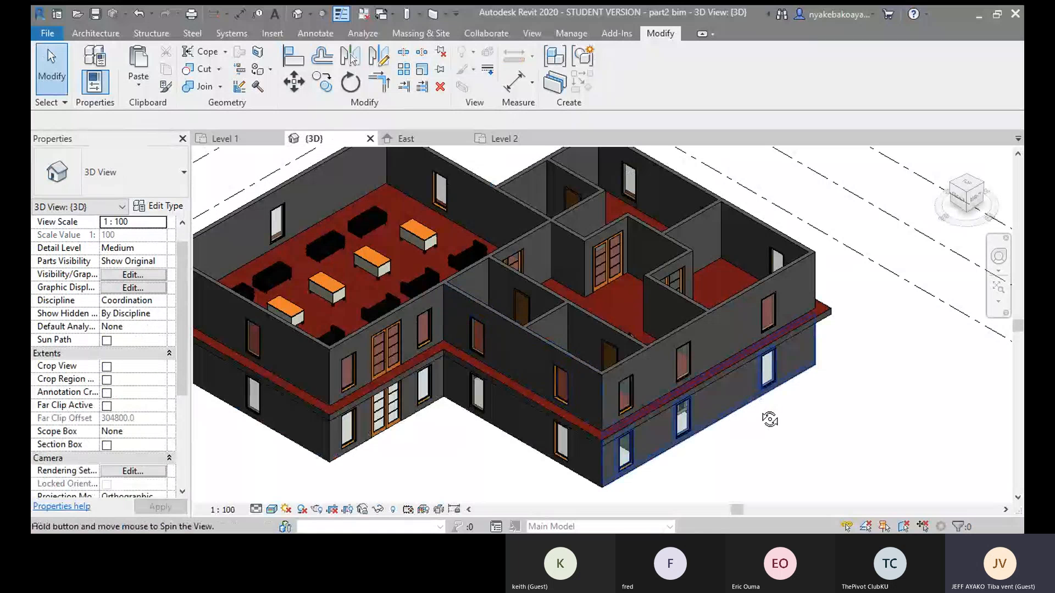
pyautogui.keyDown('shift'); pyautogui.moveTo(769, 420); pyautogui.dragTo(773, 443, button='middle'); pyautogui.keyUp('shift')
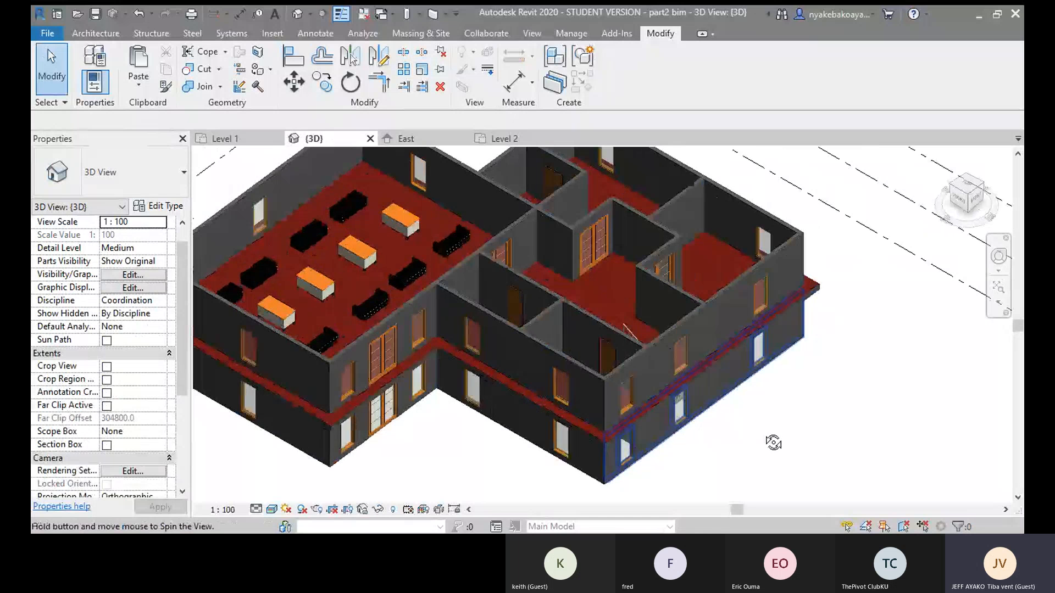
pyautogui.keyDown('shift'); pyautogui.moveTo(773, 443); pyautogui.dragTo(651, 344, button='middle'); pyautogui.keyUp('shift')
pyautogui.scroll(5, 650, 344)
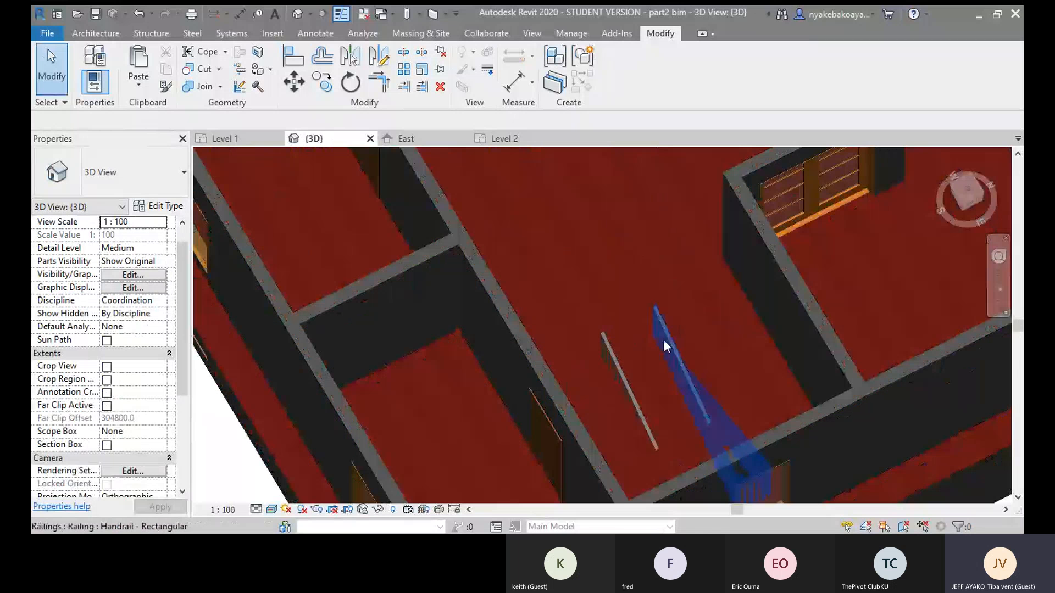
pyautogui.scroll(-2, 663, 340)
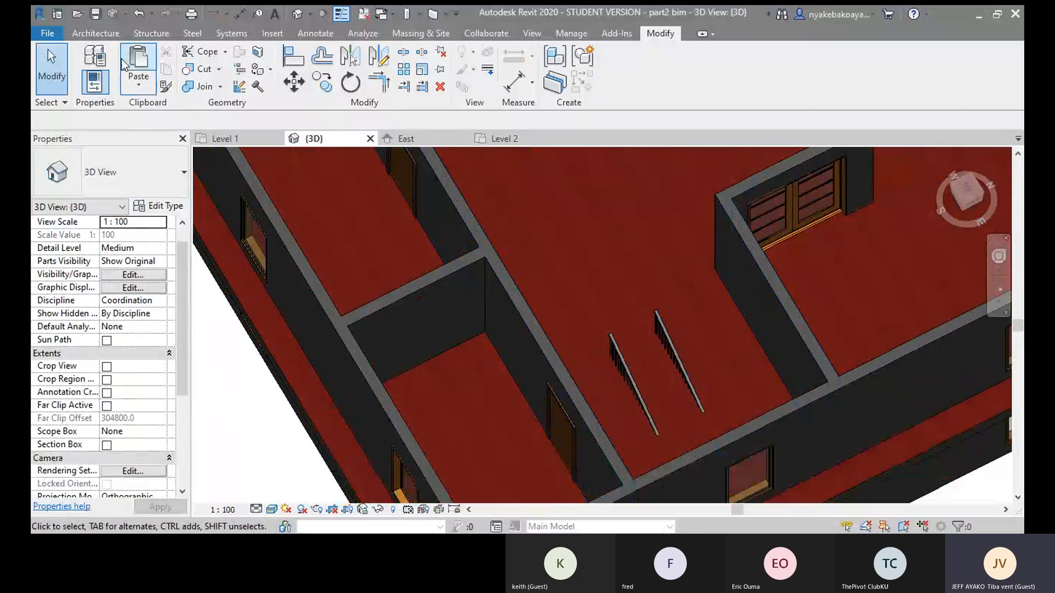
# - Create a shaft opening on Level 2 with a rectangular boundary about 3353 by 2316 mm, from the lower railing end to the hall's corner above the stair landing
pyautogui.click(104, 34)
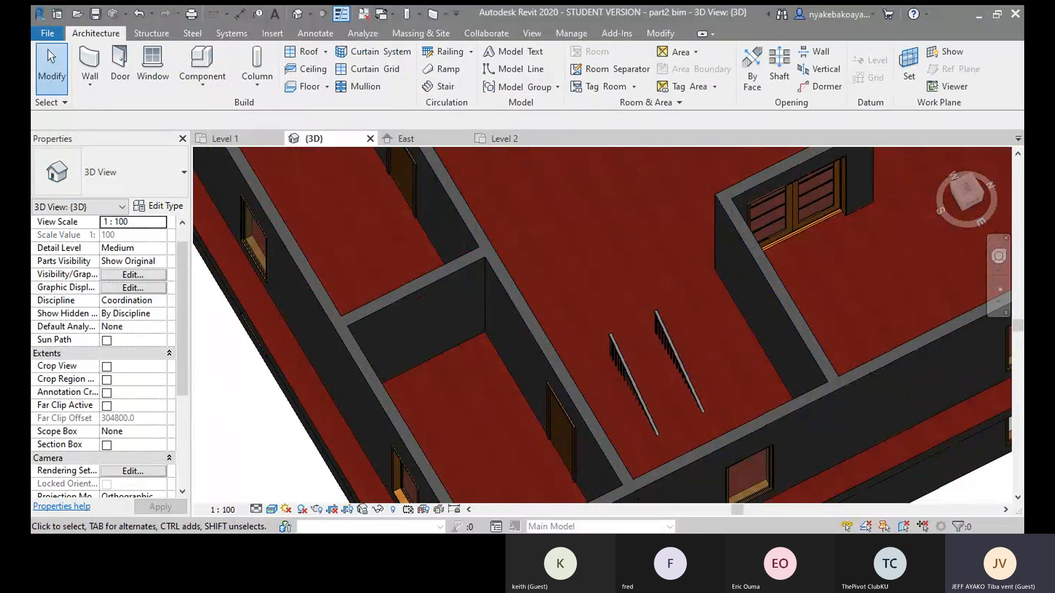
pyautogui.click(505, 139)
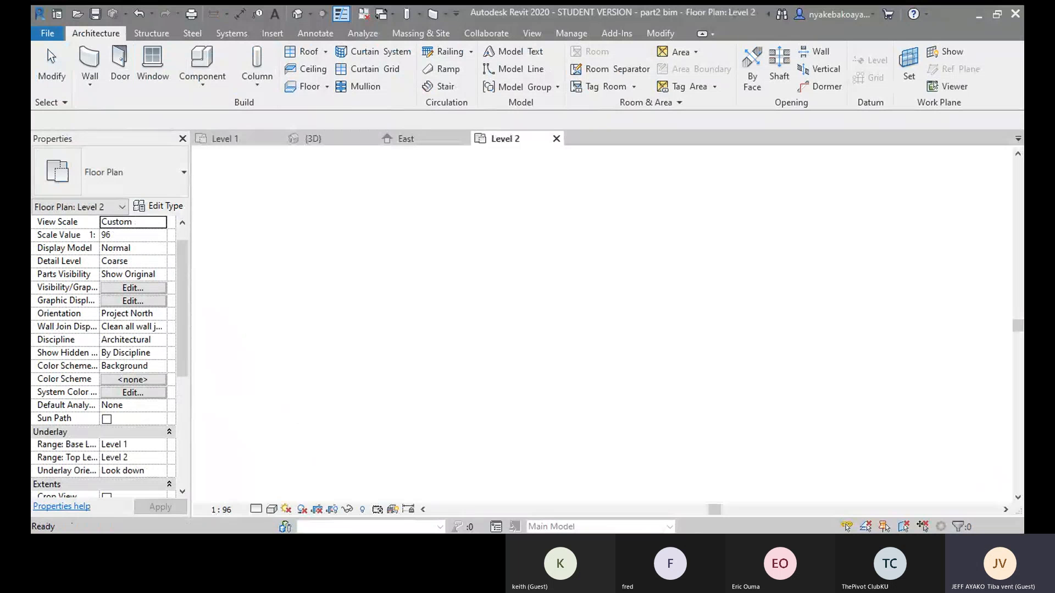
pyautogui.scroll(3, 603, 314)
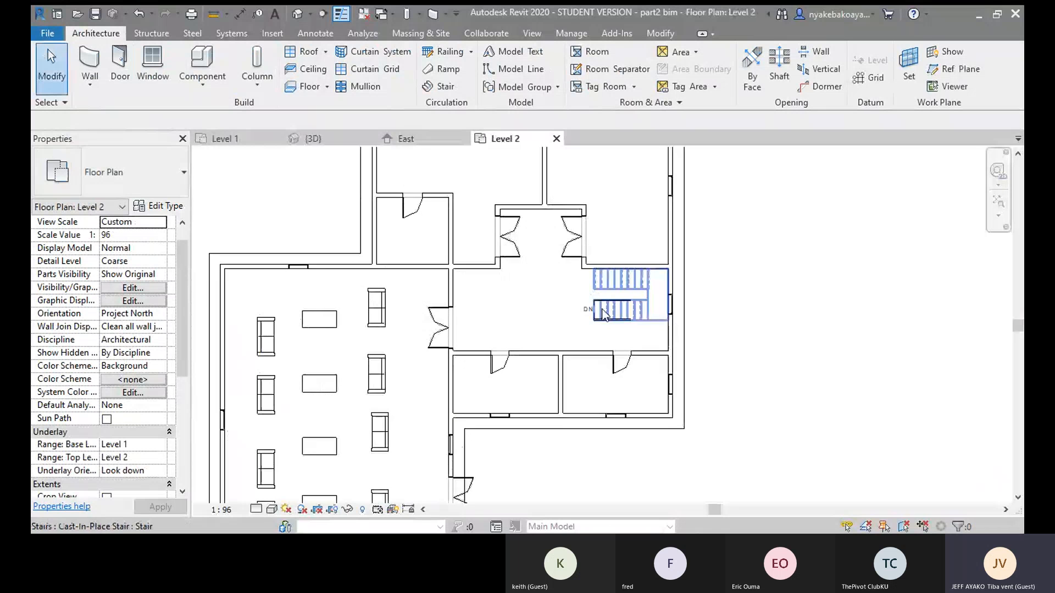
pyautogui.scroll(3, 603, 314)
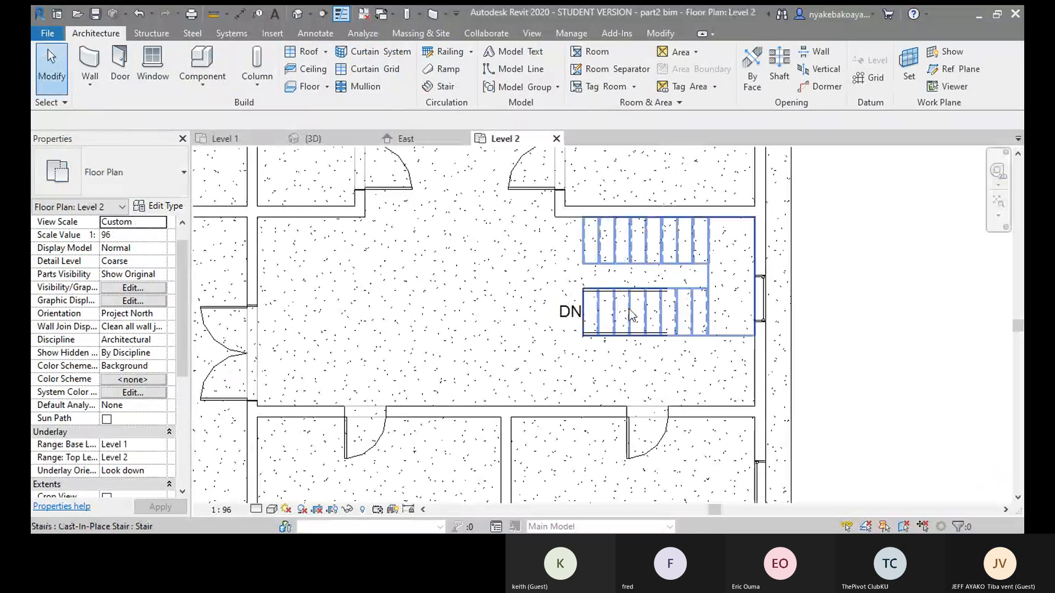
pyautogui.moveTo(631, 315)
pyautogui.mouseDown(button='middle')
pyautogui.moveTo(586, 326)
pyautogui.moveTo(781, 345)
pyautogui.mouseUp(button='middle')
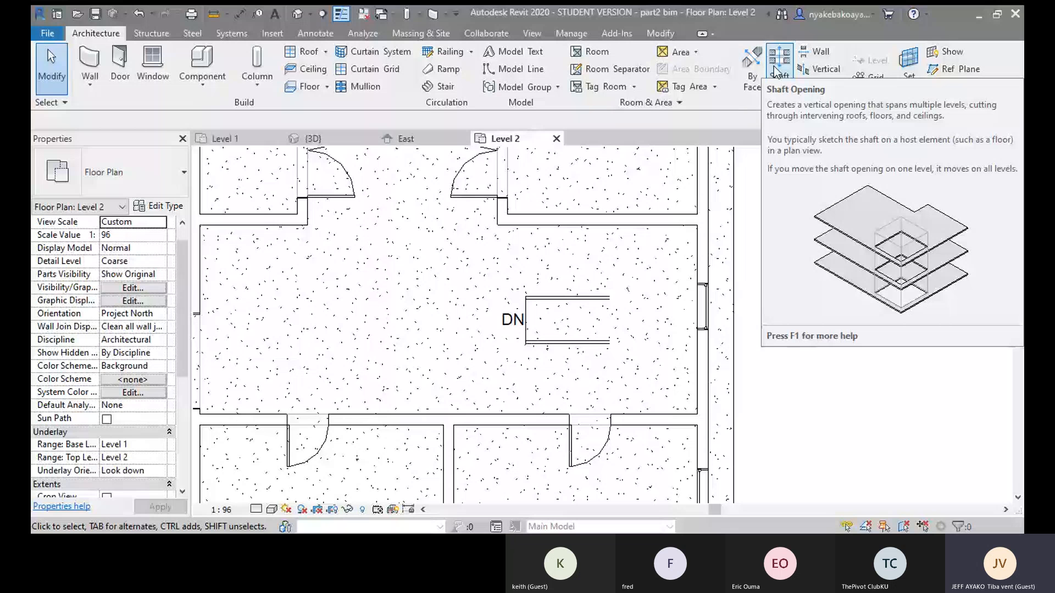
pyautogui.click(777, 70)
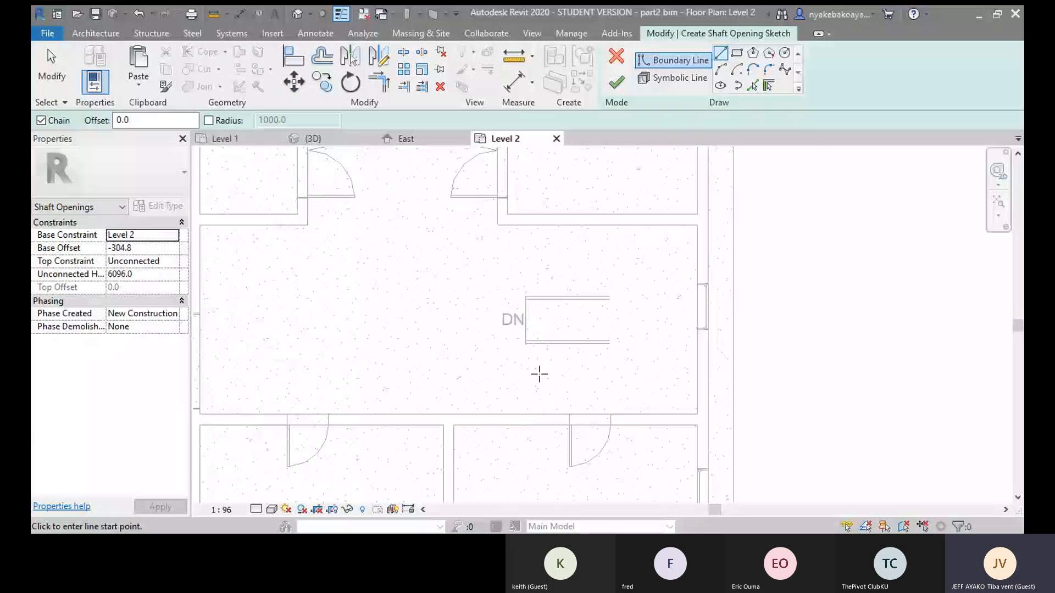
pyautogui.click(526, 344)
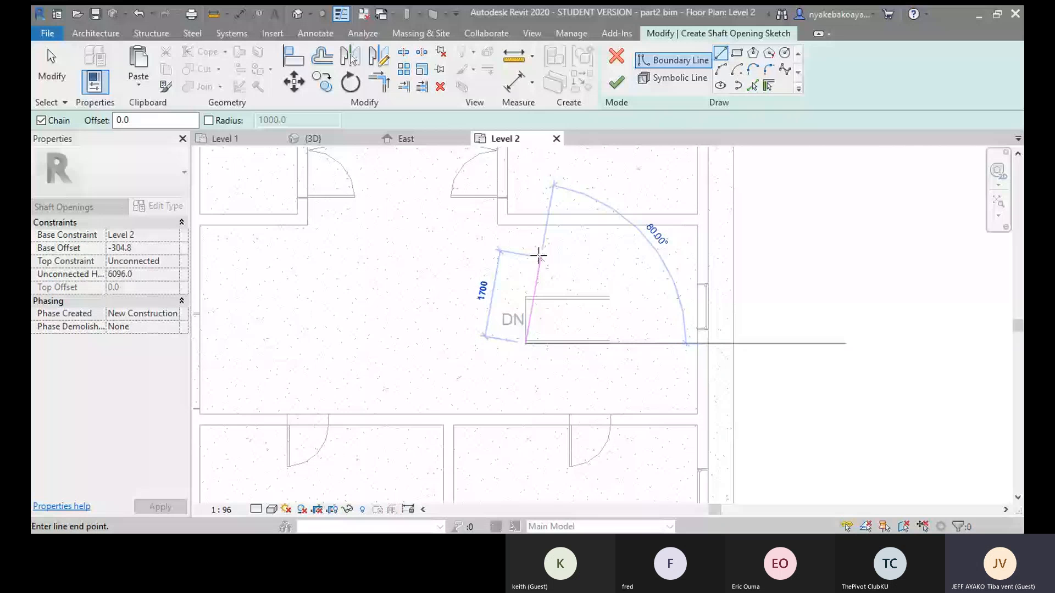
pyautogui.press('Escape')
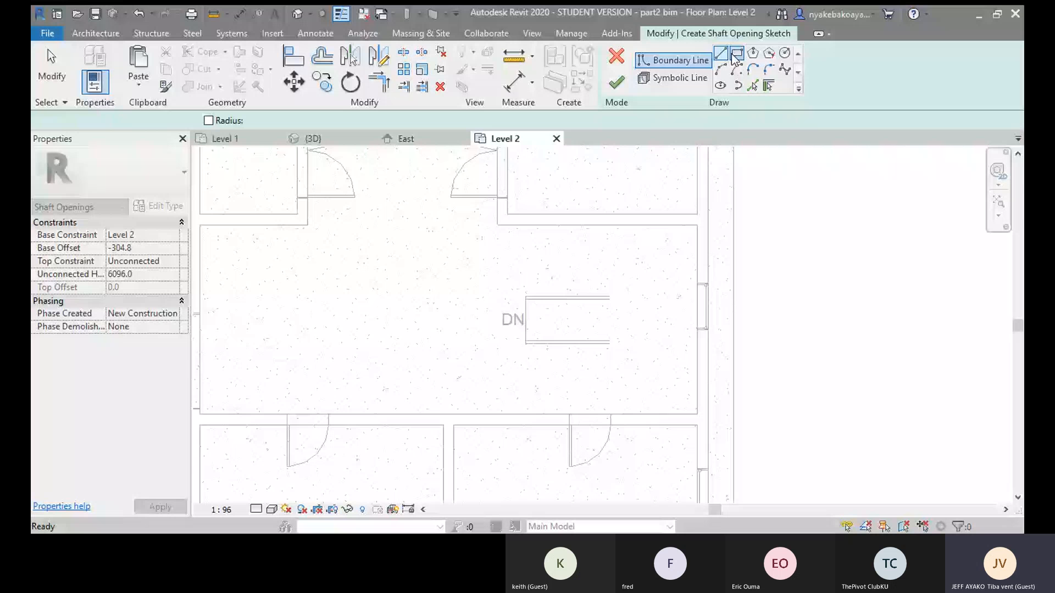
pyautogui.click(736, 53)
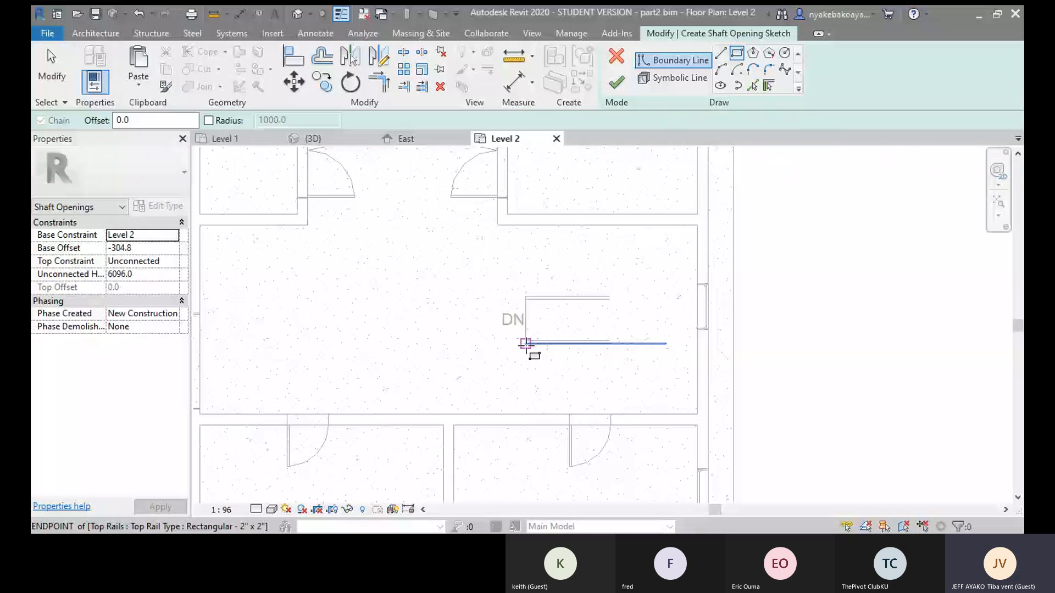
pyautogui.click(525, 344)
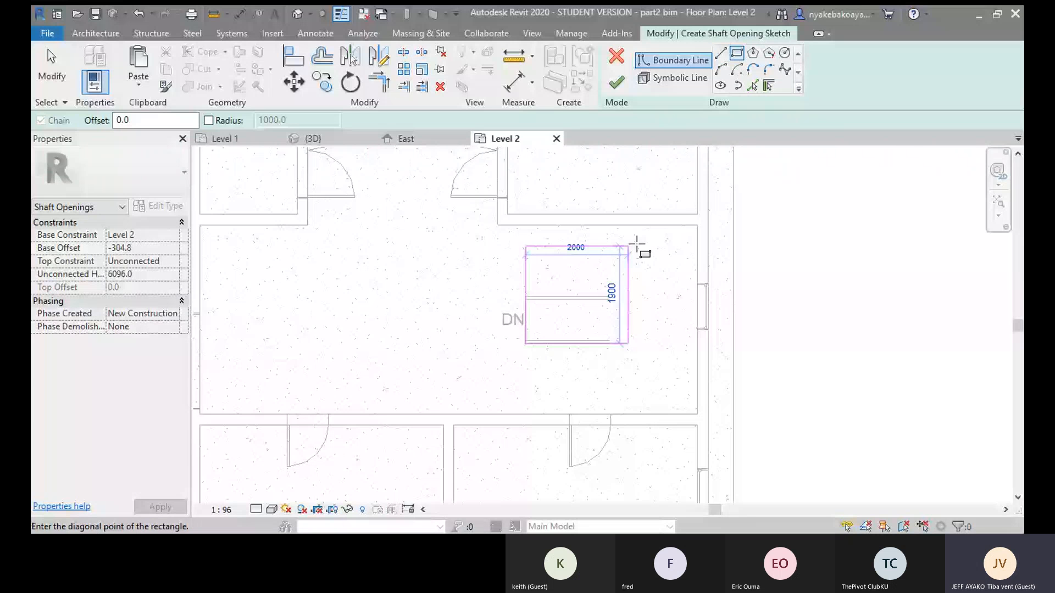
pyautogui.click(696, 226)
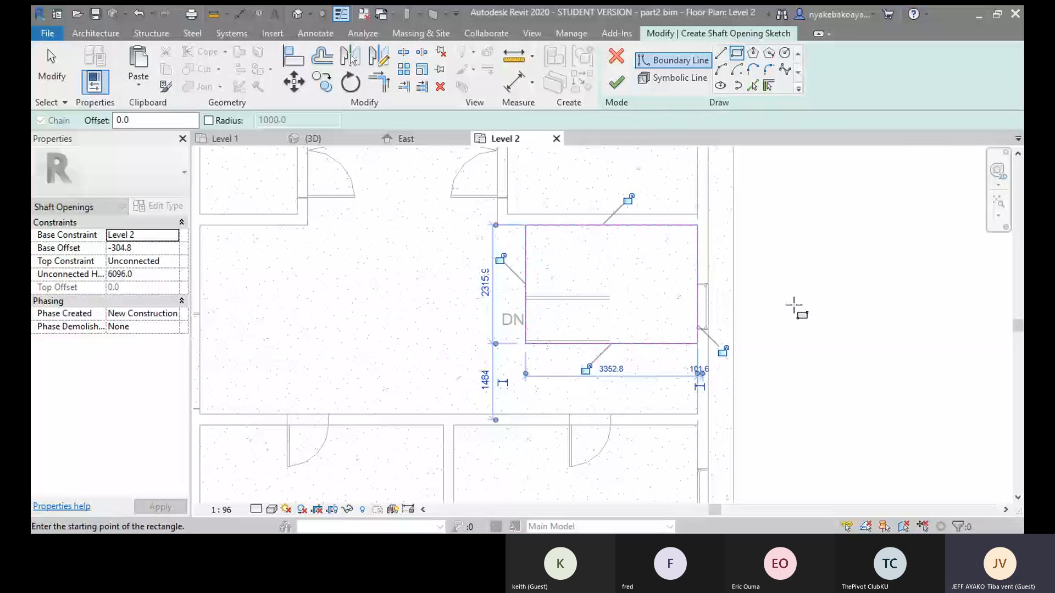
pyautogui.click(616, 84)
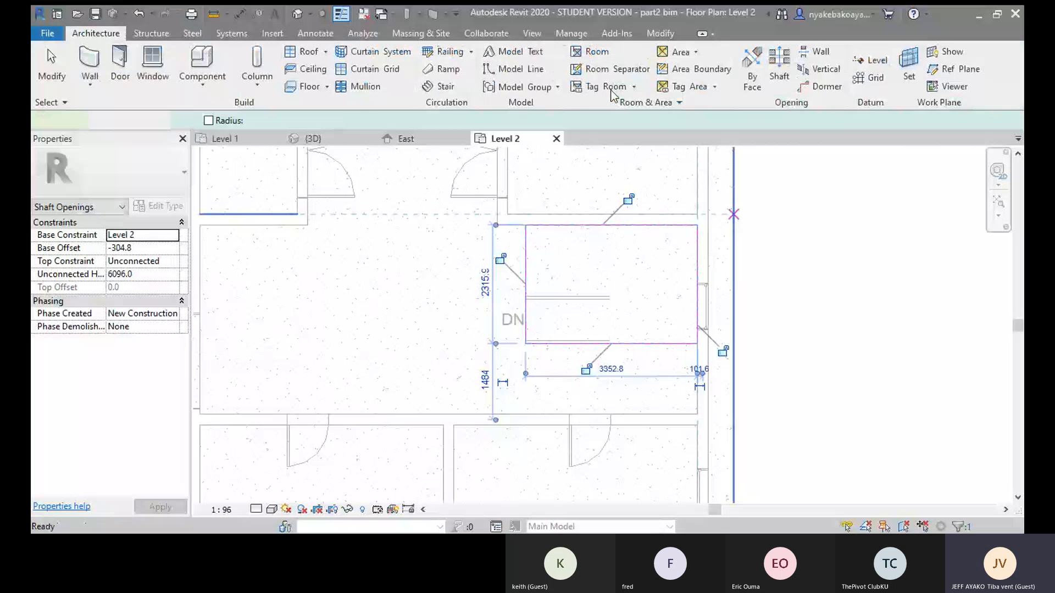
# - Lower the top of the shaft opening in the 3D view to an unconnected height of about 4728 mm
pyautogui.click(297, 139)
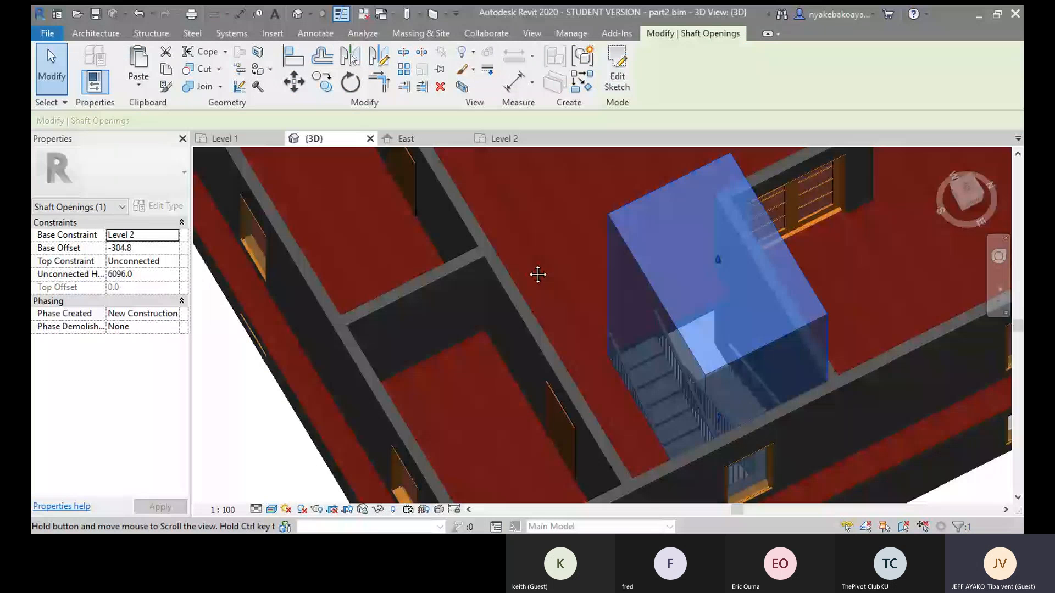
pyautogui.moveTo(538, 275); pyautogui.dragTo(426, 292, button='middle')
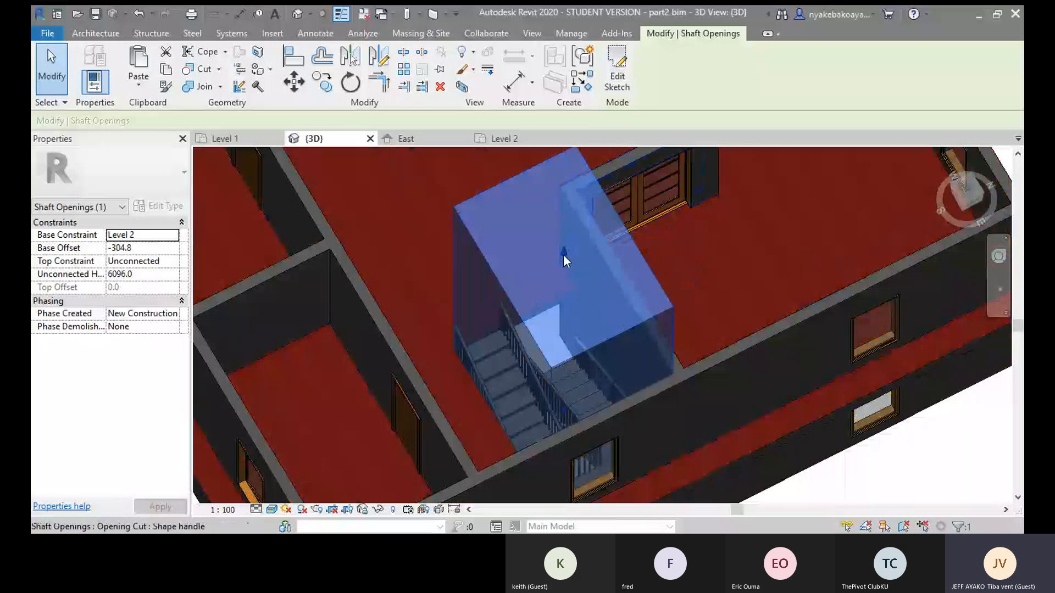
pyautogui.moveTo(562, 253); pyautogui.dragTo(534, 392)
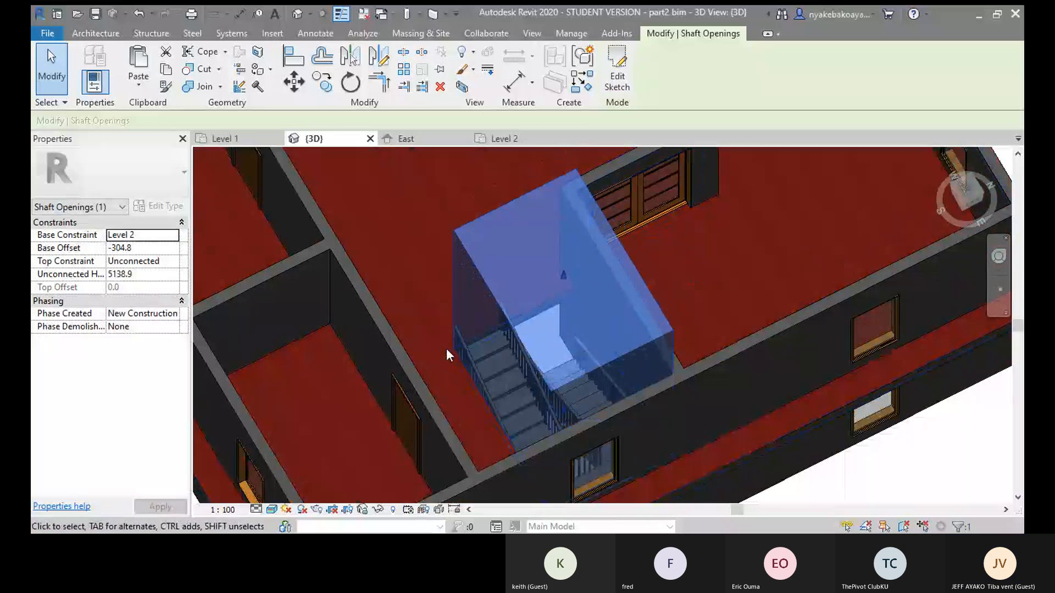
pyautogui.moveTo(567, 276); pyautogui.dragTo(558, 323)
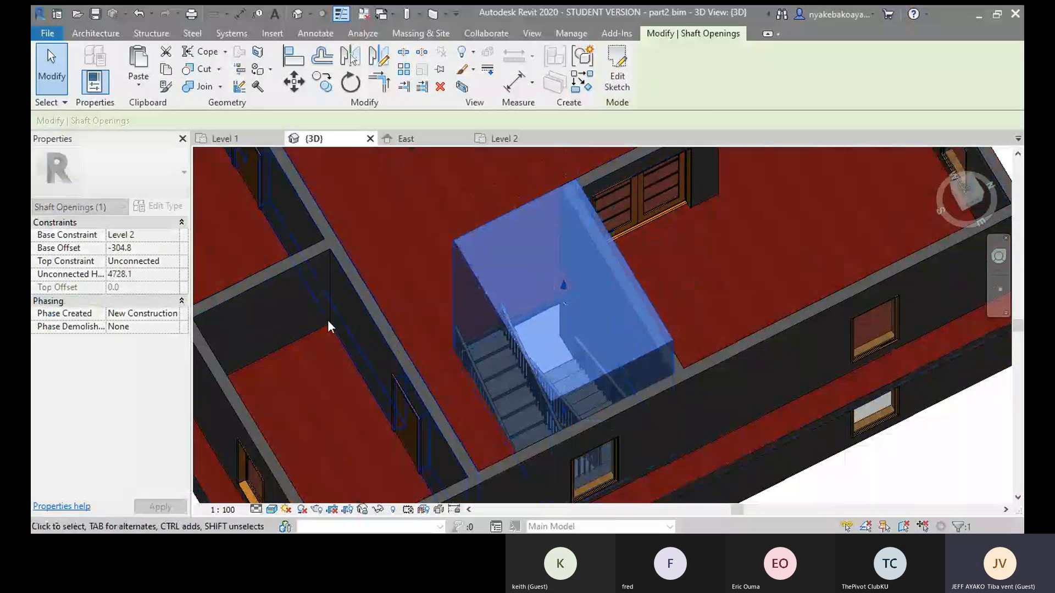
# - Examine in the 3D view how the stair and railings pass through the shaft opening, close up and within the whole building
pyautogui.scroll(-3, 681, 242)
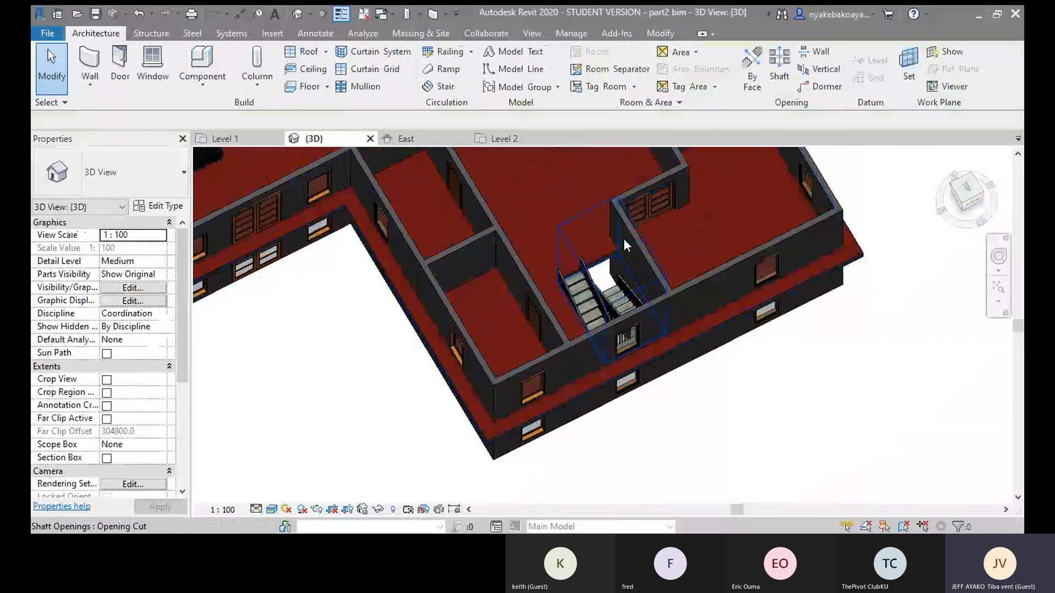
pyautogui.scroll(5, 624, 239)
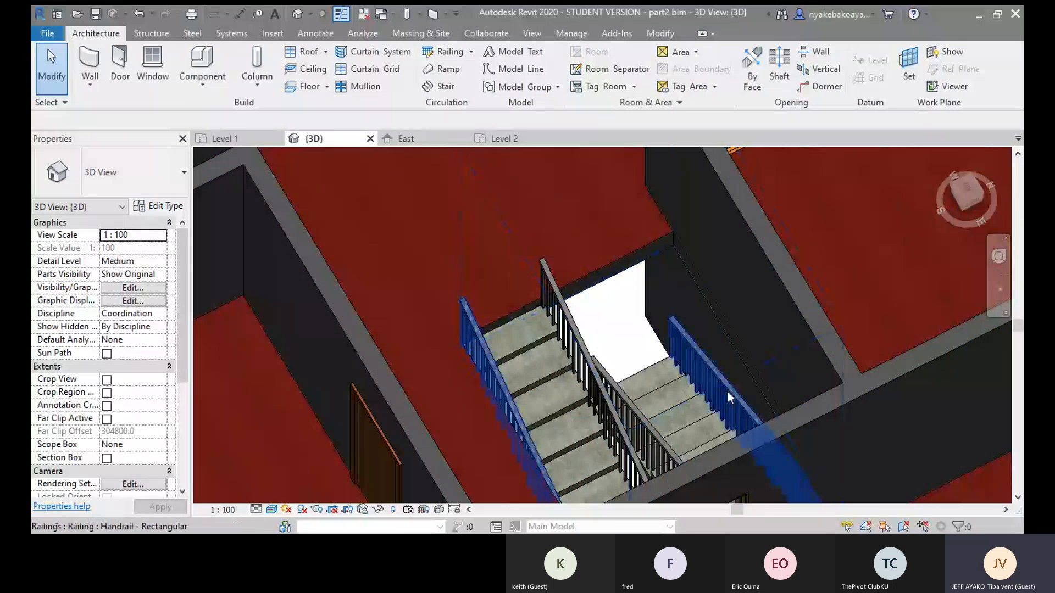
pyautogui.scroll(-4, 727, 391)
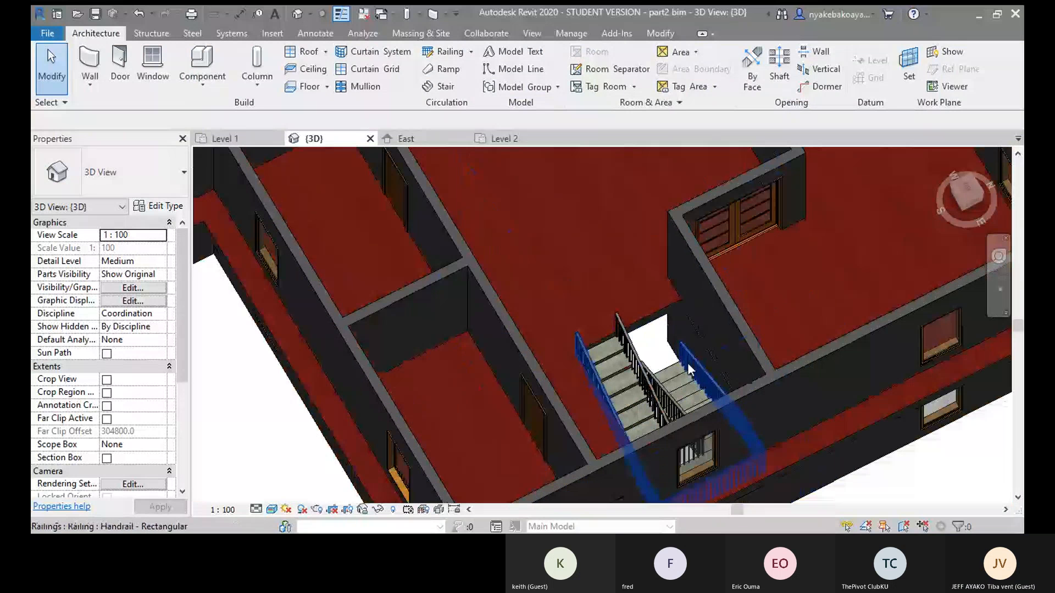
pyautogui.moveTo(700, 331); pyautogui.dragTo(597, 291, button='middle')
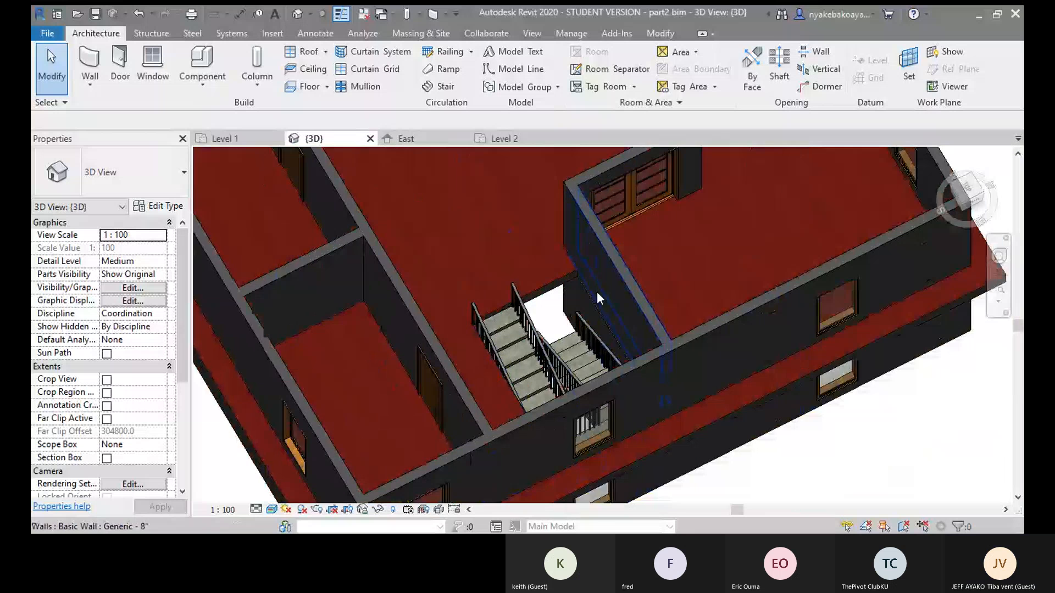
pyautogui.moveTo(665, 467); pyautogui.dragTo(659, 460, button='middle')
pyautogui.scroll(-2, 565, 346)
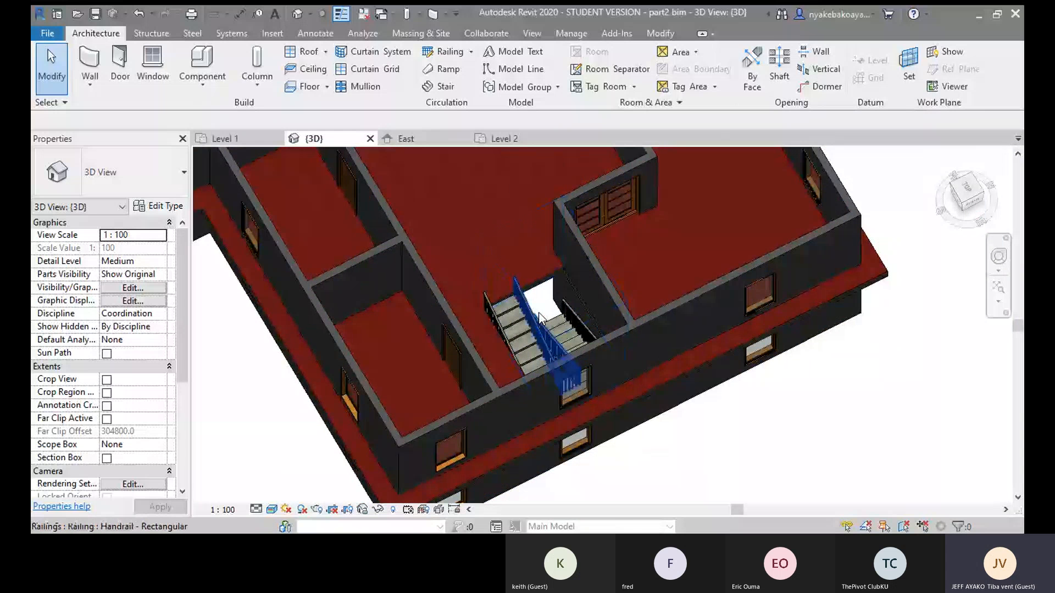
pyautogui.scroll(-1, 542, 319)
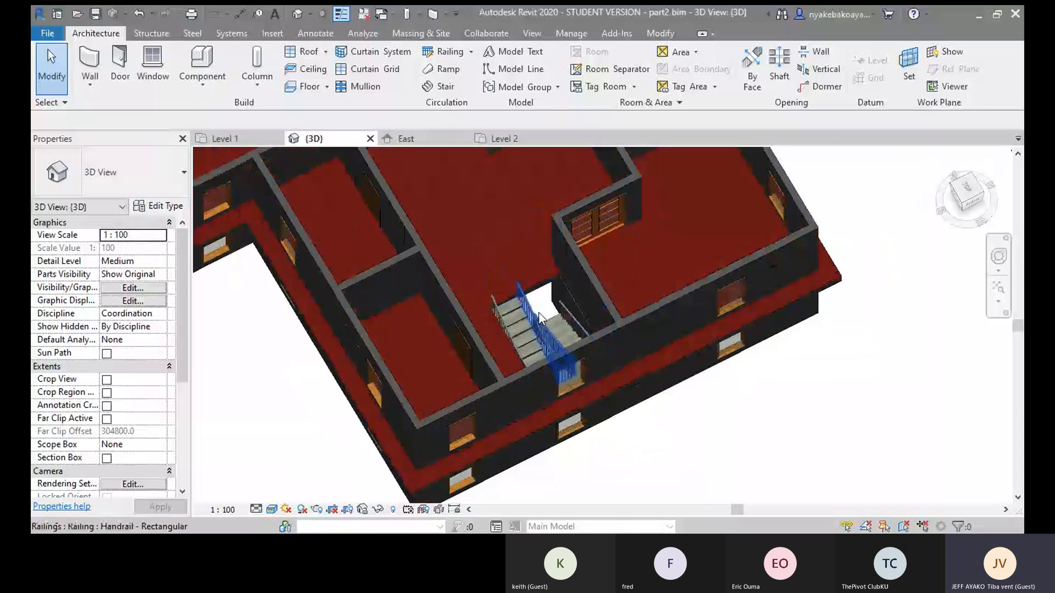
pyautogui.scroll(-3, 539, 318)
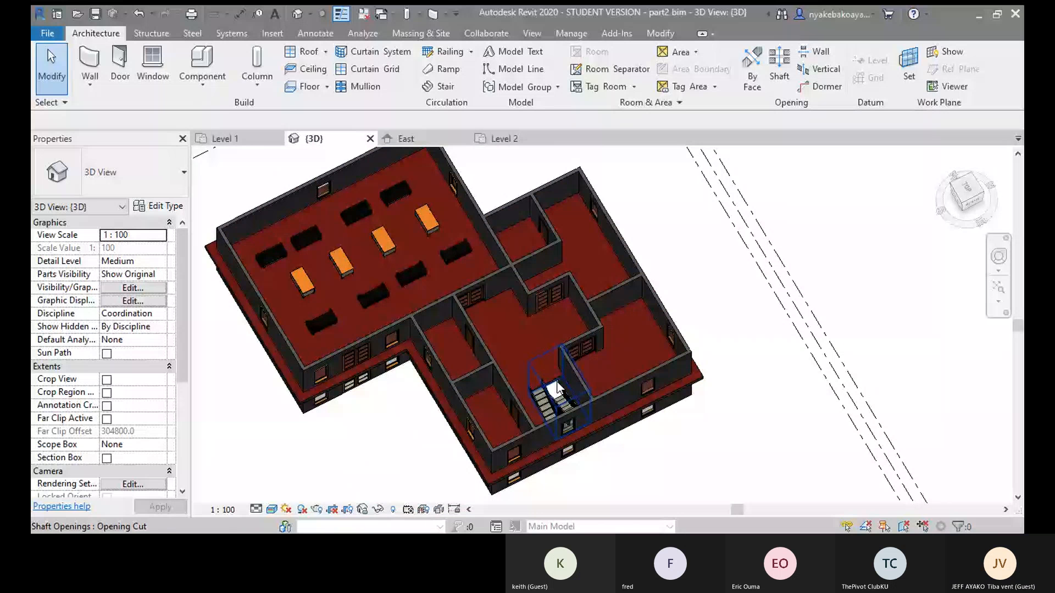
pyautogui.moveTo(557, 388); pyautogui.dragTo(564, 404, button='middle')
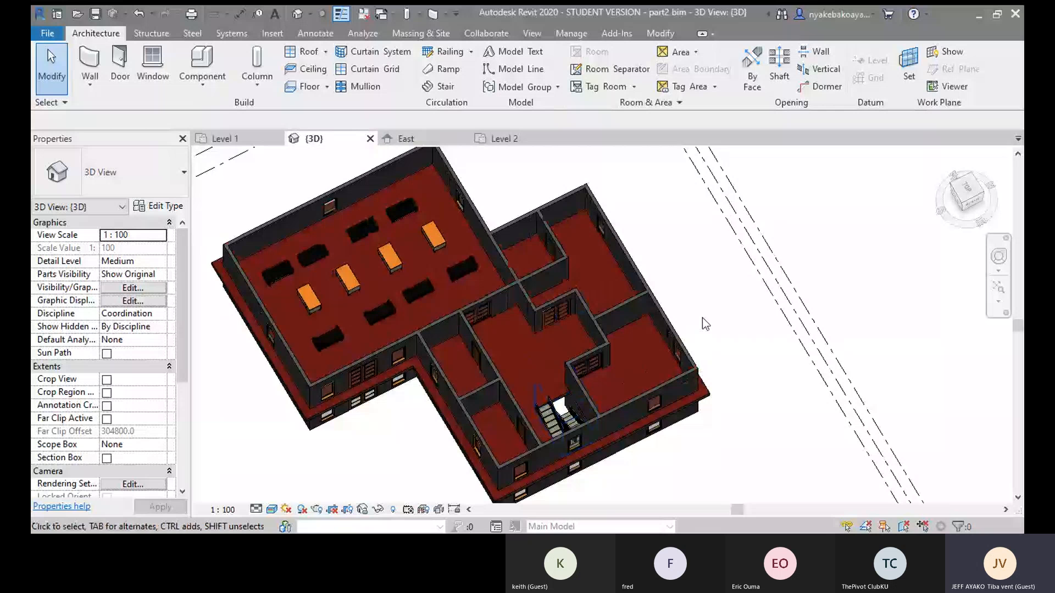
pyautogui.moveTo(702, 317)
pyautogui.mouseDown(button='middle')
pyautogui.moveTo(724, 315)
pyautogui.moveTo(719, 308)
pyautogui.mouseUp(button='middle')
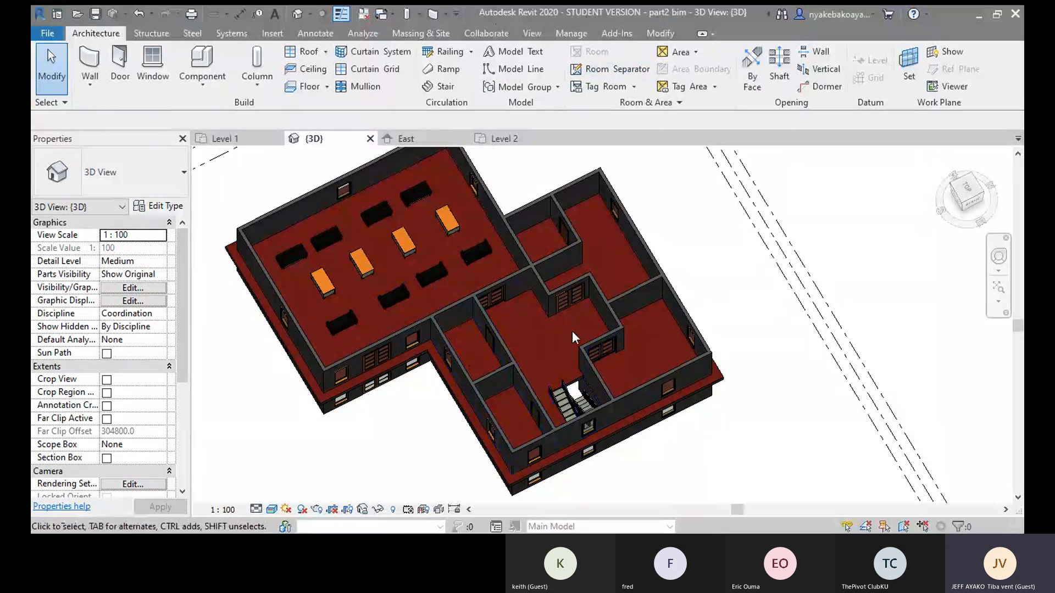
pyautogui.moveTo(534, 311); pyautogui.dragTo(546, 350, button='middle')
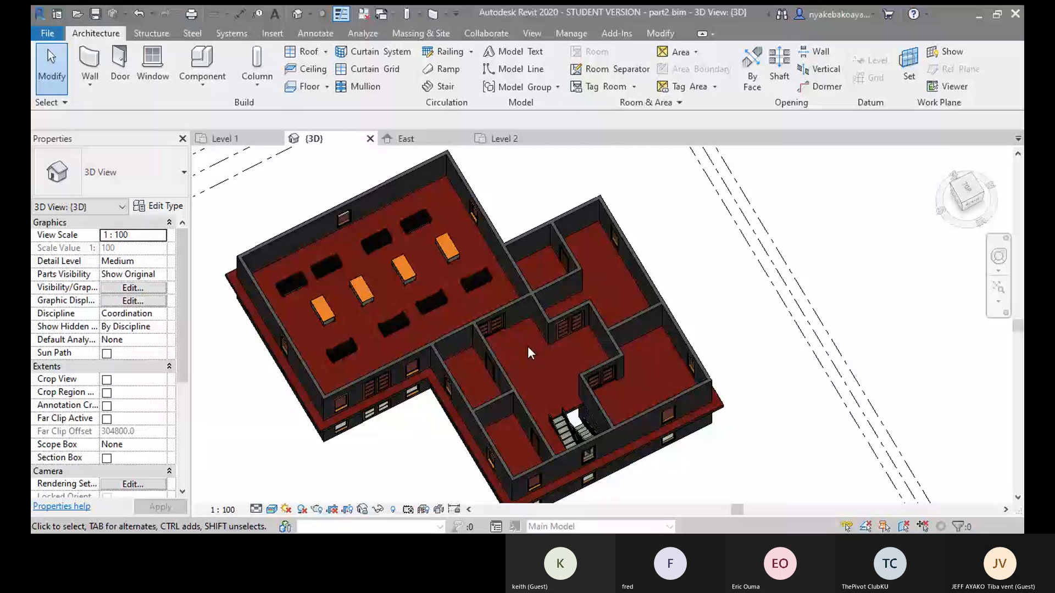
pyautogui.moveTo(528, 347); pyautogui.dragTo(557, 319, button='middle')
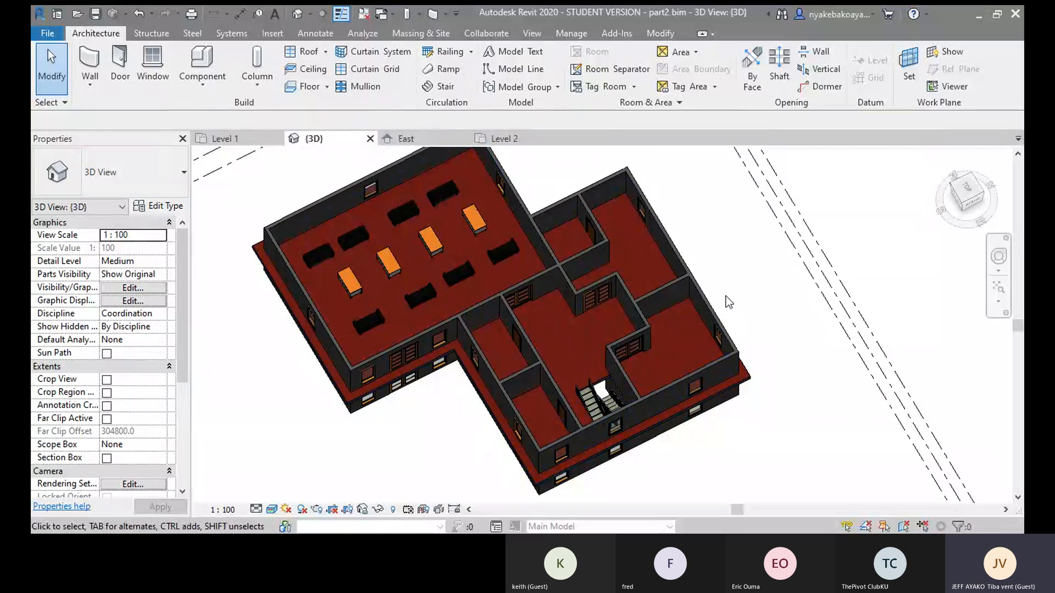
pyautogui.moveTo(718, 223); pyautogui.dragTo(729, 256, button='middle')
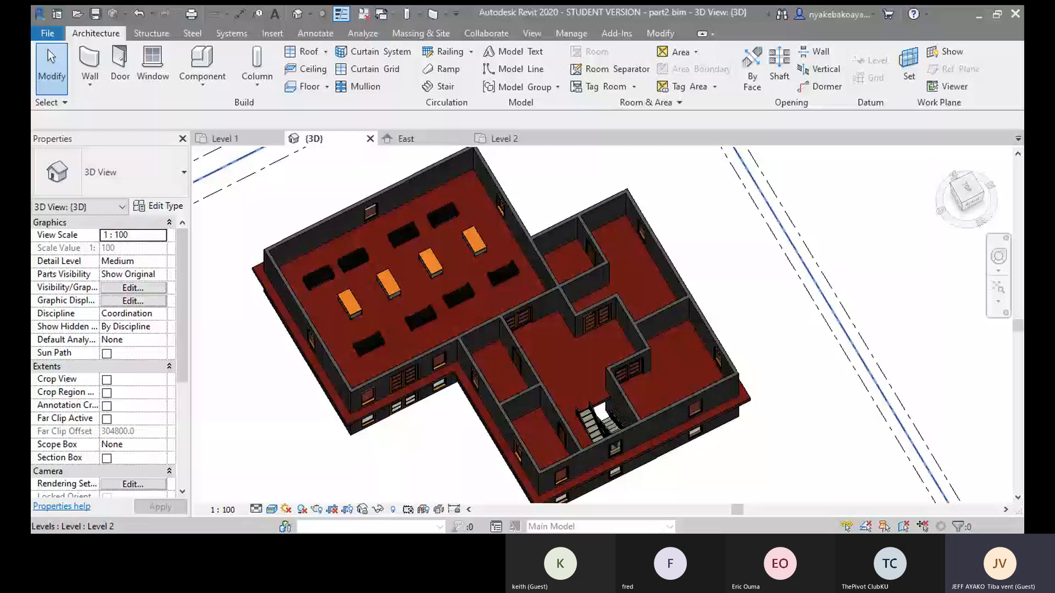
# - Show the whole Level 1 floor plan and bring up the analysis tools
pyautogui.click(226, 139)
pyautogui.scroll(-4, 516, 296)
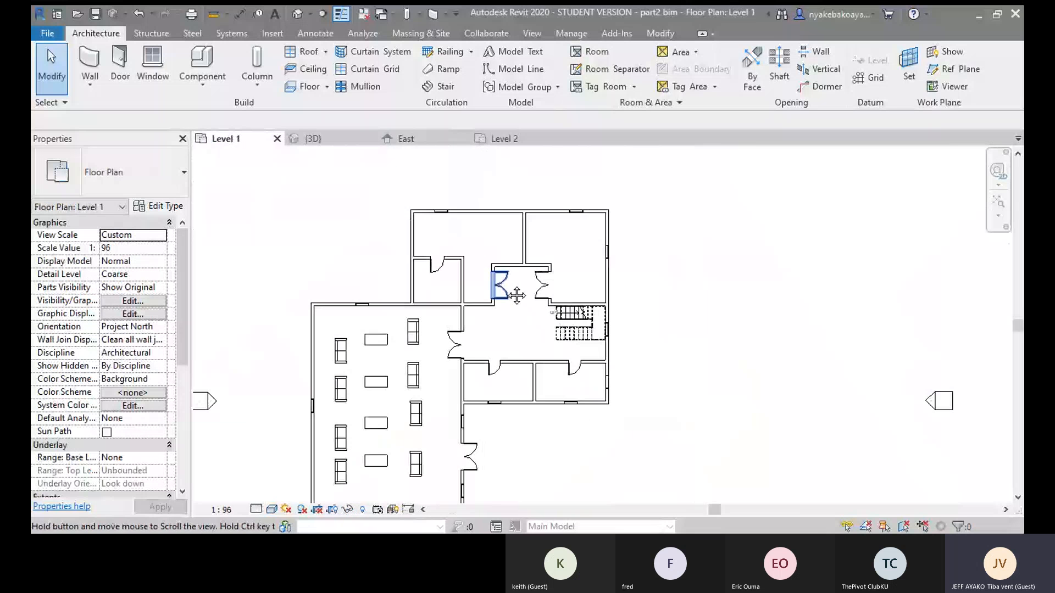
pyautogui.moveTo(516, 296); pyautogui.dragTo(536, 246, button='middle')
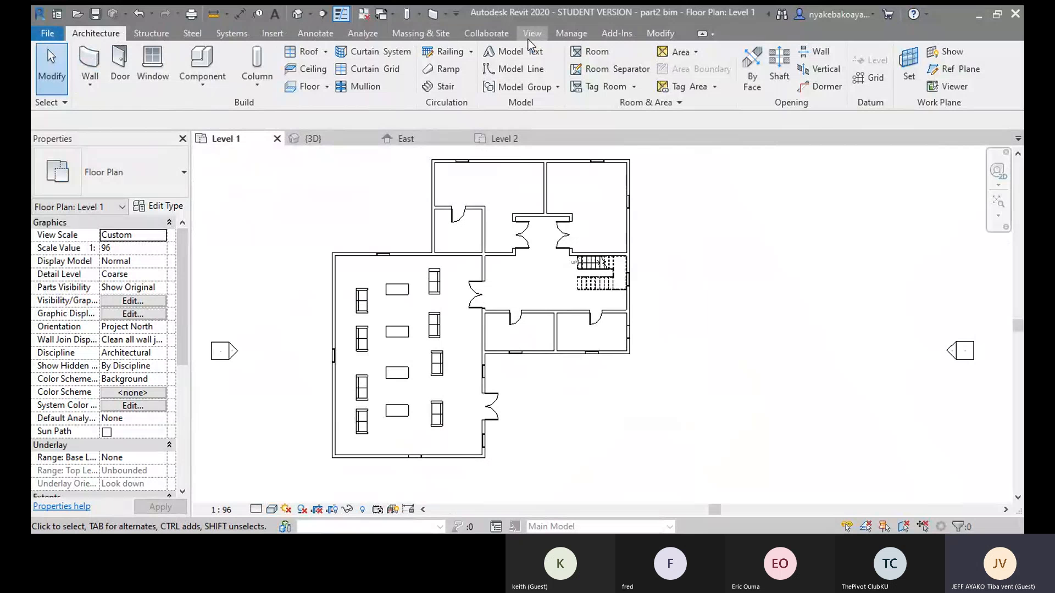
pyautogui.click(367, 33)
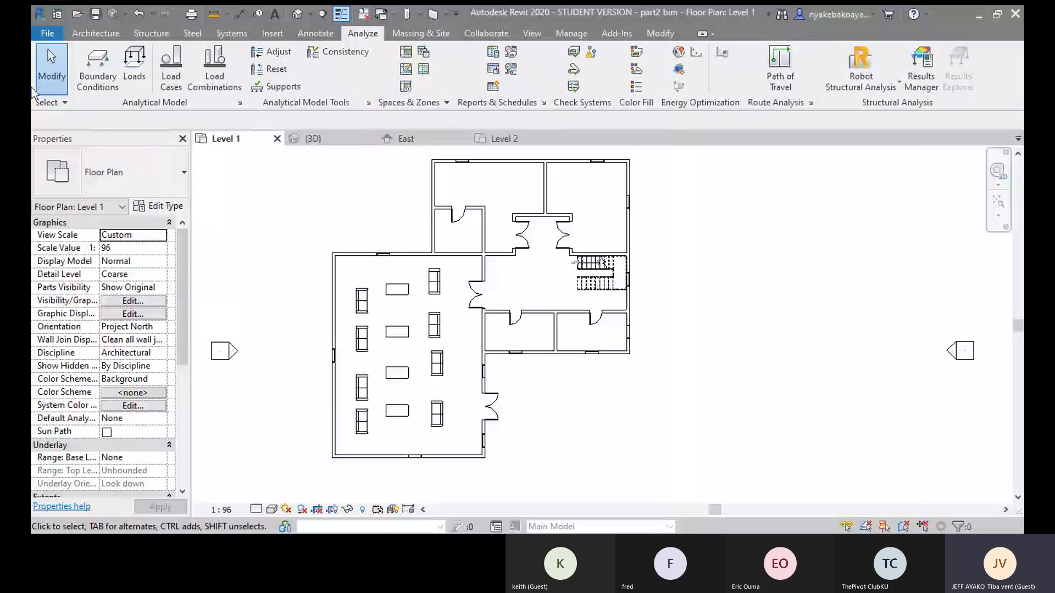
pyautogui.moveTo(207, 209); pyautogui.dragTo(206, 220, button='middle')
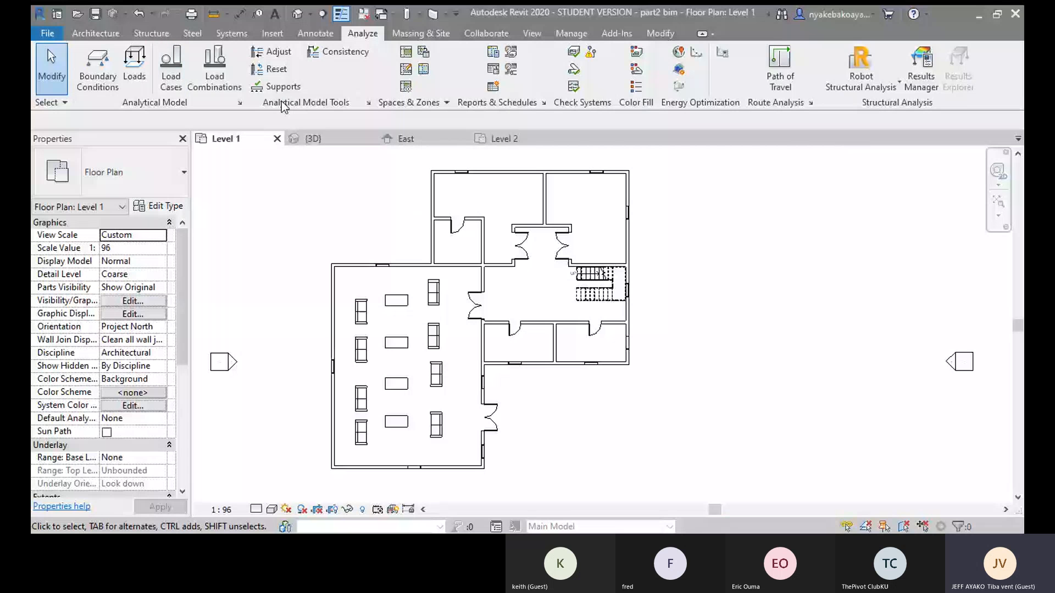
pyautogui.moveTo(352, 220); pyautogui.dragTo(319, 224, button='middle')
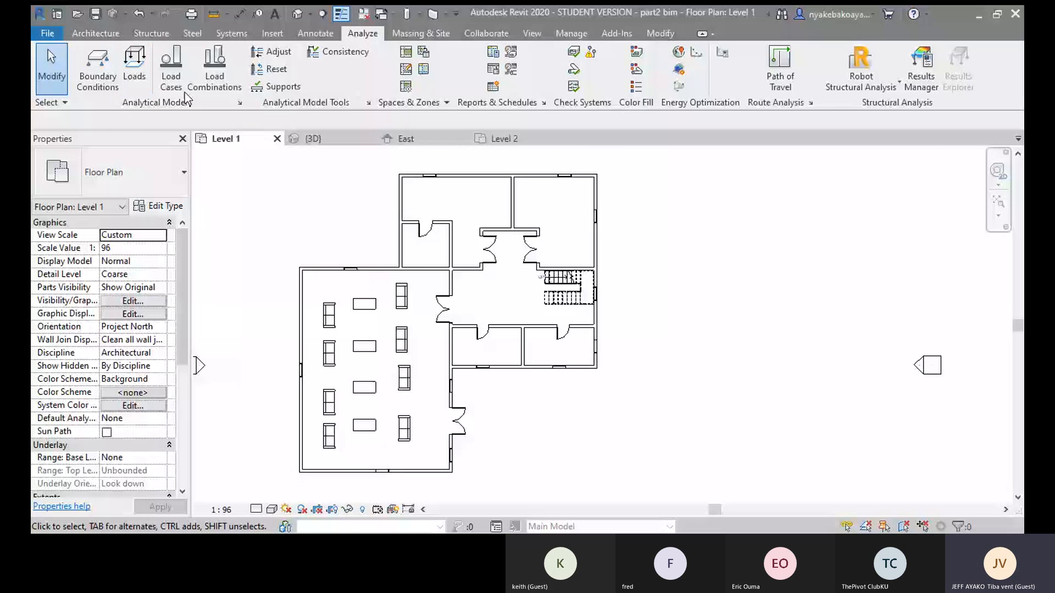
pyautogui.moveTo(715, 242); pyautogui.dragTo(763, 228, button='middle')
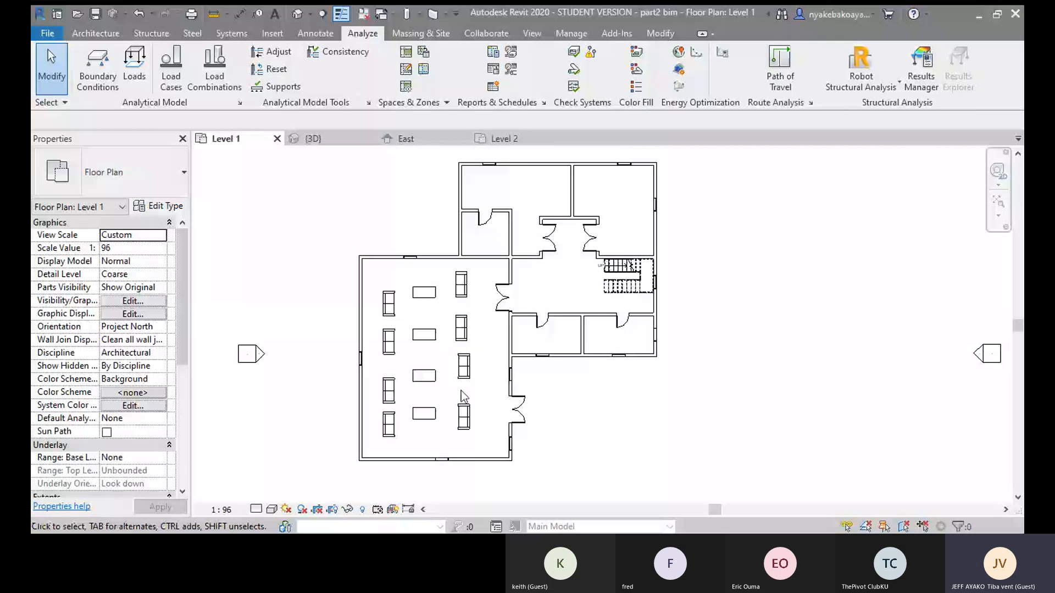
pyautogui.moveTo(486, 408); pyautogui.dragTo(492, 401, button='middle')
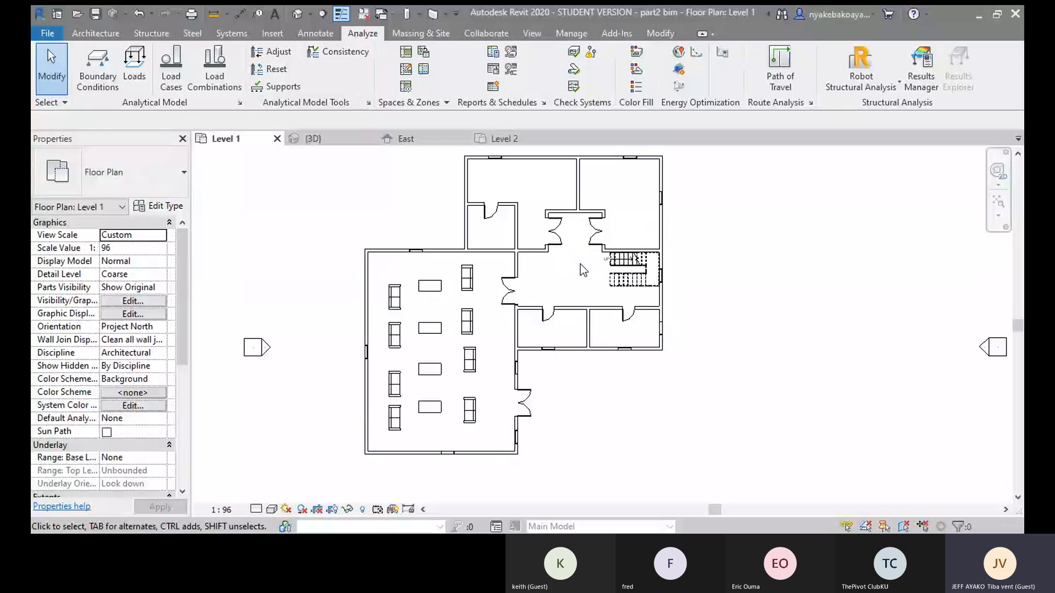
# - Create a path of travel on Level 1 from the upper-right room to a point just outside the exterior double door
pyautogui.click(775, 83)
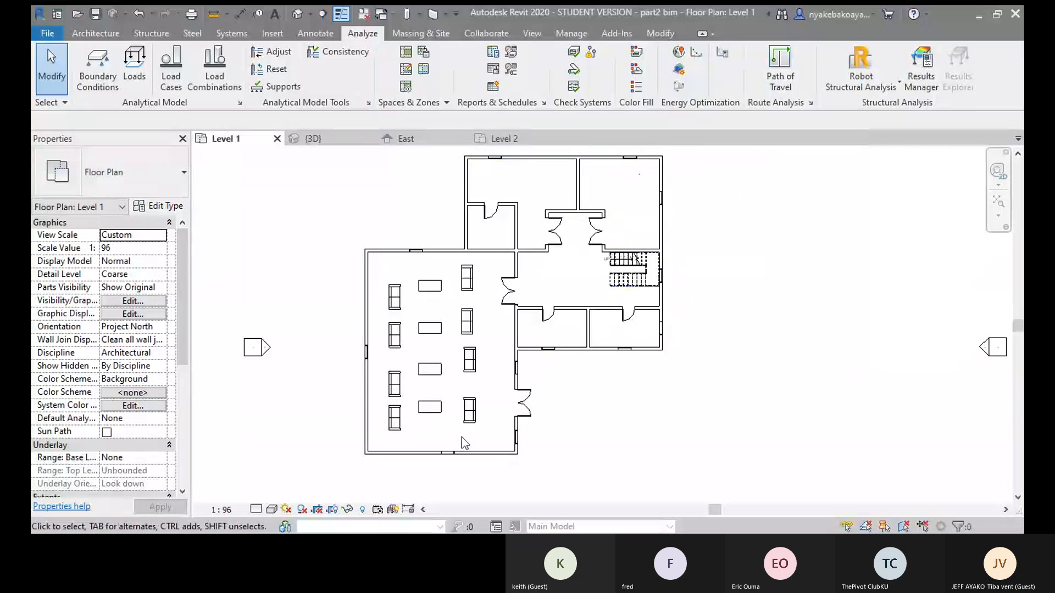
pyautogui.click(790, 64)
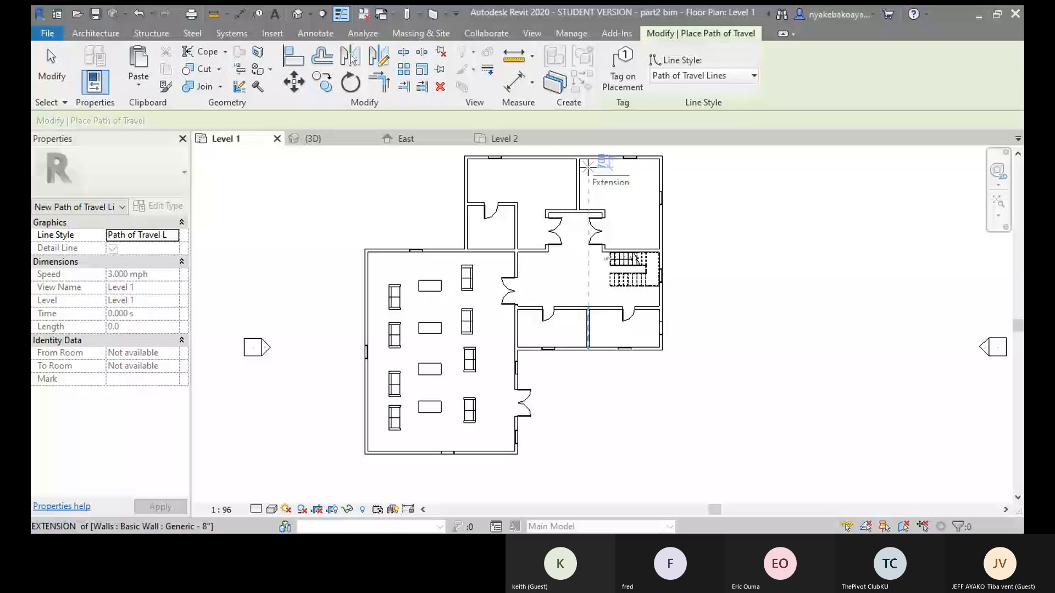
pyautogui.click(588, 167)
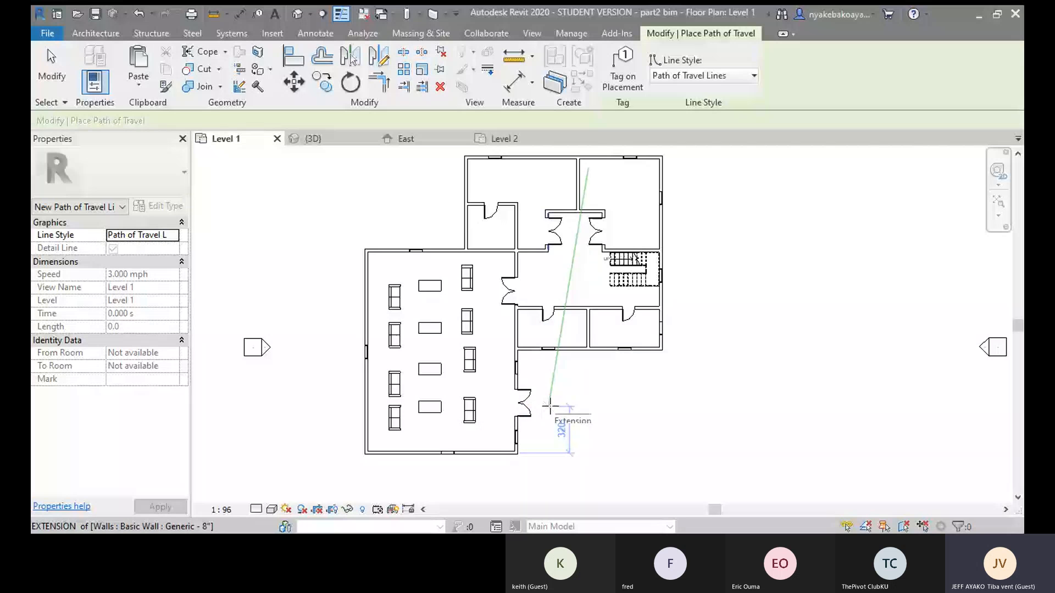
pyautogui.click(550, 406)
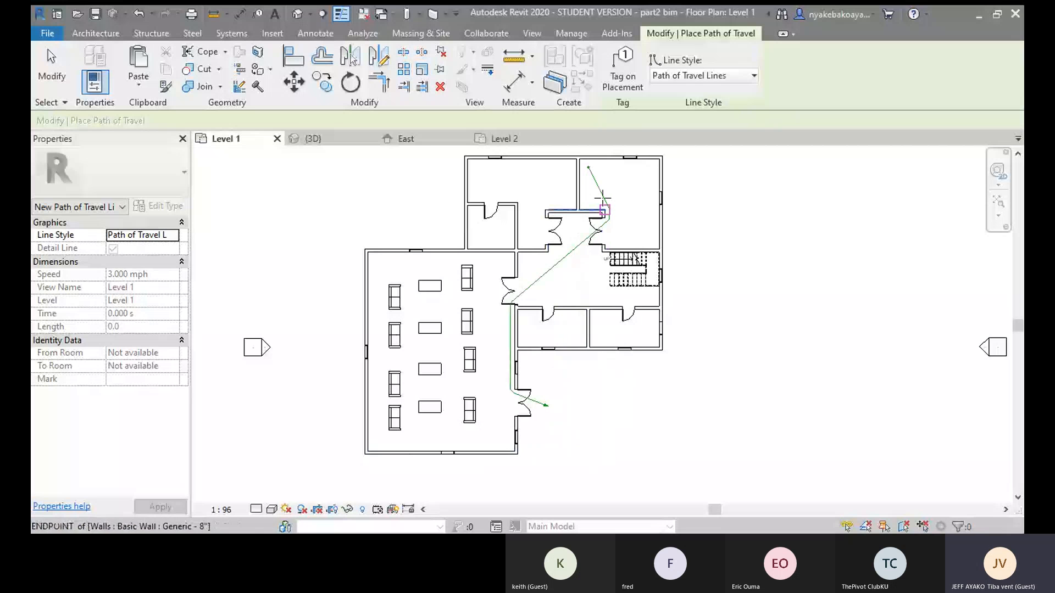
pyautogui.scroll(2, 602, 168)
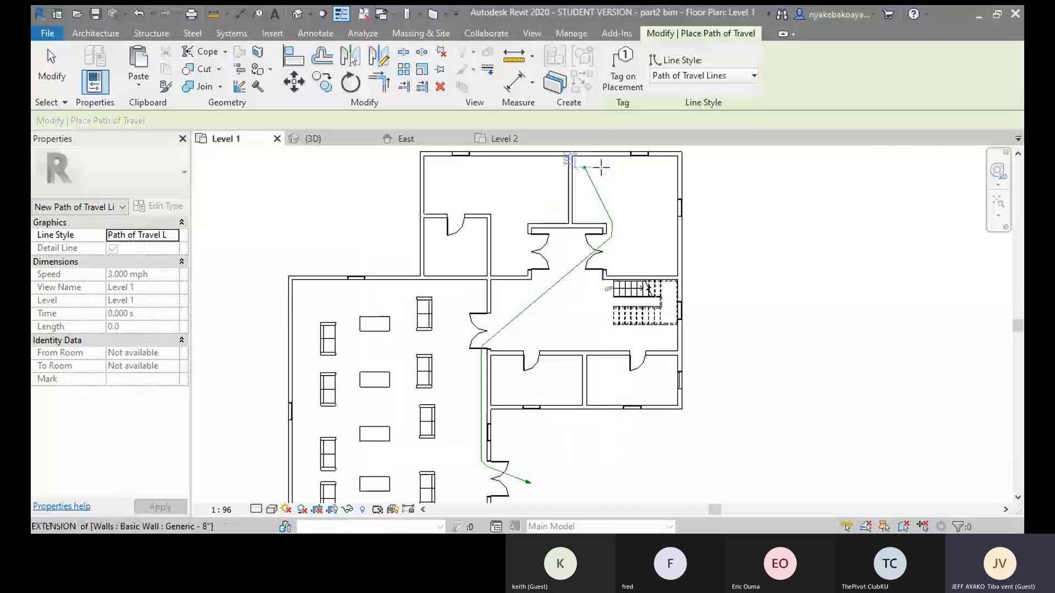
pyautogui.scroll(-2, 601, 167)
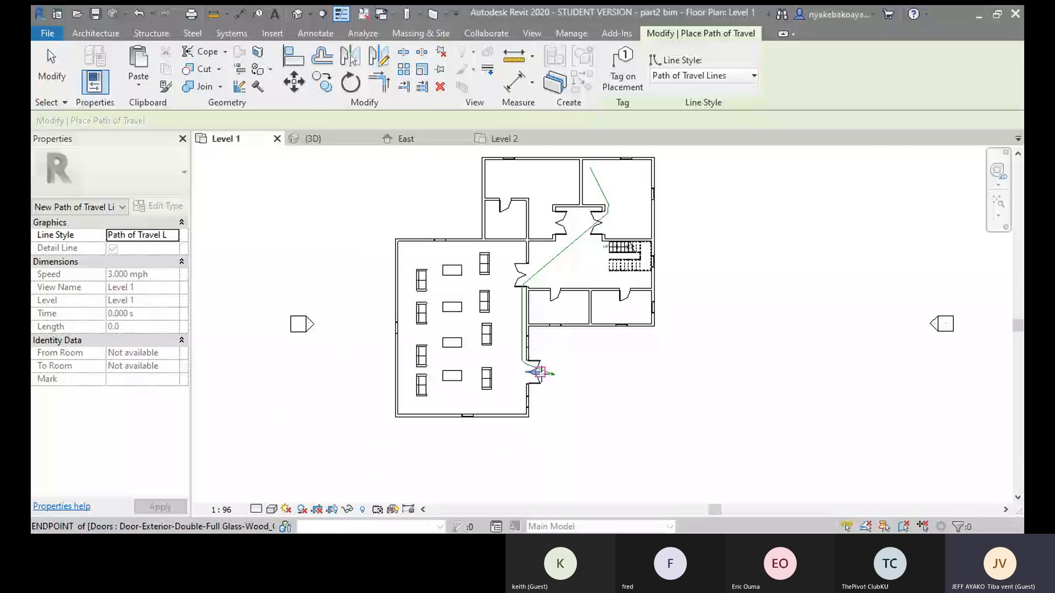
# - Add a second path of travel from the small upper-left room to a point outside the building's upper-right corner
pyautogui.click(540, 373)
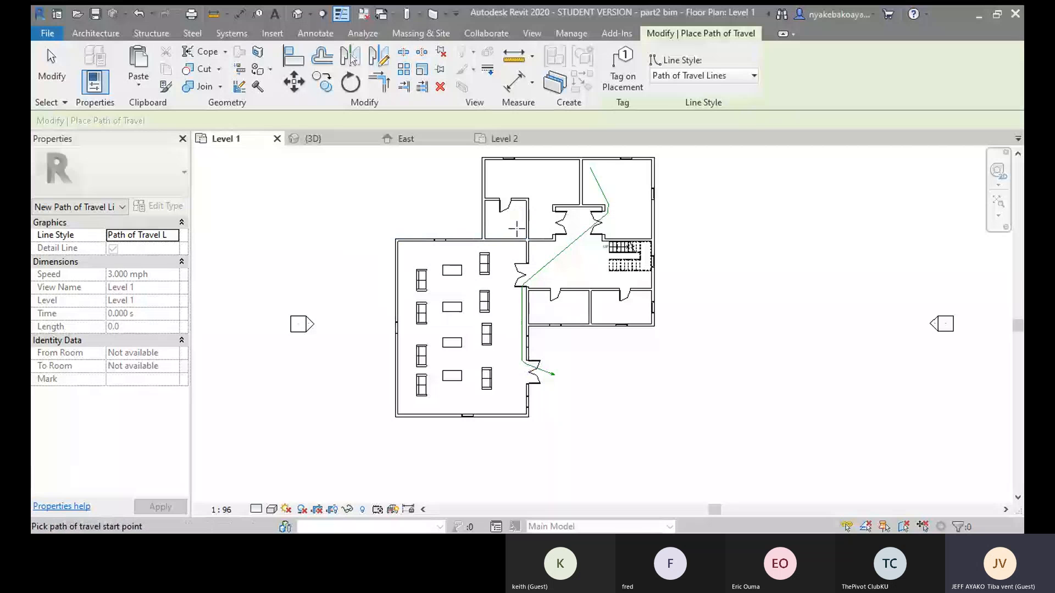
pyautogui.click(516, 228)
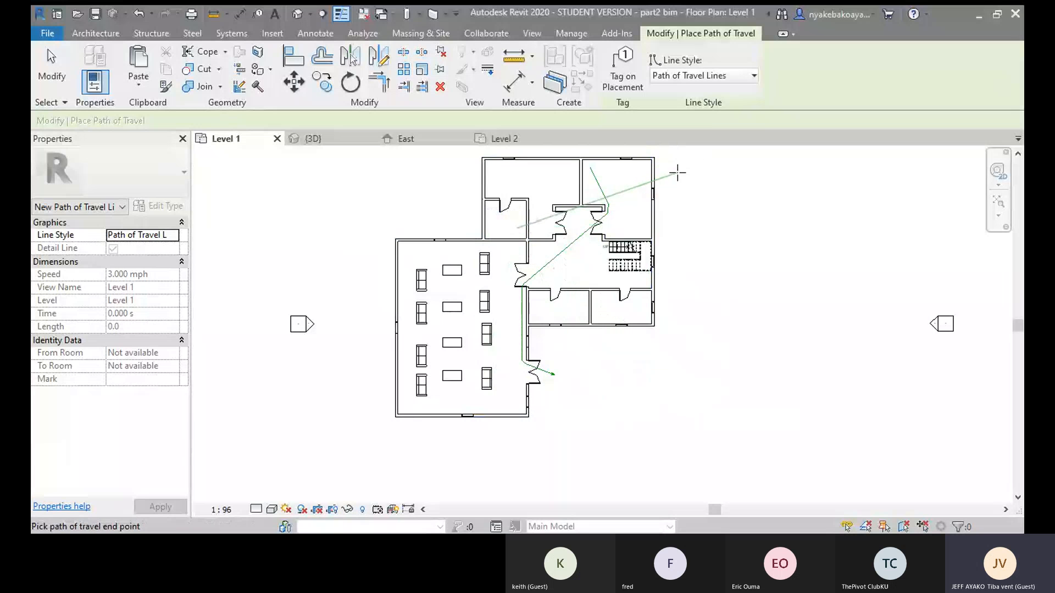
pyautogui.click(676, 166)
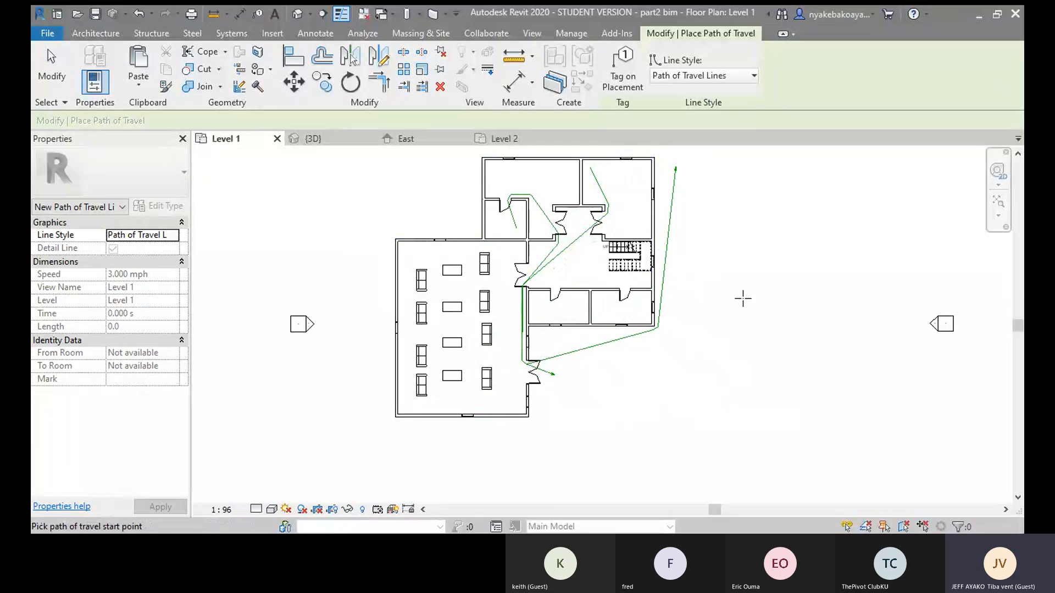
pyautogui.scroll(1, 455, 342)
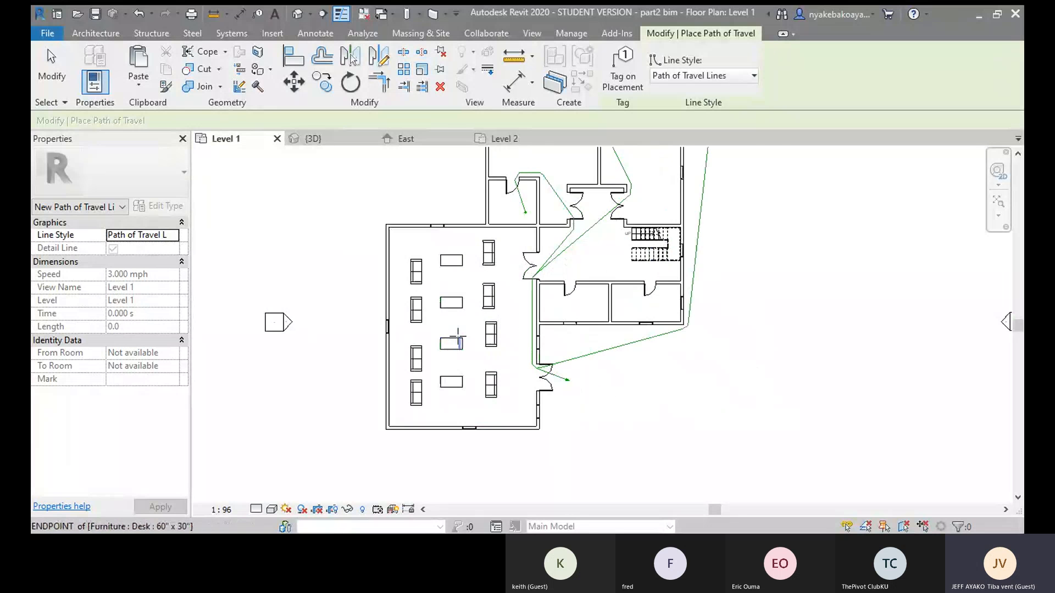
pyautogui.scroll(1, 458, 336)
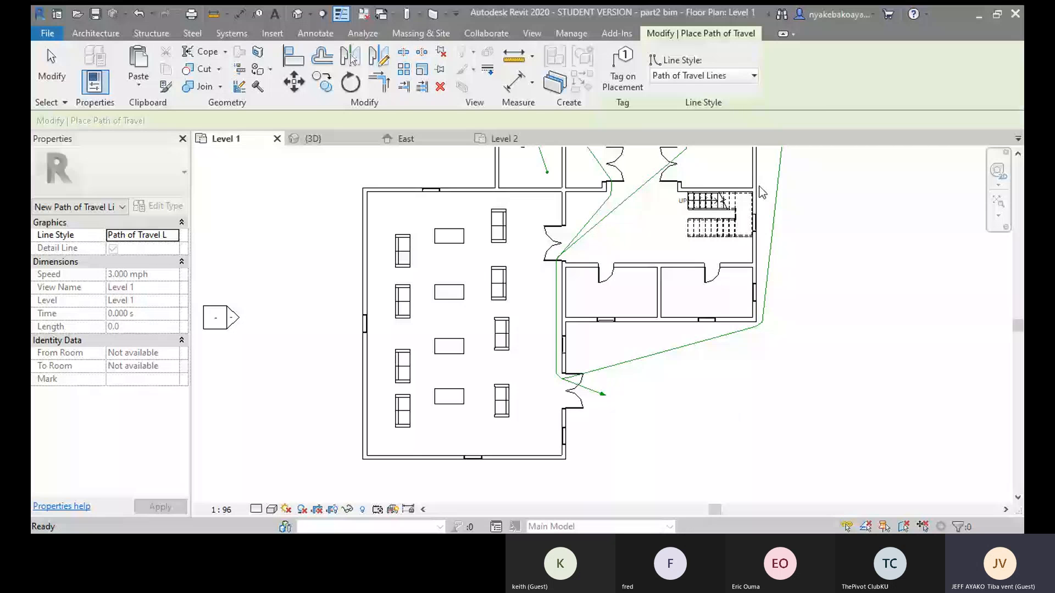
pyautogui.press('Escape')
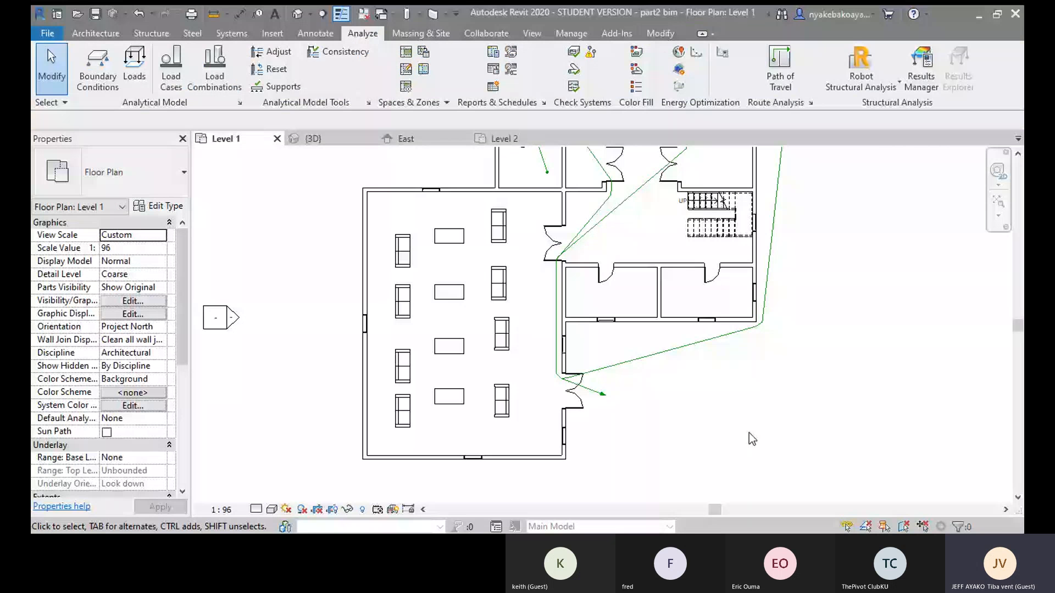
# - Move the third sofa down in the column nearest the exterior double door onto the travel paths, about 243 mm from the wall
pyautogui.moveTo(547, 323); pyautogui.dragTo(523, 381, button='middle')
pyautogui.scroll(1, 529, 346)
pyautogui.scroll(-3, 548, 309)
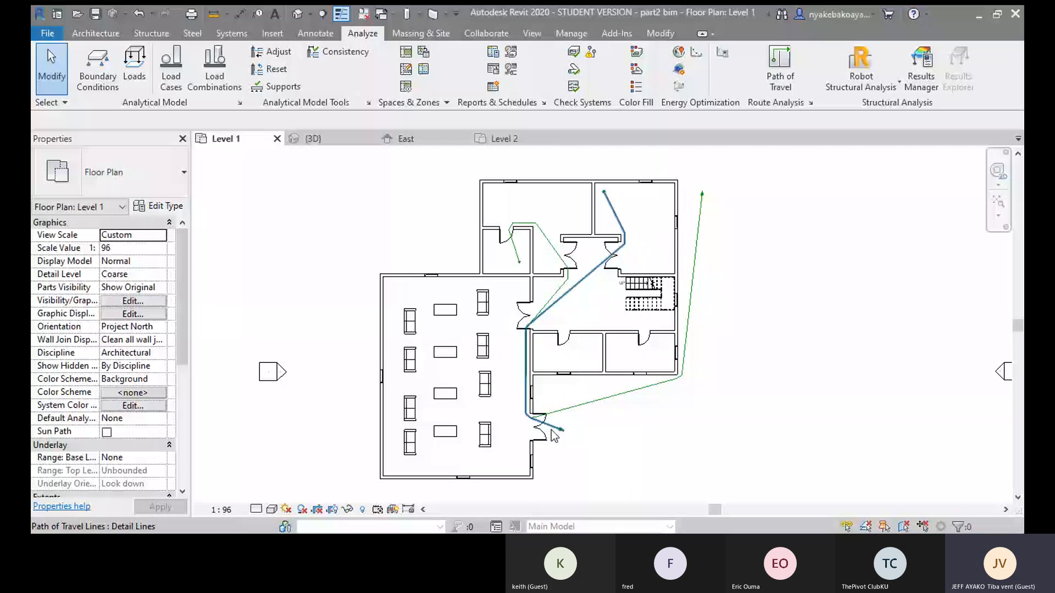
pyautogui.click(485, 389)
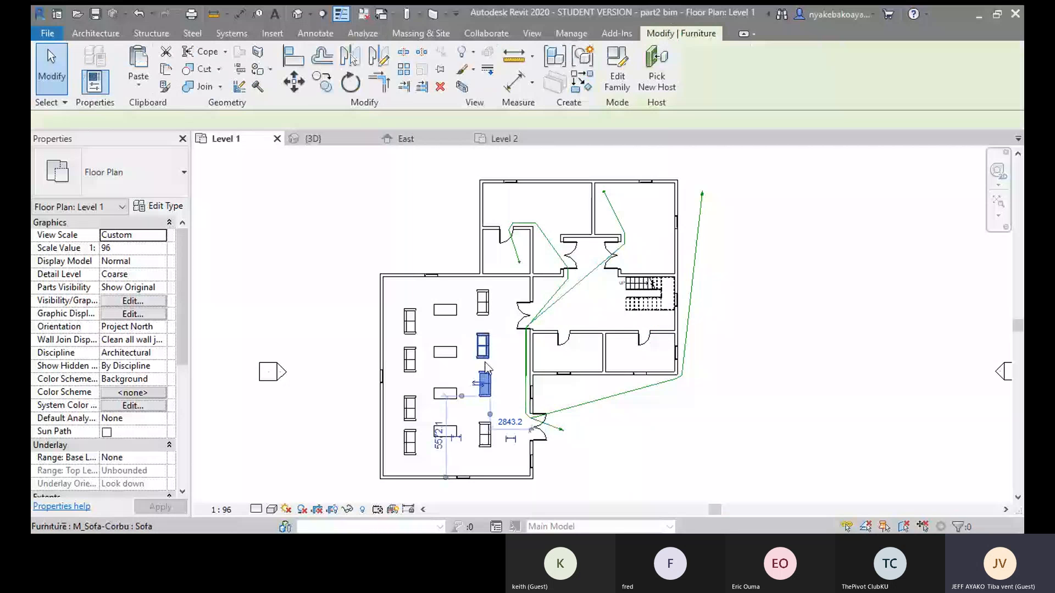
pyautogui.moveTo(485, 367); pyautogui.dragTo(500, 367)
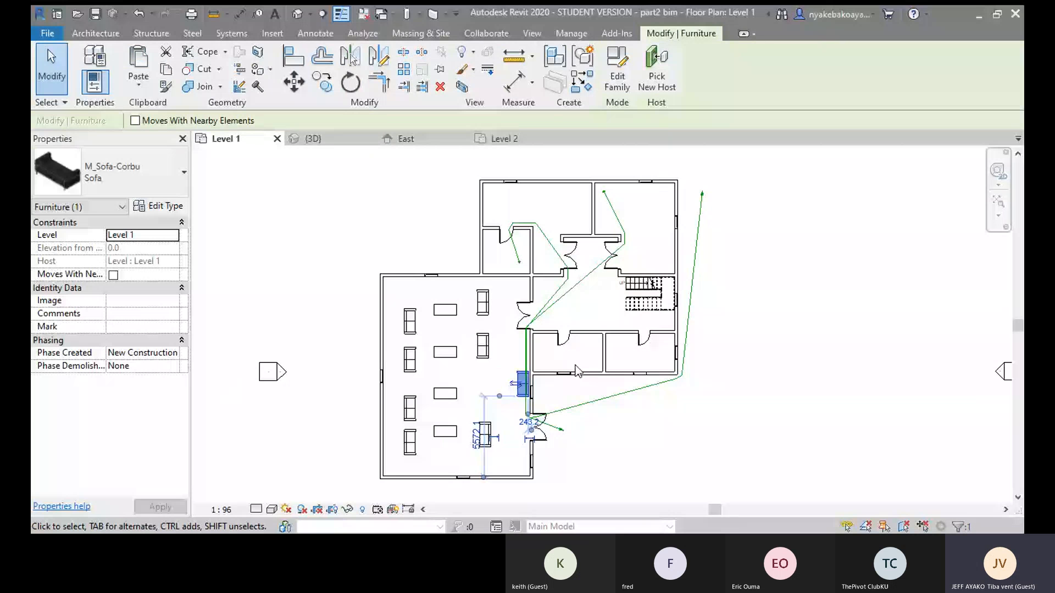
# - Examine how the moved sofa sits against the two travel paths, close up and within the whole plan
pyautogui.scroll(3, 522, 379)
pyautogui.scroll(-1, 544, 396)
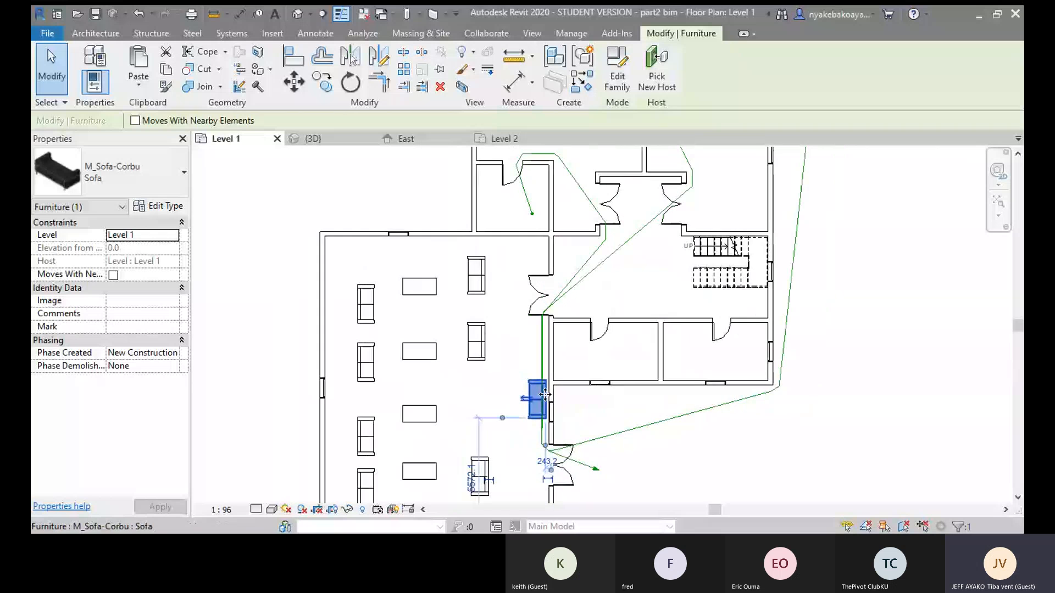
pyautogui.moveTo(497, 409); pyautogui.dragTo(478, 365, button='middle')
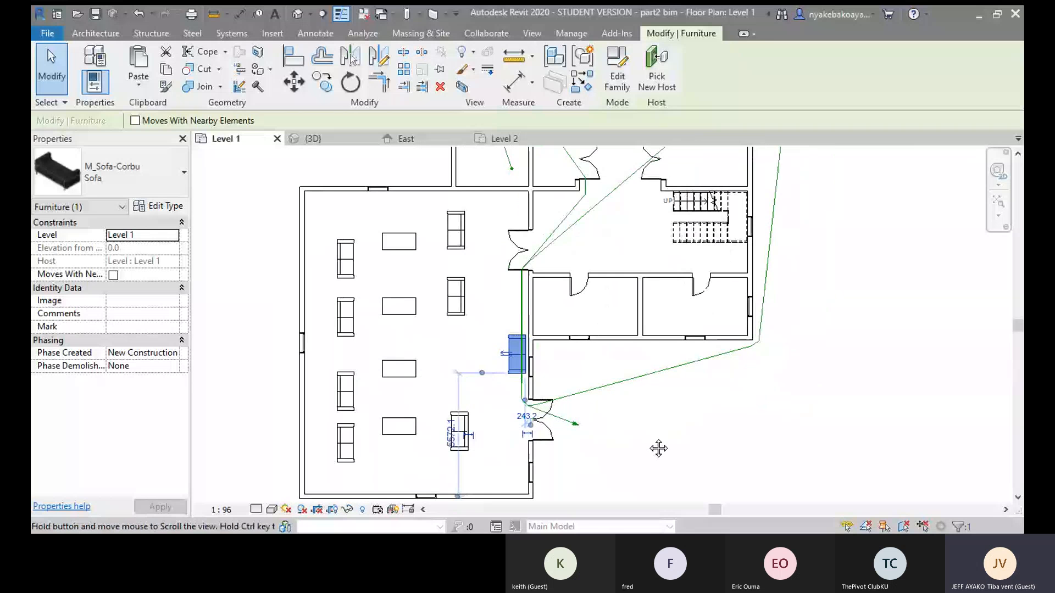
pyautogui.moveTo(659, 449); pyautogui.dragTo(657, 437, button='middle')
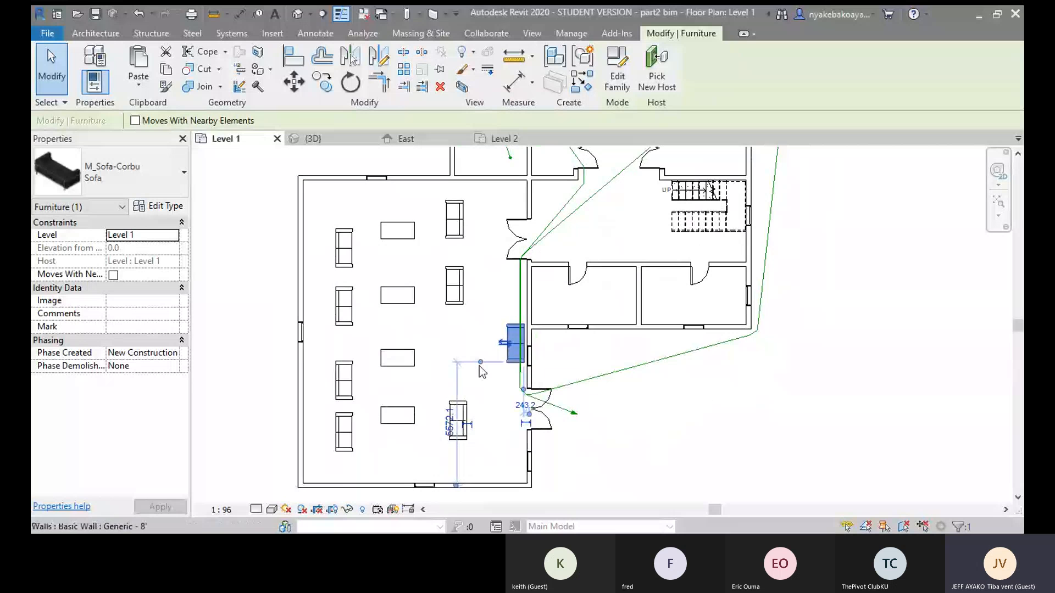
pyautogui.scroll(-1, 632, 431)
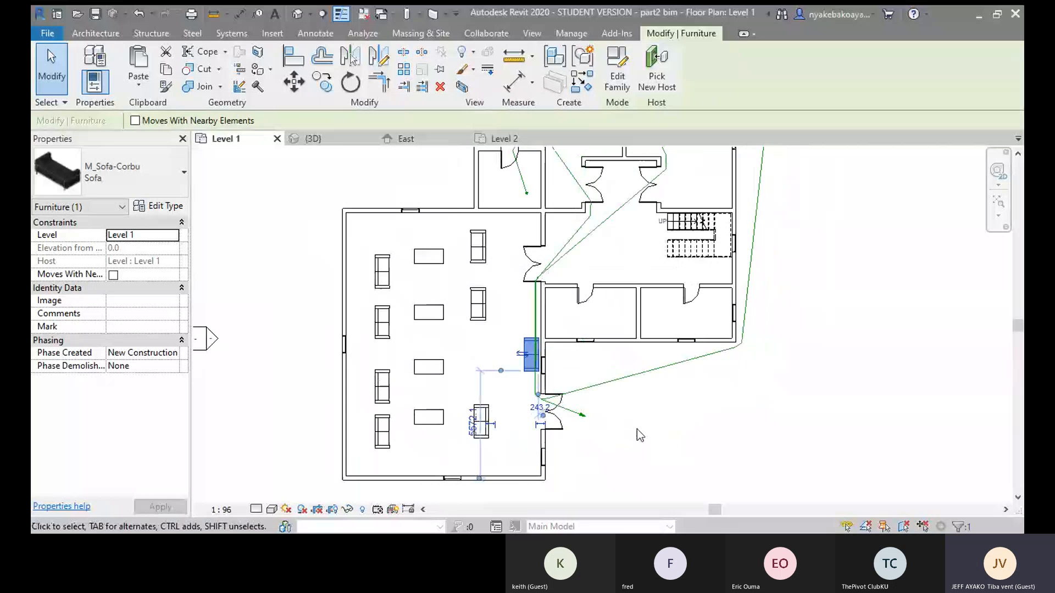
pyautogui.scroll(-2, 638, 432)
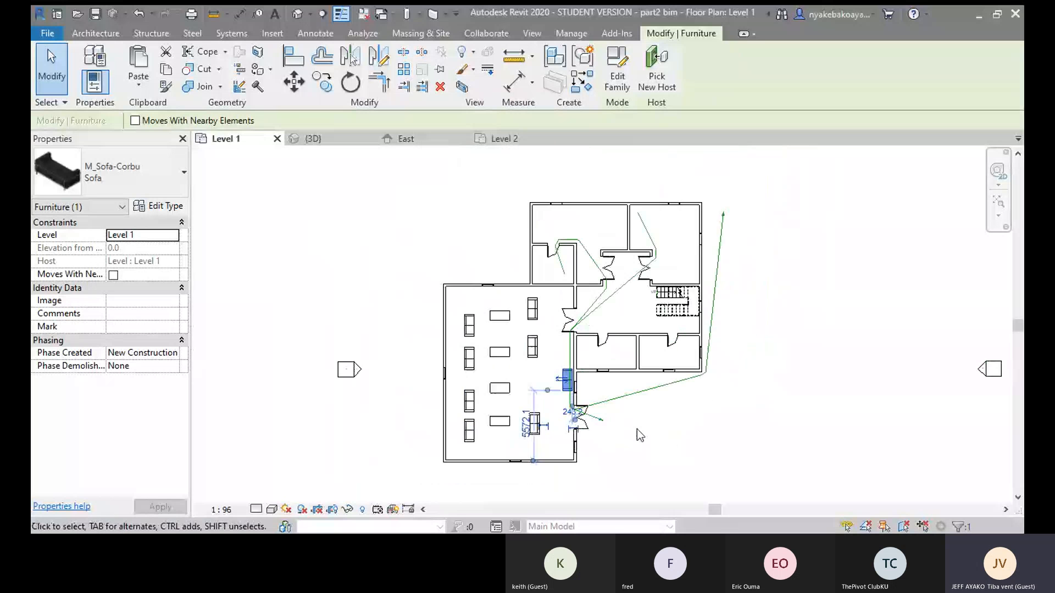
pyautogui.scroll(1, 658, 422)
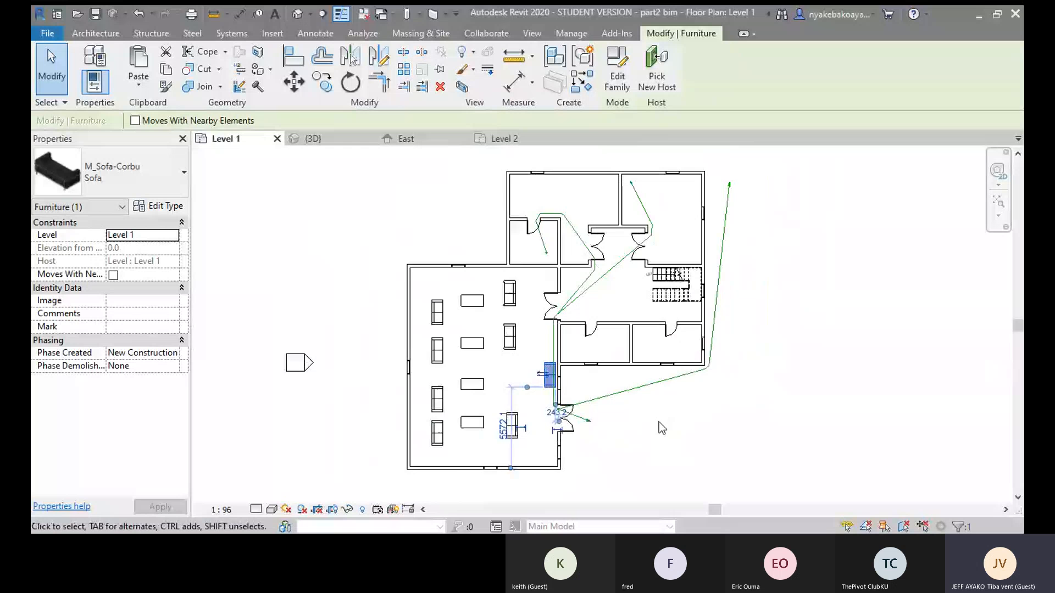
pyautogui.scroll(1, 659, 422)
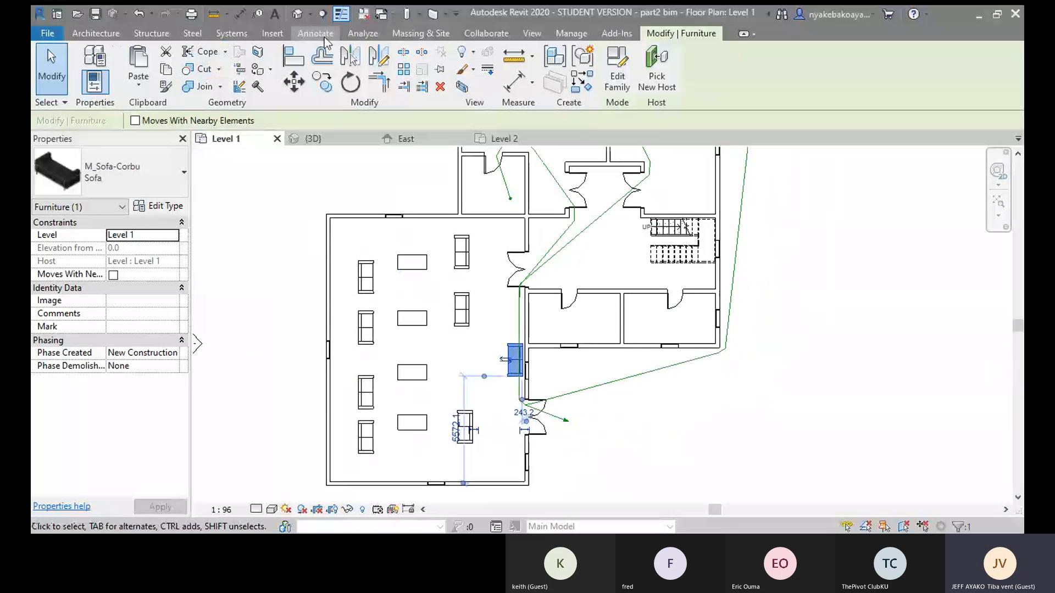
pyautogui.click(362, 34)
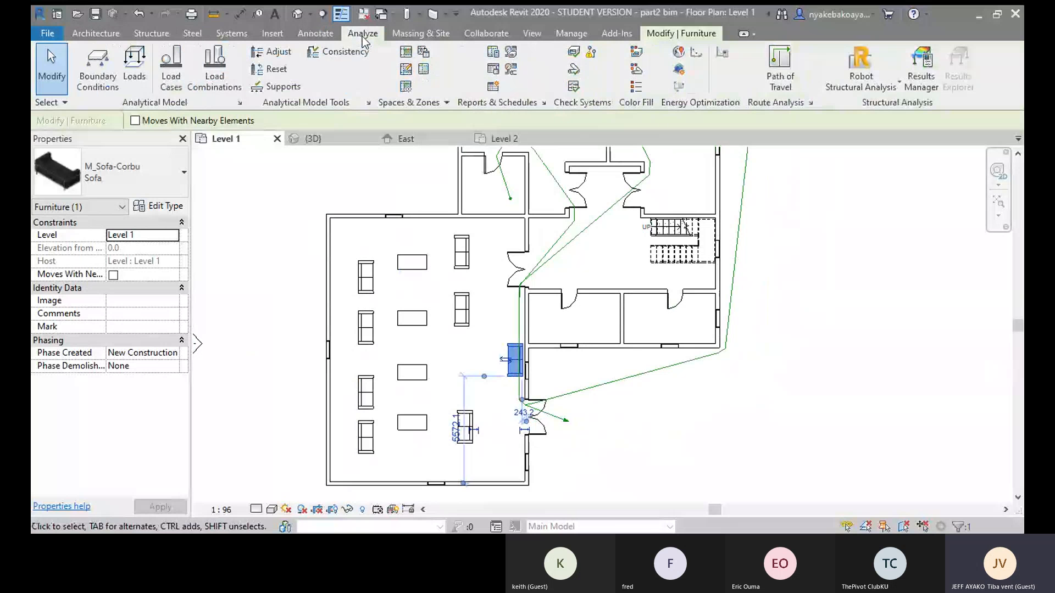
pyautogui.click(783, 75)
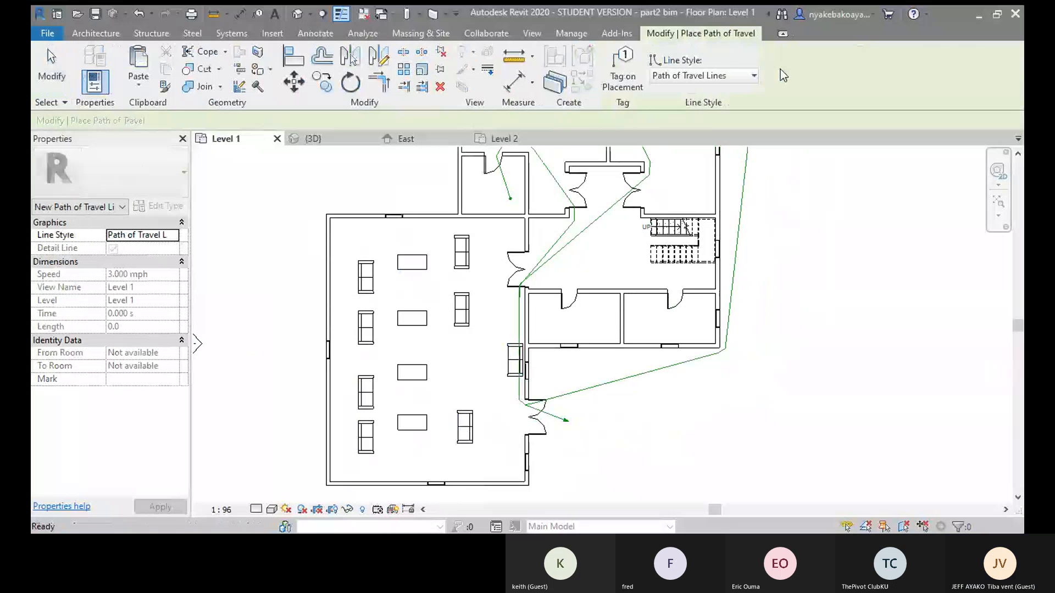
pyautogui.moveTo(682, 336); pyautogui.dragTo(621, 370, button='middle')
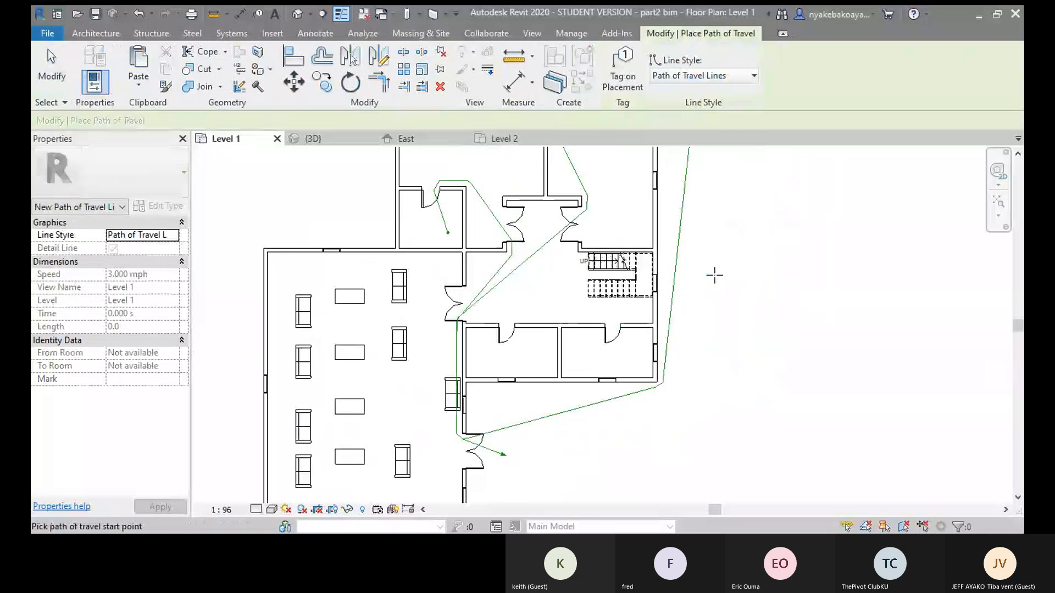
pyautogui.scroll(-2, 715, 275)
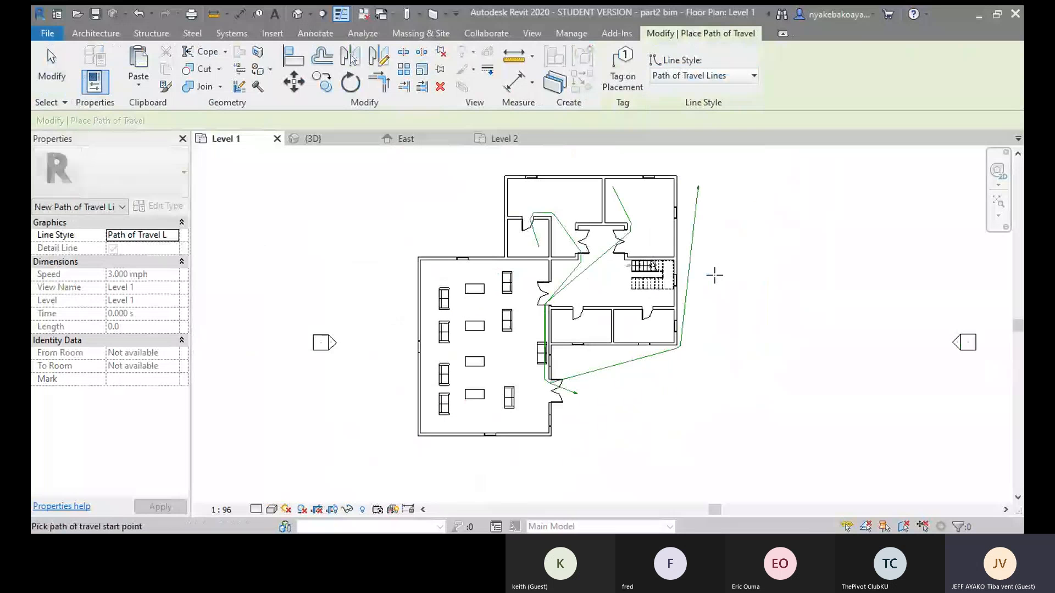
pyautogui.scroll(1, 715, 274)
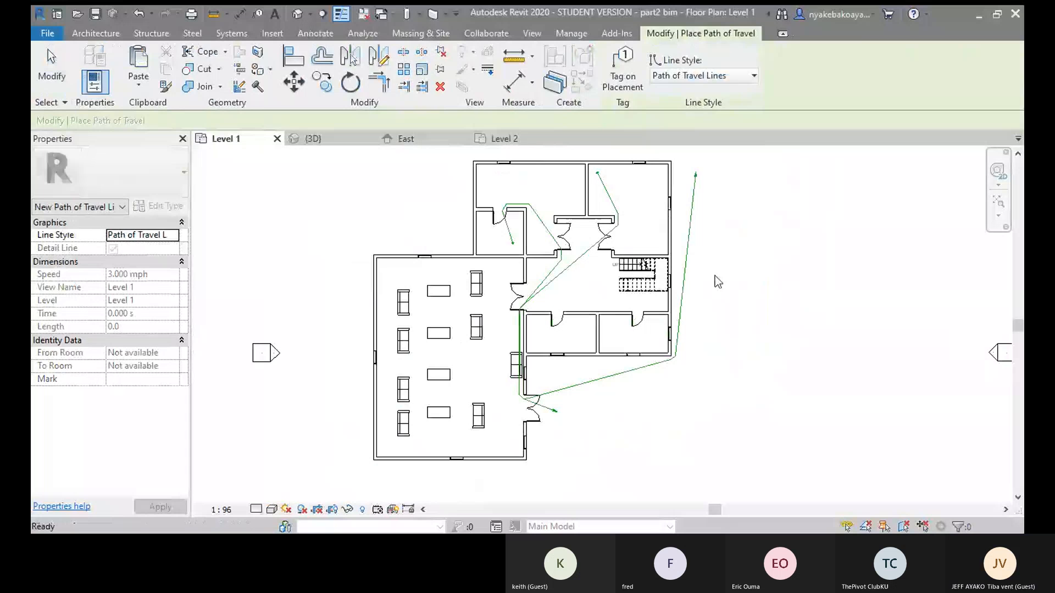
pyautogui.press('Escape')
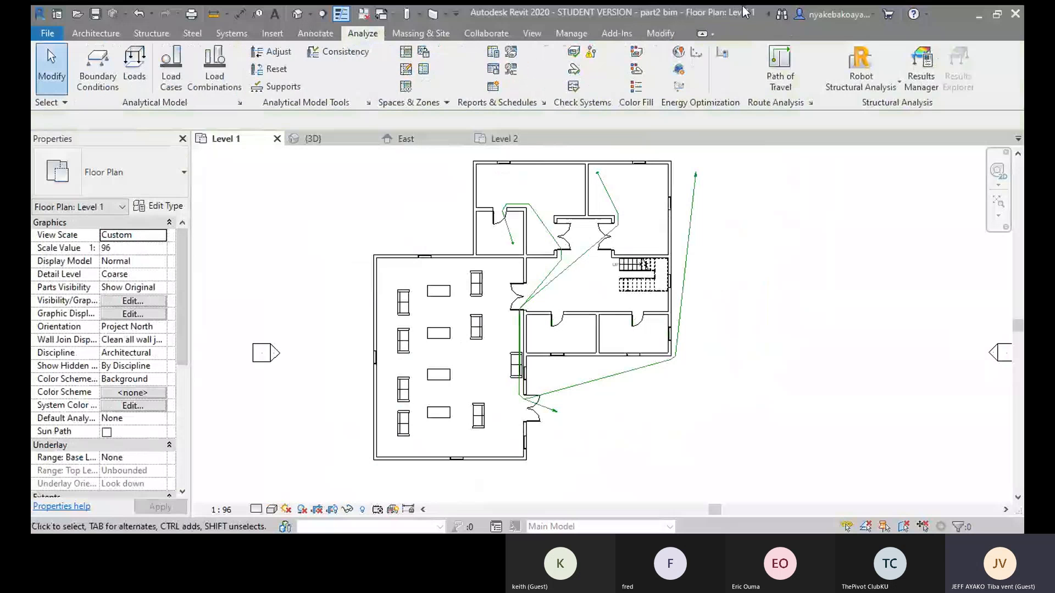
# - Update the travel path between the small upper-left room and the outside corner to account for the moved sofa
pyautogui.click(686, 247)
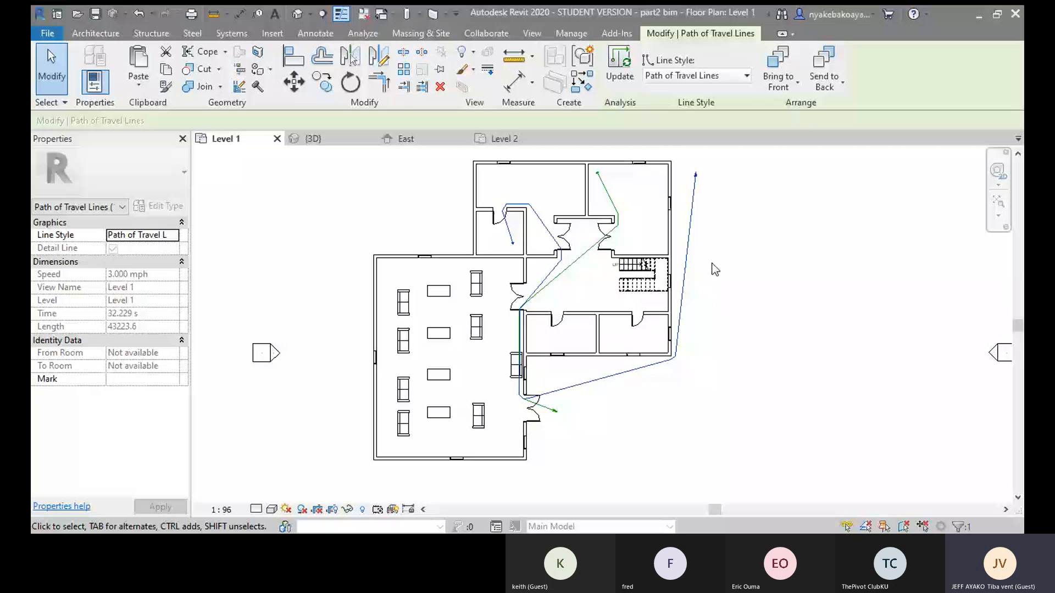
pyautogui.scroll(2, 714, 269)
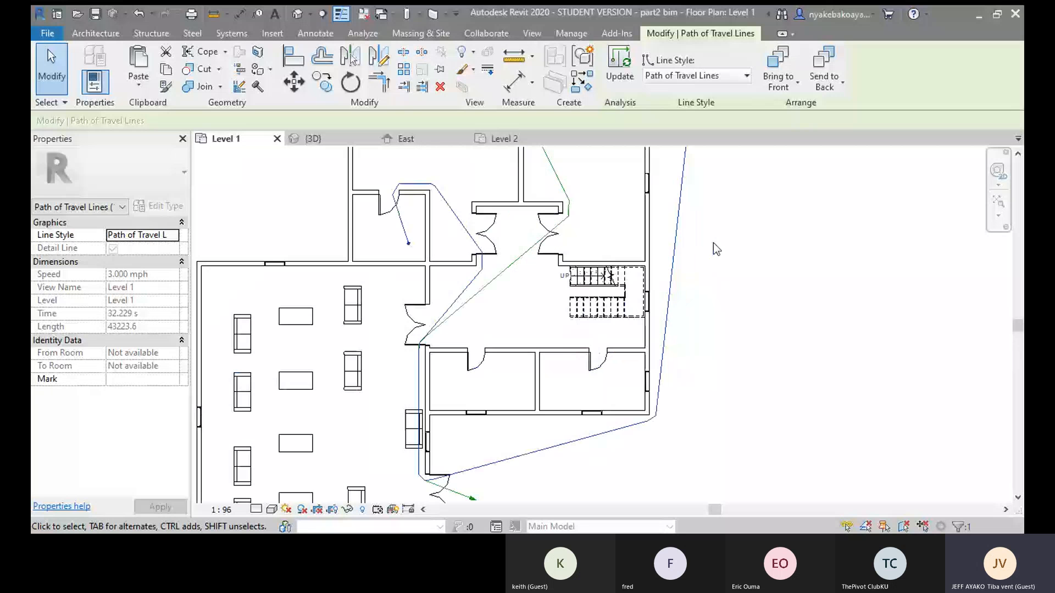
pyautogui.scroll(-1, 714, 243)
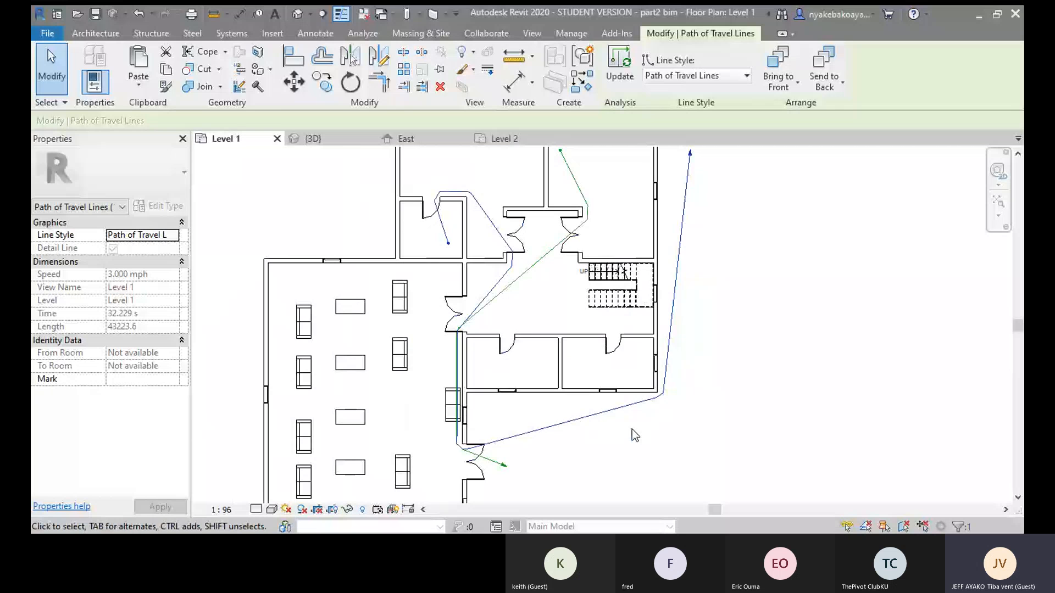
pyautogui.click(717, 421)
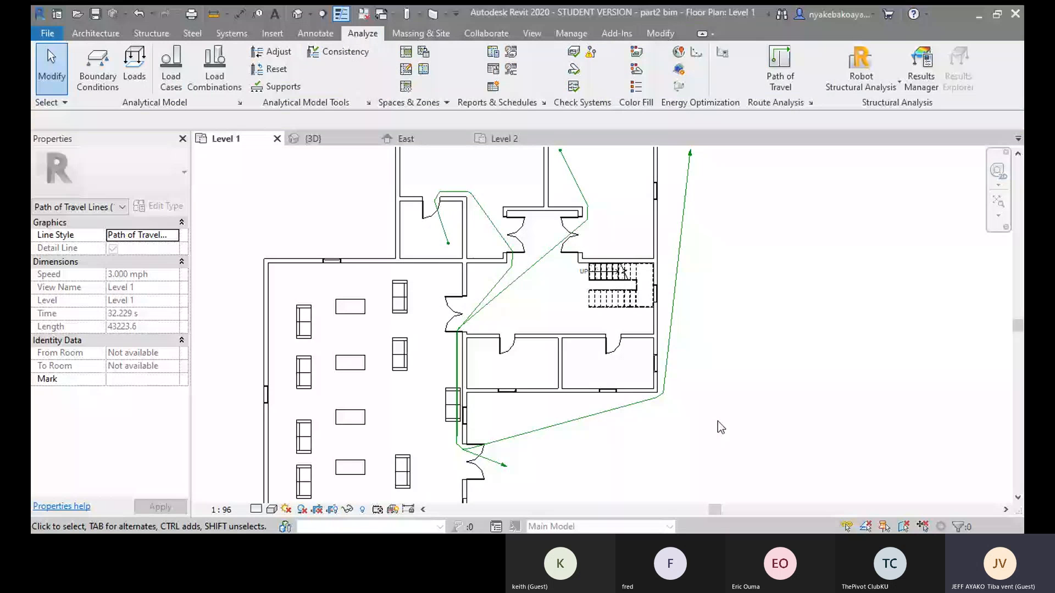
pyautogui.scroll(-2, 701, 286)
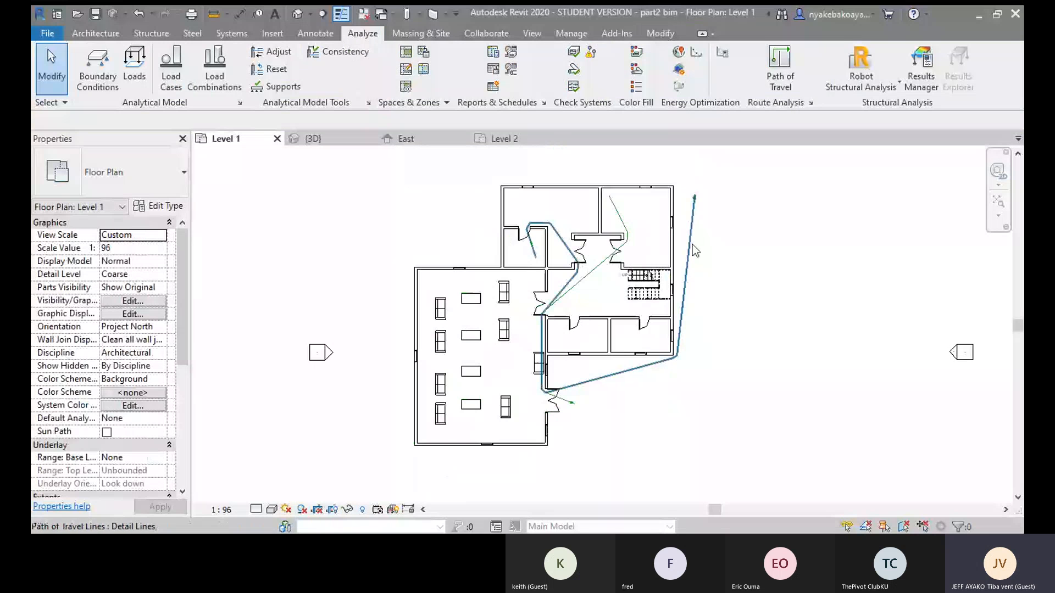
pyautogui.click(692, 245)
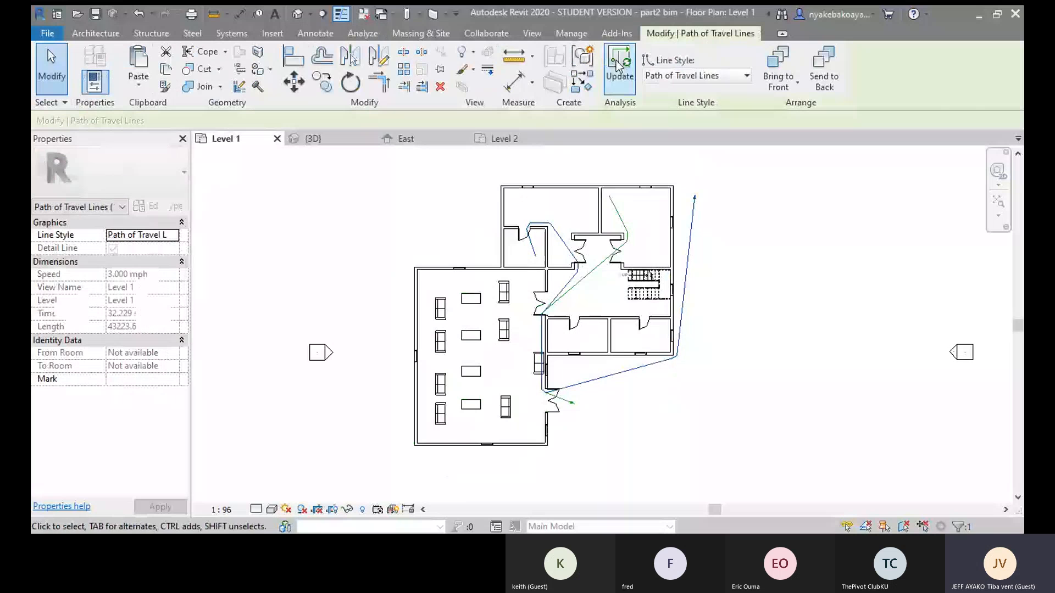
pyautogui.click(619, 66)
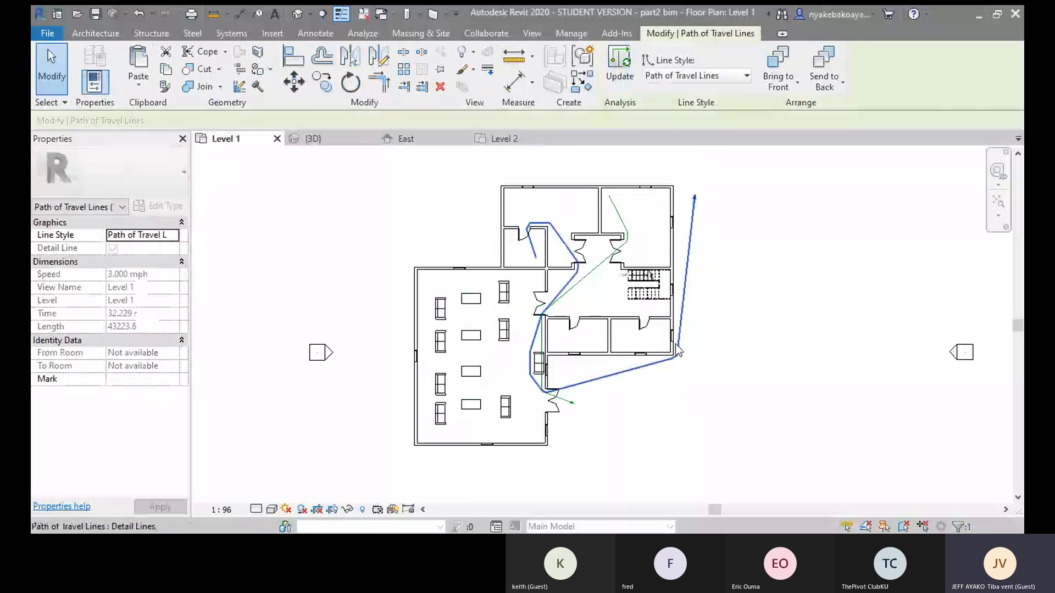
# - Update the travel path from the upper-right room to the exterior double door so it accounts for the moved sofa
pyautogui.click(700, 420)
pyautogui.scroll(1, 700, 421)
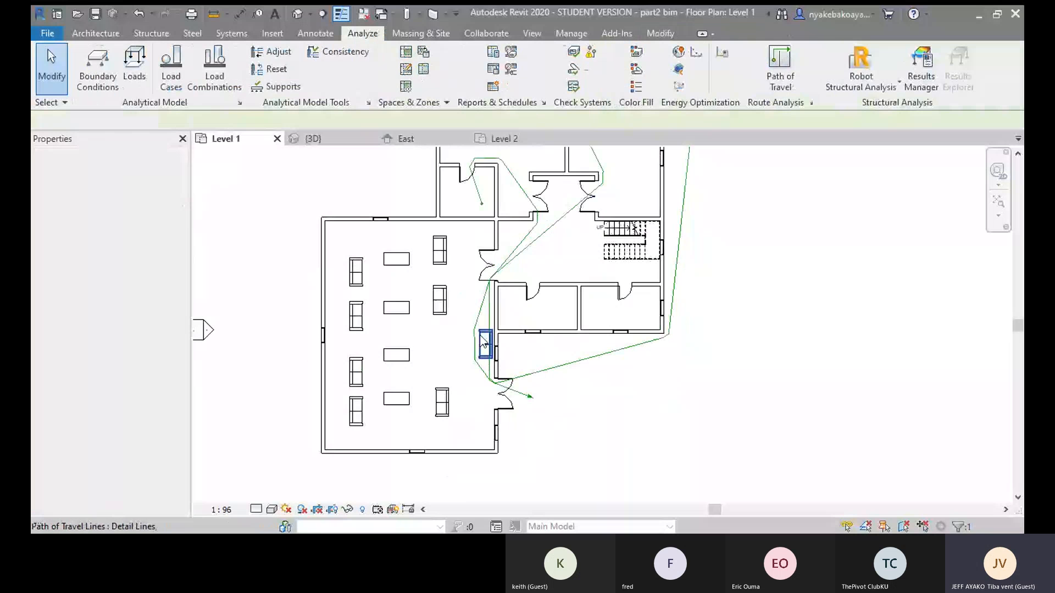
pyautogui.scroll(2, 484, 340)
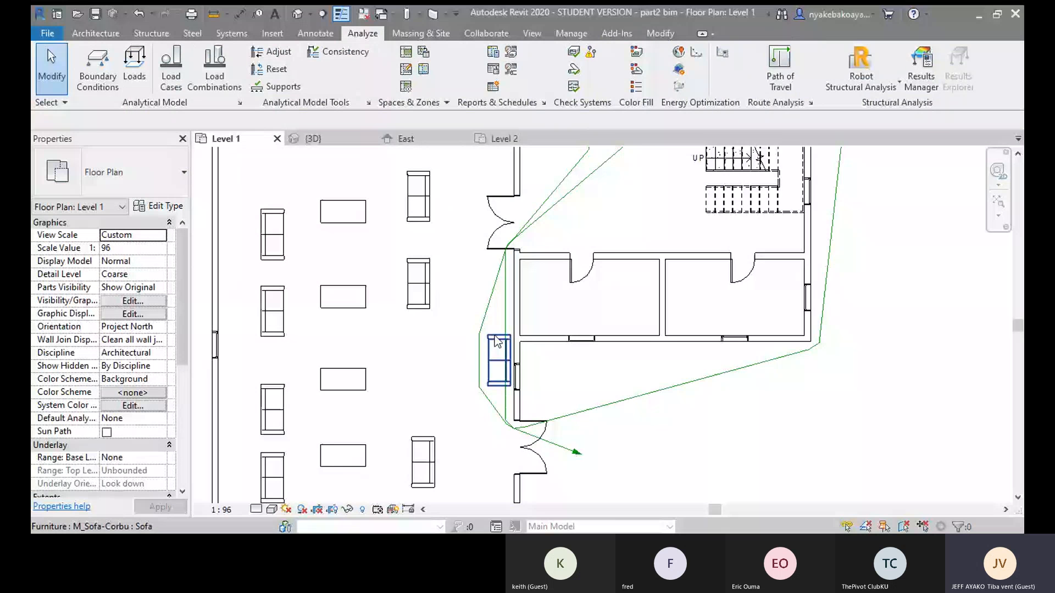
pyautogui.click(601, 425)
pyautogui.scroll(-2, 601, 425)
pyautogui.click(620, 72)
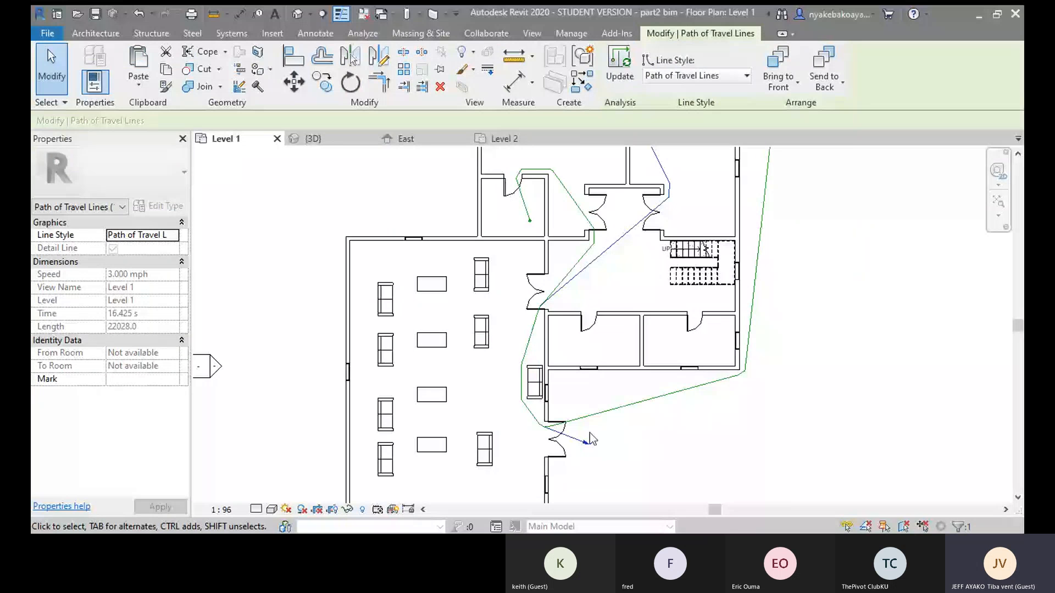
pyautogui.scroll(1, 591, 438)
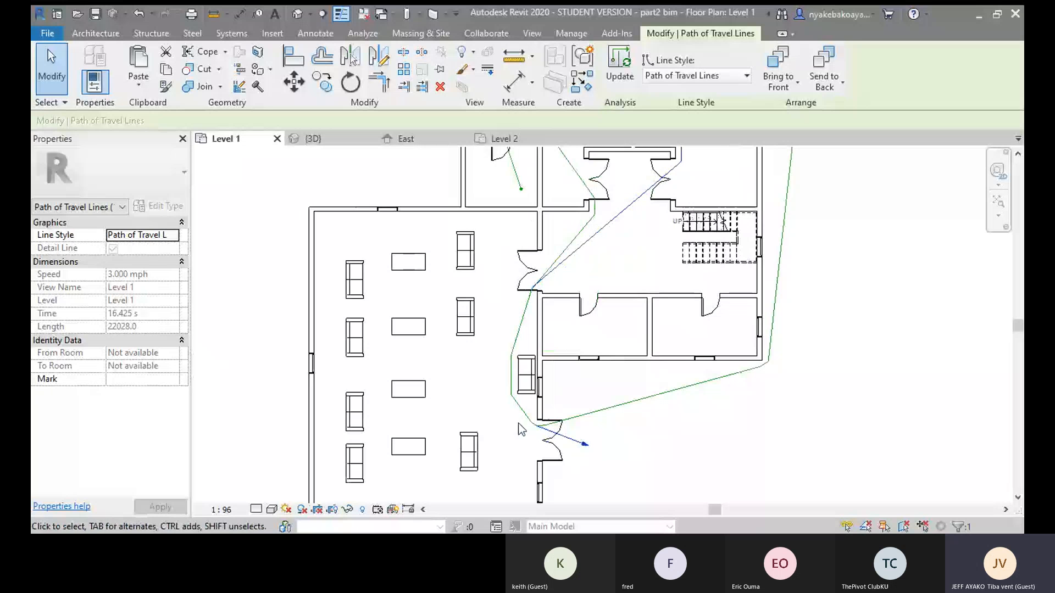
pyautogui.scroll(-3, 521, 430)
pyautogui.press('Escape')
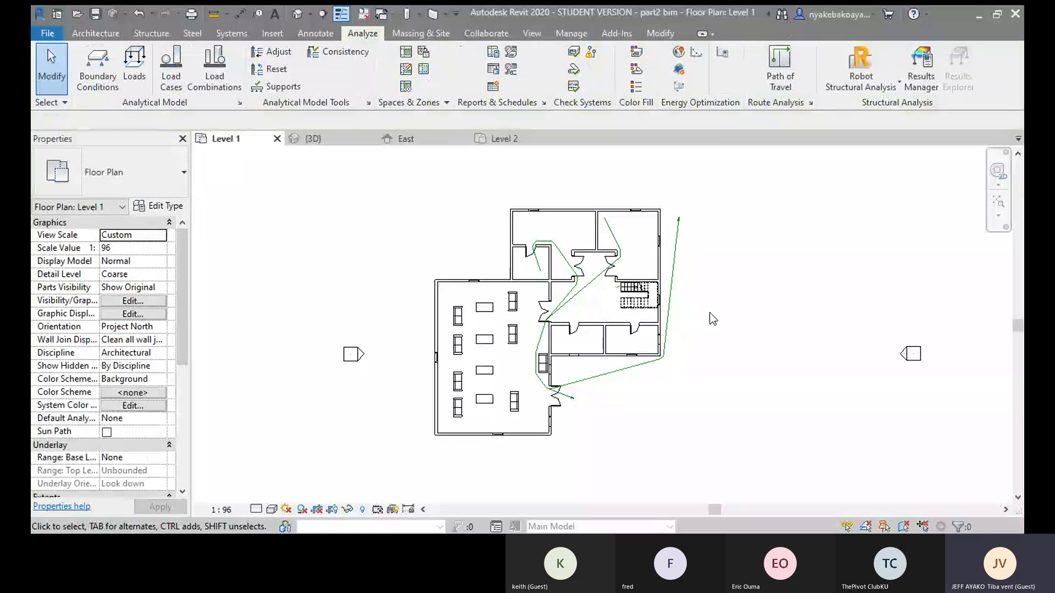
# - Examine the course of both updated travel paths from the upper rooms past the moved sofa to the outside
pyautogui.moveTo(686, 325); pyautogui.dragTo(670, 333, button='middle')
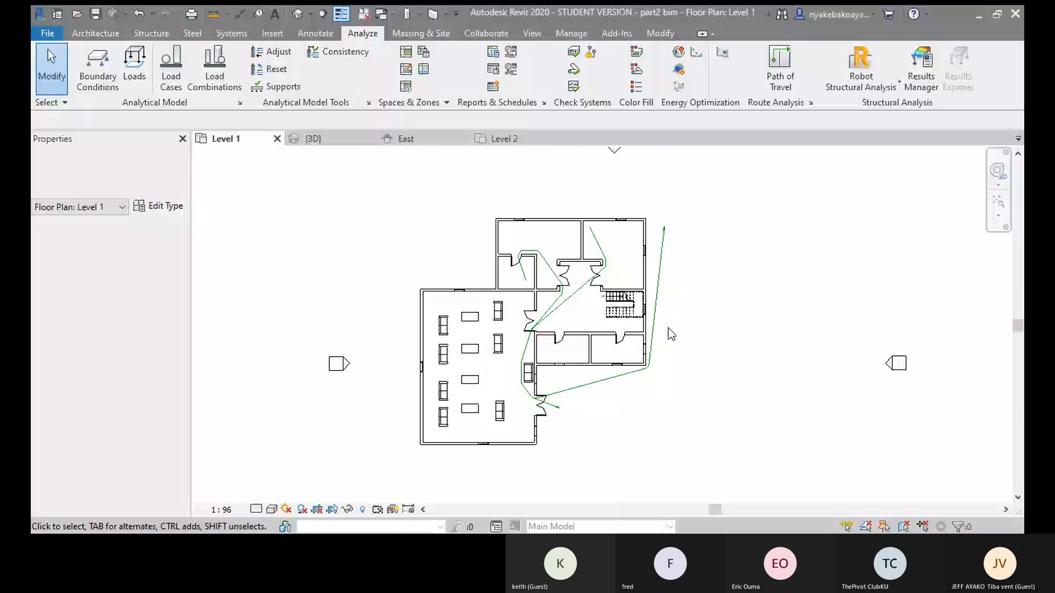
pyautogui.scroll(2, 511, 324)
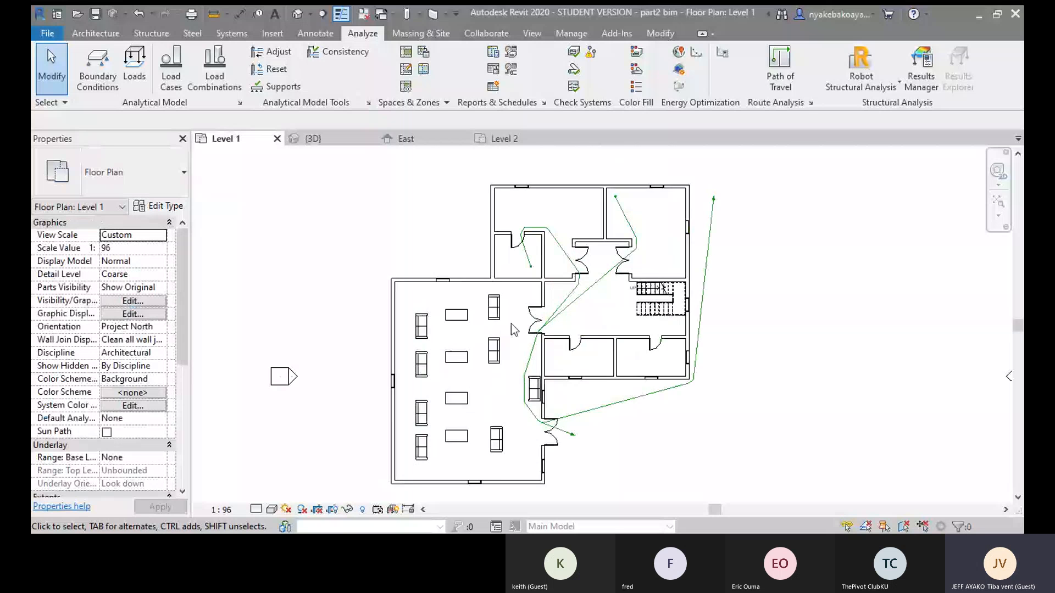
pyautogui.scroll(2, 514, 329)
pyautogui.moveTo(536, 329); pyautogui.dragTo(480, 354, button='middle')
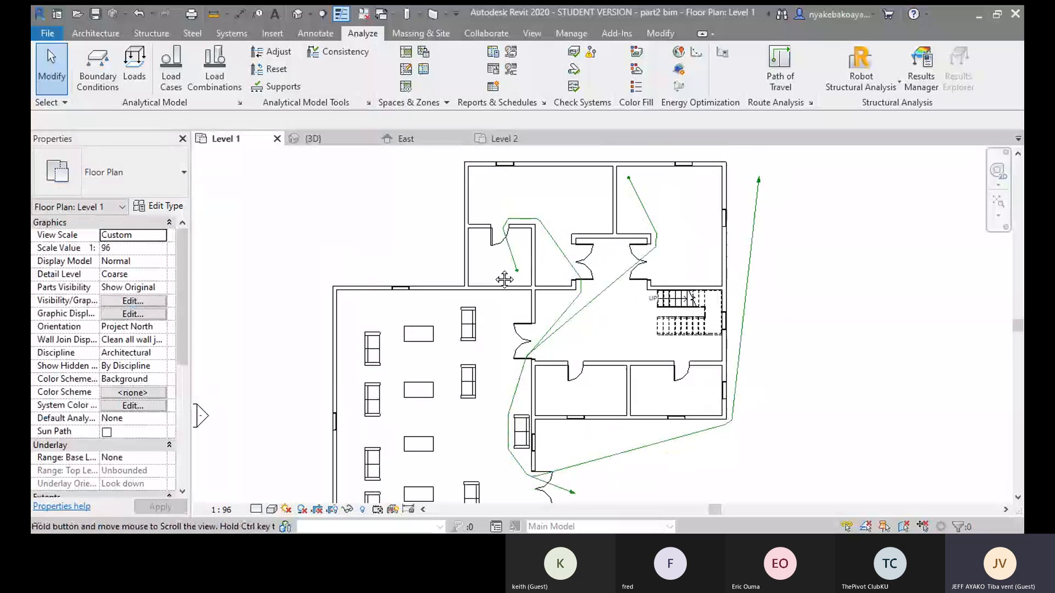
pyautogui.moveTo(510, 265); pyautogui.dragTo(500, 282, button='middle')
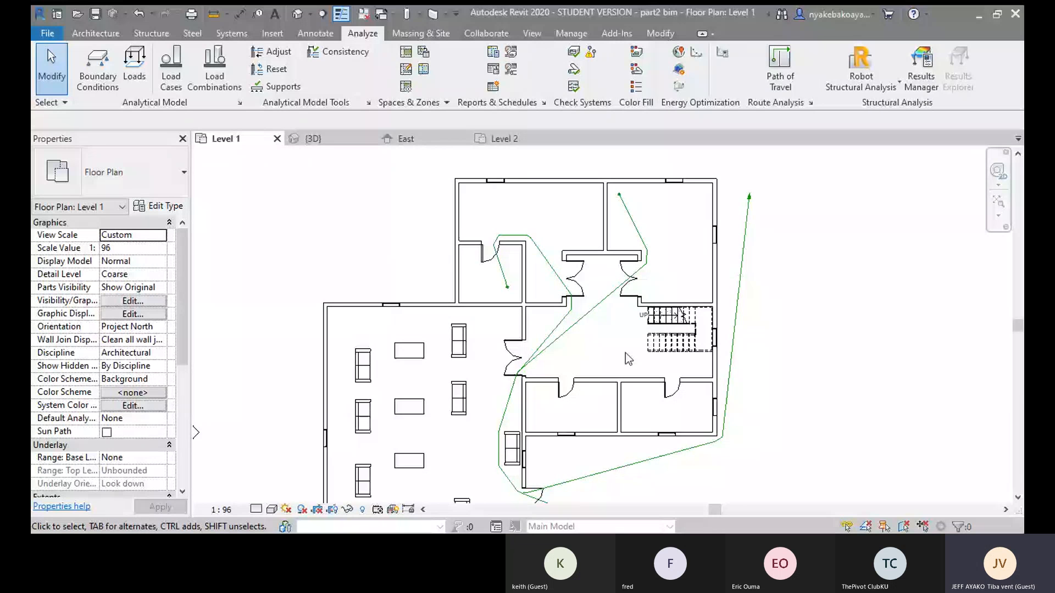
pyautogui.moveTo(505, 418); pyautogui.dragTo(487, 376, button='middle')
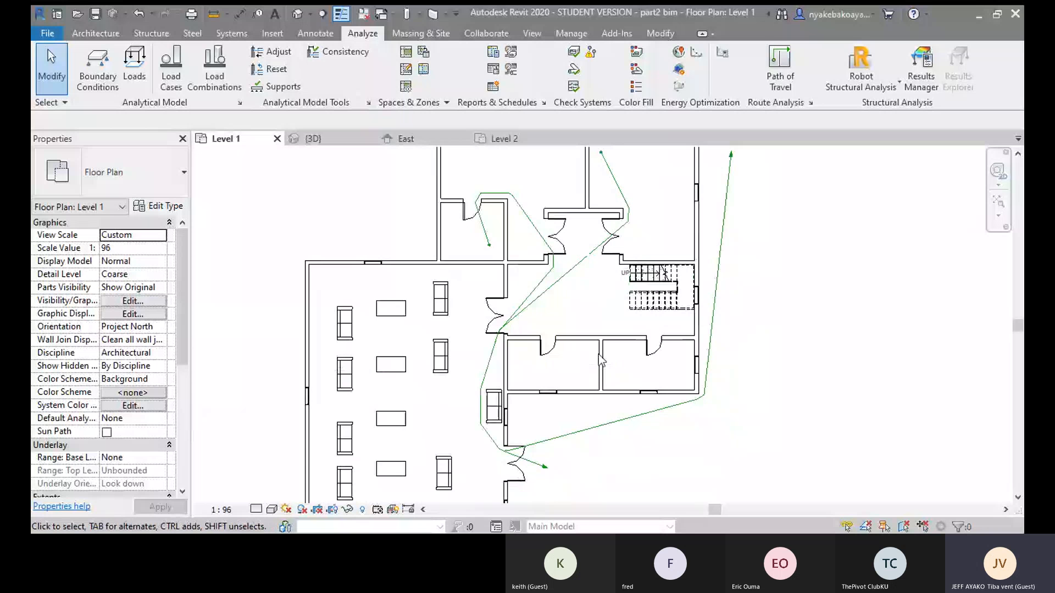
pyautogui.moveTo(599, 354); pyautogui.dragTo(604, 343, button='middle')
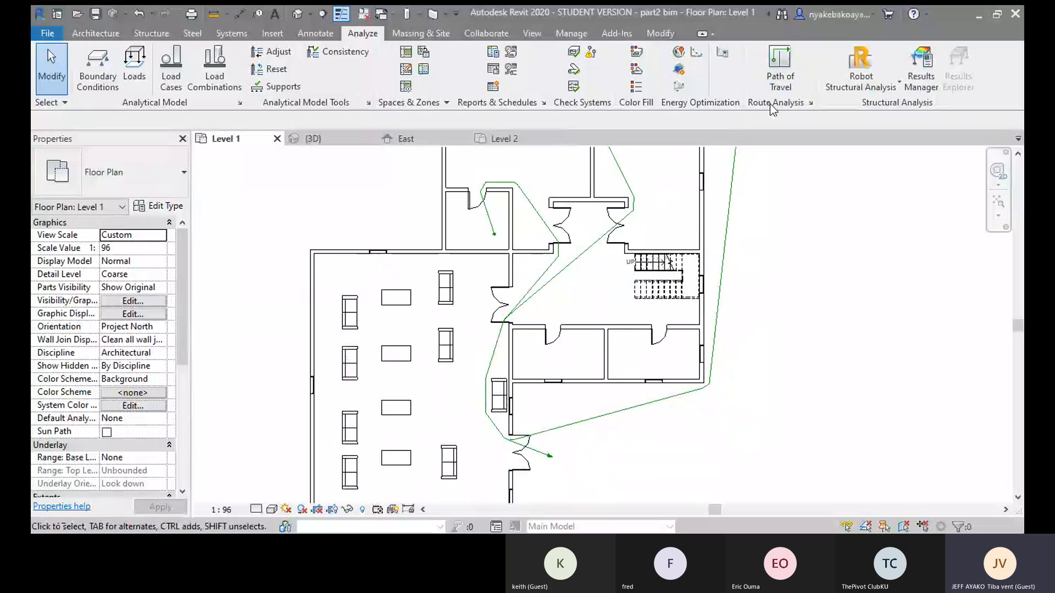
# - Open the Route Analysis settings and review the model categories that can be ignored as obstacles
pyautogui.click(812, 106)
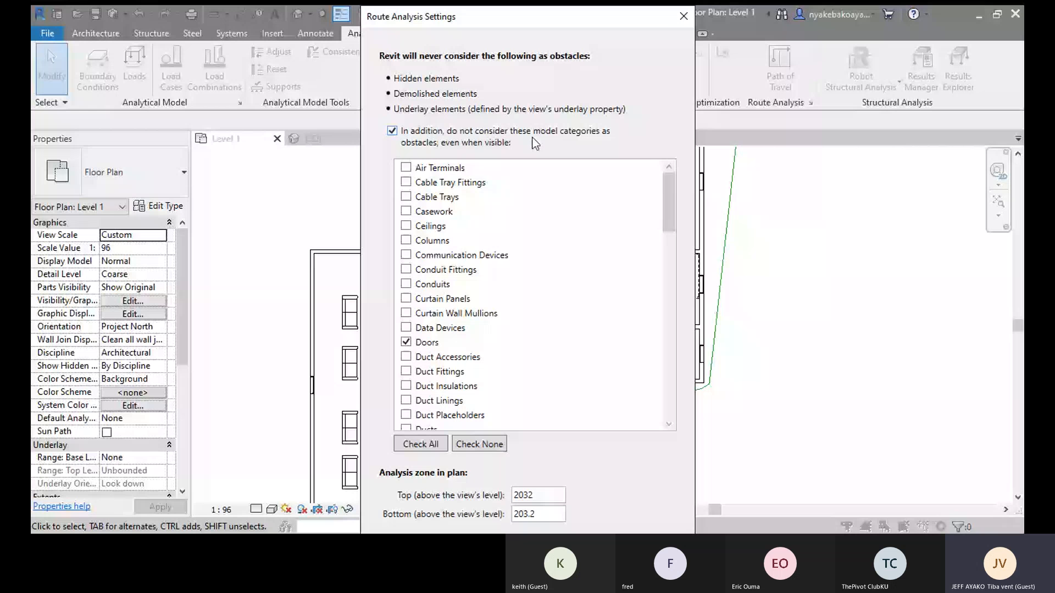
pyautogui.scroll(-2, 575, 266)
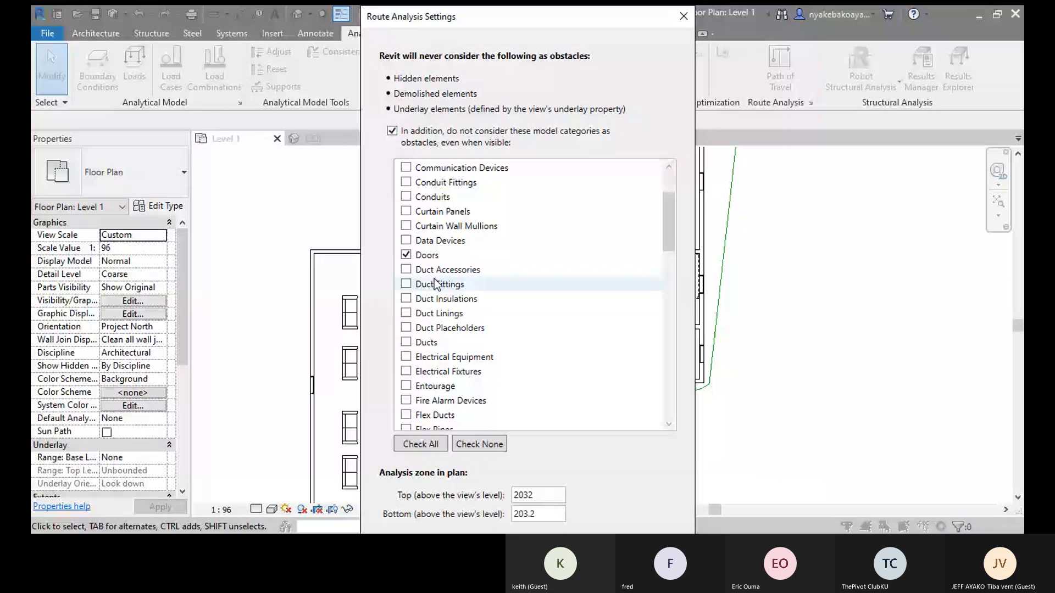
pyautogui.scroll(-6, 437, 291)
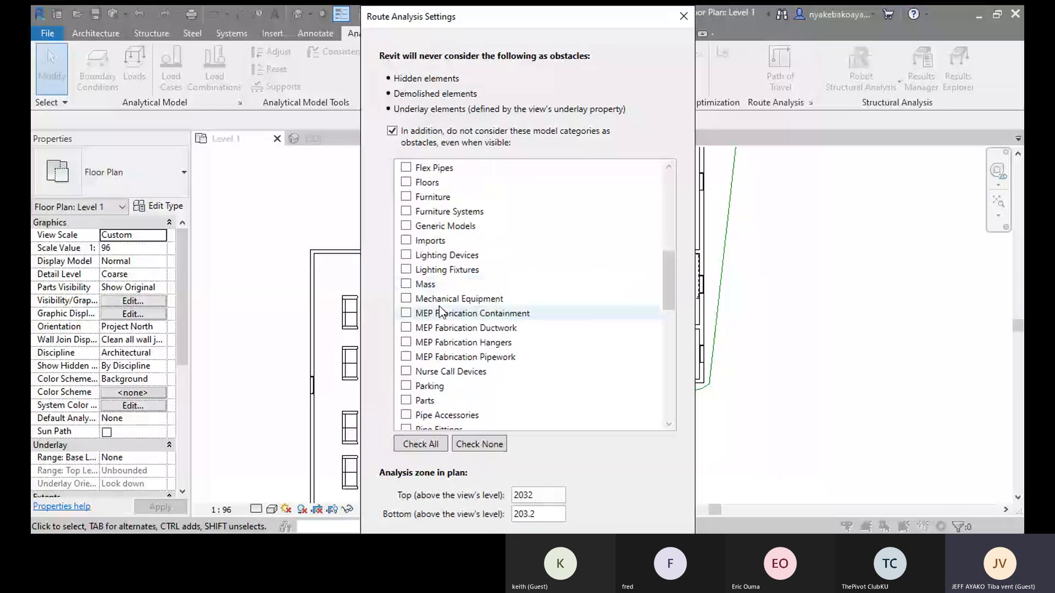
pyautogui.scroll(-10, 473, 310)
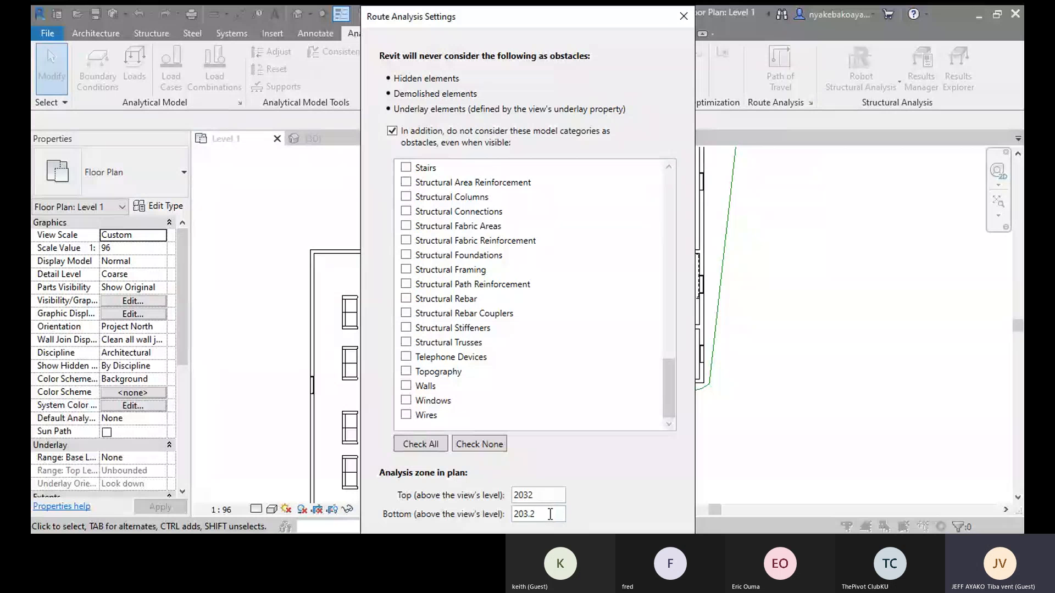
pyautogui.scroll(4, 484, 385)
pyautogui.scroll(-4, 449, 349)
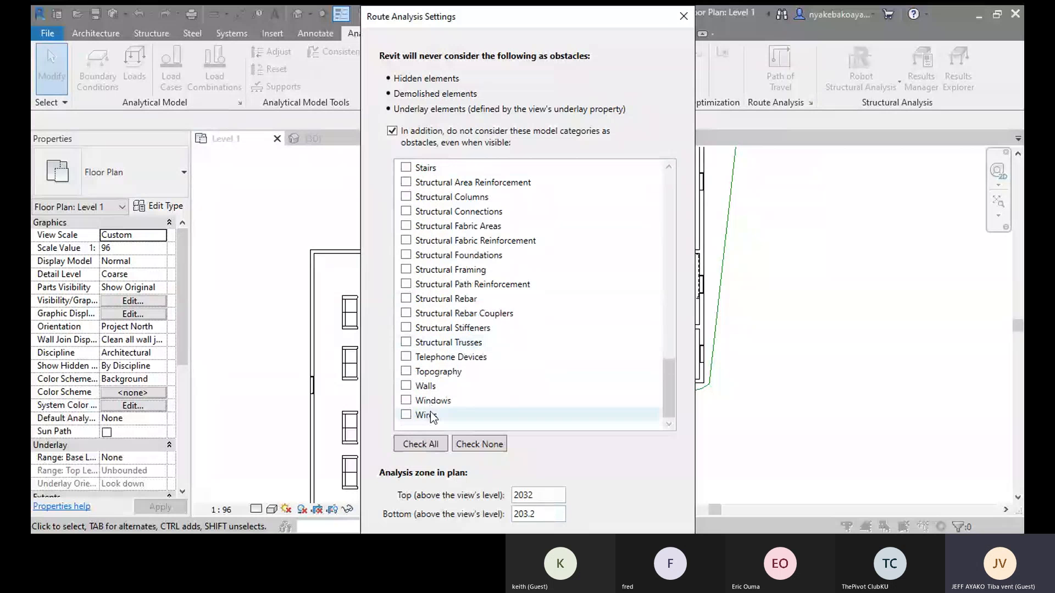
pyautogui.scroll(2, 440, 369)
pyautogui.scroll(7, 438, 371)
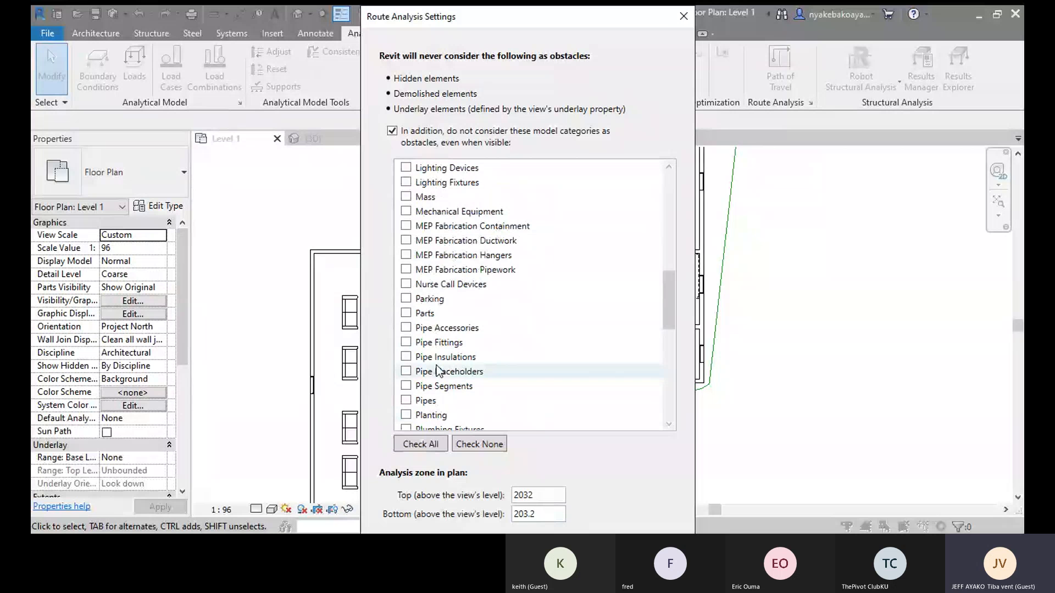
pyautogui.scroll(5, 434, 368)
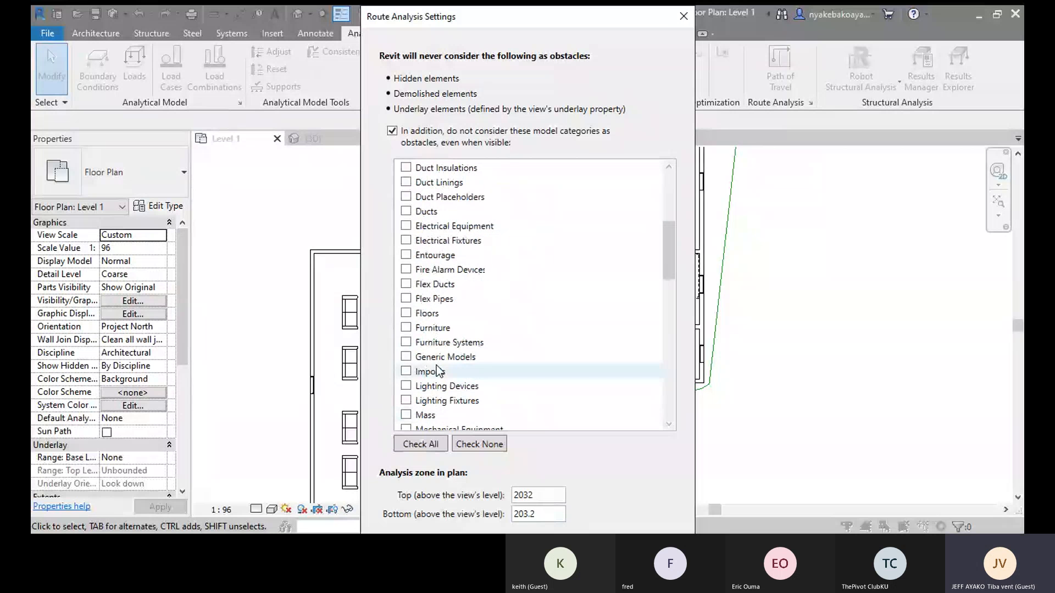
# - Add Furniture to the model categories not considered as obstacles and apply the Route Analysis settings
pyautogui.click(406, 328)
pyautogui.scroll(1, 411, 352)
pyautogui.moveTo(588, 6); pyautogui.dragTo(589, 143)
pyautogui.moveTo(583, 155); pyautogui.dragTo(565, 27)
pyautogui.scroll(2, 458, 240)
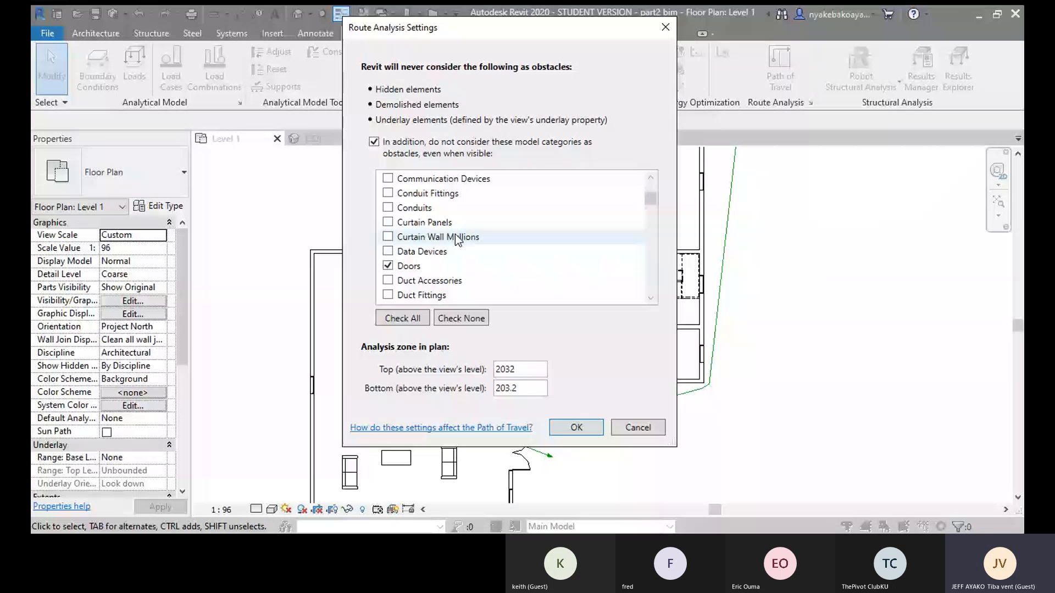
pyautogui.scroll(-2, 455, 234)
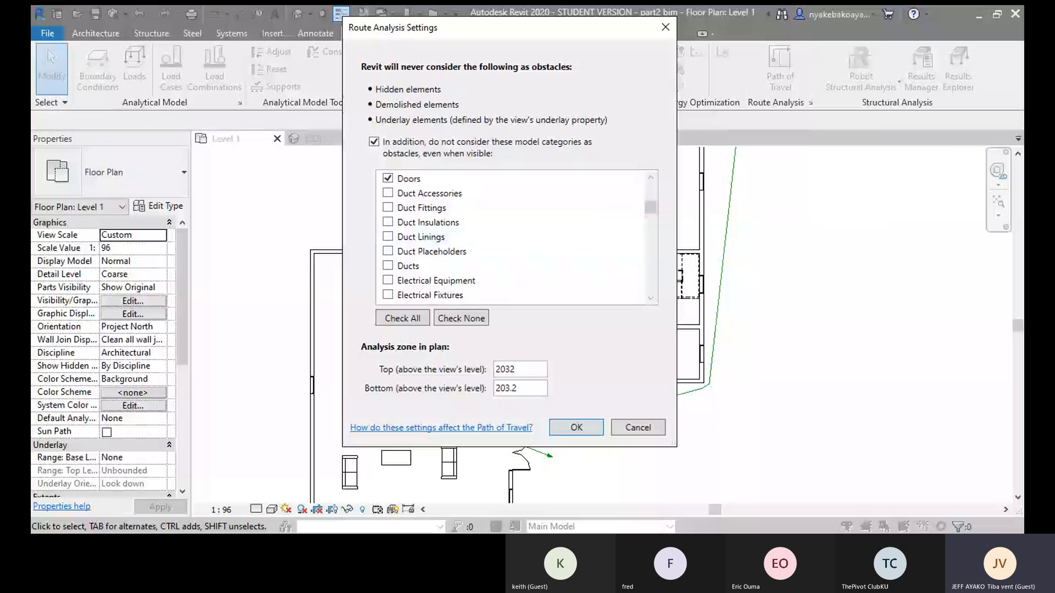
pyautogui.click(573, 423)
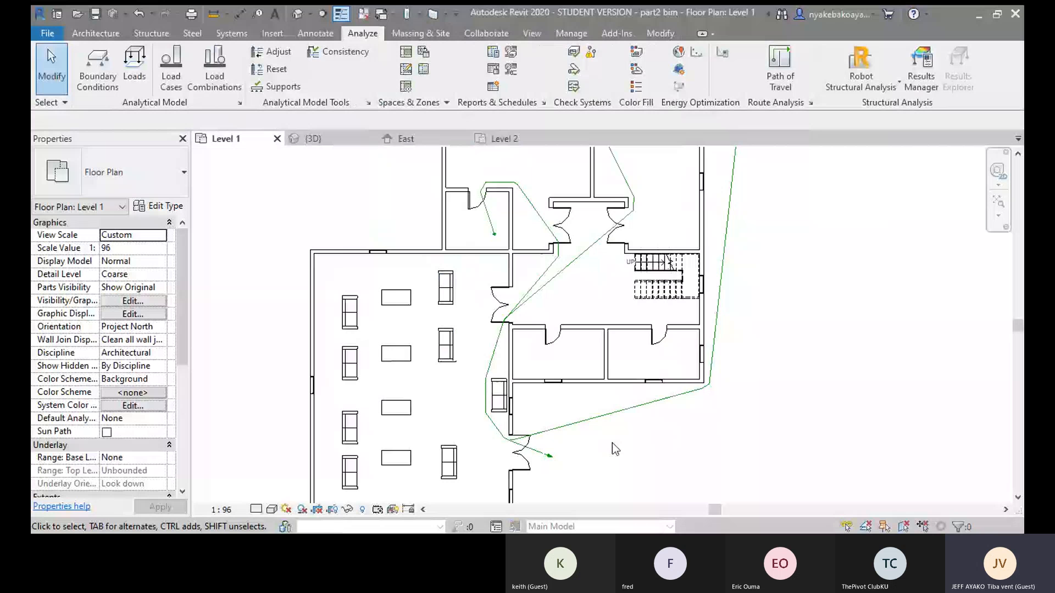
# - Update the travel path between the small upper-left room and the outside corner with furniture ignored, and inspect its course at the sofa
pyautogui.scroll(2, 501, 384)
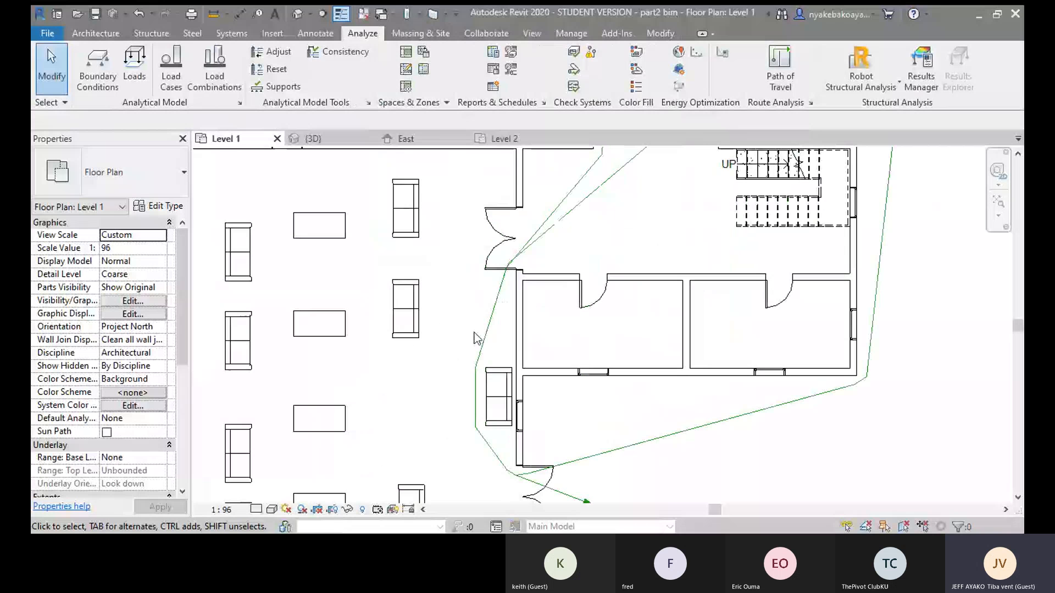
pyautogui.scroll(-1, 476, 337)
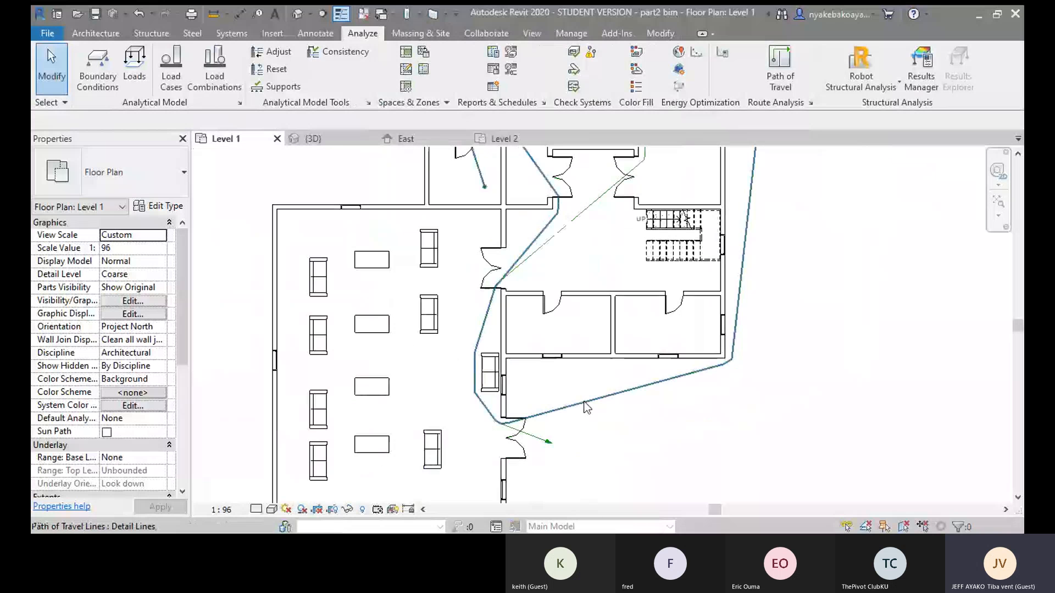
pyautogui.click(587, 408)
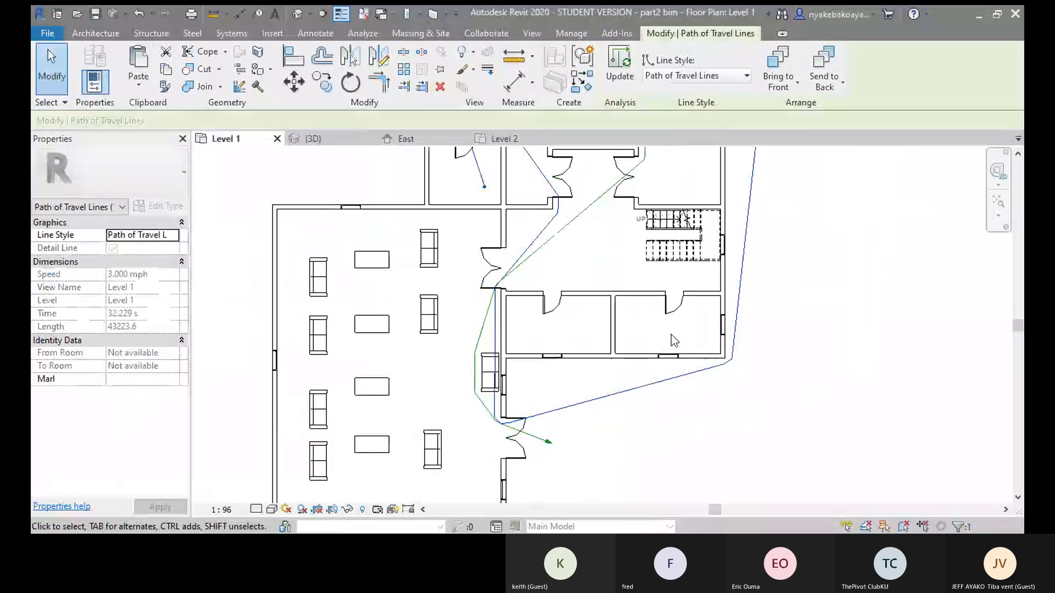
pyautogui.scroll(2, 478, 338)
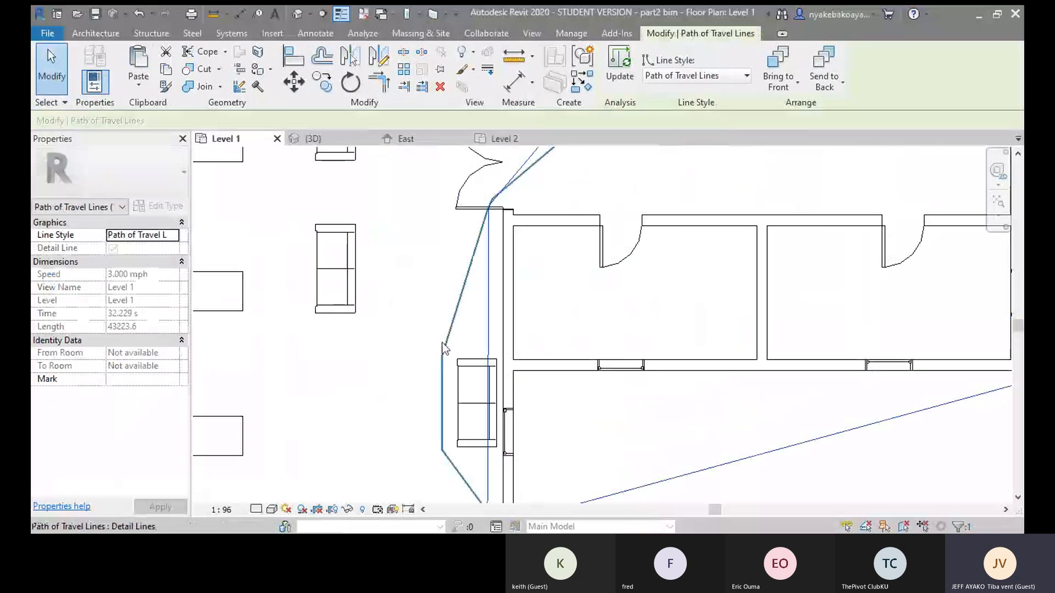
pyautogui.scroll(-2, 446, 348)
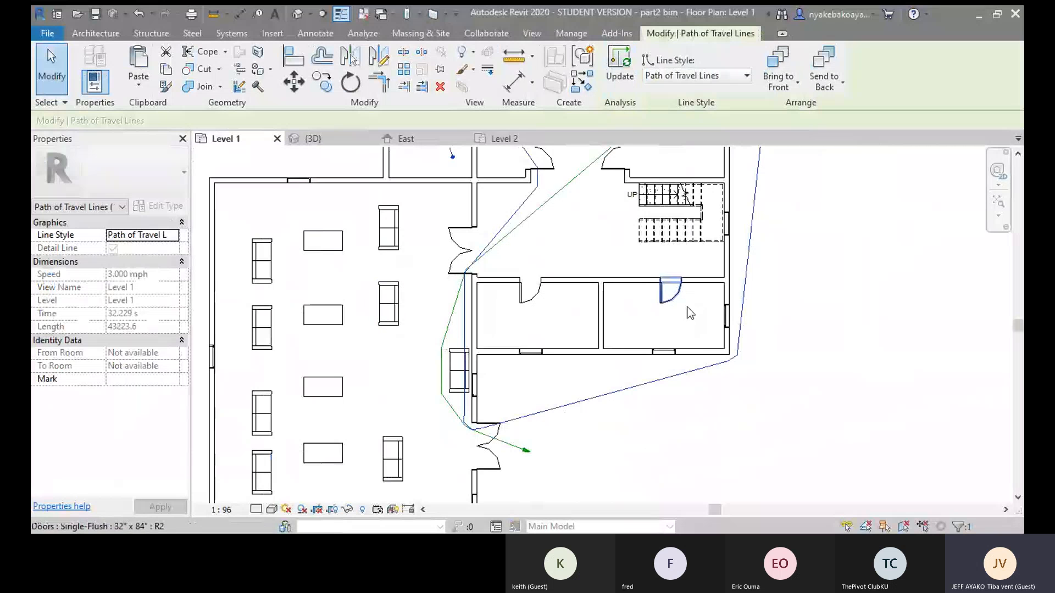
pyautogui.scroll(-2, 654, 343)
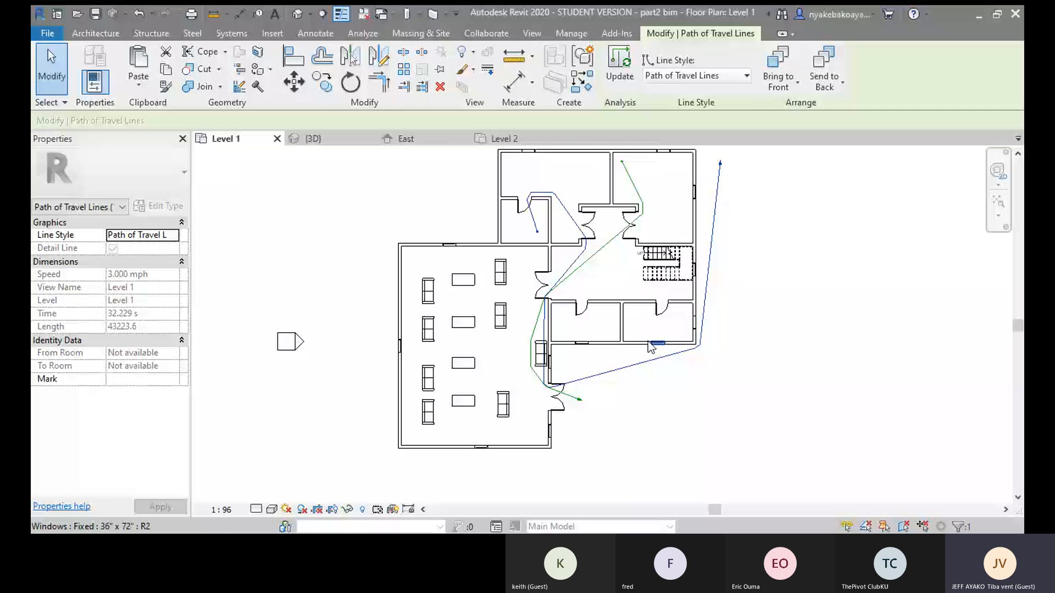
pyautogui.scroll(2, 651, 346)
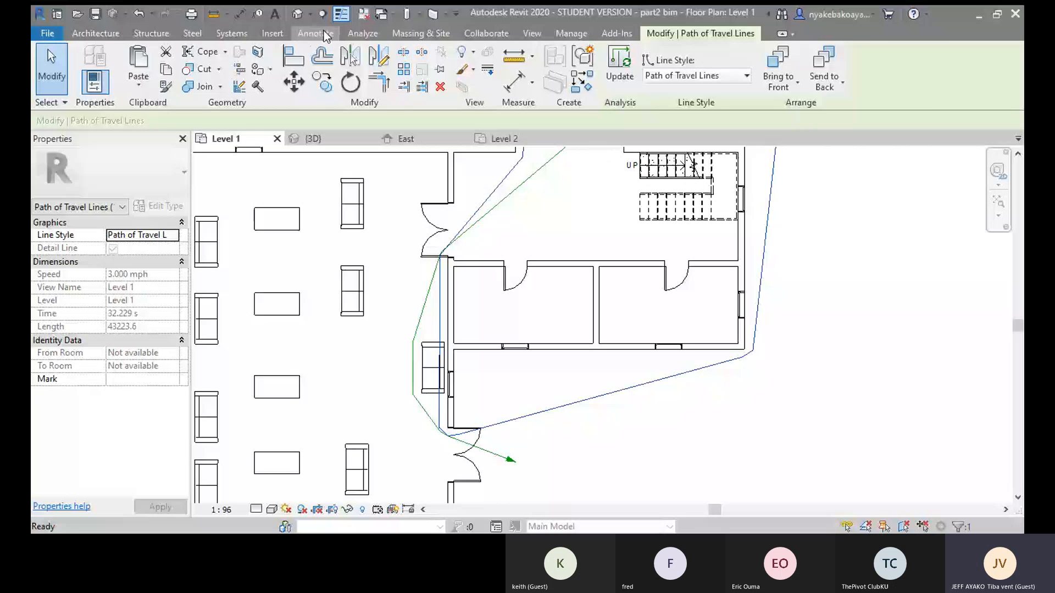
# - Remove Furniture from the ignored categories in the Route Analysis settings, apply the change and deselect the travel path
pyautogui.click(362, 33)
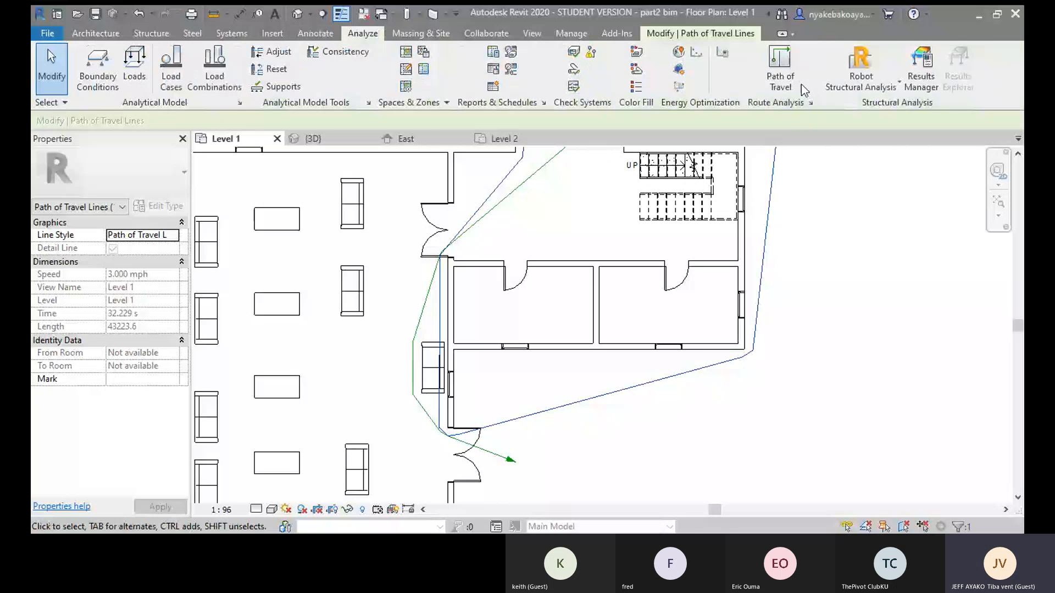
pyautogui.click(810, 103)
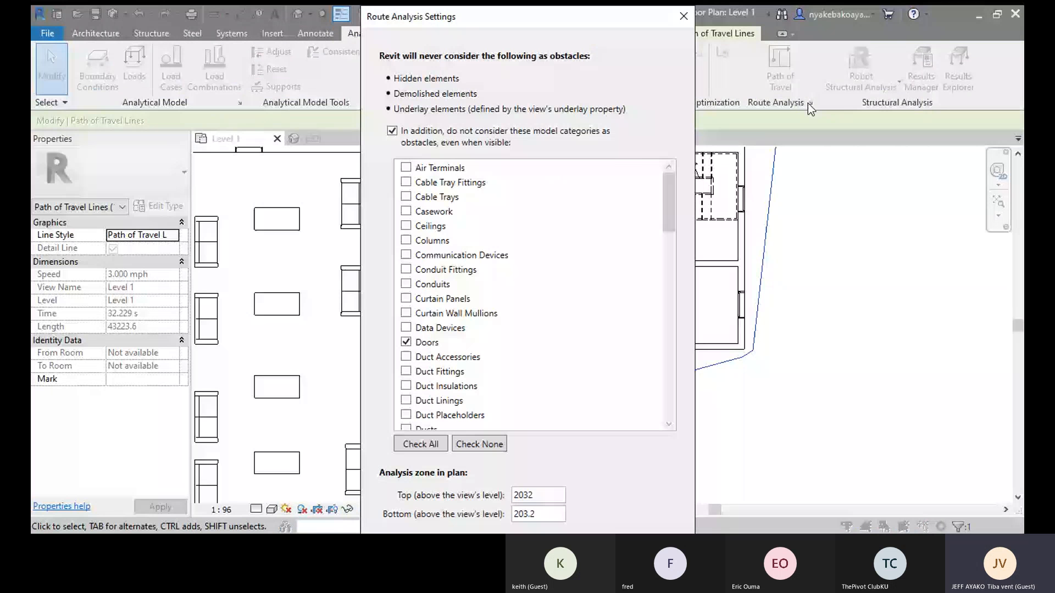
pyautogui.scroll(-5, 420, 328)
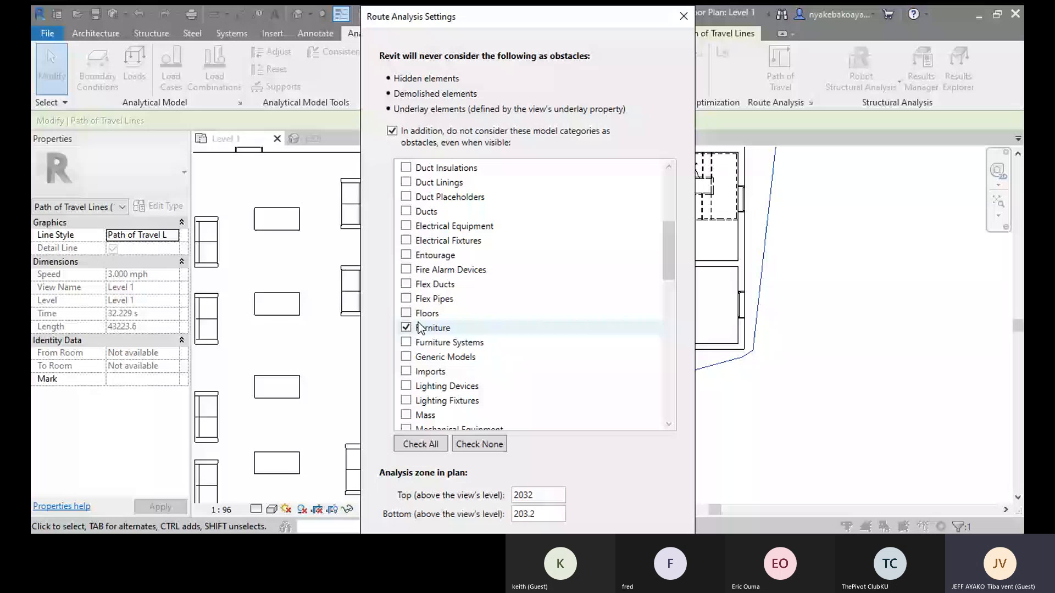
pyautogui.click(420, 328)
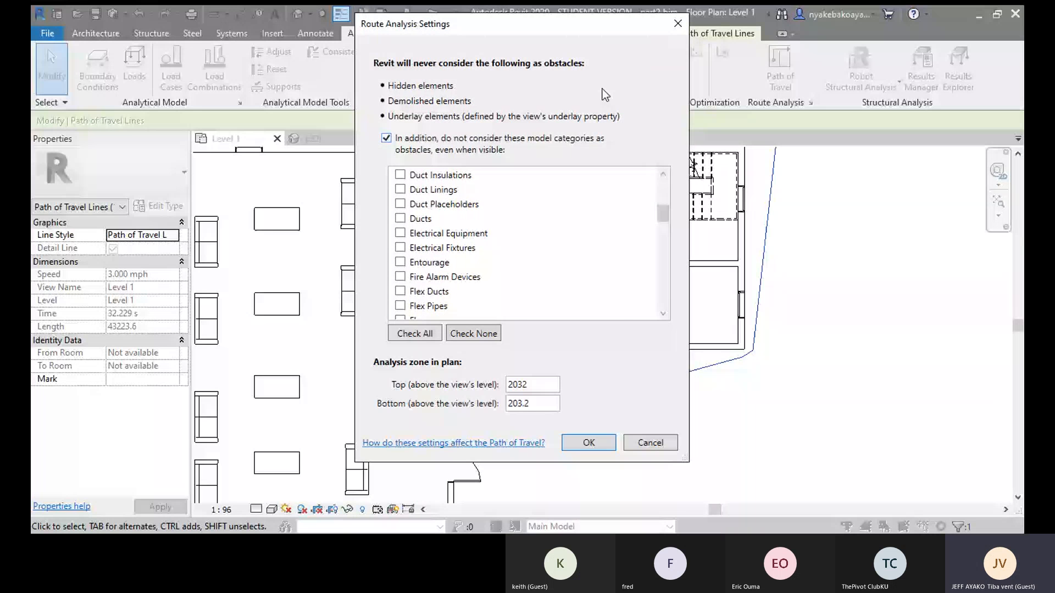
pyautogui.click(589, 443)
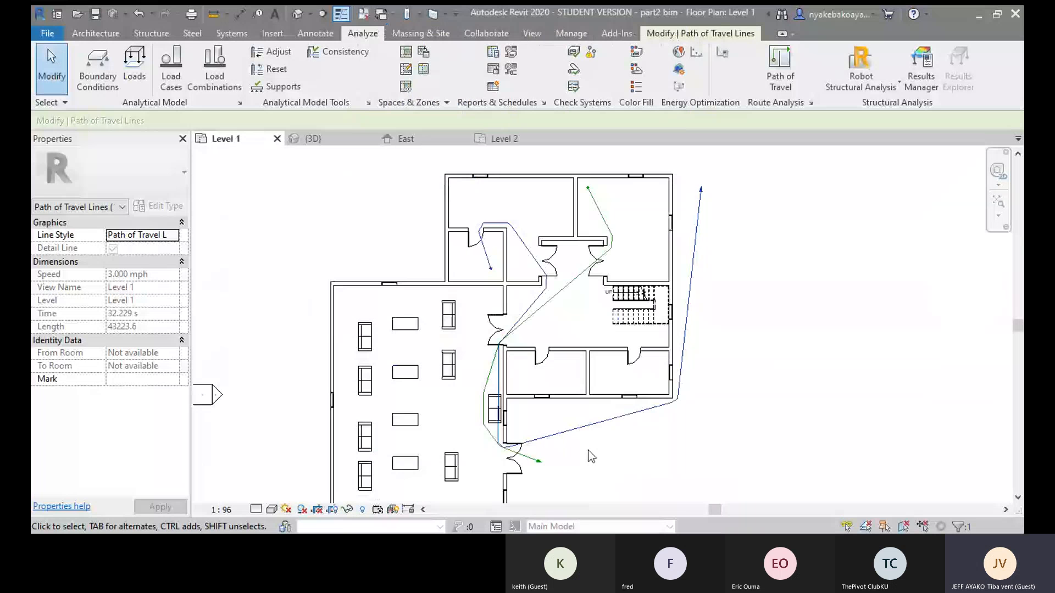
pyautogui.click(673, 356)
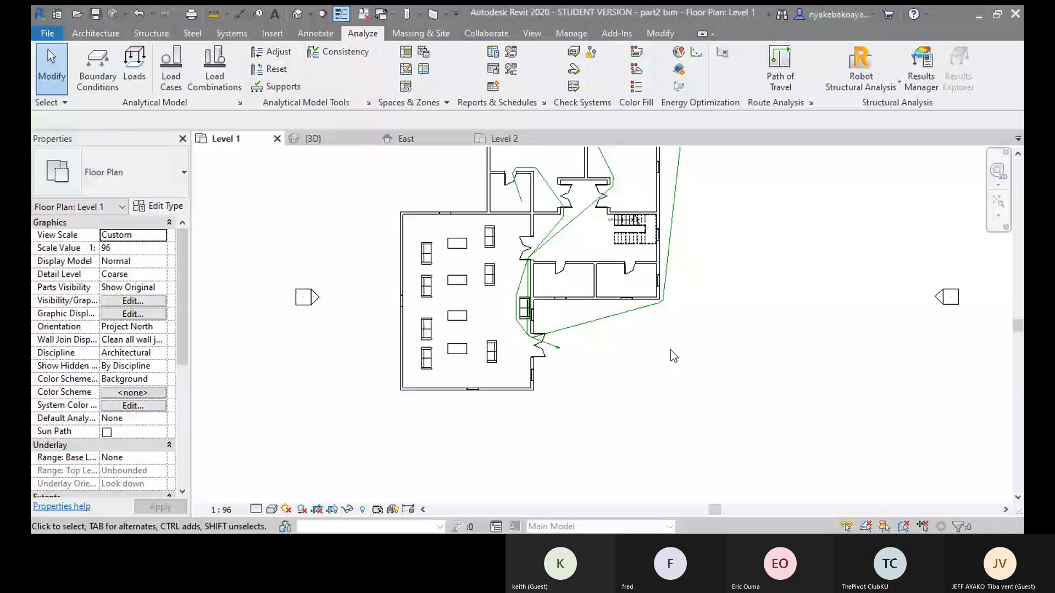
pyautogui.moveTo(671, 350); pyautogui.dragTo(667, 368, button='middle')
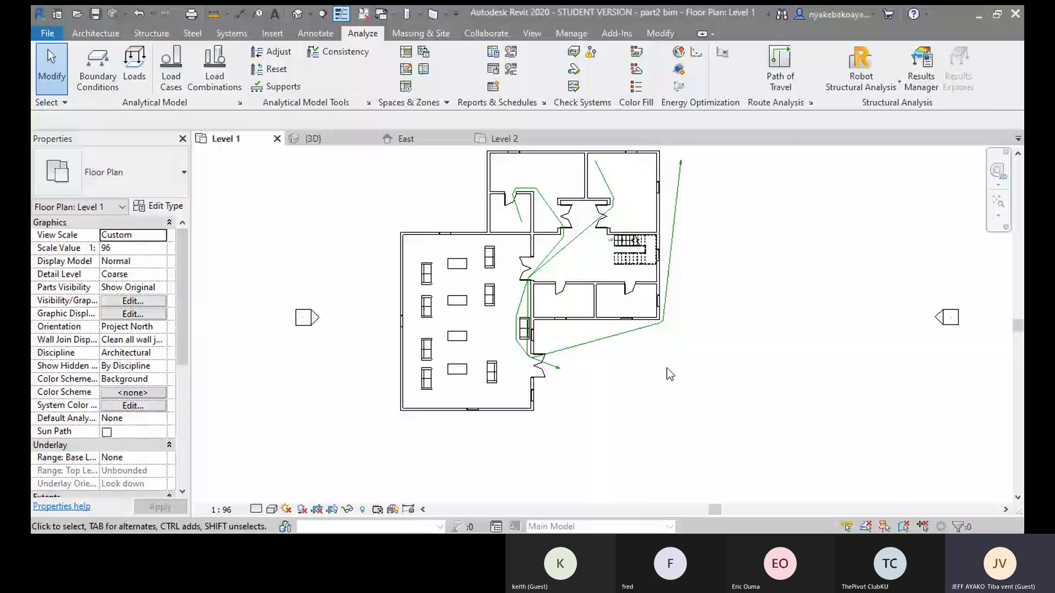
pyautogui.moveTo(634, 371); pyautogui.dragTo(636, 400, button='middle')
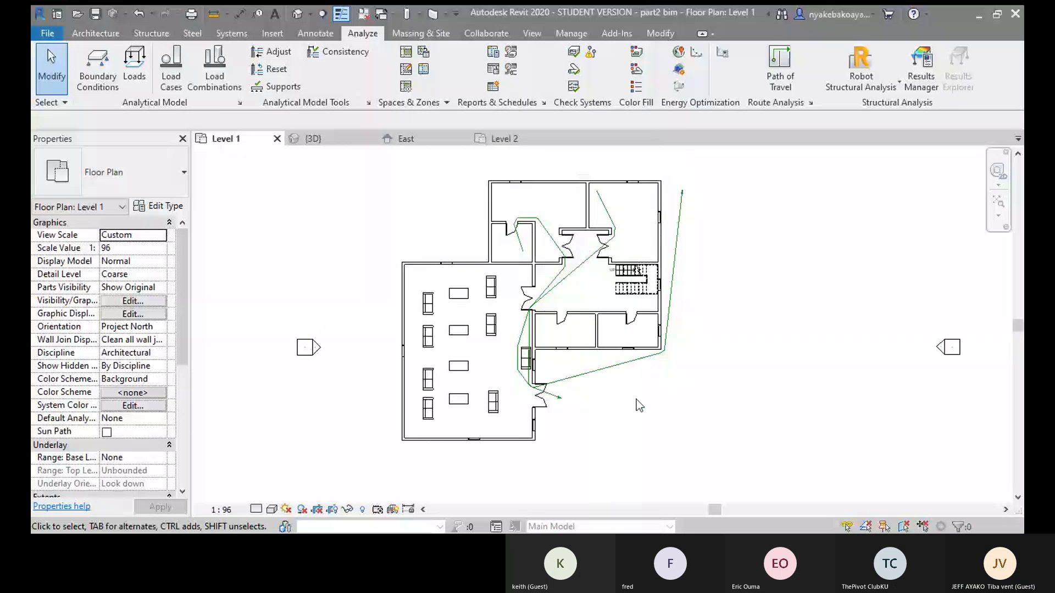
pyautogui.scroll(1, 646, 407)
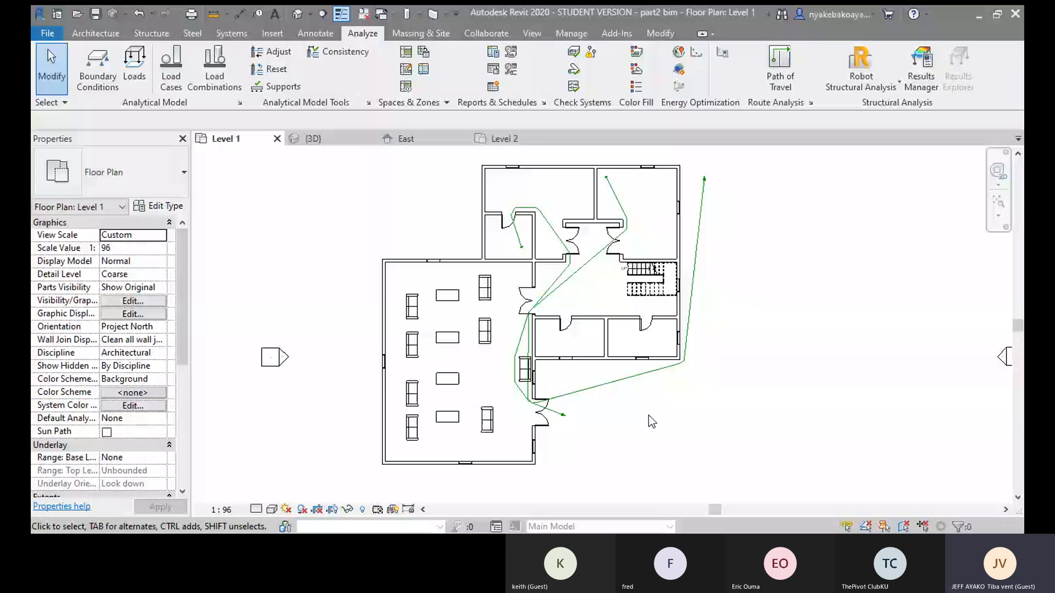
pyautogui.moveTo(648, 415); pyautogui.dragTo(644, 402, button='middle')
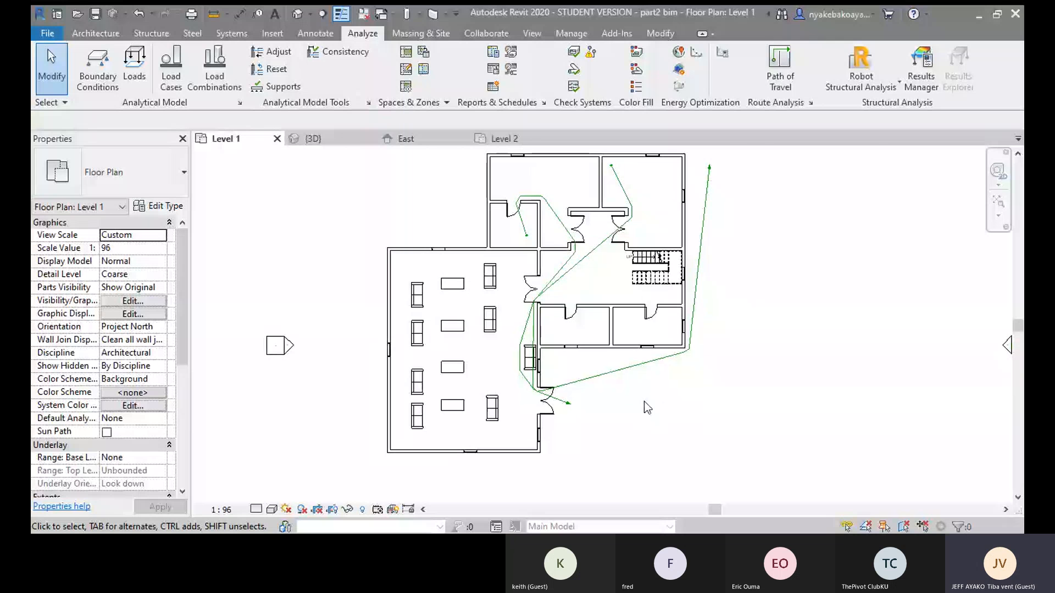
pyautogui.scroll(3, 426, 229)
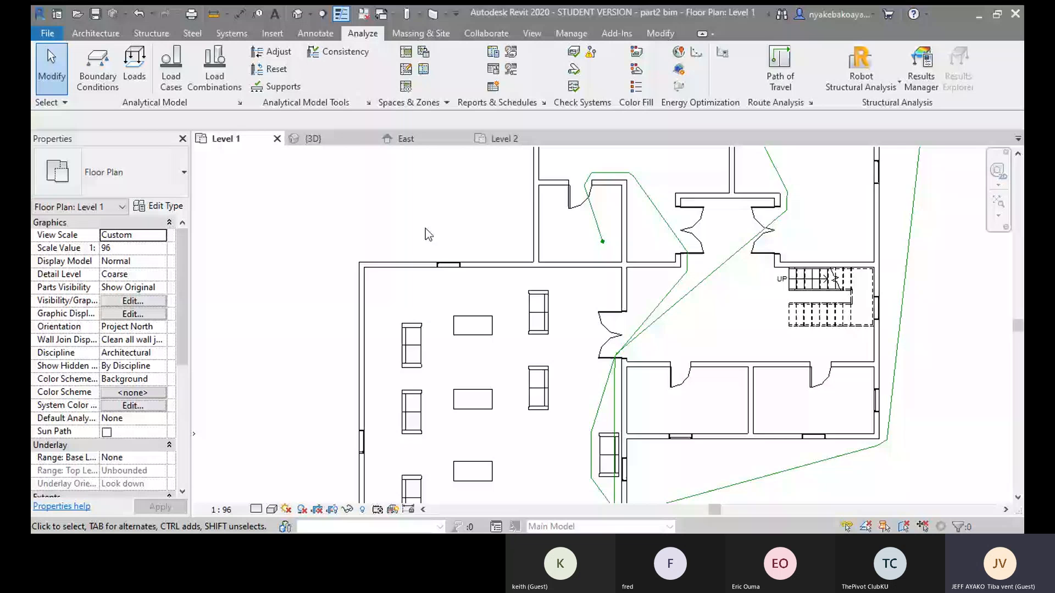
pyautogui.scroll(-5, 425, 229)
pyautogui.scroll(4, 434, 266)
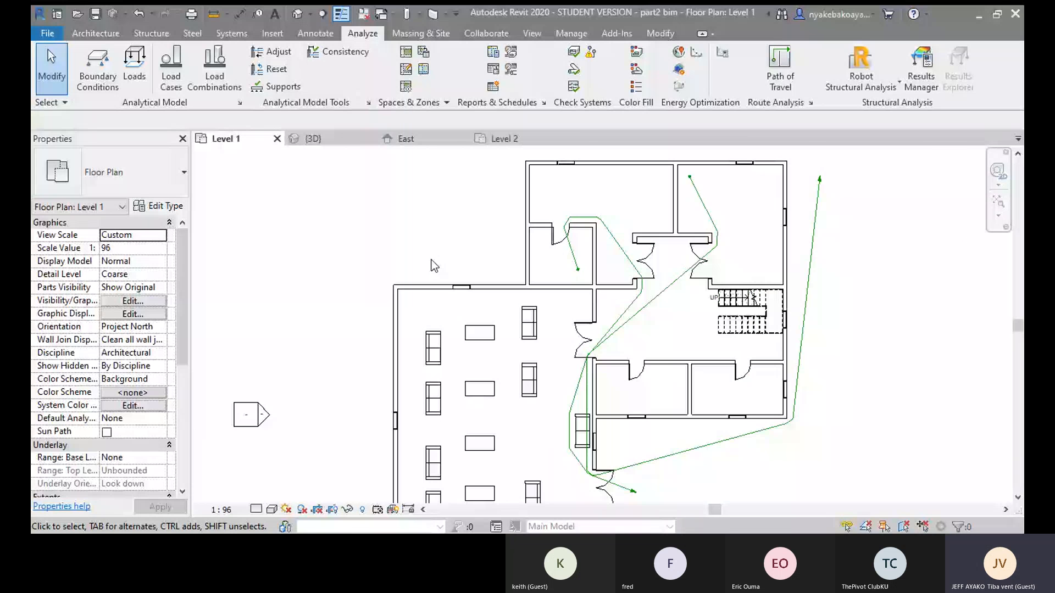
# - Examine the upper-left wall corner of the large furnished room on the Level 1 plan
pyautogui.scroll(2, 434, 266)
pyautogui.scroll(3, 418, 263)
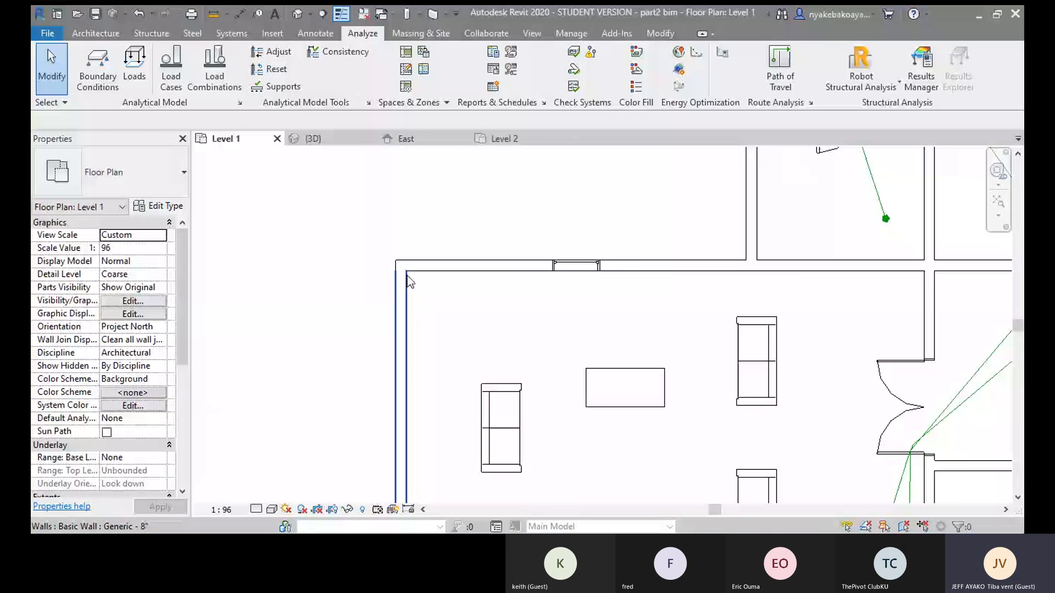
pyautogui.scroll(2, 407, 277)
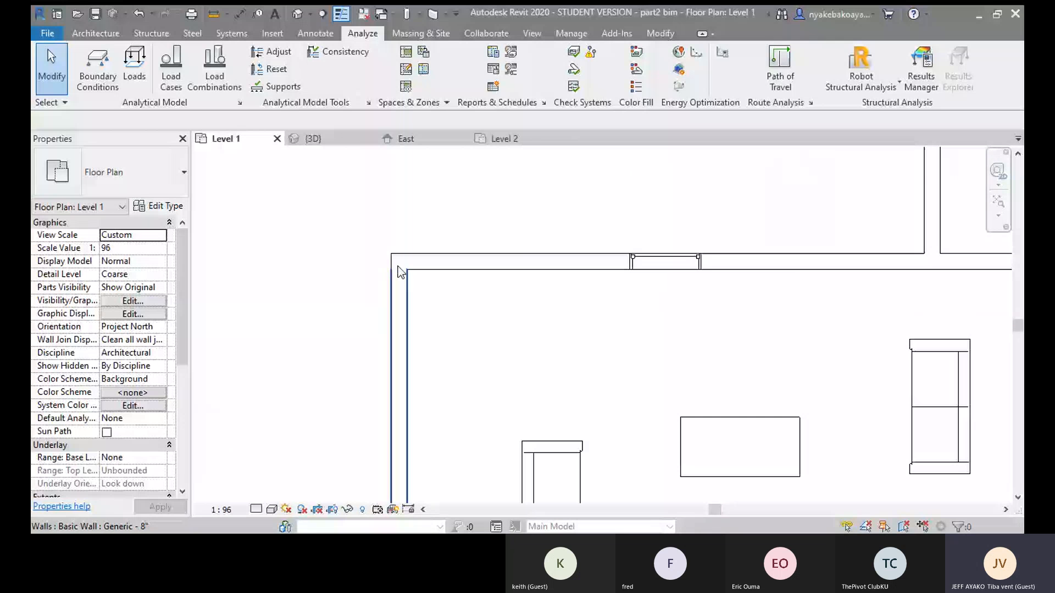
pyautogui.scroll(-6, 398, 266)
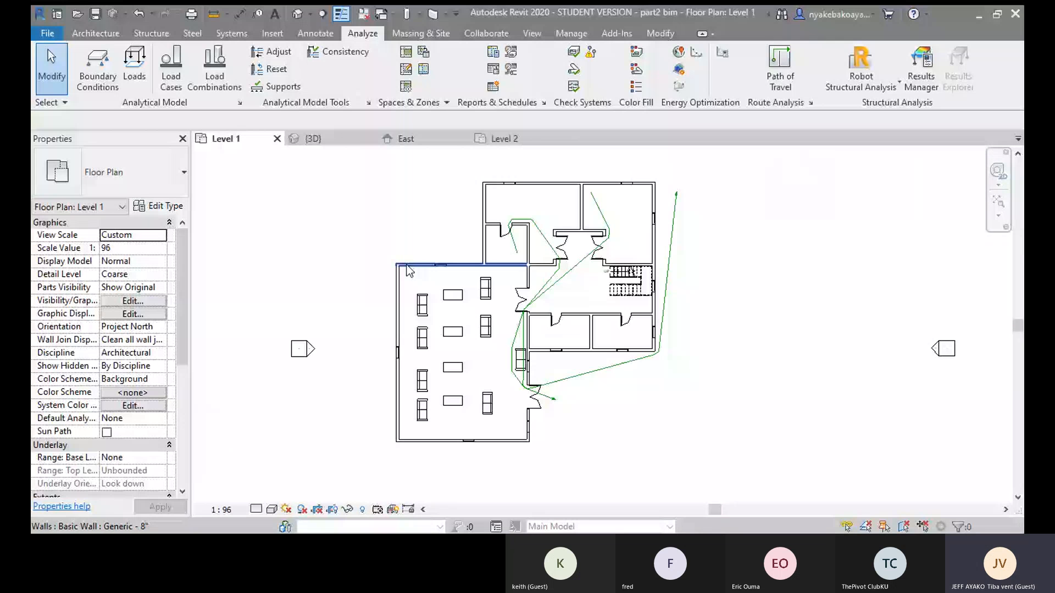
pyautogui.scroll(5, 409, 271)
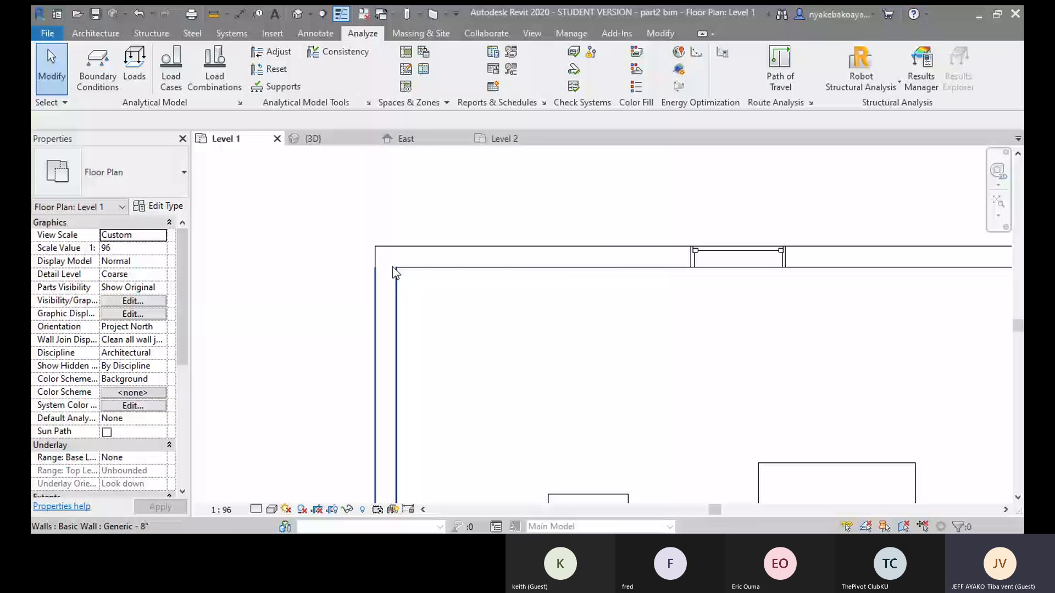
pyautogui.scroll(-5, 394, 271)
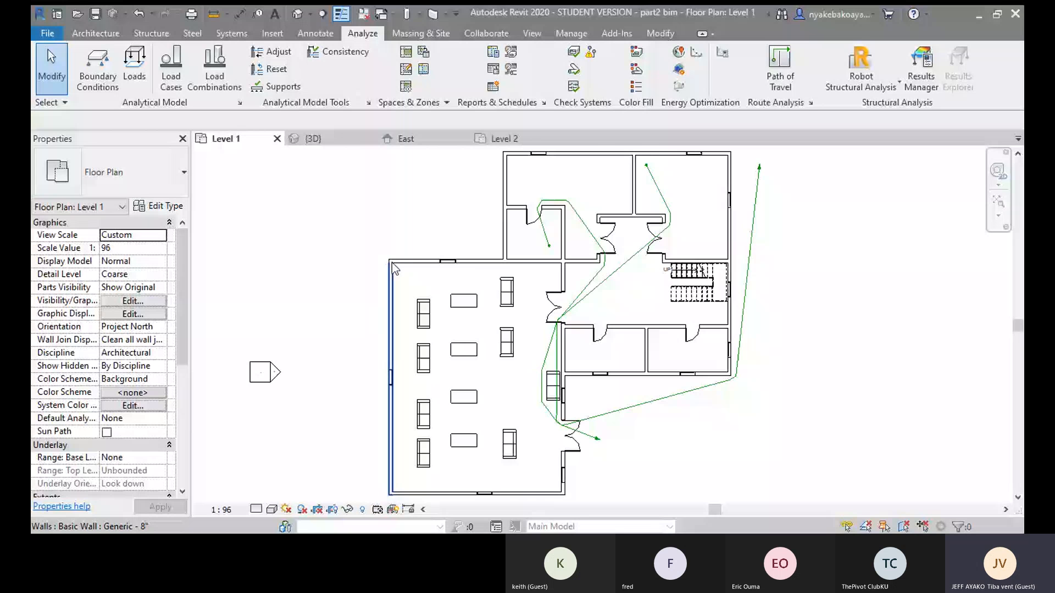
pyautogui.scroll(-1, 391, 263)
pyautogui.moveTo(391, 263); pyautogui.dragTo(398, 225, button='middle')
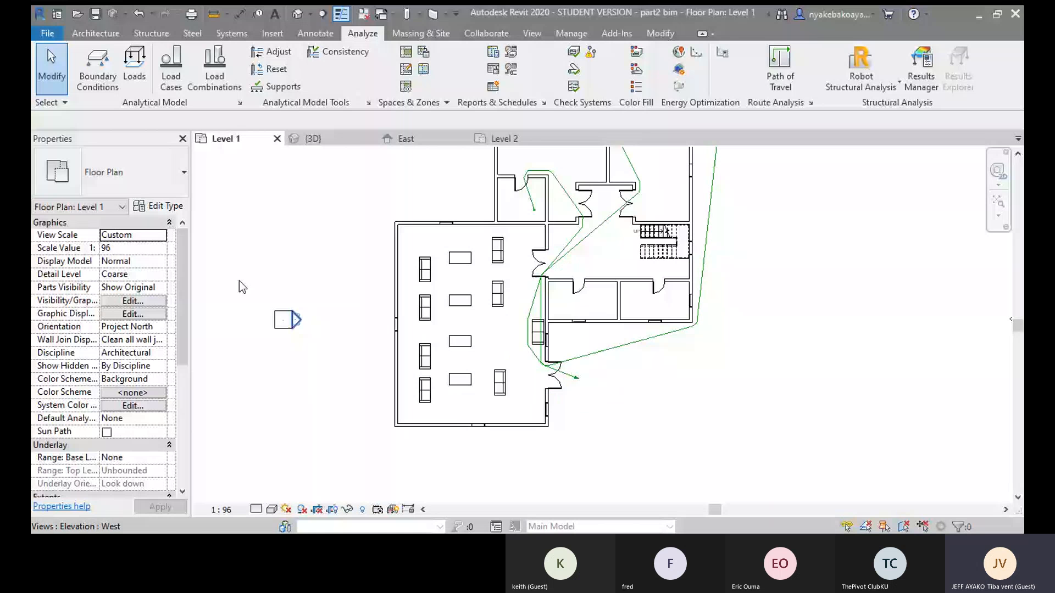
# - Start placing a structural column and browse the US Metric family library to the Concrete folder under Structural Framing
pyautogui.click(93, 34)
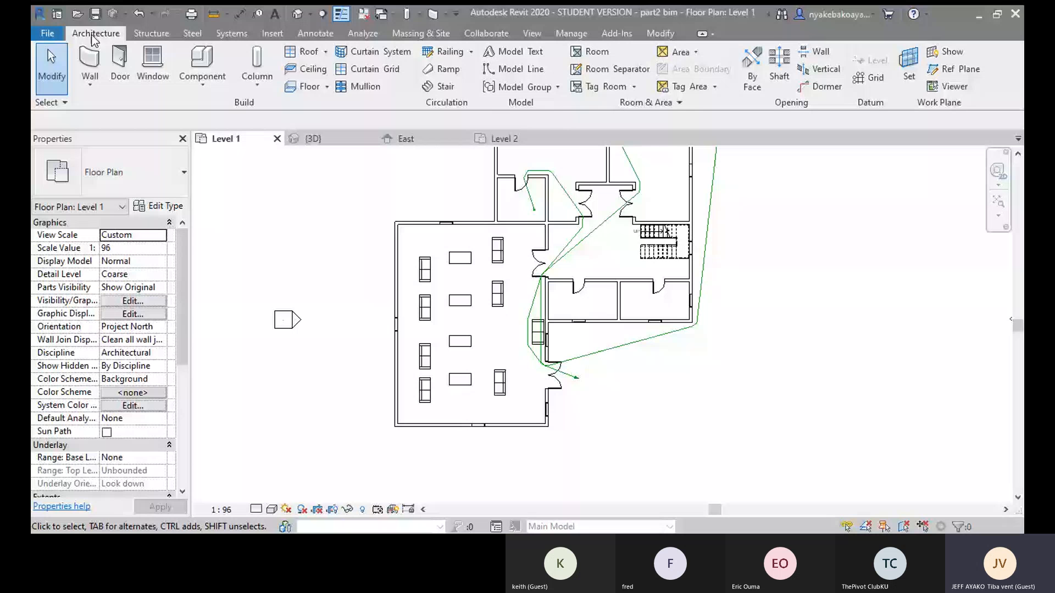
pyautogui.click(250, 65)
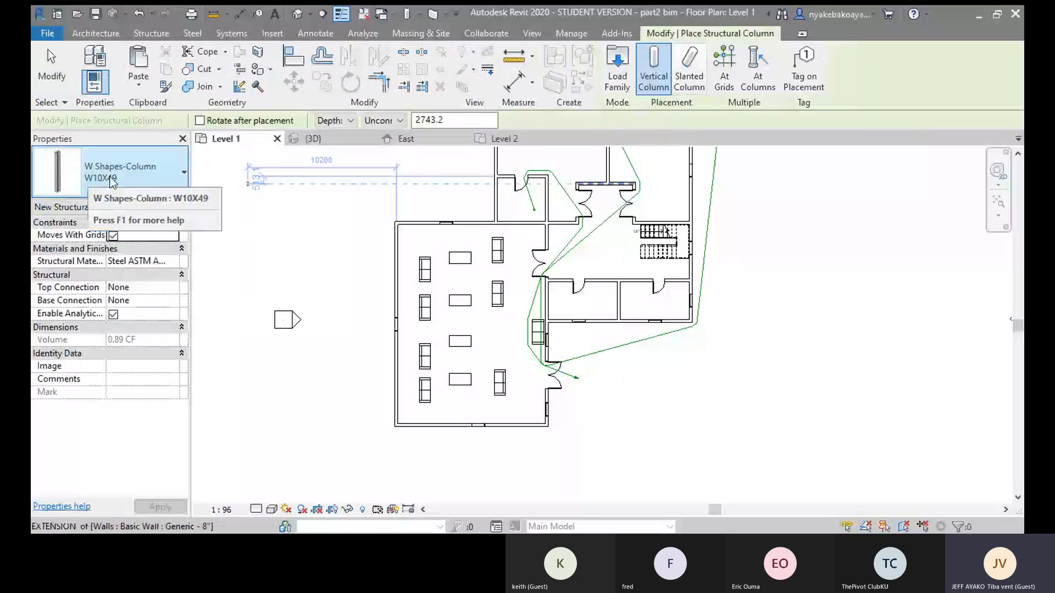
pyautogui.click(627, 80)
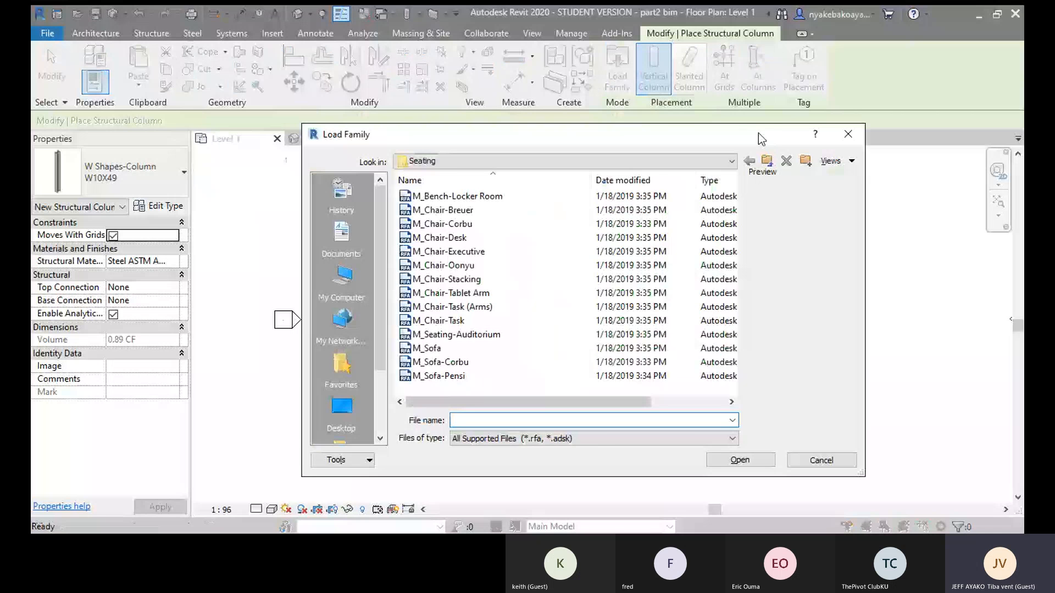
pyautogui.click(767, 161)
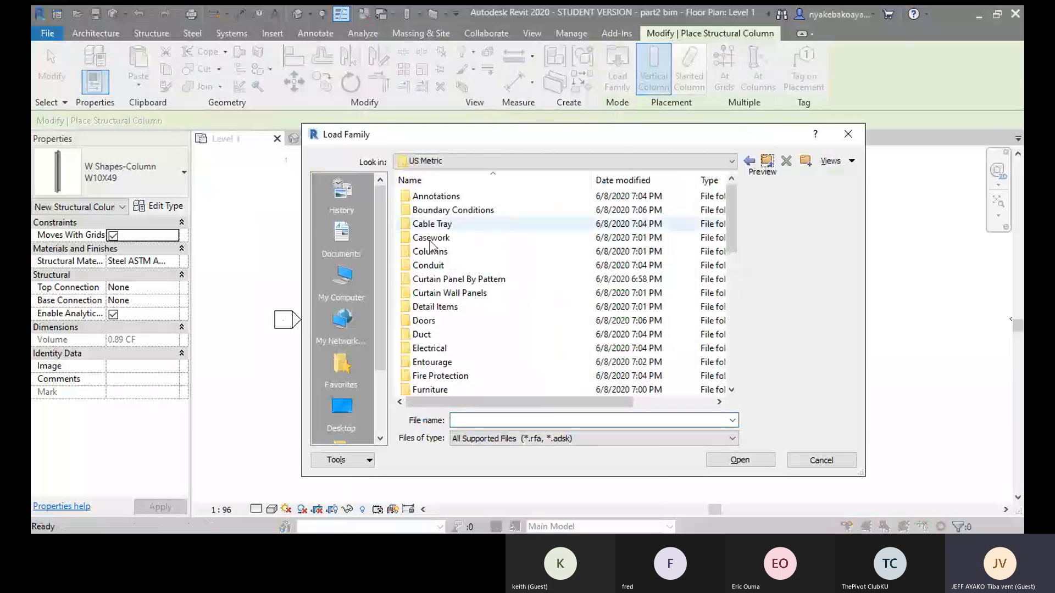
pyautogui.scroll(-4, 437, 353)
pyautogui.scroll(-3, 450, 354)
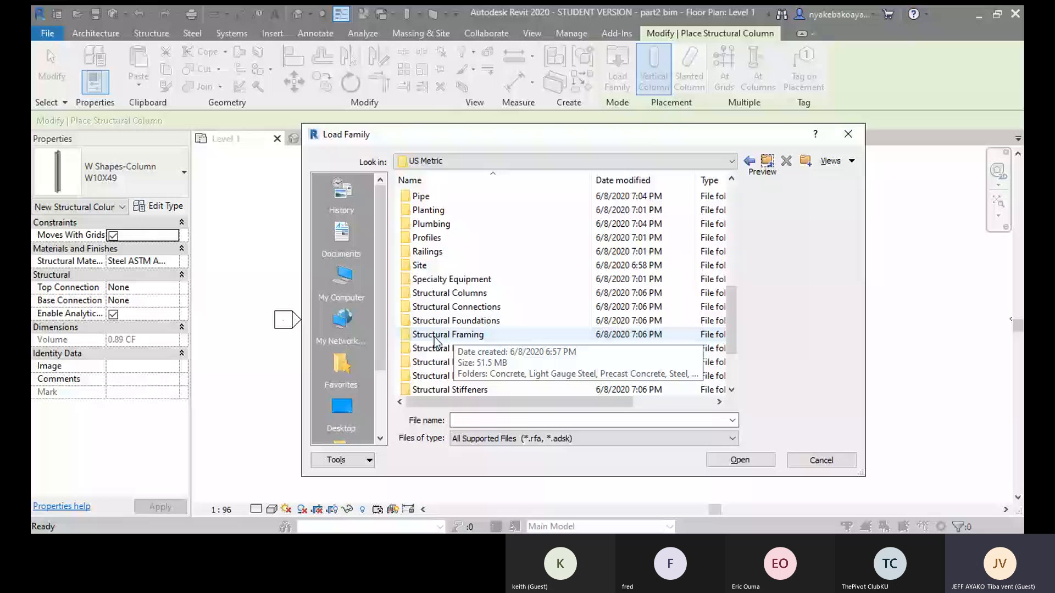
pyautogui.doubleClick(440, 335)
pyautogui.doubleClick(431, 197)
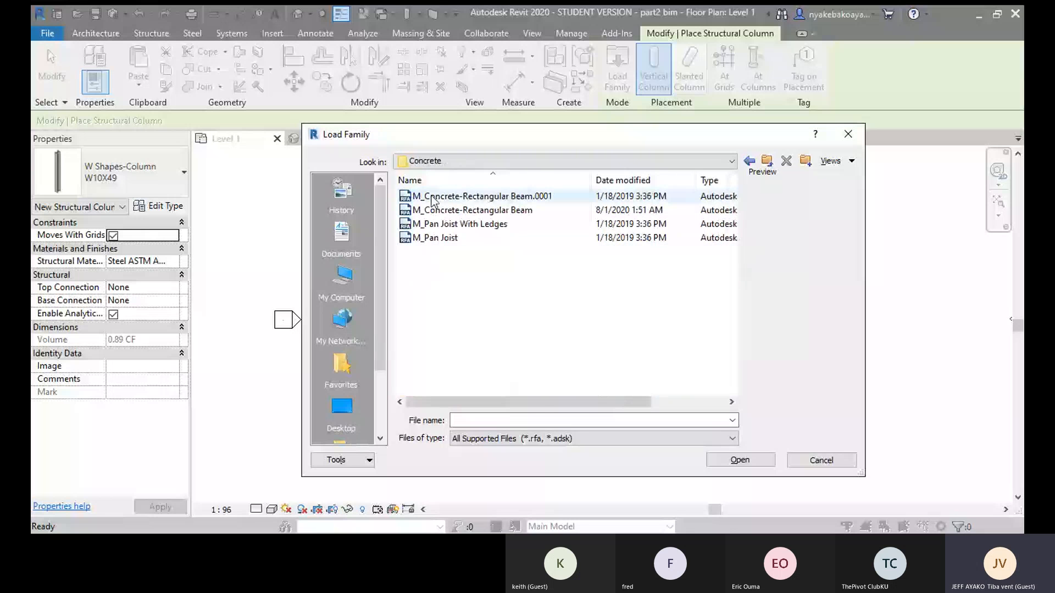
# - Preview the concrete beam families and try to load M_Concrete-Rectangular Beam.0001 as a structural column
pyautogui.click(434, 197)
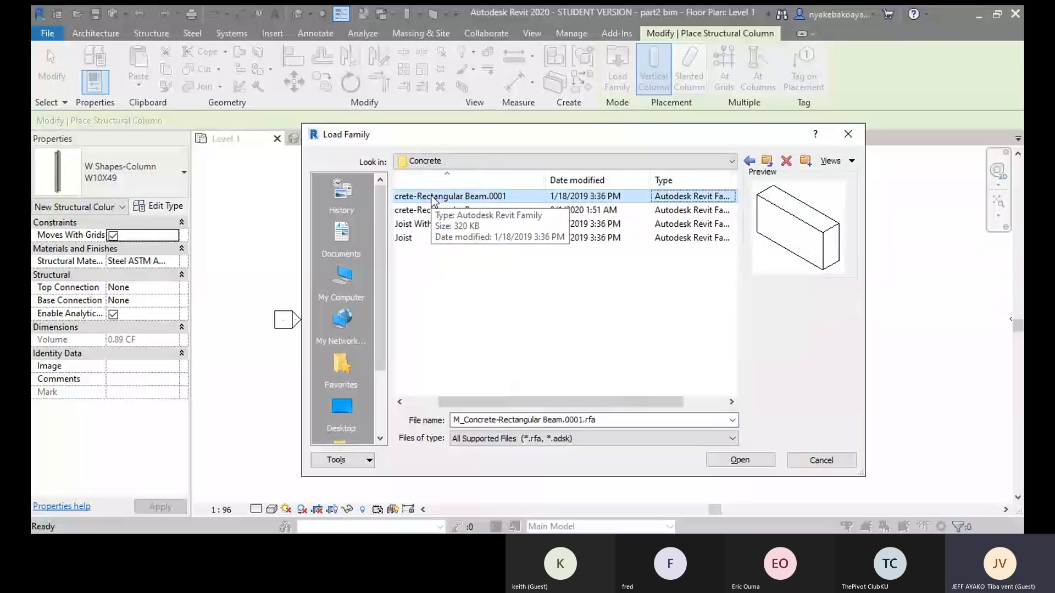
pyautogui.press('Down')
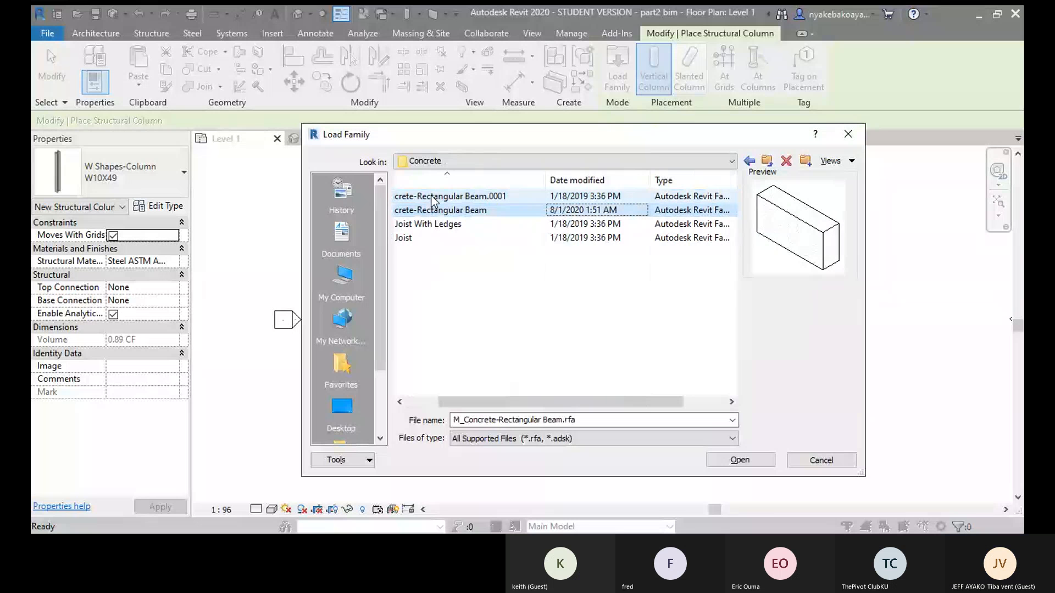
pyautogui.press('Down')
pyautogui.press('Up')
pyautogui.press('Up')
pyautogui.press('Down')
pyautogui.press('Down')
pyautogui.press('Up')
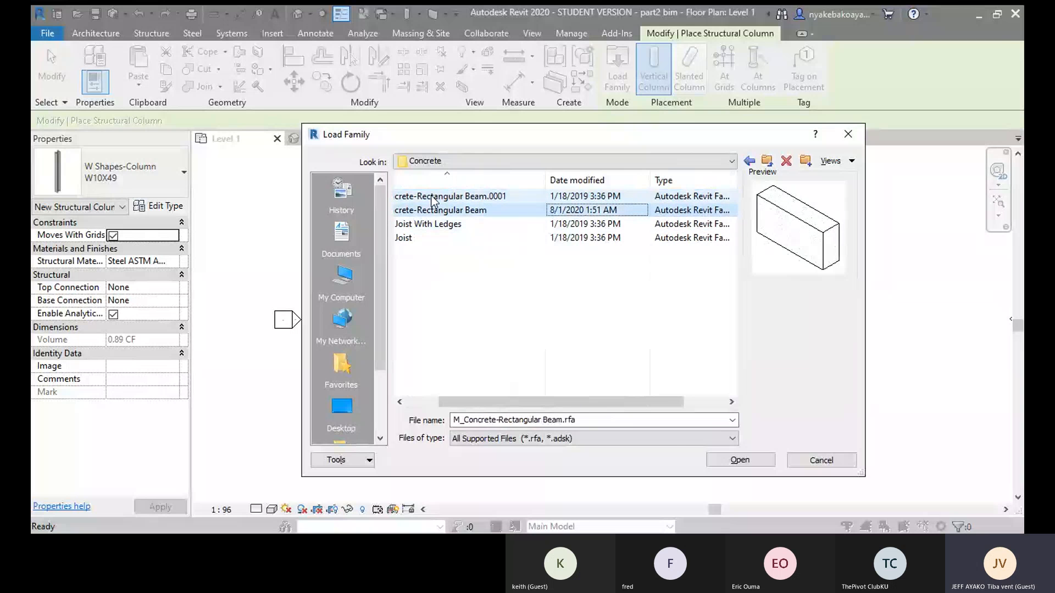
pyautogui.click(432, 197)
pyautogui.click(733, 460)
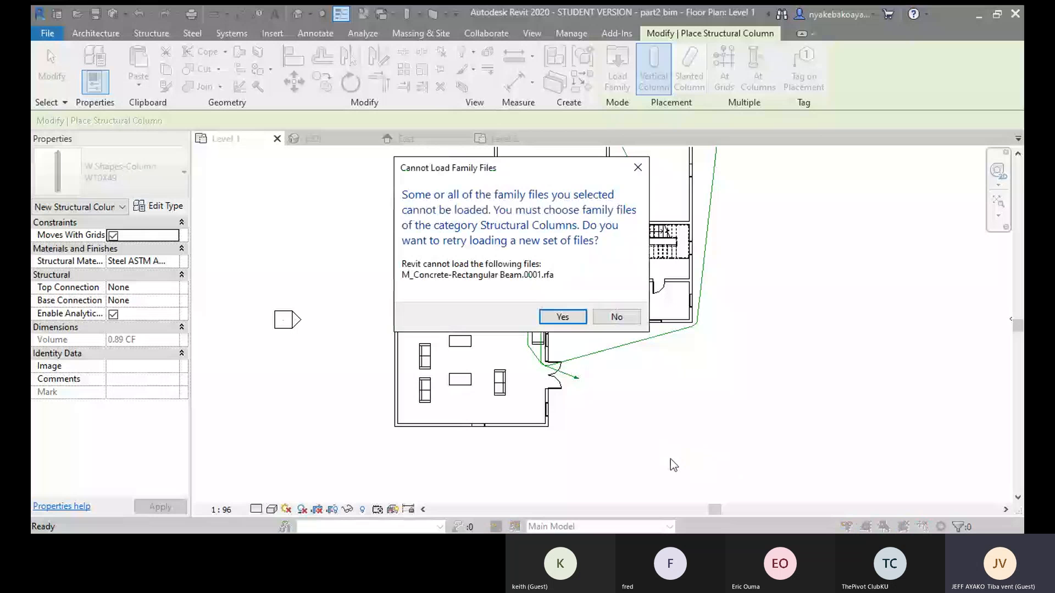
pyautogui.click(637, 166)
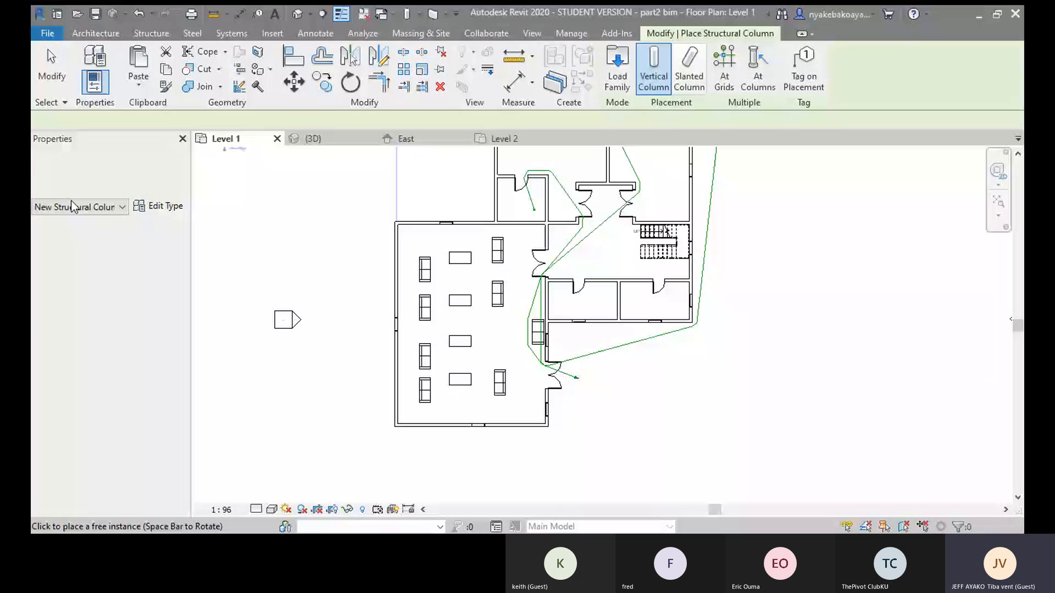
# - Try to load the M_Concrete-Rectangular Beam.0001 family for component placement, and cancel loading
pyautogui.click(95, 34)
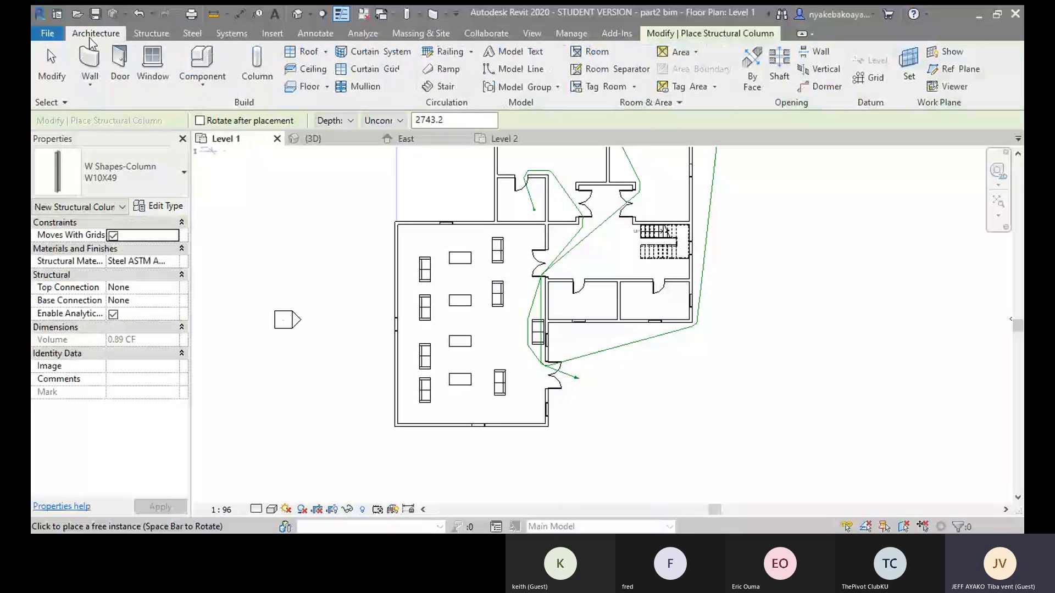
pyautogui.click(202, 80)
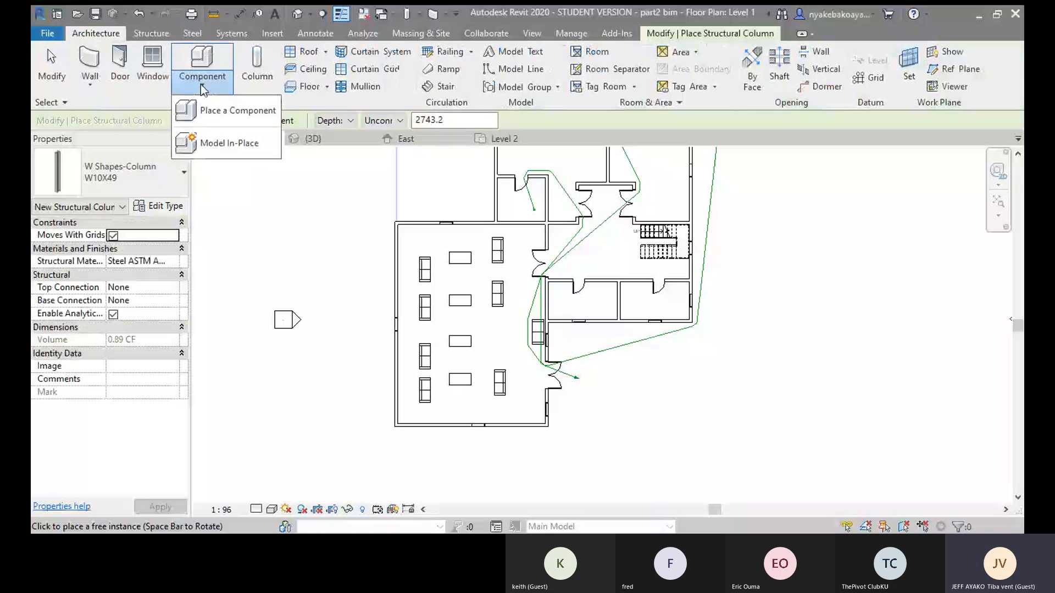
pyautogui.click(221, 113)
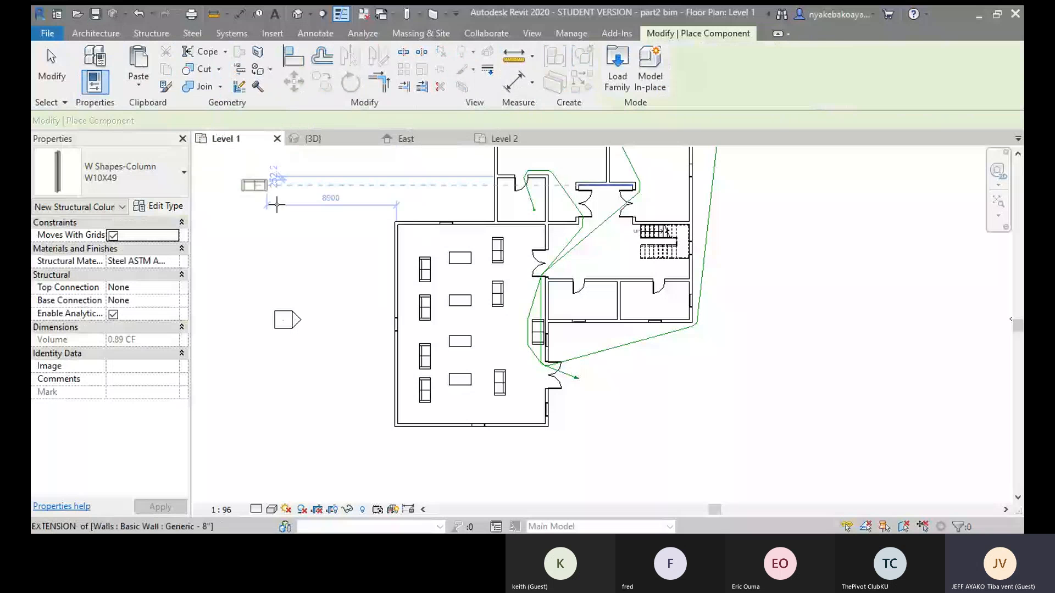
pyautogui.click(618, 81)
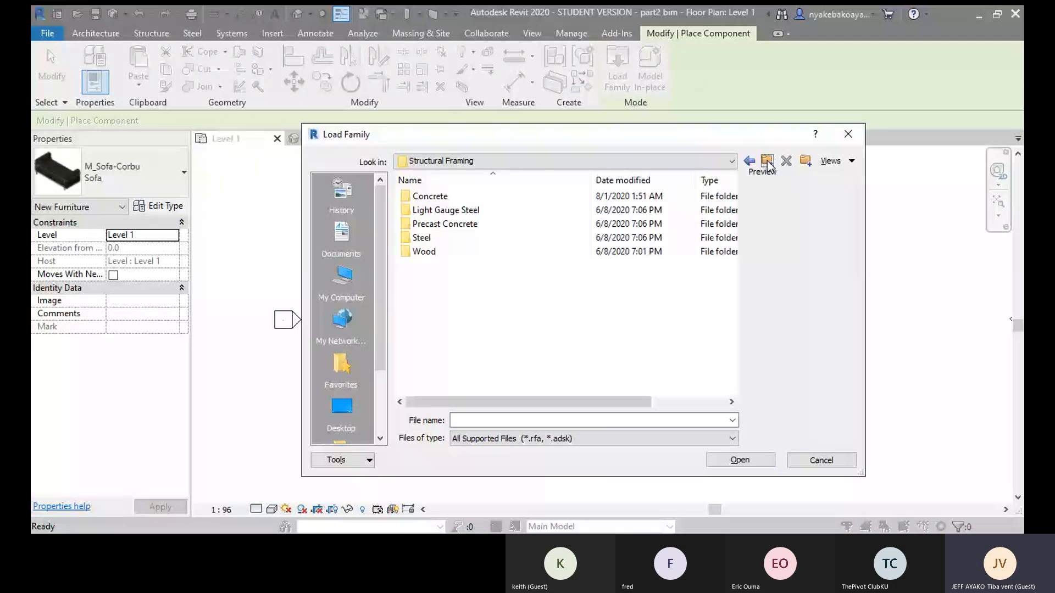
pyautogui.doubleClick(430, 196)
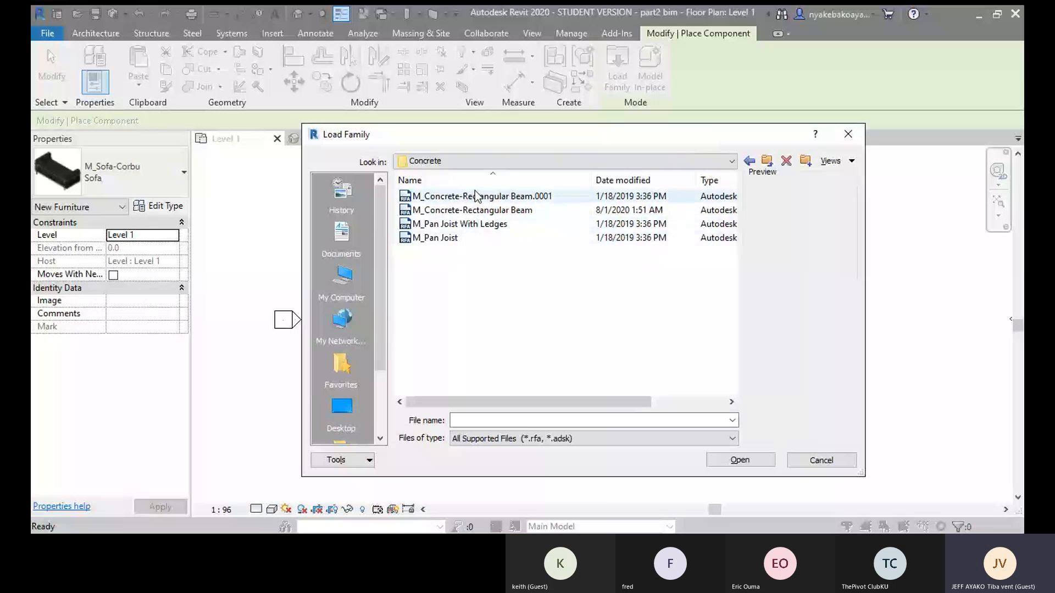
pyautogui.click(473, 197)
pyautogui.click(731, 465)
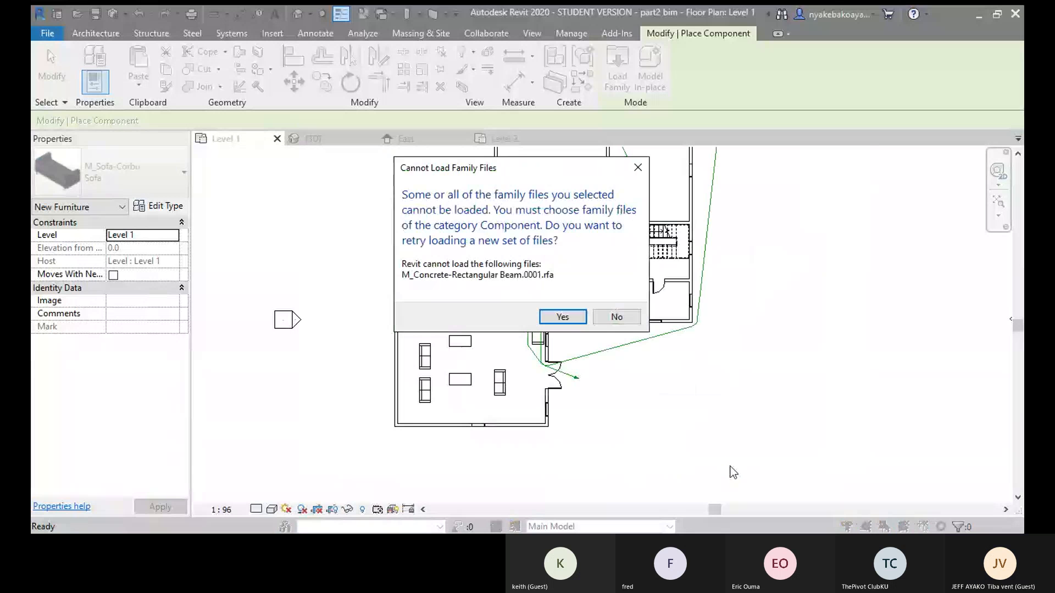
pyautogui.click(562, 317)
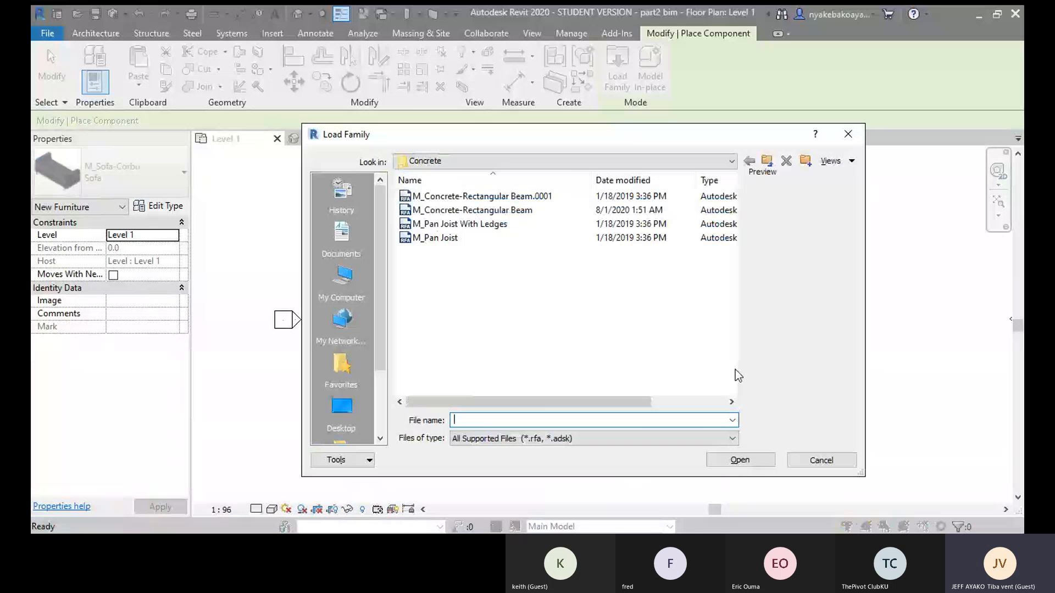
pyautogui.press('Escape')
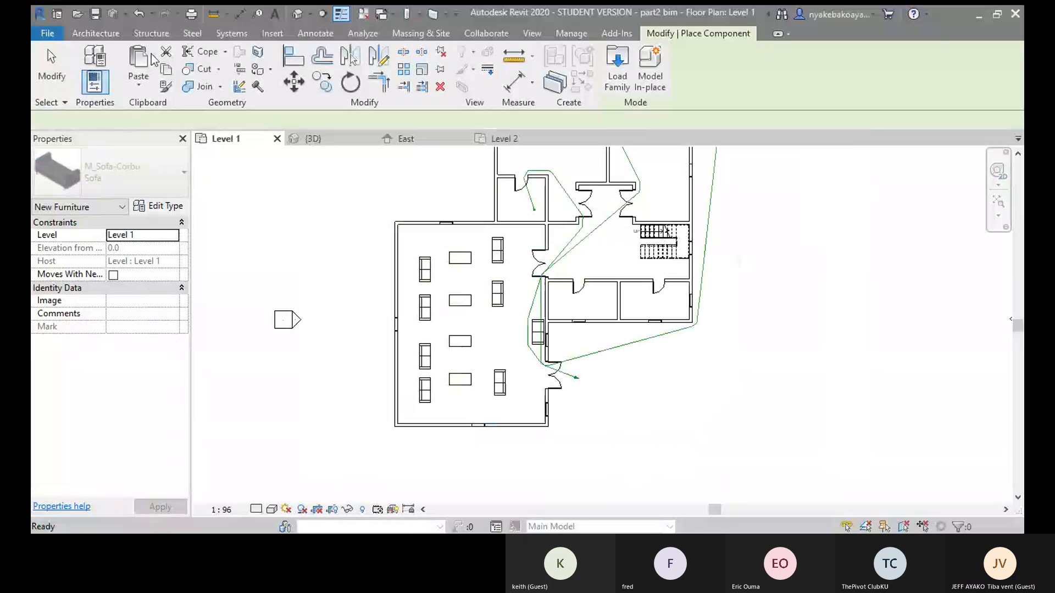
# - Restart structural column placement and browse the US Metric family library to the Structural Framing folder
pyautogui.click(96, 33)
pyautogui.click(151, 33)
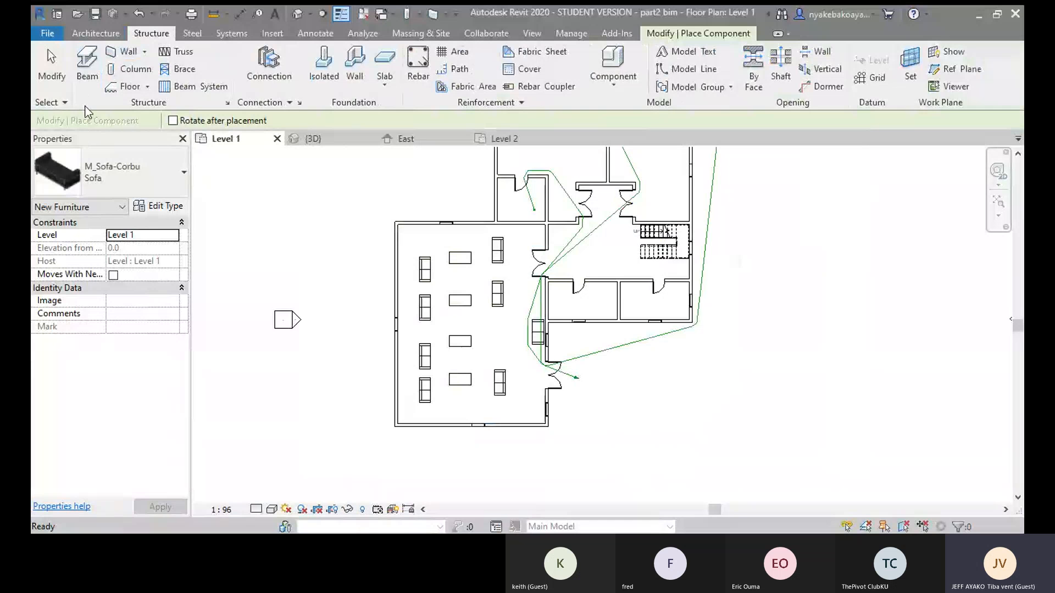
pyautogui.click(127, 71)
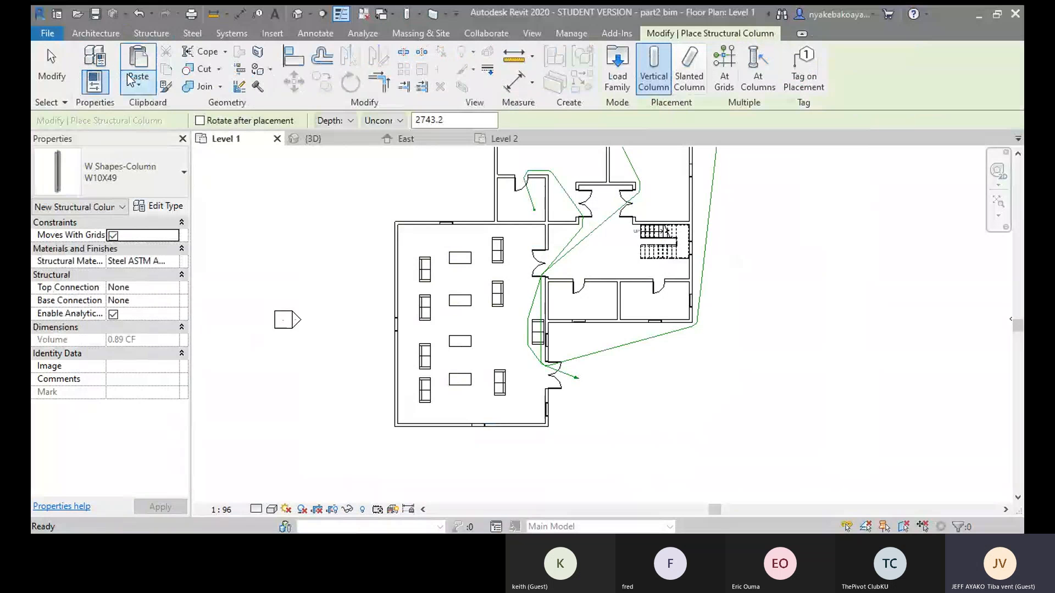
pyautogui.click(624, 78)
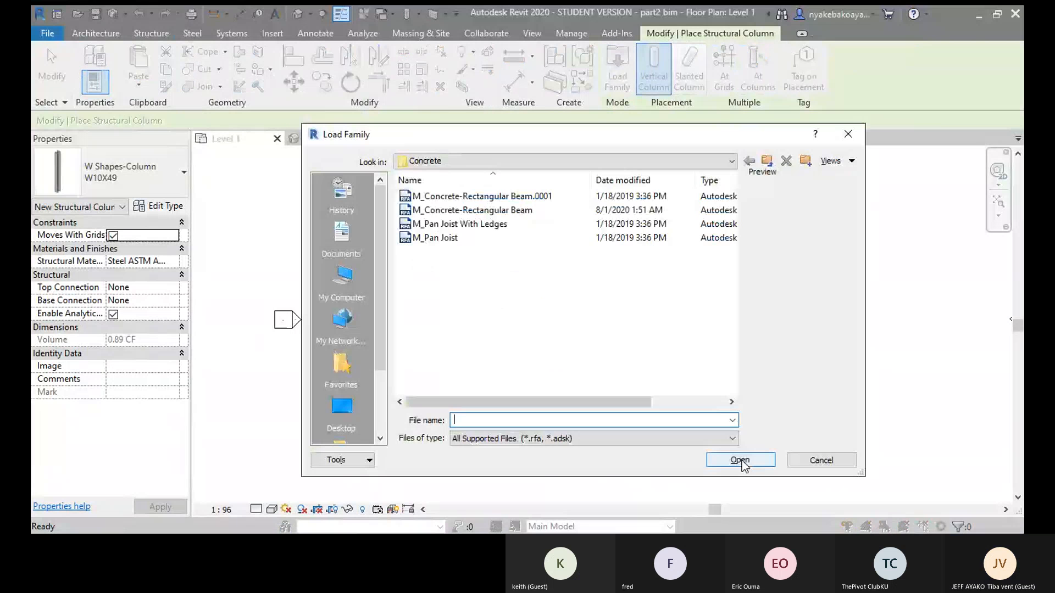
pyautogui.click(768, 162)
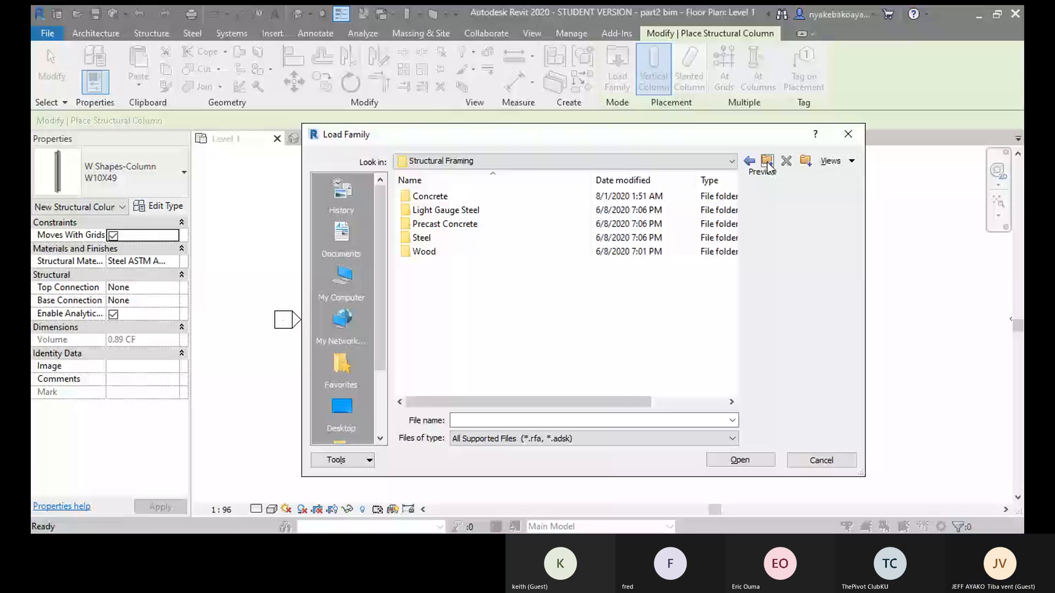
pyautogui.click(767, 162)
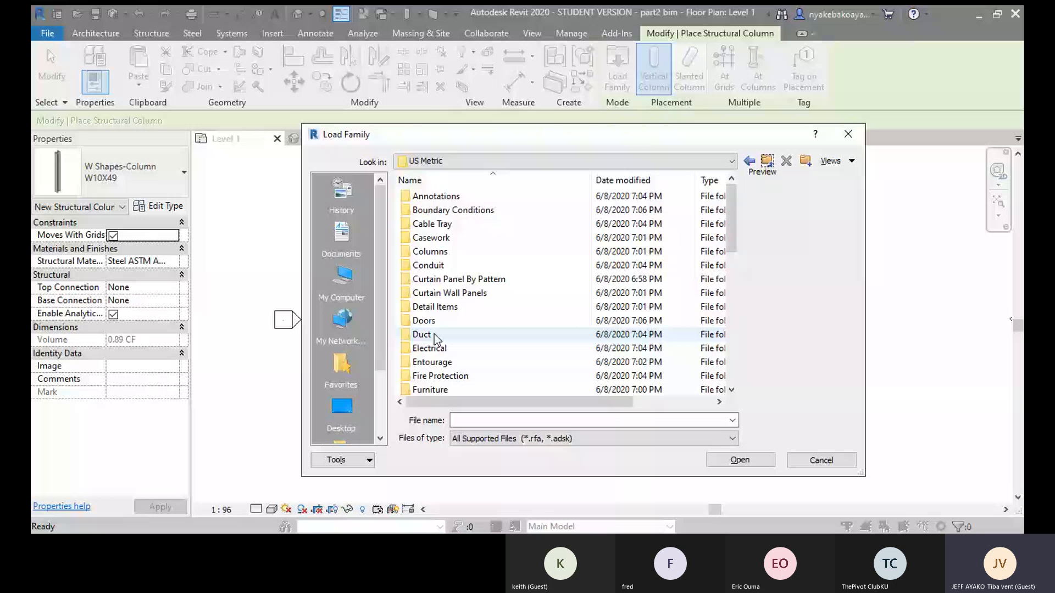
pyautogui.scroll(-8, 437, 338)
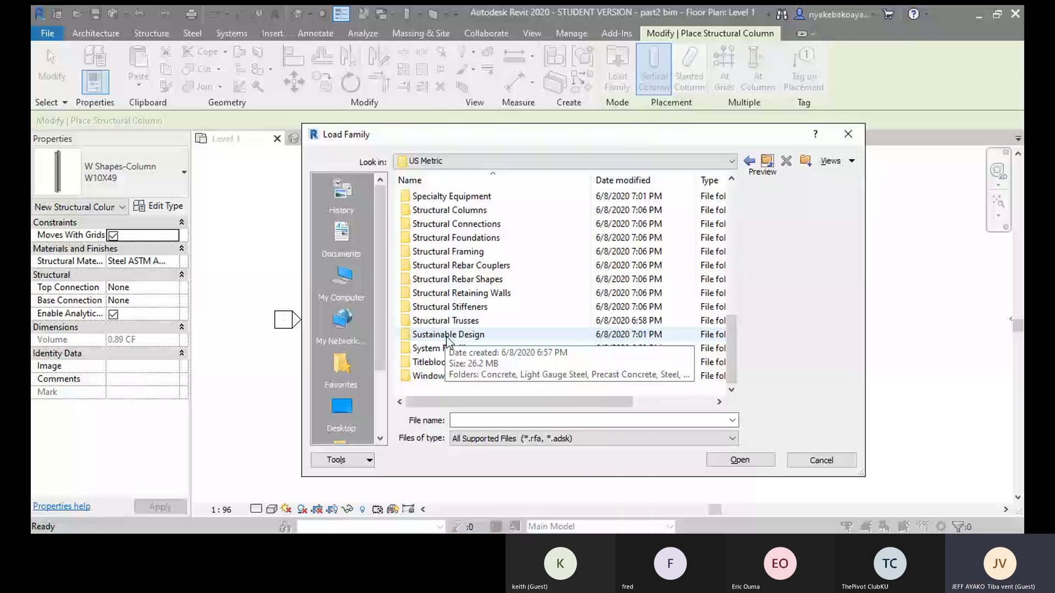
pyautogui.doubleClick(452, 253)
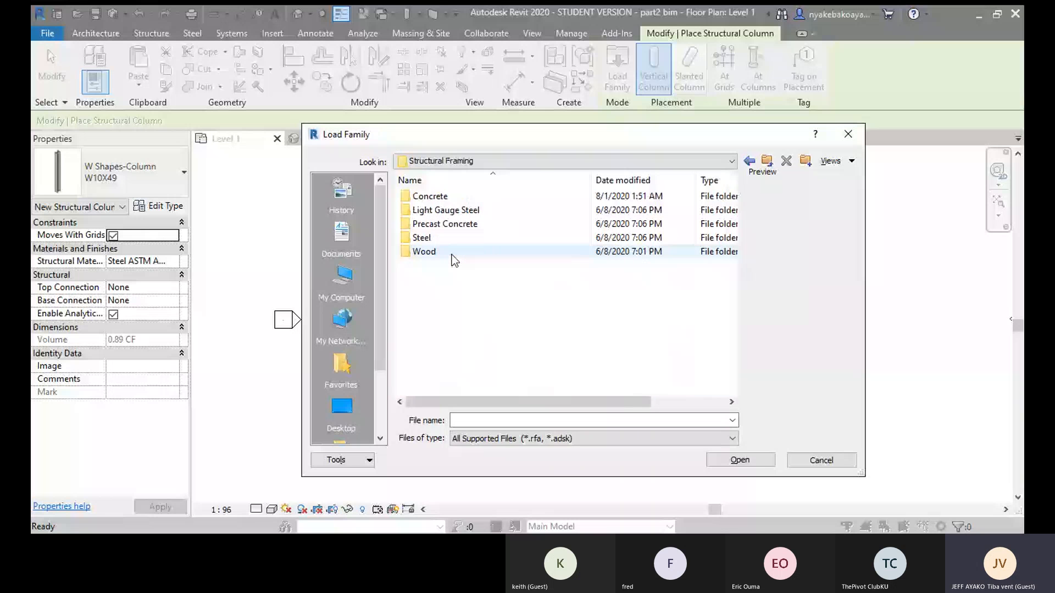
# - Try to load M_Concrete-Rectangular Beam.0001 from the Concrete folder as a structural column, and leave column placement
pyautogui.doubleClick(446, 200)
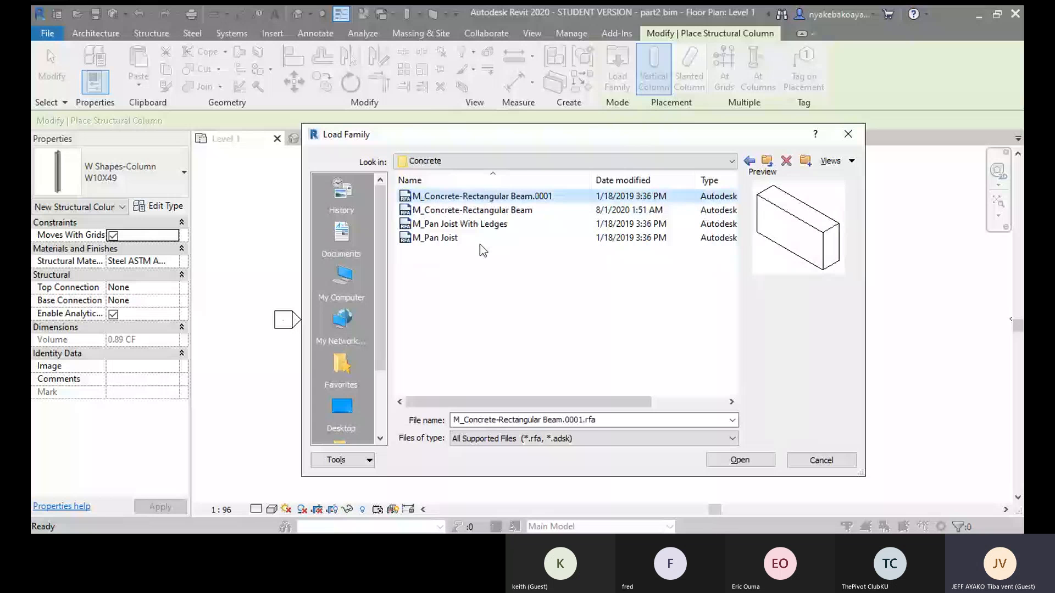
pyautogui.click(724, 461)
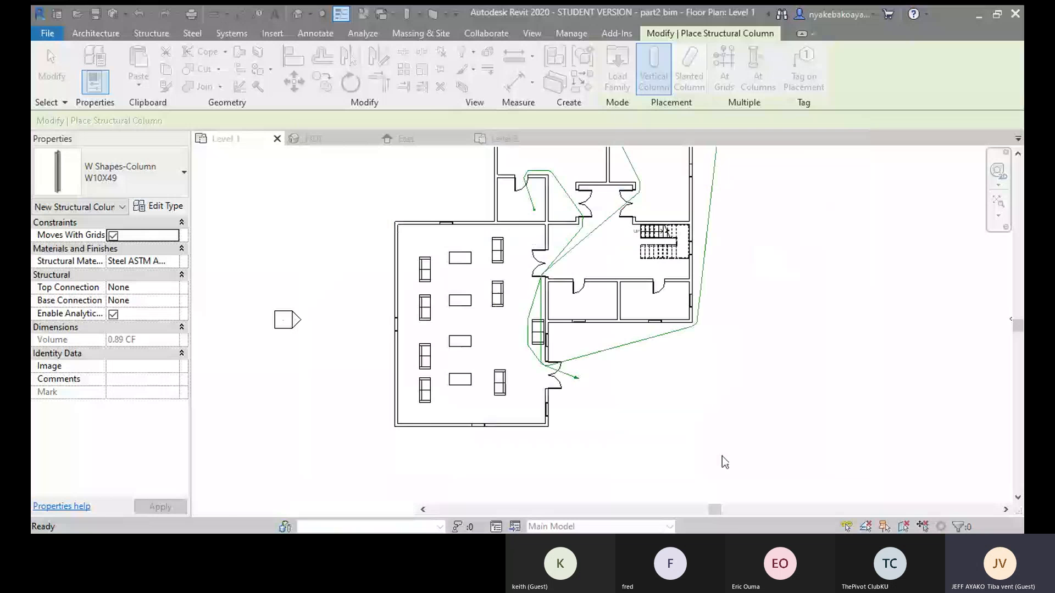
pyautogui.click(563, 316)
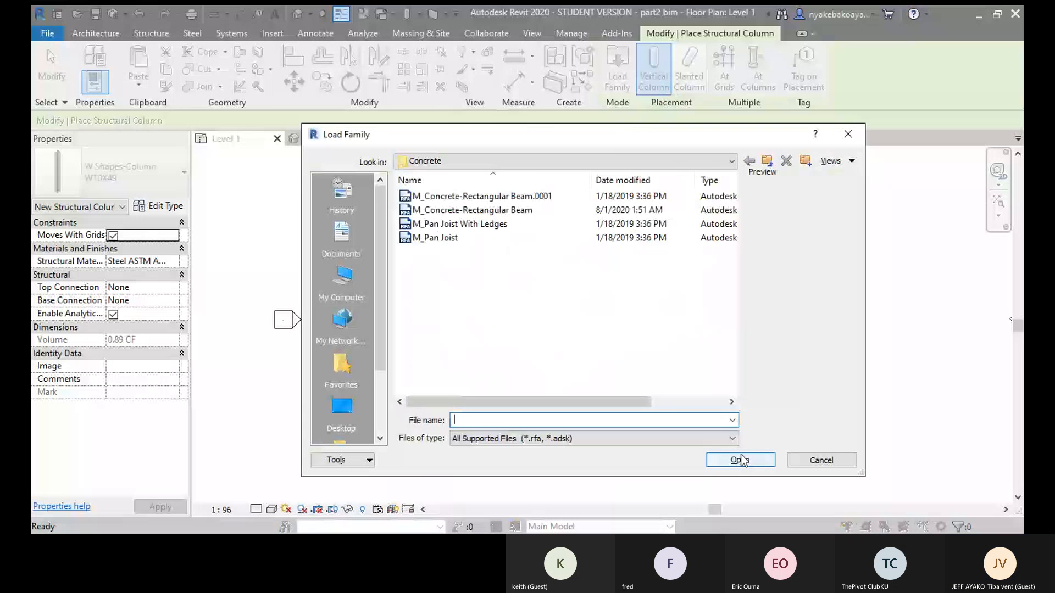
pyautogui.click(740, 460)
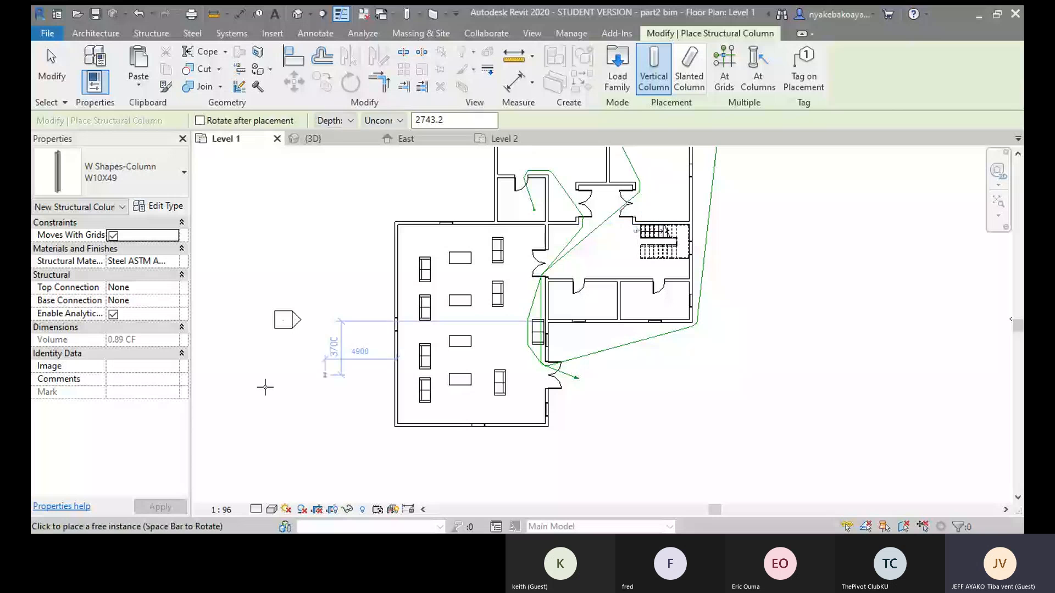
pyautogui.press('Escape')
pyautogui.press('Escape')
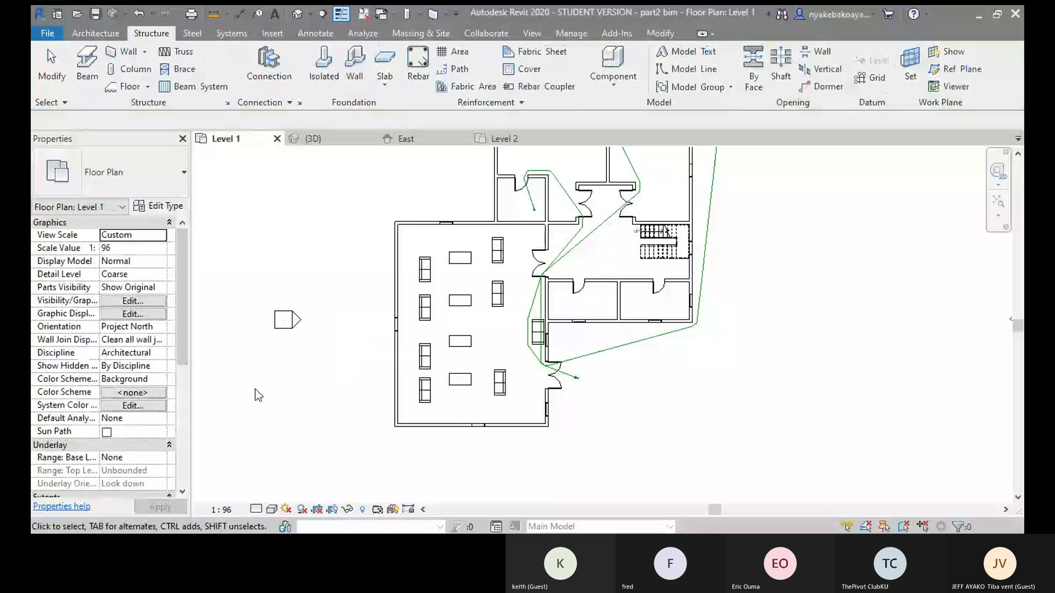
pyautogui.moveTo(365, 392); pyautogui.dragTo(338, 453, button='middle')
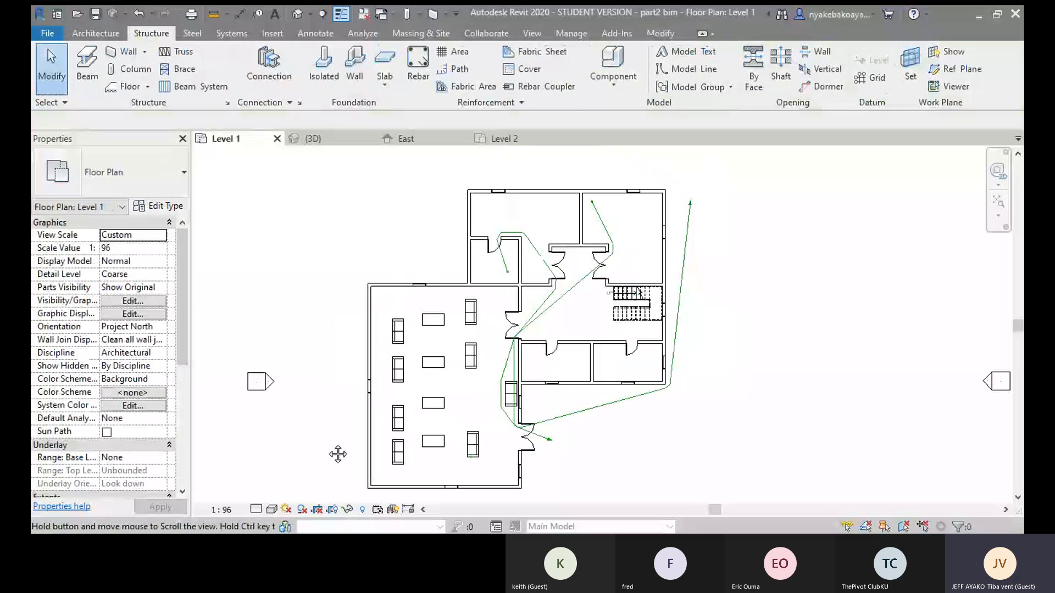
pyautogui.click(197, 34)
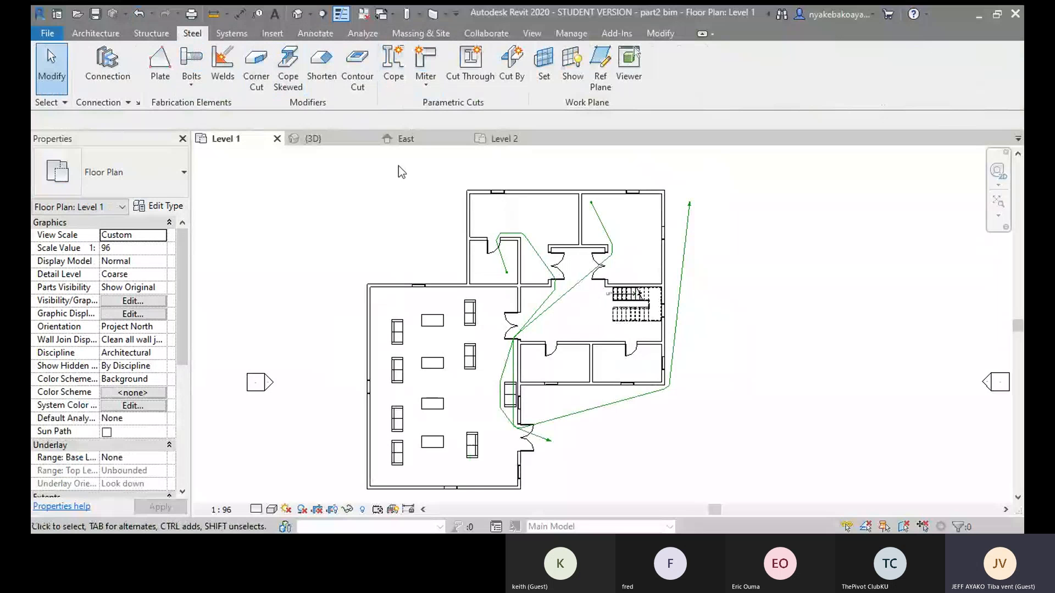
pyautogui.scroll(1, 497, 275)
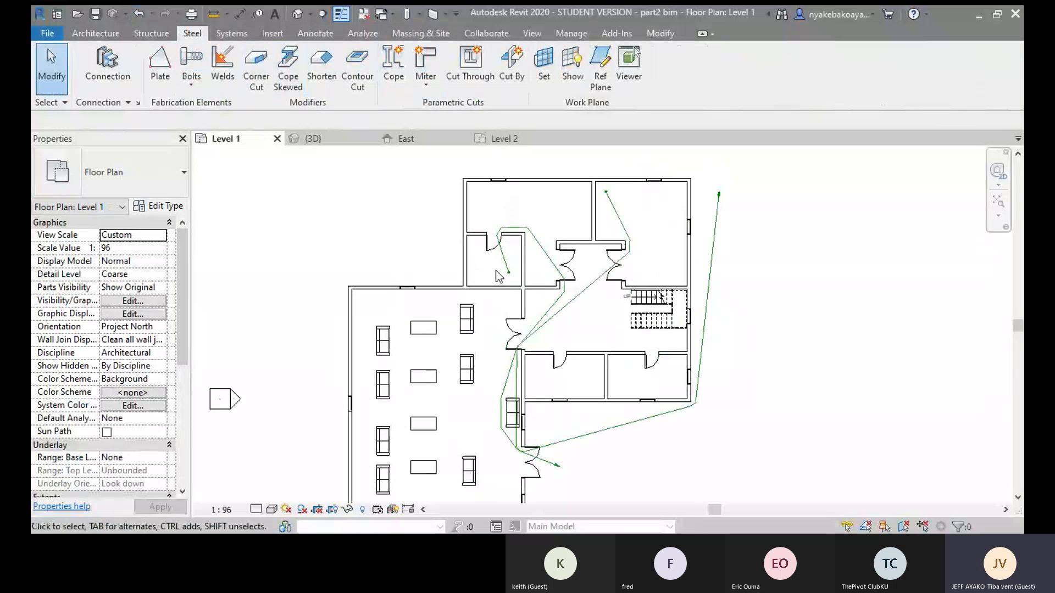
pyautogui.scroll(1, 498, 274)
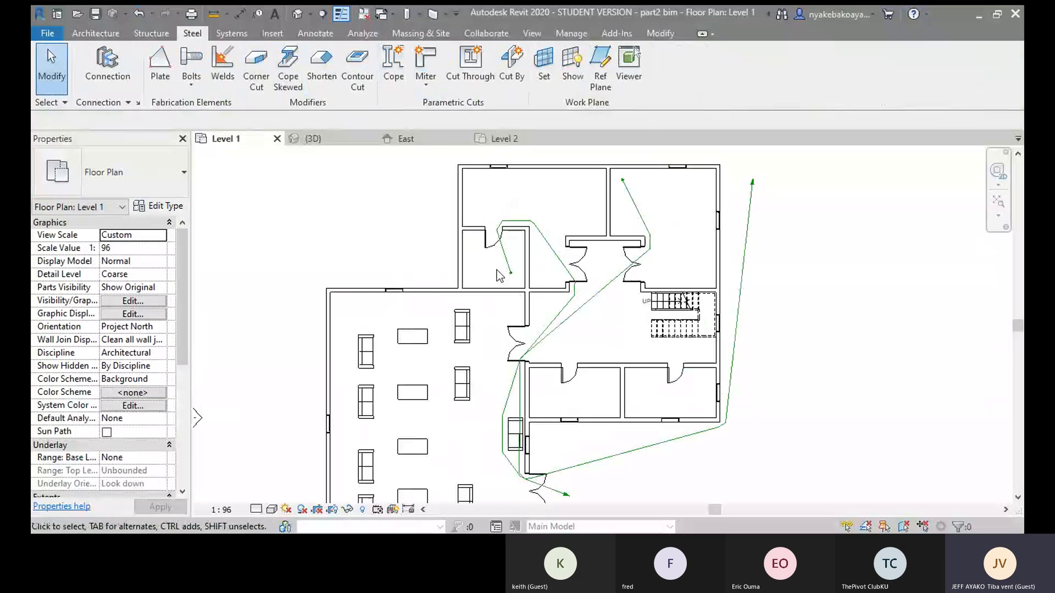
pyautogui.scroll(1, 497, 275)
pyautogui.scroll(-1, 498, 271)
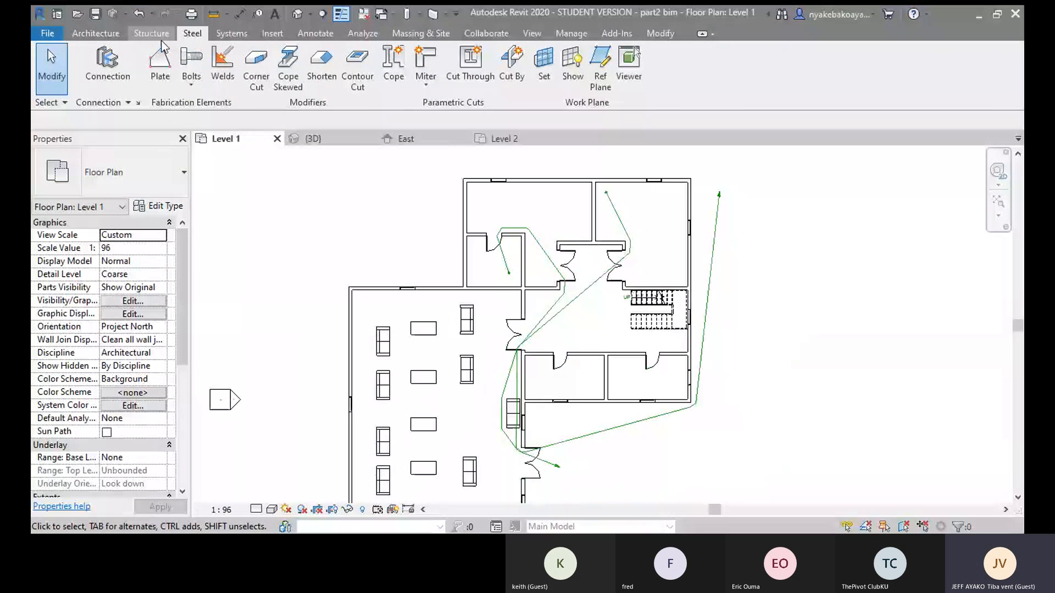
pyautogui.click(86, 36)
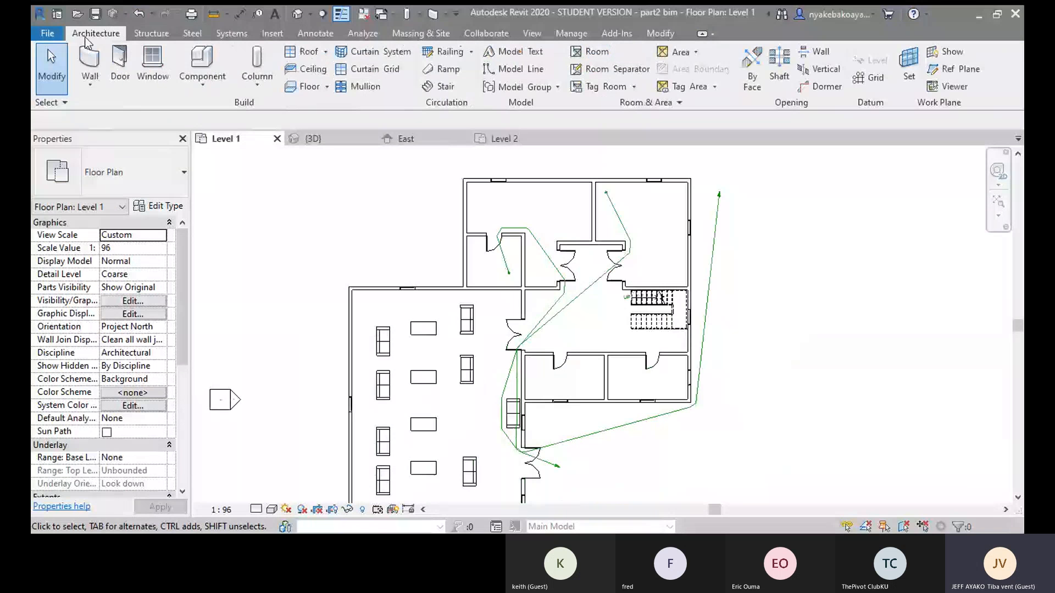
# - Nudge the upper-left sofa in the large furnished room leftward until it overlaps the room's left exterior wall
pyautogui.moveTo(247, 217); pyautogui.dragTo(247, 189, button='middle')
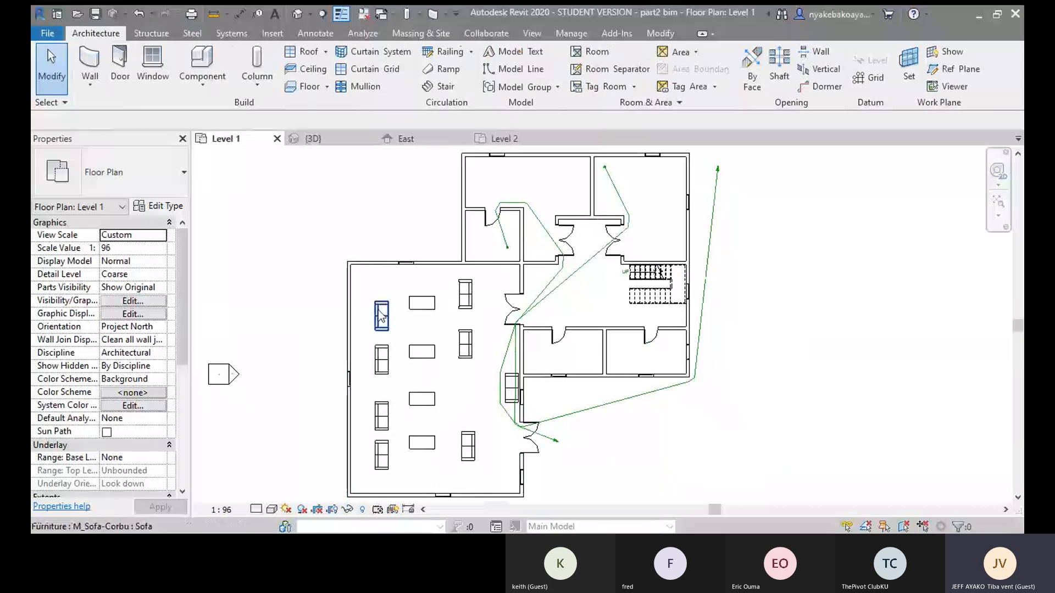
pyautogui.click(381, 316)
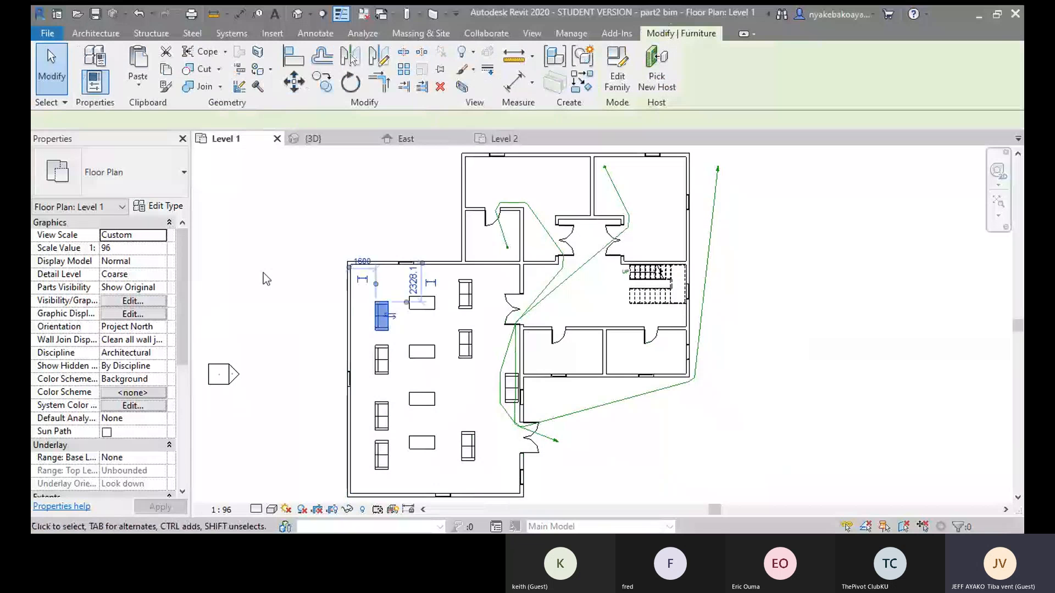
pyautogui.press('Left')
pyautogui.press('Left')
pyautogui.press('Left')
pyautogui.press('Left')
pyautogui.press('Left')
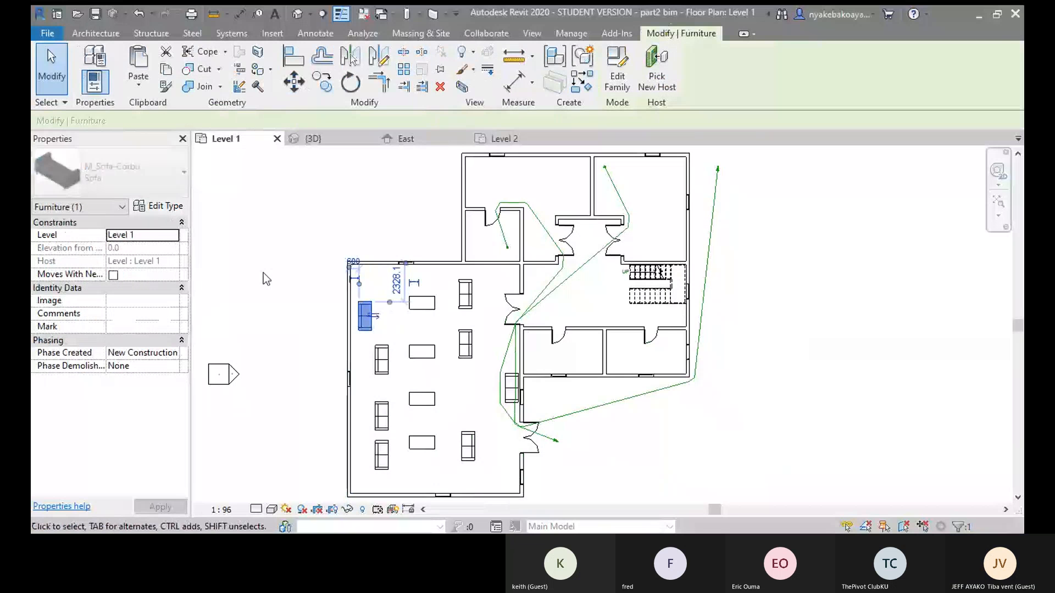
pyautogui.press('Left')
pyautogui.press('Left')
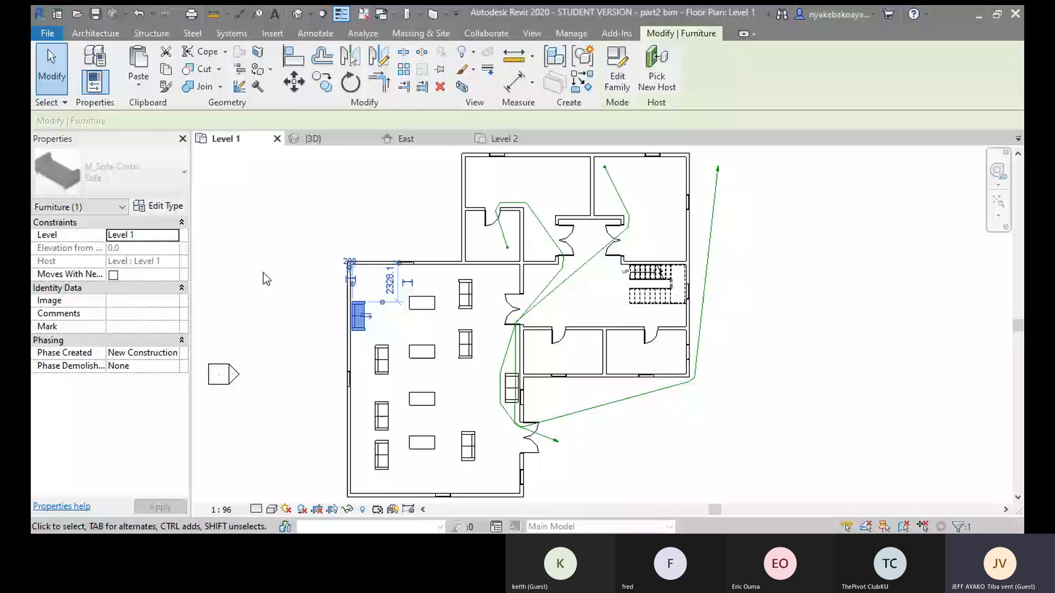
pyautogui.press('Left')
pyautogui.press('Left')
pyautogui.scroll(3, 370, 318)
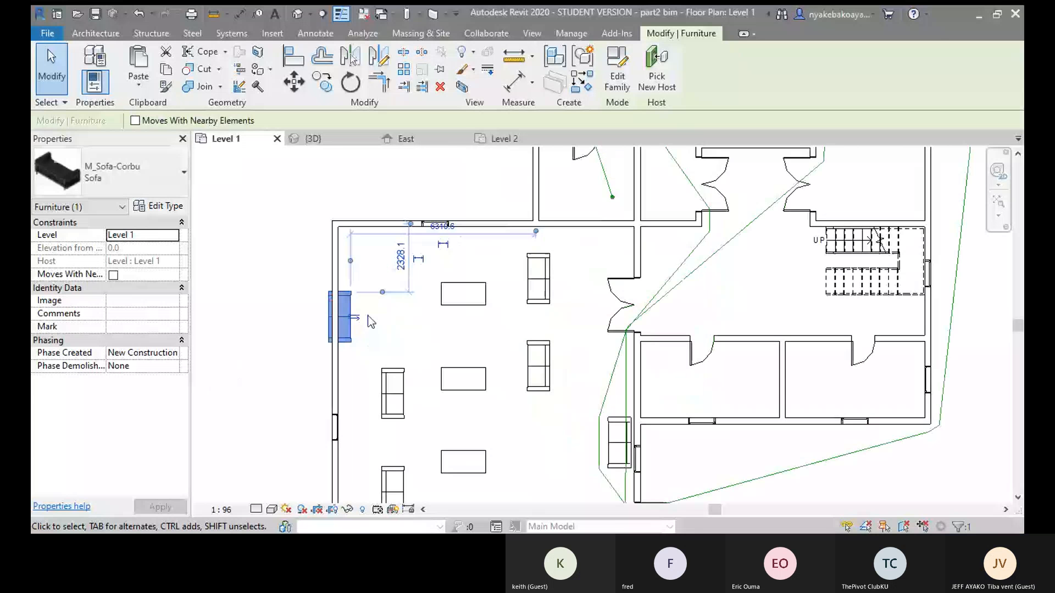
pyautogui.scroll(-2, 372, 322)
pyautogui.click(264, 309)
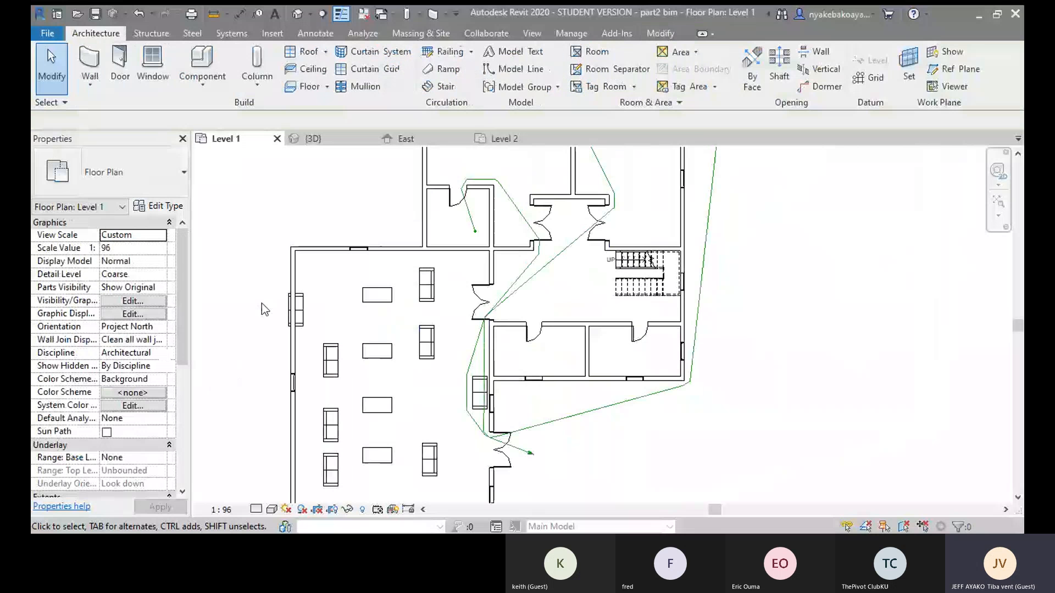
pyautogui.scroll(-1, 262, 304)
pyautogui.moveTo(261, 304); pyautogui.dragTo(291, 301, button='middle')
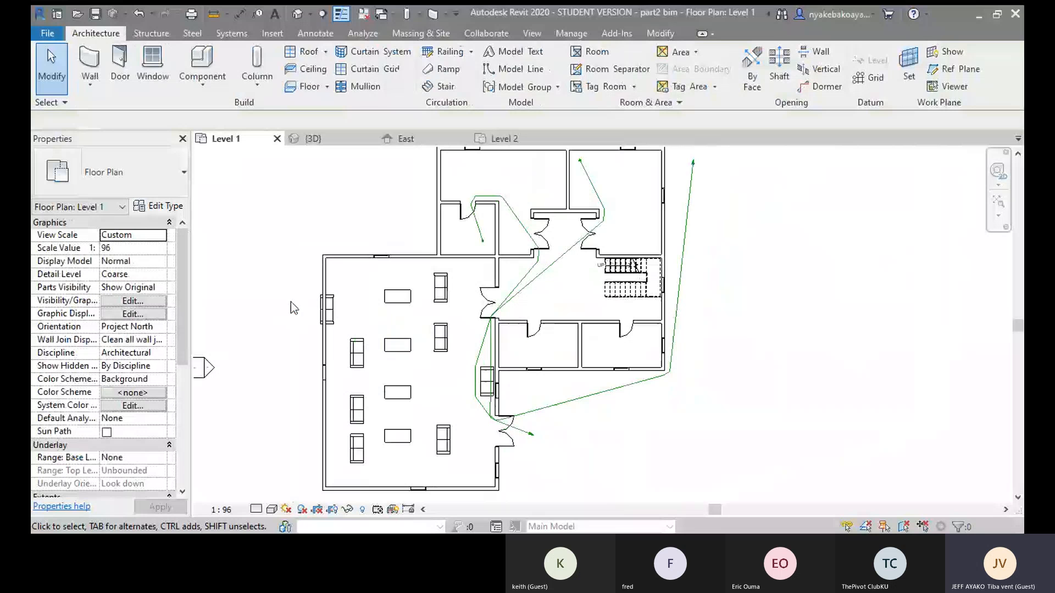
pyautogui.click(155, 35)
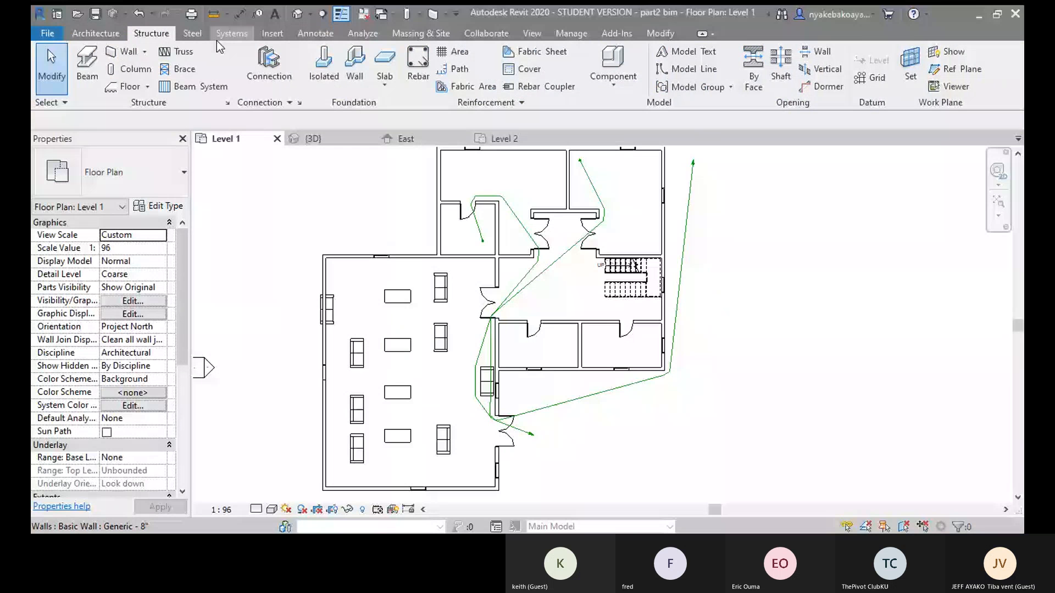
pyautogui.click(233, 33)
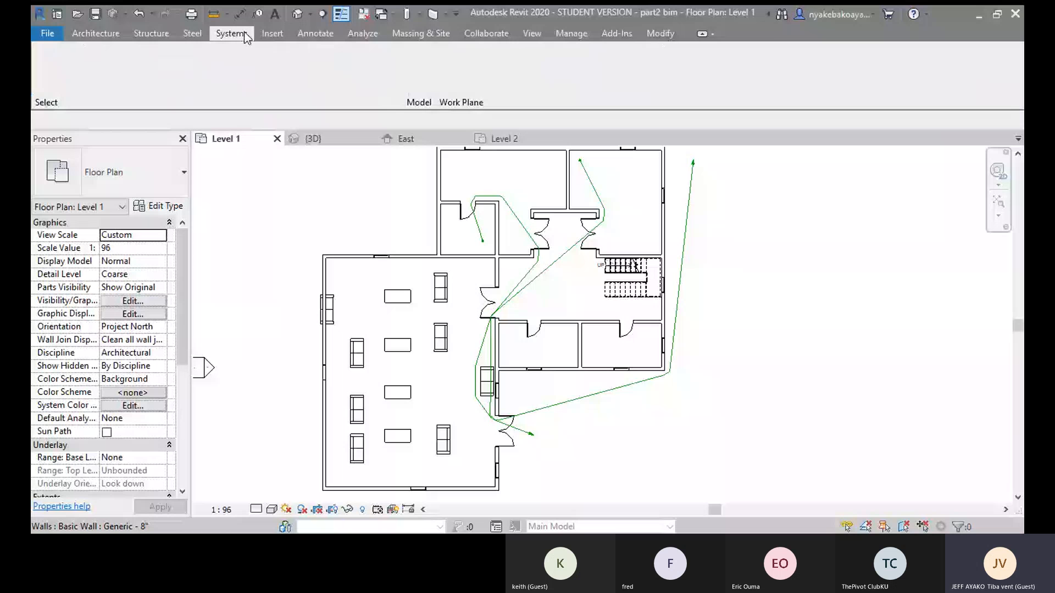
pyautogui.click(532, 34)
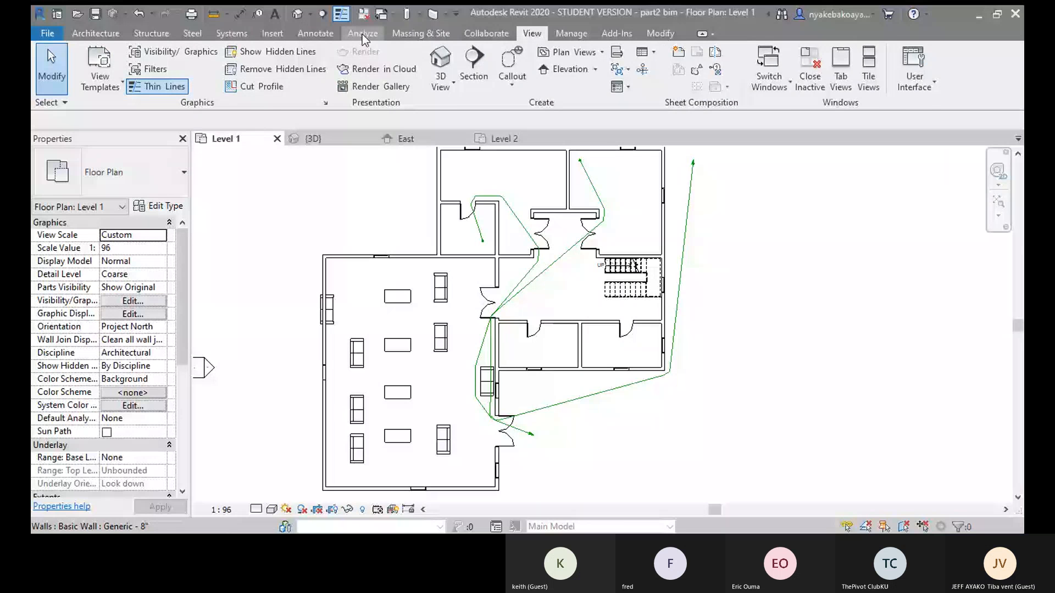
pyautogui.click(421, 34)
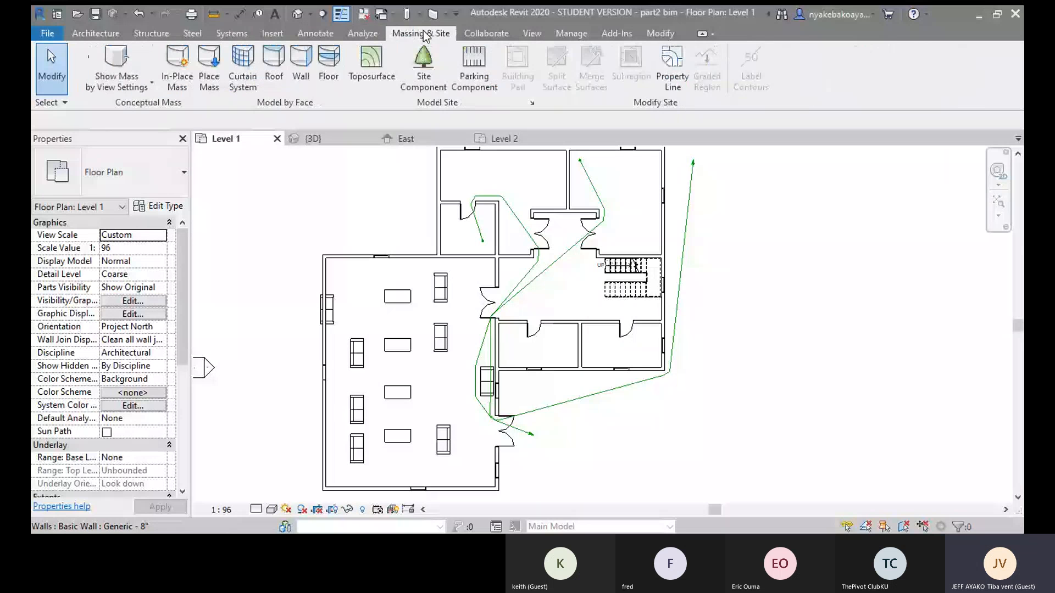
# - Open the Interference Check setup for the current project and move its dialog clear of the Level 1 floor plan
pyautogui.click(477, 37)
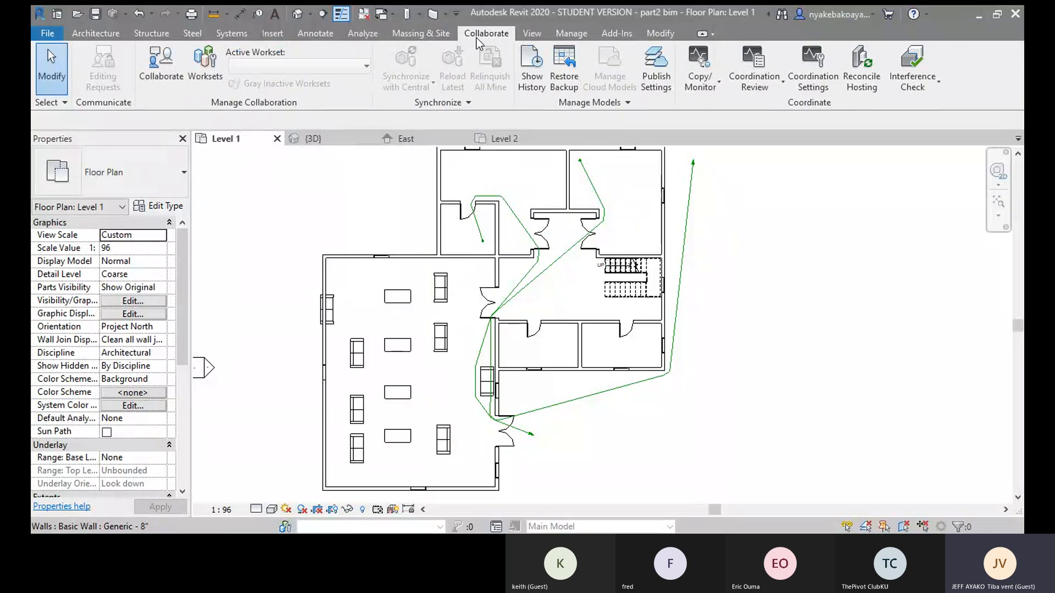
pyautogui.scroll(-1, 410, 193)
pyautogui.moveTo(410, 194); pyautogui.dragTo(413, 243, button='middle')
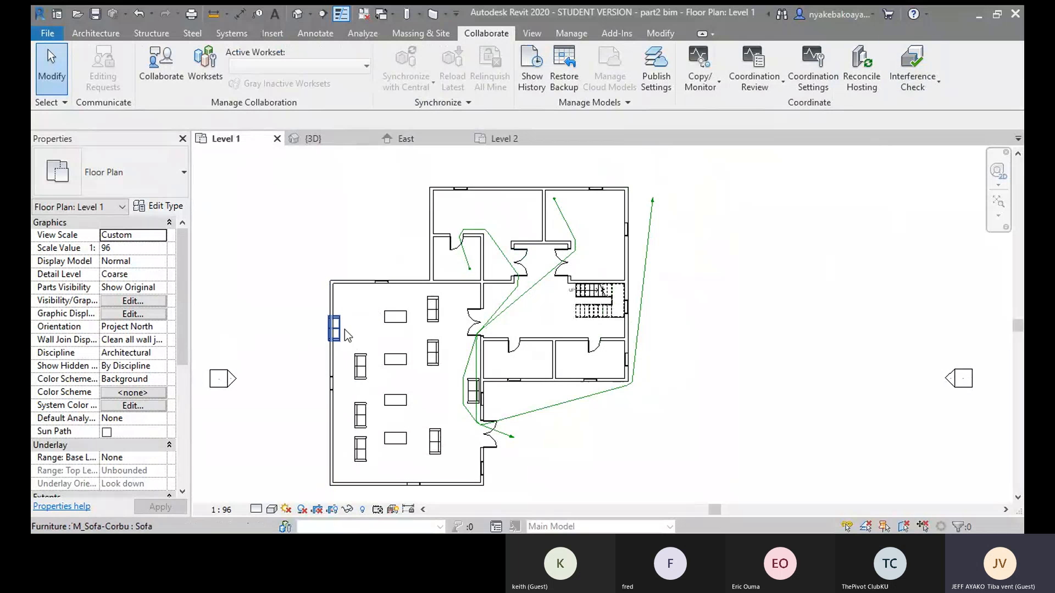
pyautogui.click(921, 65)
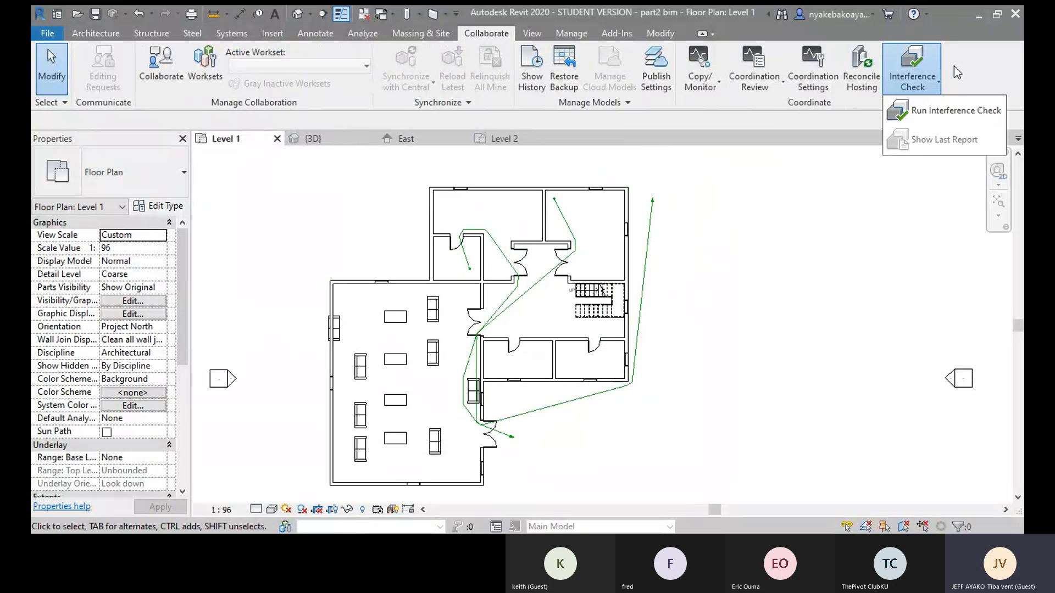
pyautogui.click(967, 114)
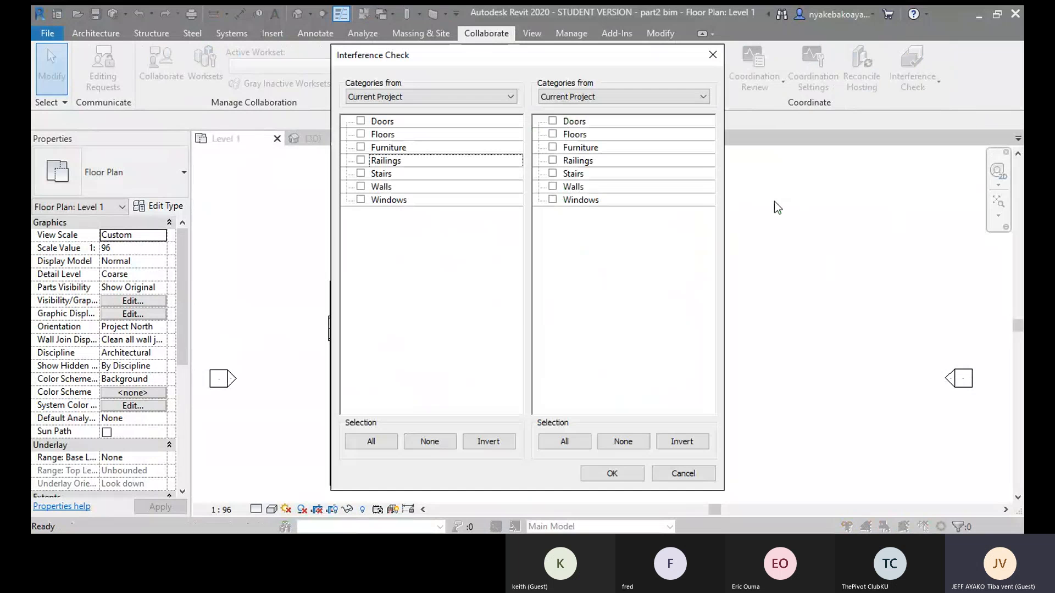
pyautogui.moveTo(562, 60); pyautogui.dragTo(744, 52)
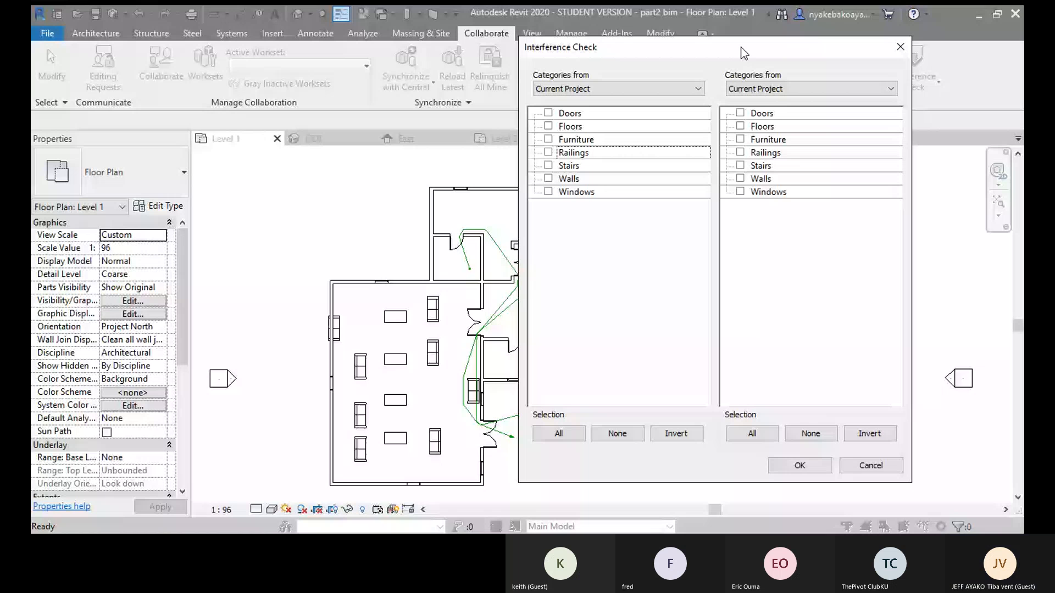
pyautogui.moveTo(743, 53); pyautogui.dragTo(884, 53)
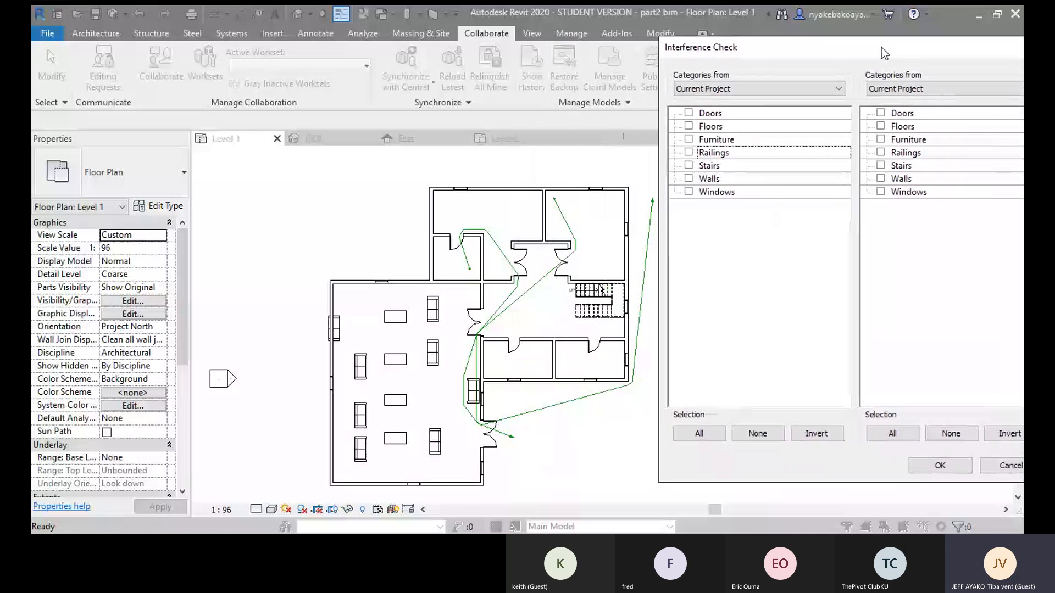
# - Run the interference check between Walls and Walls in the current project, and dismiss the result message
pyautogui.click(689, 179)
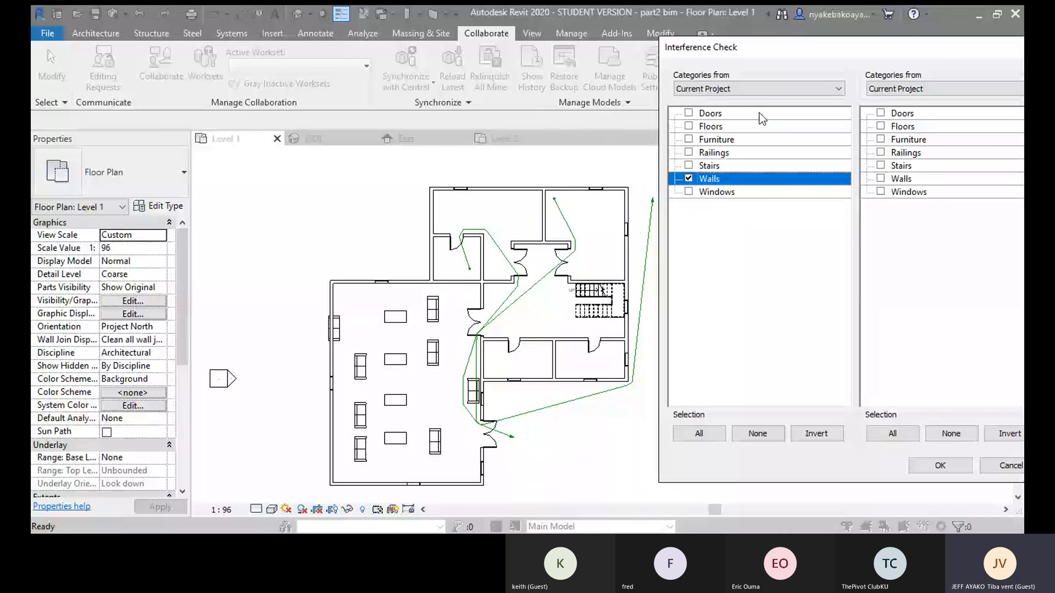
pyautogui.click(882, 179)
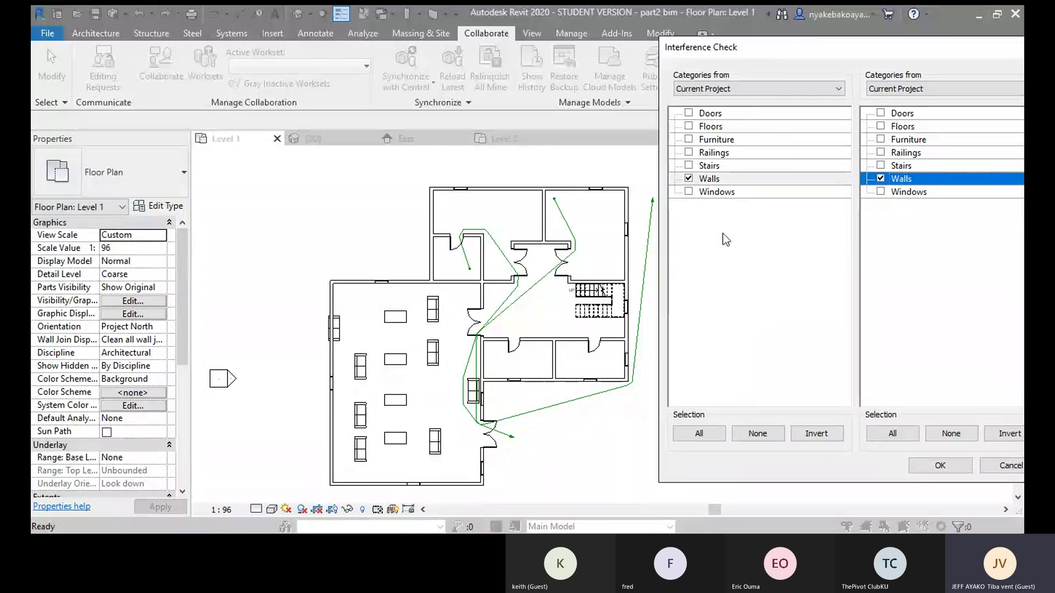
pyautogui.moveTo(865, 40); pyautogui.dragTo(732, 17)
pyautogui.click(817, 443)
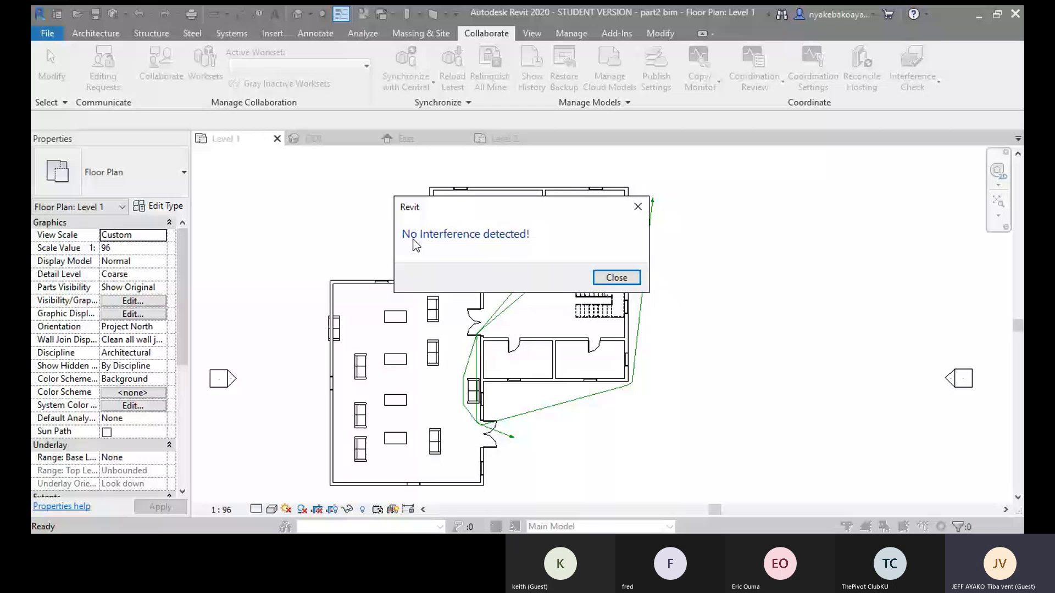
pyautogui.moveTo(418, 207); pyautogui.dragTo(559, 209)
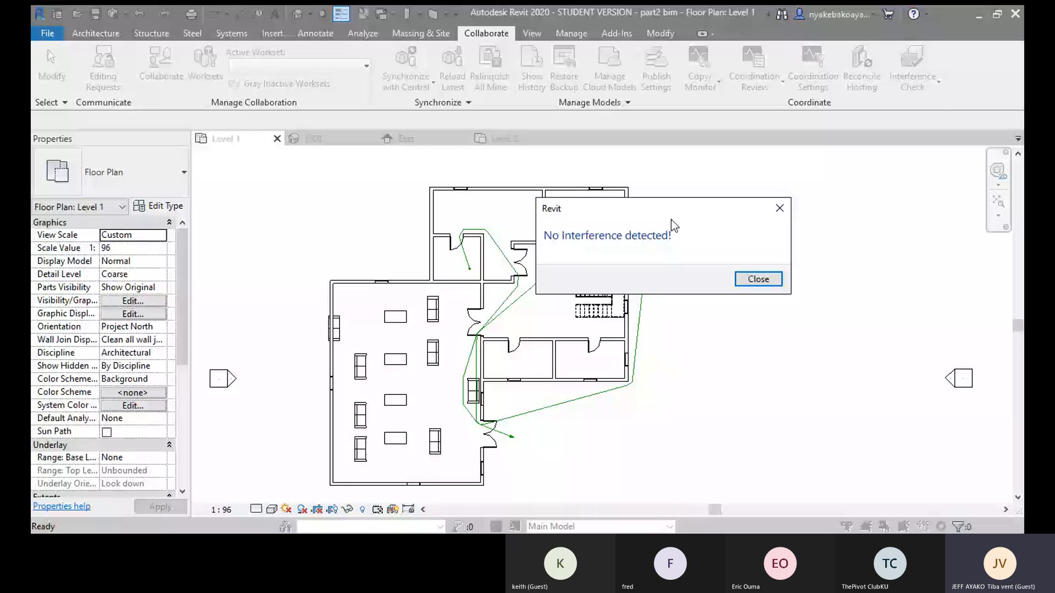
pyautogui.moveTo(670, 219); pyautogui.dragTo(823, 131)
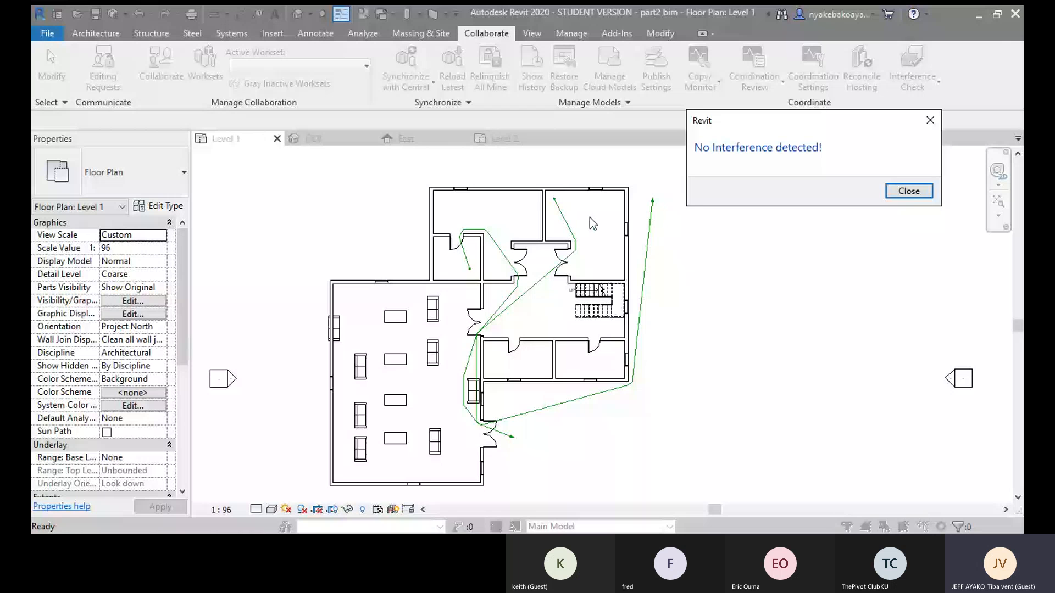
pyautogui.click(909, 191)
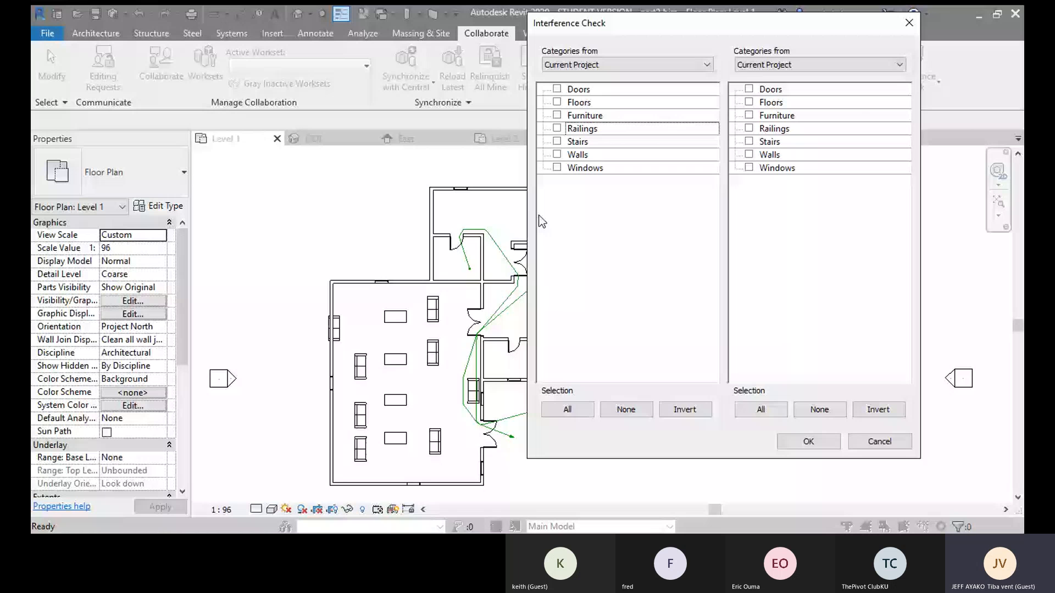
# - Run the interference check between Walls in the first category set and Furniture in the second, both from the current project
pyautogui.click(557, 155)
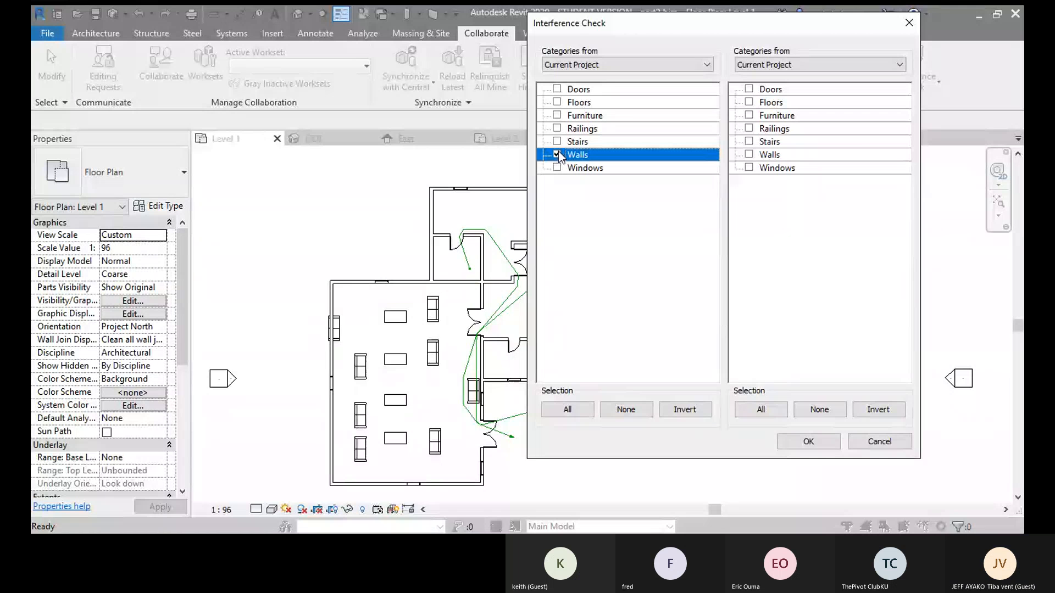
pyautogui.click(749, 115)
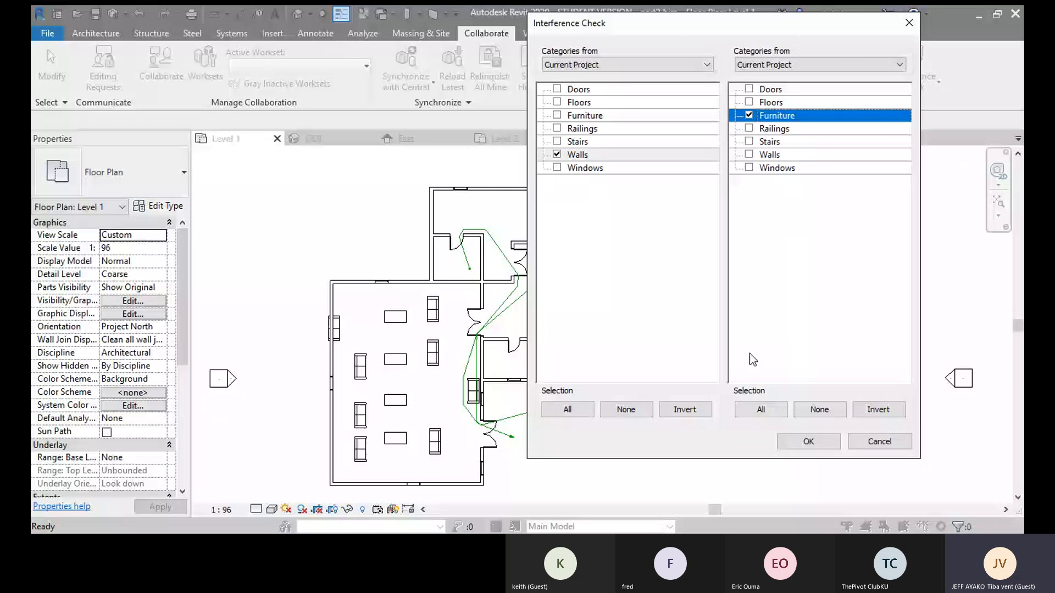
pyautogui.click(803, 444)
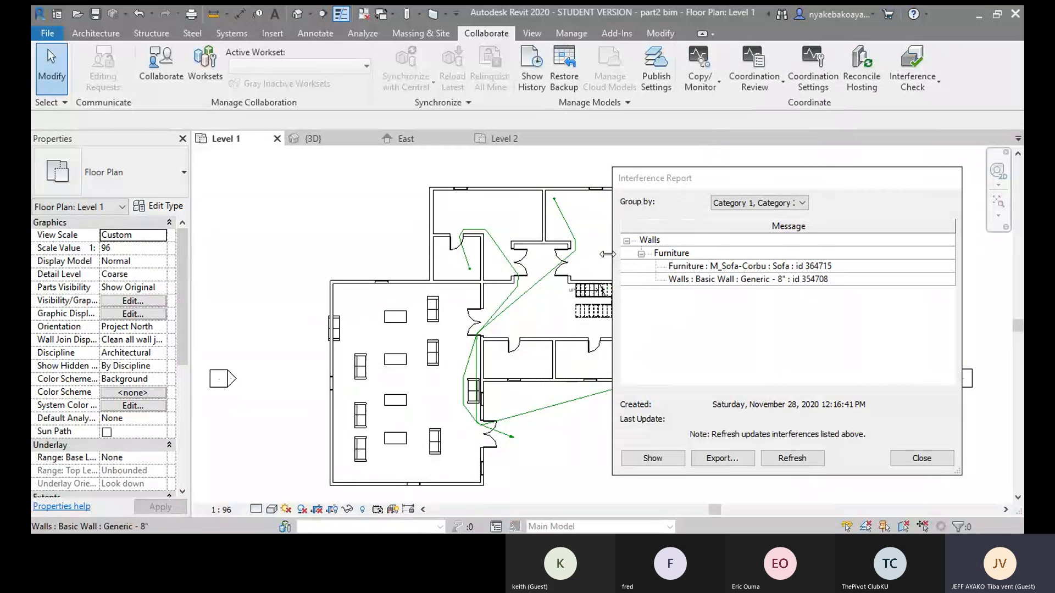
# - Highlight the reported M_Sofa-Corbu sofa in the floor plan and examine where it clashes with the exterior wall
pyautogui.click(706, 268)
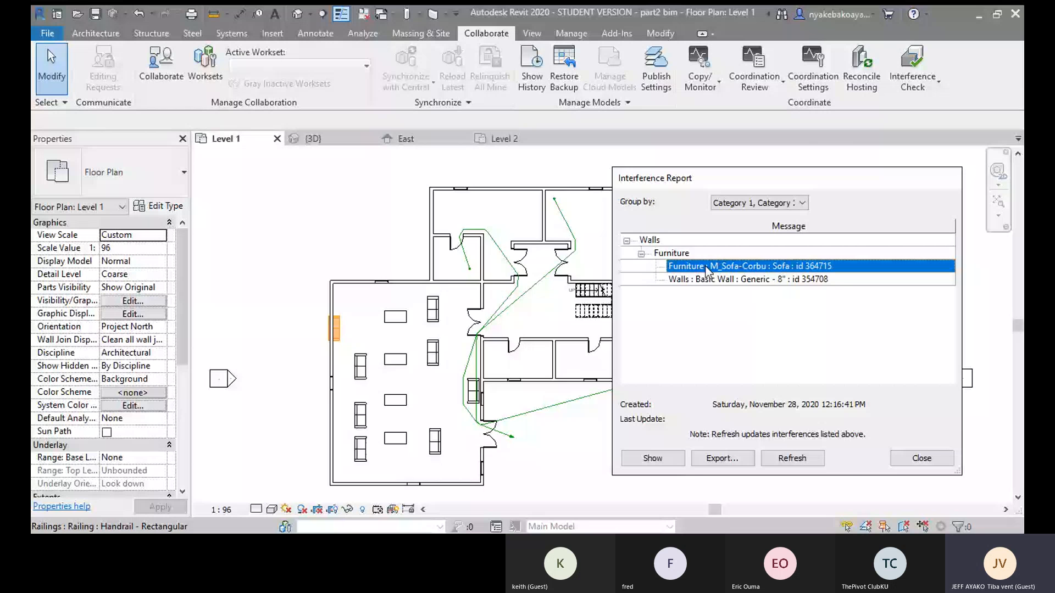
pyautogui.scroll(5, 343, 318)
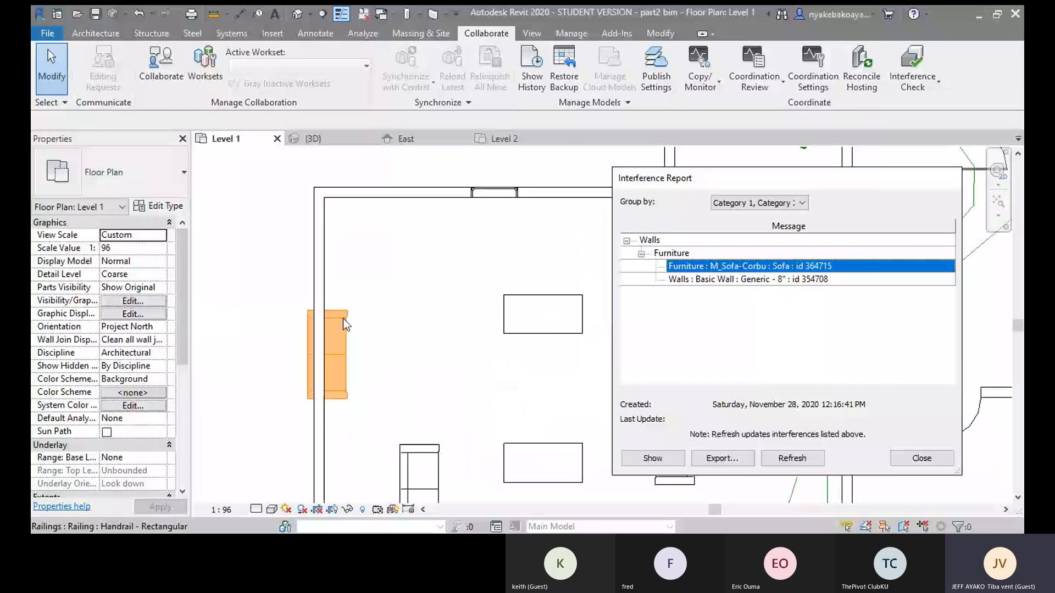
pyautogui.scroll(1, 343, 319)
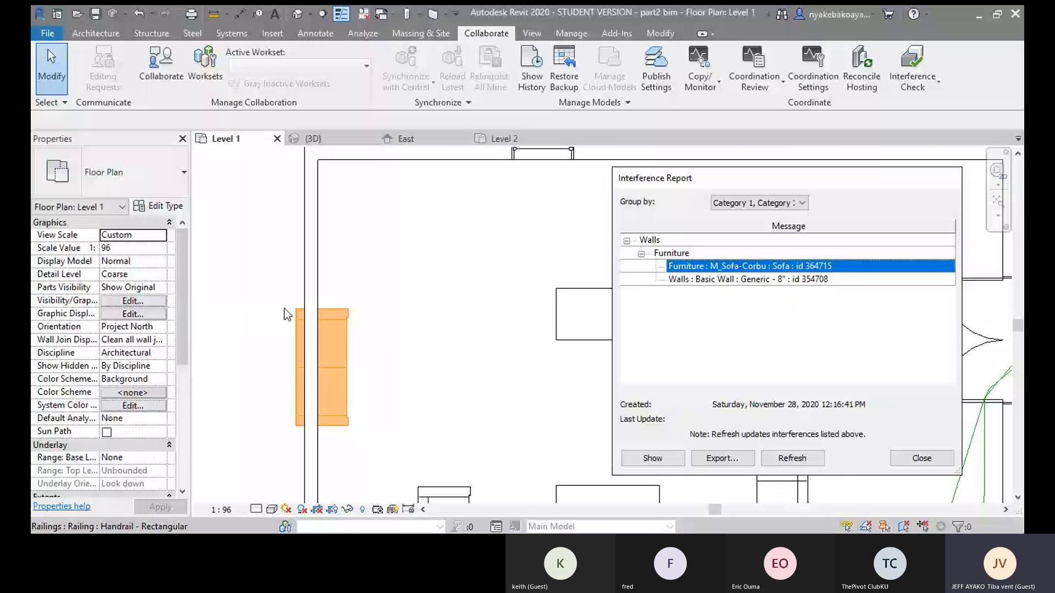
pyautogui.scroll(-3, 288, 315)
pyautogui.moveTo(419, 337); pyautogui.dragTo(388, 252, button='middle')
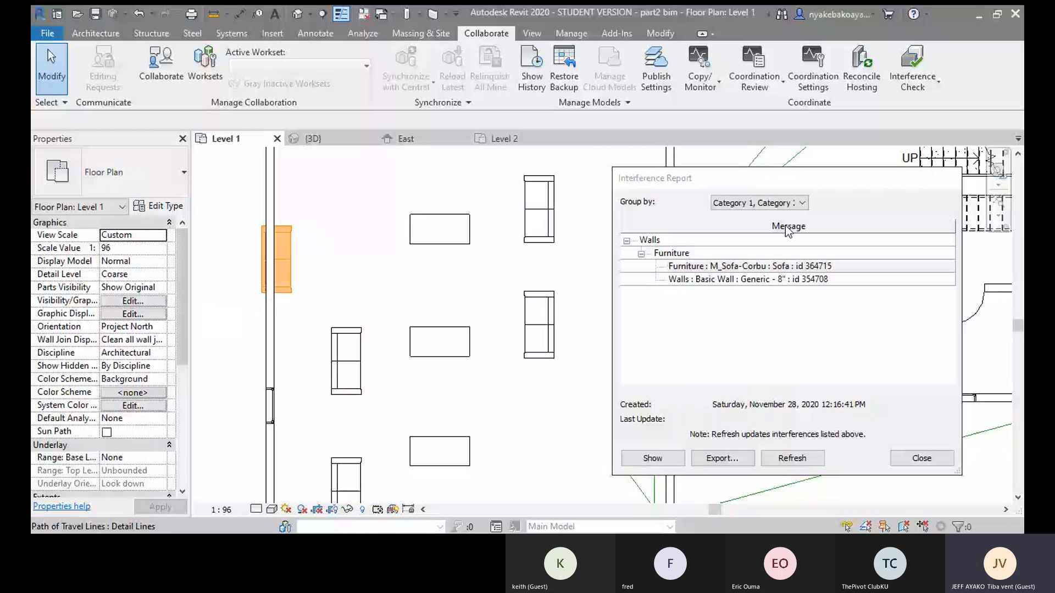
pyautogui.click(770, 266)
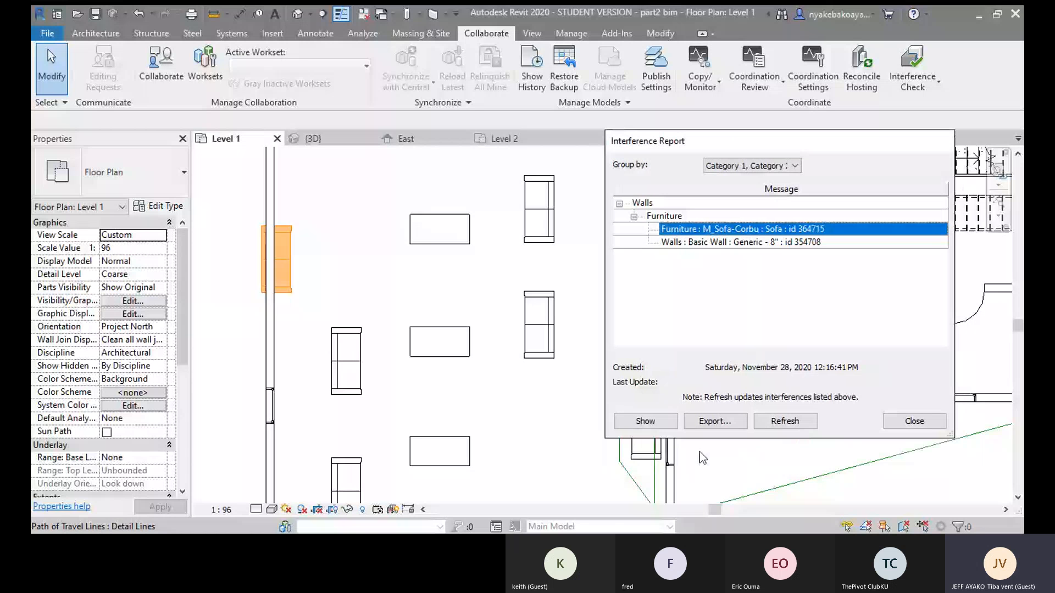
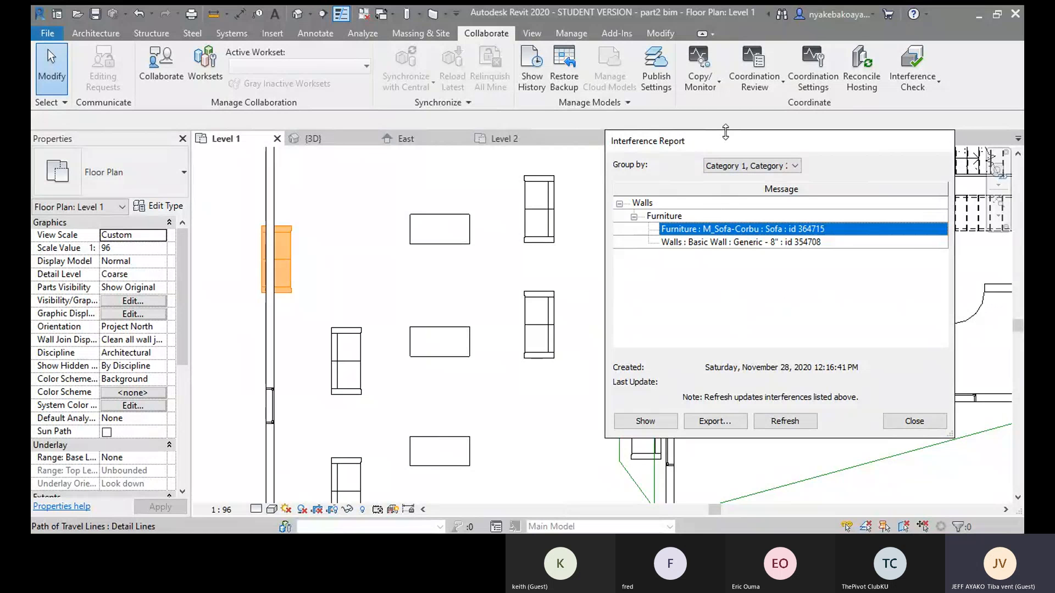
pyautogui.moveTo(725, 132); pyautogui.dragTo(726, 82)
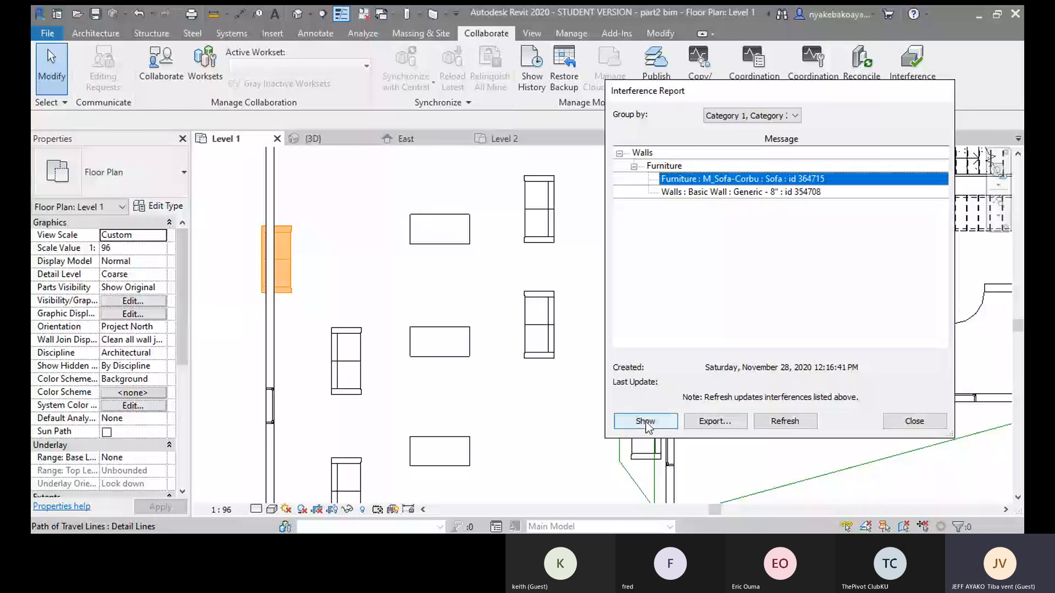
pyautogui.click(709, 422)
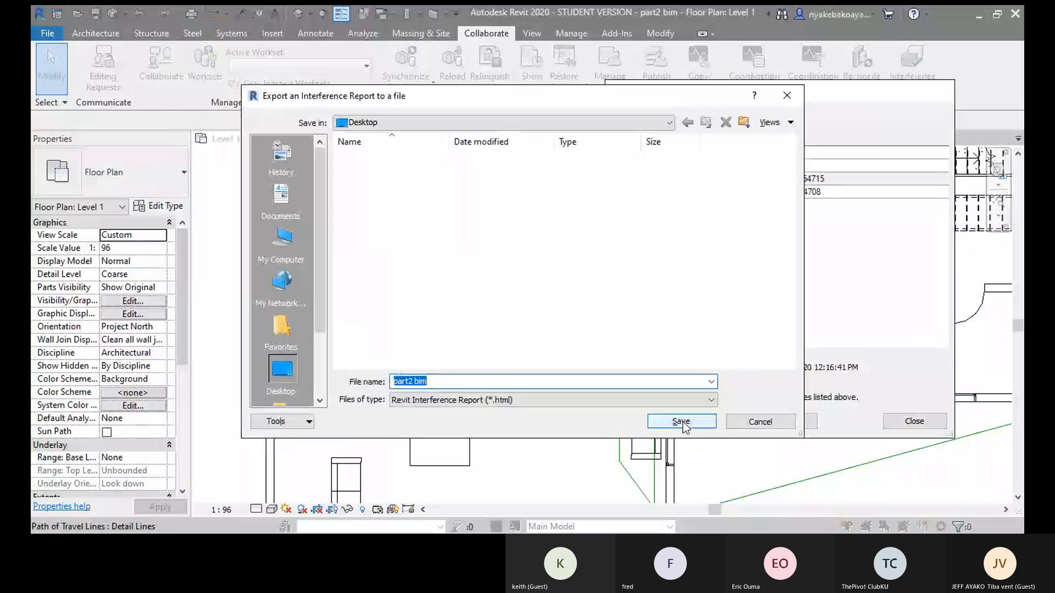
pyautogui.click(599, 383)
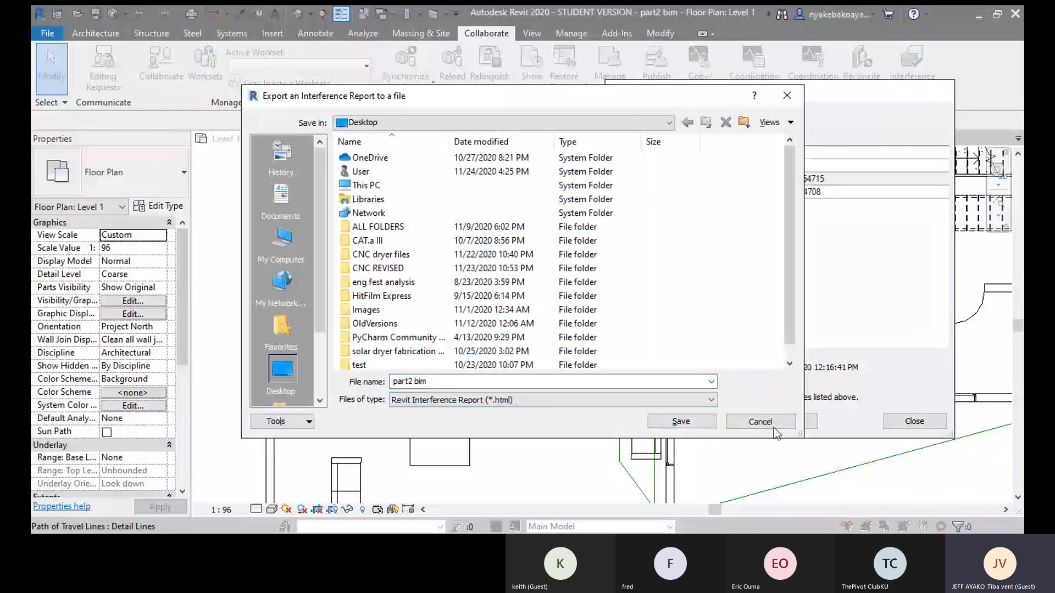
pyautogui.click(758, 421)
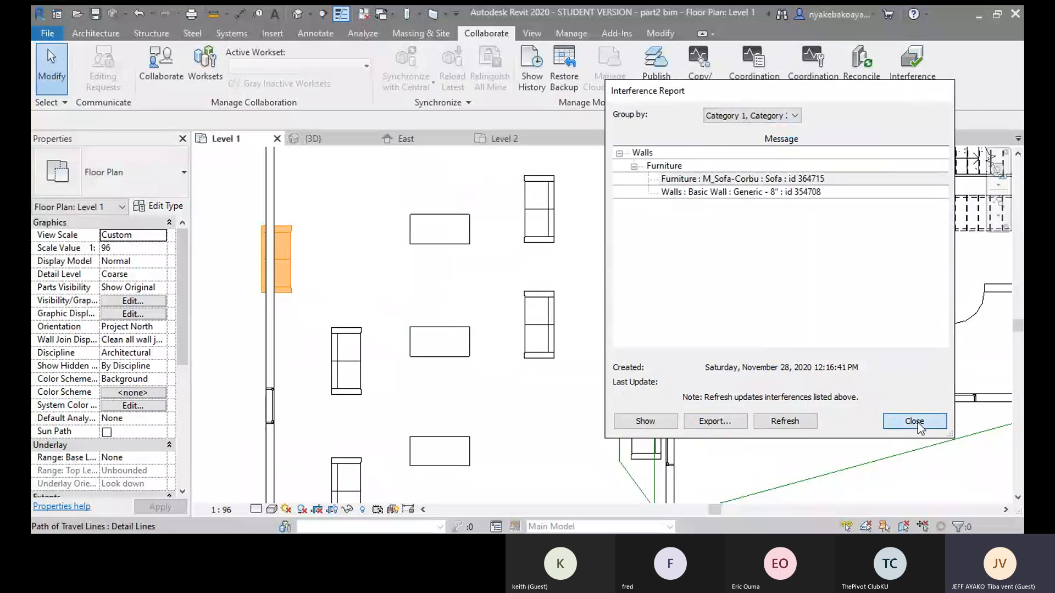
# - Close the interference report and set up a new check with Doors, Floors, Furniture, Railings, Stairs, Walls and Windows in the first category set
pyautogui.click(918, 424)
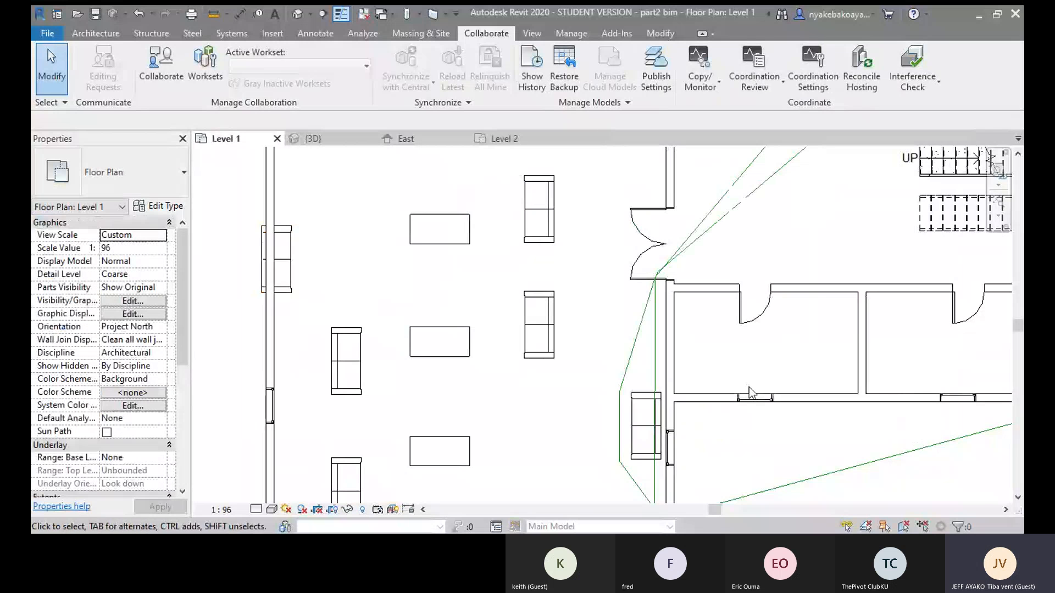
pyautogui.scroll(-3, 750, 392)
pyautogui.moveTo(540, 244); pyautogui.dragTo(508, 224, button='middle')
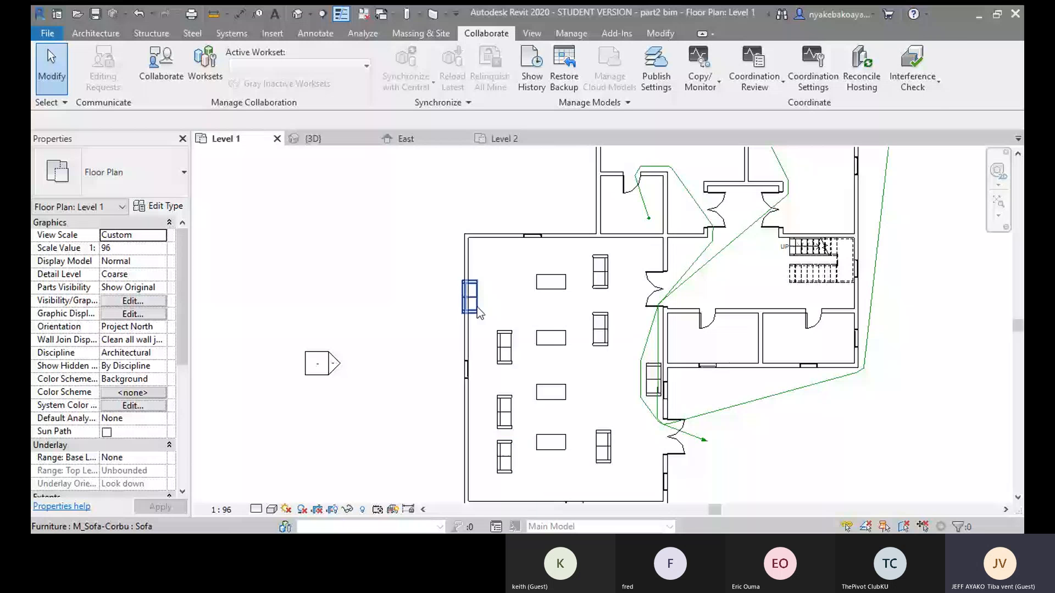
pyautogui.click(922, 55)
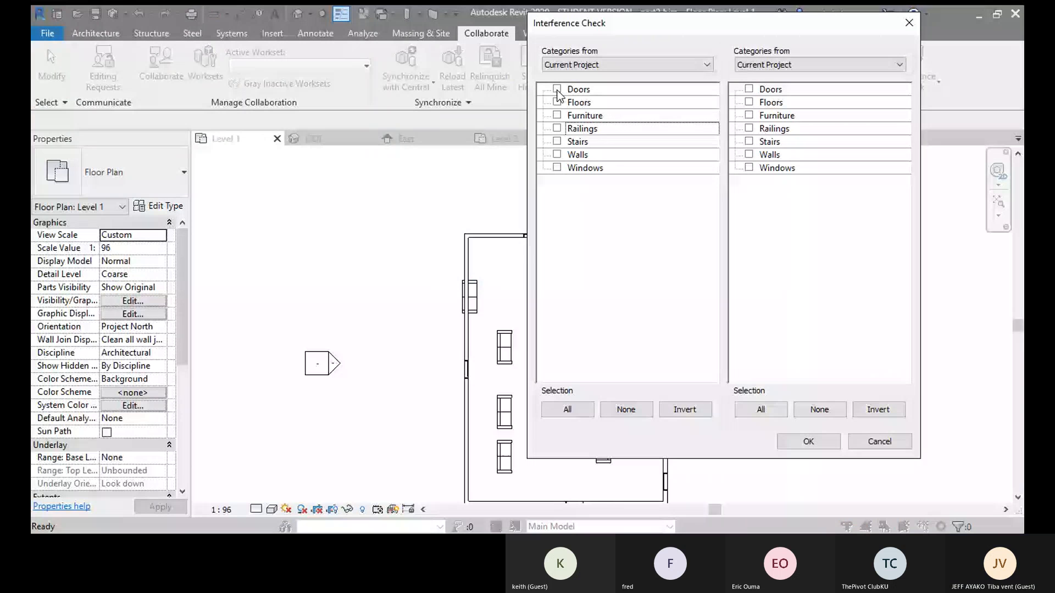
pyautogui.click(566, 415)
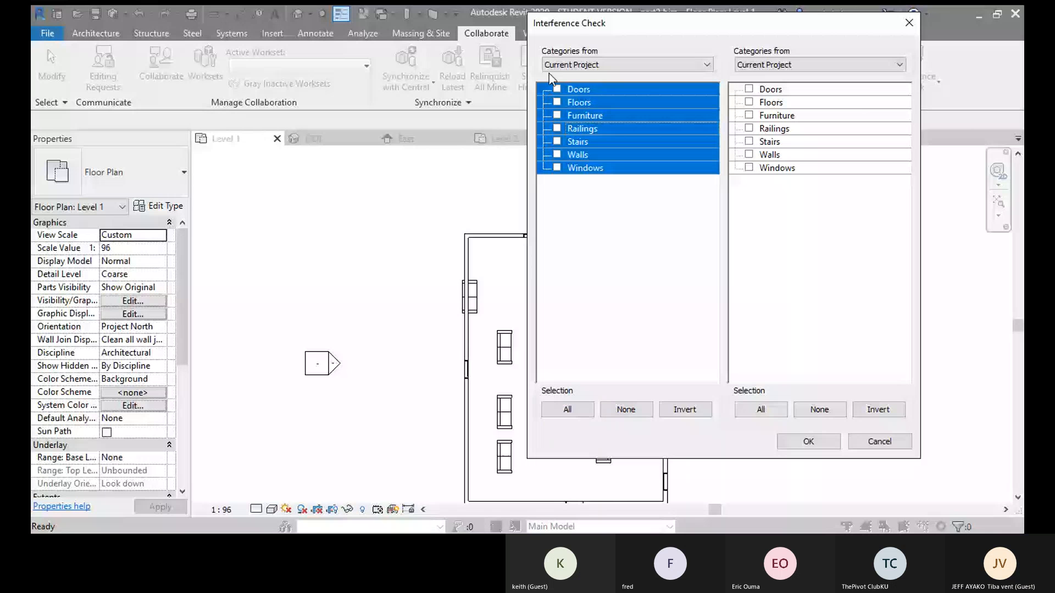
pyautogui.click(623, 409)
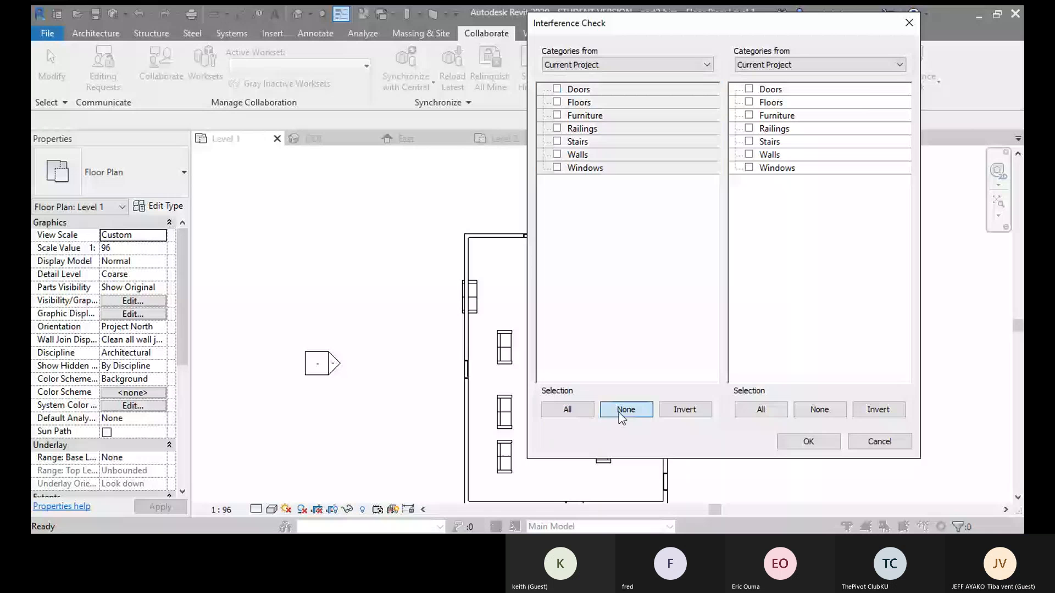
pyautogui.click(557, 89)
pyautogui.click(556, 103)
pyautogui.click(557, 116)
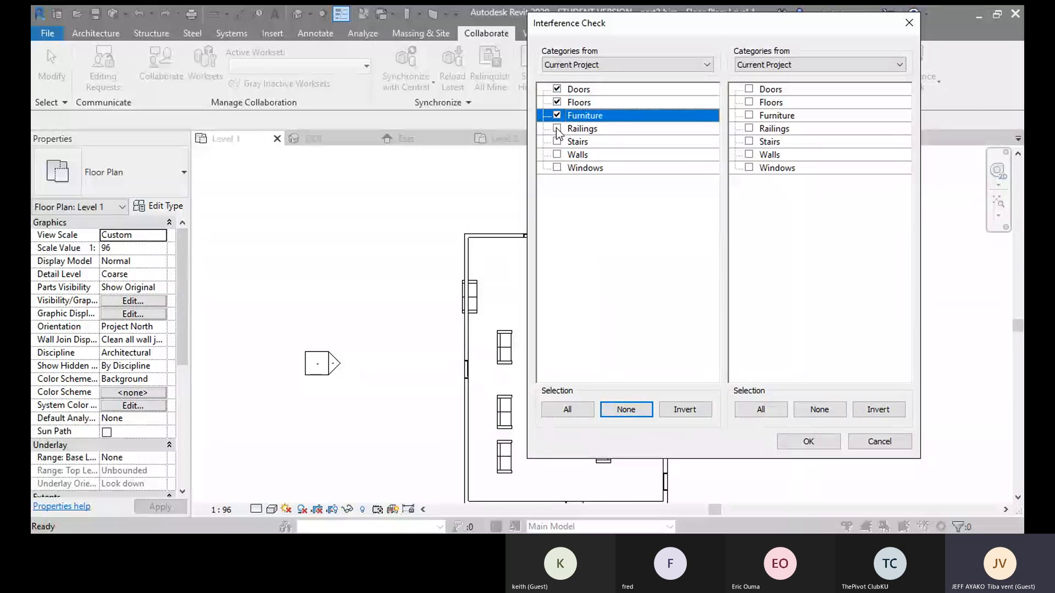
pyautogui.click(557, 129)
pyautogui.click(557, 142)
pyautogui.click(557, 155)
pyautogui.click(556, 168)
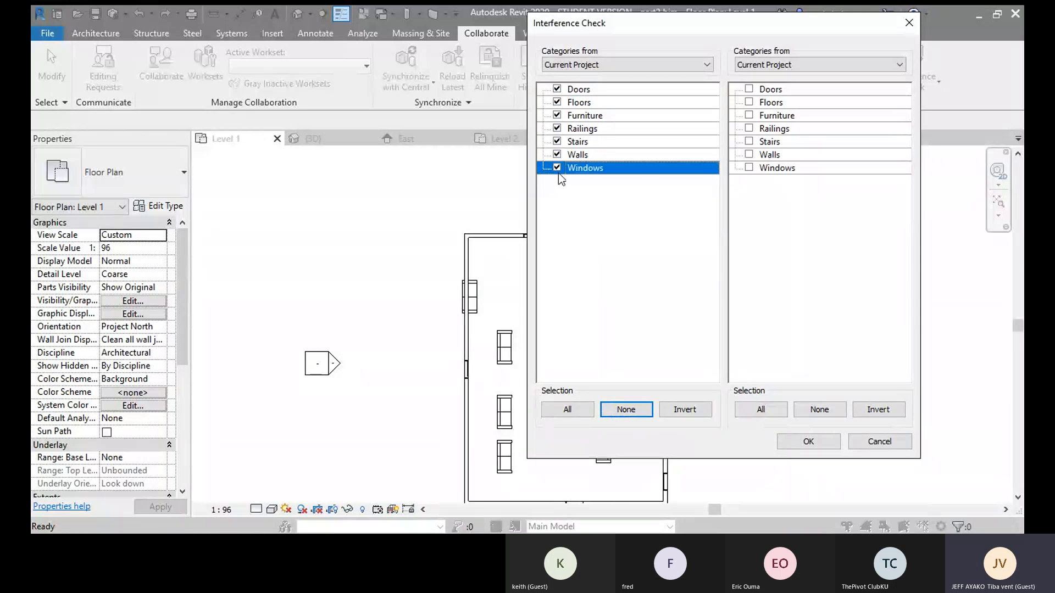
# - Include all seven categories, from Doors to Windows, in the second category set as well and run the interference check
pyautogui.click(749, 168)
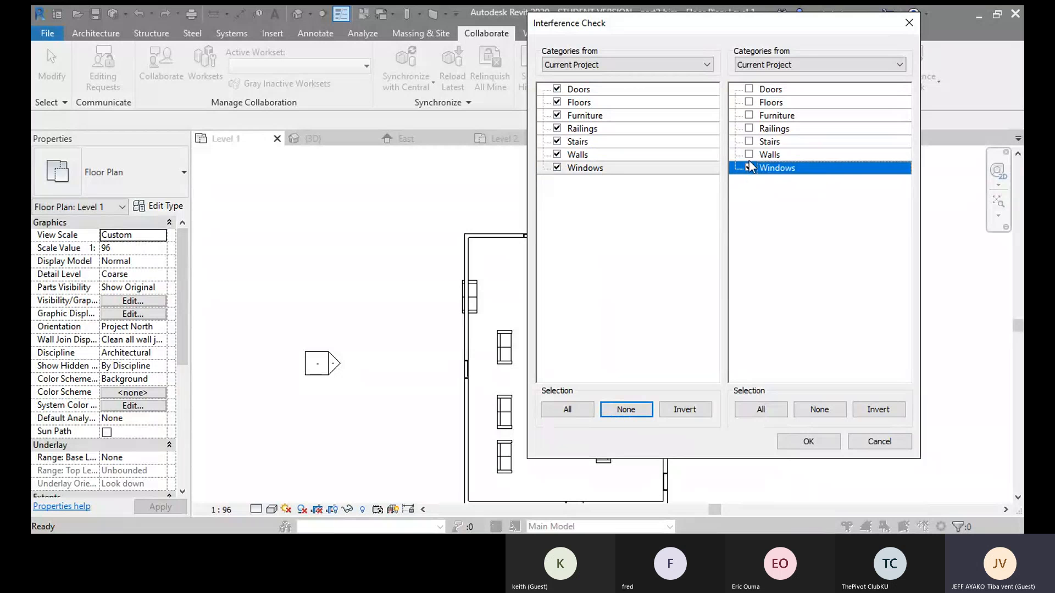
pyautogui.click(749, 155)
pyautogui.click(749, 142)
pyautogui.click(749, 128)
pyautogui.click(749, 115)
pyautogui.click(749, 102)
pyautogui.click(749, 89)
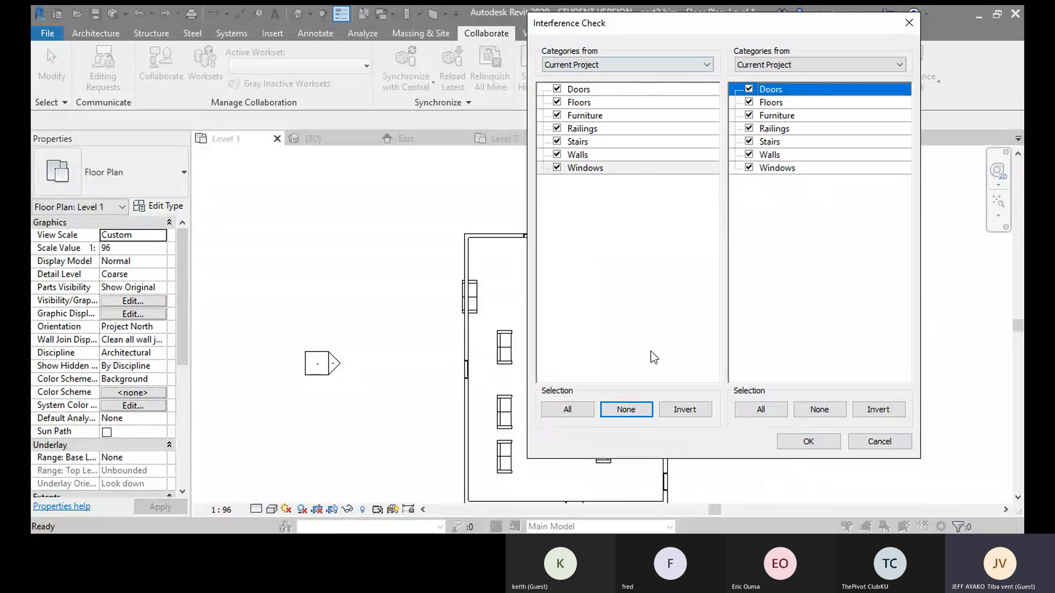
pyautogui.click(808, 441)
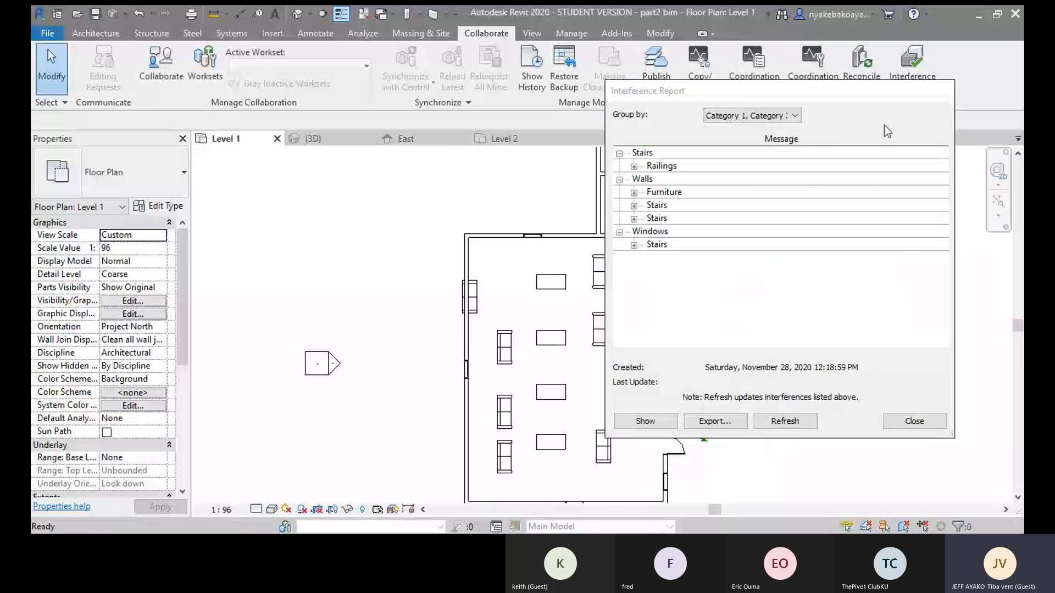
# - Move the report clear of the plan, highlight the first Walls–Stairs interference and examine the clash around the stair
pyautogui.moveTo(851, 91); pyautogui.dragTo(991, 117)
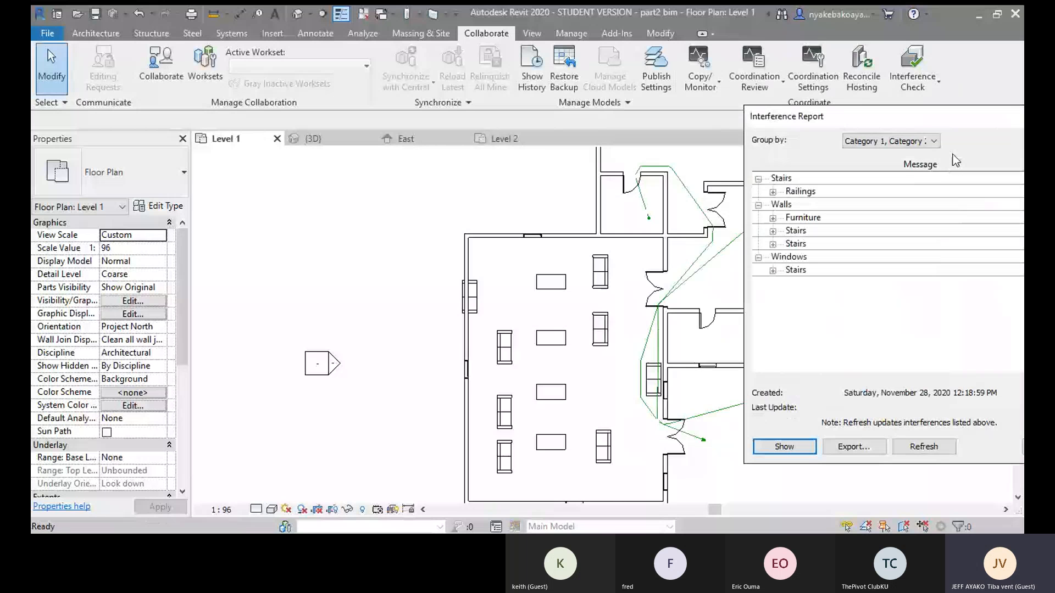
pyautogui.scroll(-2, 640, 292)
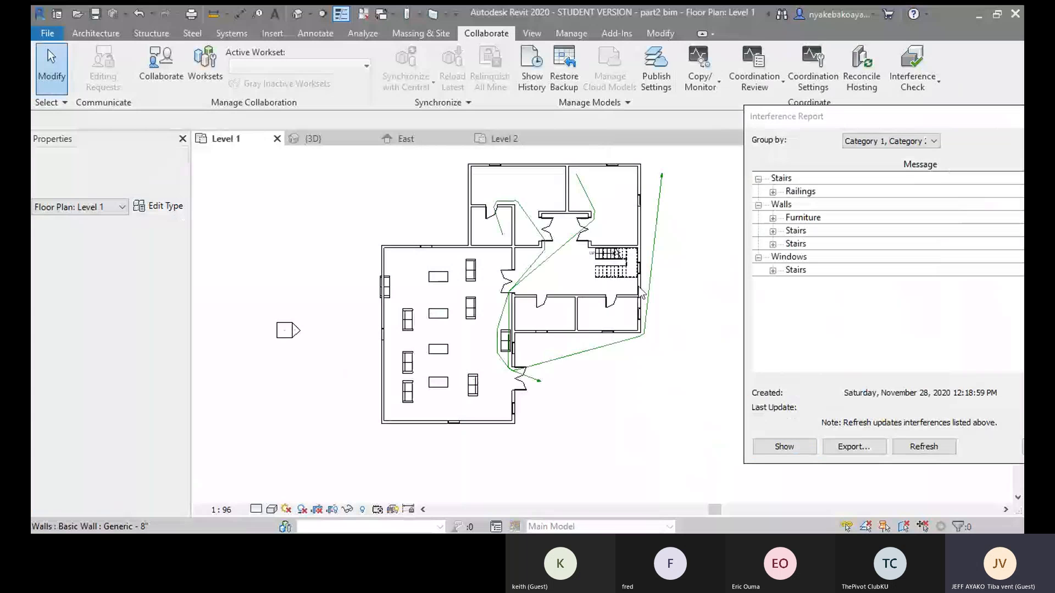
pyautogui.click(795, 231)
pyautogui.scroll(4, 635, 246)
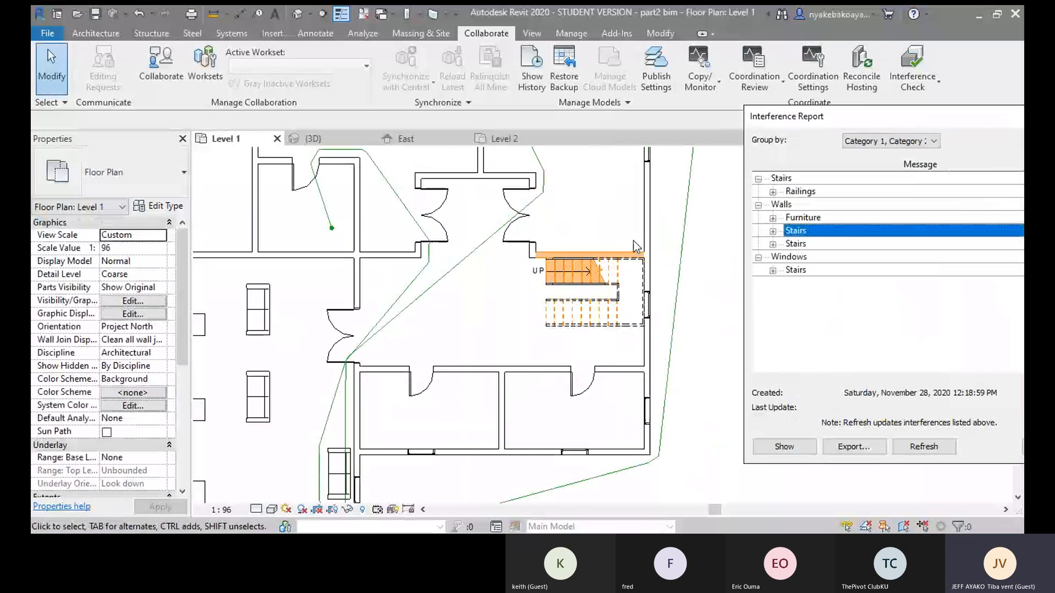
pyautogui.scroll(3, 583, 247)
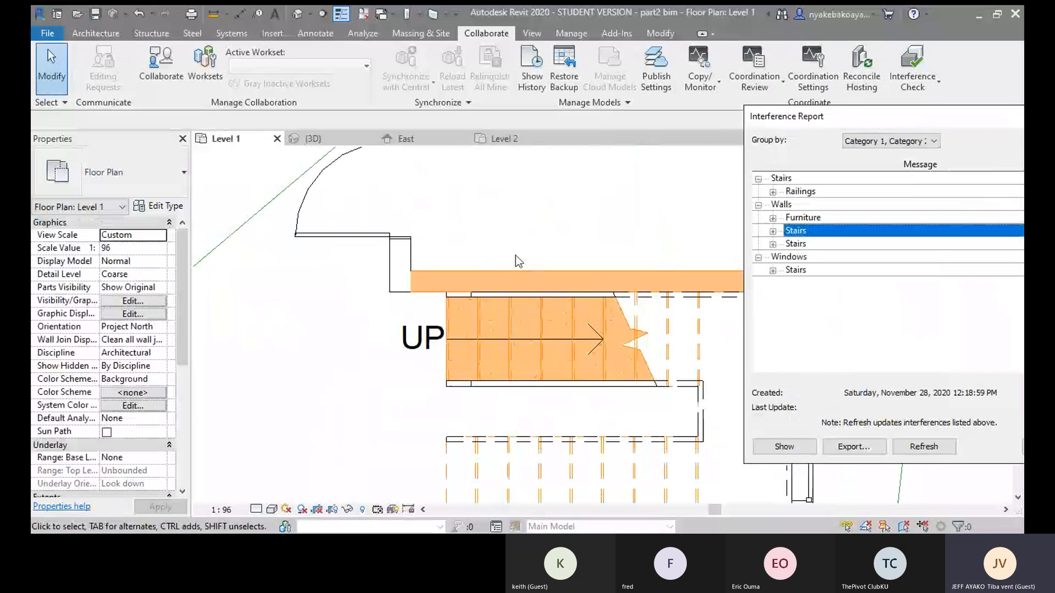
pyautogui.scroll(-3, 515, 255)
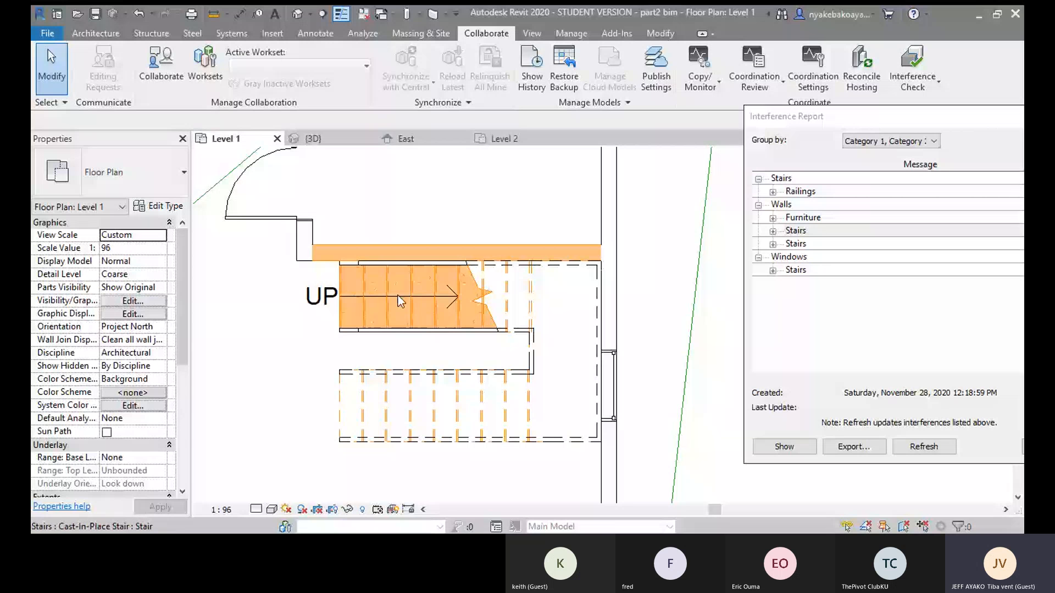
pyautogui.scroll(-2, 507, 244)
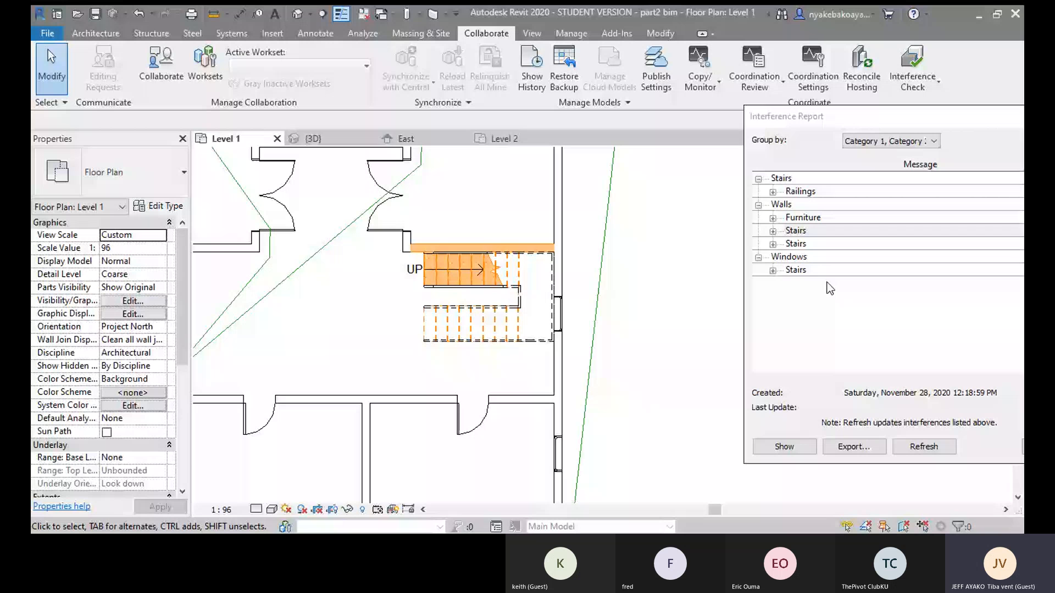
# - Highlight the Windows–Stairs interference, examine where the stair clashes with the exterior wall's window, and close the interference report
pyautogui.click(783, 284)
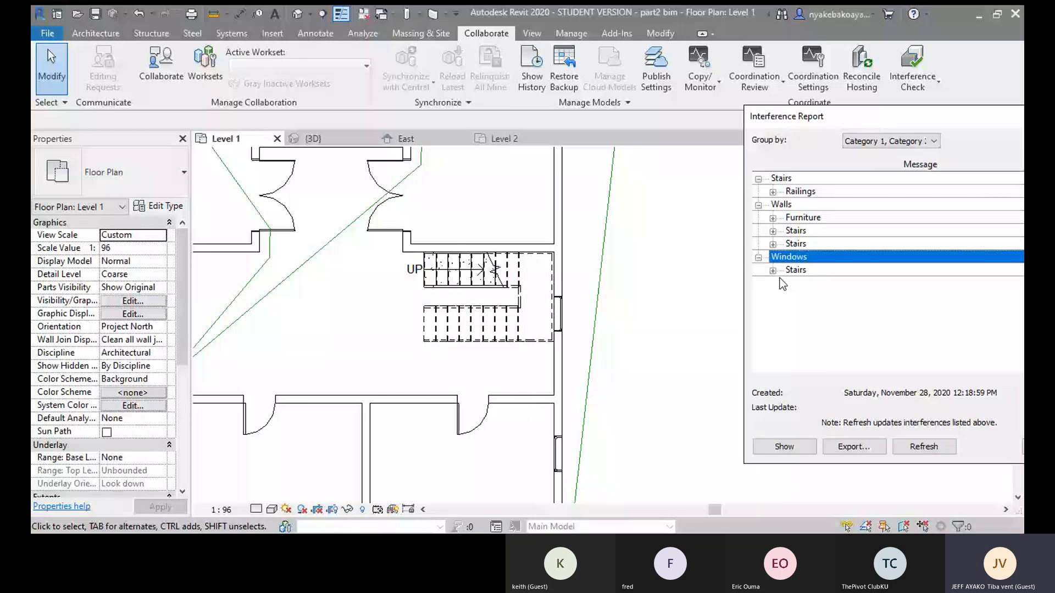
pyautogui.scroll(-4, 783, 283)
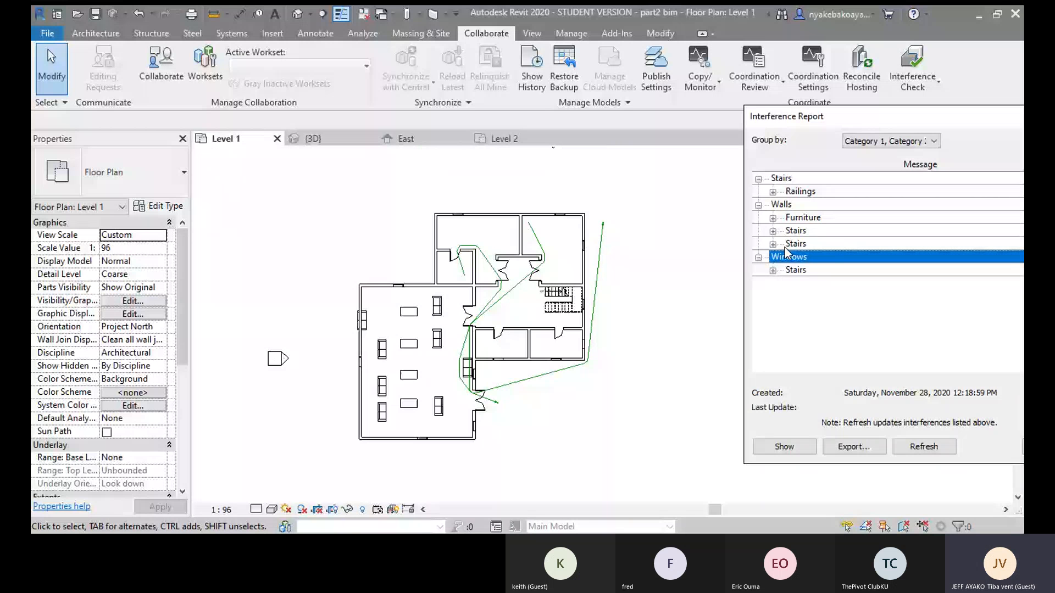
pyautogui.click(796, 270)
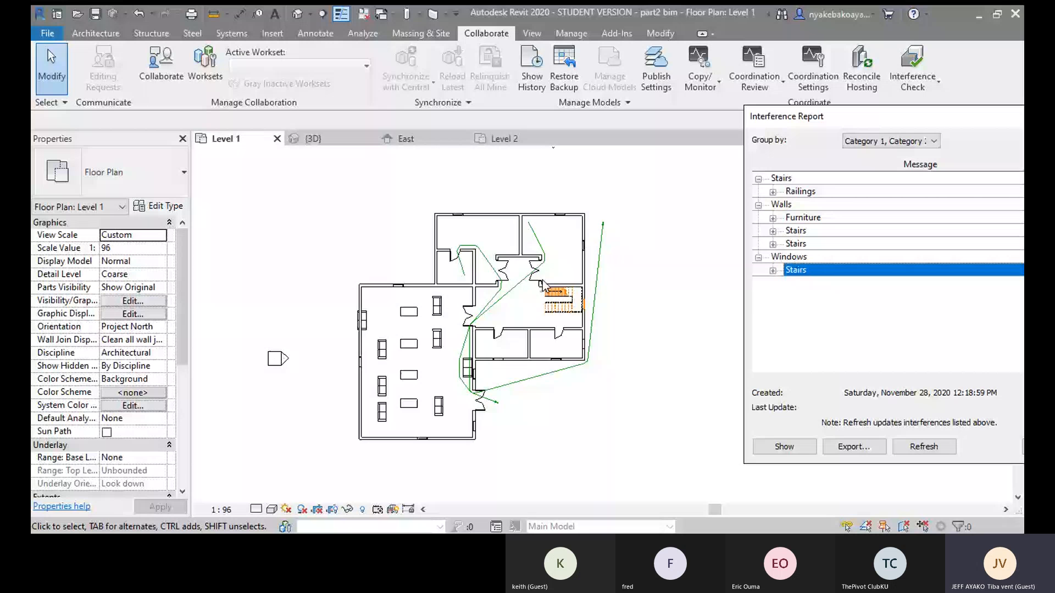
pyautogui.scroll(5, 580, 307)
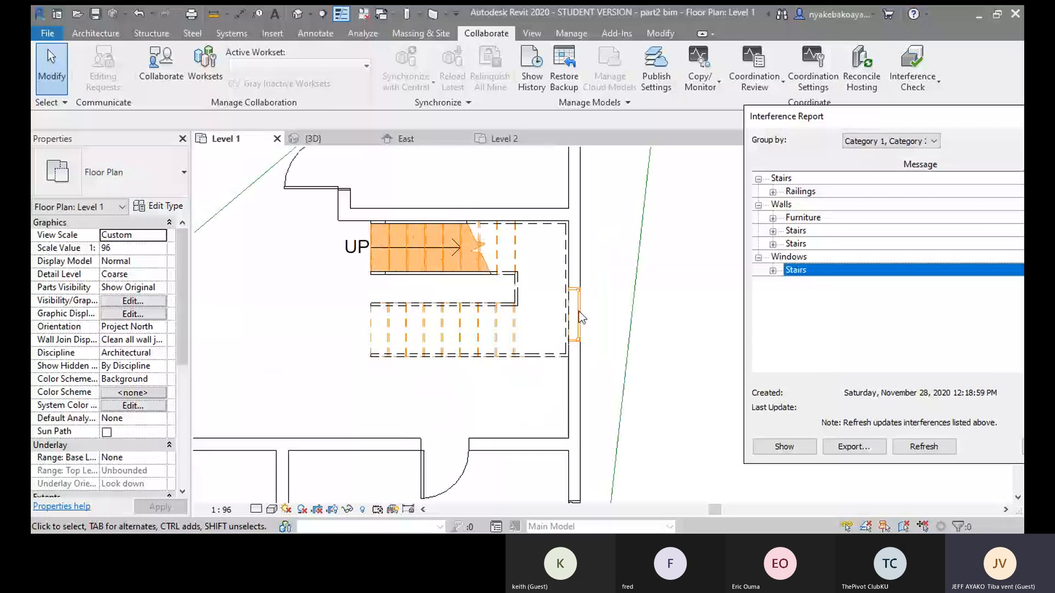
pyautogui.scroll(2, 580, 308)
pyautogui.scroll(-4, 575, 307)
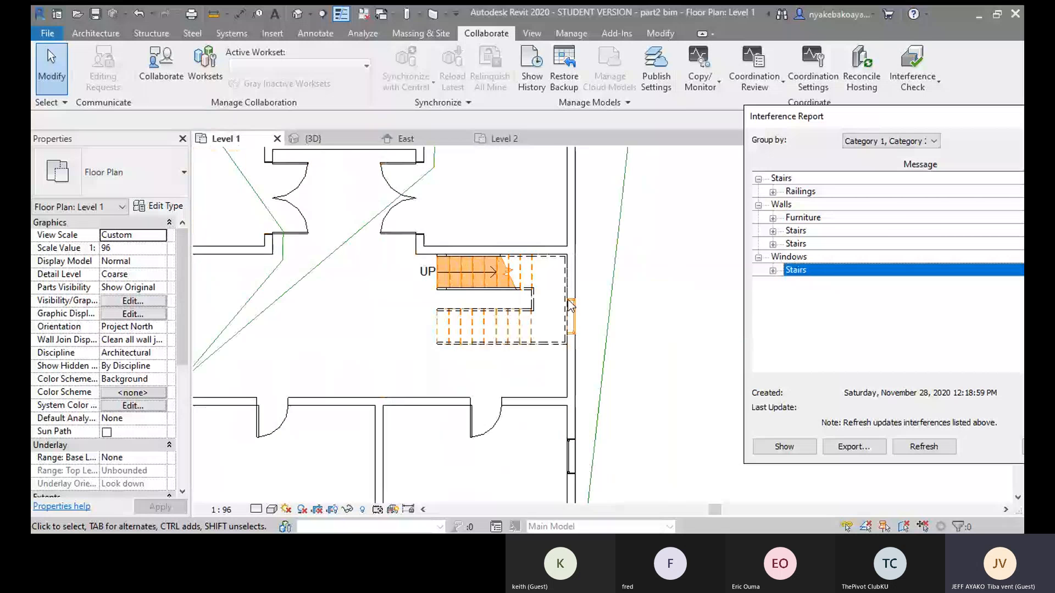
pyautogui.scroll(-5, 571, 307)
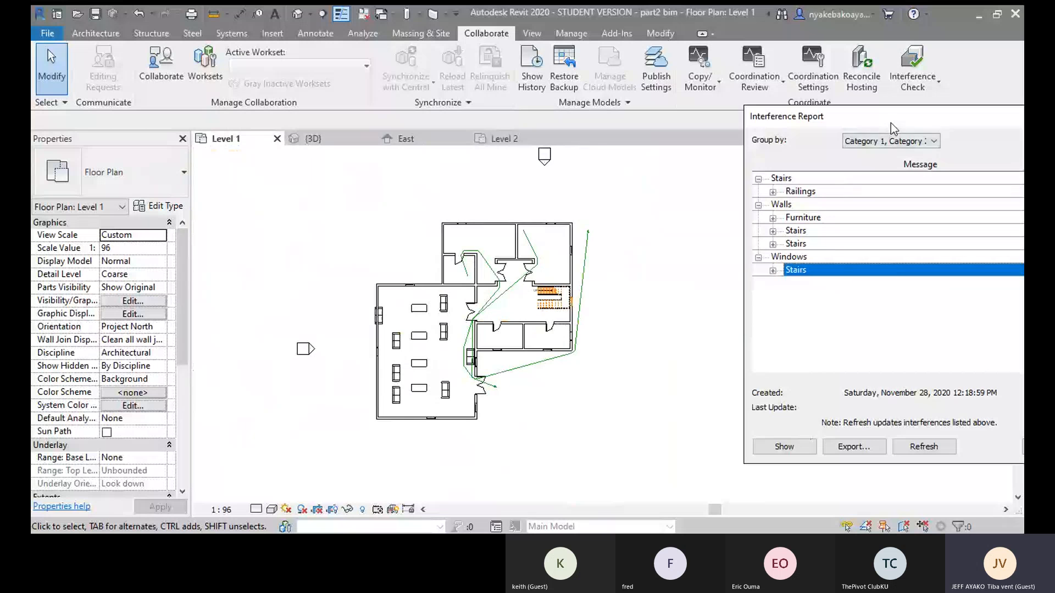
pyautogui.moveTo(891, 123); pyautogui.dragTo(680, 133)
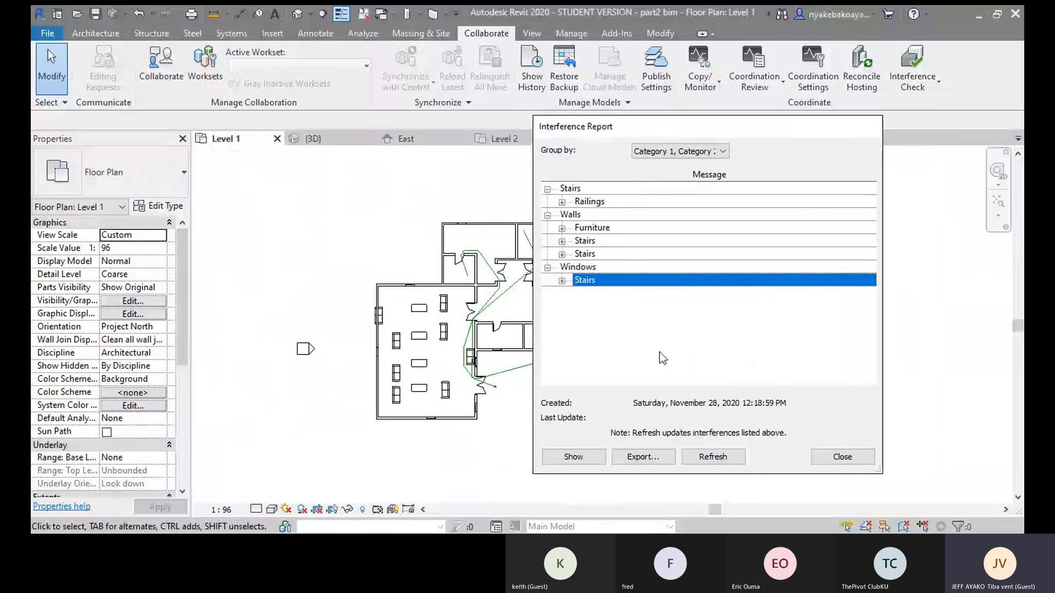
pyautogui.click(842, 457)
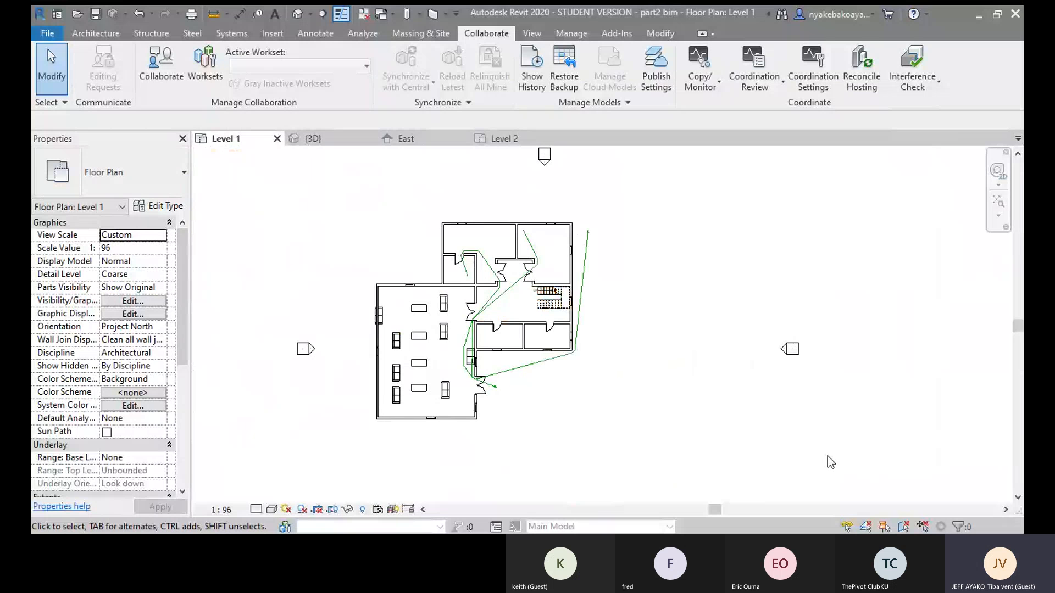
pyautogui.scroll(2, 782, 451)
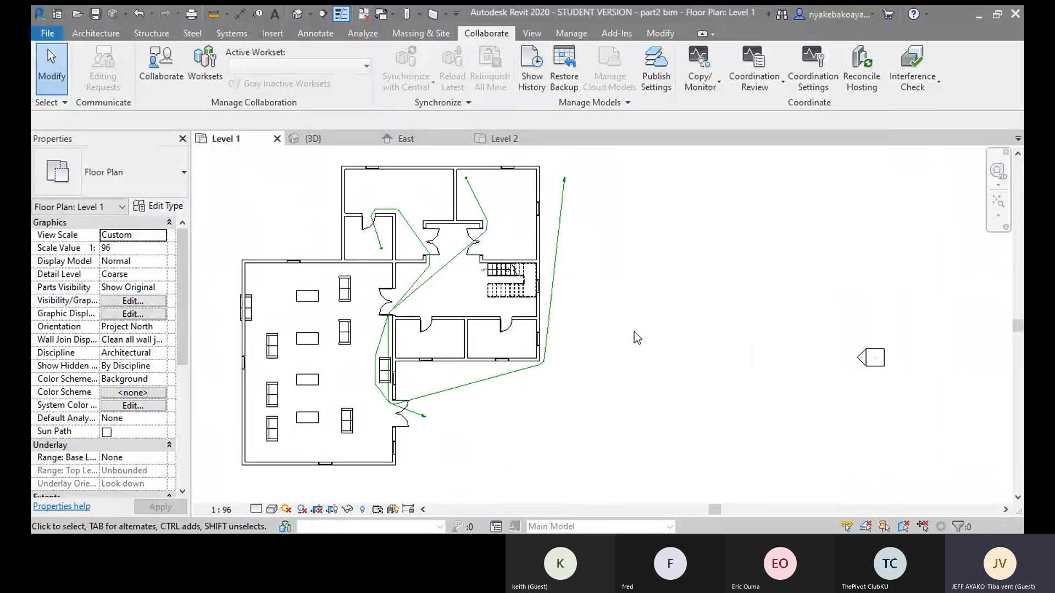
pyautogui.moveTo(614, 353); pyautogui.dragTo(752, 356, button='middle')
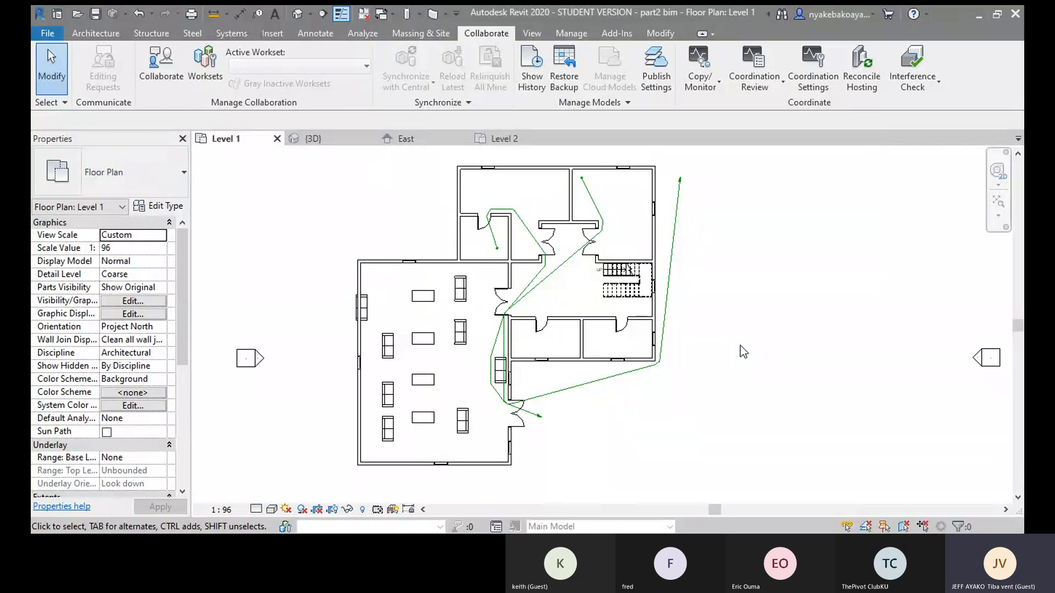
pyautogui.moveTo(740, 345); pyautogui.dragTo(714, 346, button='middle')
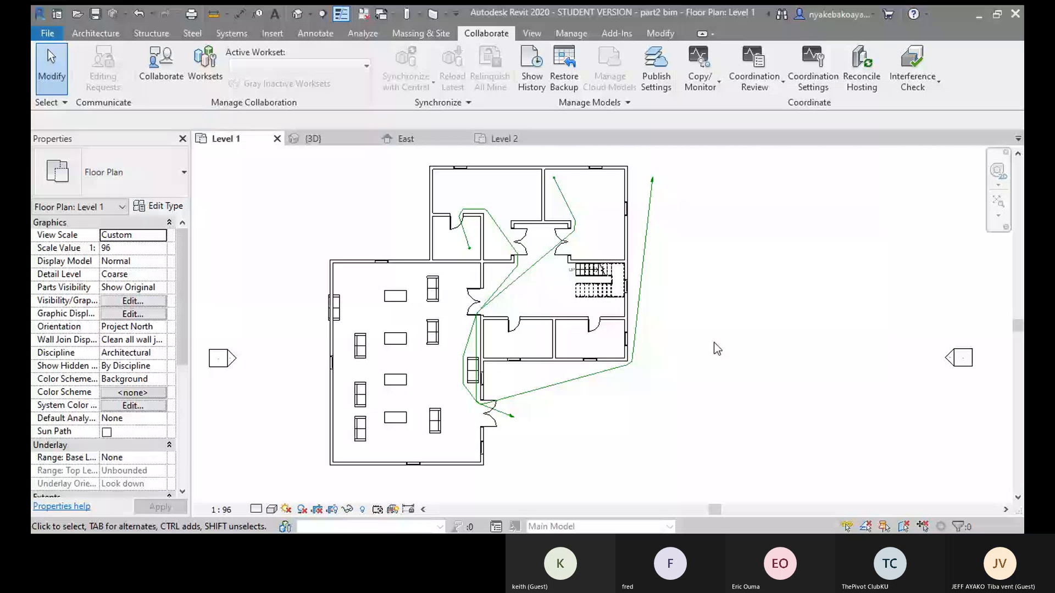
pyautogui.moveTo(664, 298)
pyautogui.mouseDown(button='middle')
pyautogui.moveTo(668, 324)
pyautogui.moveTo(697, 306)
pyautogui.mouseUp(button='middle')
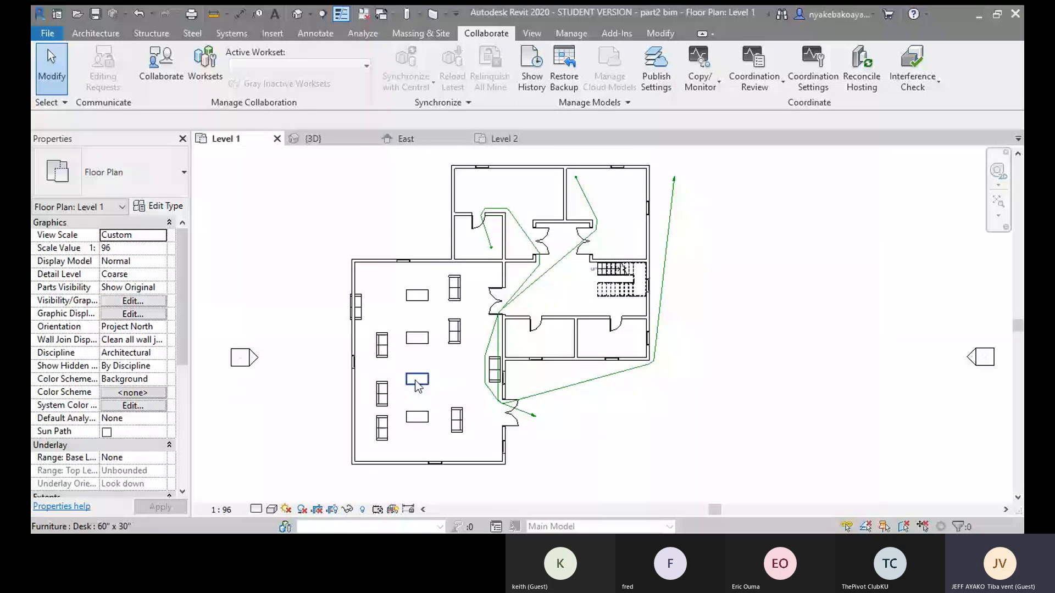
pyautogui.moveTo(547, 271); pyautogui.dragTo(580, 314, button='middle')
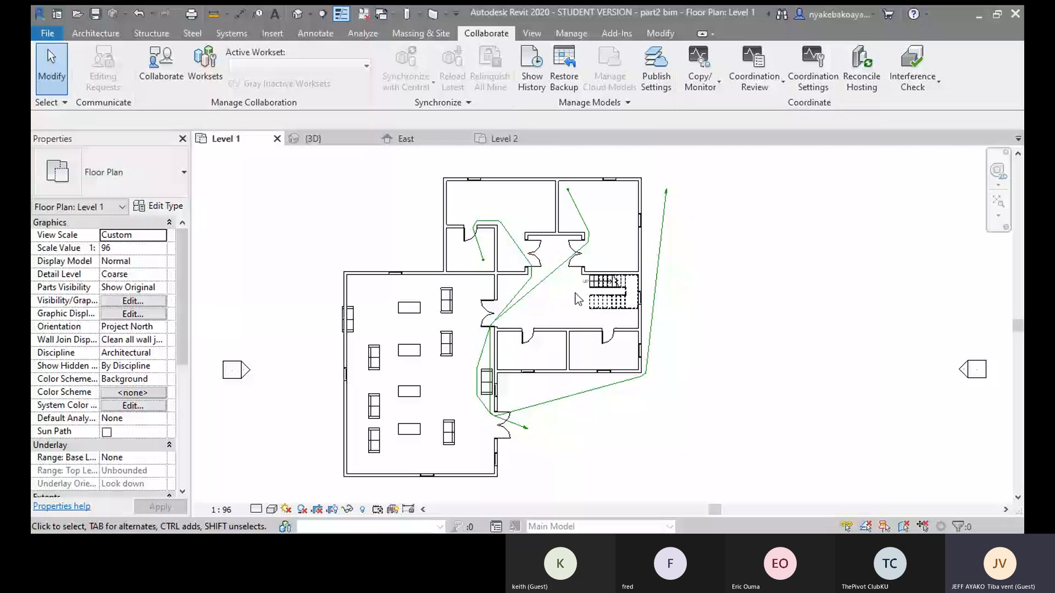
pyautogui.scroll(-1, 574, 332)
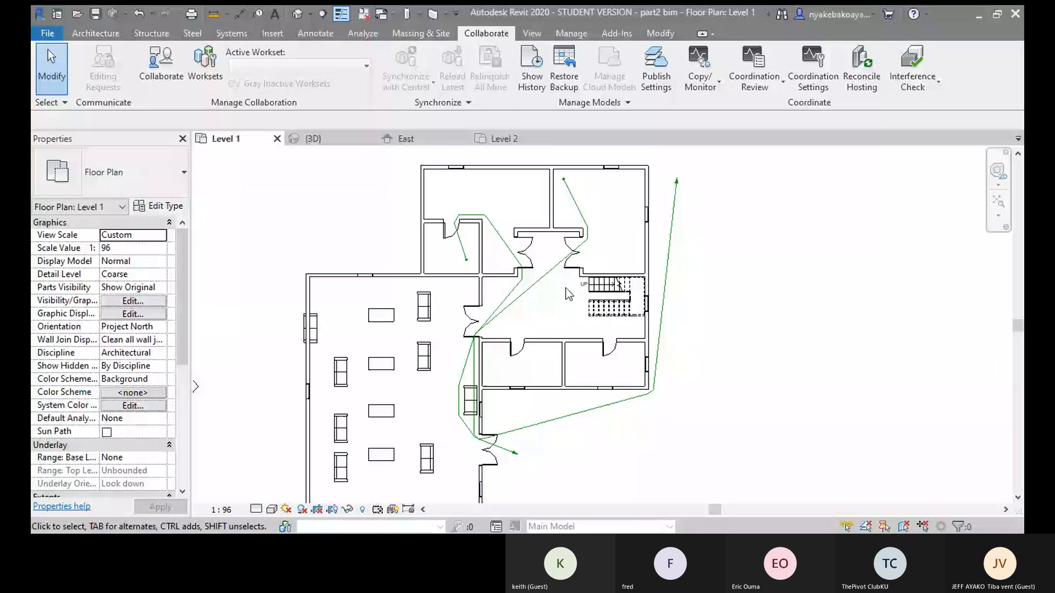
pyautogui.scroll(-1, 571, 292)
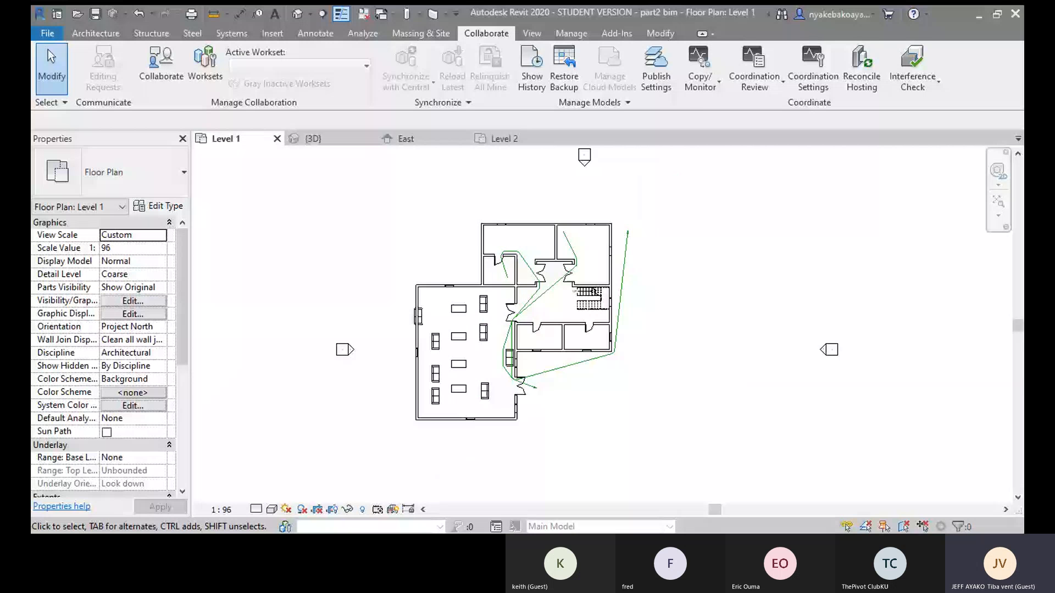
pyautogui.scroll(2, 663, 355)
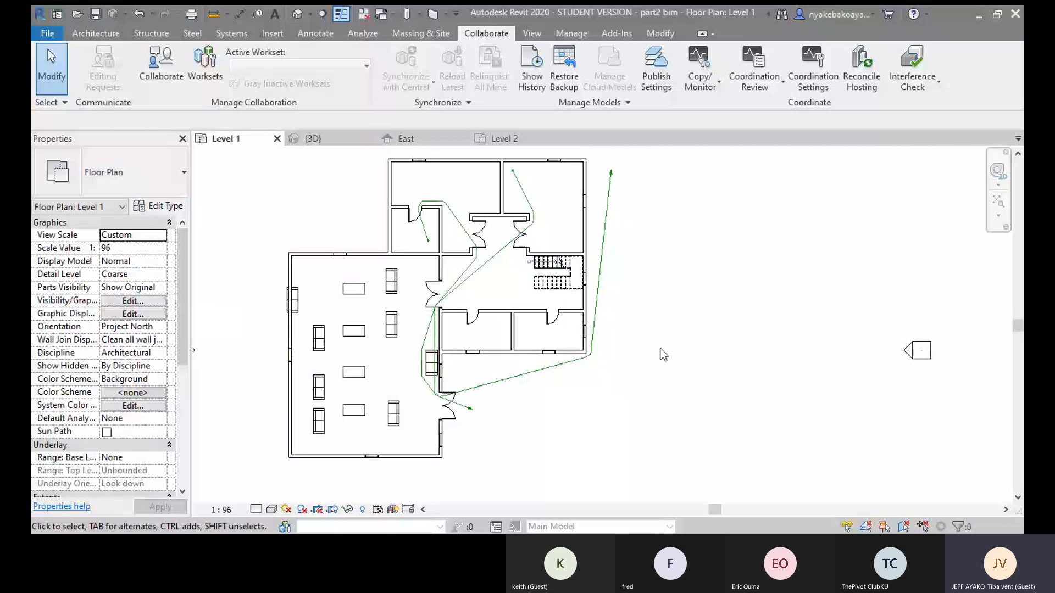
pyautogui.scroll(-2, 720, 360)
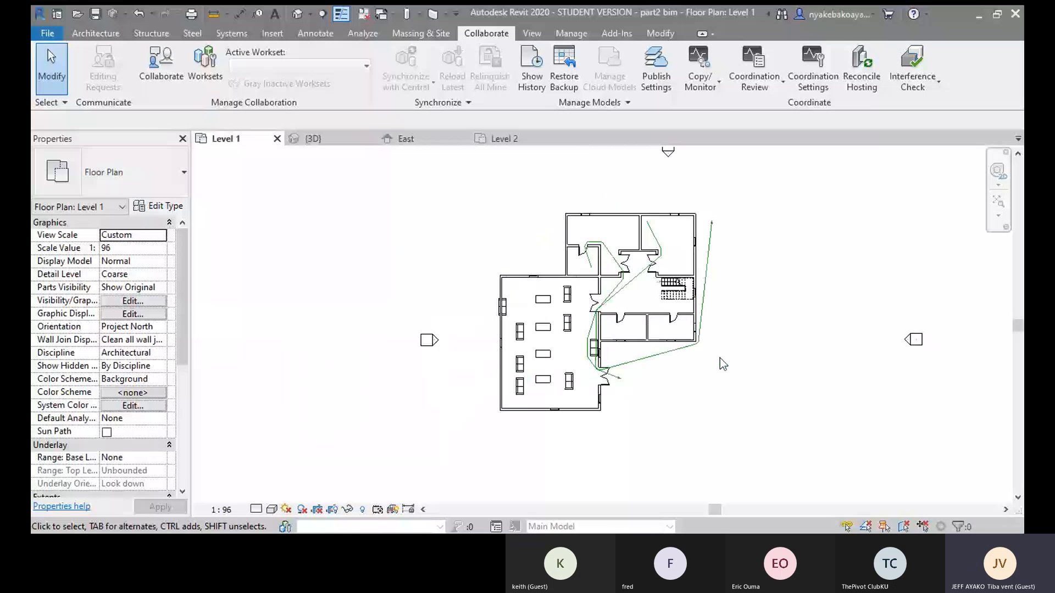
pyautogui.scroll(2, 721, 360)
pyautogui.scroll(-1, 709, 378)
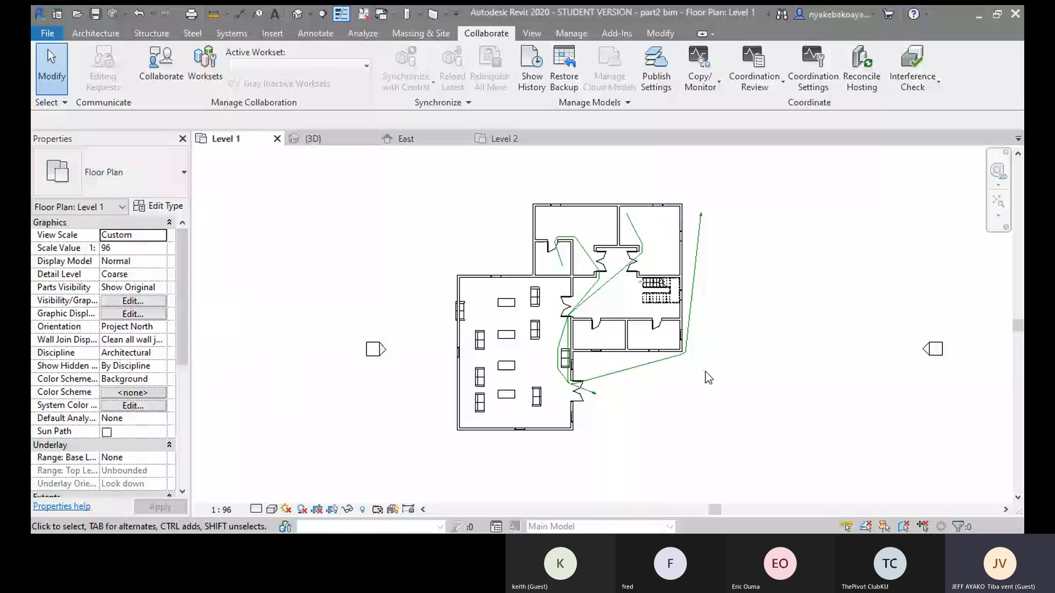
pyautogui.scroll(1, 709, 378)
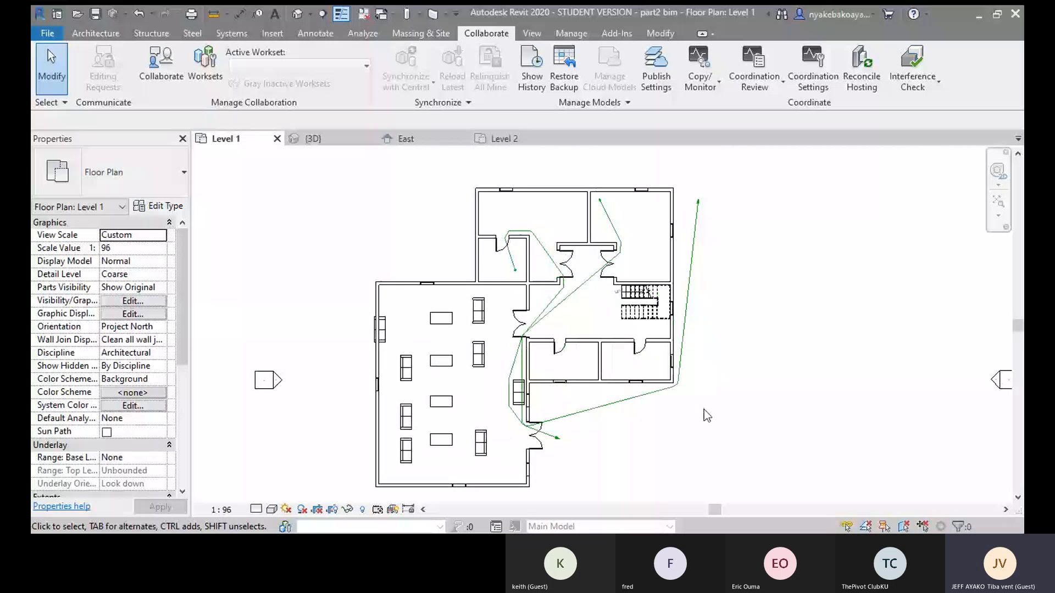
pyautogui.moveTo(704, 410); pyautogui.dragTo(697, 368, button='middle')
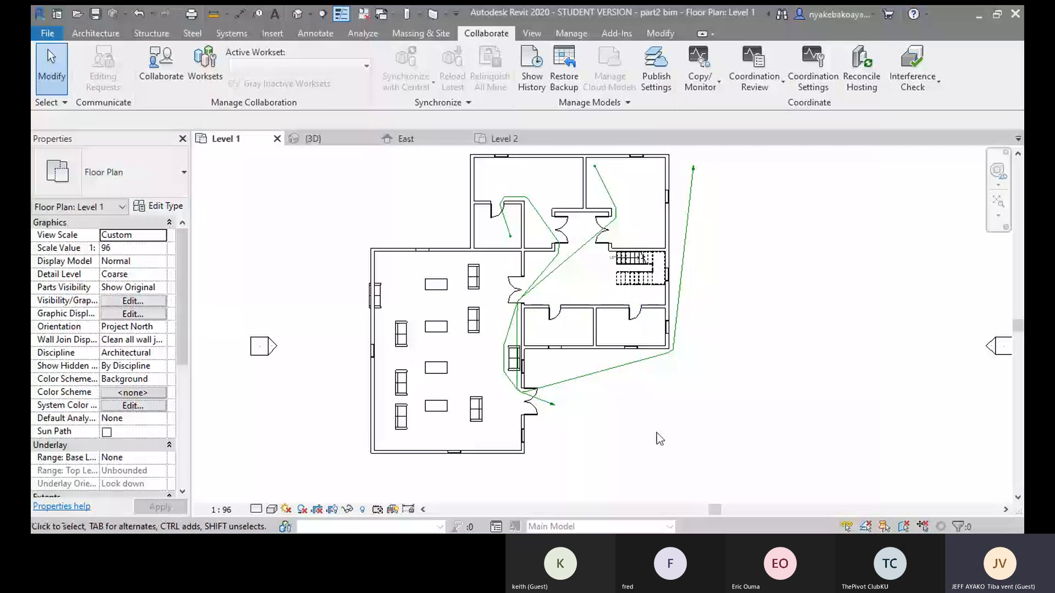
pyautogui.moveTo(658, 433); pyautogui.dragTo(637, 451, button='middle')
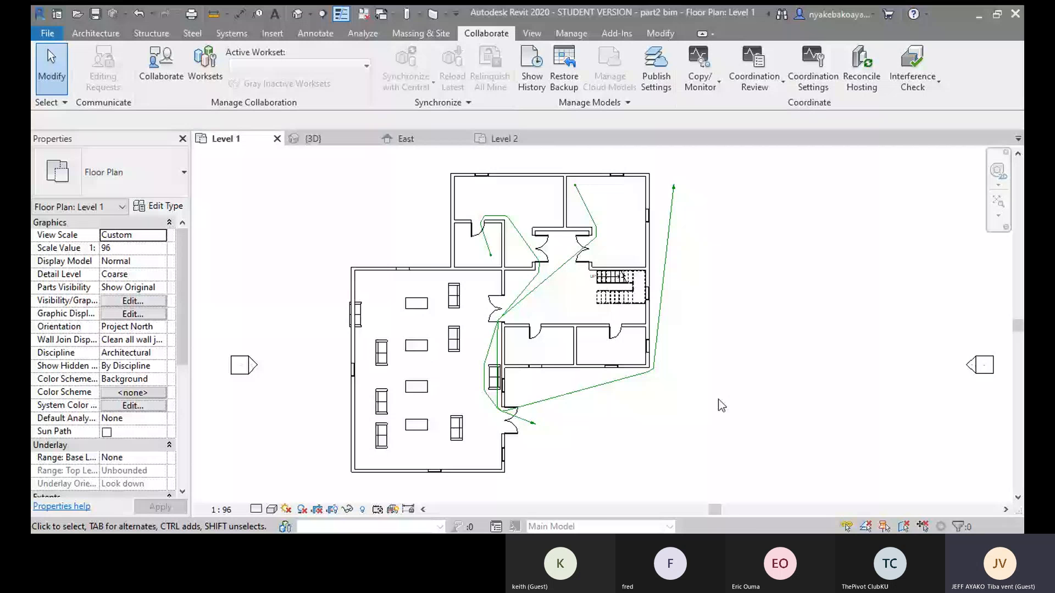
pyautogui.scroll(2, 551, 308)
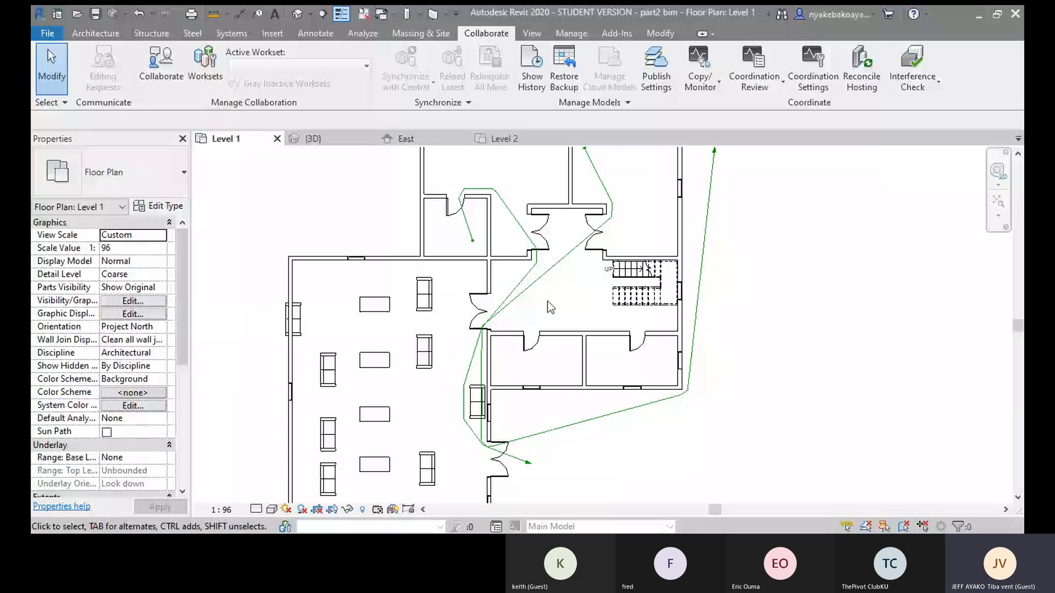
pyautogui.scroll(-2, 550, 308)
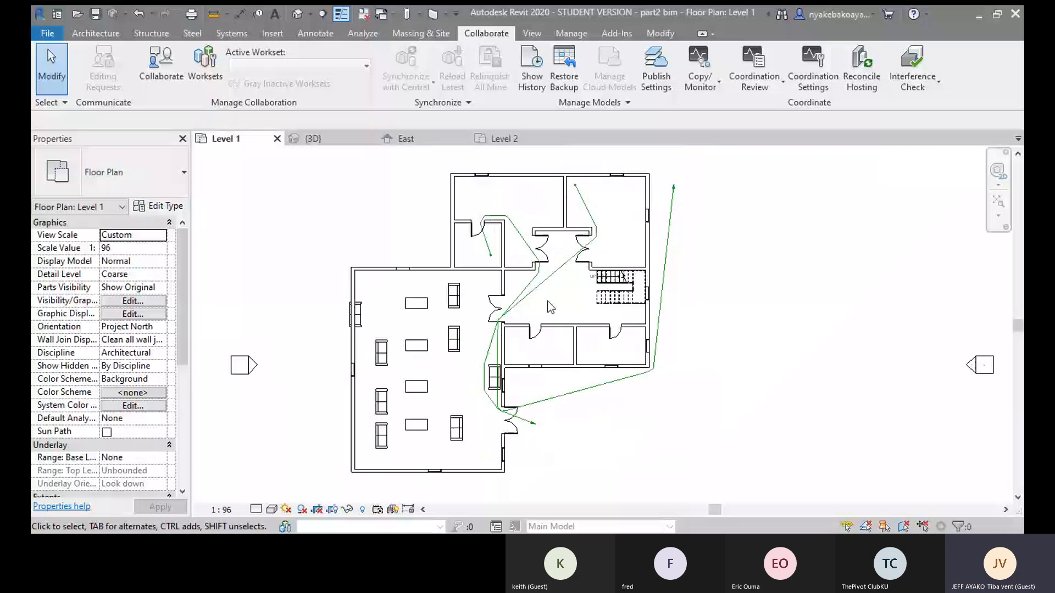
pyautogui.moveTo(549, 306); pyautogui.dragTo(575, 294, button='middle')
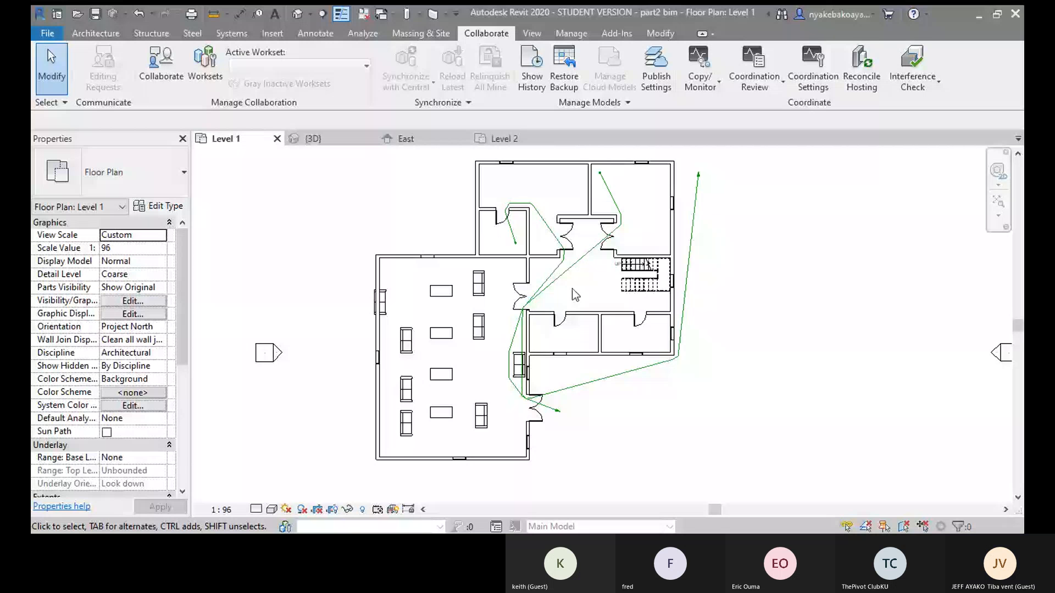
pyautogui.scroll(2, 572, 289)
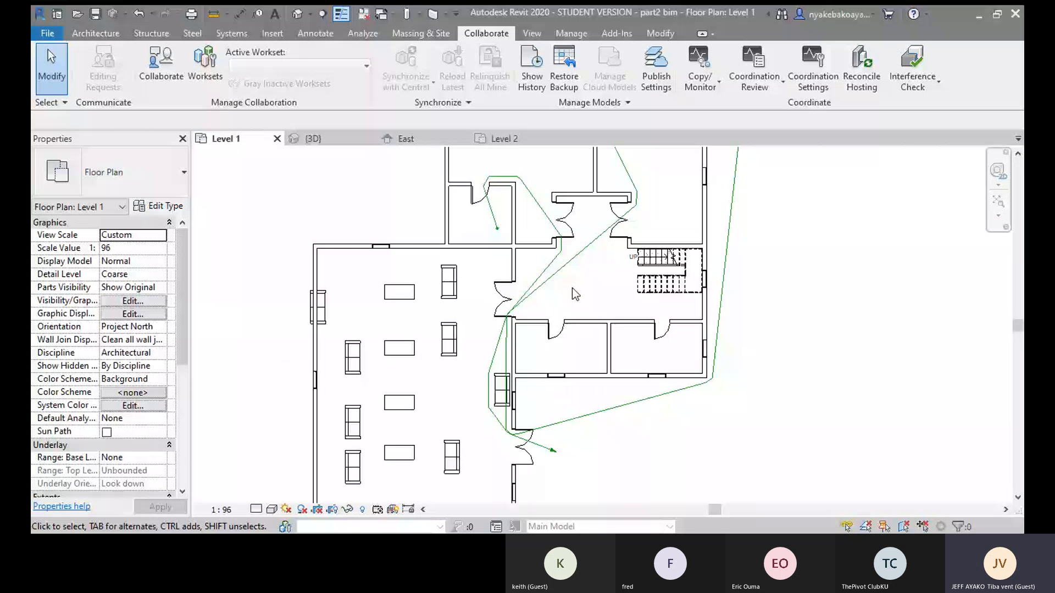
pyautogui.scroll(-1, 572, 290)
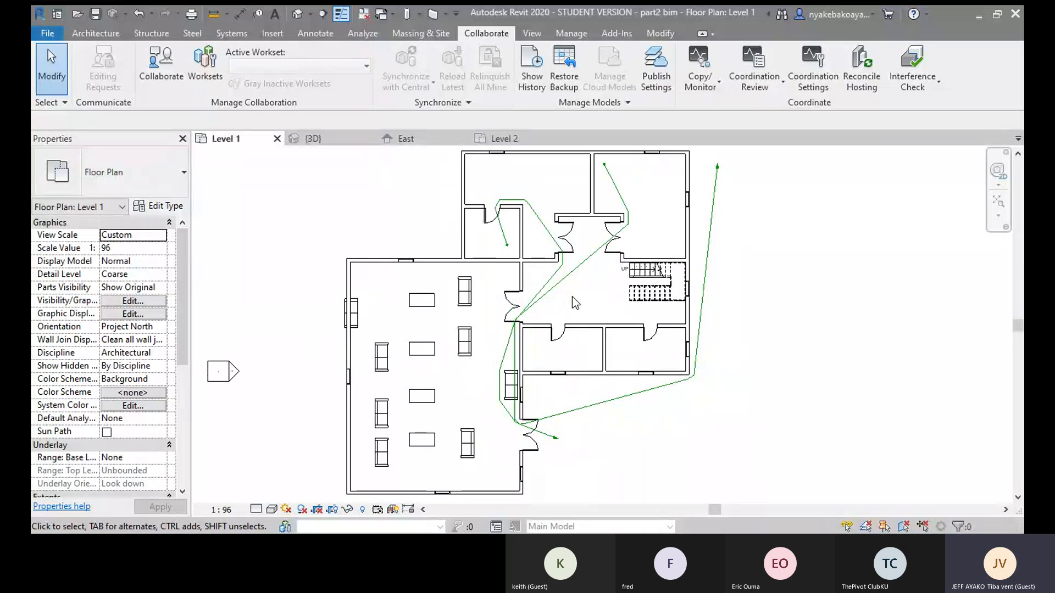
pyautogui.click(106, 35)
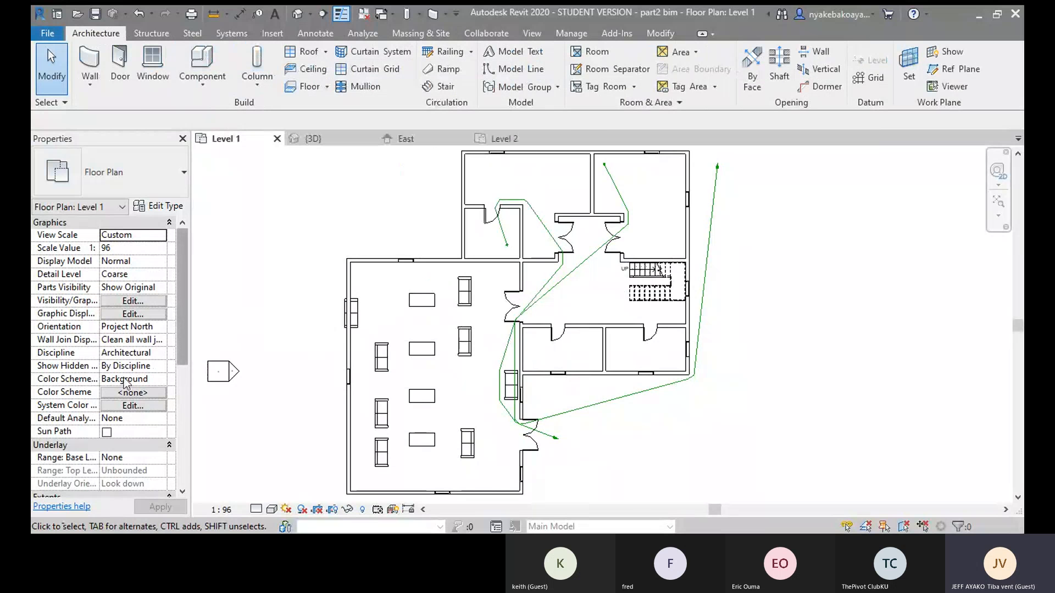
pyautogui.scroll(-5, 124, 378)
pyautogui.scroll(-1, 124, 377)
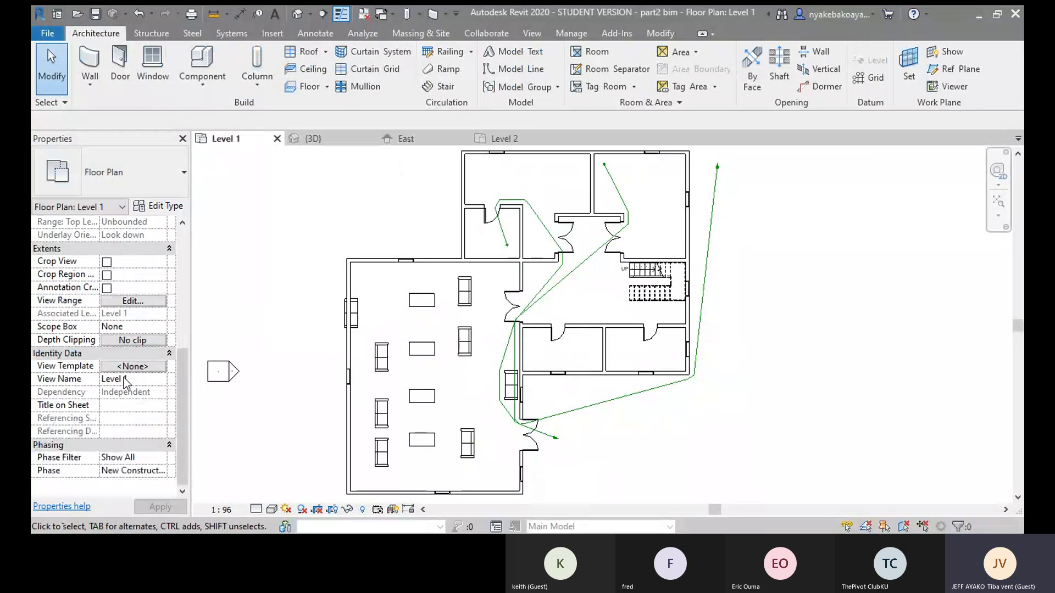
pyautogui.scroll(9, 124, 377)
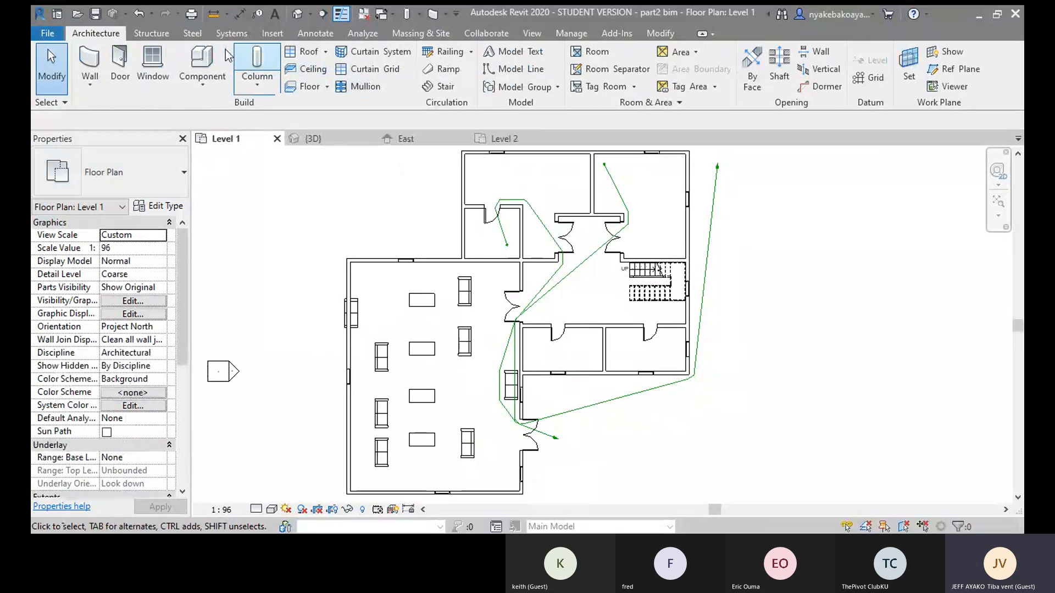
# - Start a new Schedule/Quantities view for the building model
pyautogui.click(531, 34)
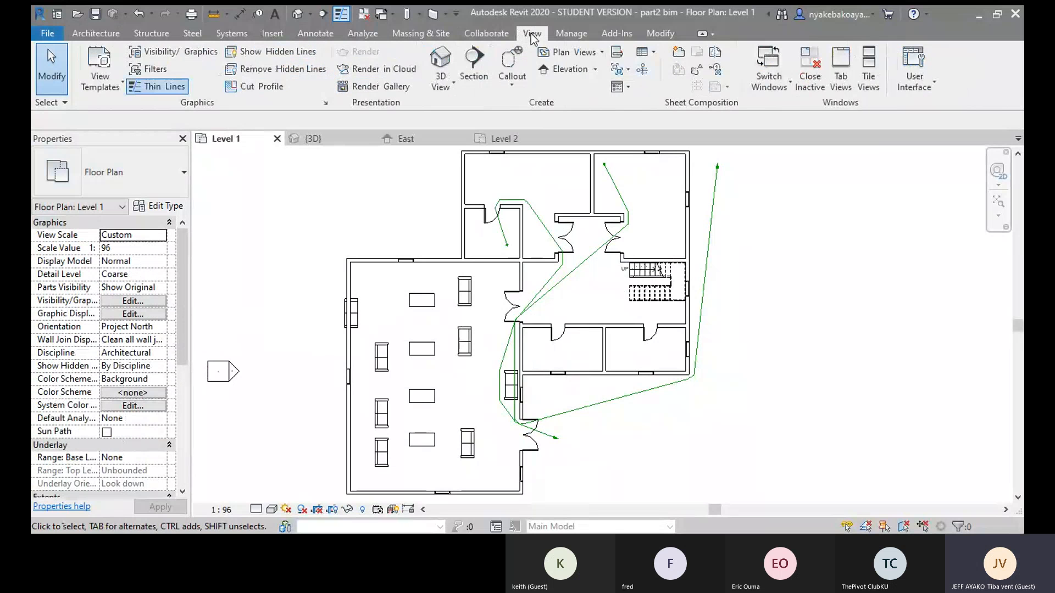
pyautogui.click(655, 52)
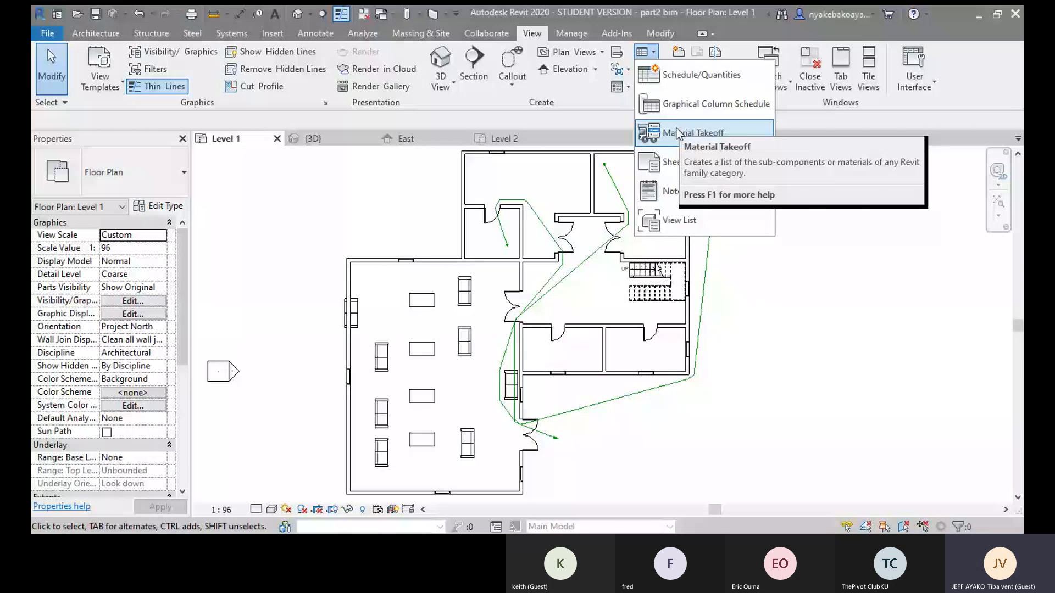
pyautogui.click(727, 80)
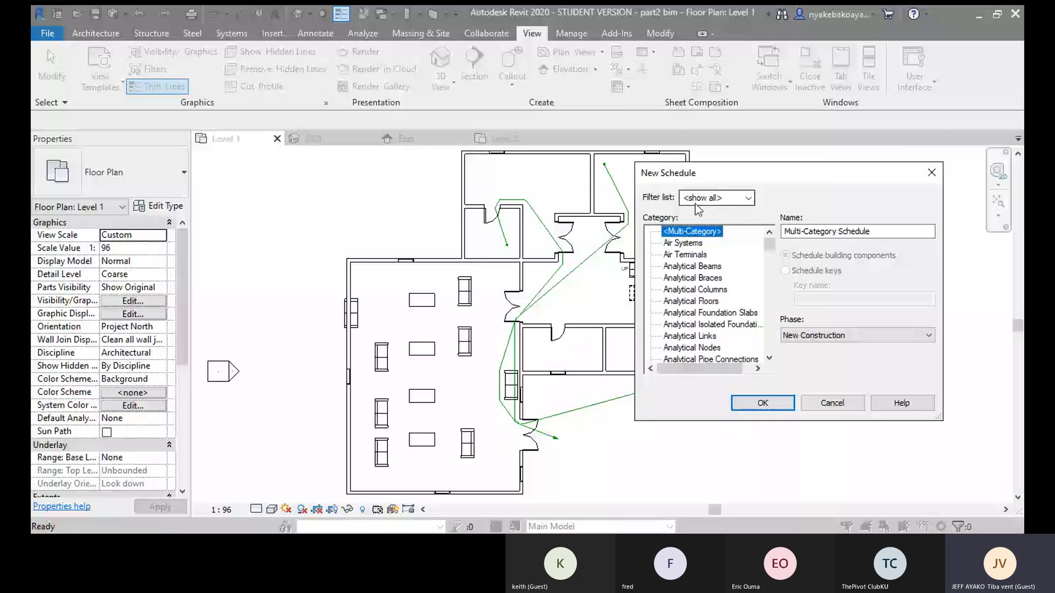
# - Examine the discipline filter options and the element categories available for the new schedule
pyautogui.scroll(-2, 707, 319)
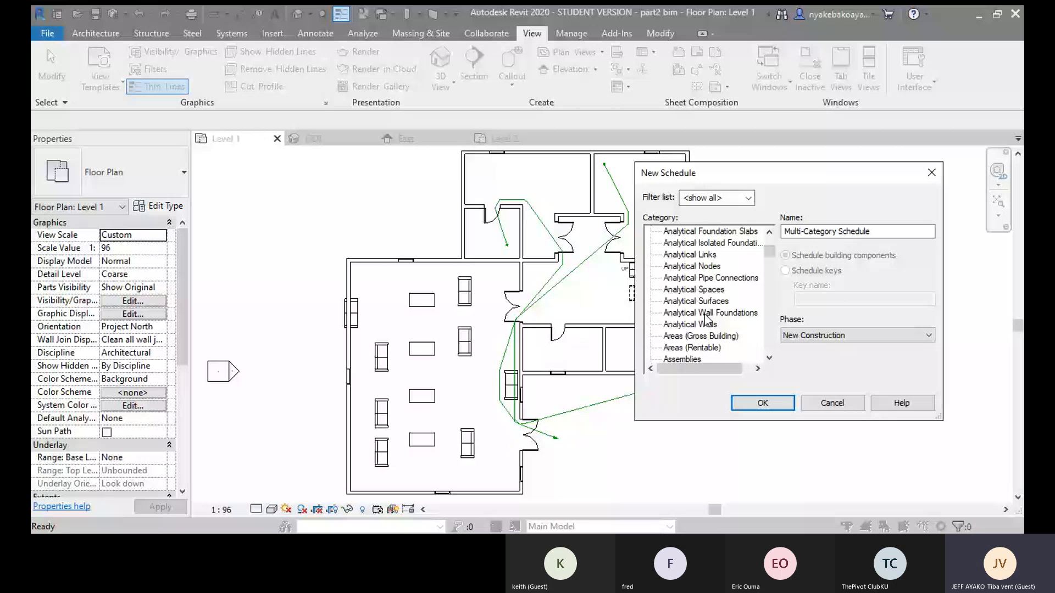
pyautogui.scroll(-5, 707, 320)
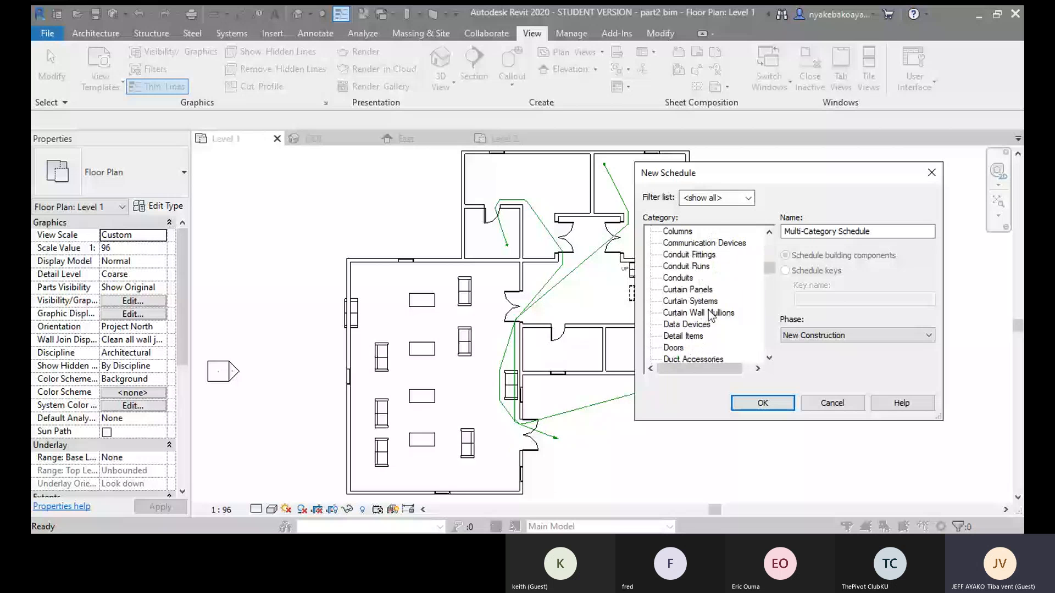
pyautogui.click(738, 199)
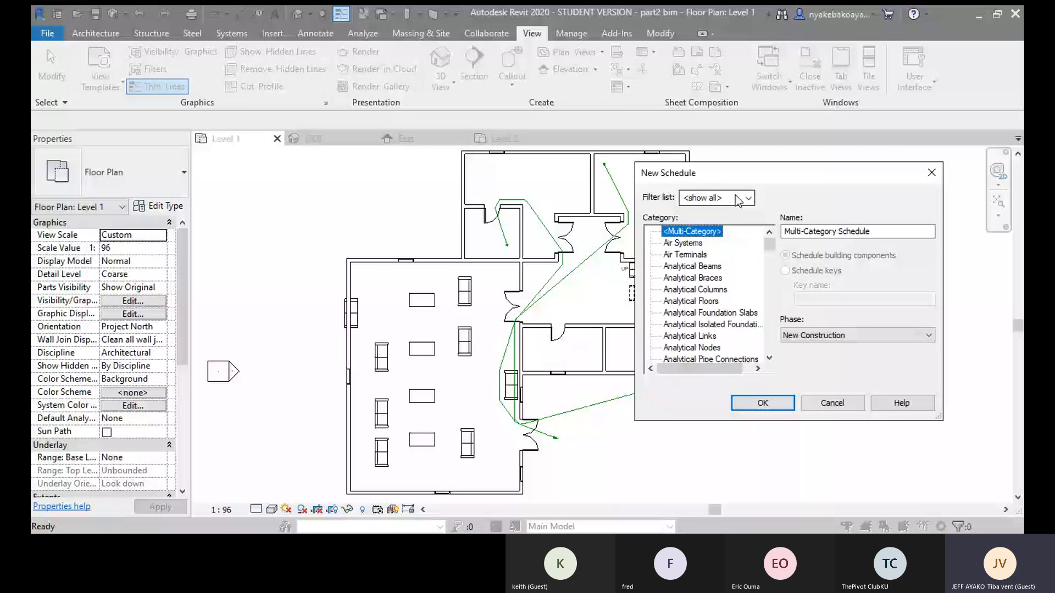
pyautogui.click(738, 199)
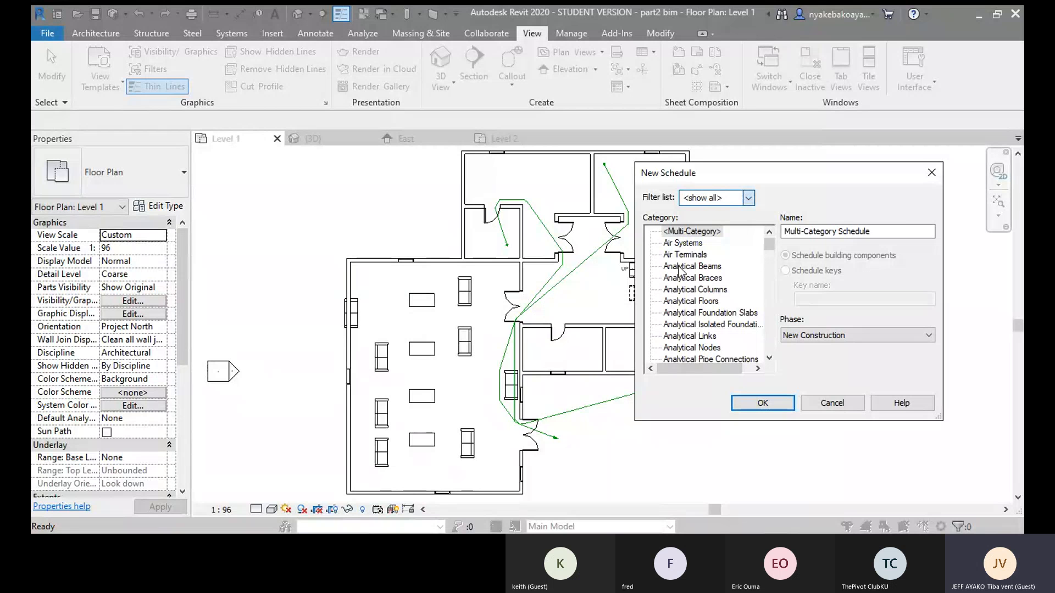
pyautogui.click(776, 199)
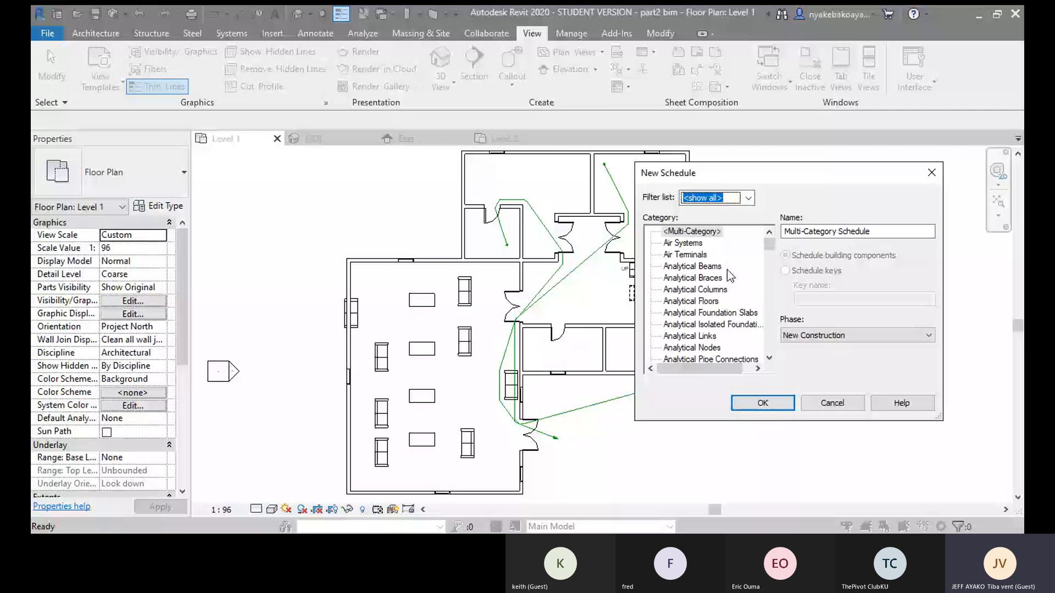
pyautogui.scroll(-2, 730, 277)
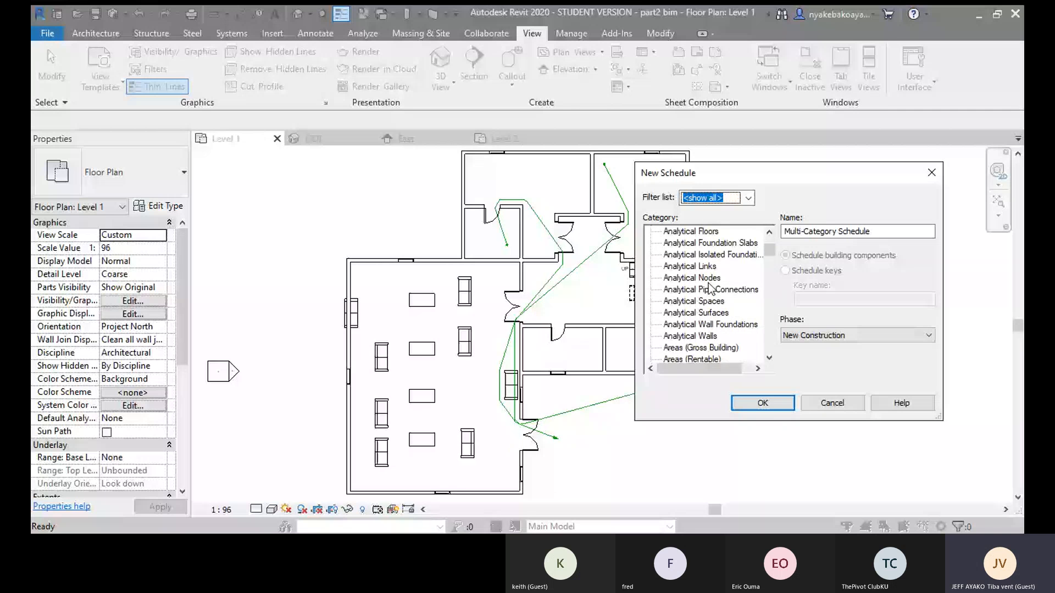
pyautogui.scroll(-3, 711, 287)
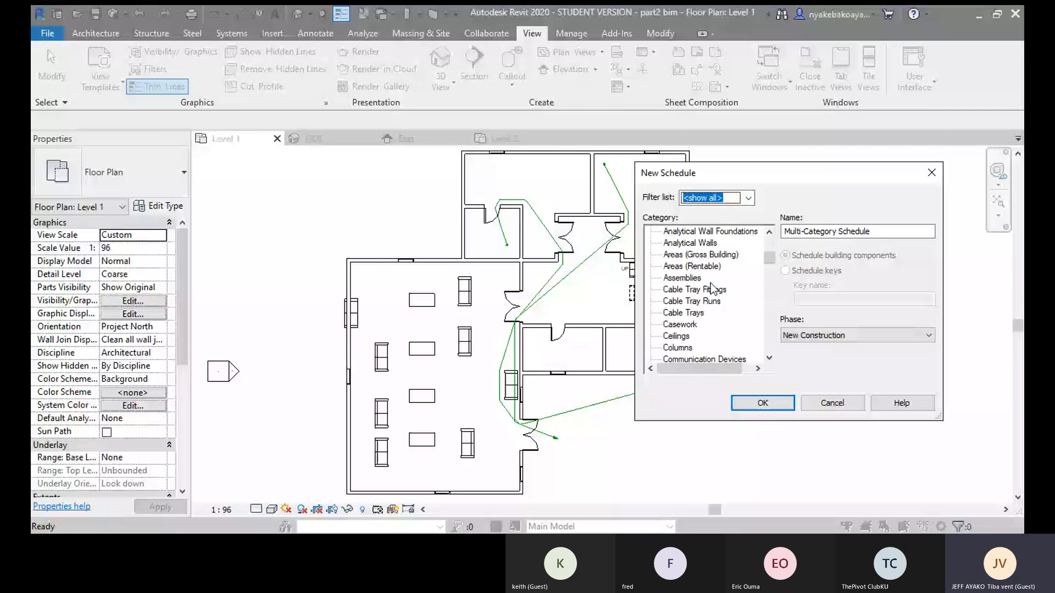
pyautogui.scroll(-2, 712, 287)
pyautogui.scroll(-1, 710, 283)
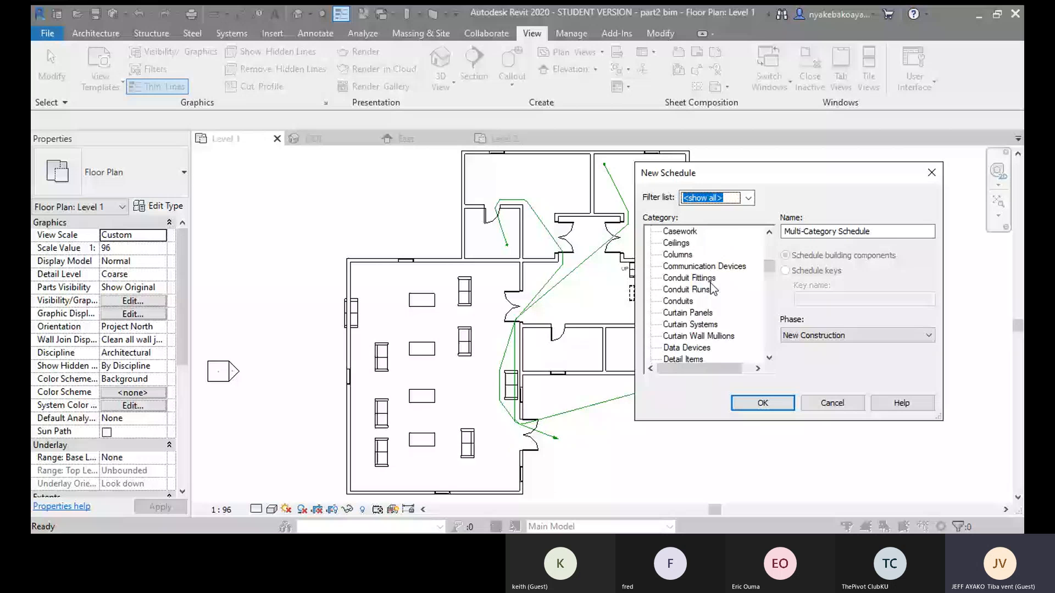
# - Create a building component schedule named "cost of doors" for the Doors category, using the New Construction phase
pyautogui.scroll(-1, 709, 275)
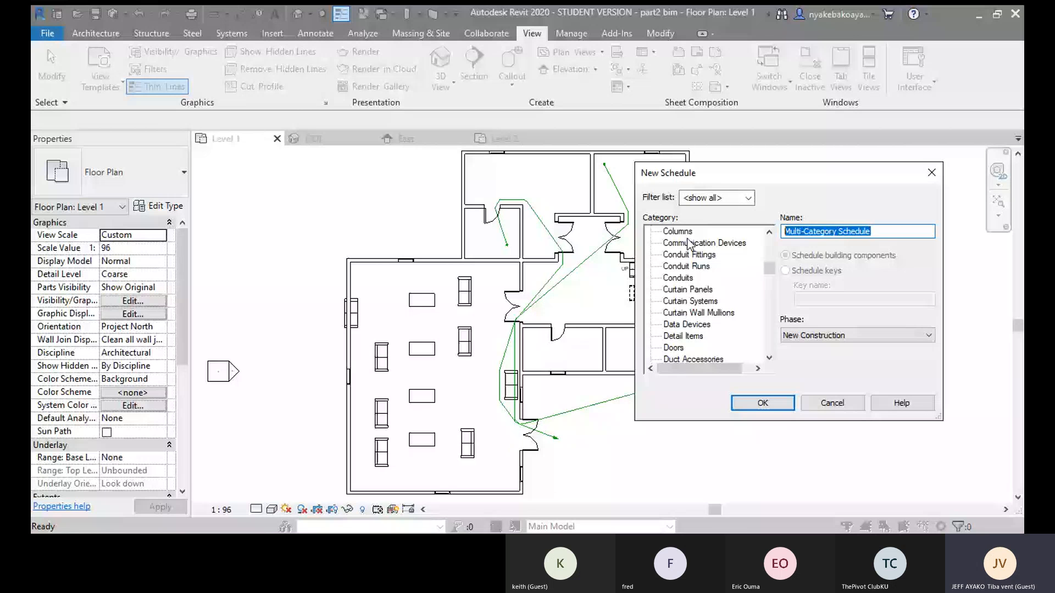
pyautogui.write('cost')
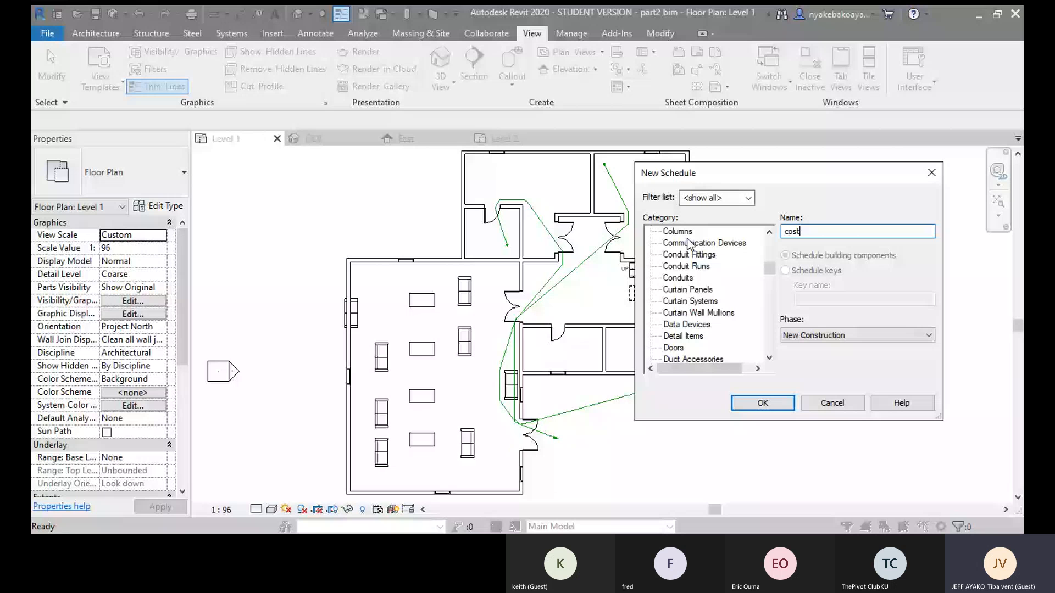
pyautogui.write(' of doors')
pyautogui.scroll(-2, 675, 315)
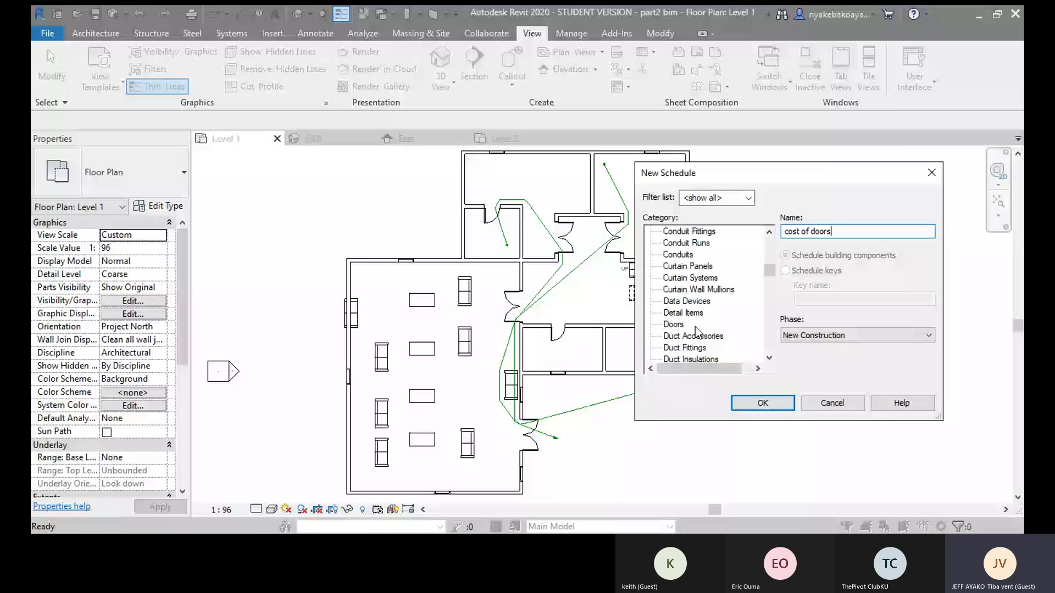
pyautogui.click(674, 325)
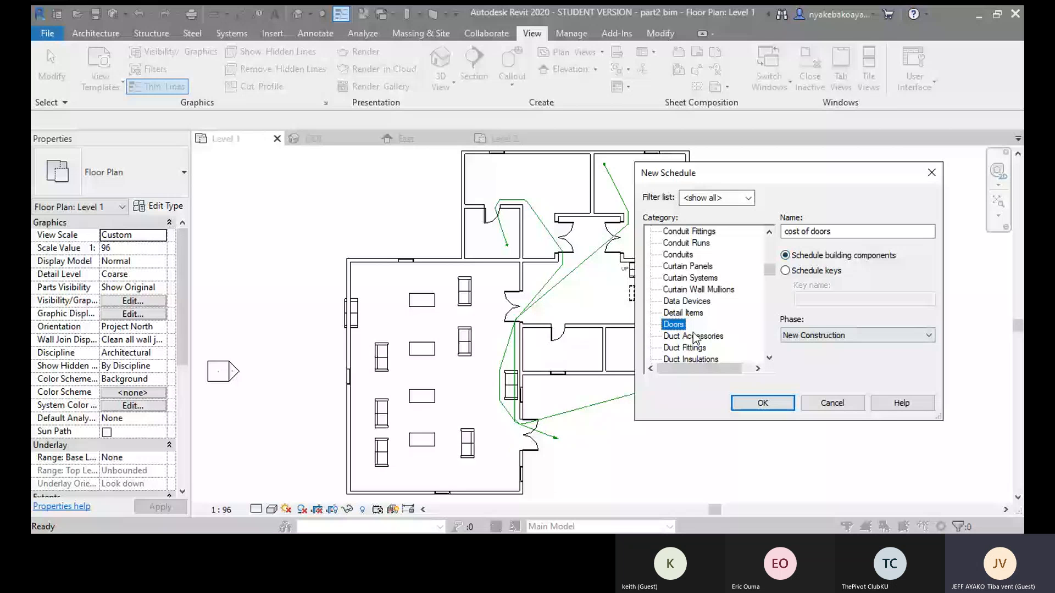
pyautogui.click(856, 334)
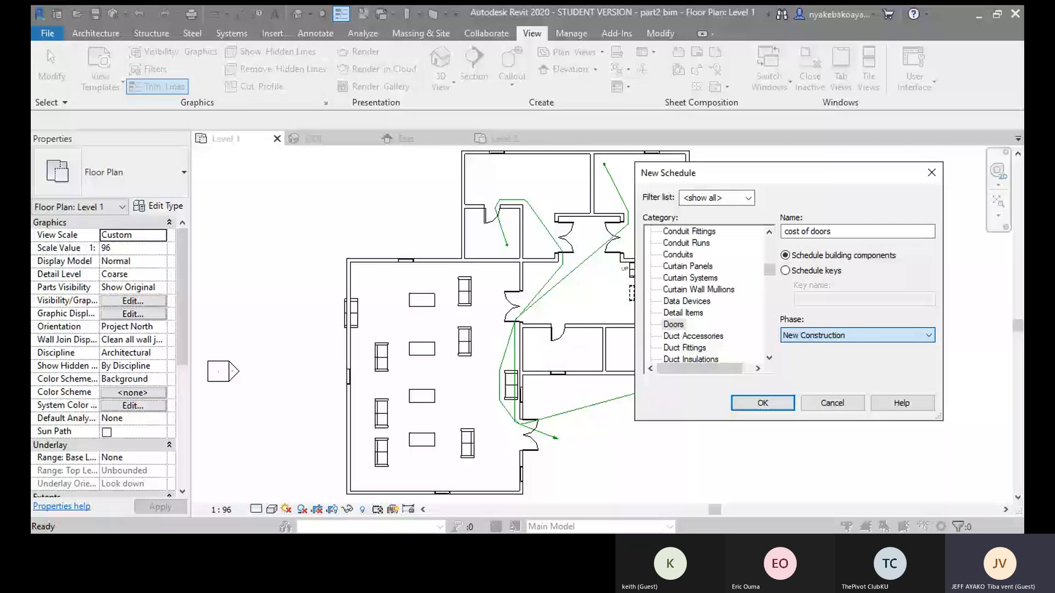
pyautogui.click(774, 404)
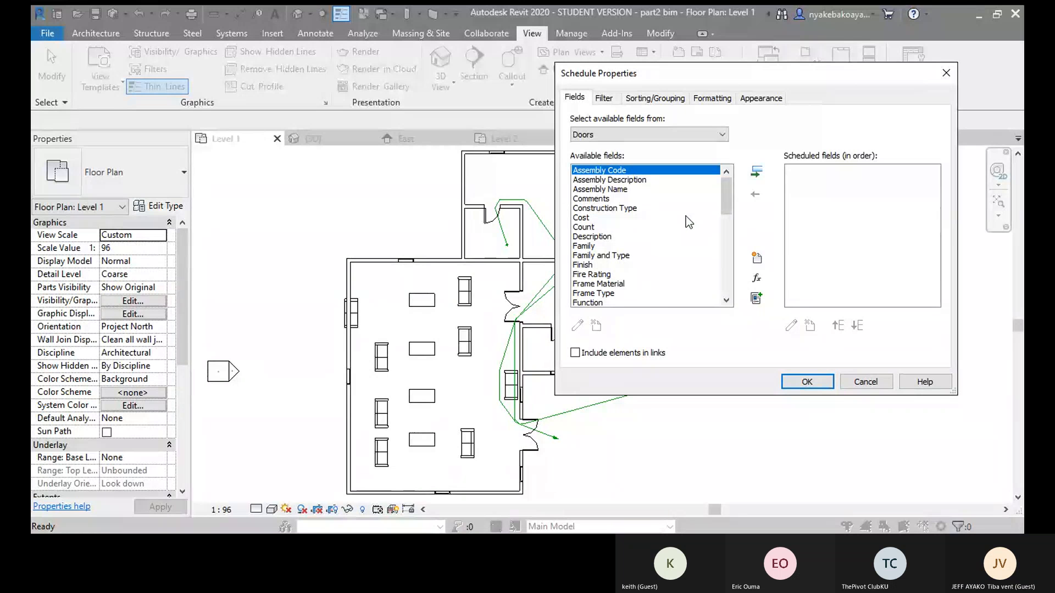
# - Review the available door fields and add Cost as the first scheduled field
pyautogui.scroll(-3, 645, 278)
pyautogui.scroll(3, 642, 279)
pyautogui.press('Home')
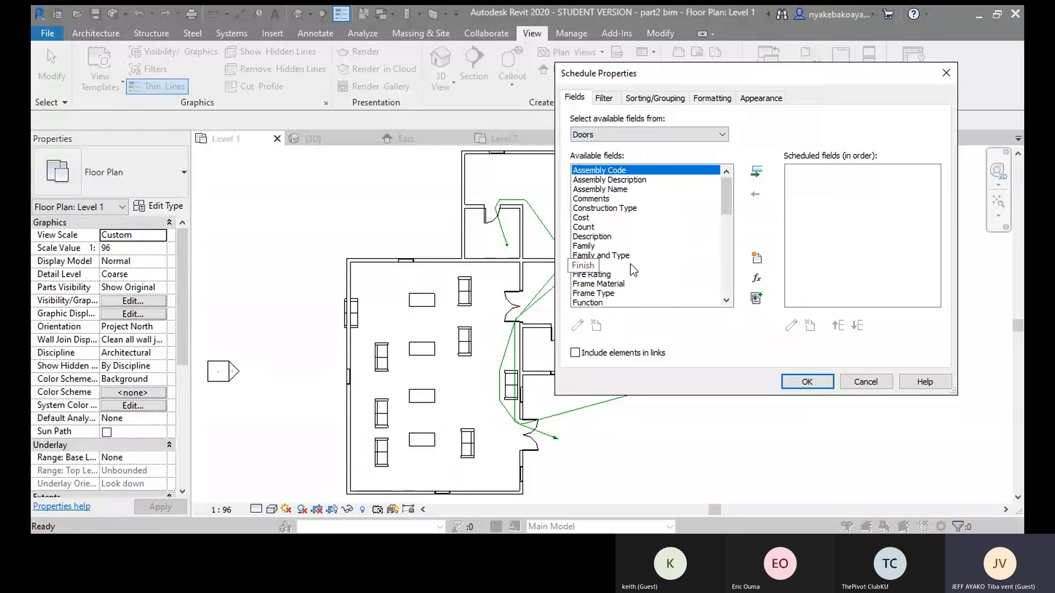
pyautogui.scroll(-1, 590, 239)
pyautogui.scroll(1, 593, 238)
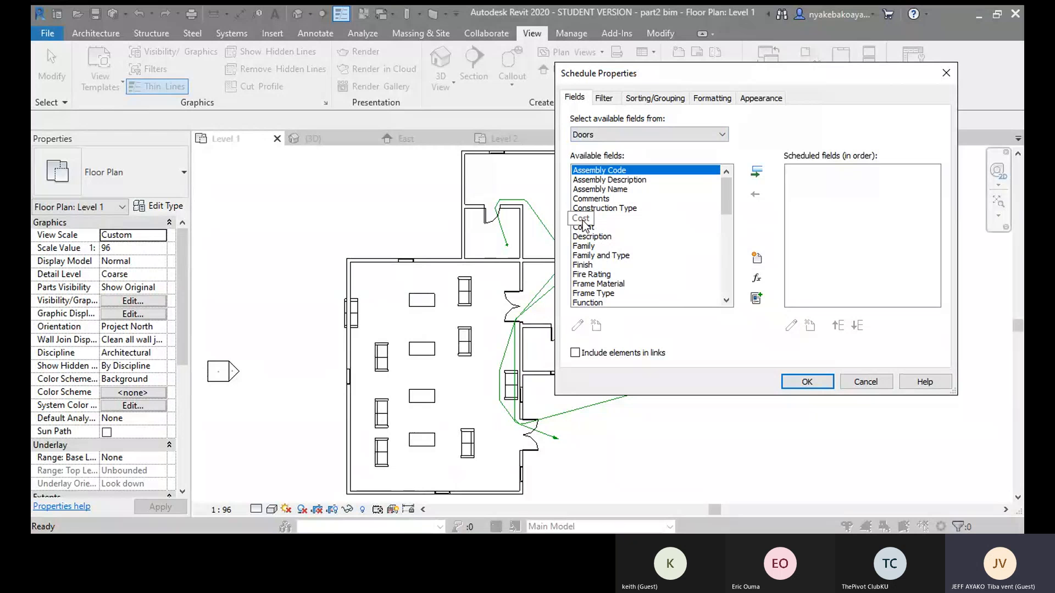
pyautogui.click(583, 220)
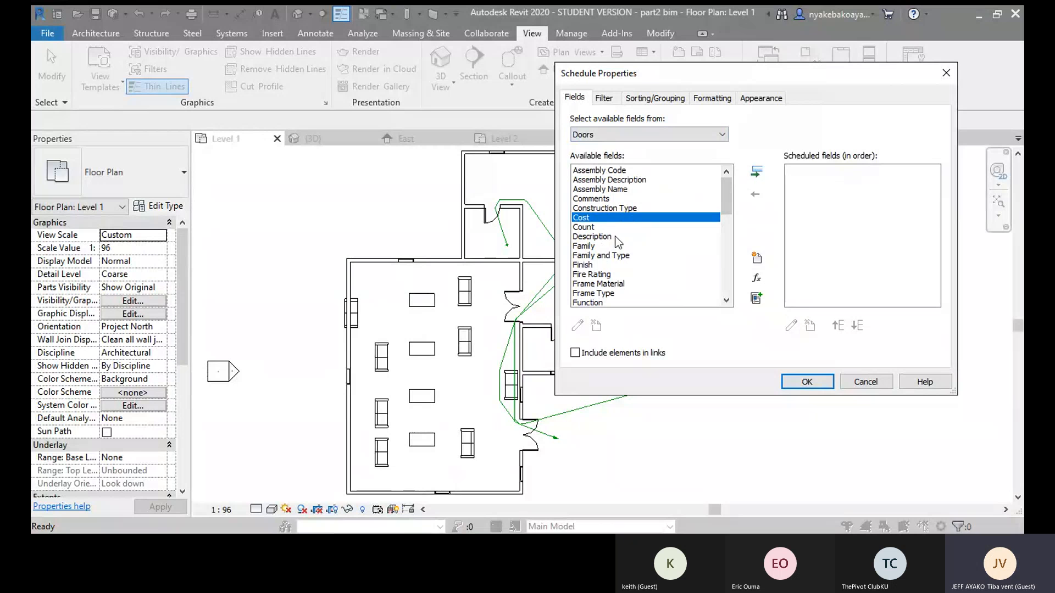
pyautogui.click(758, 174)
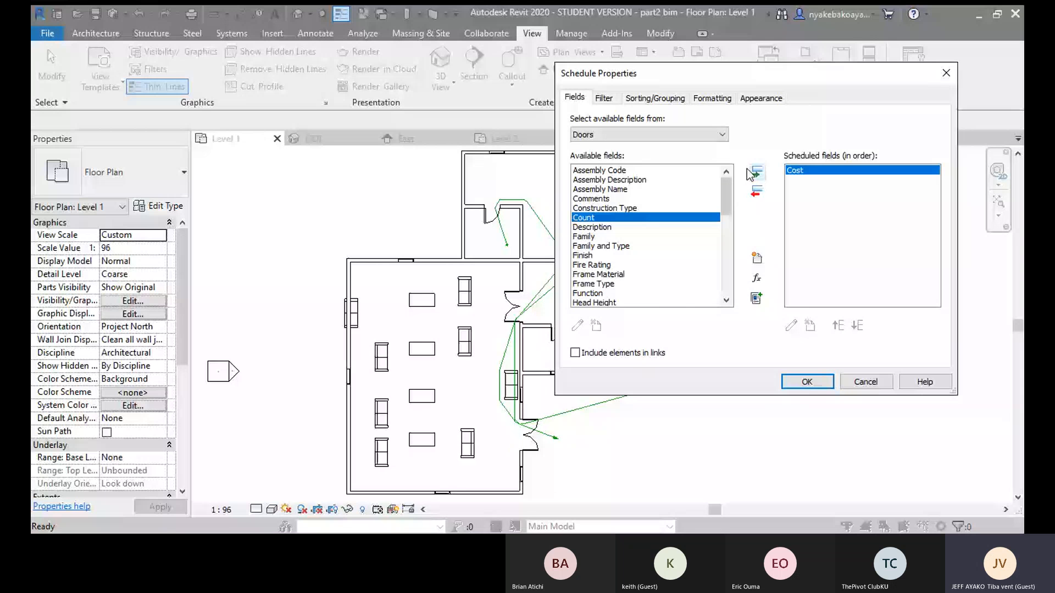
# - Add the Description field to the door schedule after Cost
pyautogui.scroll(-1, 614, 253)
pyautogui.scroll(1, 611, 241)
pyautogui.click(607, 227)
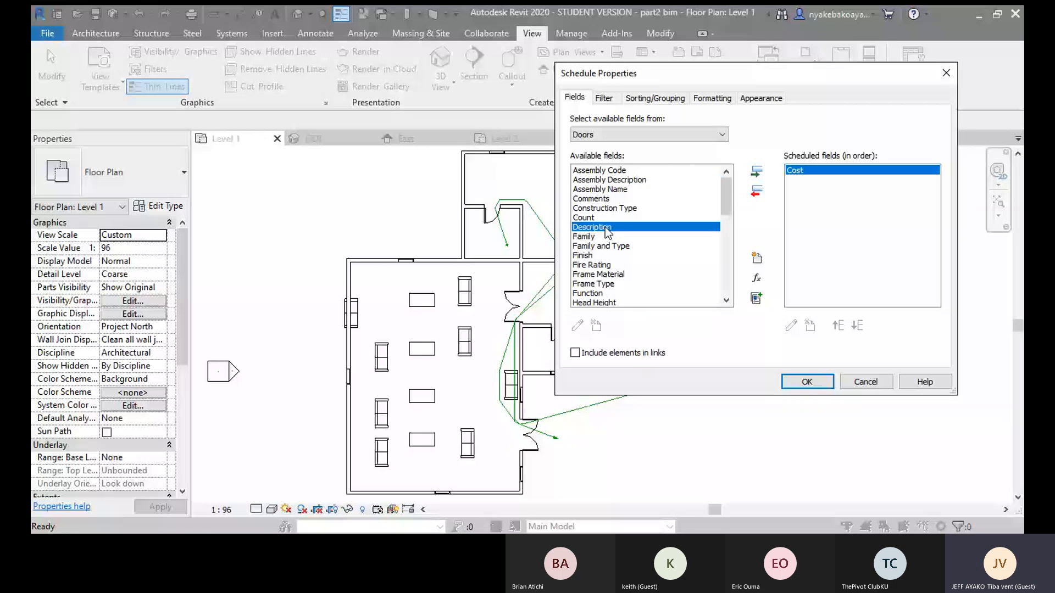
pyautogui.click(757, 172)
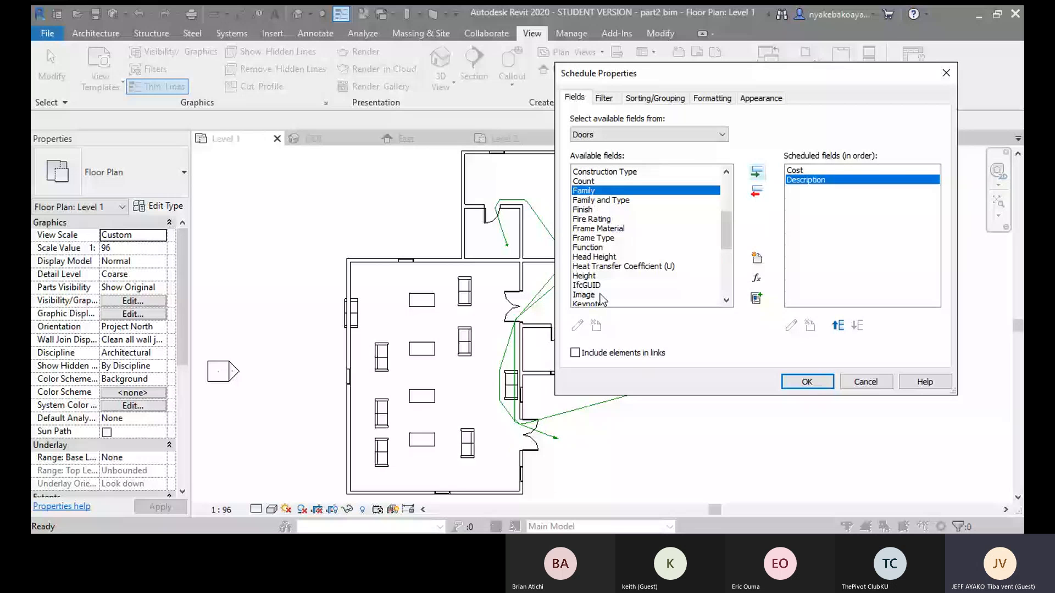
pyautogui.scroll(1, 603, 300)
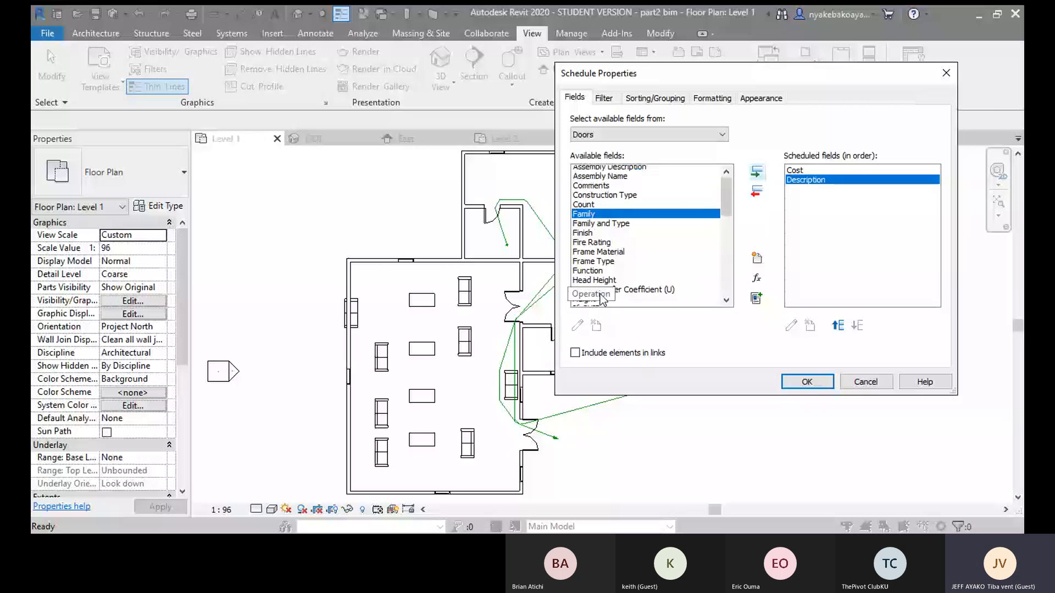
# - Add the Family and Type field to the door schedule's scheduled fields
pyautogui.scroll(1, 604, 234)
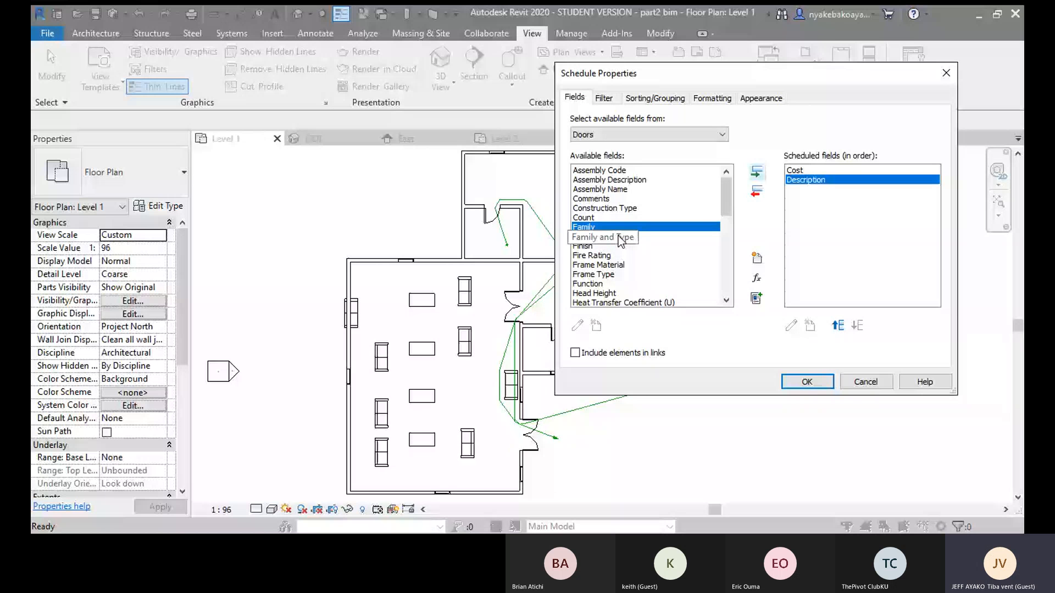
pyautogui.click(620, 237)
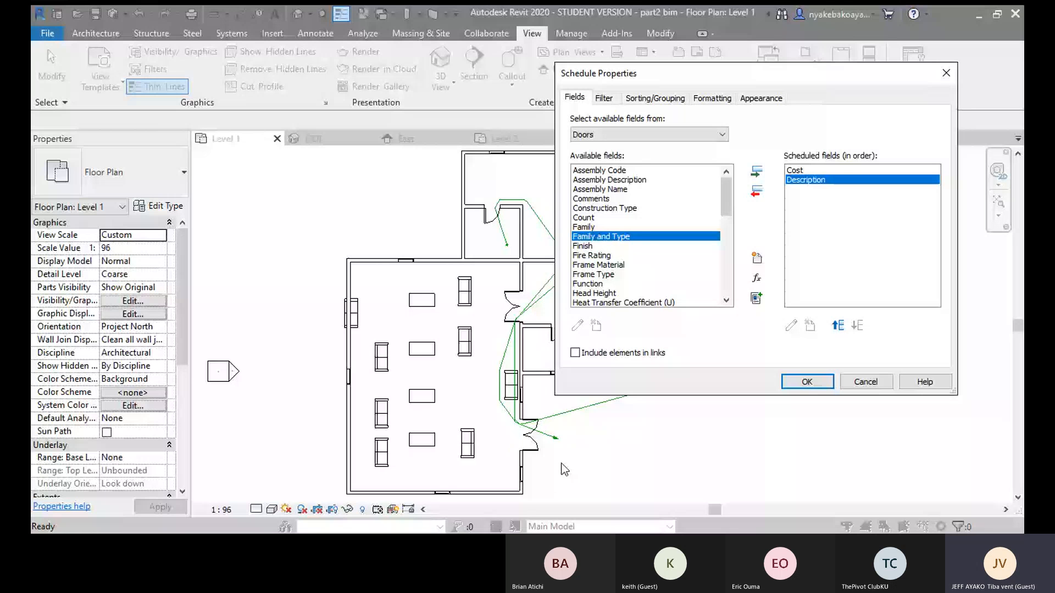
pyautogui.click(756, 172)
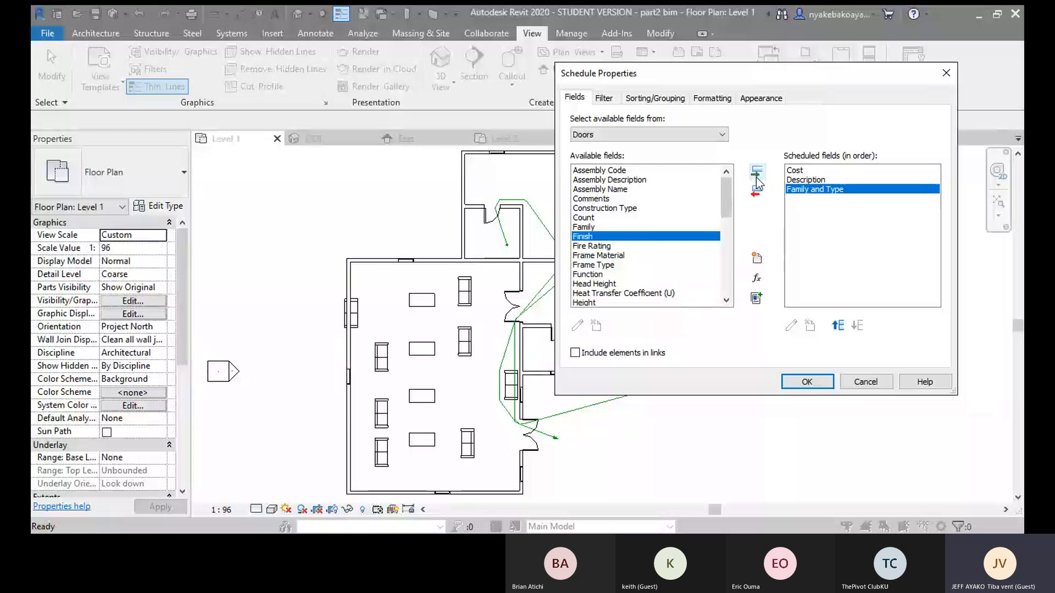
# - Move Family and Type to first place in the scheduled fields and create the door schedule
pyautogui.scroll(-5, 615, 281)
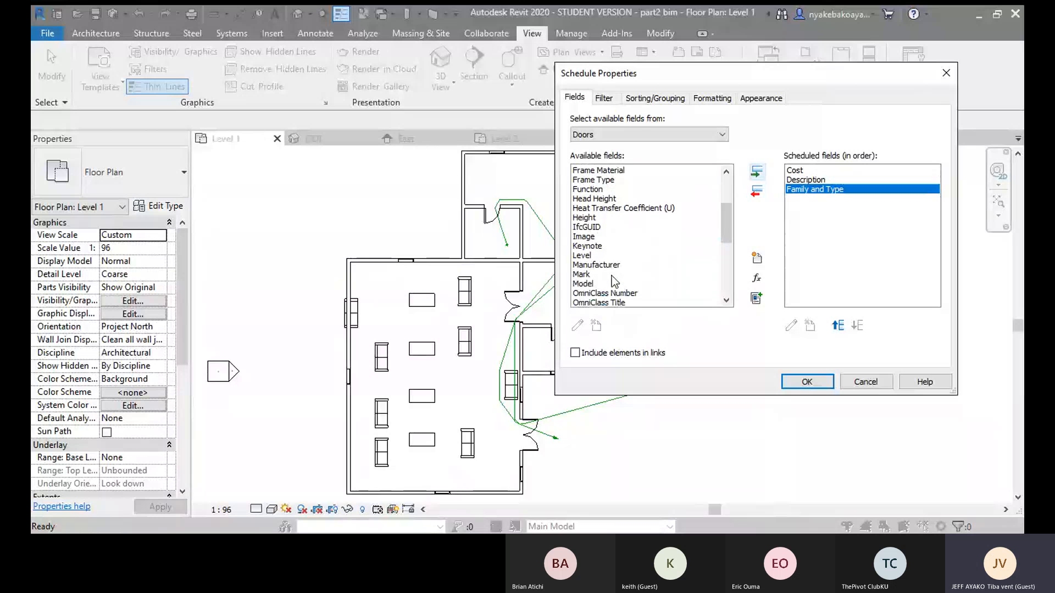
pyautogui.scroll(-1, 614, 275)
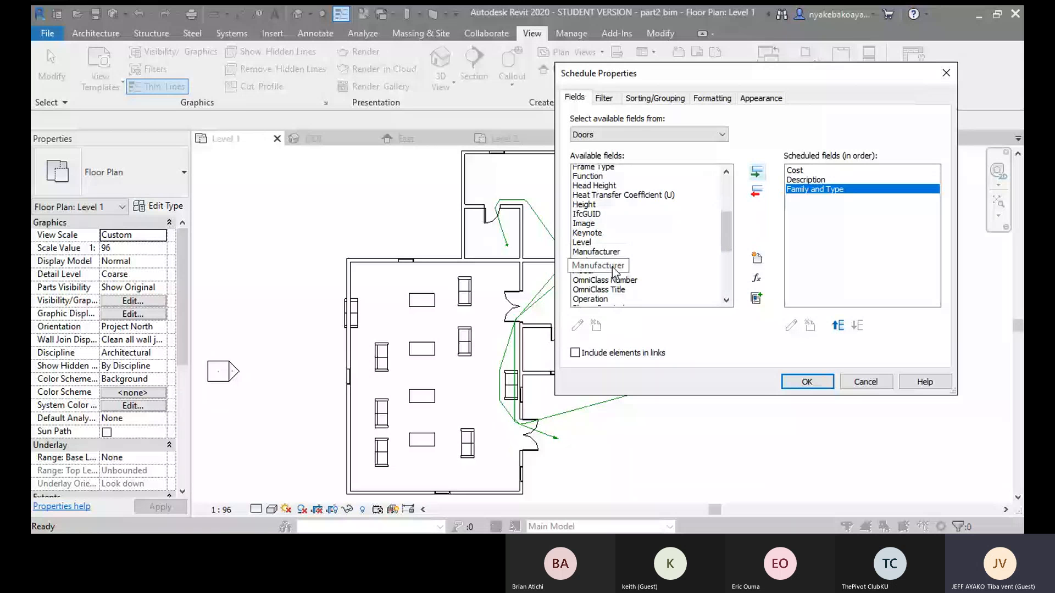
pyautogui.scroll(-3, 615, 272)
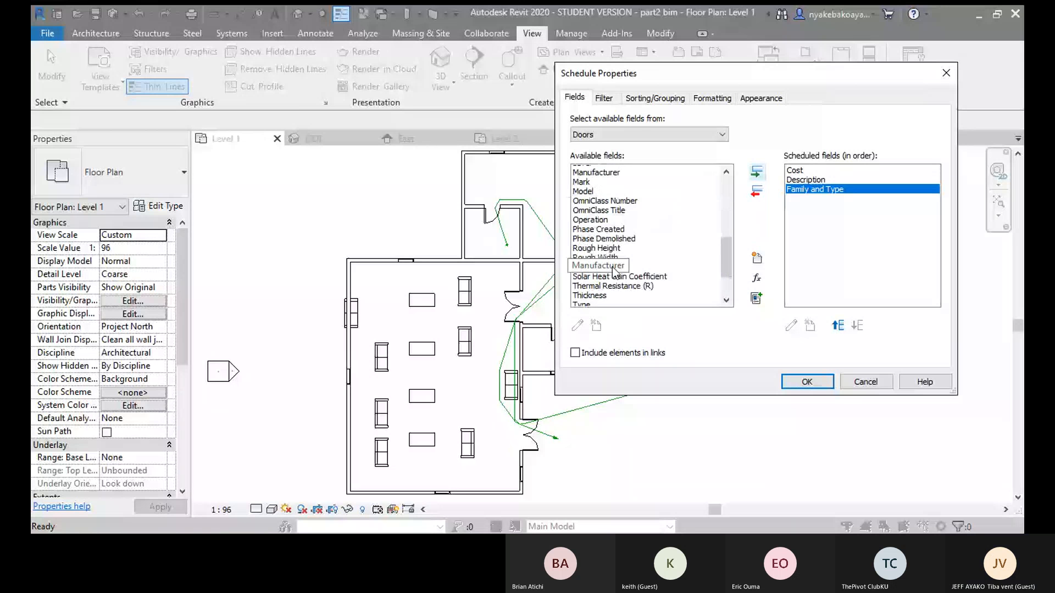
pyautogui.scroll(-3, 614, 272)
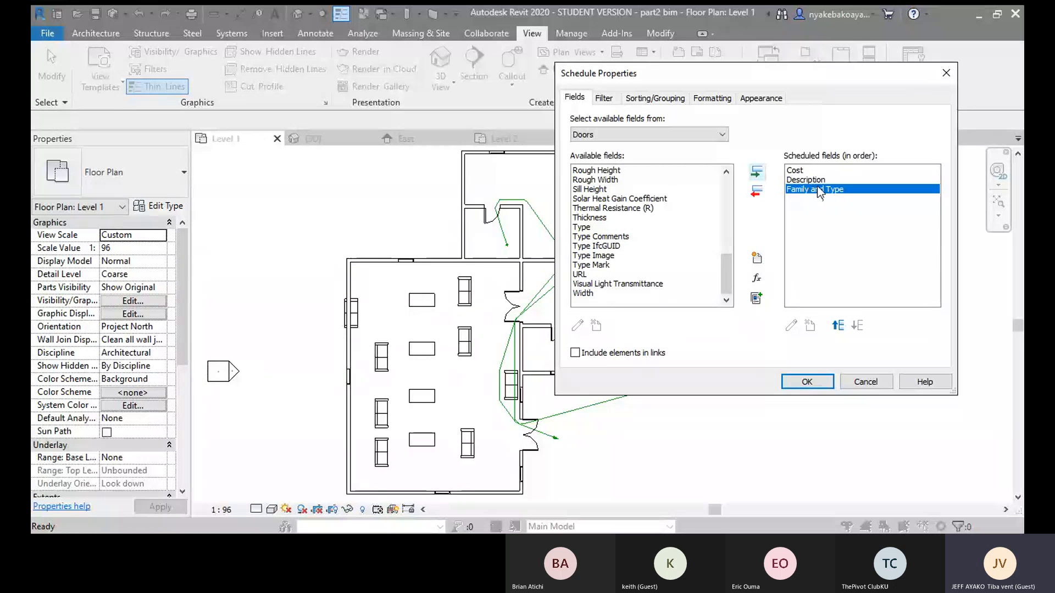
pyautogui.doubleClick(846, 330)
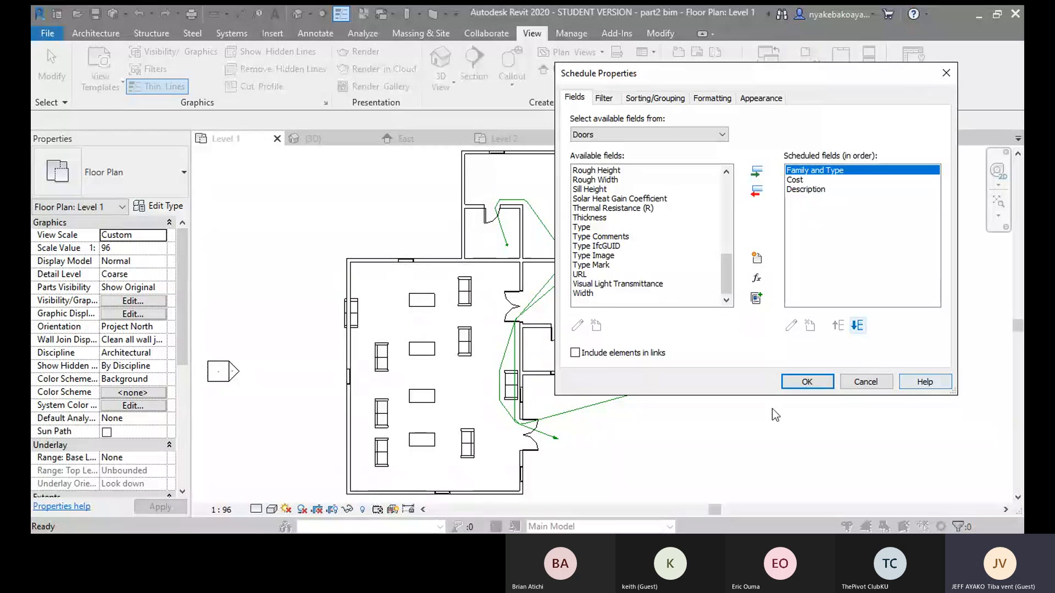
pyautogui.click(807, 381)
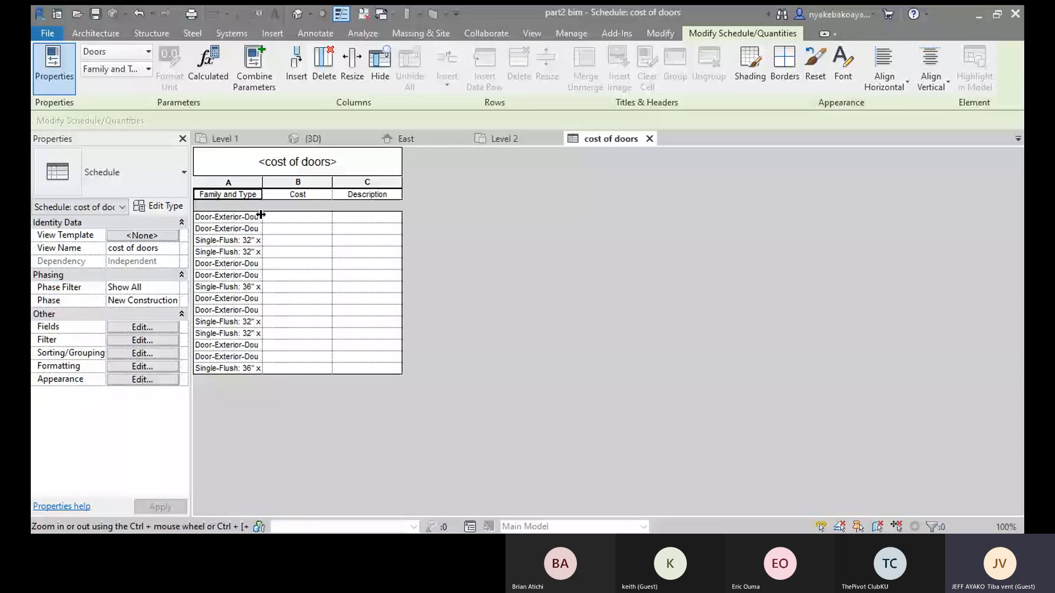
# - Widen the Family and Type column to fit the full door type names and detach the schedule into its own window
pyautogui.moveTo(261, 214); pyautogui.dragTo(328, 231)
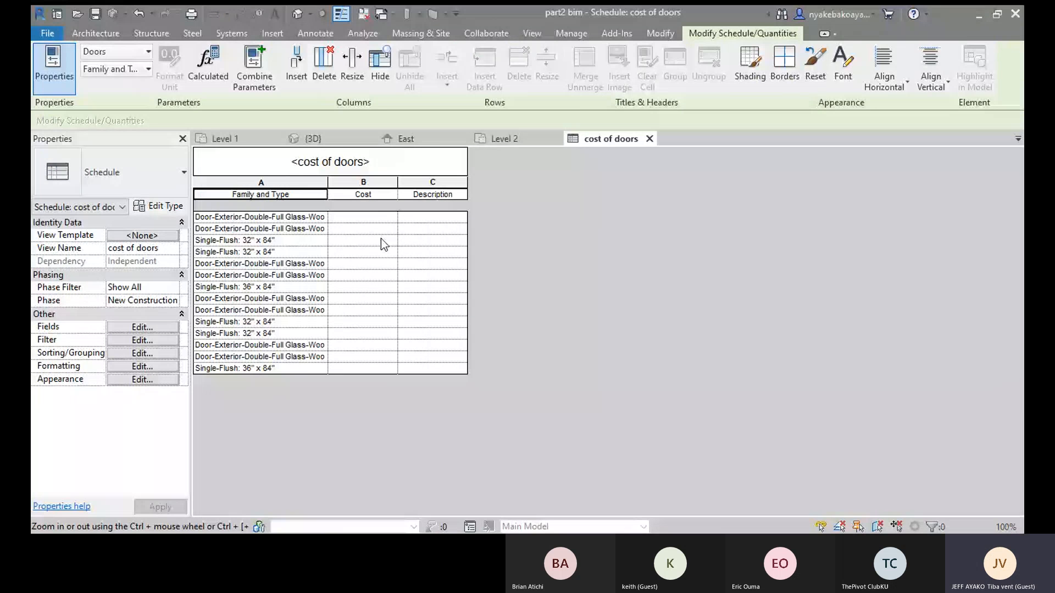
pyautogui.moveTo(398, 208); pyautogui.dragTo(403, 207)
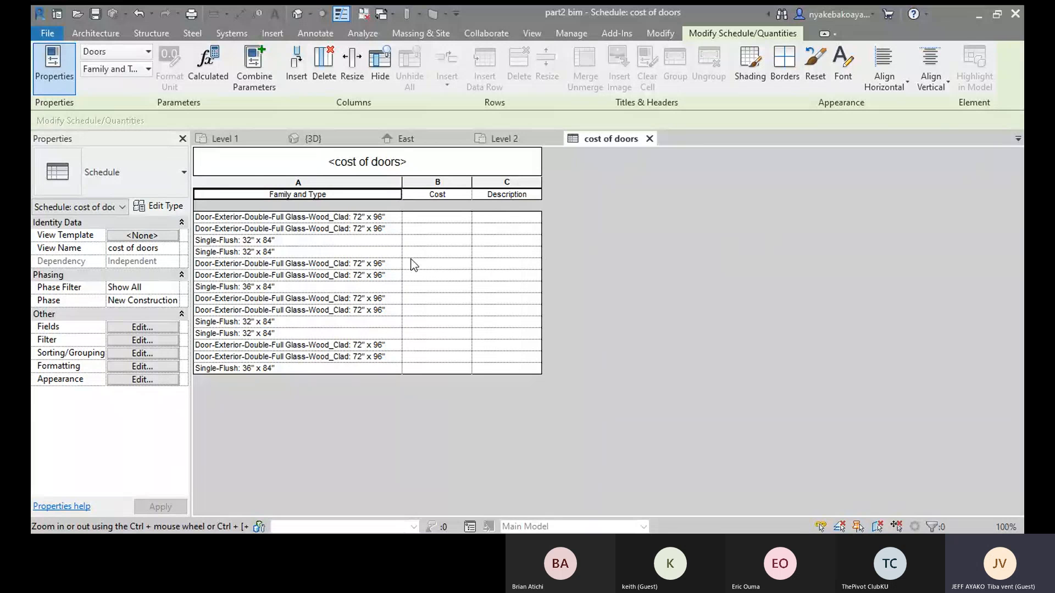
pyautogui.moveTo(600, 139); pyautogui.dragTo(602, 181)
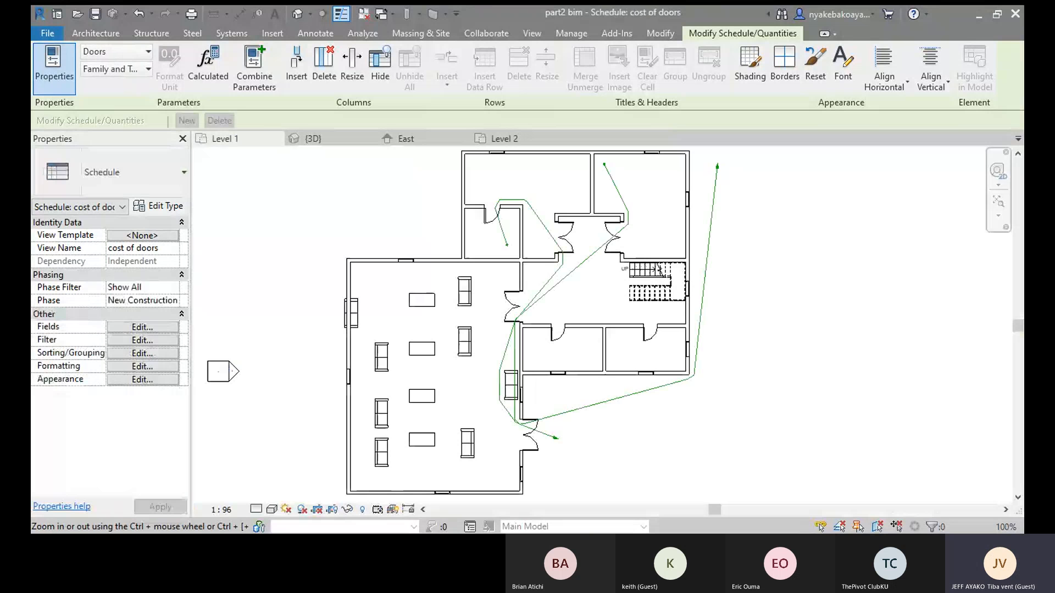
# - In the Level 1 floor plan, set the type cost of the Single-Flush 32" x 84" door to 5000
pyautogui.scroll(-2, 478, 228)
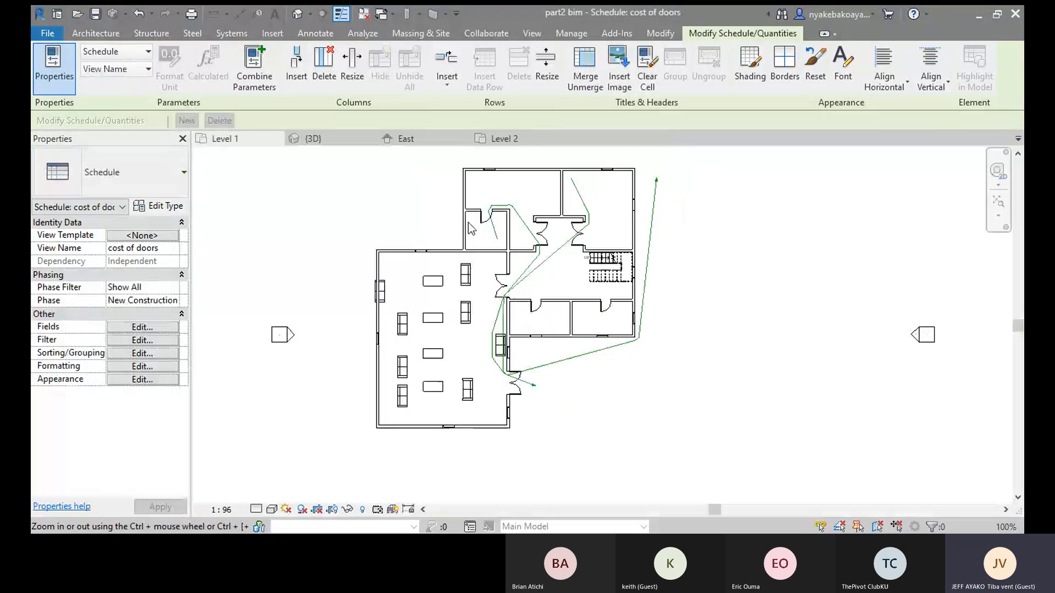
pyautogui.scroll(-1, 466, 230)
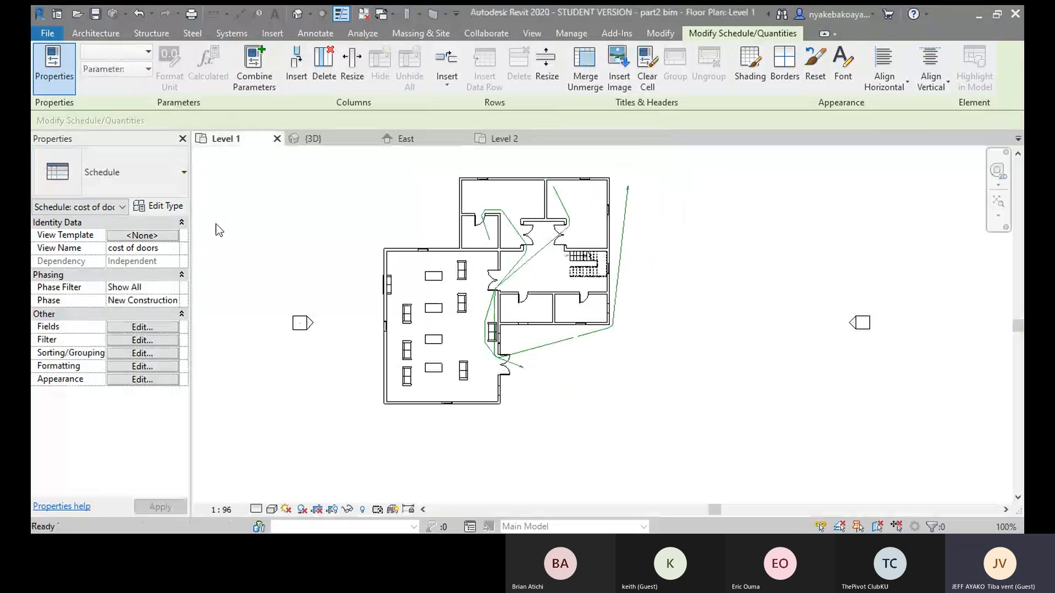
pyautogui.click(460, 240)
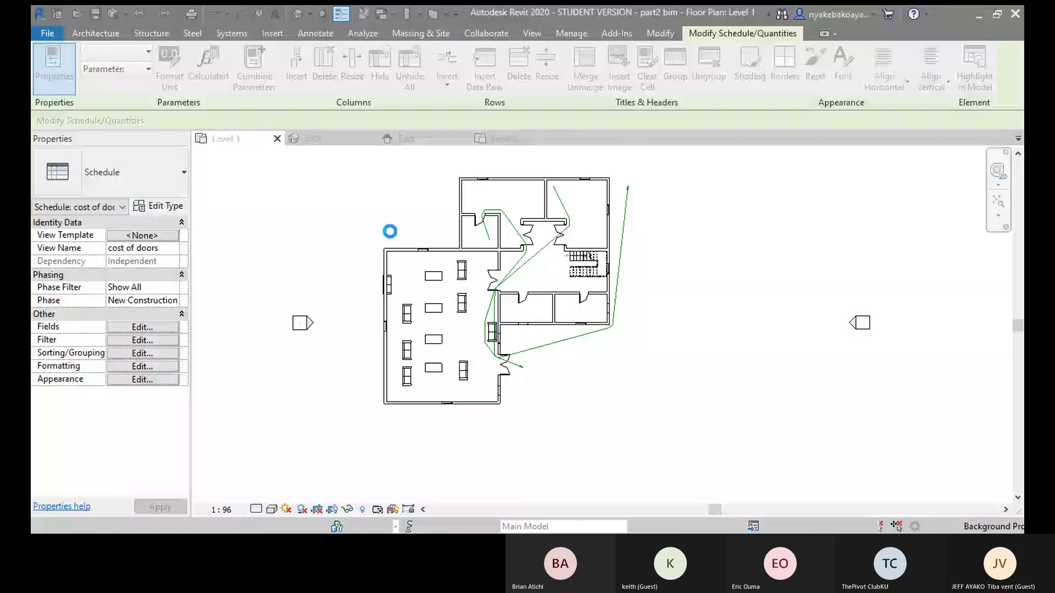
pyautogui.scroll(-1, 407, 221)
pyautogui.moveTo(407, 221); pyautogui.dragTo(351, 228, button='middle')
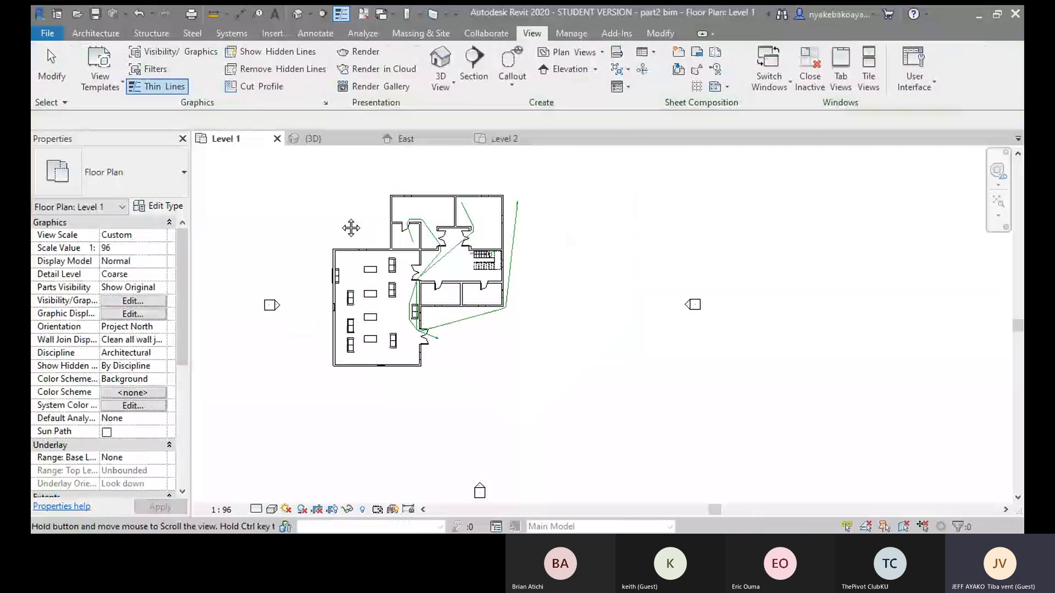
pyautogui.scroll(2, 508, 269)
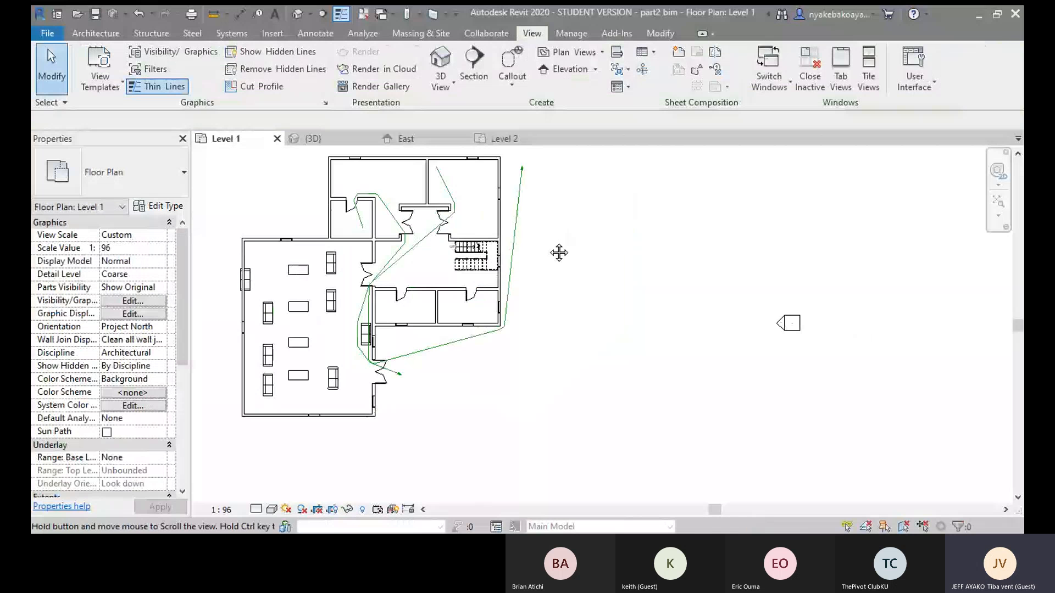
pyautogui.moveTo(559, 252); pyautogui.dragTo(559, 272, button='middle')
pyautogui.moveTo(521, 421)
pyautogui.mouseDown(button='middle')
pyautogui.moveTo(517, 394)
pyautogui.moveTo(514, 403)
pyautogui.mouseUp(button='middle')
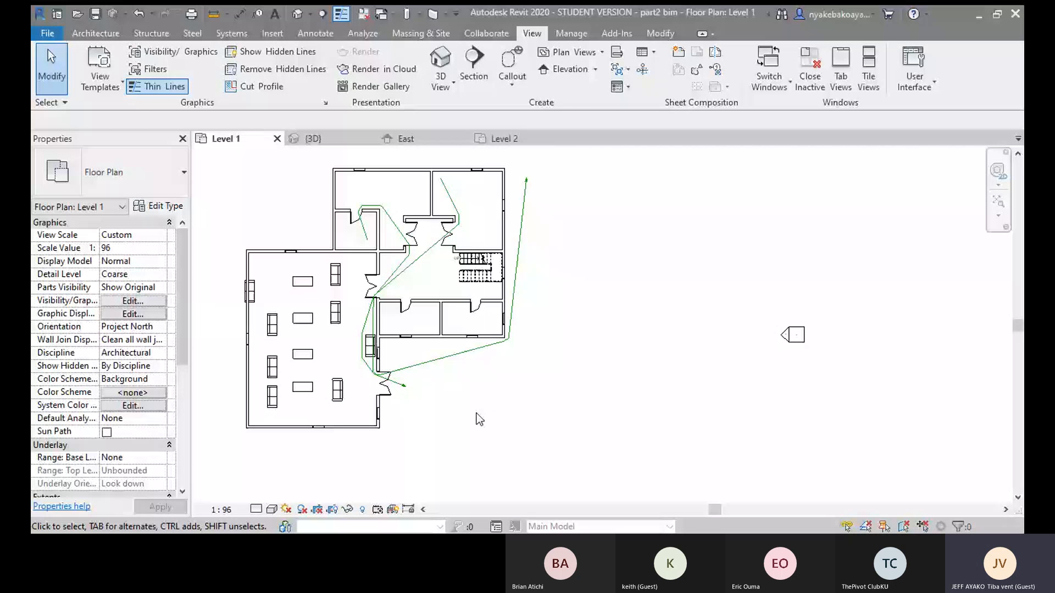
pyautogui.click(406, 316)
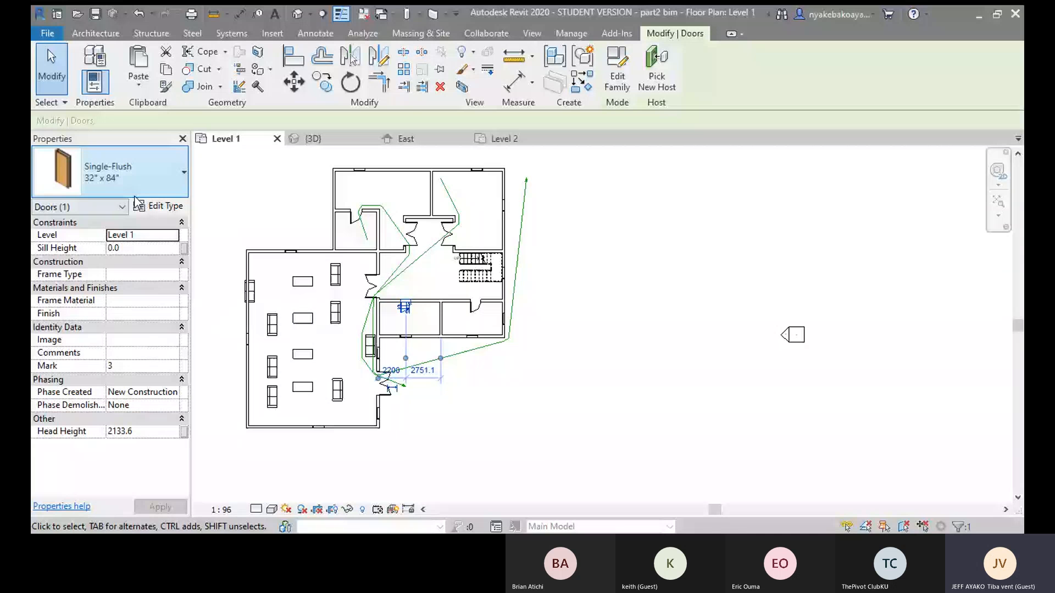
pyautogui.click(156, 207)
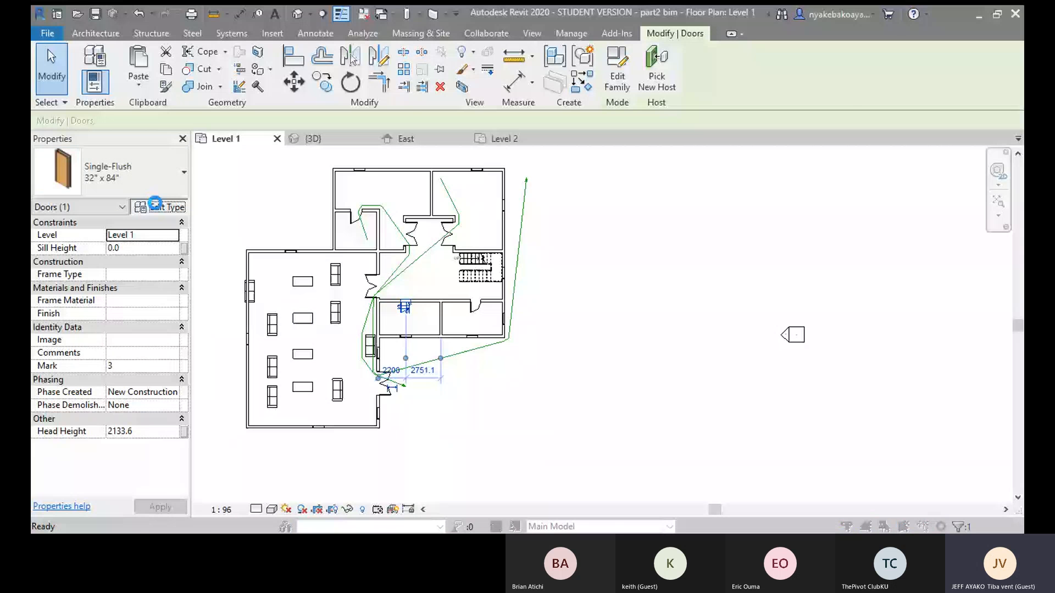
pyautogui.scroll(-2, 883, 265)
pyautogui.scroll(-5, 885, 269)
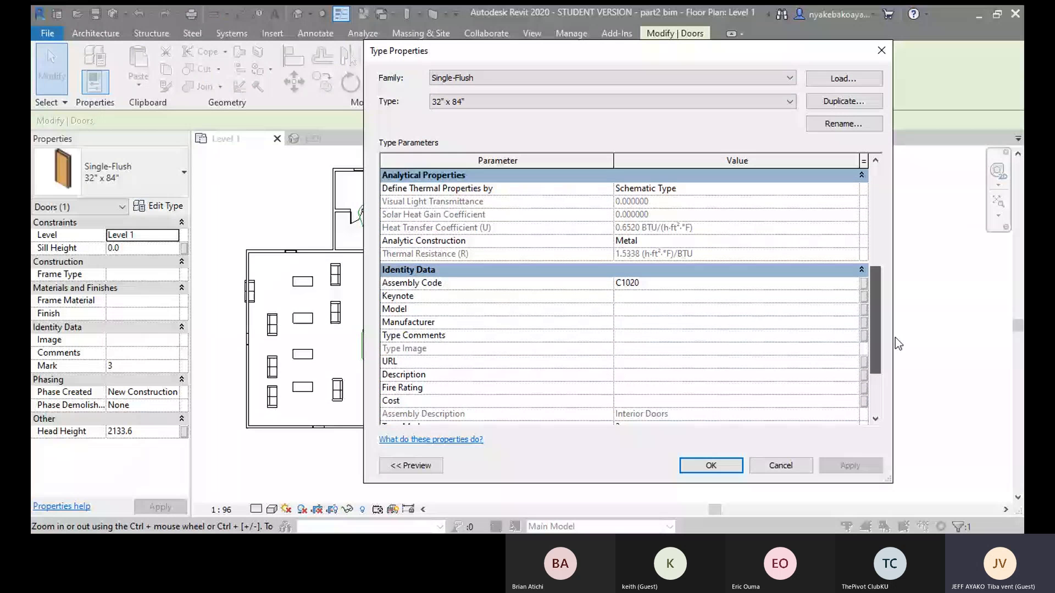
pyautogui.scroll(-1, 896, 345)
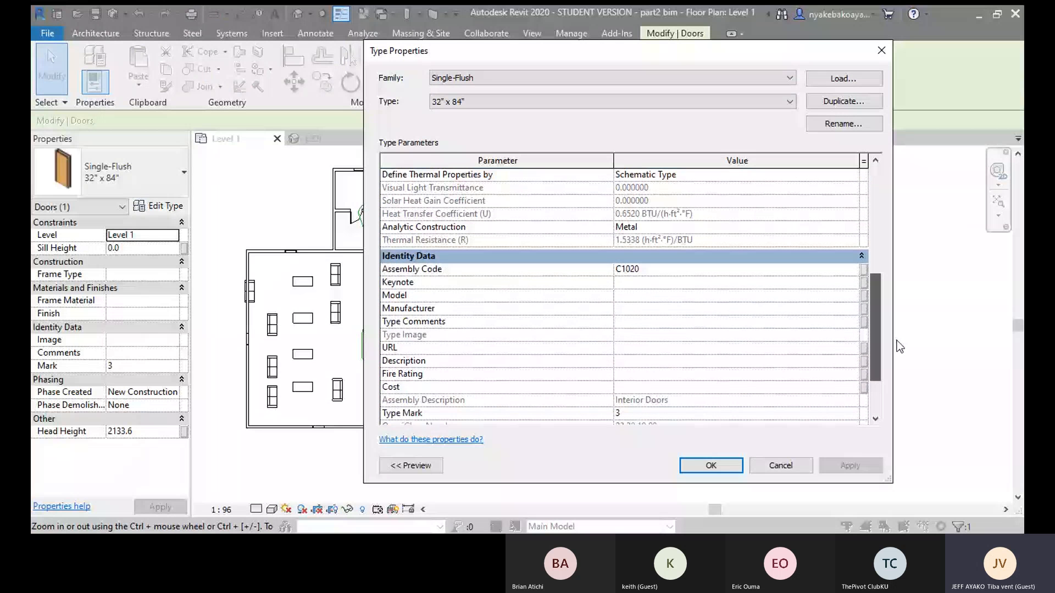
pyautogui.scroll(-2, 897, 342)
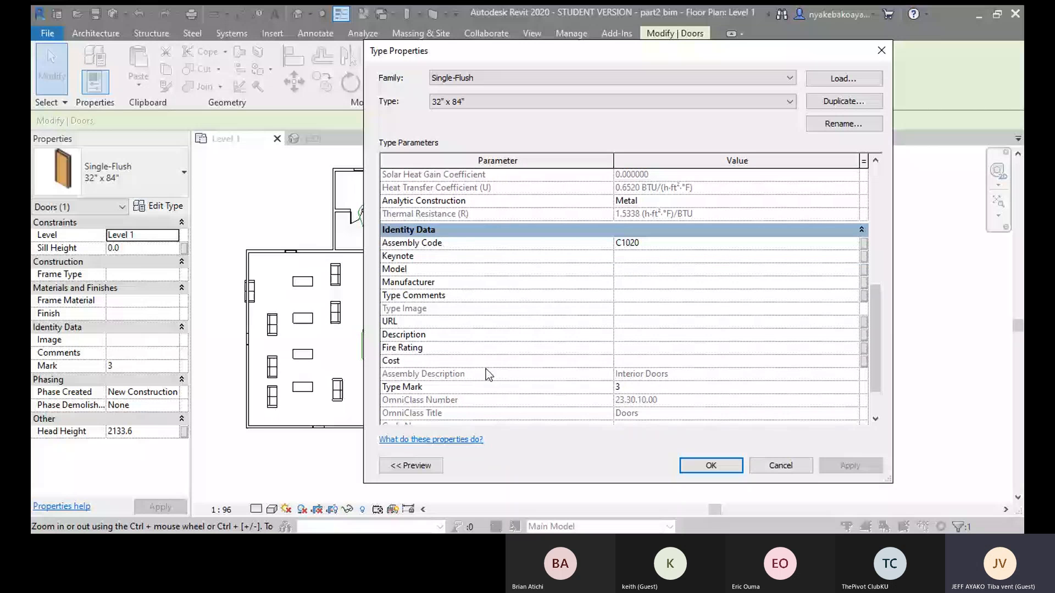
pyautogui.click(654, 361)
pyautogui.write('500')
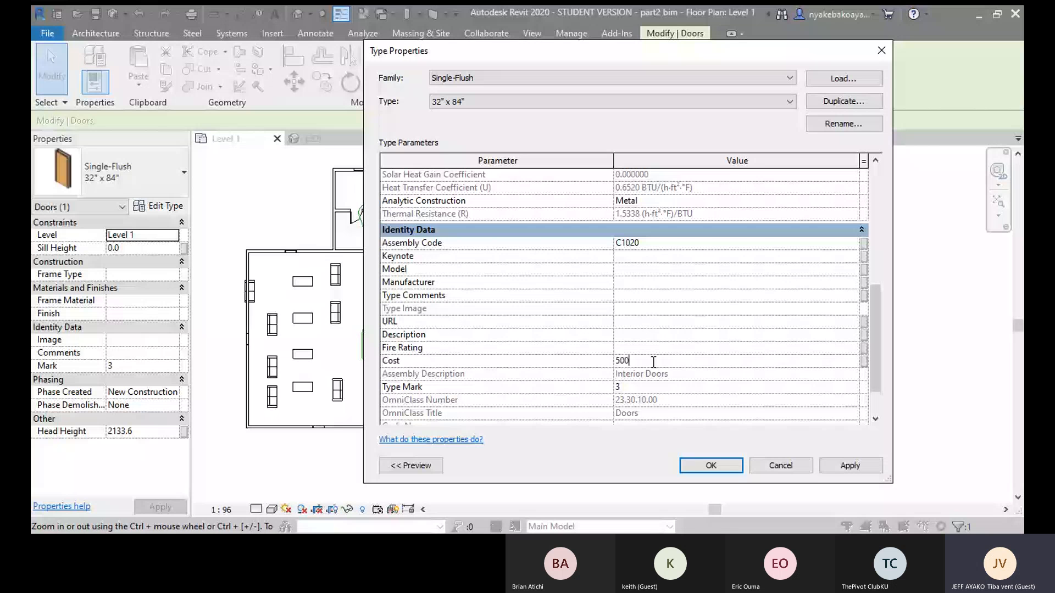
pyautogui.write('0')
pyautogui.press('Return')
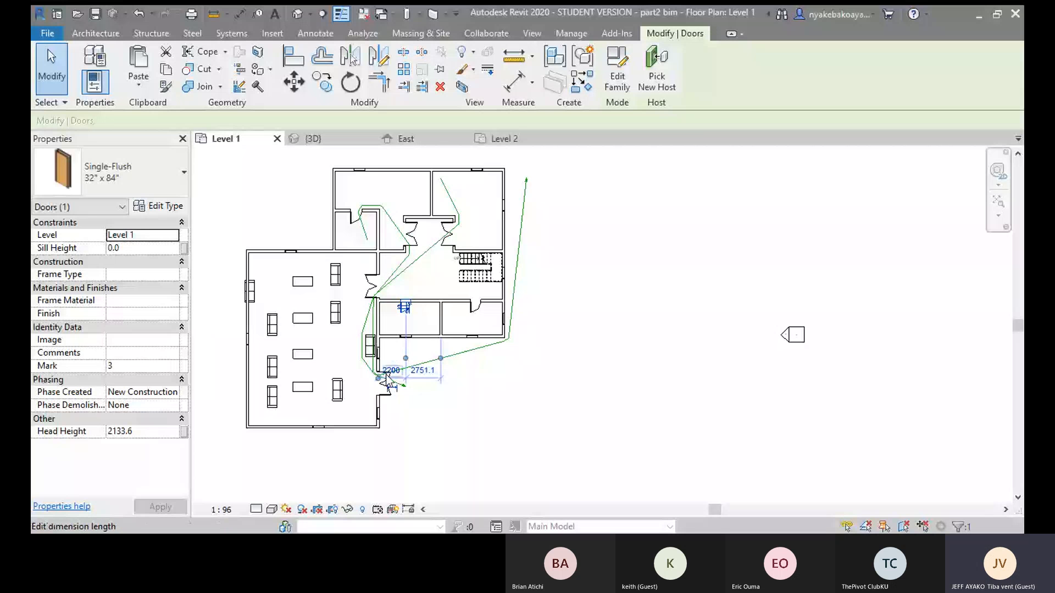
# - Enter a cost in the schedule for the Door-Exterior-Double-Full Glass-Wood_Clad 72" x 96" doors, applied to all elements of that type
pyautogui.scroll(1, 387, 379)
pyautogui.scroll(-1, 388, 387)
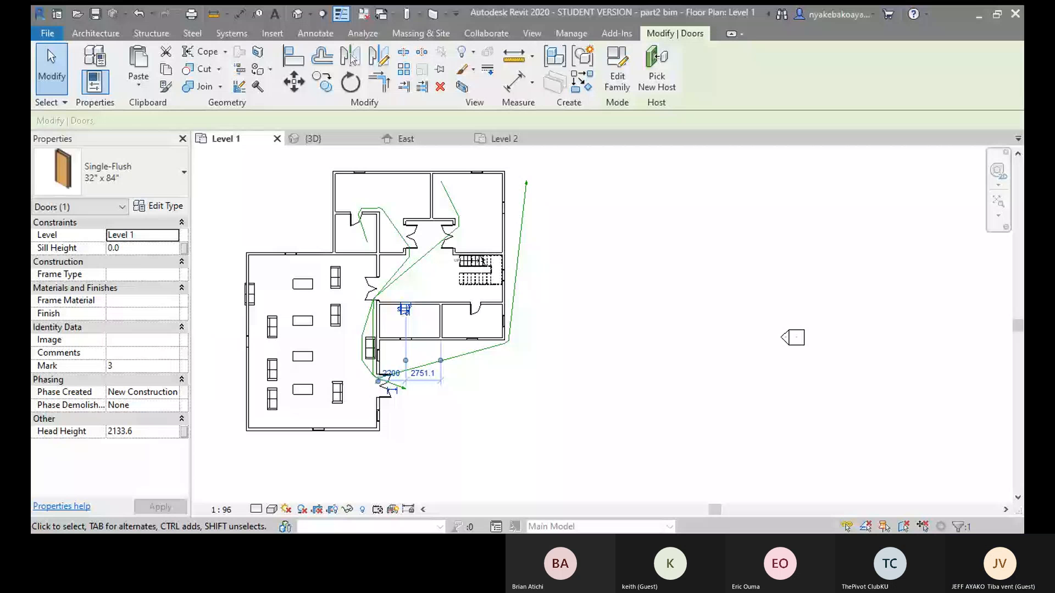
pyautogui.click(489, 430)
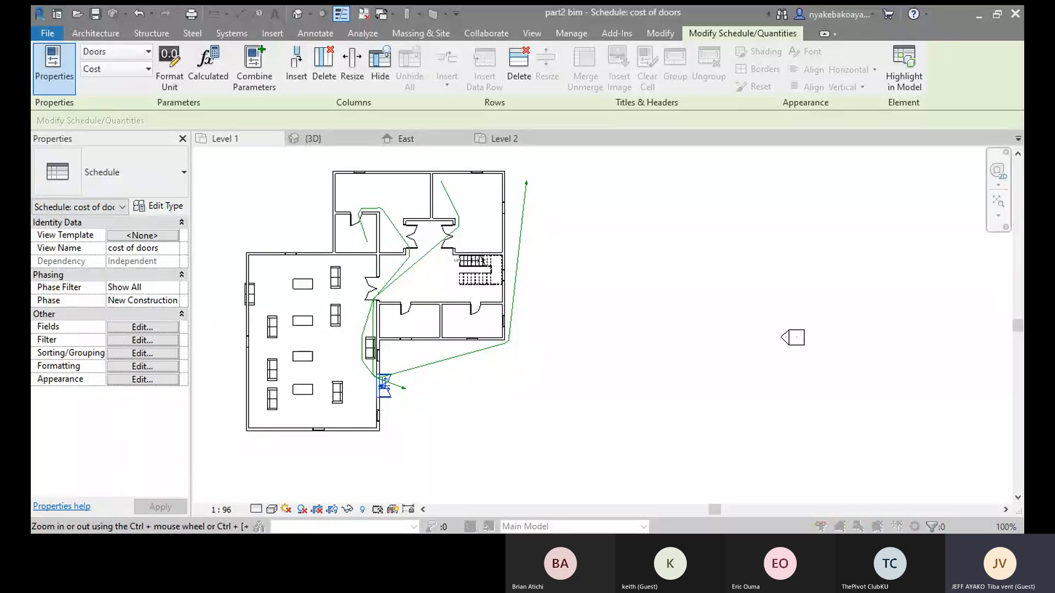
pyautogui.press('Return')
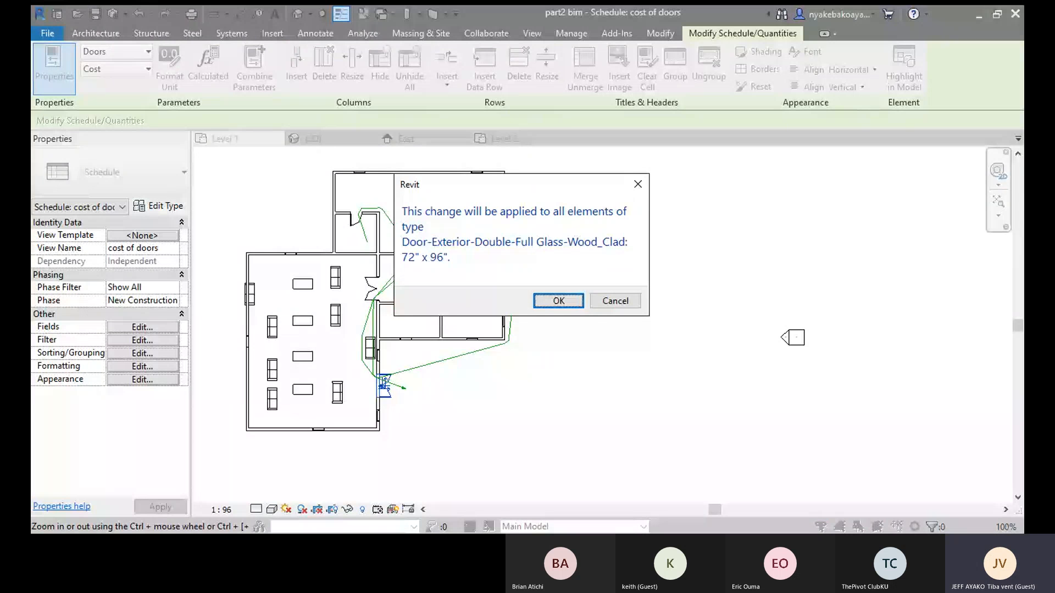
pyautogui.click(561, 301)
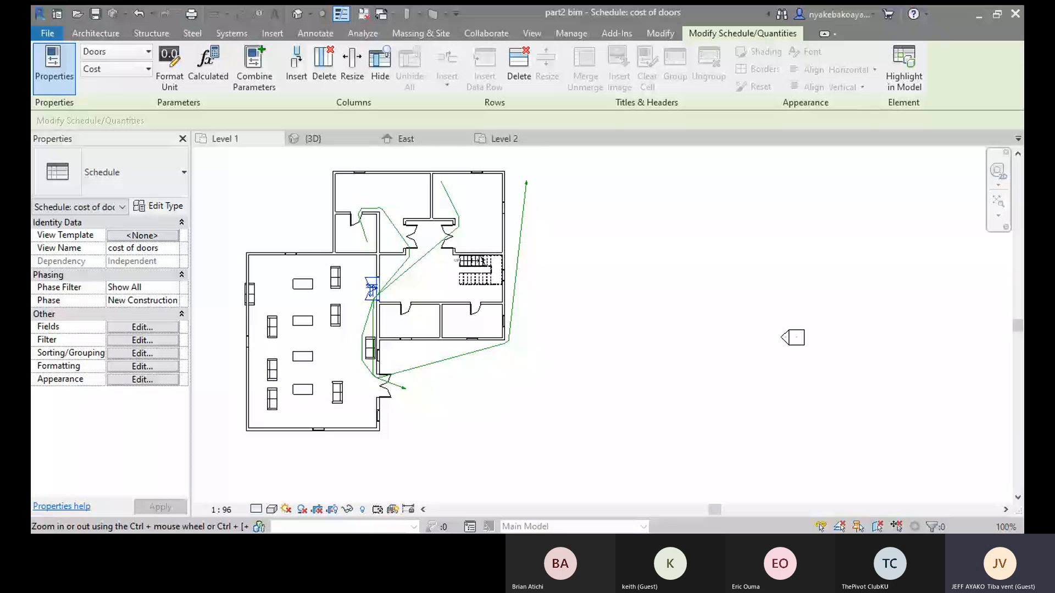
# - Enter a cost in the schedule for the Single-Flush 36" x 84" doors, applied to all elements of that type
pyautogui.press('Down')
pyautogui.press('Return')
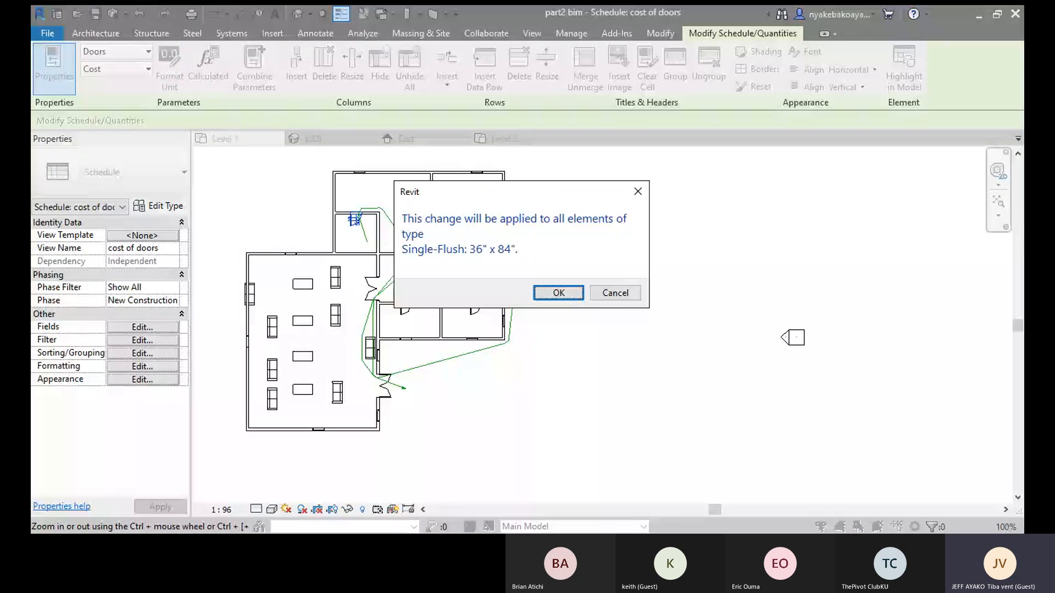
pyautogui.press('Return')
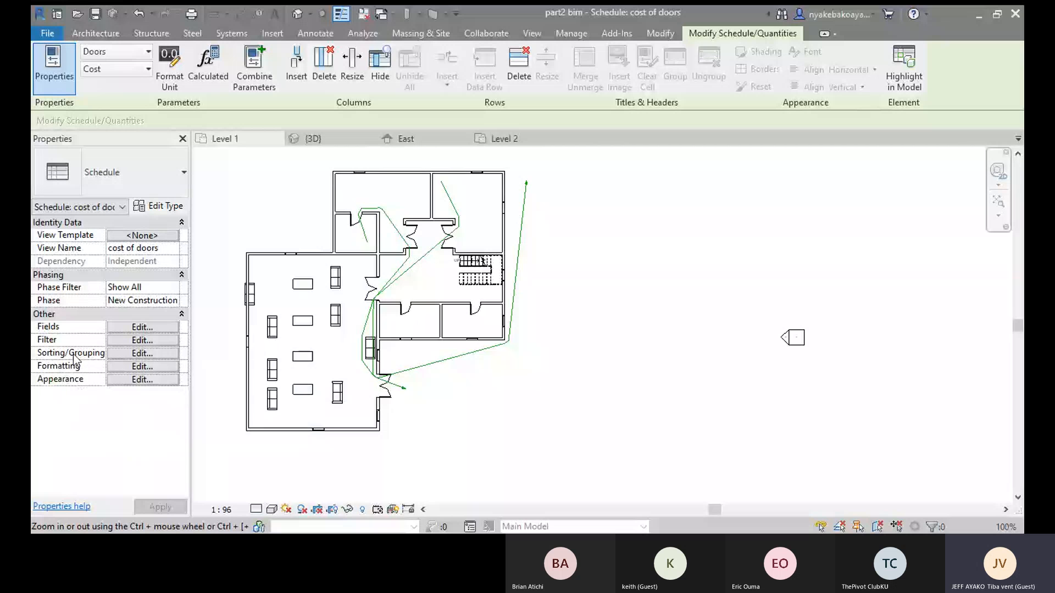
# - Enable grand totals with title, count and totals in the door cost schedule, and set the Cost field to calculate totals
pyautogui.click(142, 353)
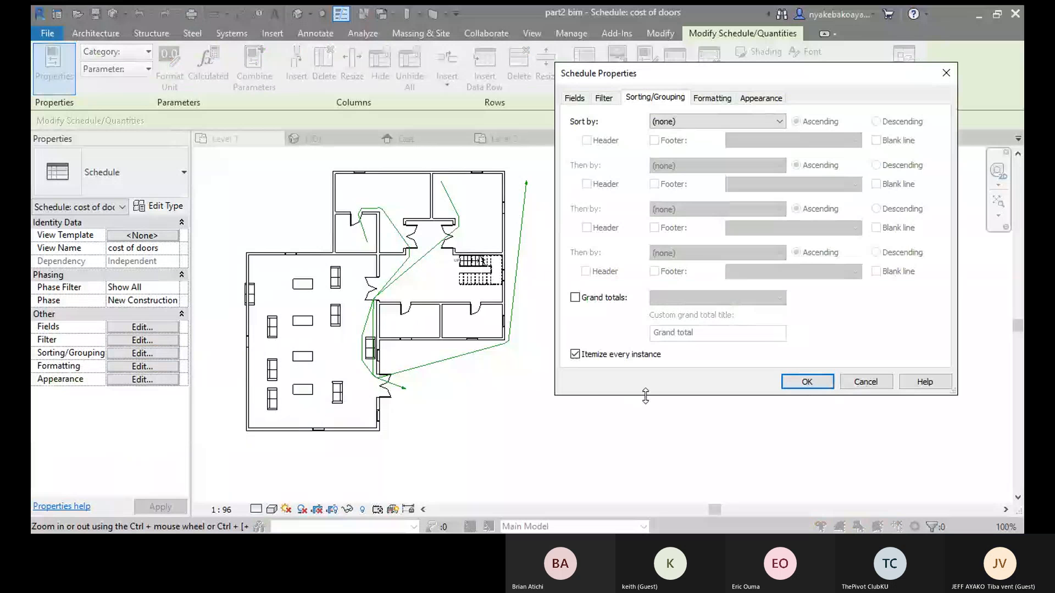
pyautogui.click(575, 298)
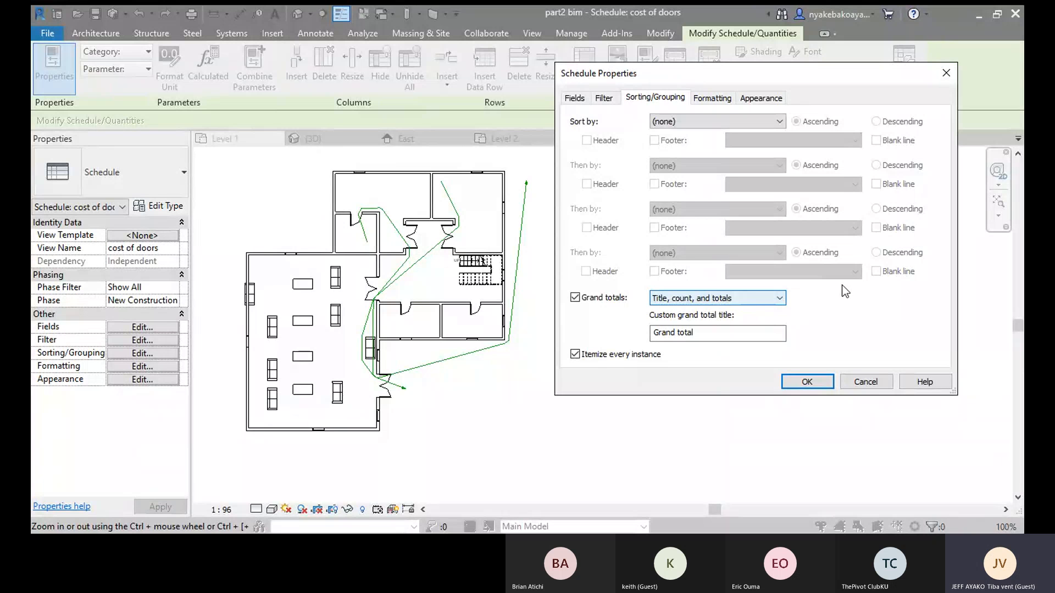
pyautogui.click(714, 99)
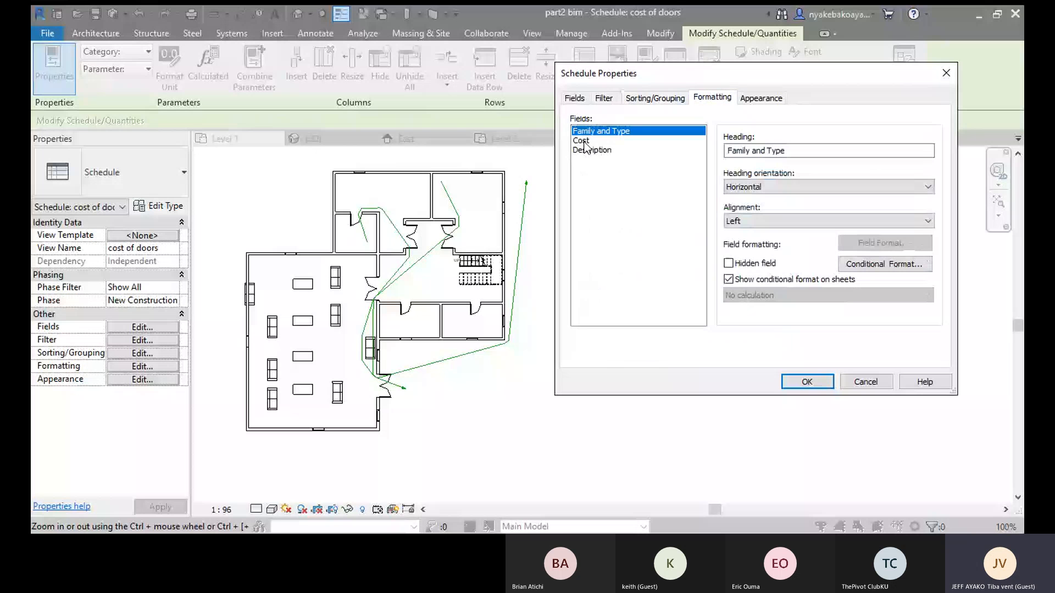
pyautogui.click(584, 141)
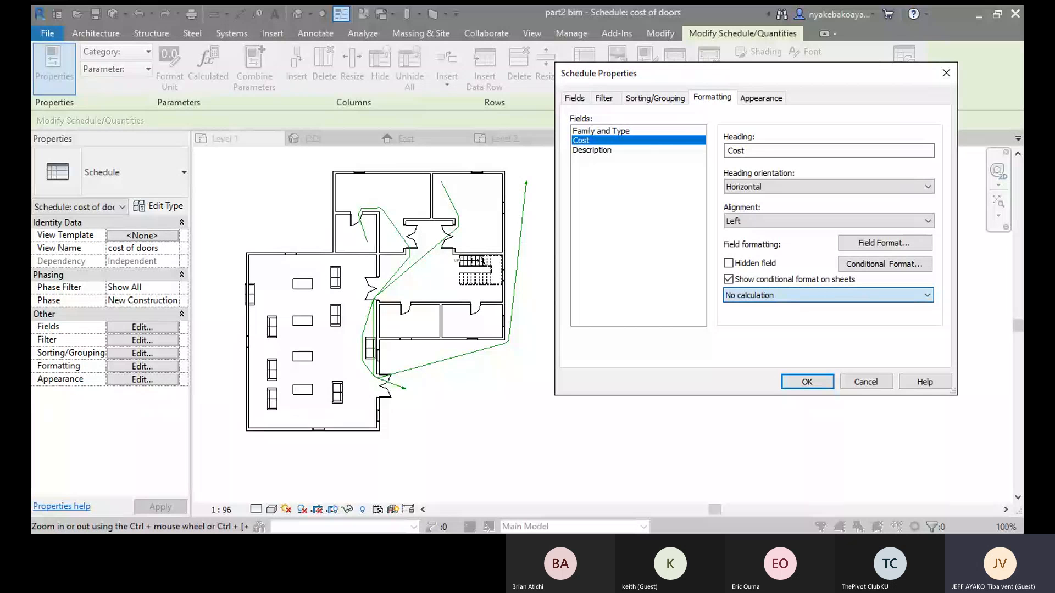
pyautogui.click(767, 319)
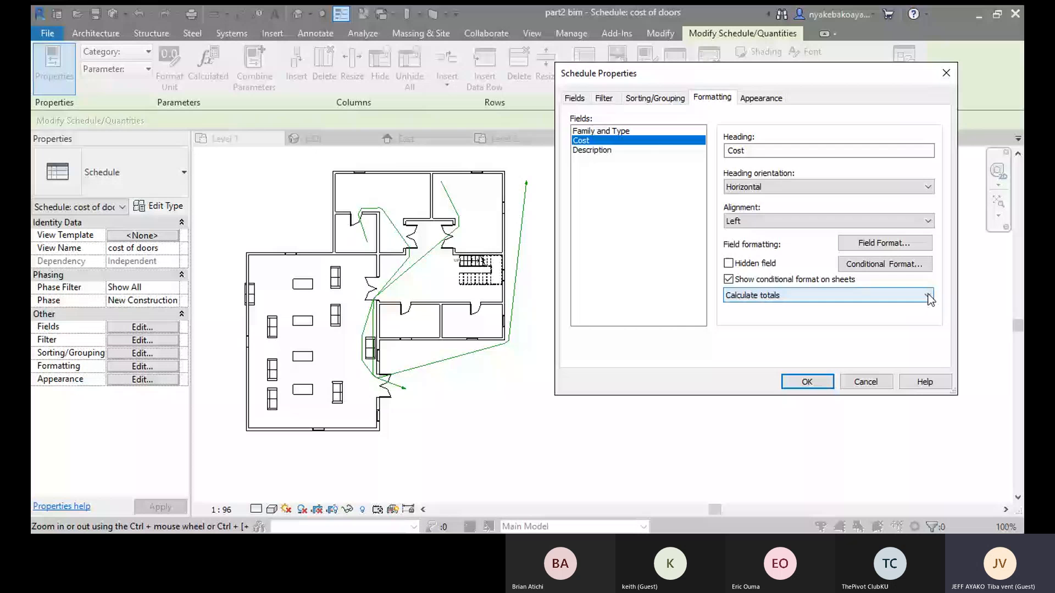
pyautogui.click(807, 382)
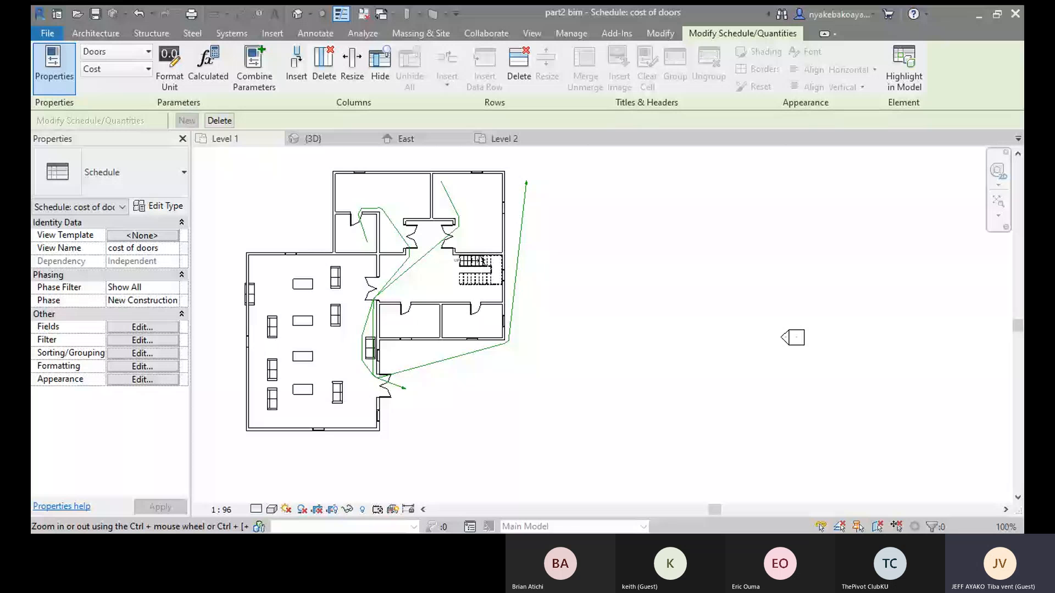
# - Delete the Single-Flush 32" x 84" door of the small room below the stairs in the Level 1 floor plan
pyautogui.click(474, 317)
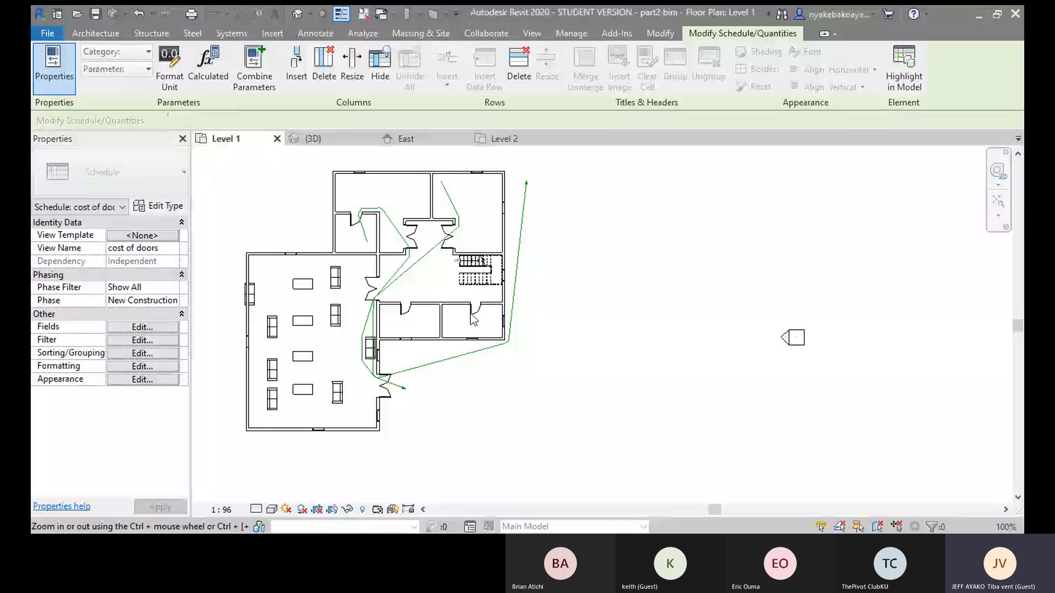
pyautogui.click(474, 314)
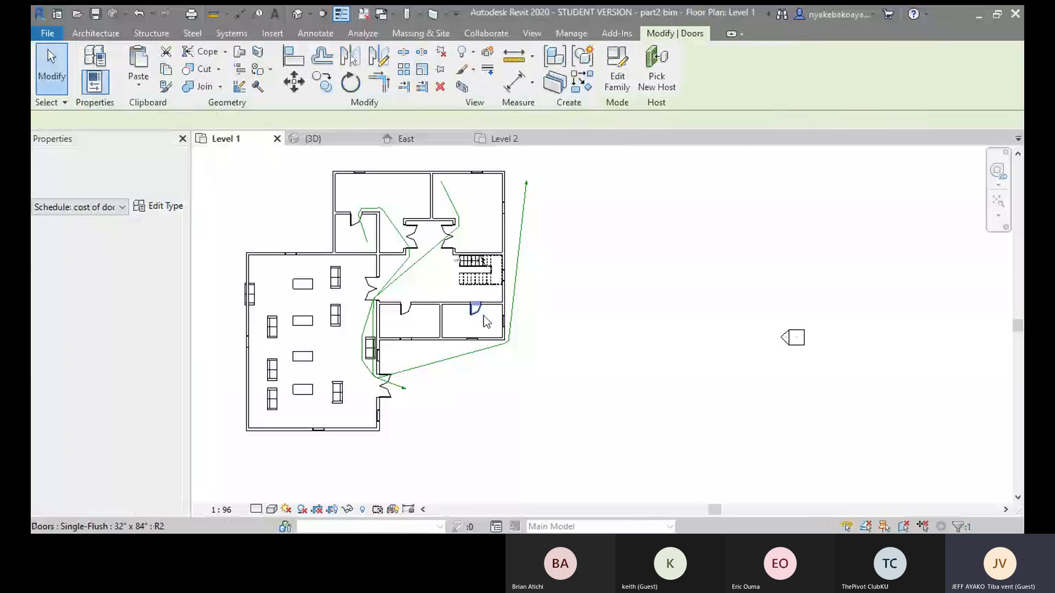
pyautogui.click(482, 447)
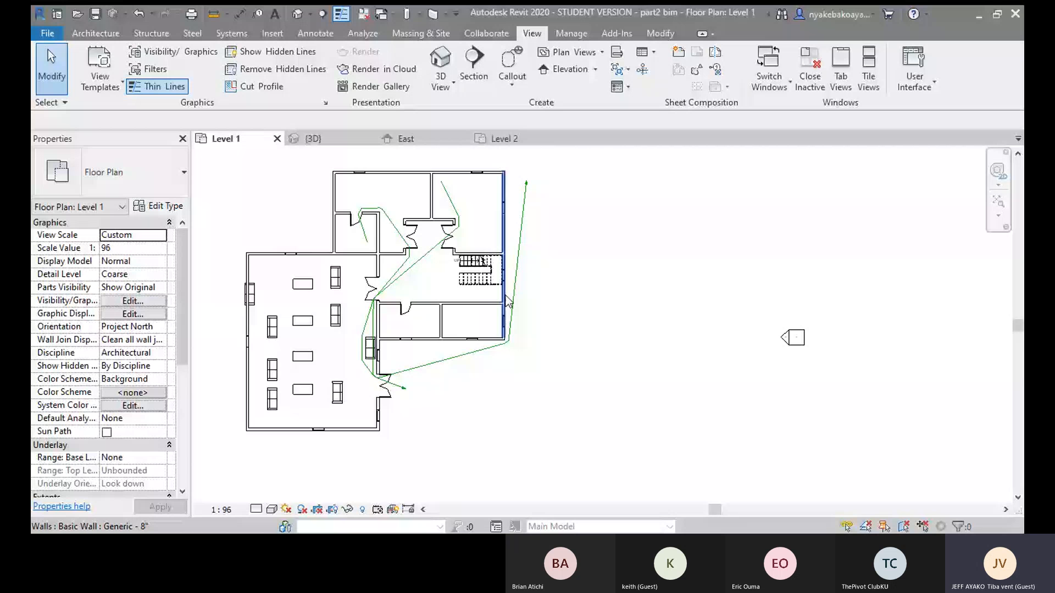
# - Check the door list and grand total in the cost of doors schedule and return to the Level 1 floor plan
pyautogui.moveTo(509, 302); pyautogui.dragTo(491, 303, button='middle')
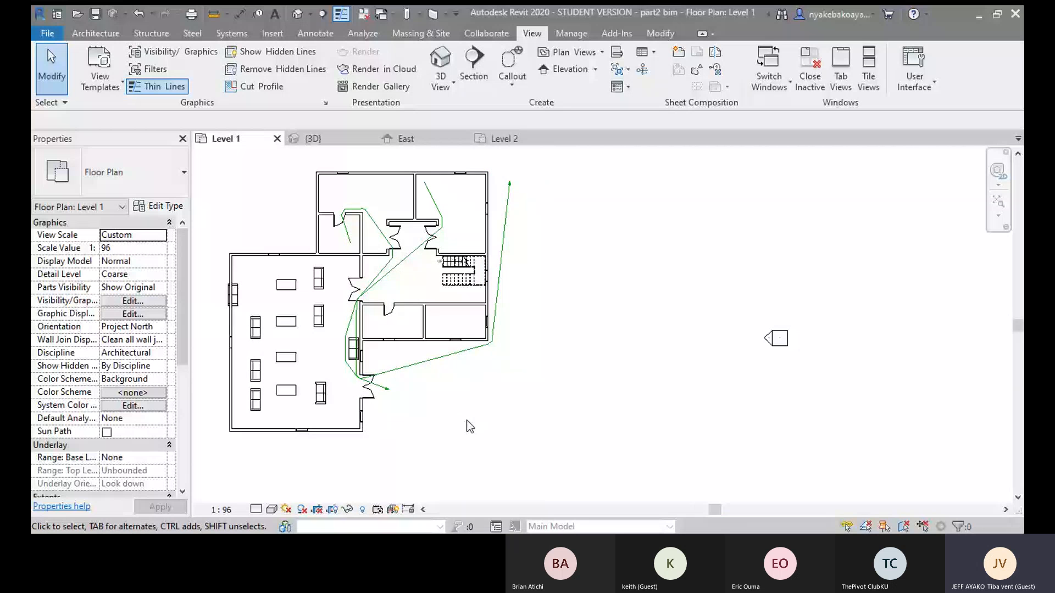
pyautogui.moveTo(467, 422); pyautogui.dragTo(476, 427, button='middle')
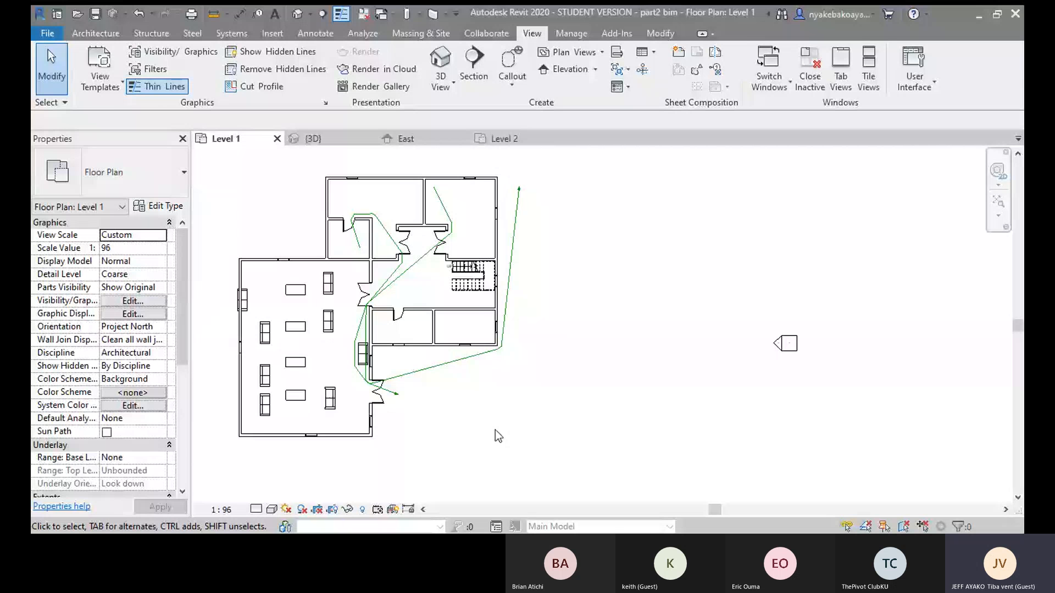
pyautogui.moveTo(484, 434); pyautogui.dragTo(480, 414, button='middle')
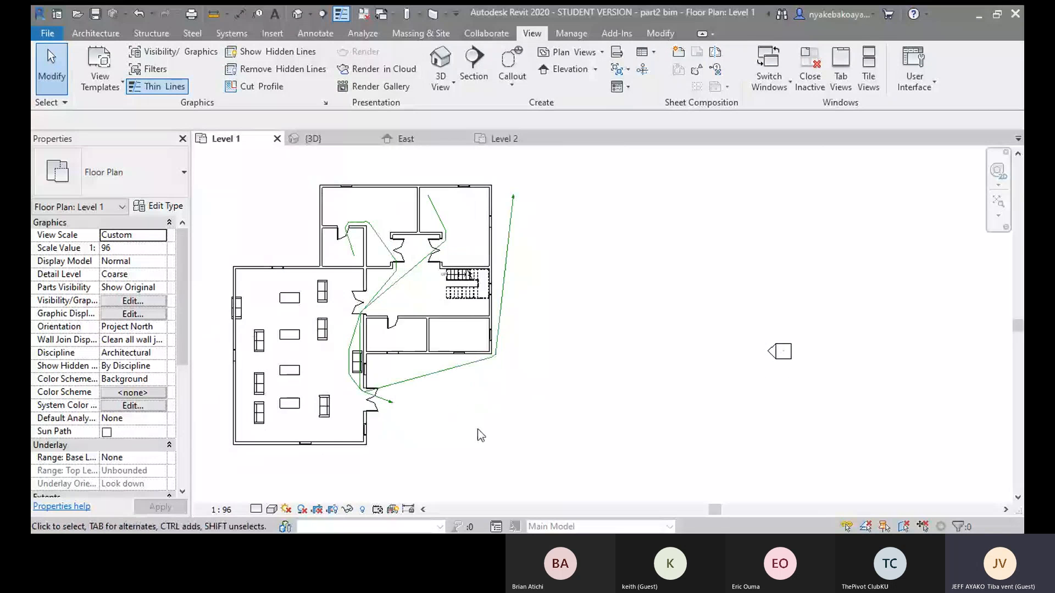
pyautogui.moveTo(489, 440); pyautogui.dragTo(487, 431, button='middle')
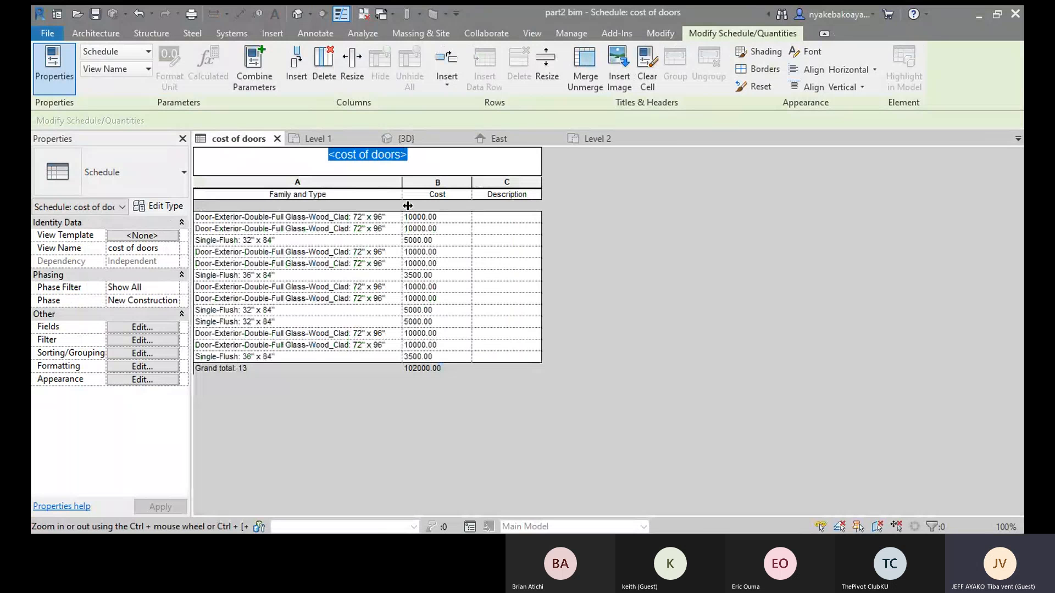
pyautogui.click(314, 139)
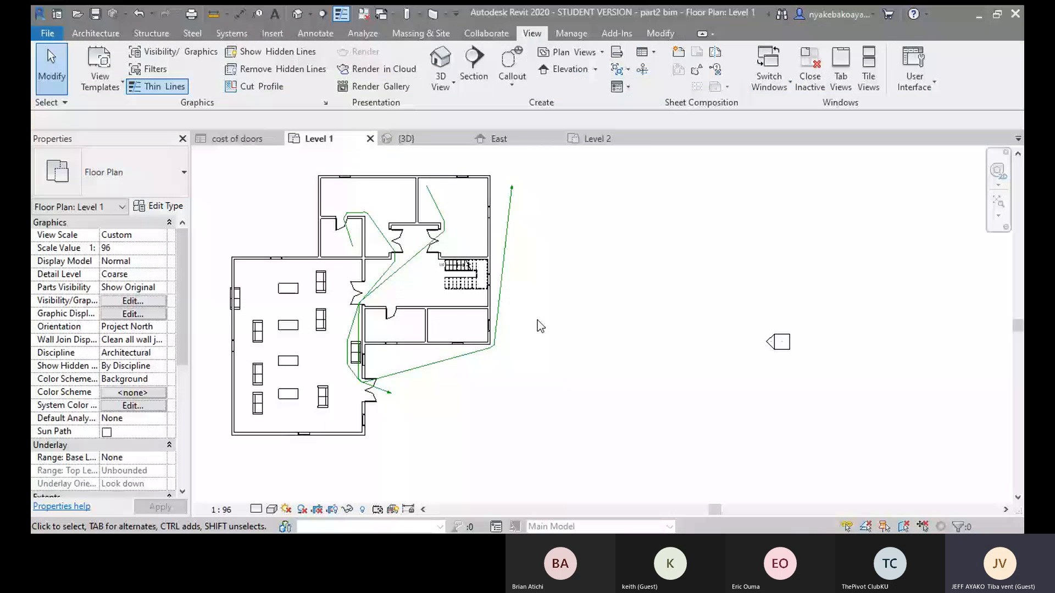
pyautogui.moveTo(538, 321); pyautogui.dragTo(609, 294, button='middle')
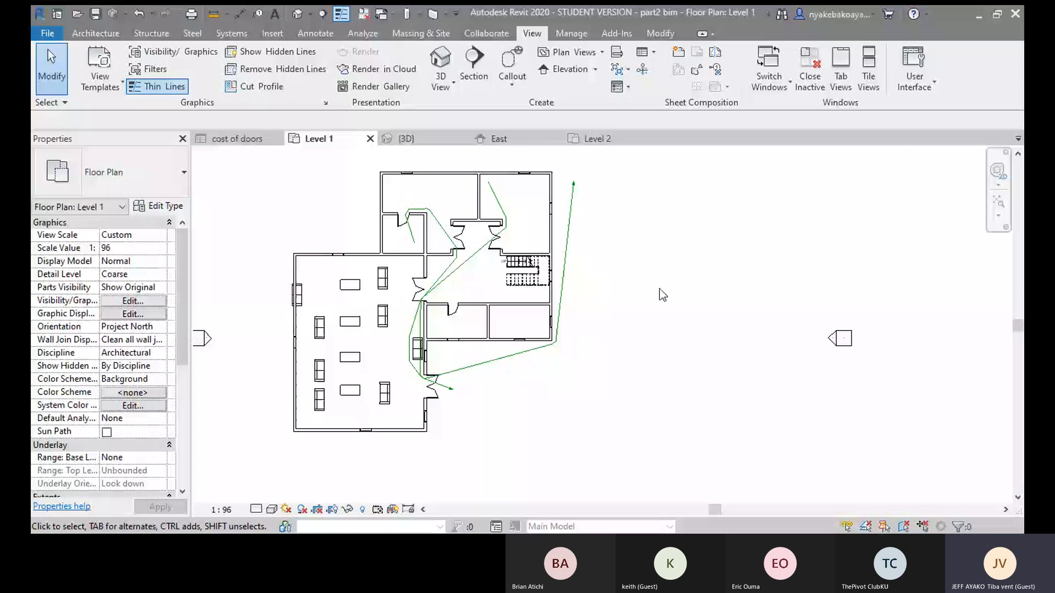
pyautogui.moveTo(660, 289); pyautogui.dragTo(647, 308, button='middle')
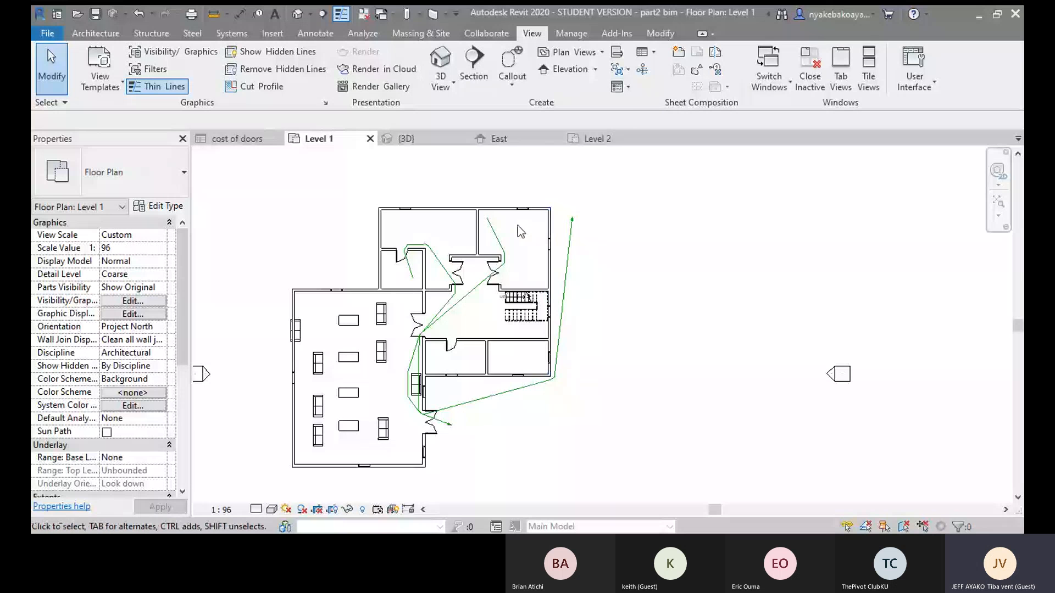
pyautogui.moveTo(577, 236); pyautogui.dragTo(686, 223, button='middle')
pyautogui.scroll(1, 687, 223)
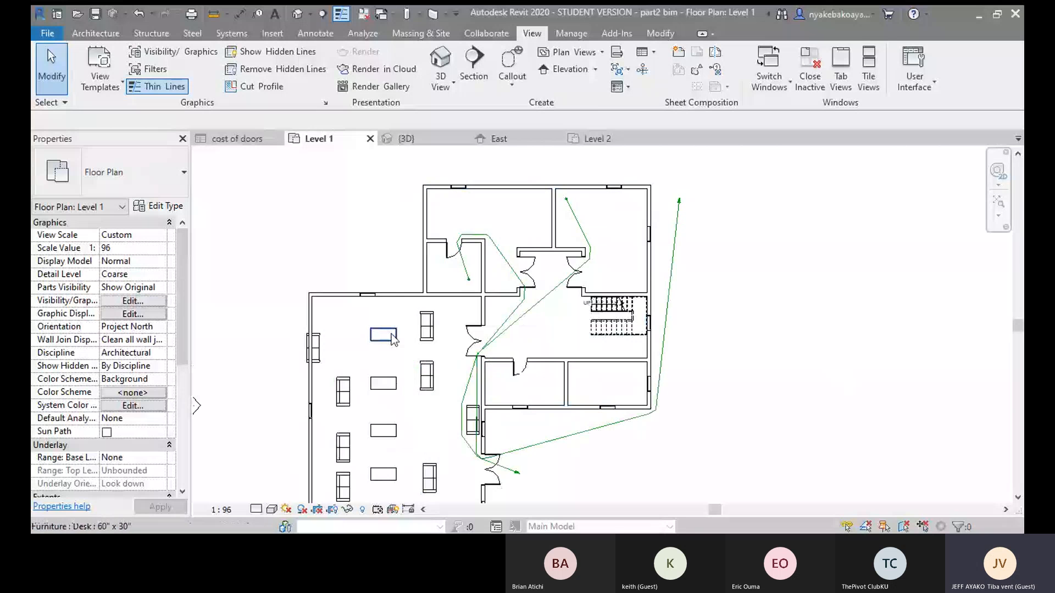
pyautogui.scroll(-1, 381, 281)
pyautogui.moveTo(381, 281); pyautogui.dragTo(379, 284, button='middle')
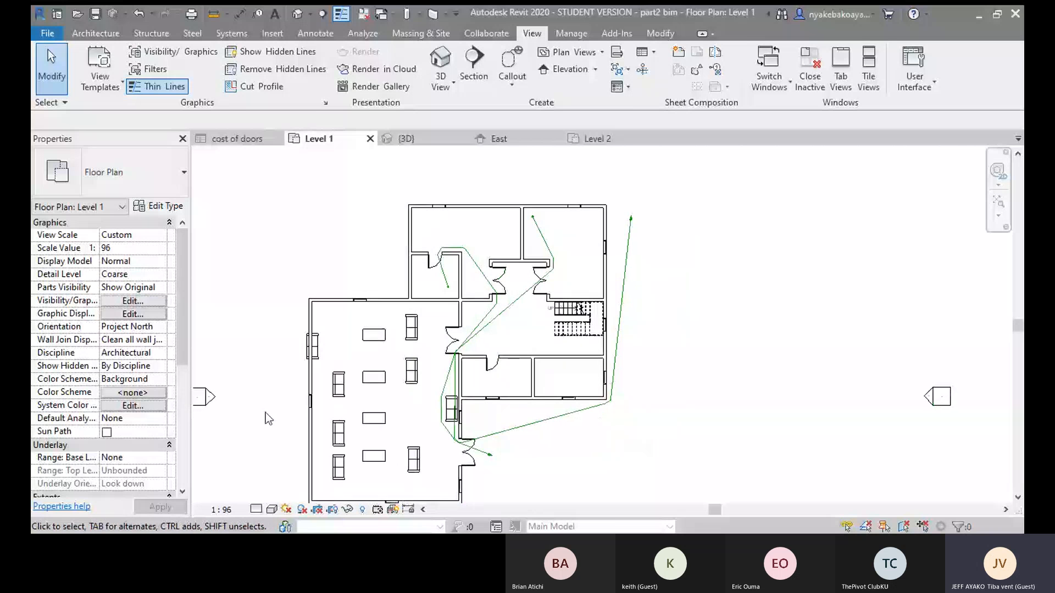
pyautogui.moveTo(335, 251); pyautogui.dragTo(331, 229, button='middle')
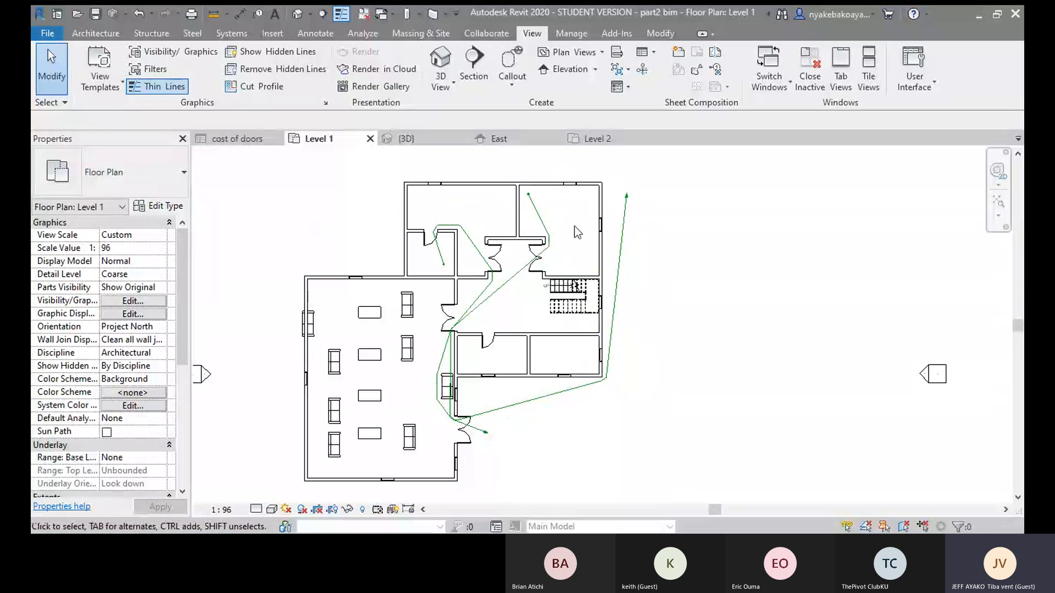
pyautogui.moveTo(715, 288); pyautogui.dragTo(696, 294, button='middle')
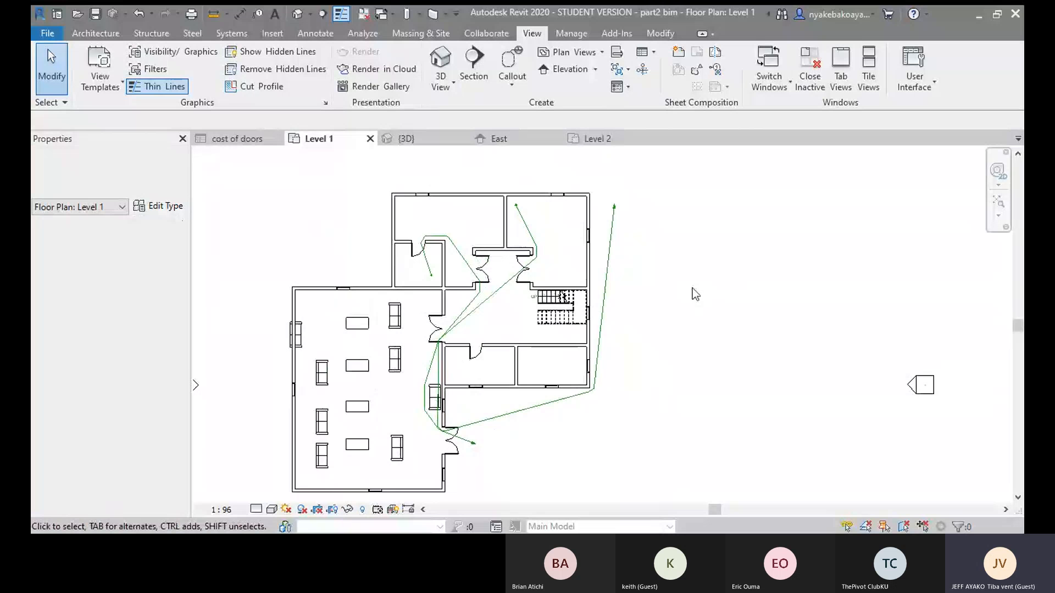
# - Move the sofa overlapping the large room's west wall inward, 1600 from the wall and in line with the sofas below it
pyautogui.moveTo(275, 266); pyautogui.dragTo(311, 260, button='middle')
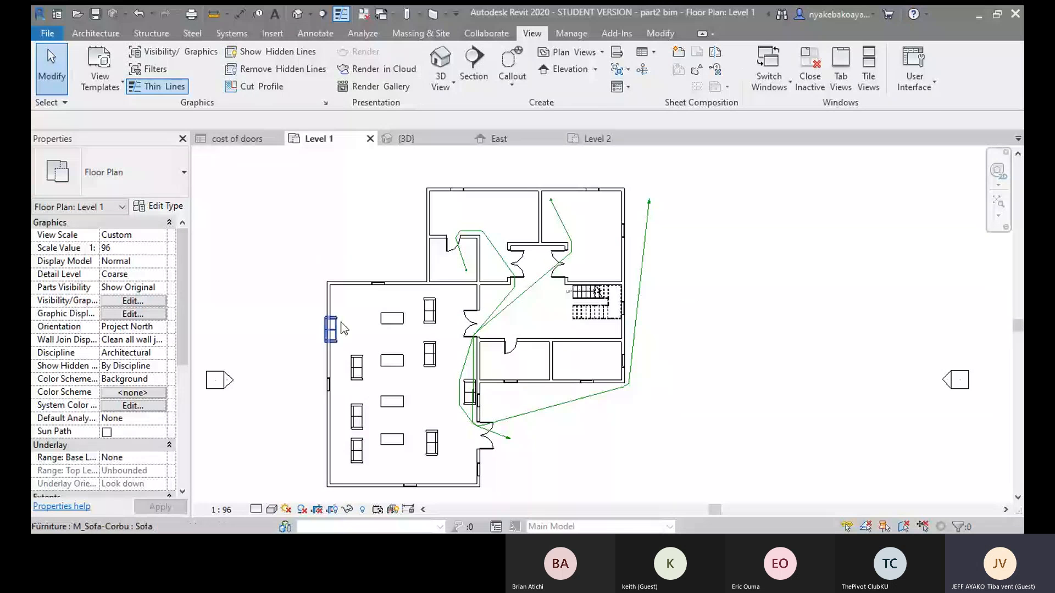
pyautogui.moveTo(344, 328); pyautogui.dragTo(352, 329)
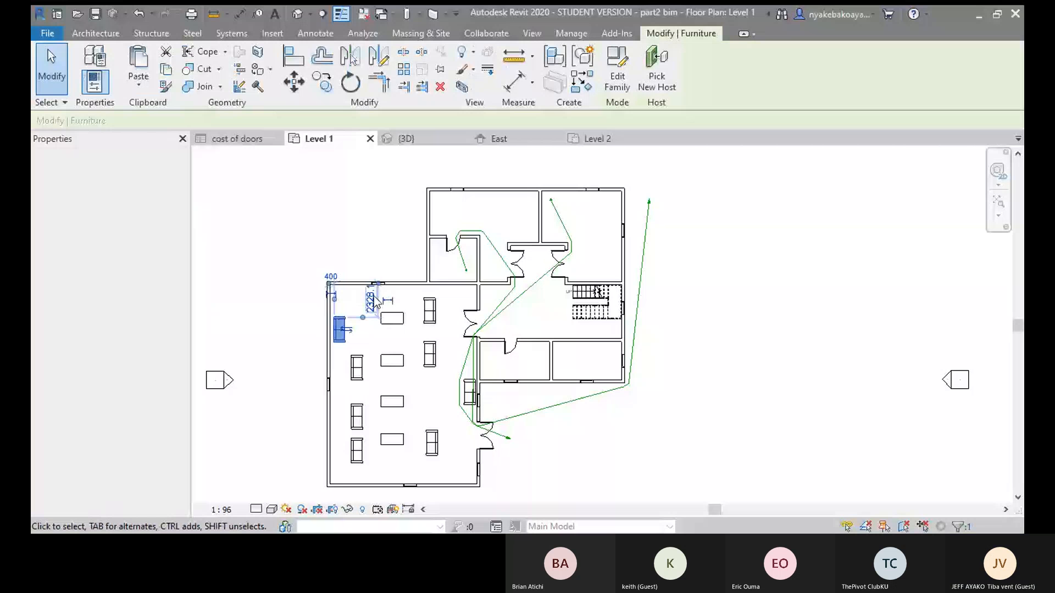
pyautogui.press('Right')
pyautogui.press('Right')
pyautogui.press('Right')
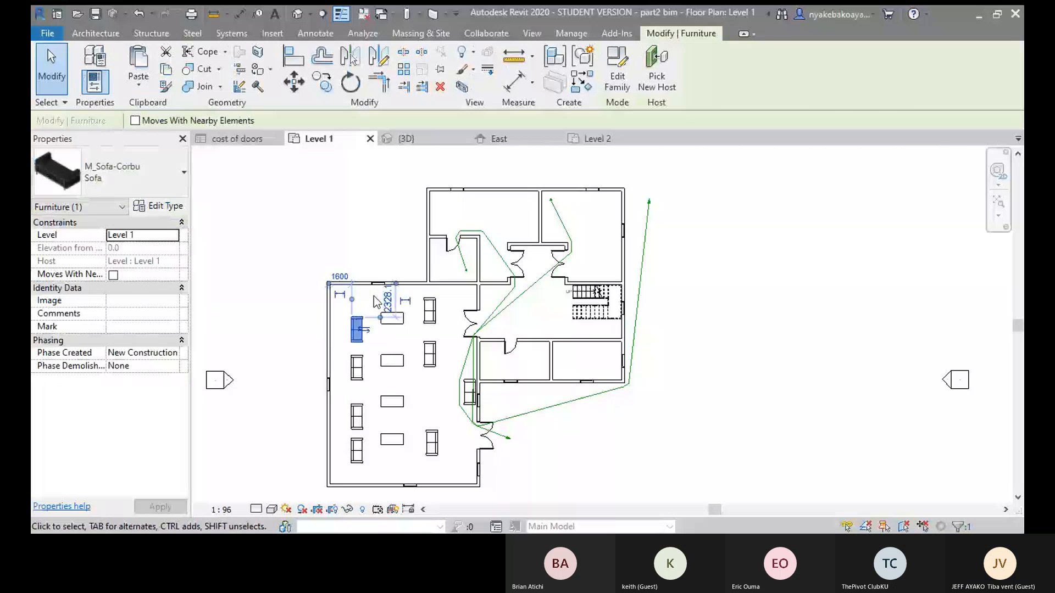
pyautogui.click(392, 219)
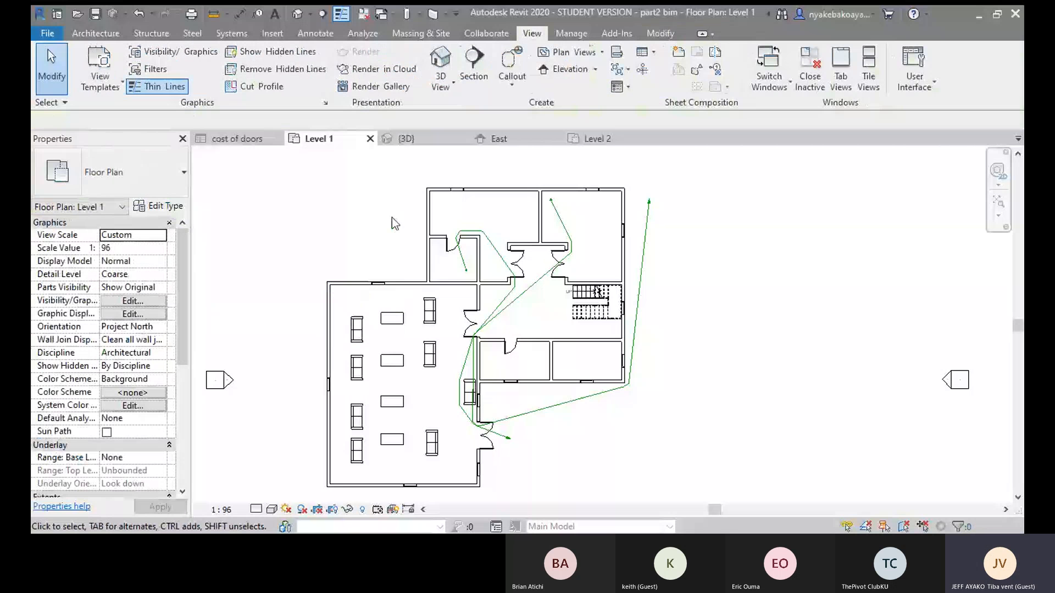
# - Create a new schedule of building components for the Walls category in the New Construction phase
pyautogui.scroll(-1, 392, 218)
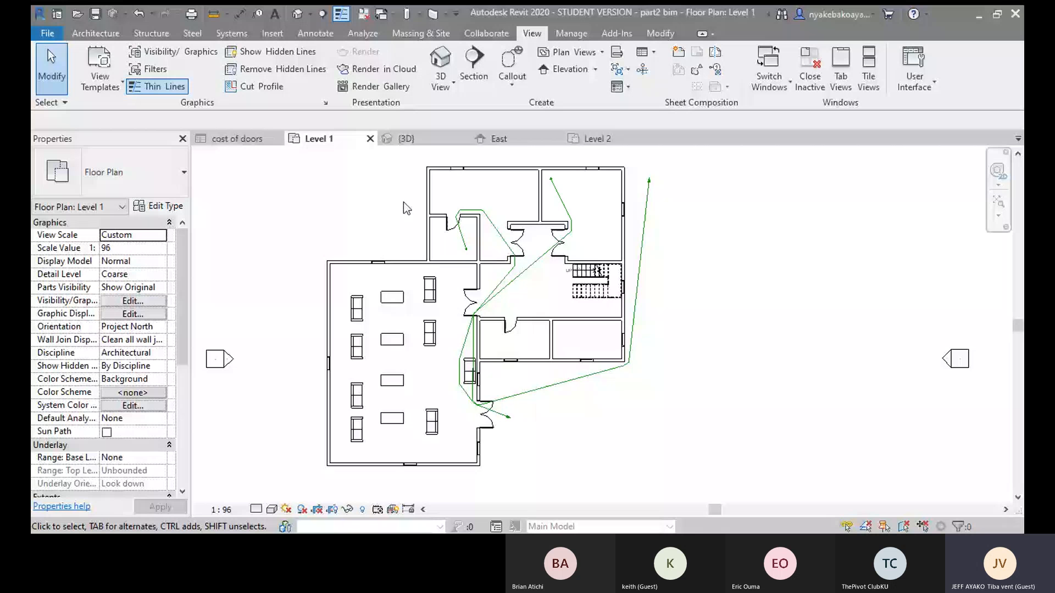
pyautogui.scroll(1, 404, 203)
pyautogui.scroll(1, 364, 219)
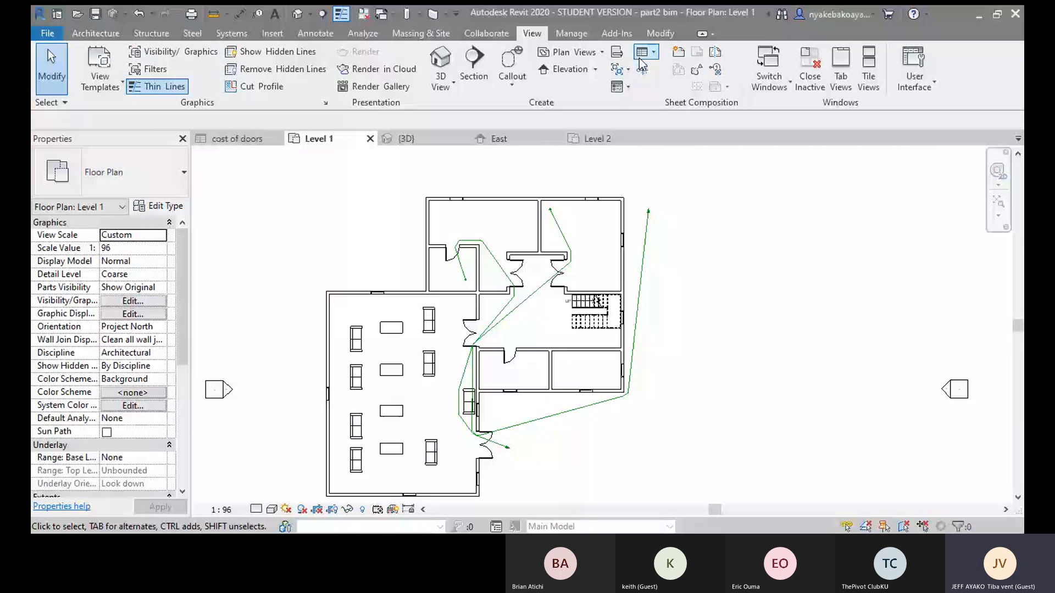
pyautogui.click(639, 58)
pyautogui.click(655, 71)
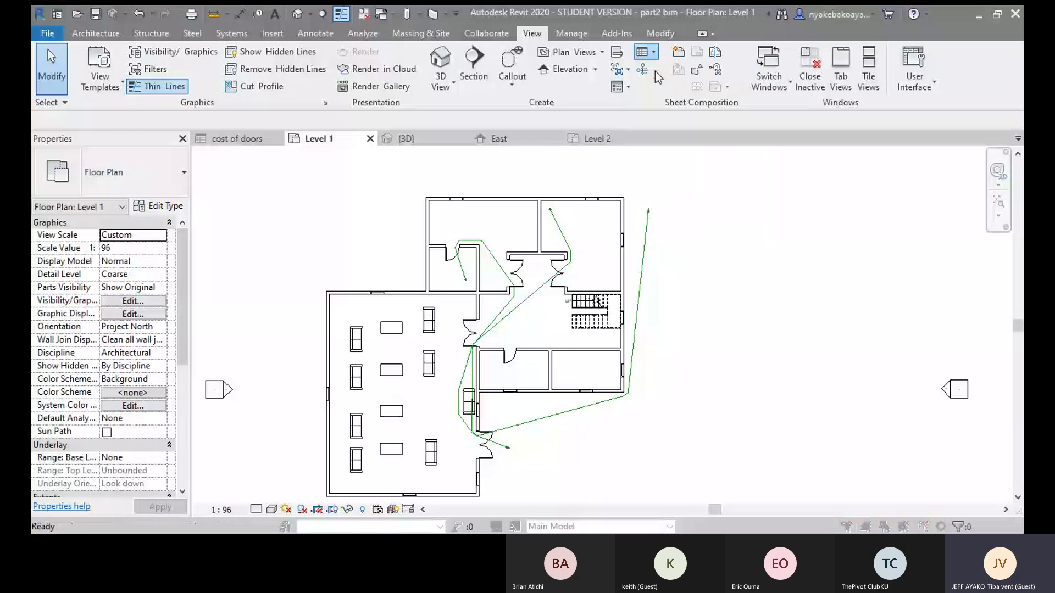
pyautogui.scroll(-6, 687, 286)
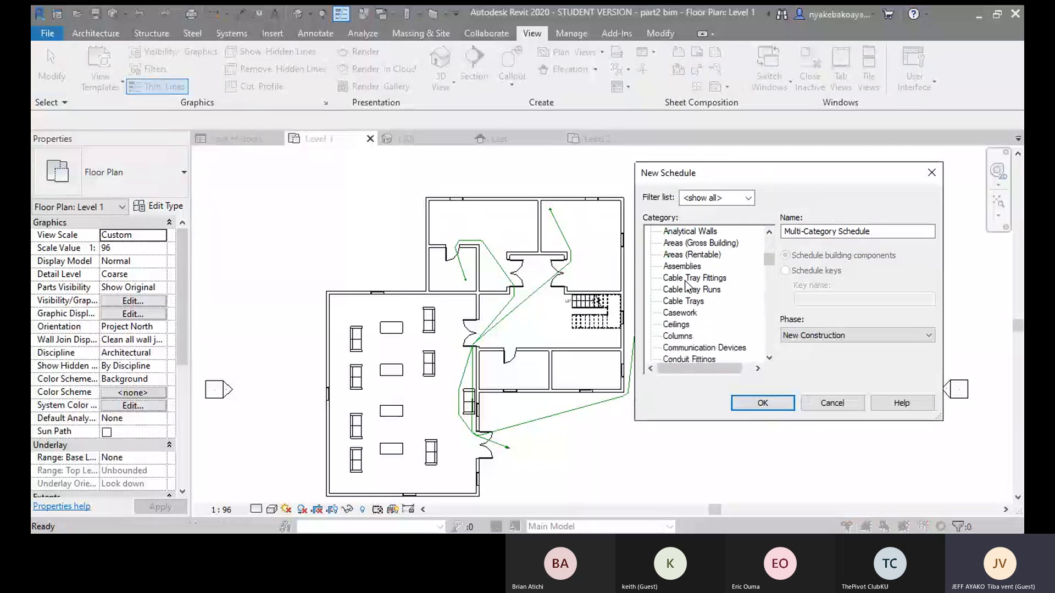
pyautogui.scroll(-8, 692, 288)
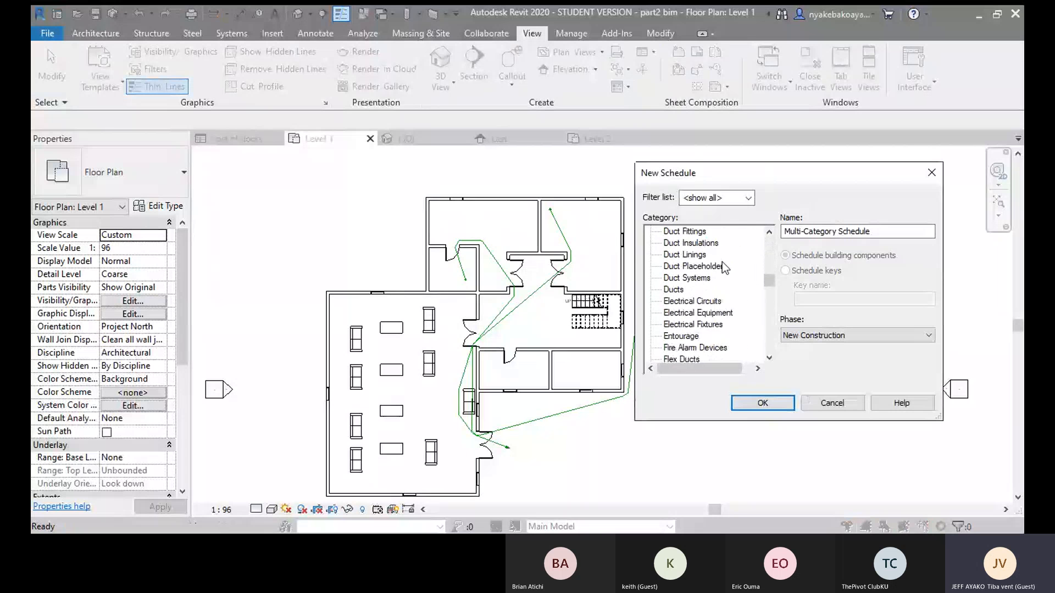
pyautogui.scroll(-5, 710, 303)
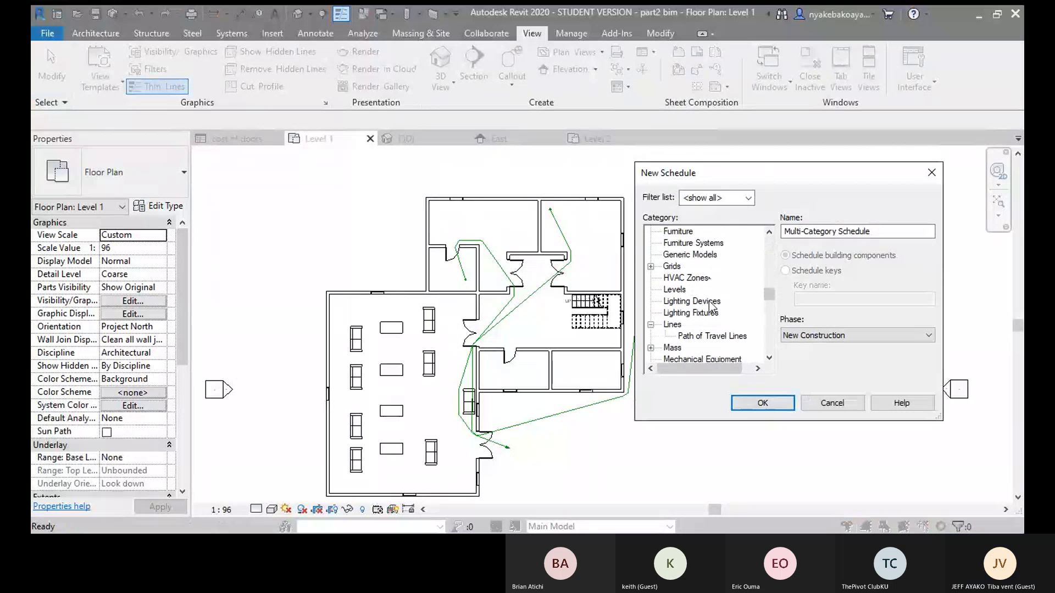
pyautogui.scroll(3, 709, 302)
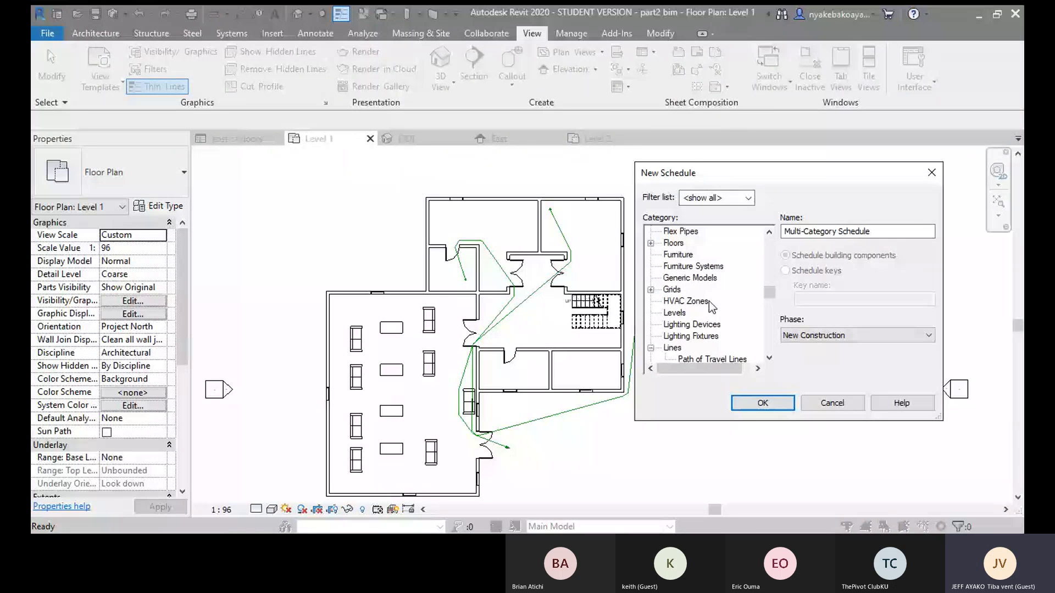
pyautogui.scroll(-5, 712, 307)
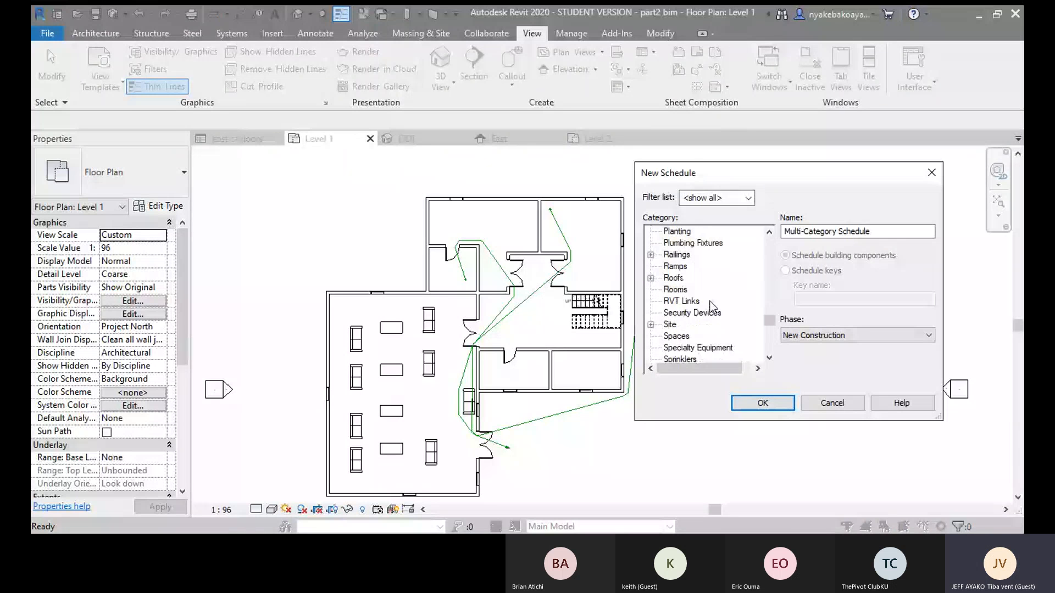
pyautogui.scroll(-6, 712, 307)
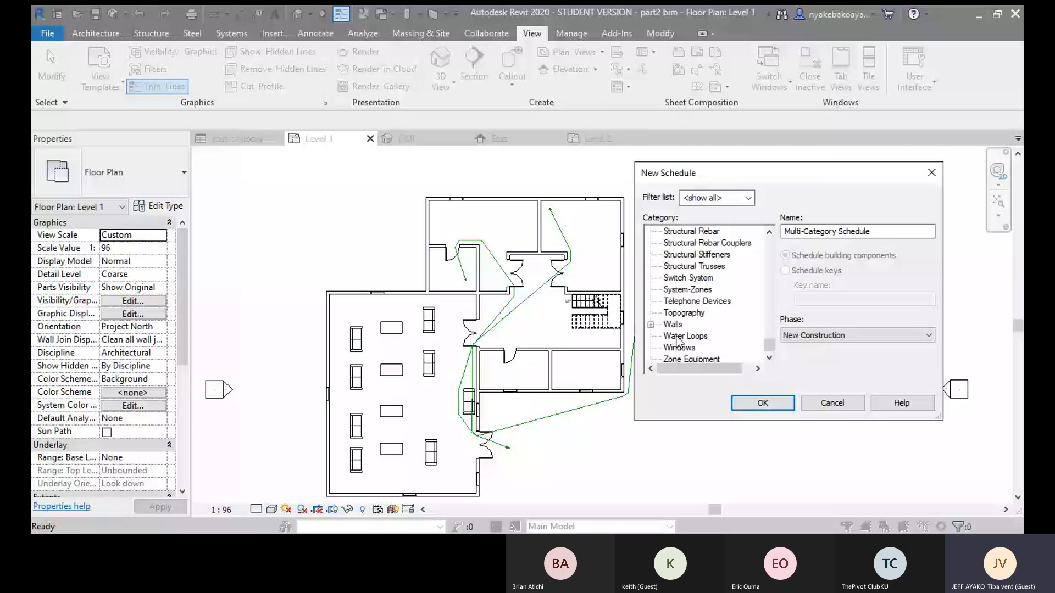
pyautogui.click(673, 325)
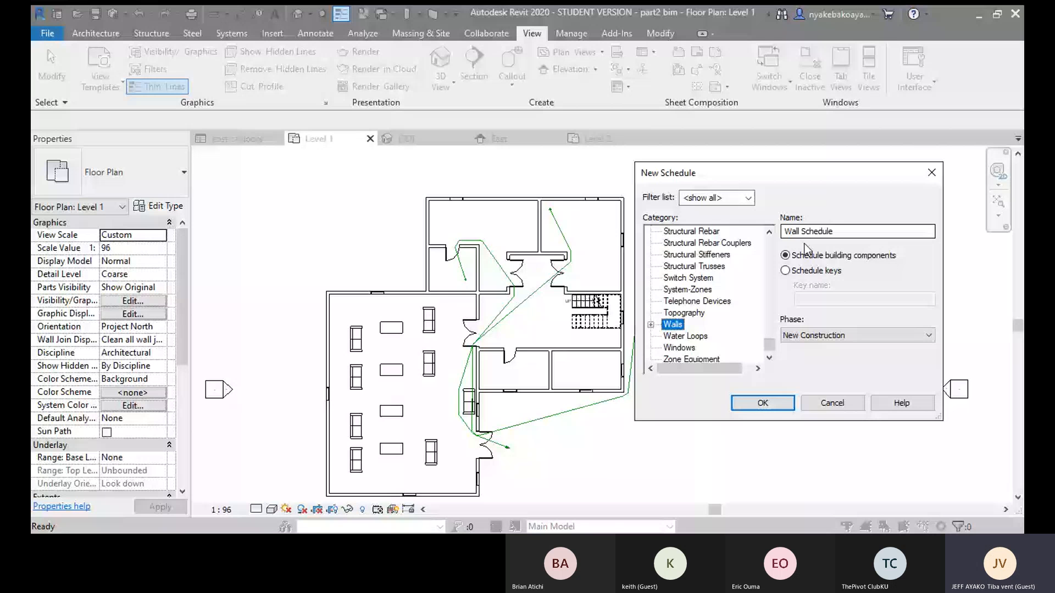
pyautogui.click(762, 410)
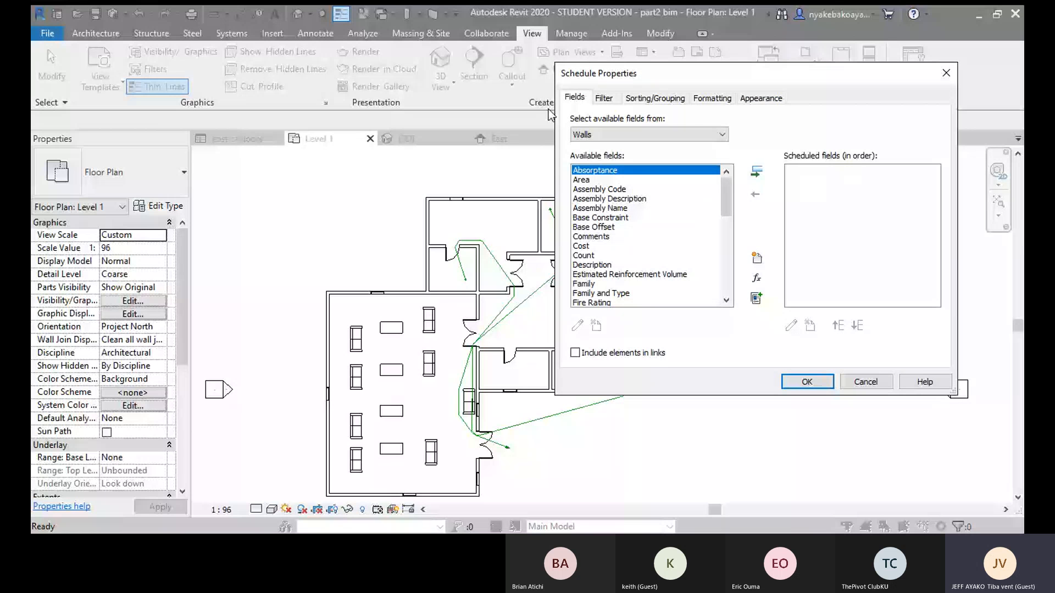
# - Add the Area field and the Family and Type field to the wall schedule's scheduled fields
pyautogui.scroll(-1, 623, 256)
pyautogui.scroll(-1, 624, 257)
pyautogui.scroll(3, 624, 256)
pyautogui.click(582, 181)
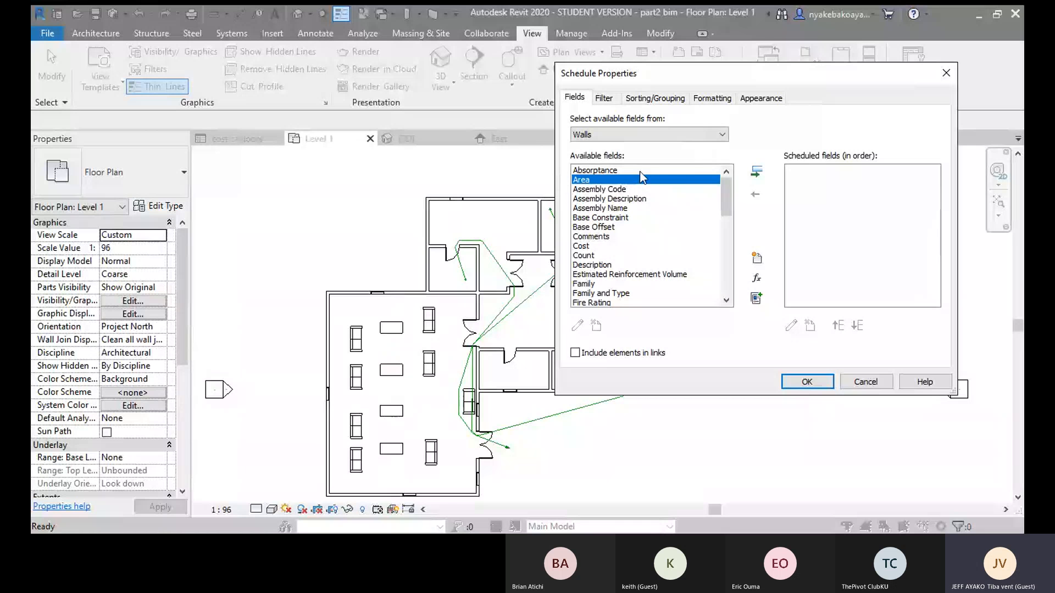
pyautogui.click(757, 174)
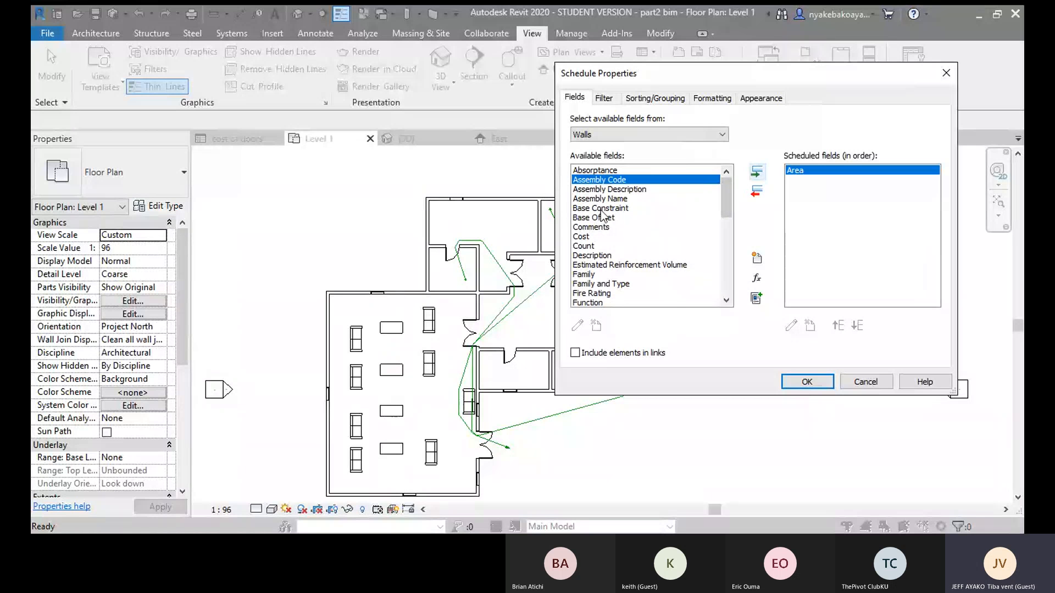
pyautogui.scroll(-2, 603, 222)
pyautogui.scroll(2, 603, 221)
pyautogui.scroll(-2, 585, 247)
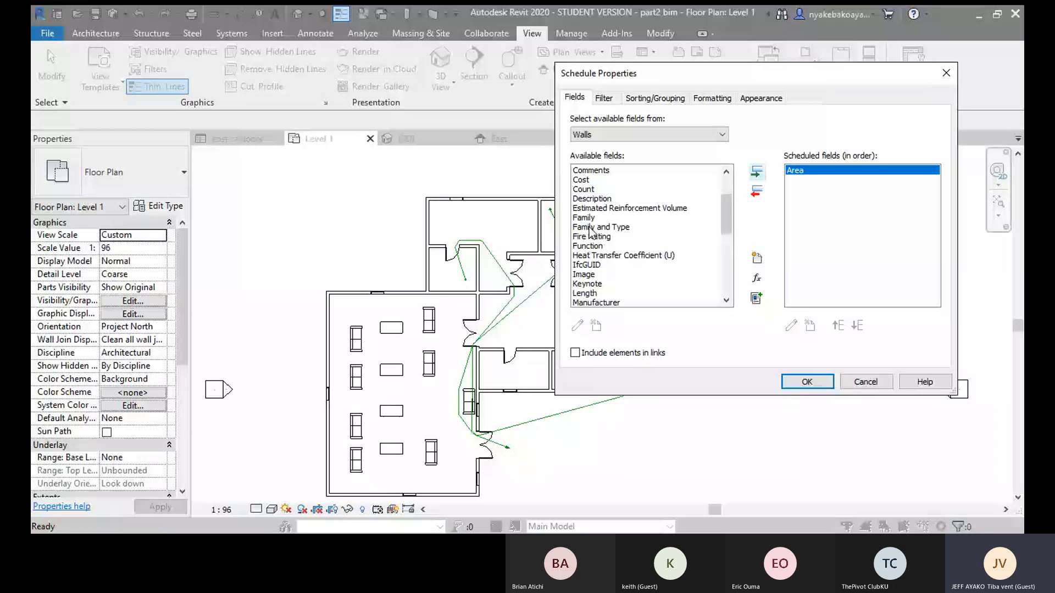
pyautogui.click(592, 227)
pyautogui.click(758, 172)
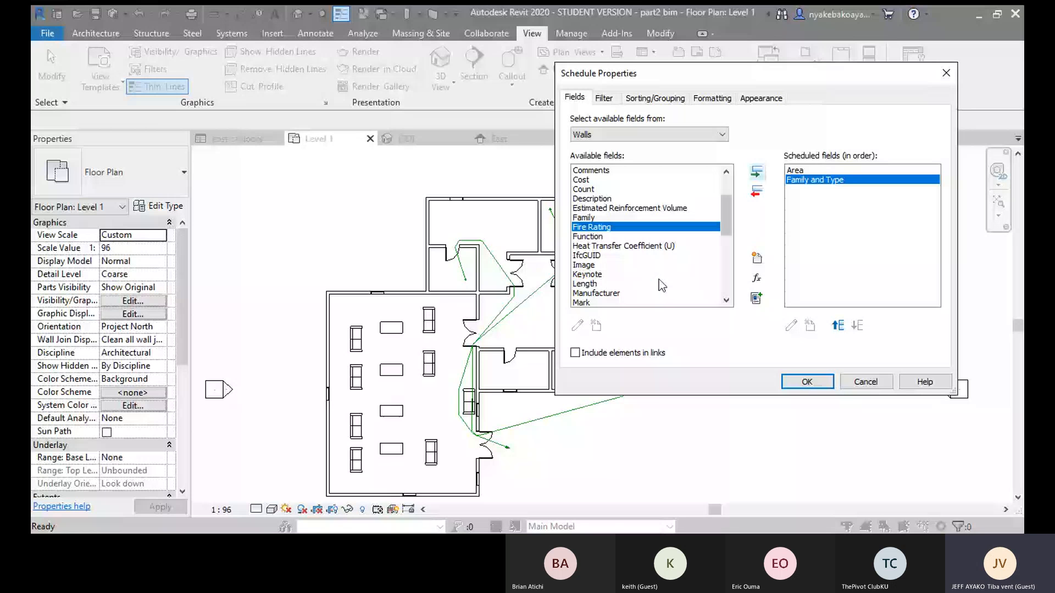
# - Add the Cost field to the wall schedule and move Family and Type up to the first position
pyautogui.scroll(-8, 658, 279)
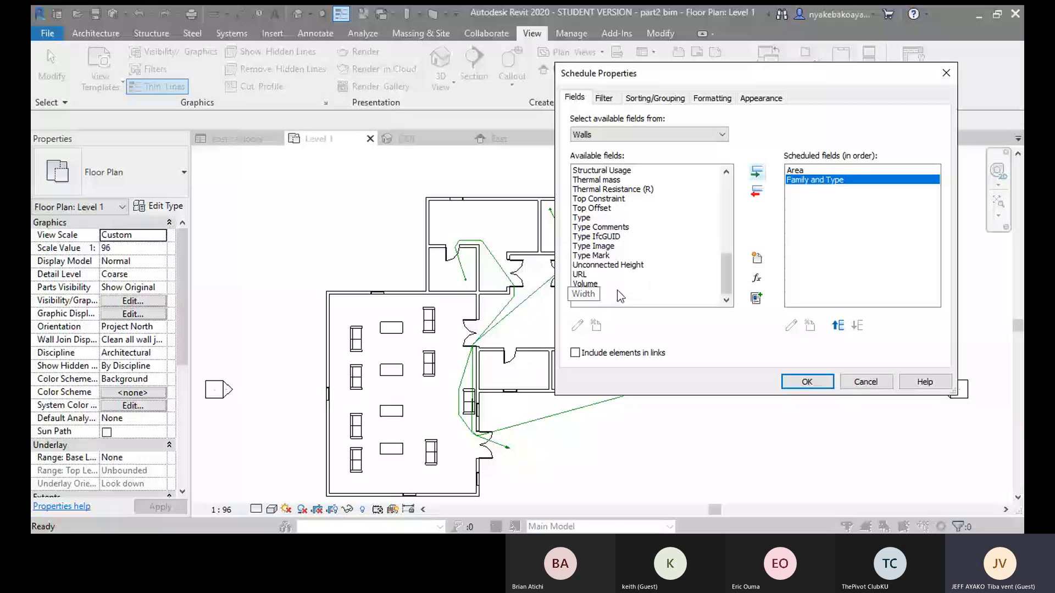
pyautogui.scroll(1, 620, 297)
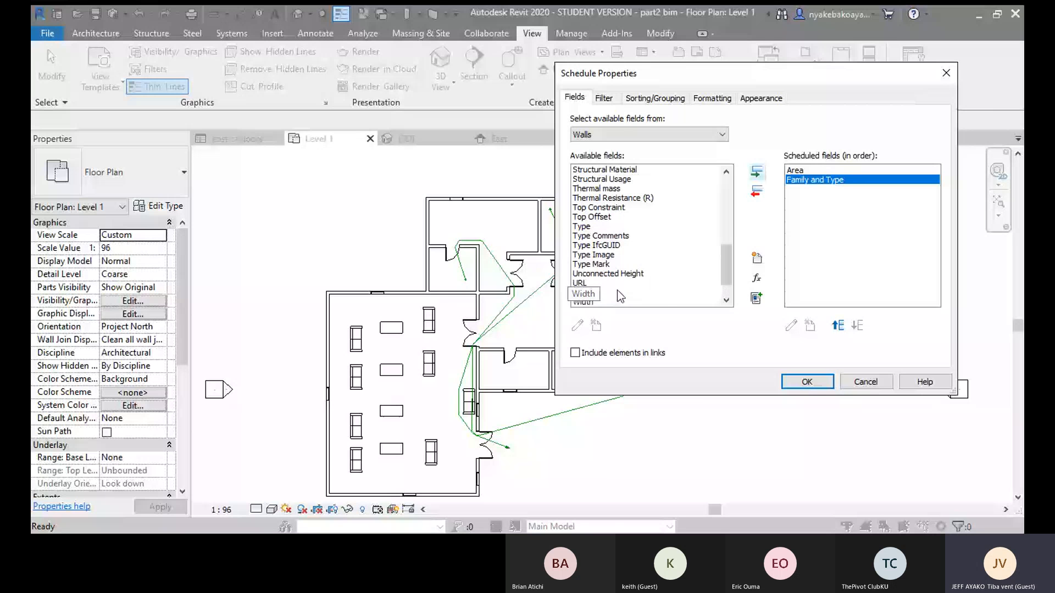
pyautogui.scroll(10, 620, 296)
pyautogui.click(591, 284)
pyautogui.click(584, 237)
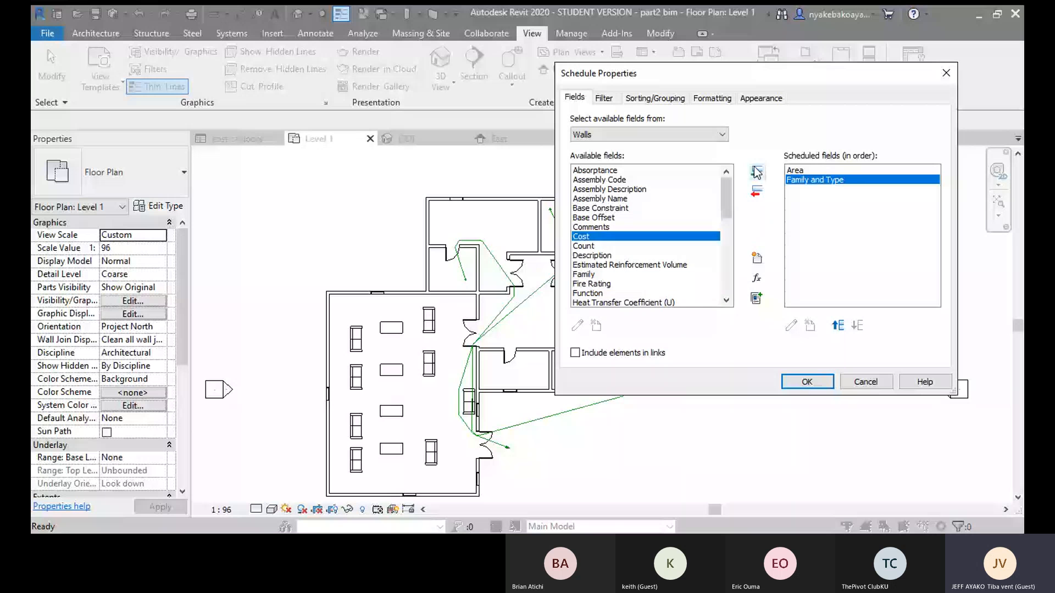
pyautogui.click(757, 173)
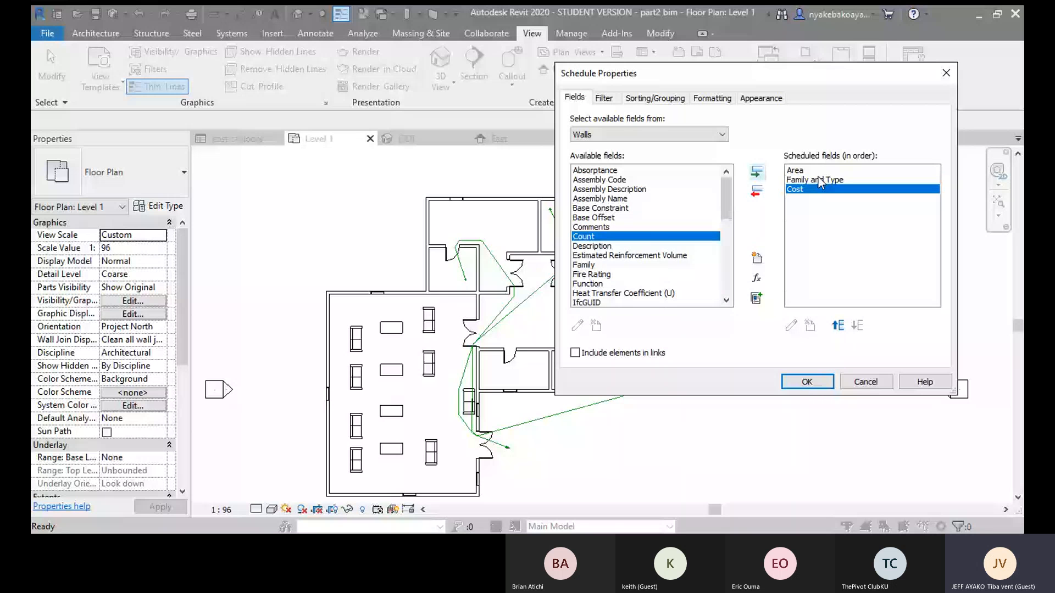
pyautogui.click(820, 180)
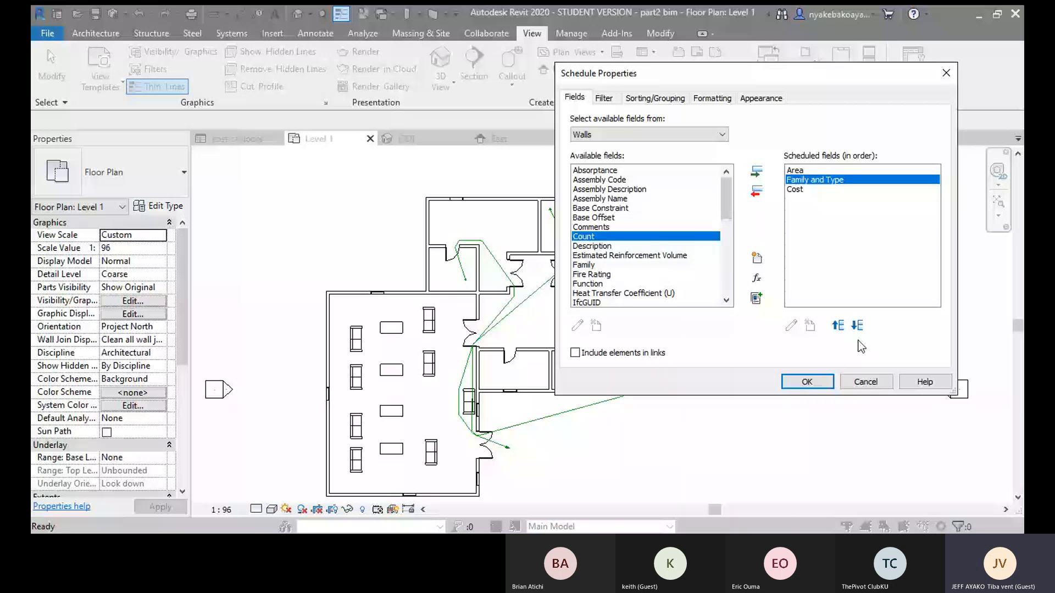
pyautogui.click(838, 325)
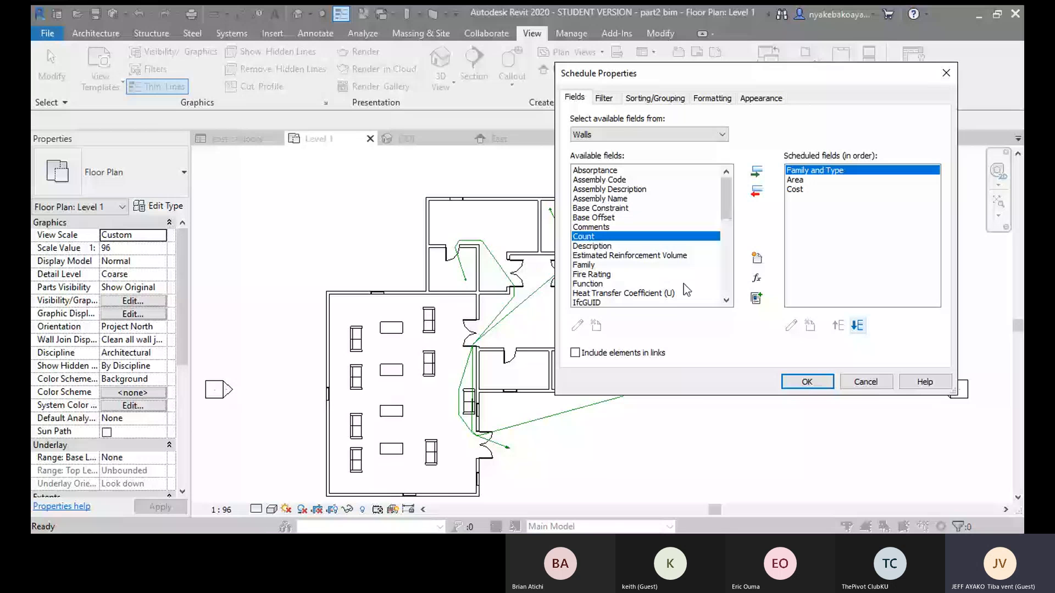
# - Start a calculated value named "total walls cost" for the wall schedule, with Currency as its type
pyautogui.click(757, 279)
pyautogui.write('total ')
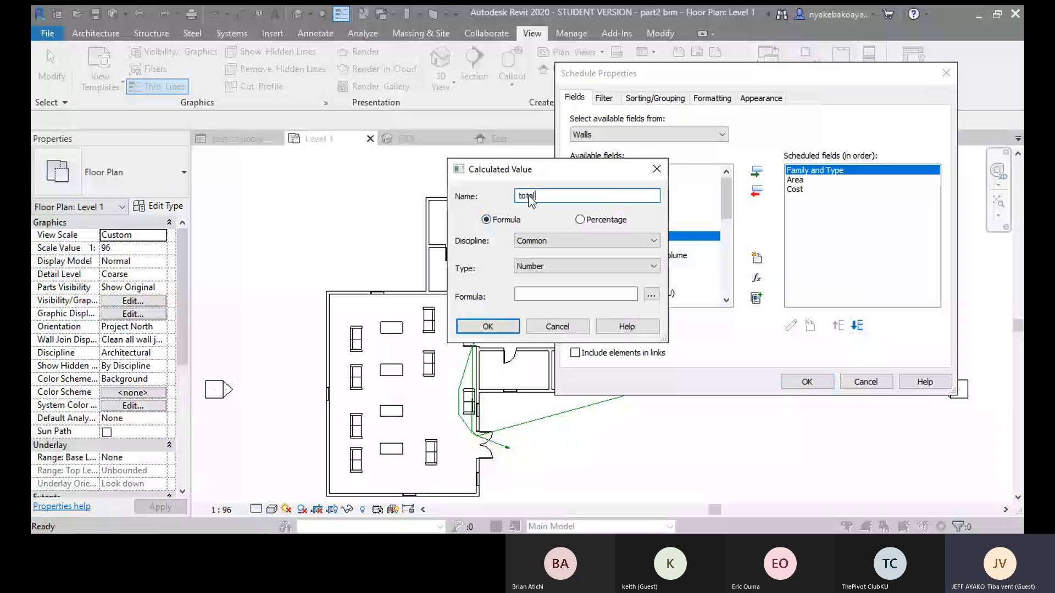
pyautogui.write('wall')
pyautogui.write('s cost')
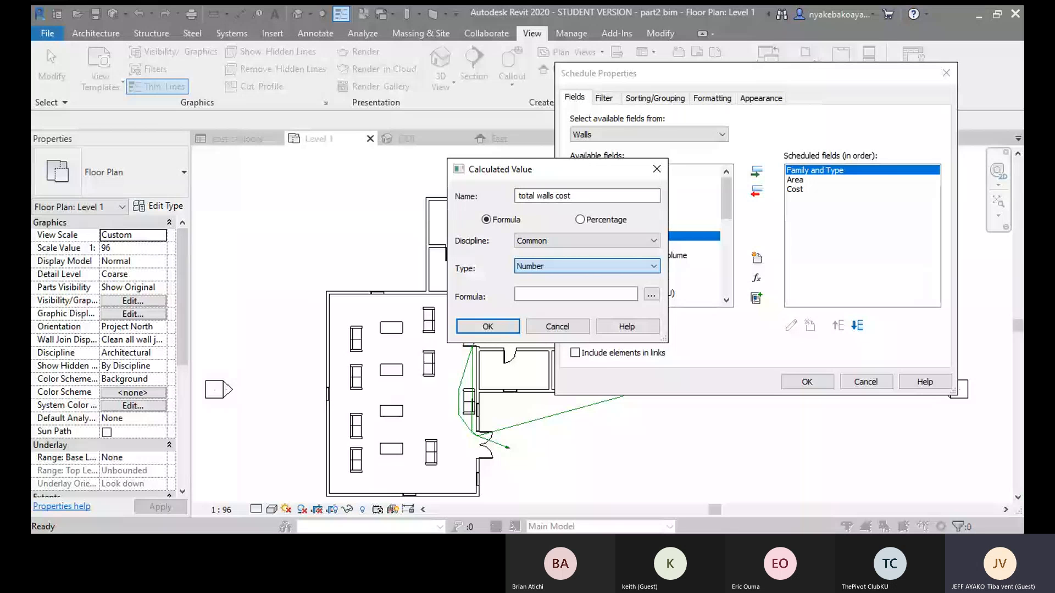
pyautogui.click(533, 362)
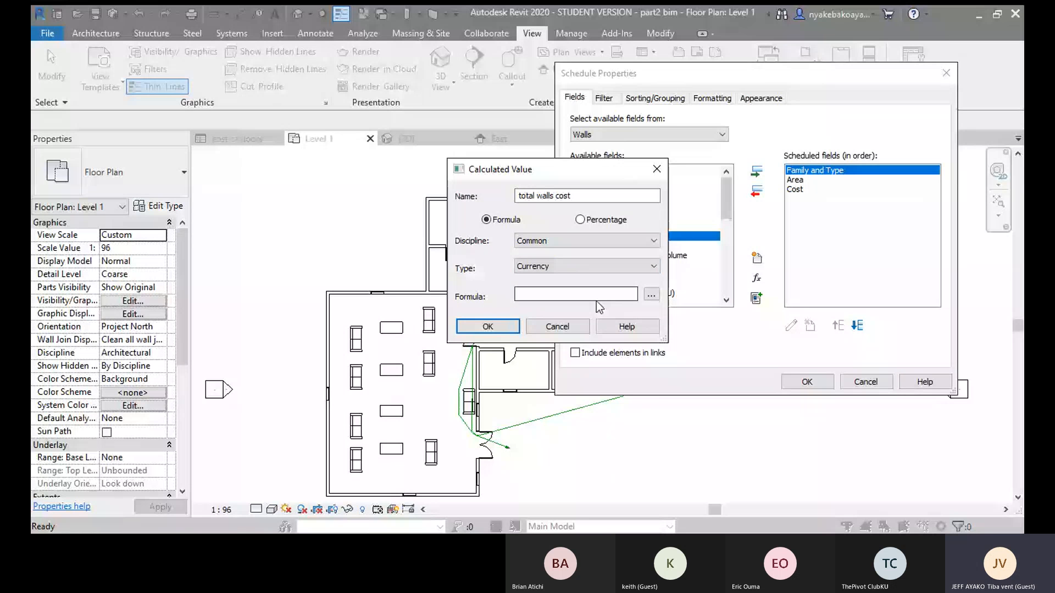
# - Set the calculated value's formula to Area*Cost/1m^2 and add it to the scheduled fields
pyautogui.click(652, 300)
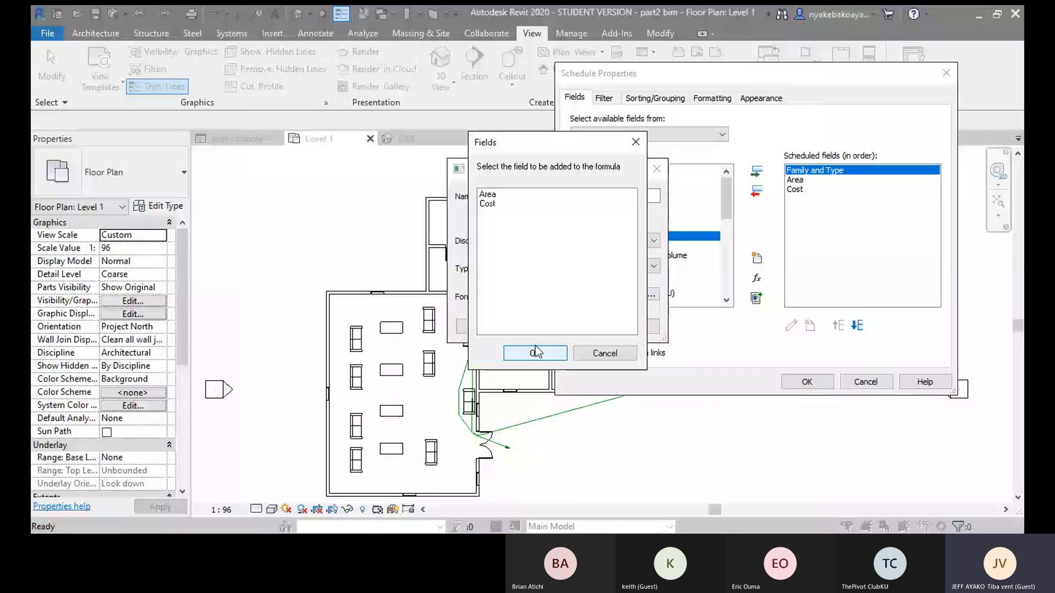
pyautogui.doubleClick(488, 196)
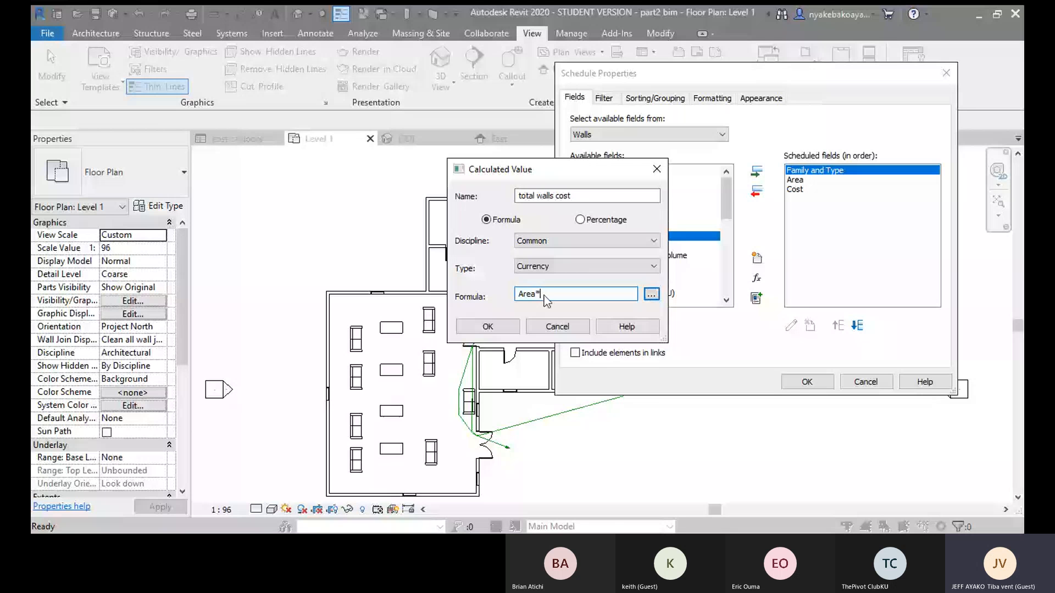
pyautogui.press('Return')
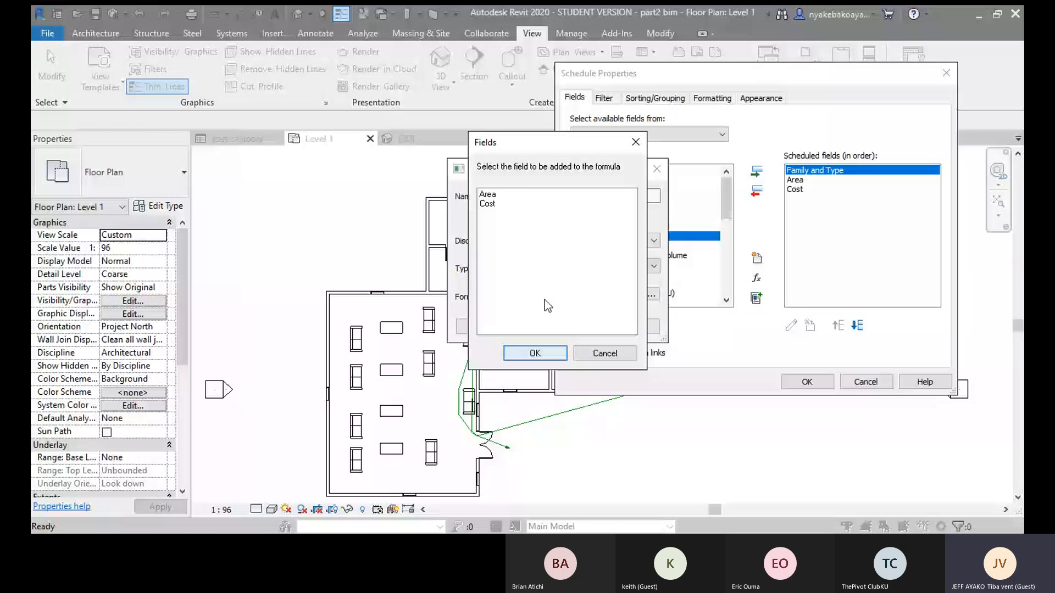
pyautogui.click(488, 203)
pyautogui.click(535, 353)
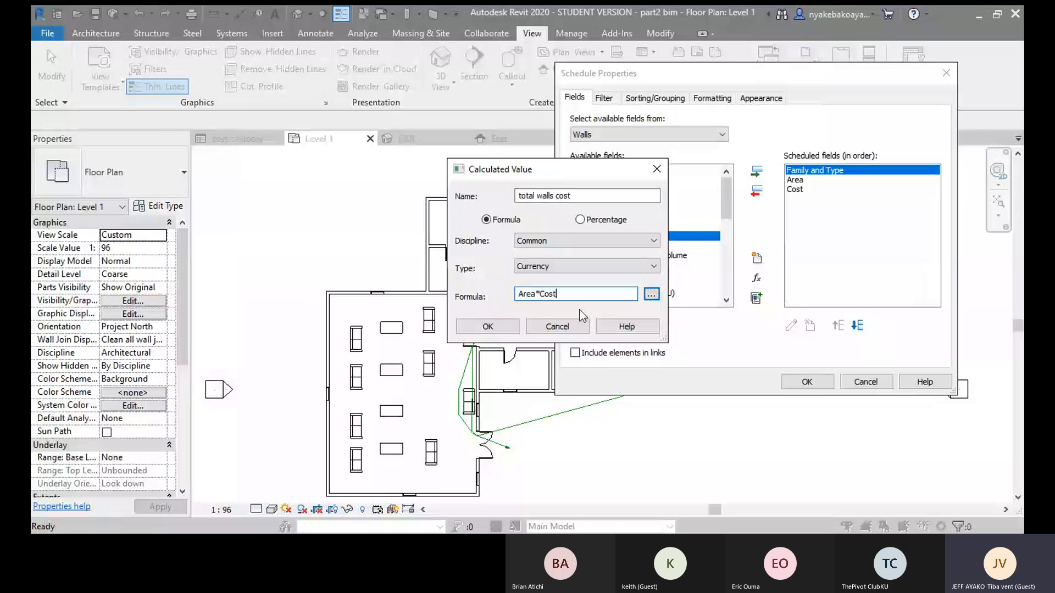
pyautogui.write('?')
pyautogui.press('BackSpace')
pyautogui.write('/1m')
pyautogui.write('^2')
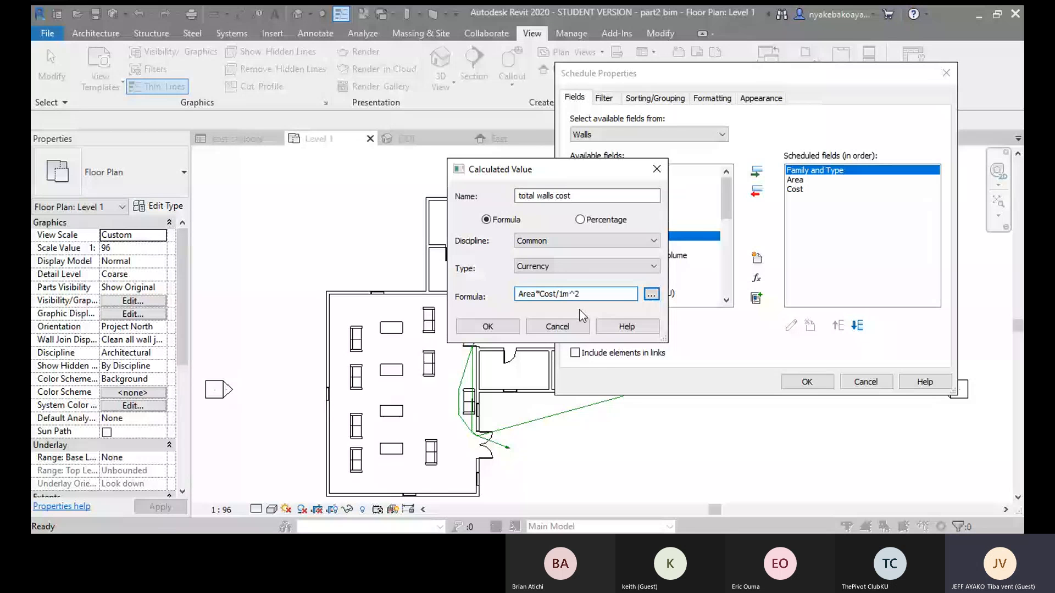
pyautogui.click(488, 327)
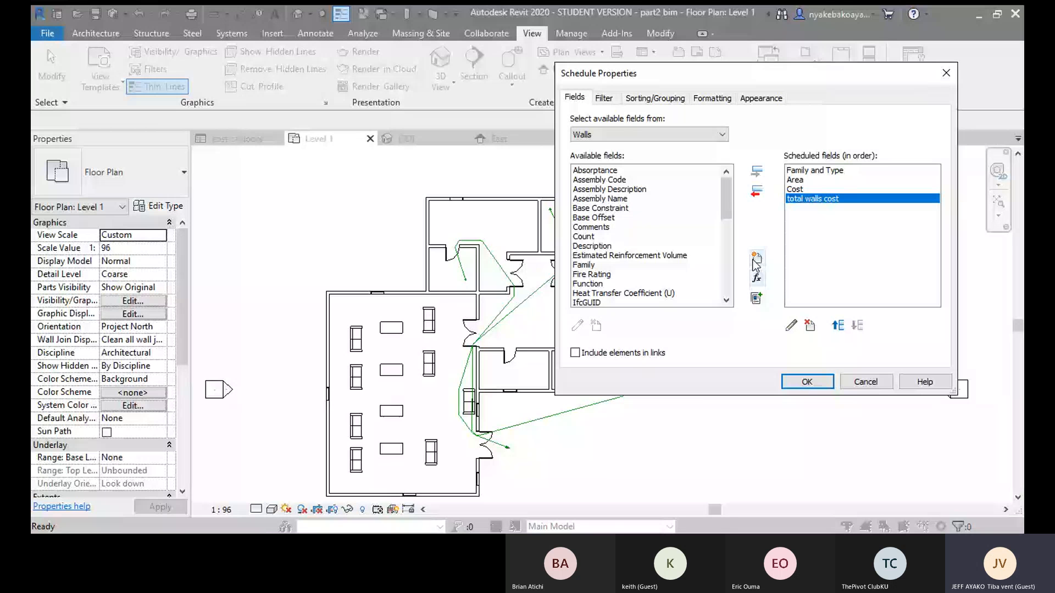
# - Generate the wall schedule from the chosen fields and look through its rows of walls
pyautogui.click(806, 382)
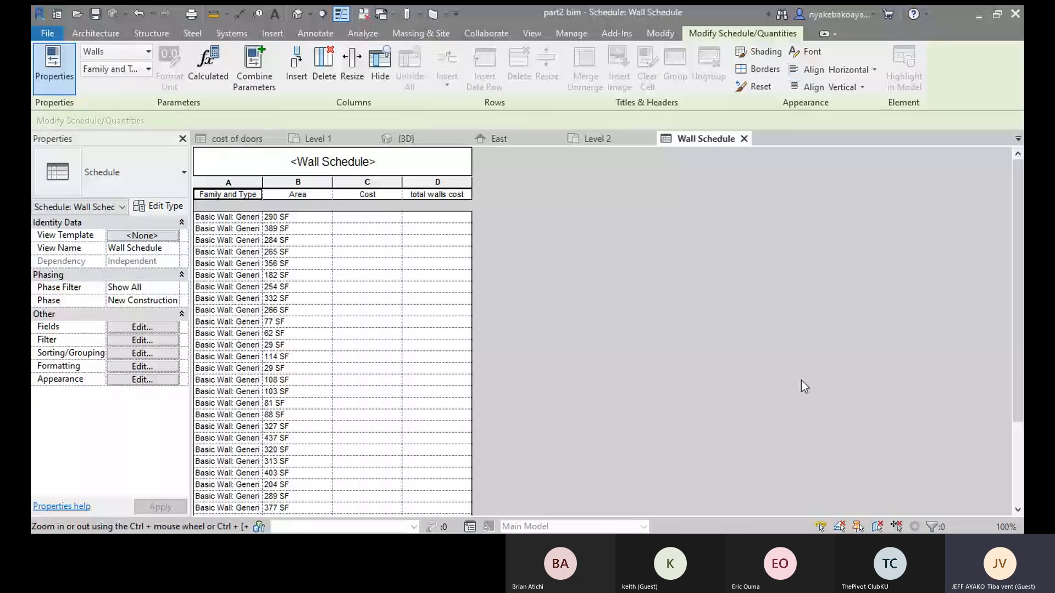
pyautogui.scroll(-3, 605, 349)
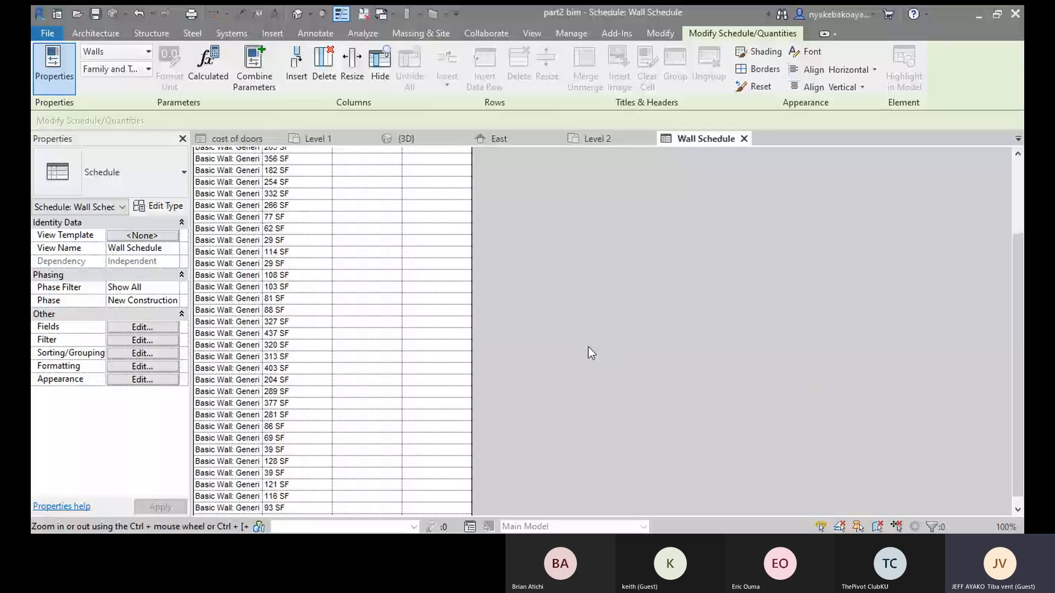
pyautogui.scroll(1, 439, 347)
pyautogui.scroll(2, 438, 347)
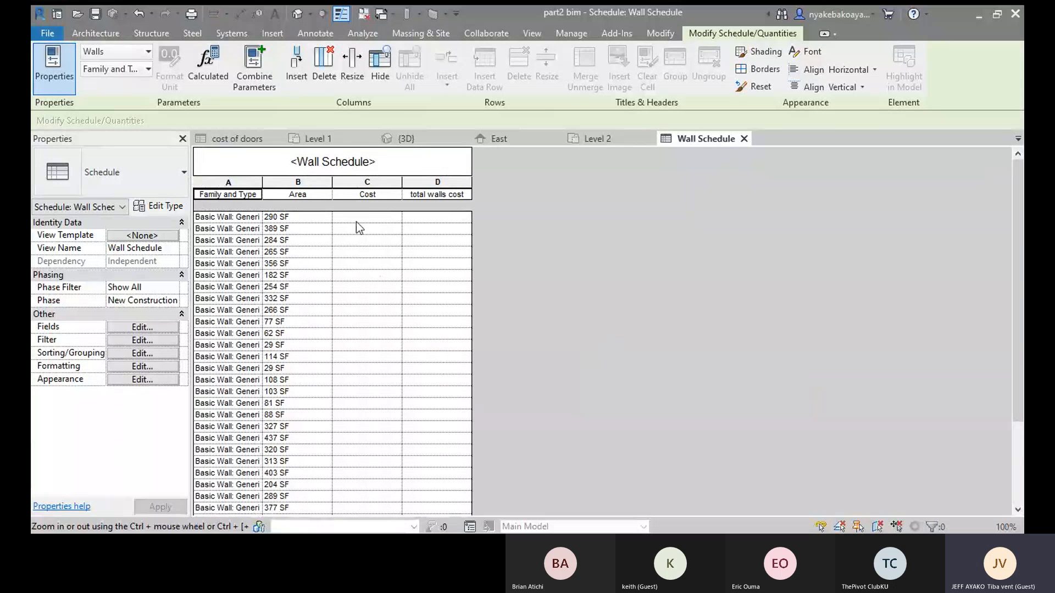
# - Edit the wall schedule's title to read "Wall uniSchedule"
pyautogui.click(342, 163)
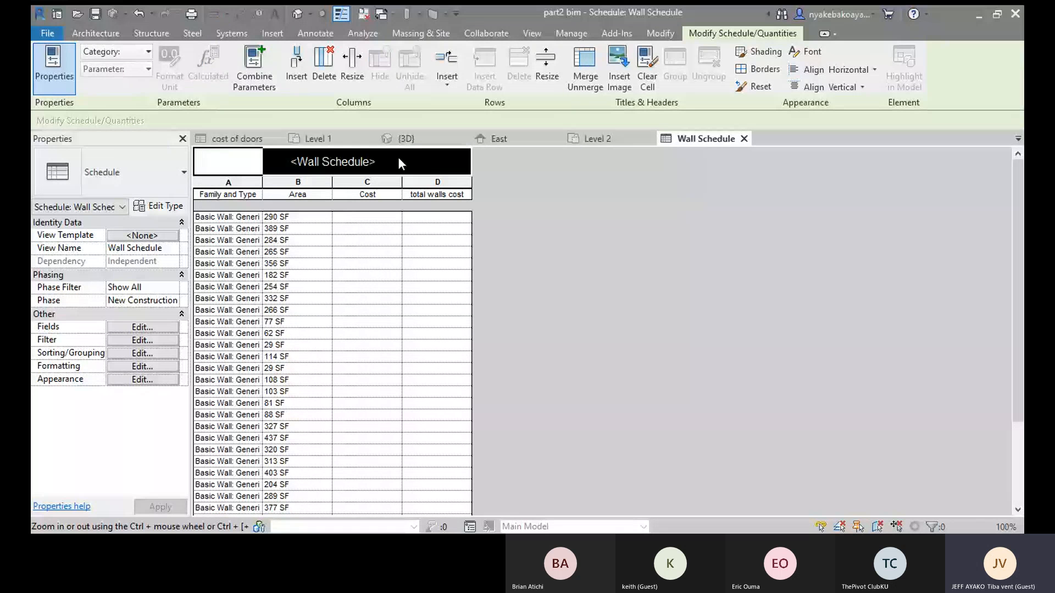
pyautogui.click(381, 159)
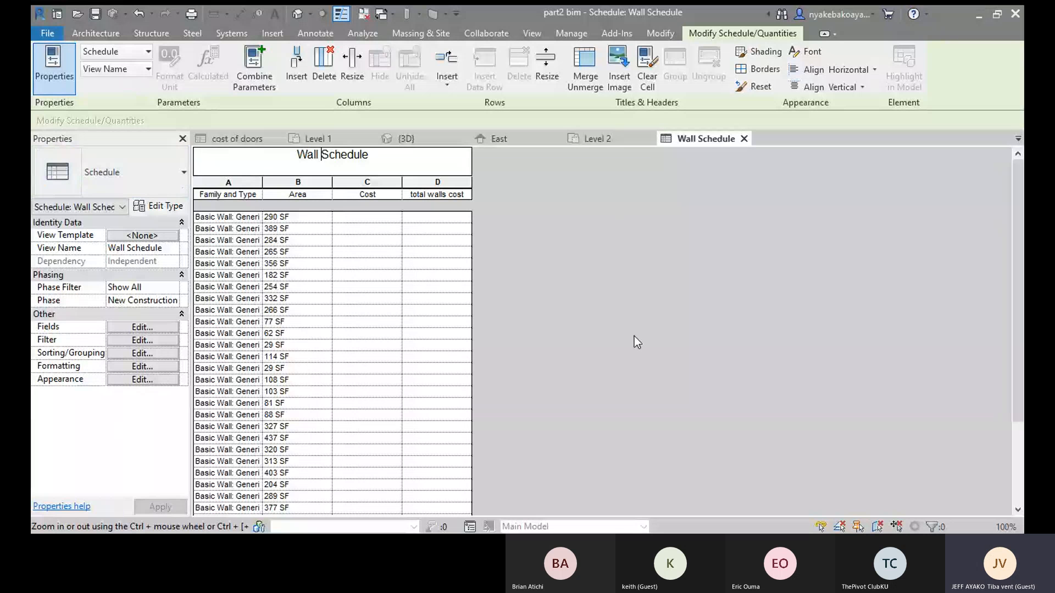
pyautogui.write('uni')
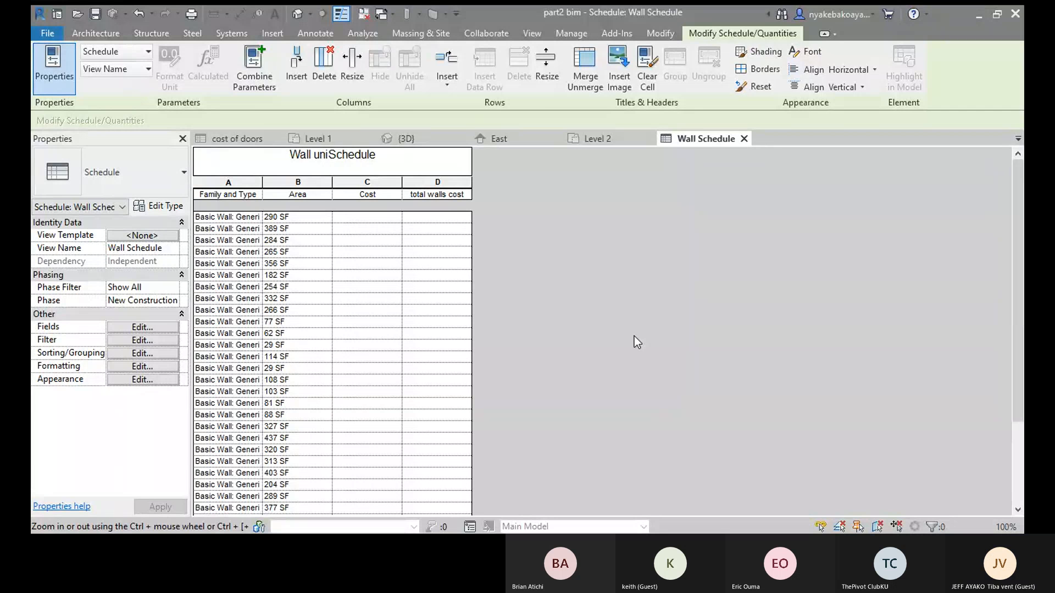
# - In the Level 1 floor plan, set the project's area units to square centimeters with 2 decimal places and suppressed trailing 0's
pyautogui.click(324, 139)
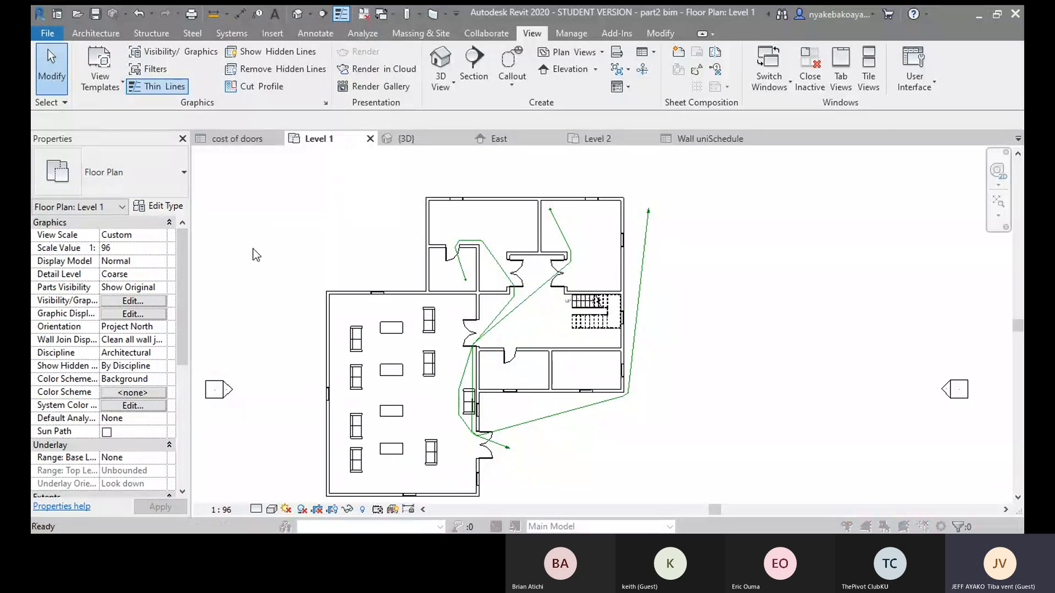
pyautogui.press('u')
pyautogui.press('n')
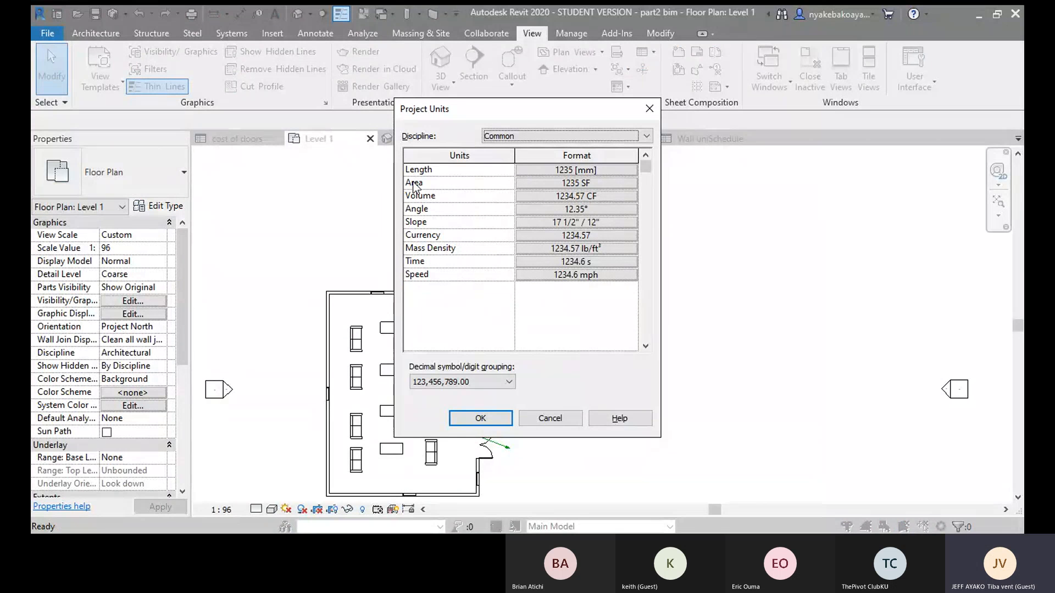
pyautogui.click(594, 184)
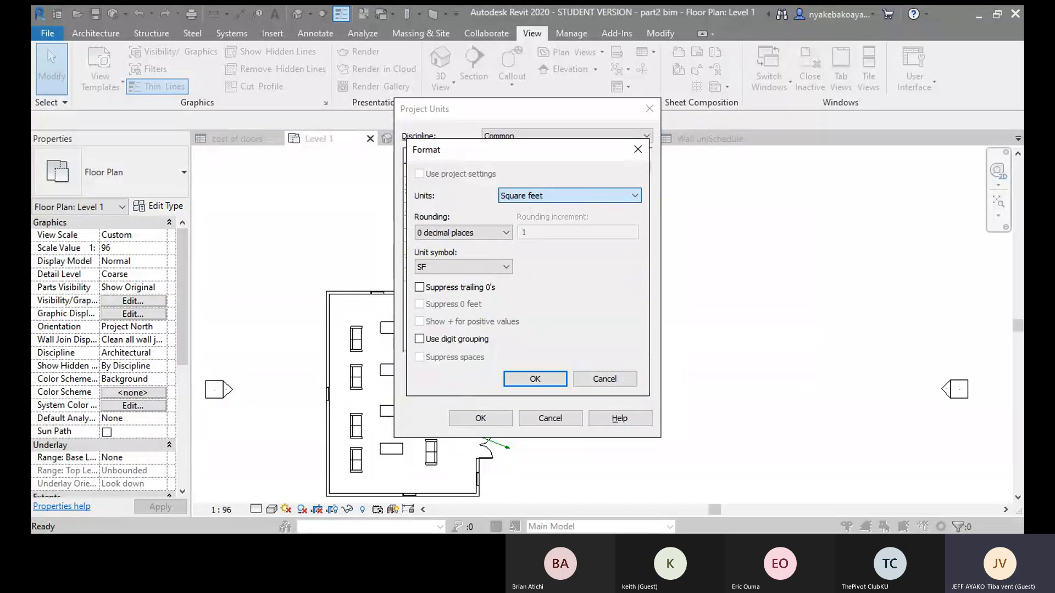
pyautogui.click(569, 196)
pyautogui.click(532, 239)
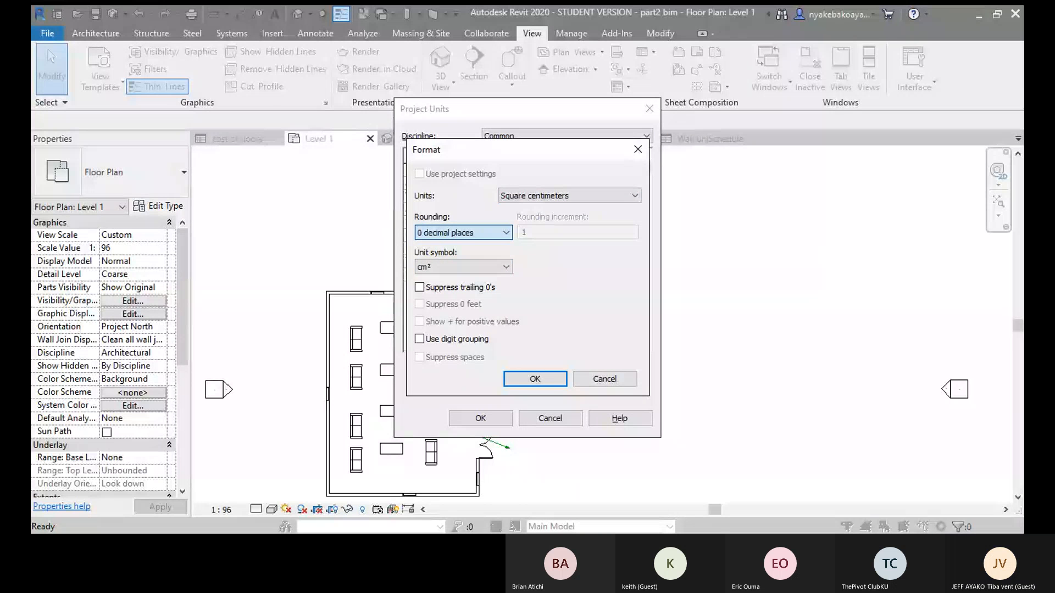
pyautogui.click(441, 264)
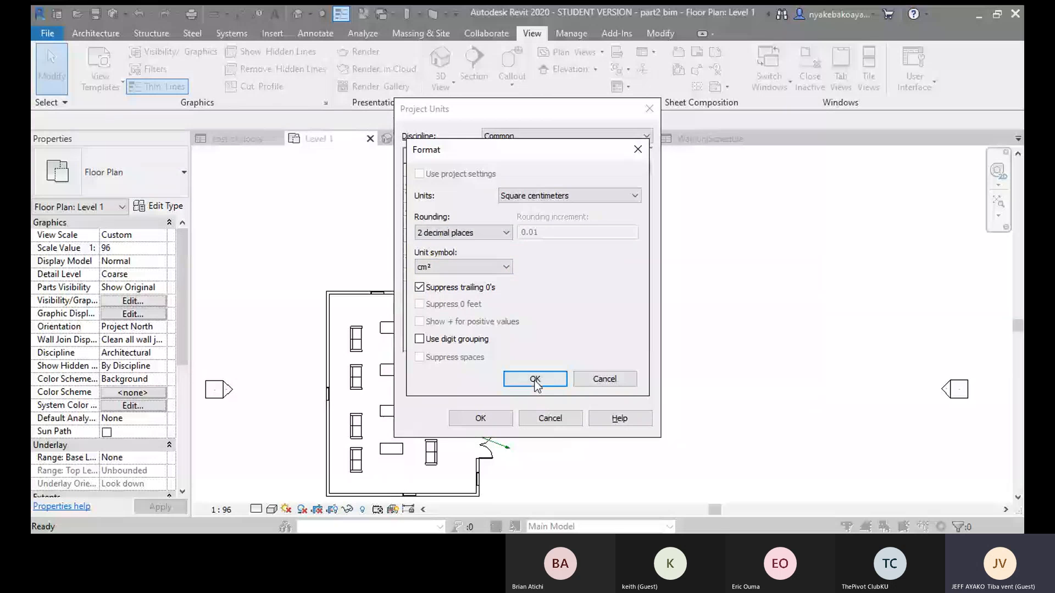
pyautogui.click(536, 379)
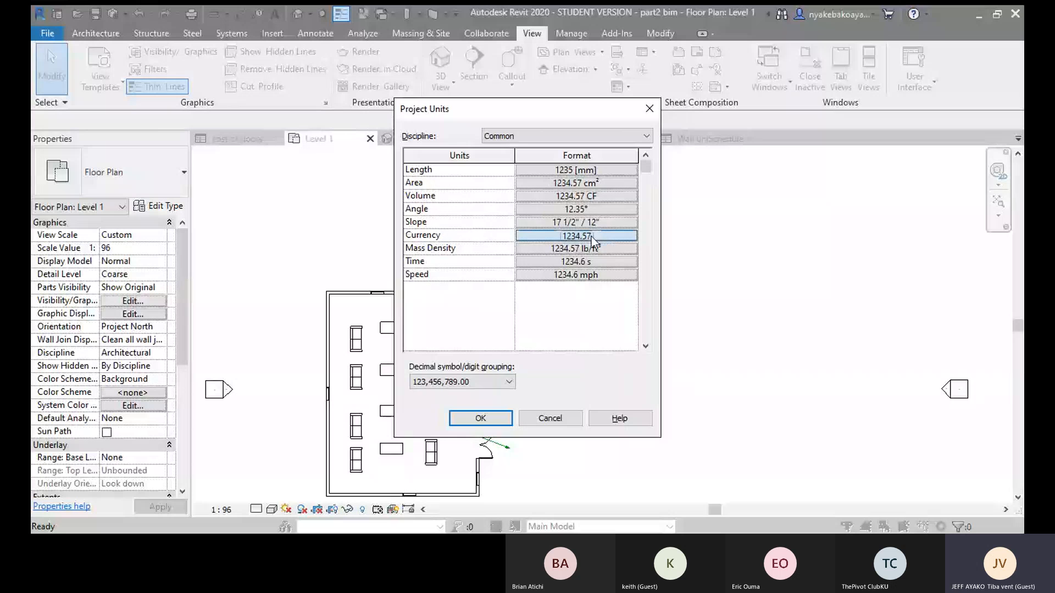
# - Set the unit symbol of the project's currency format to $
pyautogui.click(549, 235)
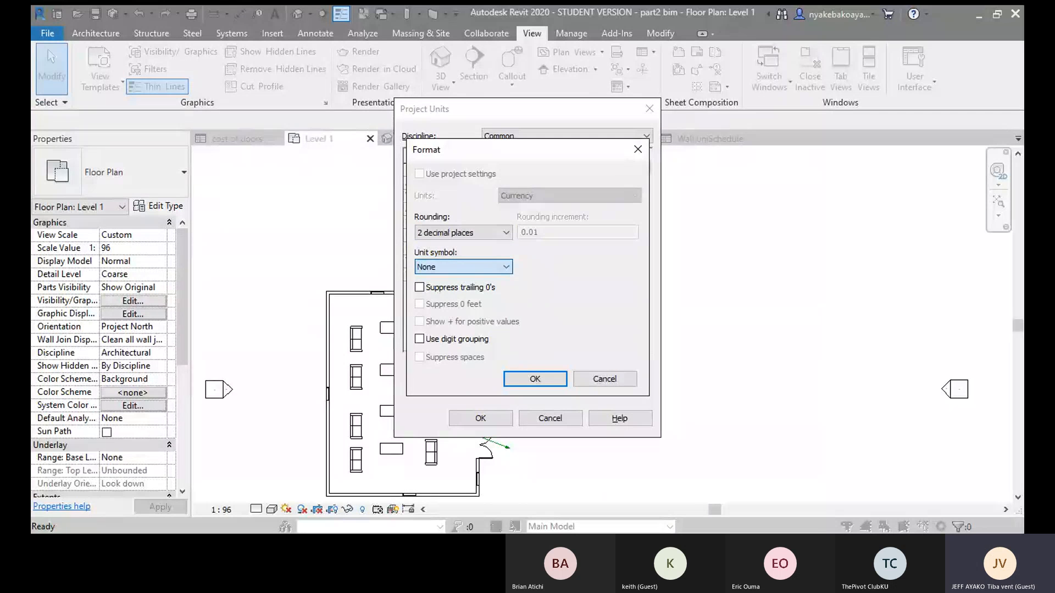
pyautogui.click(426, 291)
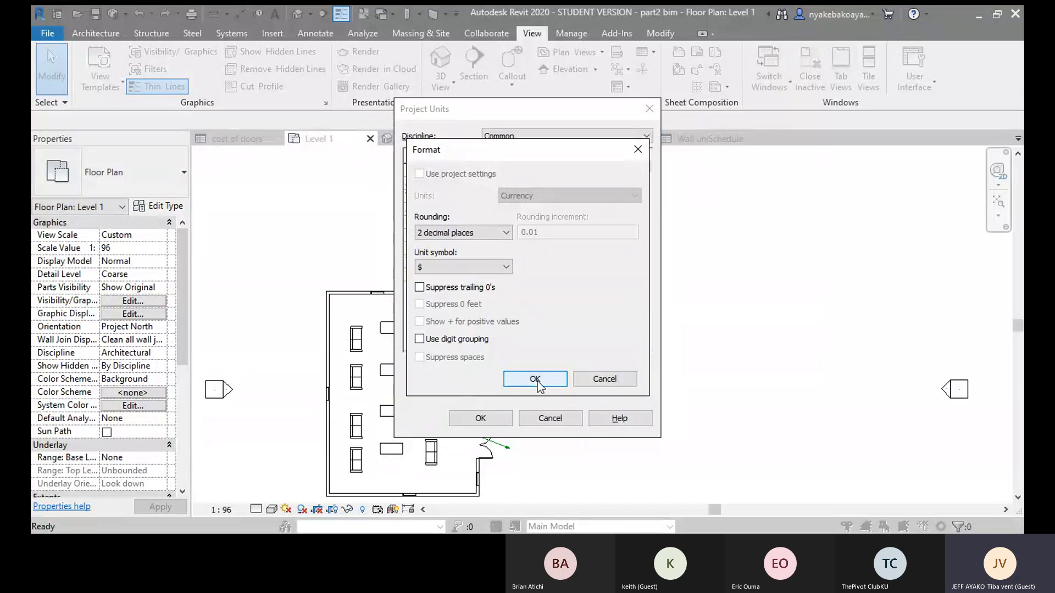
pyautogui.click(422, 288)
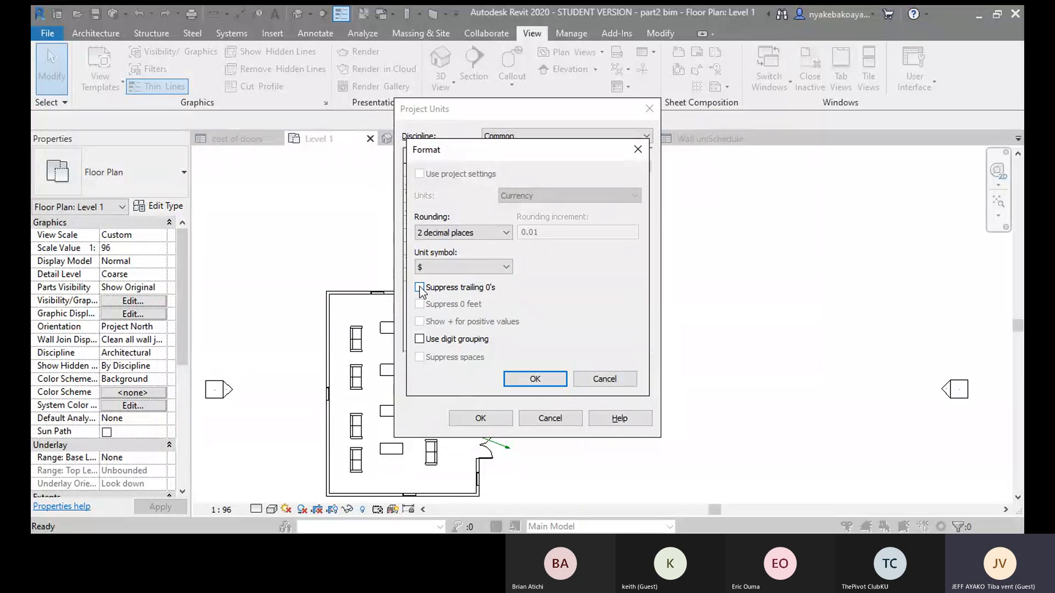
pyautogui.click(535, 380)
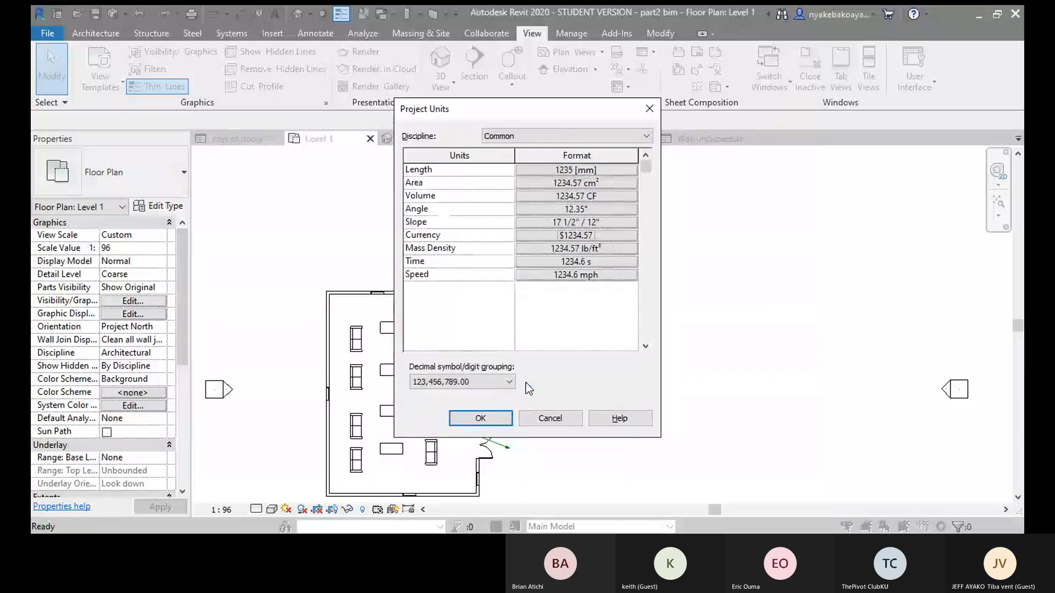
# - Apply the project unit settings and open the Wall uniSchedule to check its area values
pyautogui.click(482, 420)
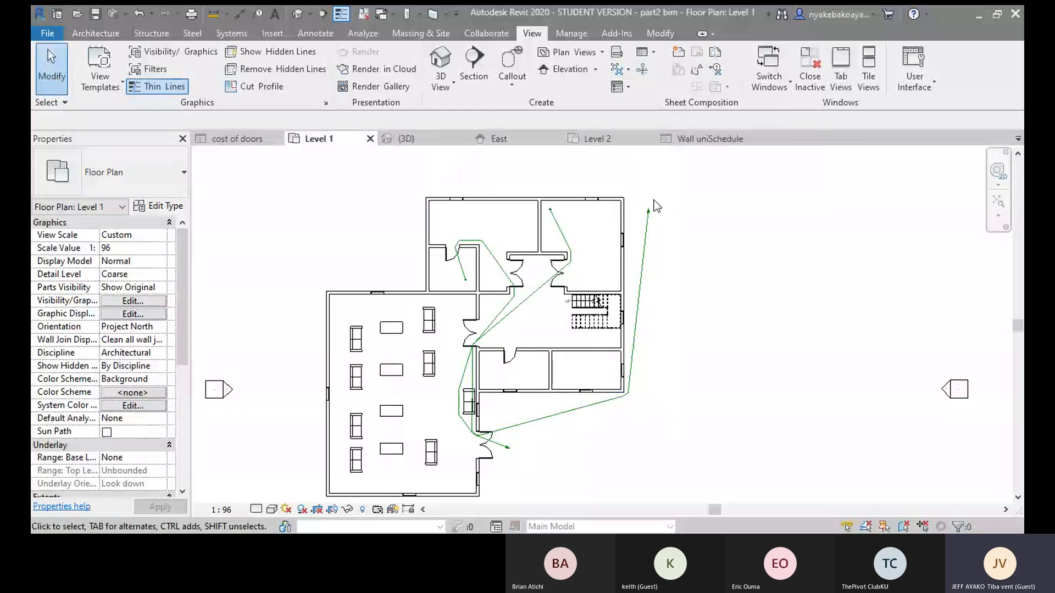
pyautogui.click(695, 138)
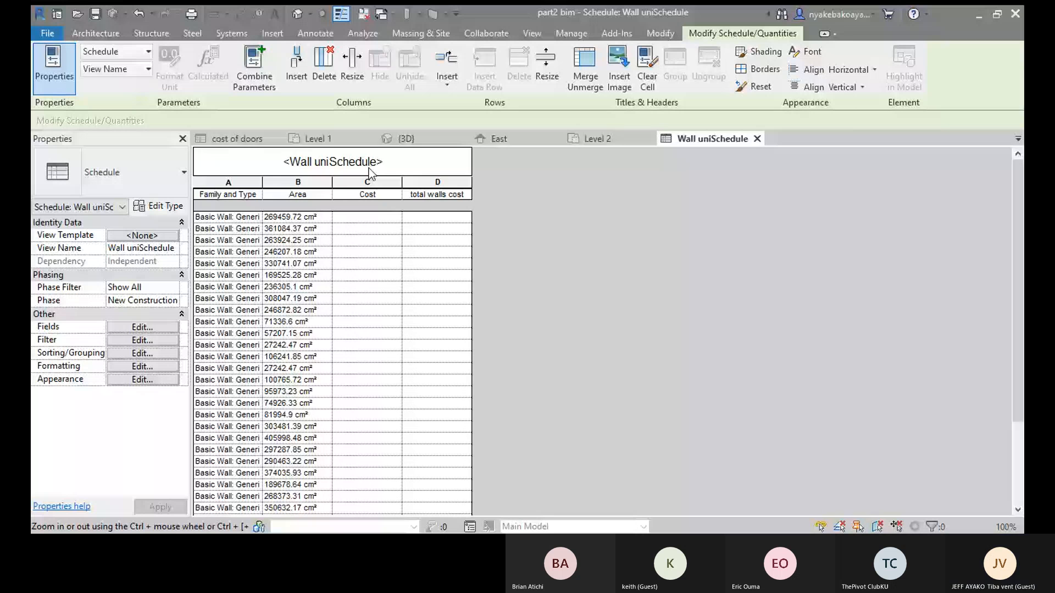
# - Detach the wall schedule into its own window and try to enter a cost for the Basic Wall: Generic - 8" type
pyautogui.click(757, 139)
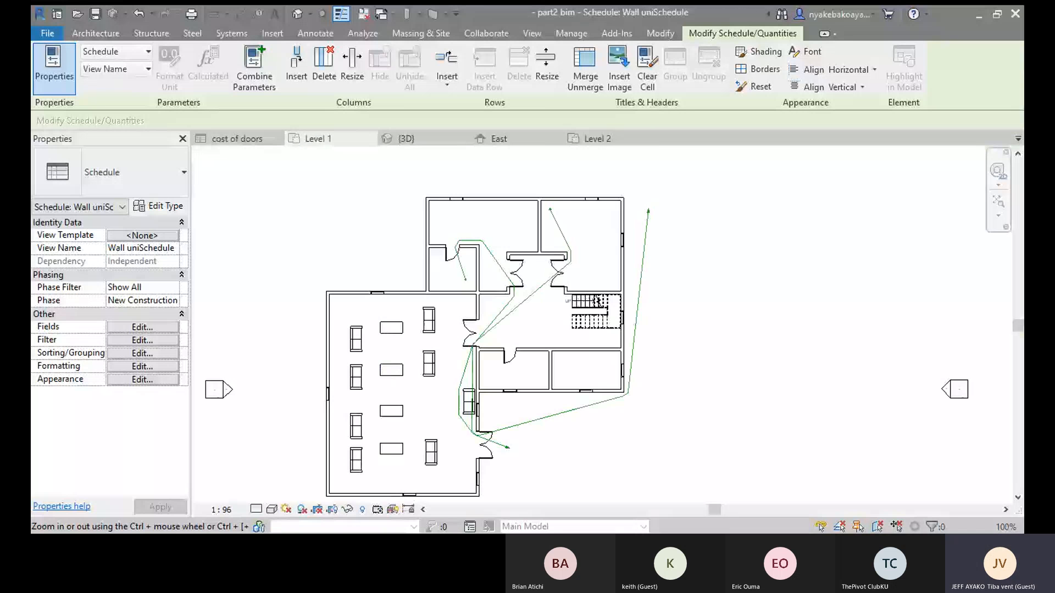
pyautogui.scroll(-2, 335, 193)
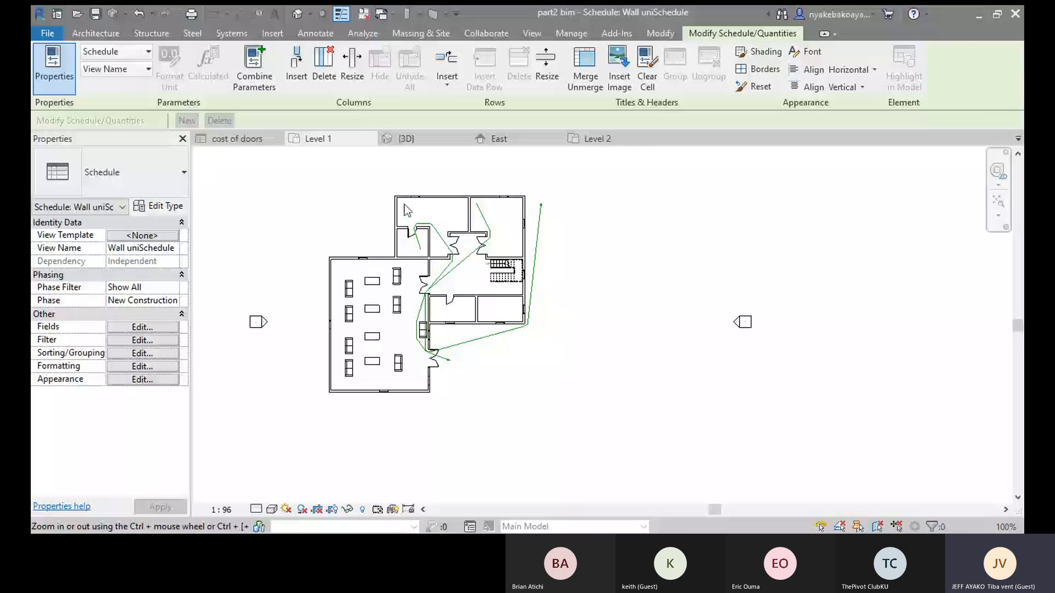
pyautogui.scroll(2, 577, 227)
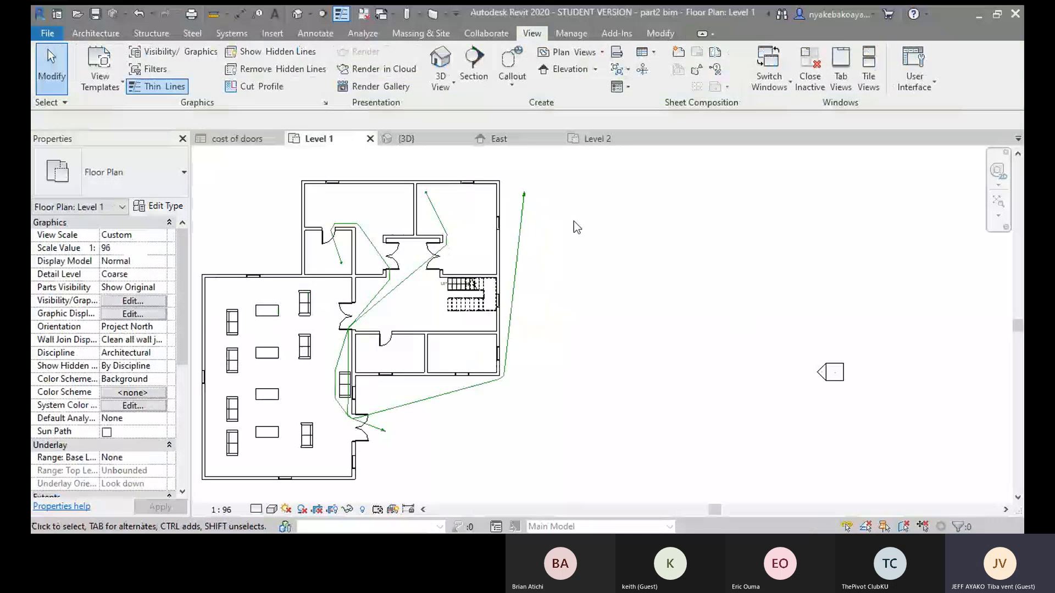
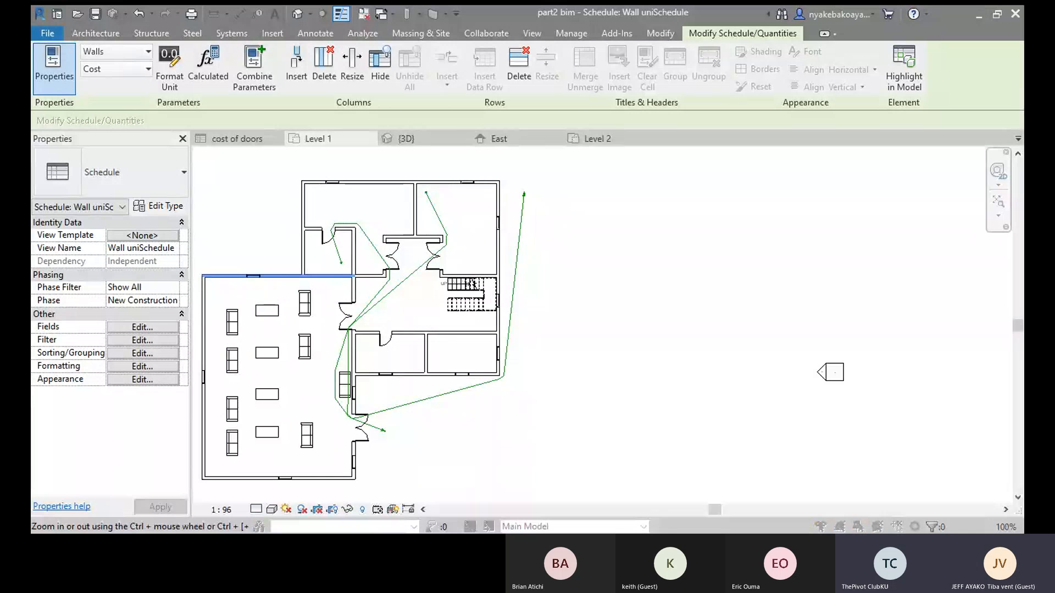
pyautogui.press('Return')
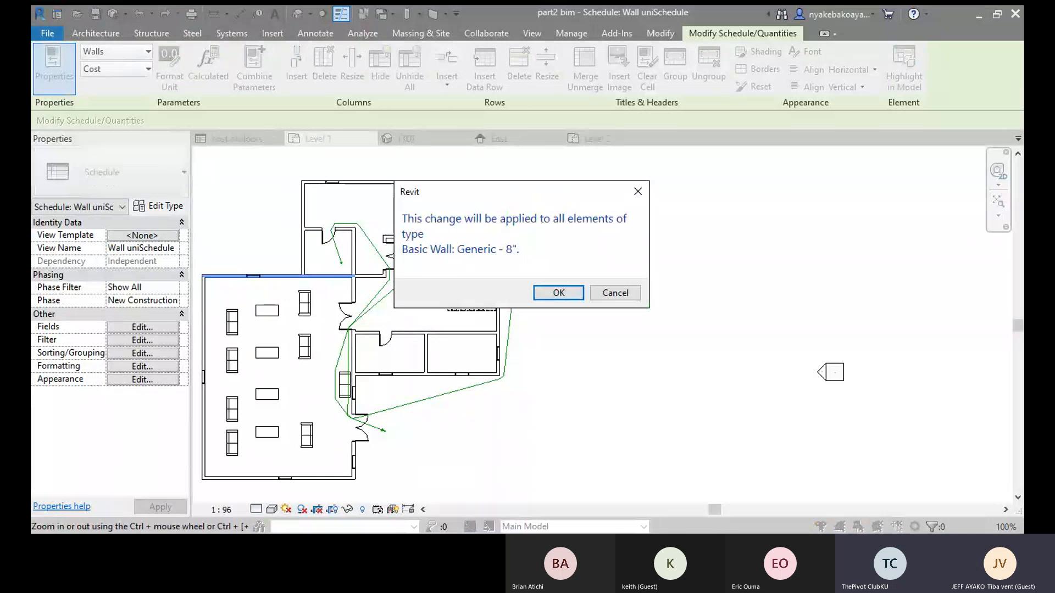
pyautogui.click(638, 191)
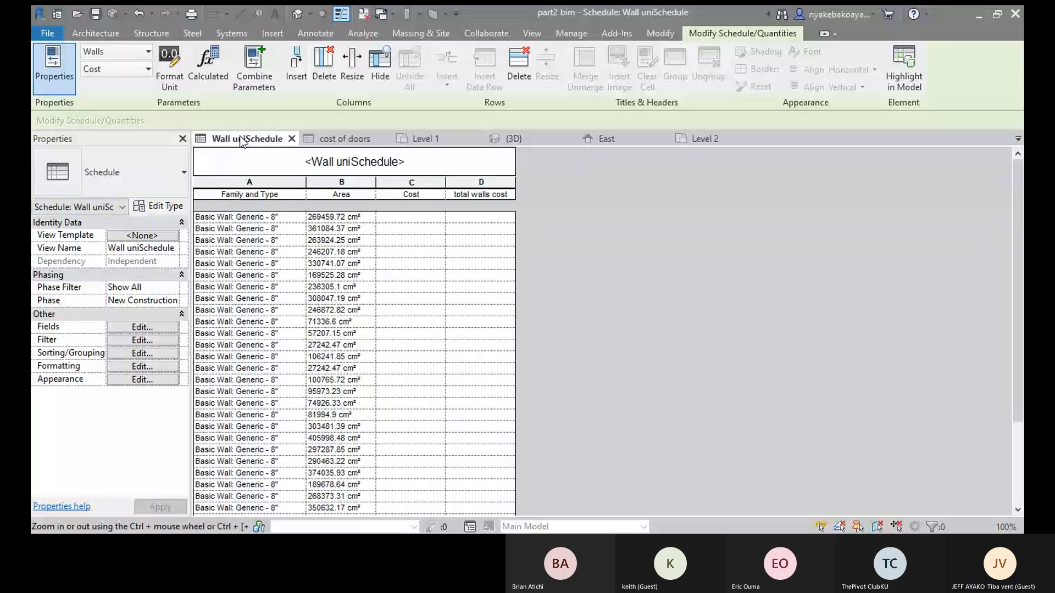
# - Tile the wall schedule above the Level 1 floor plan and select the upper wall of the large furnished room to compare it with the schedule rows
pyautogui.click(292, 139)
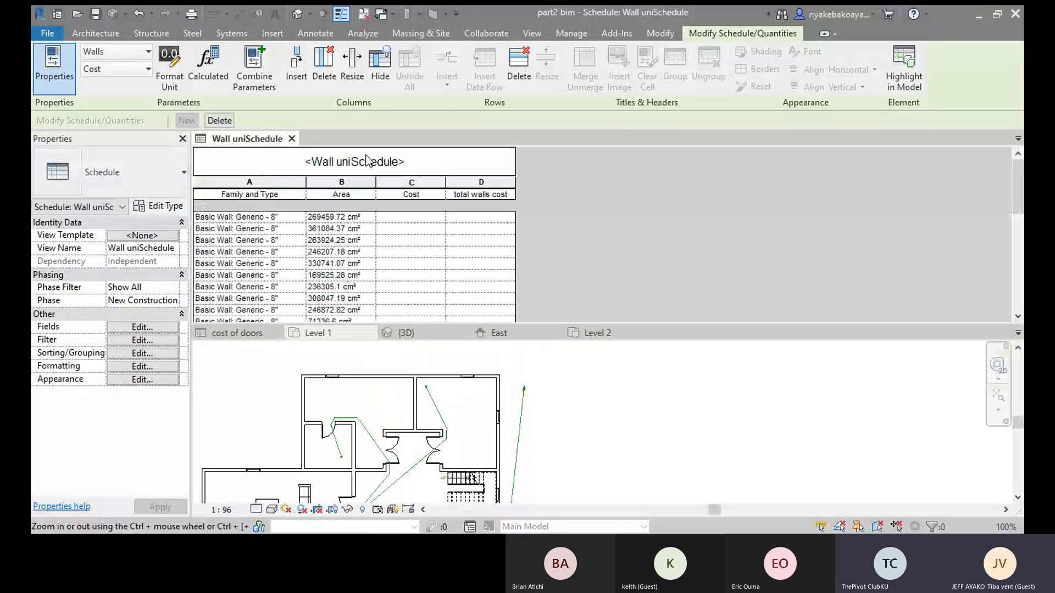
pyautogui.scroll(-3, 368, 161)
pyautogui.scroll(-6, 547, 270)
pyautogui.click(297, 471)
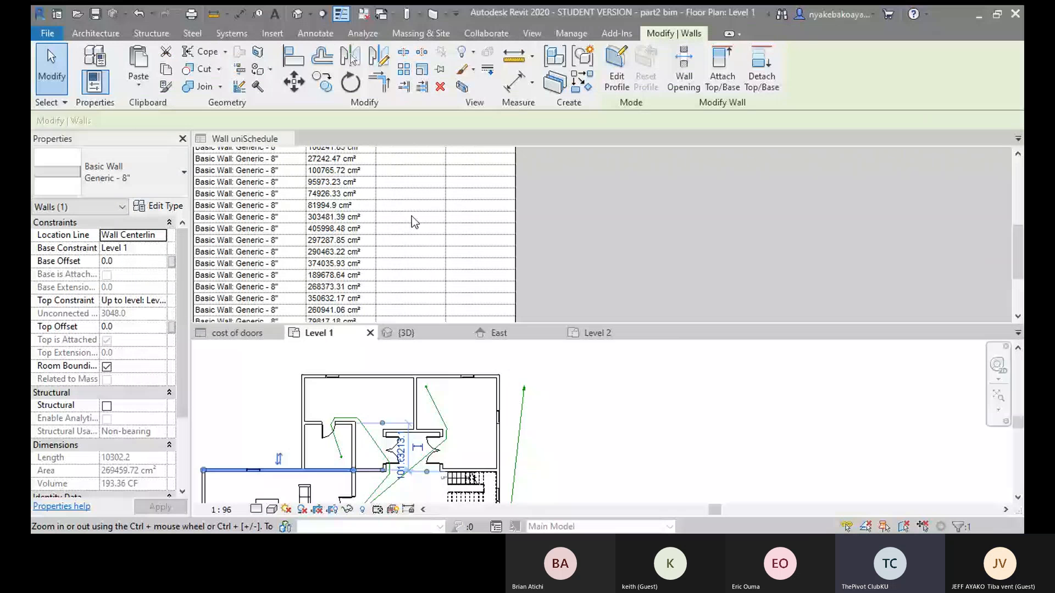
pyautogui.scroll(-3, 412, 216)
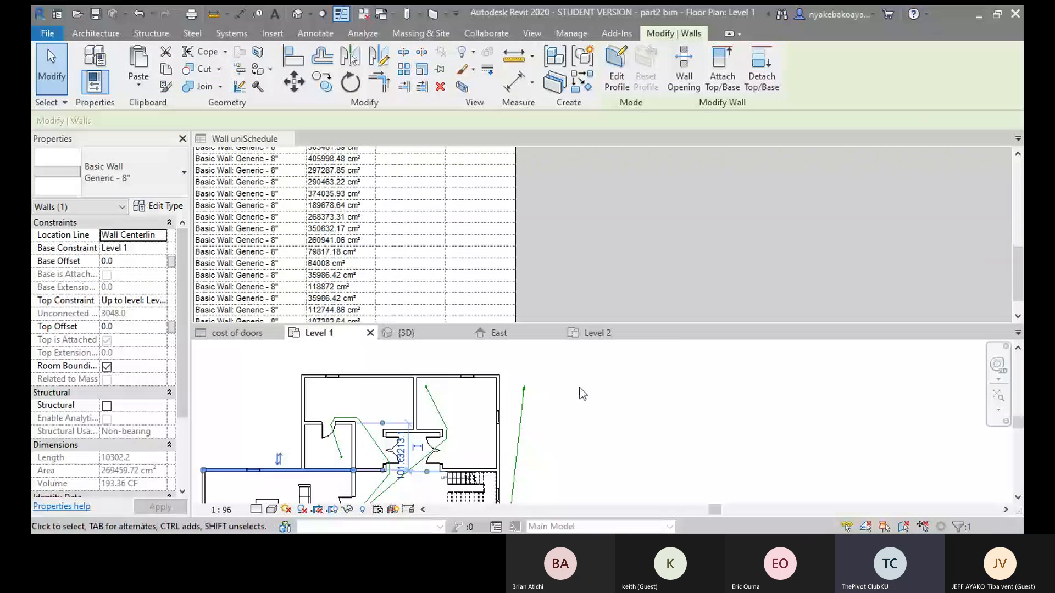
pyautogui.click(759, 293)
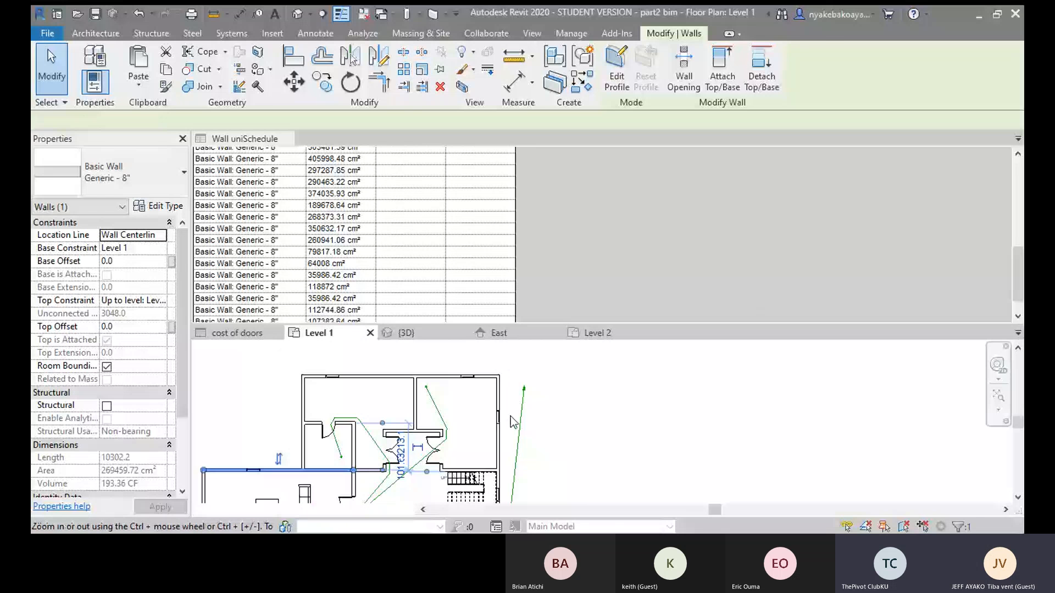
# - Examine the walls in the Level 1 and Level 2 floor plans beneath the tiled wall schedule
pyautogui.scroll(-2, 511, 418)
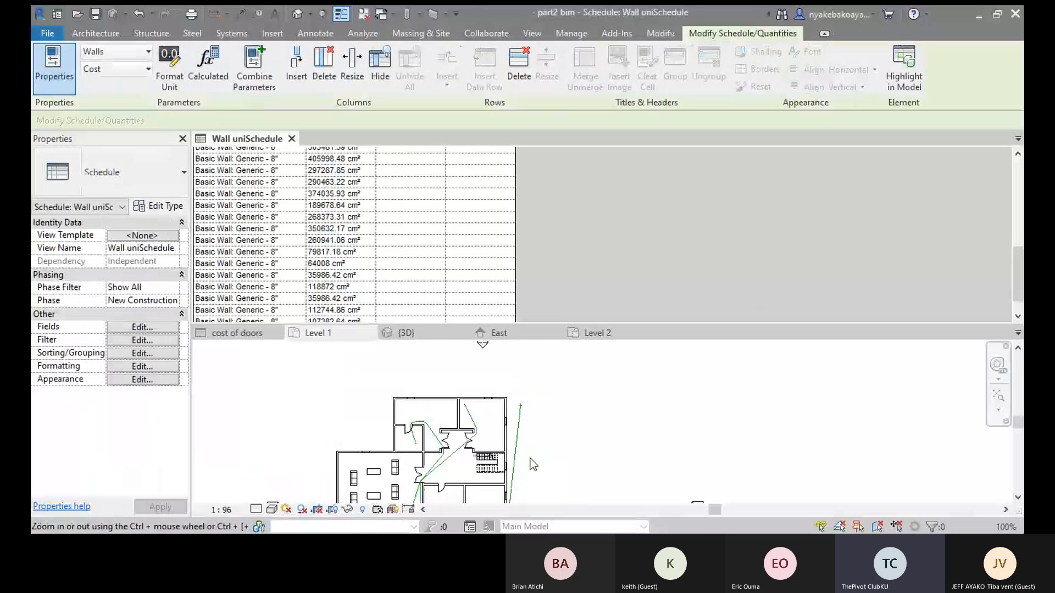
pyautogui.scroll(-2, 533, 465)
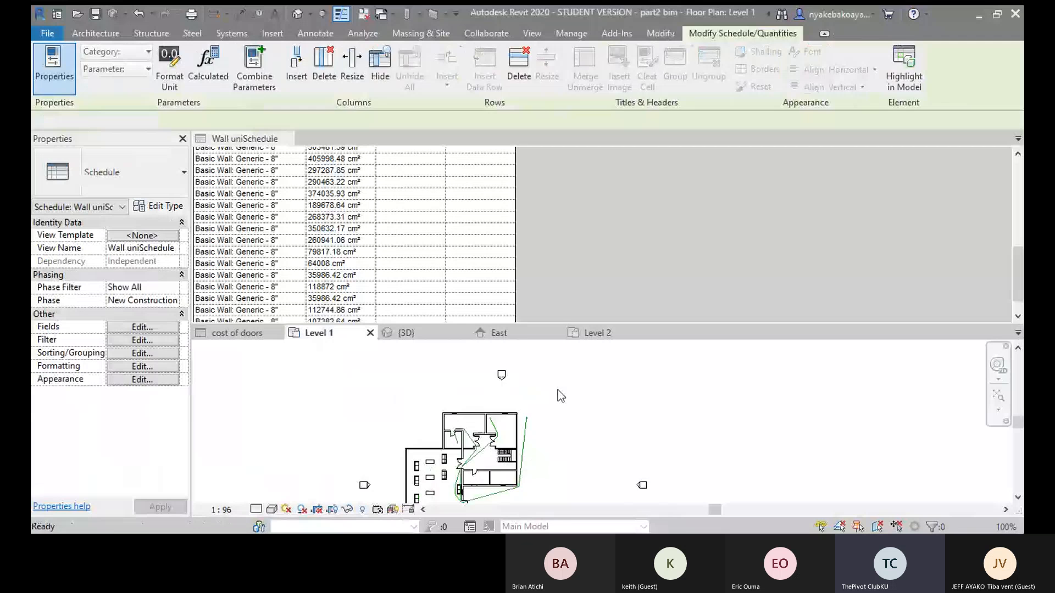
pyautogui.scroll(-2, 559, 390)
pyautogui.moveTo(574, 426); pyautogui.dragTo(560, 393, button='middle')
pyautogui.scroll(3, 544, 394)
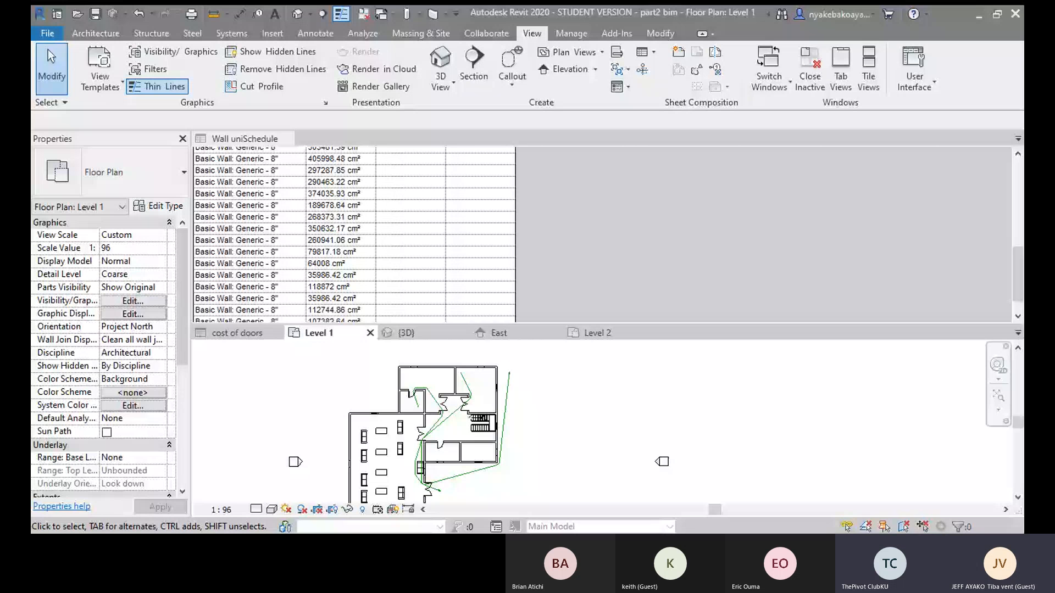
pyautogui.click(598, 333)
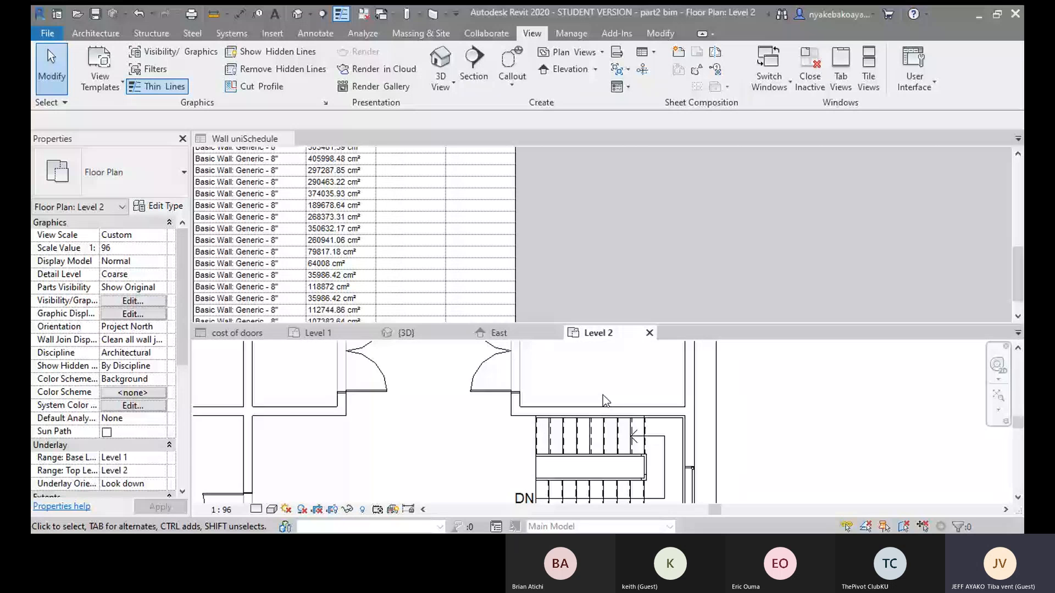
pyautogui.scroll(-3, 602, 395)
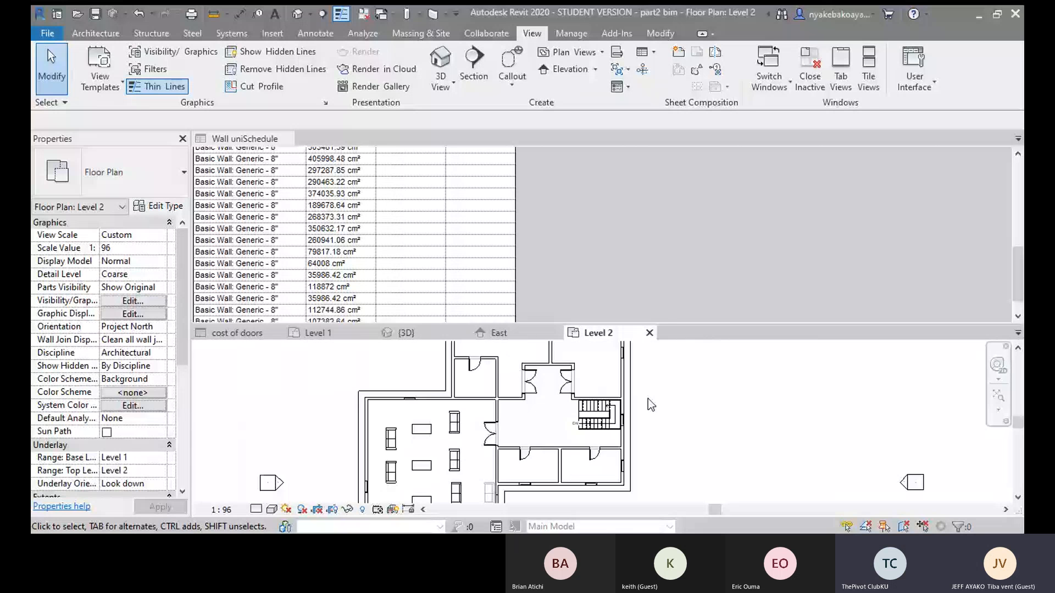
pyautogui.moveTo(648, 398); pyautogui.dragTo(658, 410, button='middle')
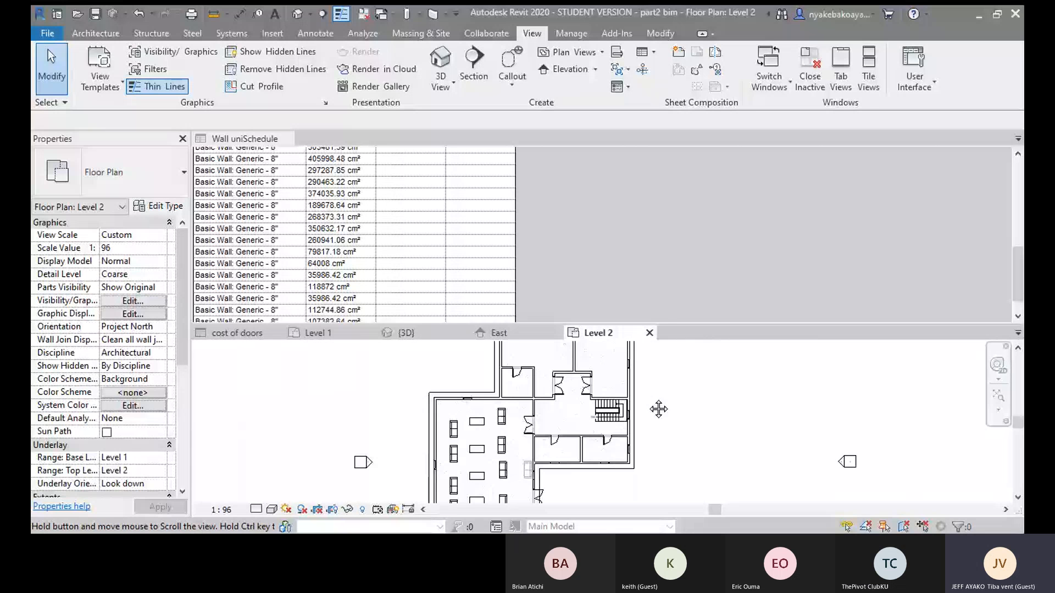
pyautogui.scroll(-2, 658, 409)
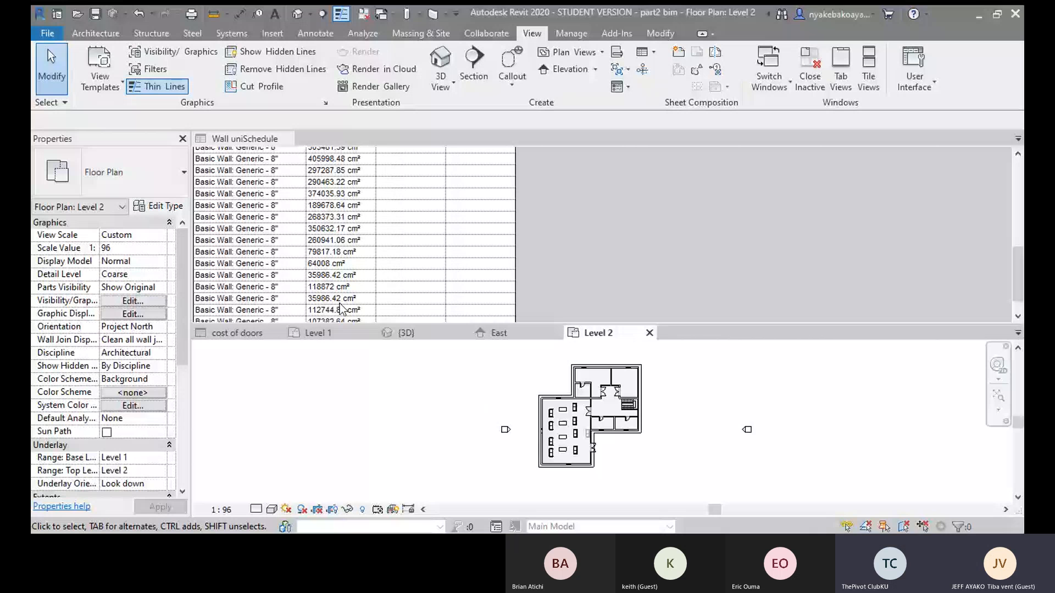
pyautogui.hotkey('ctrl', 'z')
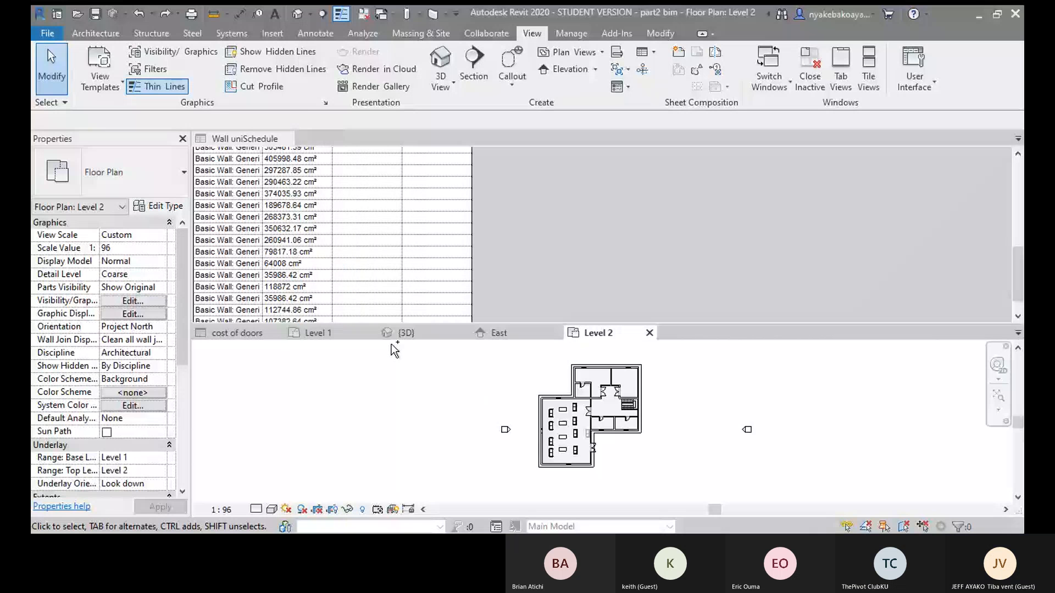
pyautogui.hotkey('ctrl', 'z')
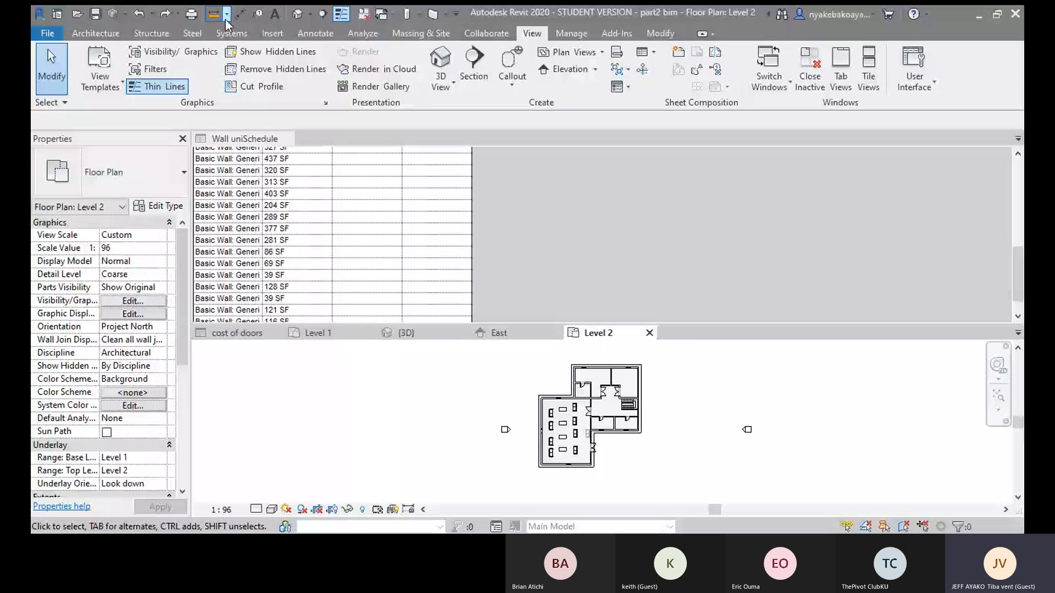
pyautogui.click(166, 14)
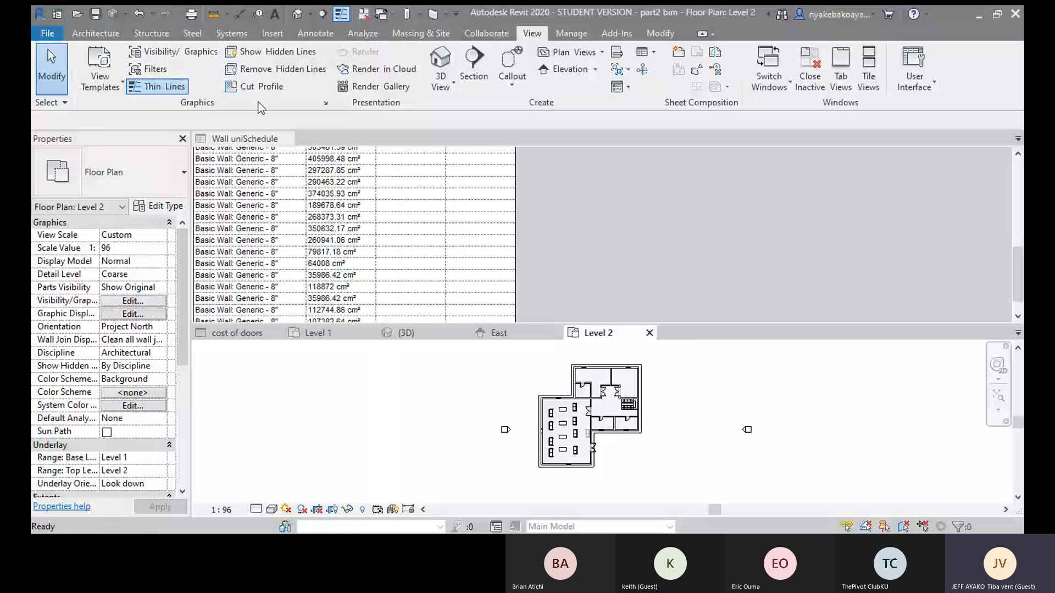
# - Dock the wall schedule back among the other open views and compare it with the Level 1 floor plan
pyautogui.click(267, 203)
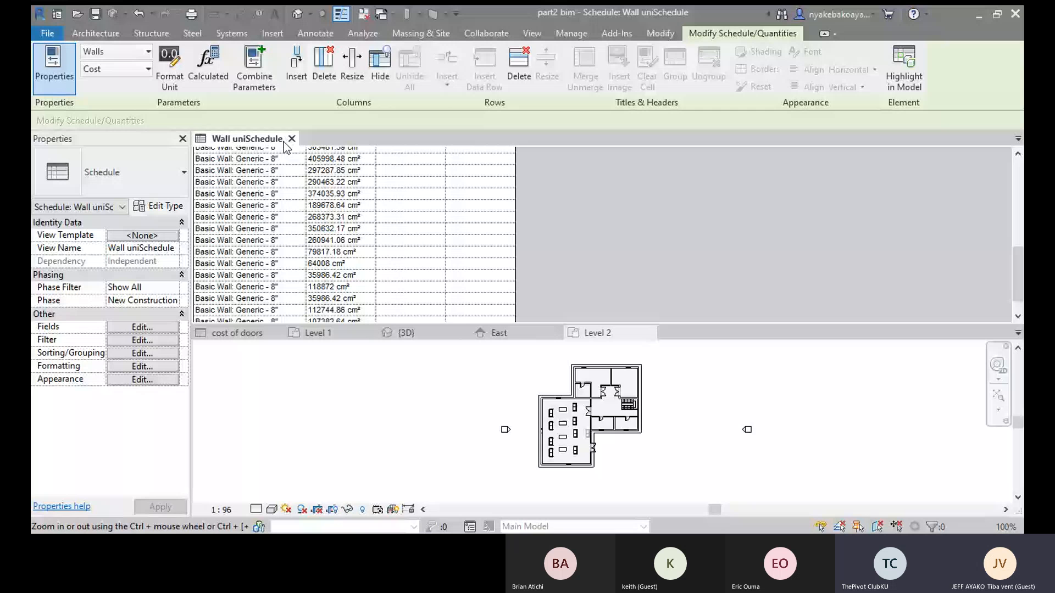
pyautogui.click(291, 139)
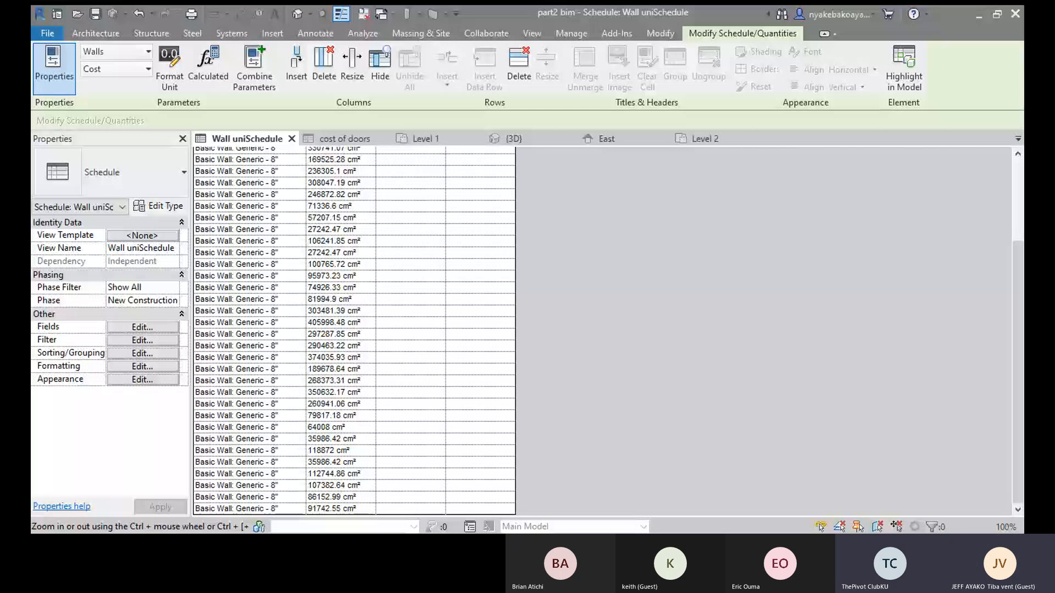
pyautogui.click(425, 139)
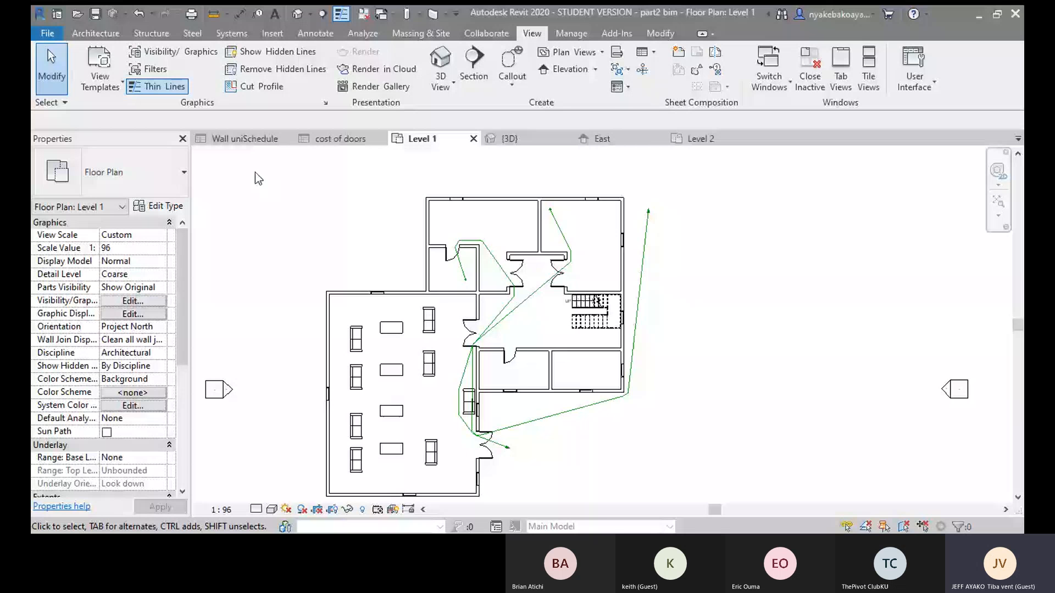
pyautogui.click(248, 144)
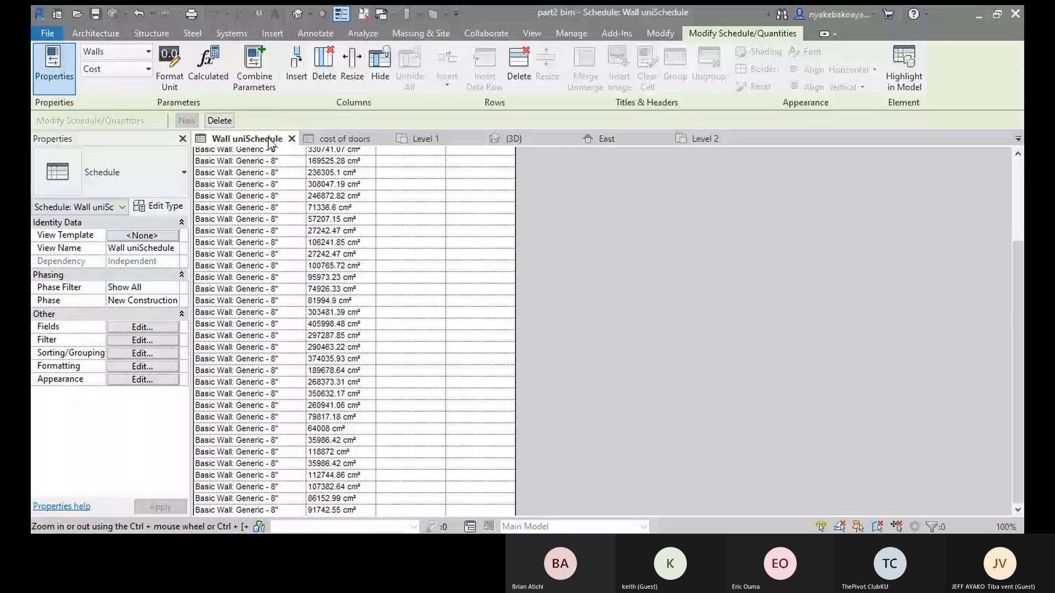
# - Float the wall schedule in a separate window so the whole Level 1 floor plan can be shown alongside it
pyautogui.click(291, 138)
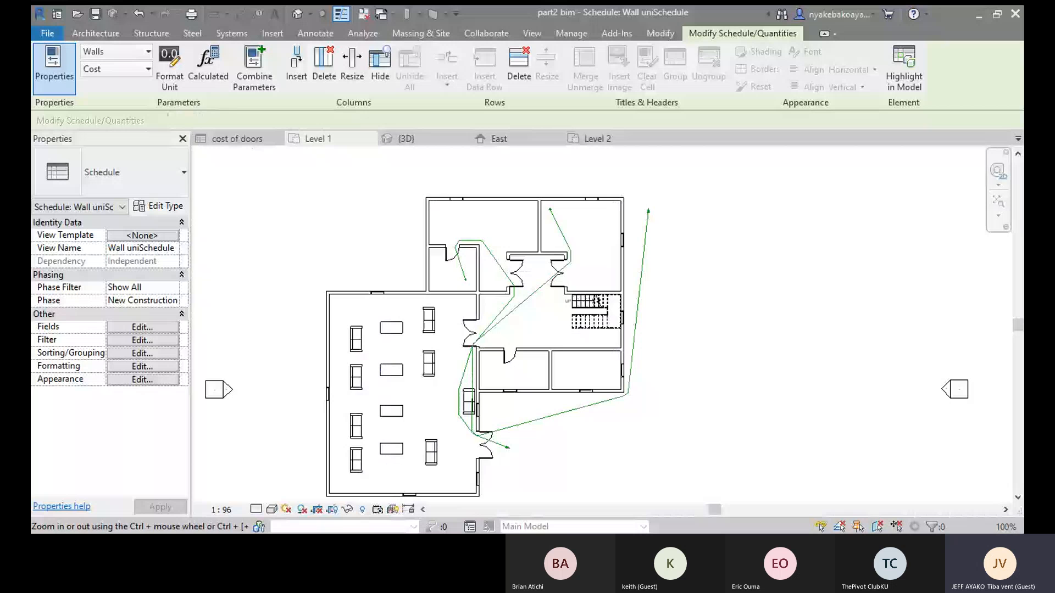
pyautogui.scroll(-5, 263, 214)
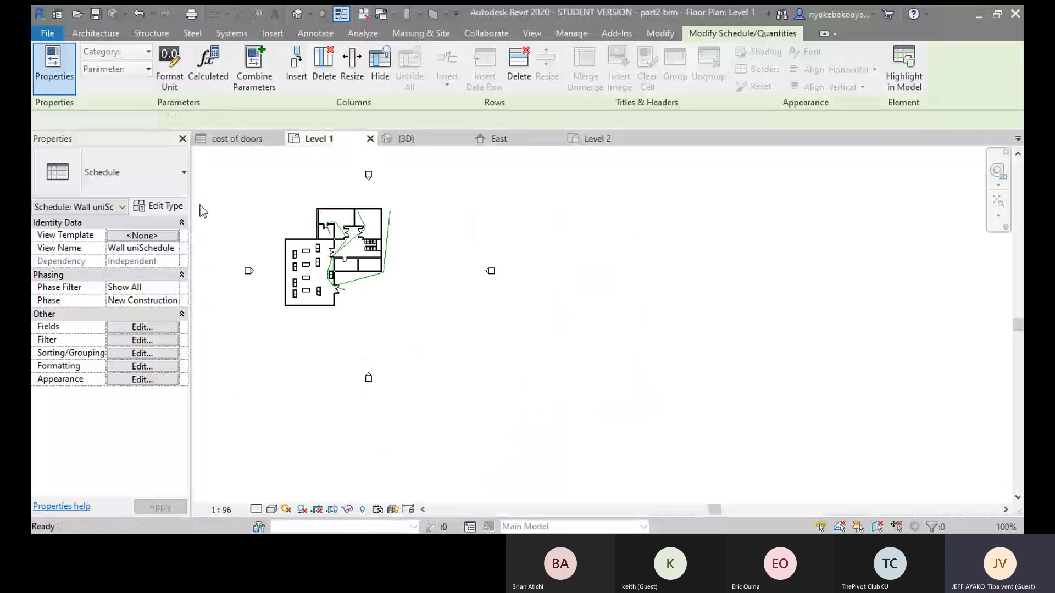
pyautogui.scroll(-1, 204, 213)
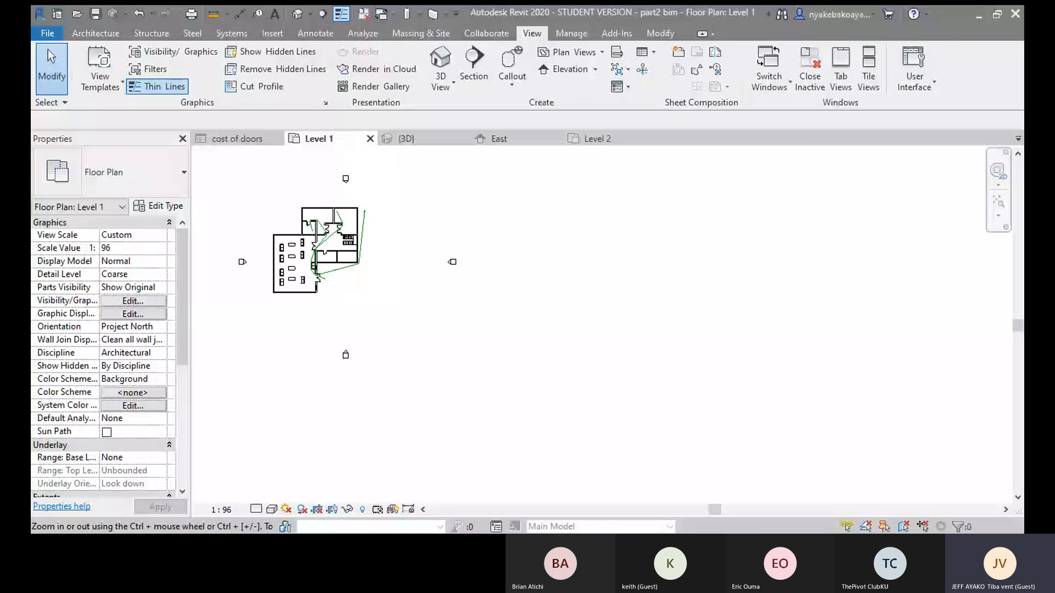
pyautogui.scroll(2, 351, 271)
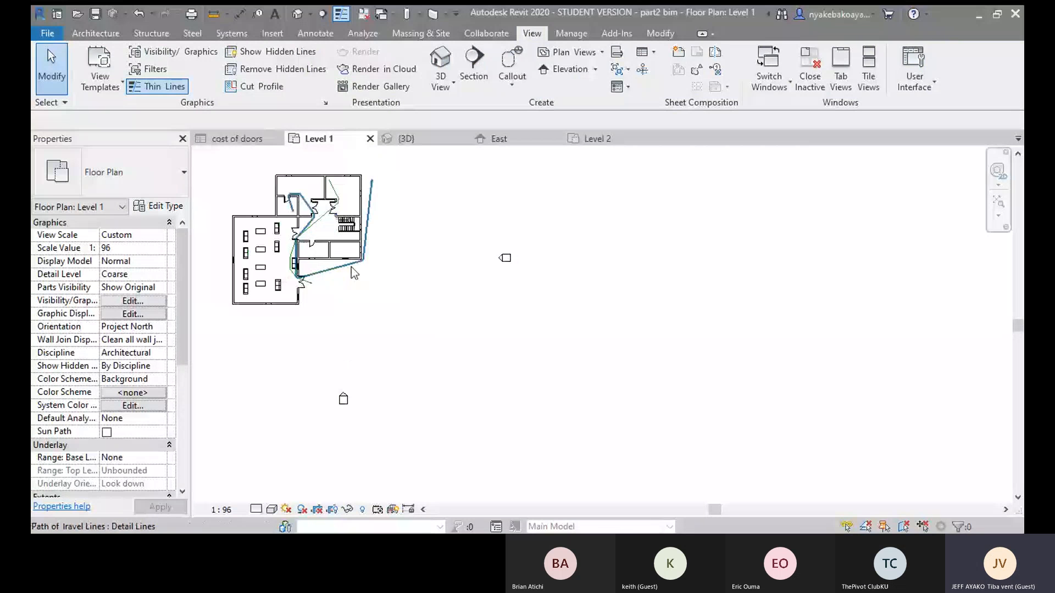
pyautogui.scroll(3, 324, 211)
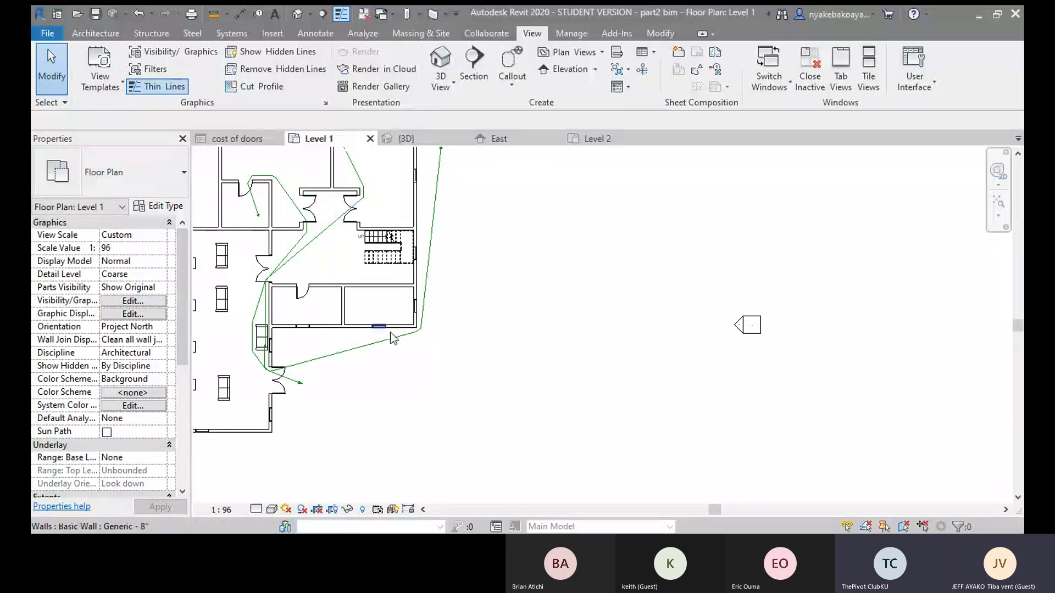
pyautogui.scroll(-1, 384, 384)
pyautogui.moveTo(389, 387); pyautogui.dragTo(405, 419, button='middle')
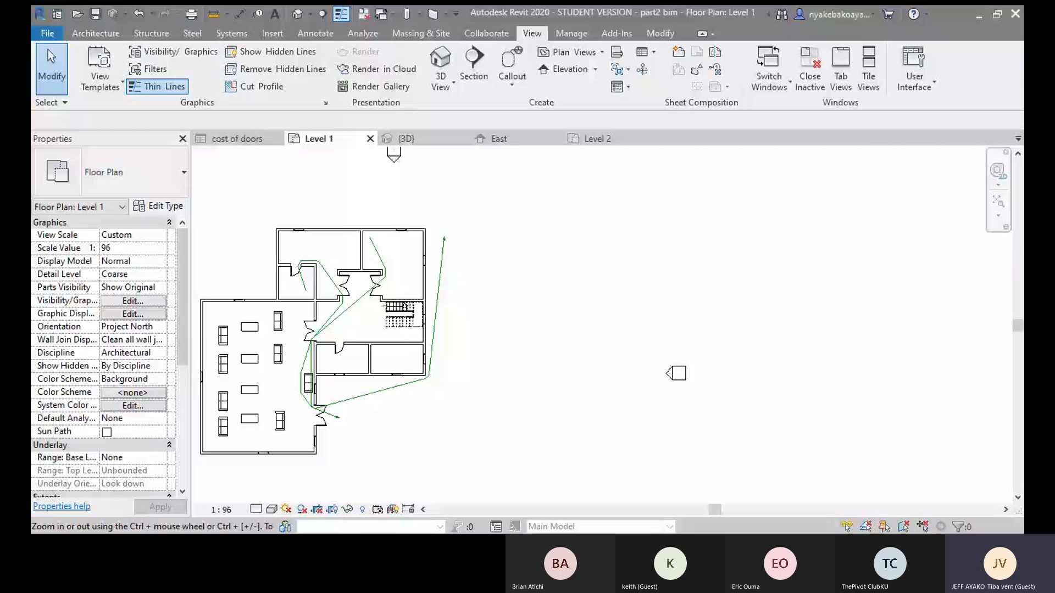
# - Apply the wall cost entered in the schedule to all elements of type Basic Wall: Generic - 8"
pyautogui.click(270, 306)
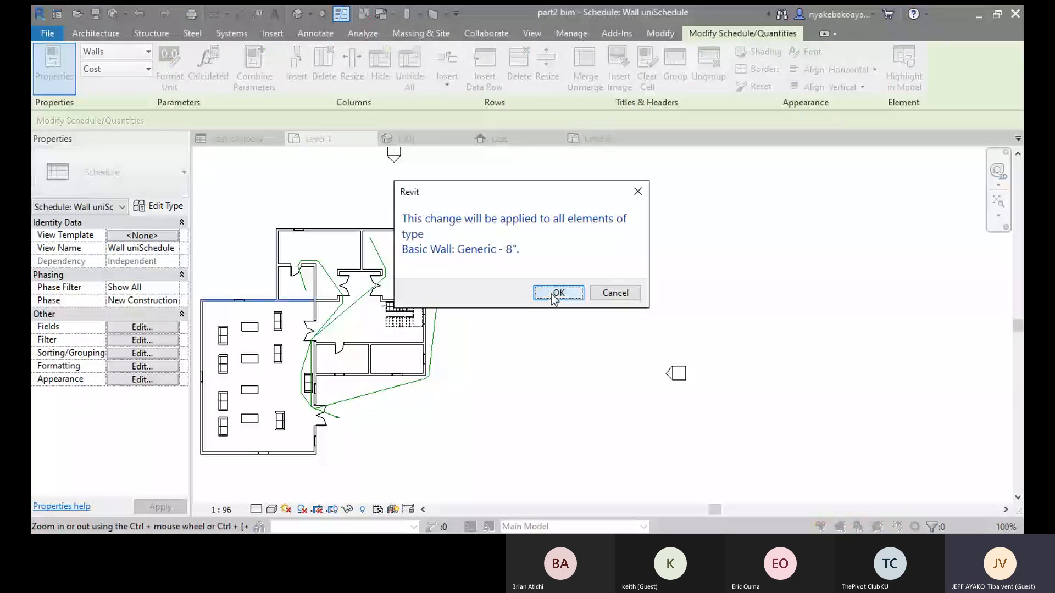
pyautogui.click(554, 292)
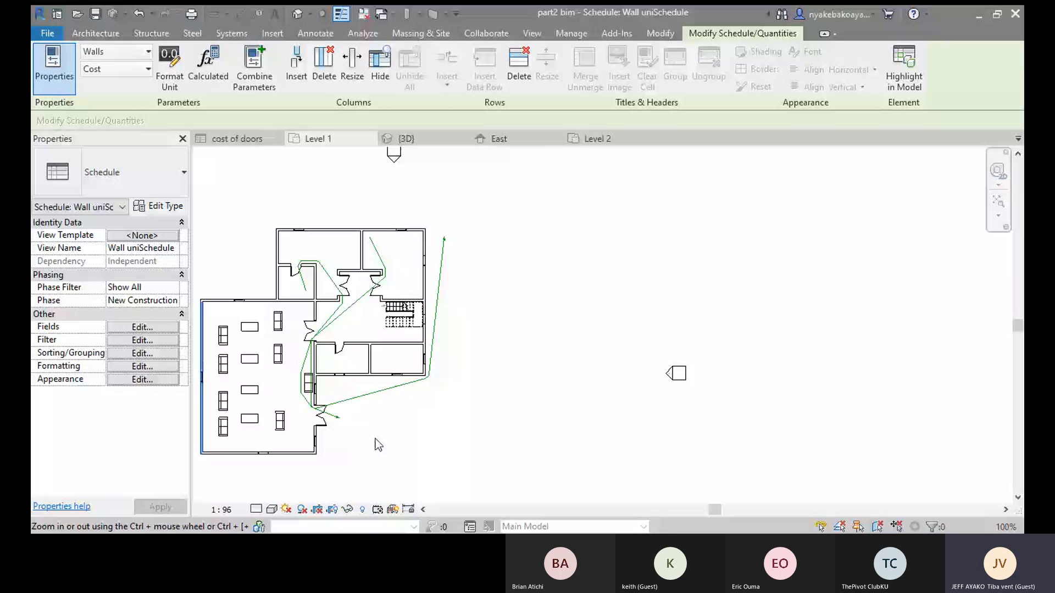
pyautogui.click(311, 300)
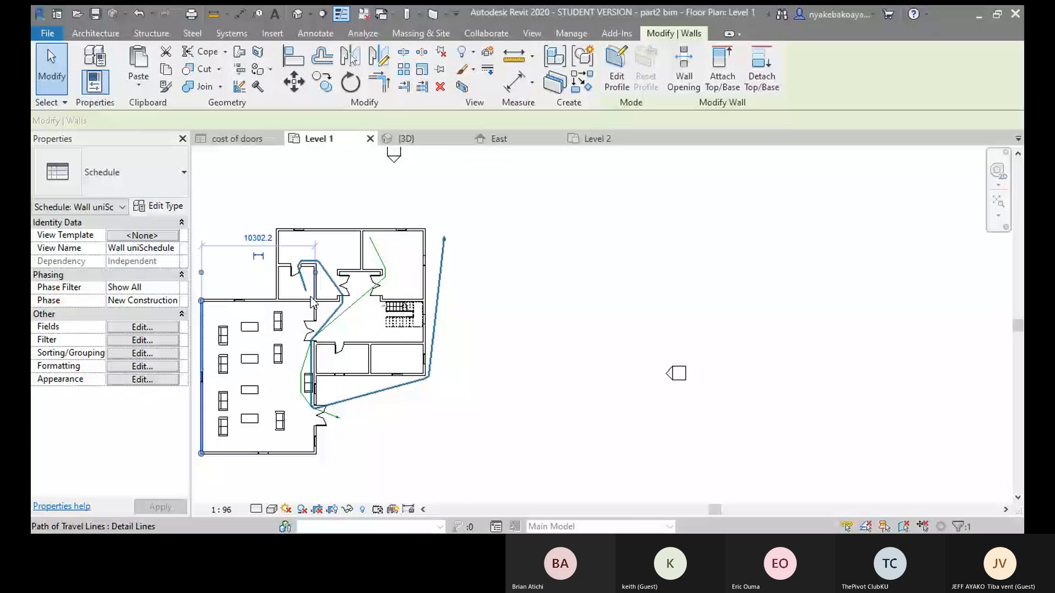
# - Turn off itemizing every instance in the sorting and grouping settings of the Wall uniSchedule
pyautogui.click(296, 297)
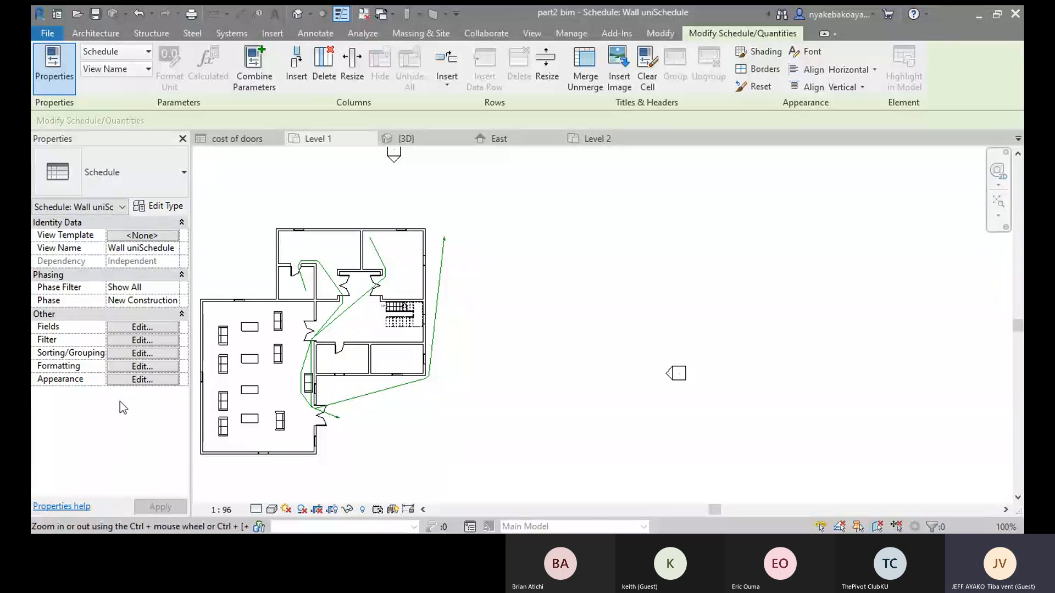
pyautogui.click(137, 366)
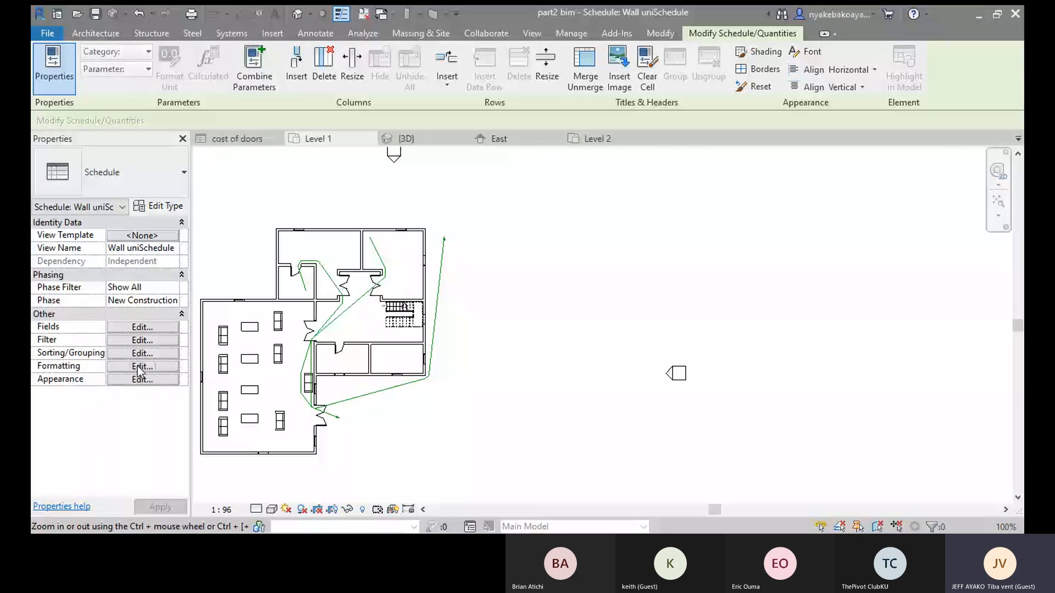
pyautogui.click(137, 366)
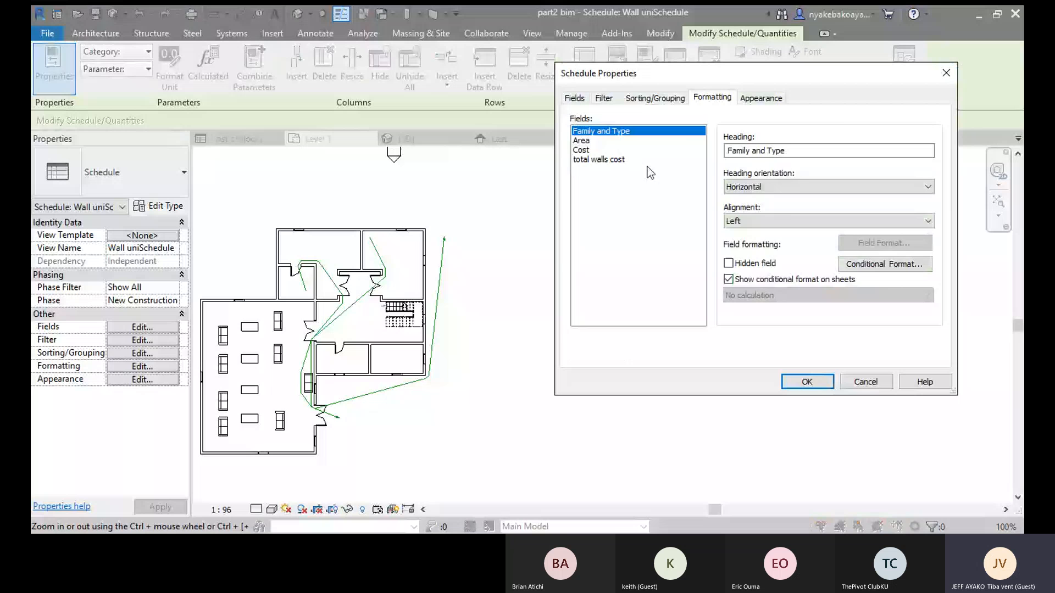
pyautogui.click(655, 98)
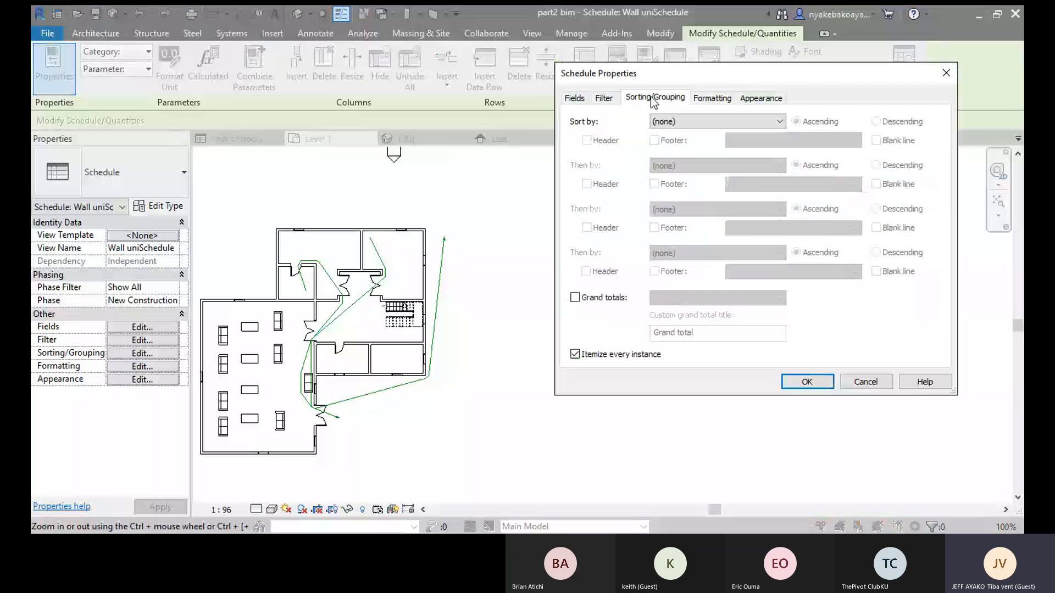
pyautogui.click(574, 355)
pyautogui.click(807, 382)
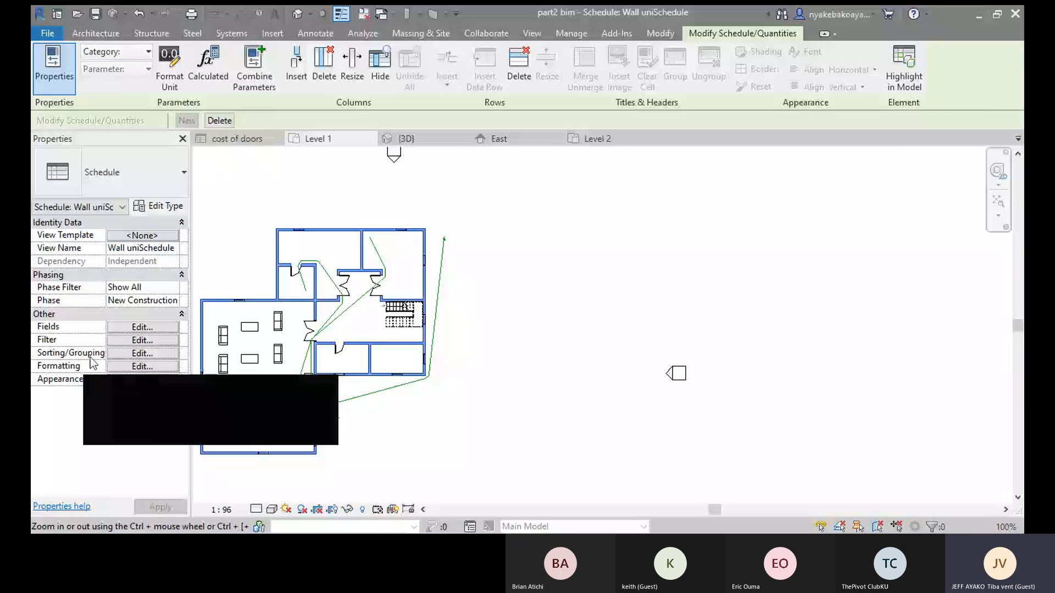
# - Enable grand totals for the wall schedule, showing title, count, and totals
pyautogui.click(137, 354)
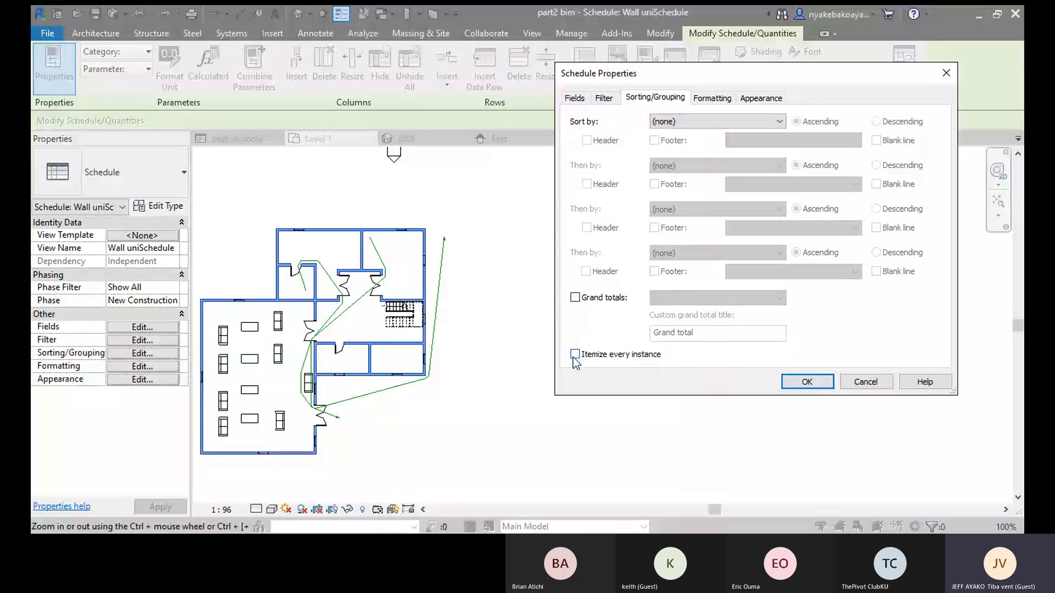
pyautogui.click(575, 298)
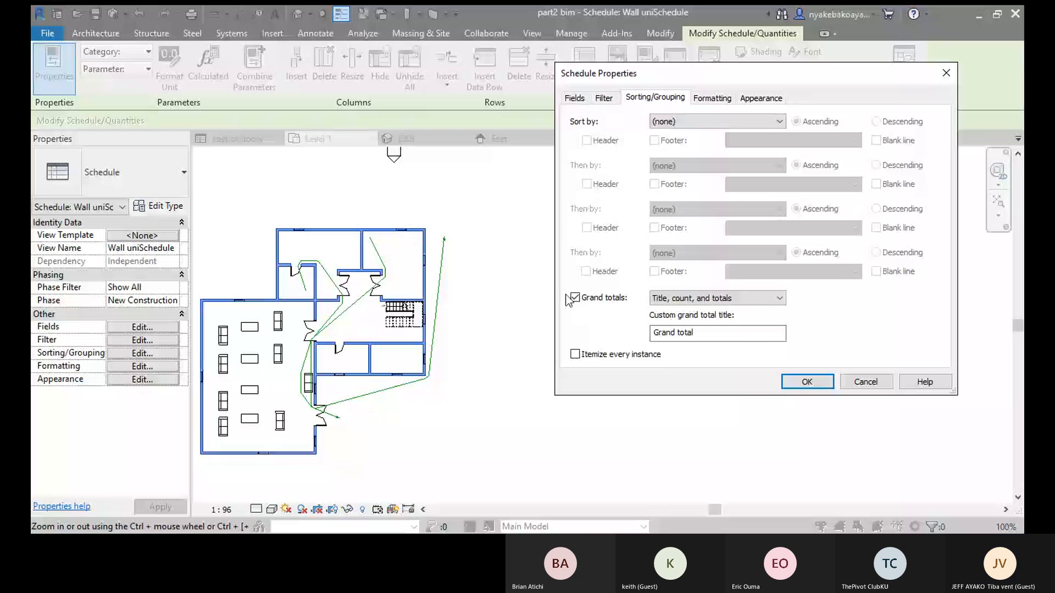
pyautogui.moveTo(772, 69); pyautogui.dragTo(799, 58)
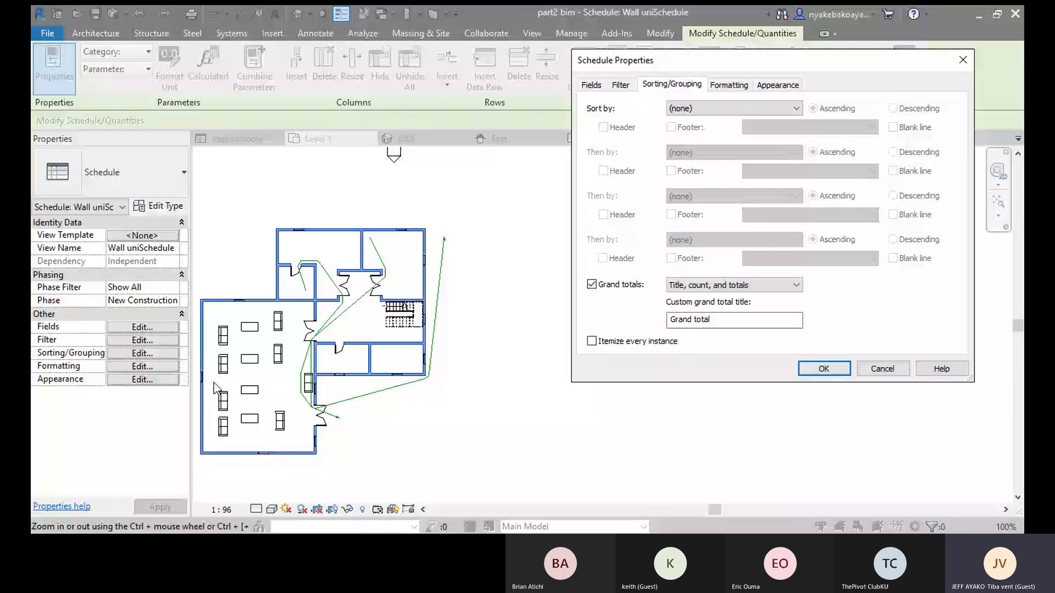
# - Set the total walls cost field to Calculate totals and apply the schedule properties
pyautogui.click(729, 87)
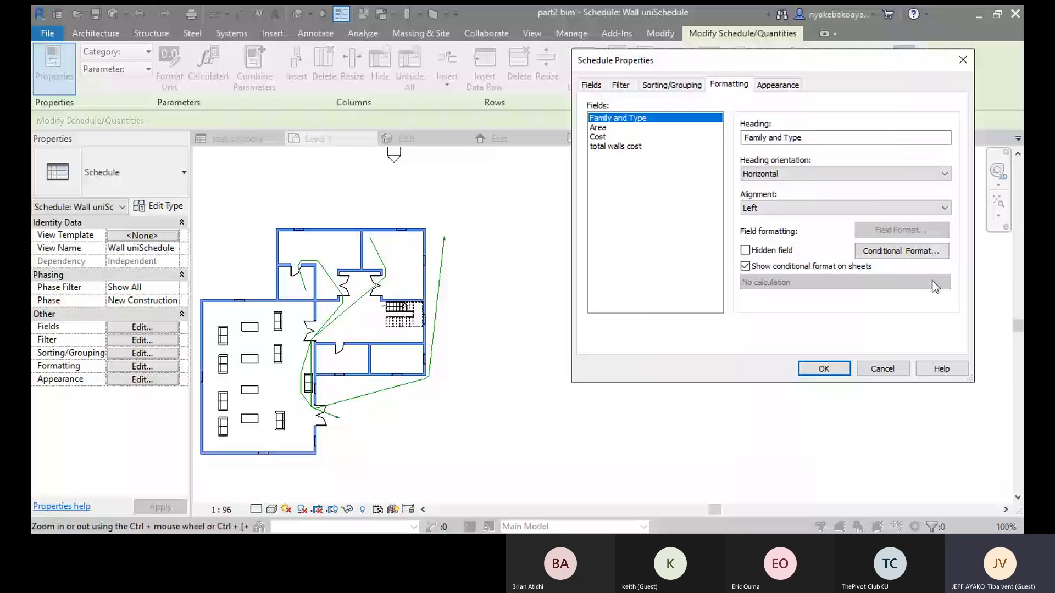
pyautogui.click(602, 146)
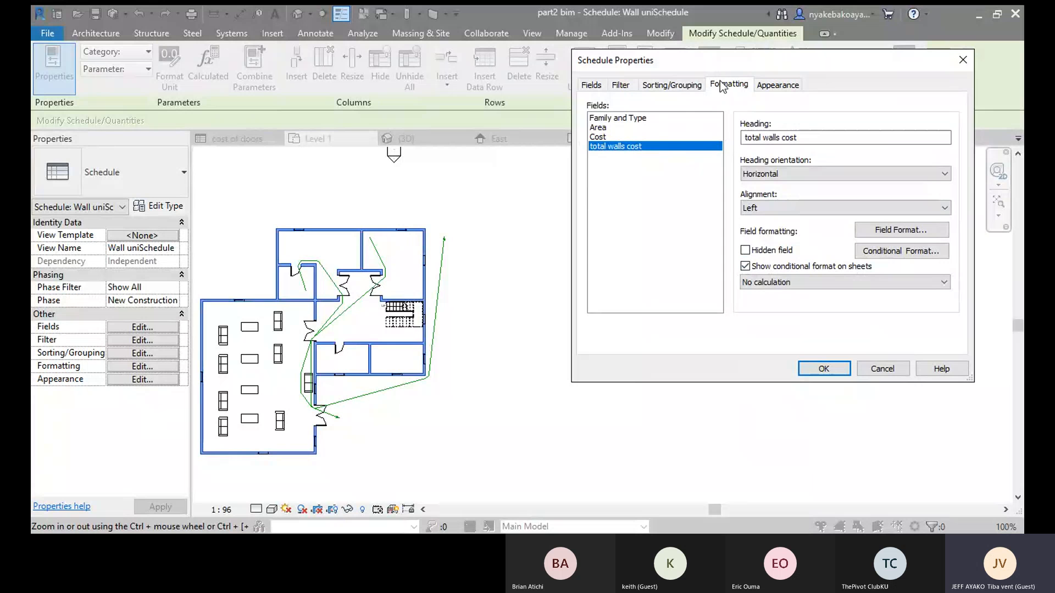
pyautogui.click(936, 287)
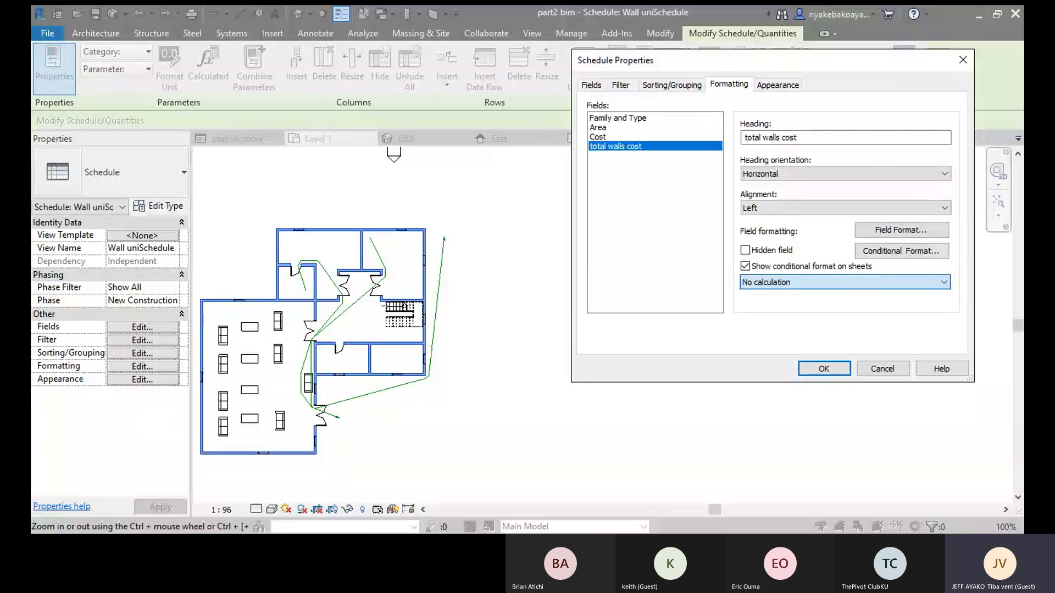
pyautogui.click(752, 303)
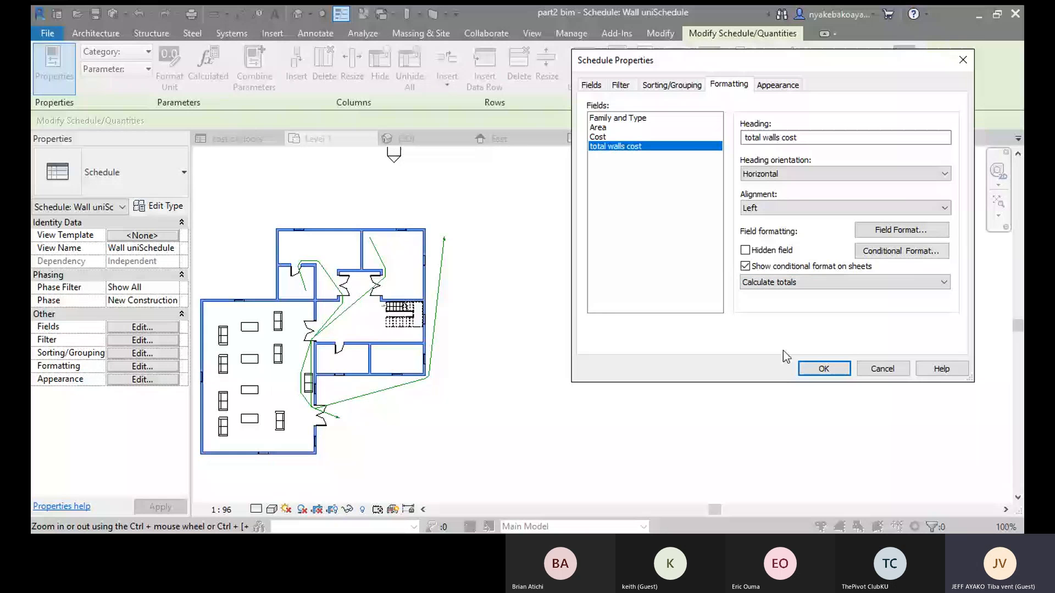
pyautogui.click(822, 368)
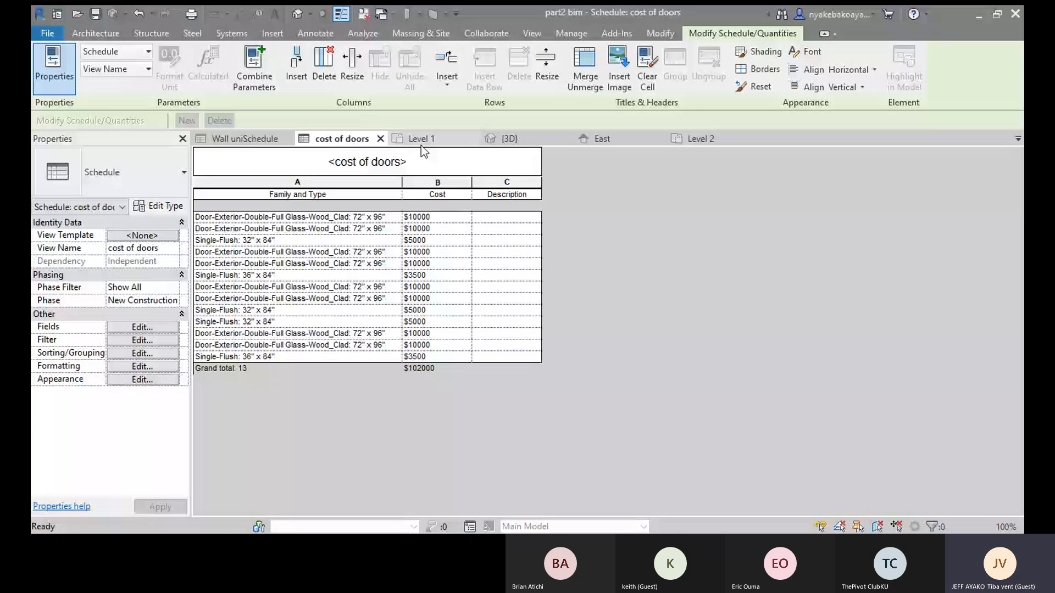
# - Examine the enclosed spaces in the Level 1 floor plan
pyautogui.click(421, 140)
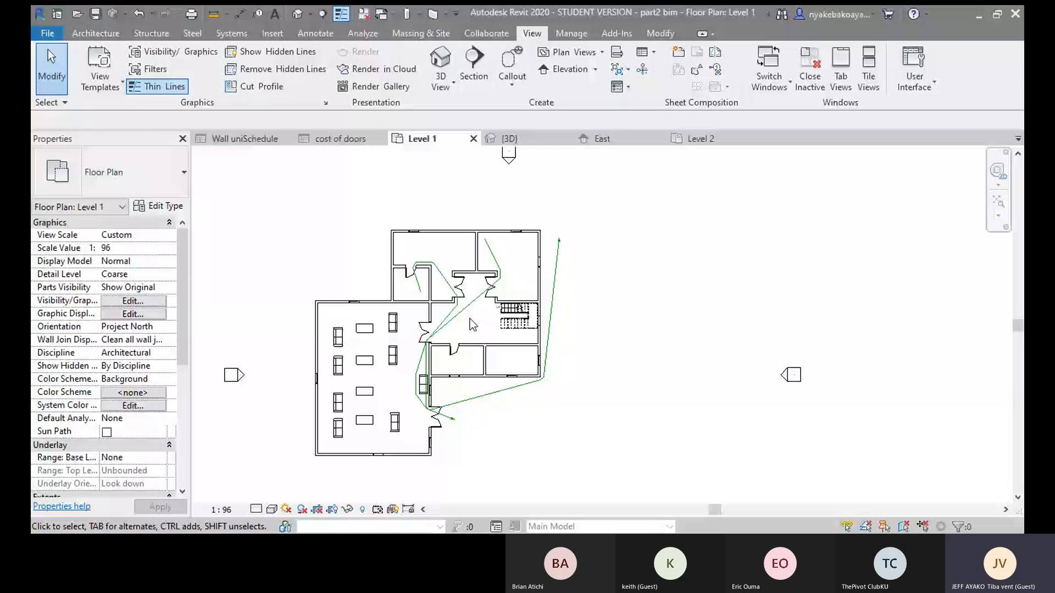
pyautogui.scroll(1, 472, 324)
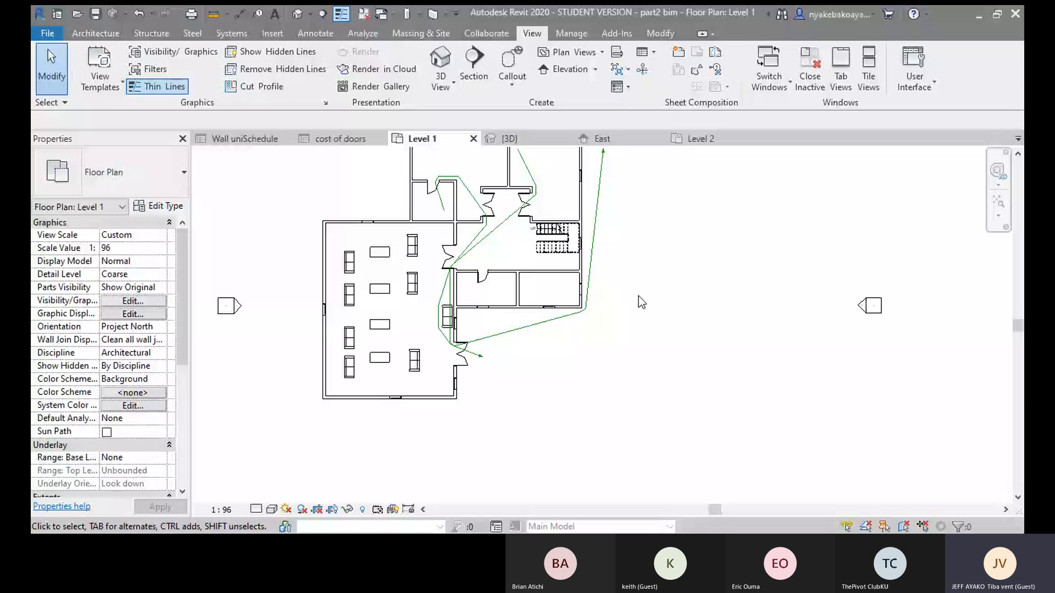
pyautogui.moveTo(638, 296); pyautogui.dragTo(717, 357, button='middle')
pyautogui.scroll(1, 713, 334)
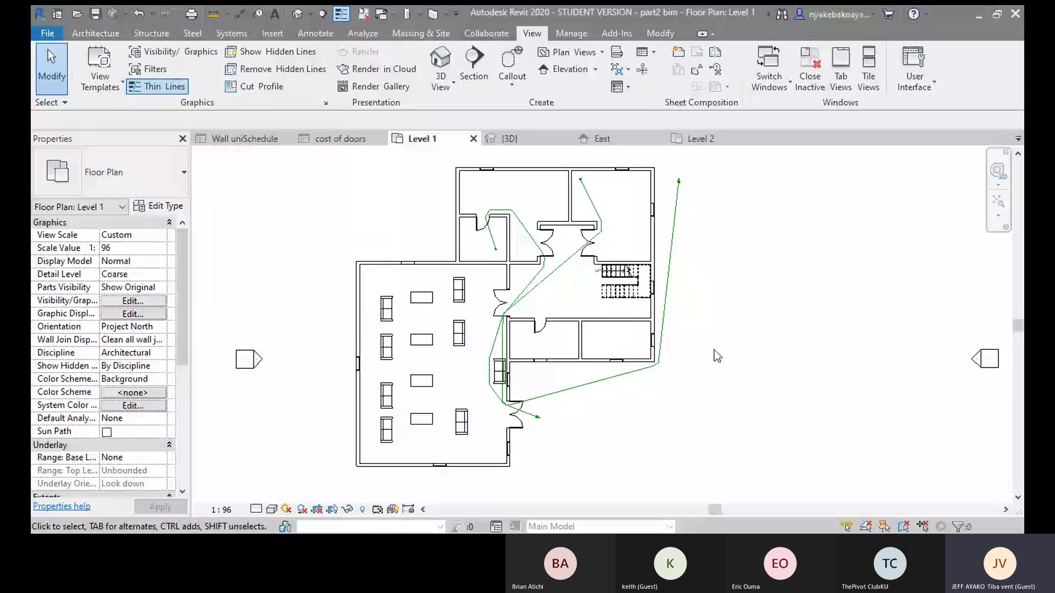
pyautogui.scroll(1, 525, 330)
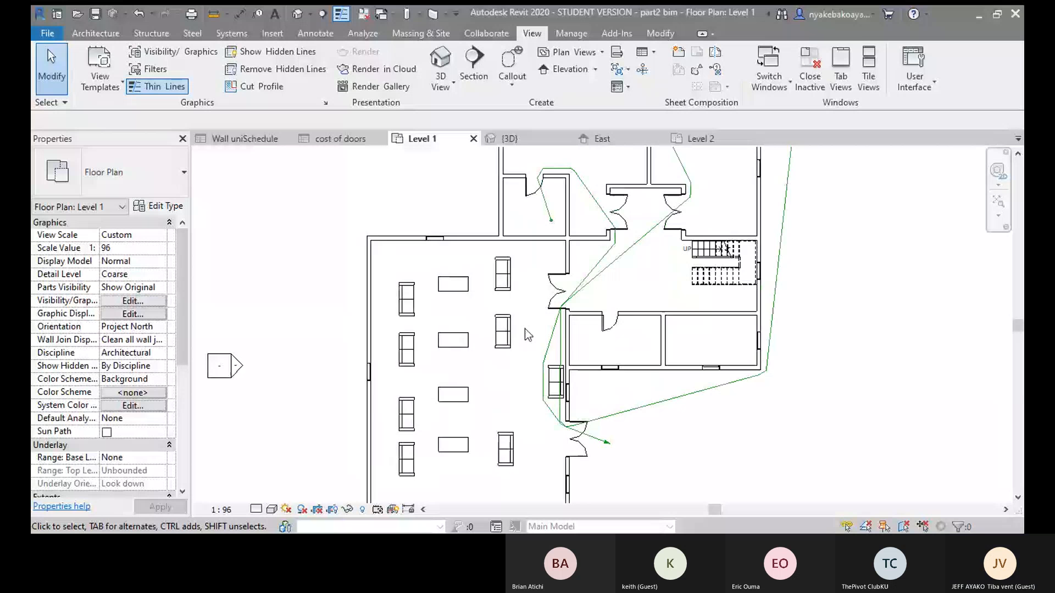
pyautogui.scroll(-1, 526, 330)
pyautogui.scroll(1, 525, 329)
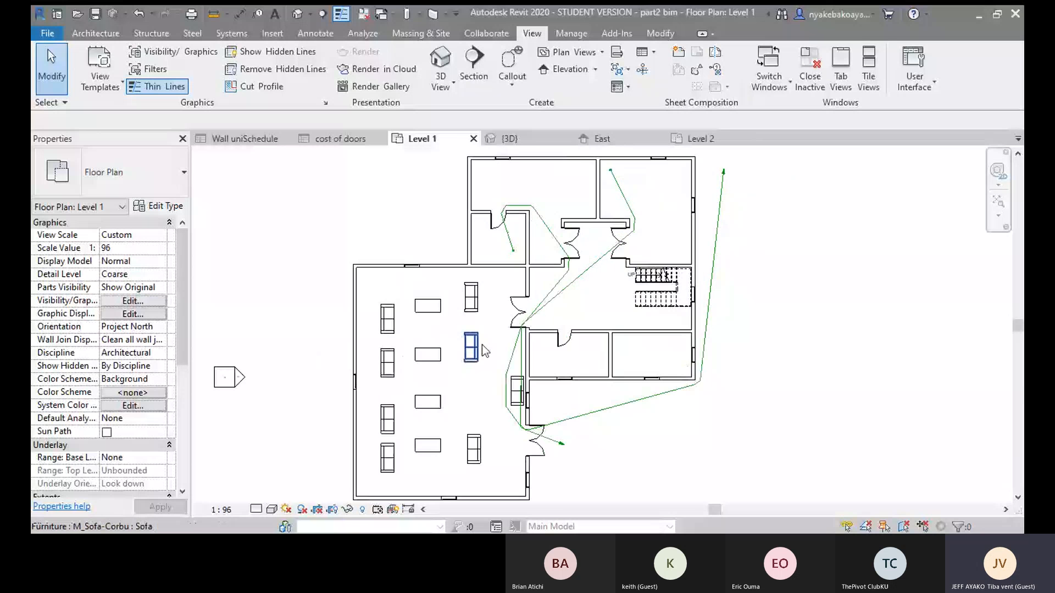
pyautogui.click(102, 40)
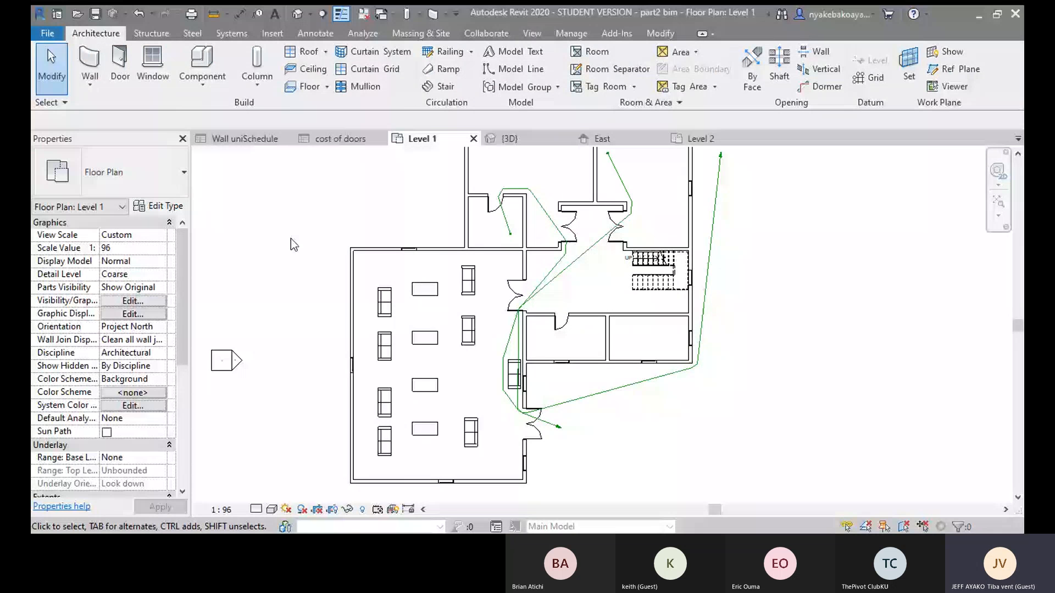
pyautogui.moveTo(283, 239); pyautogui.dragTo(279, 237, button='middle')
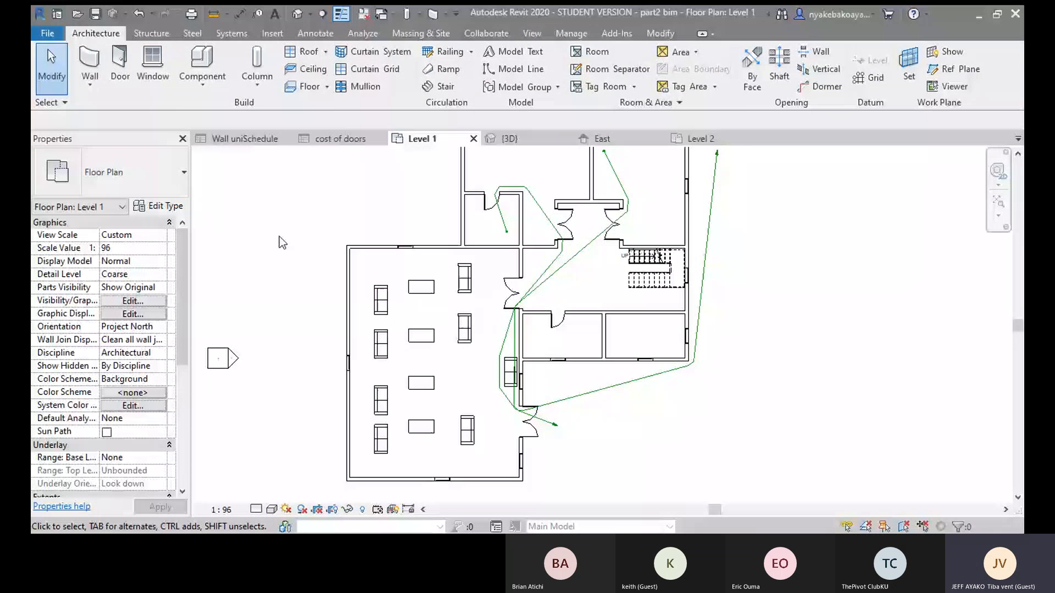
pyautogui.scroll(1, 629, 295)
pyautogui.moveTo(631, 298); pyautogui.dragTo(631, 329, button='middle')
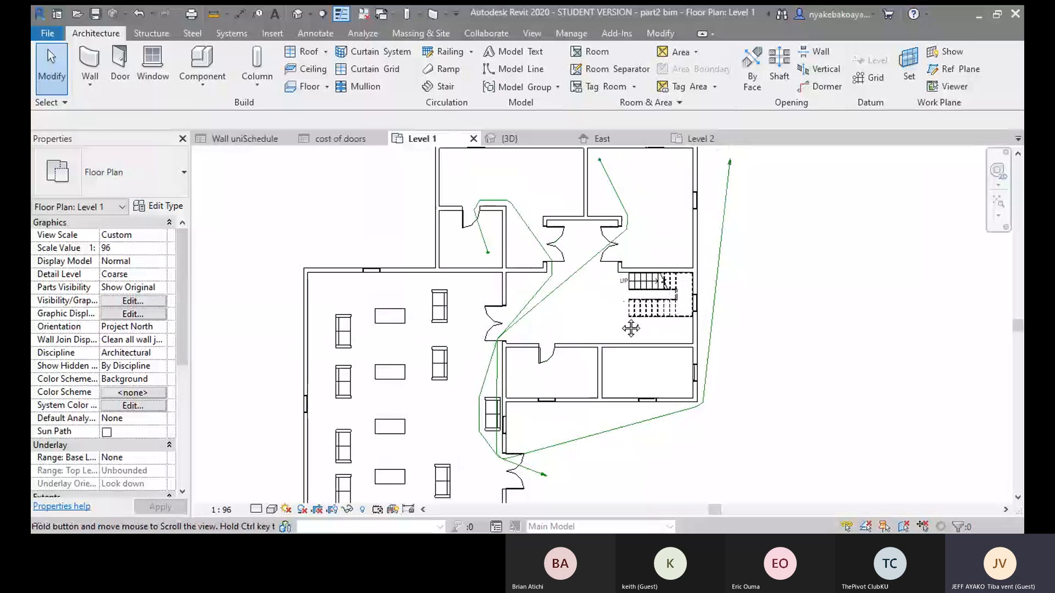
pyautogui.scroll(-2, 613, 312)
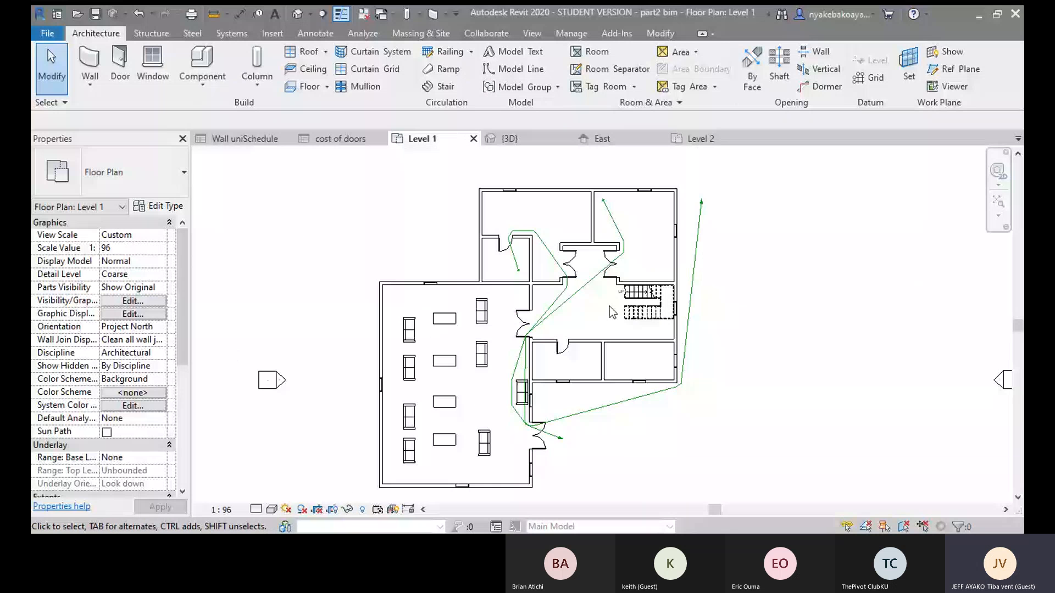
pyautogui.moveTo(610, 307); pyautogui.dragTo(608, 277, button='middle')
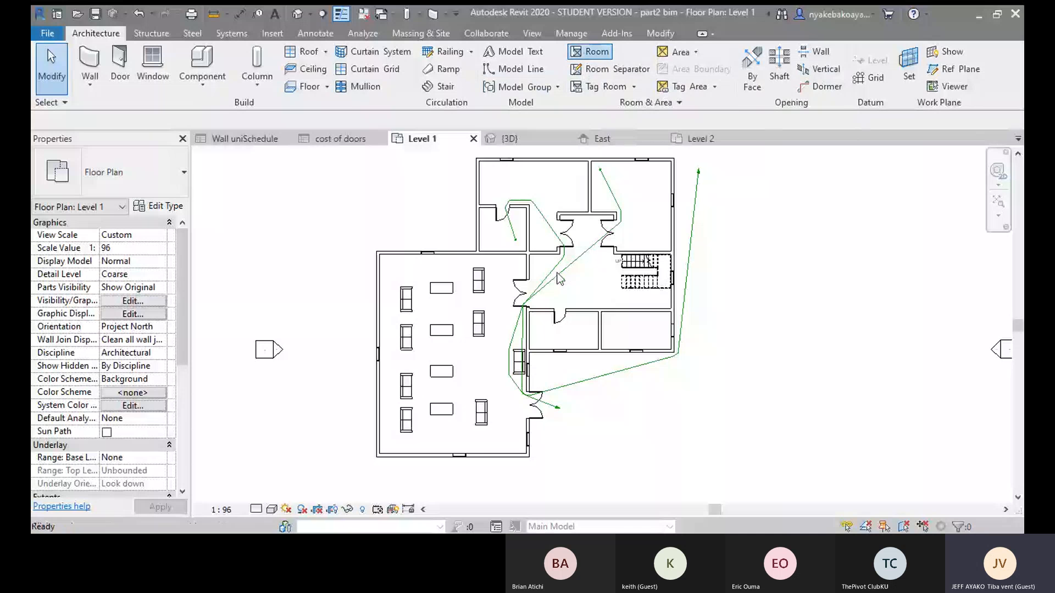
# - Place rooms with Tag on Placement enabled in all seven enclosed spaces of the Level 1 floor plan
pyautogui.press('r')
pyautogui.press('m')
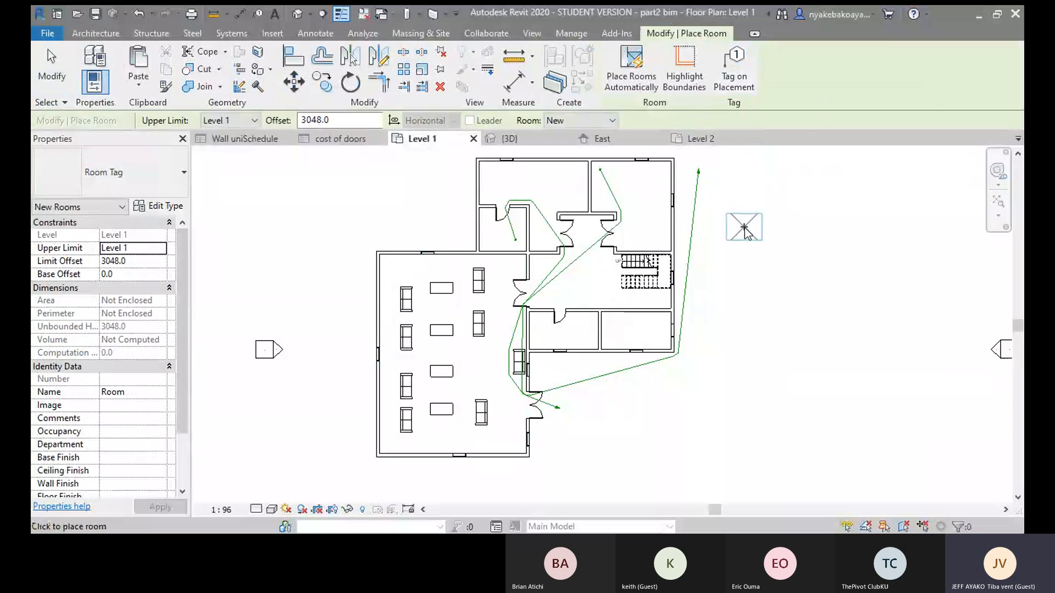
pyautogui.click(733, 69)
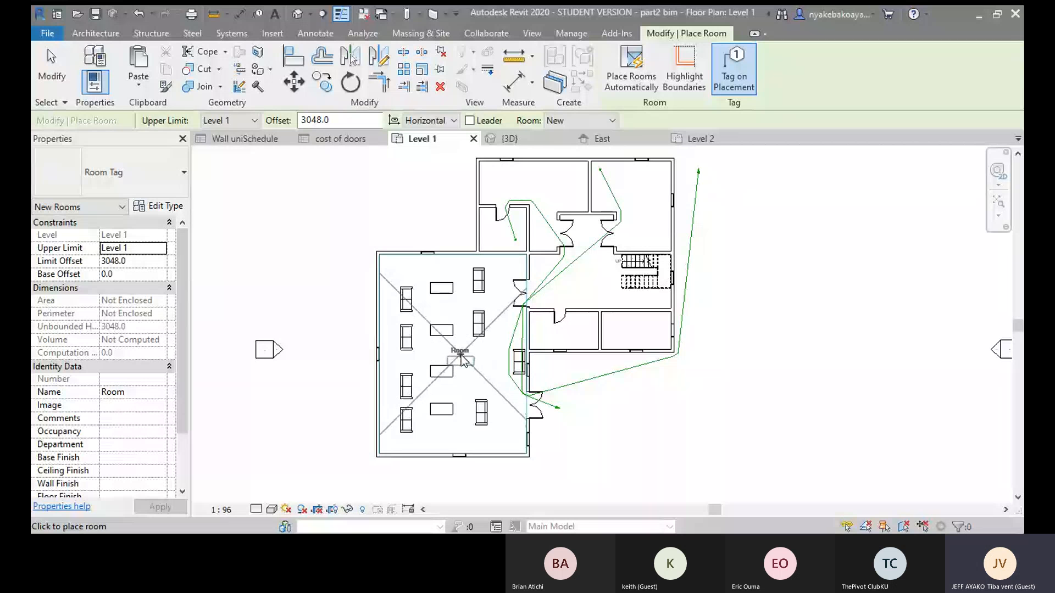
pyautogui.click(462, 360)
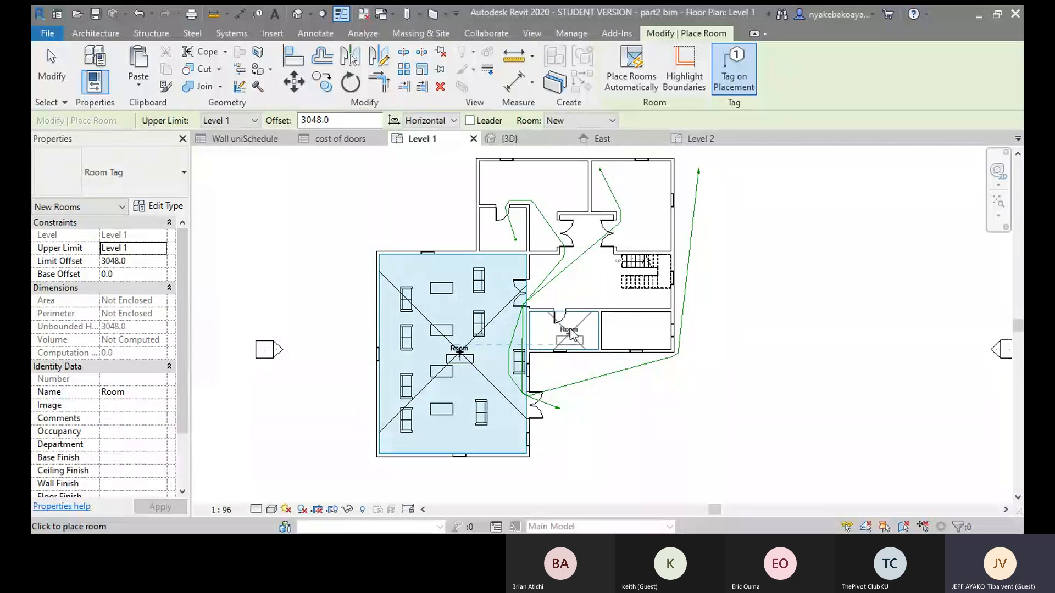
pyautogui.click(572, 334)
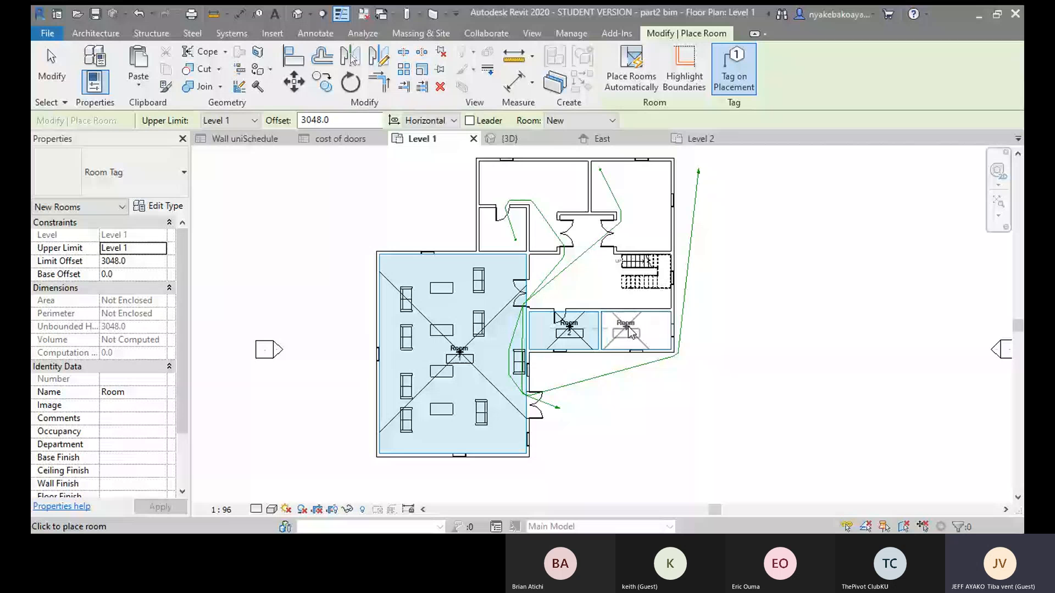
pyautogui.click(630, 332)
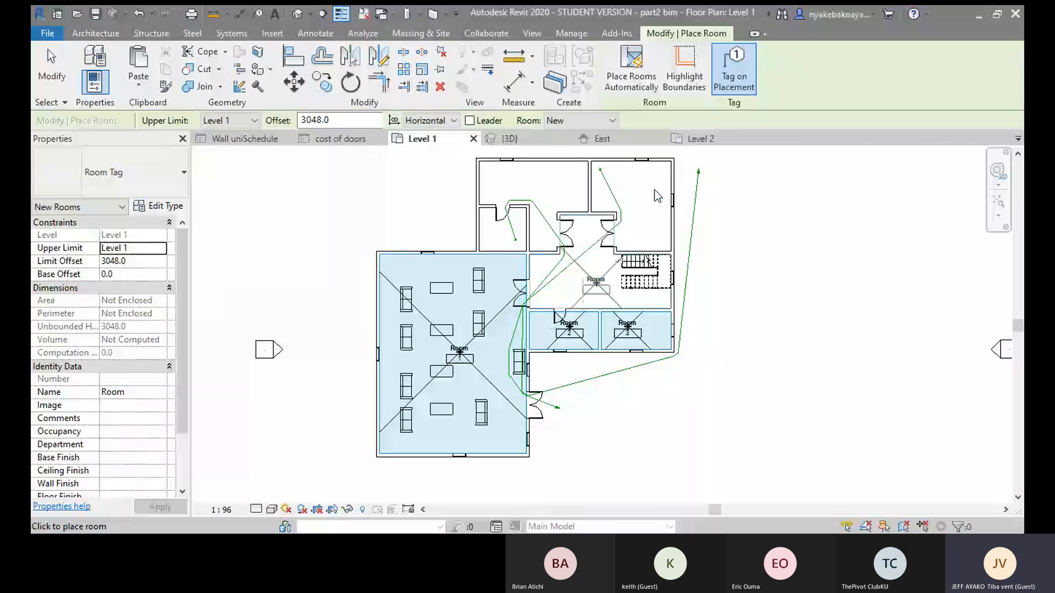
pyautogui.click(599, 287)
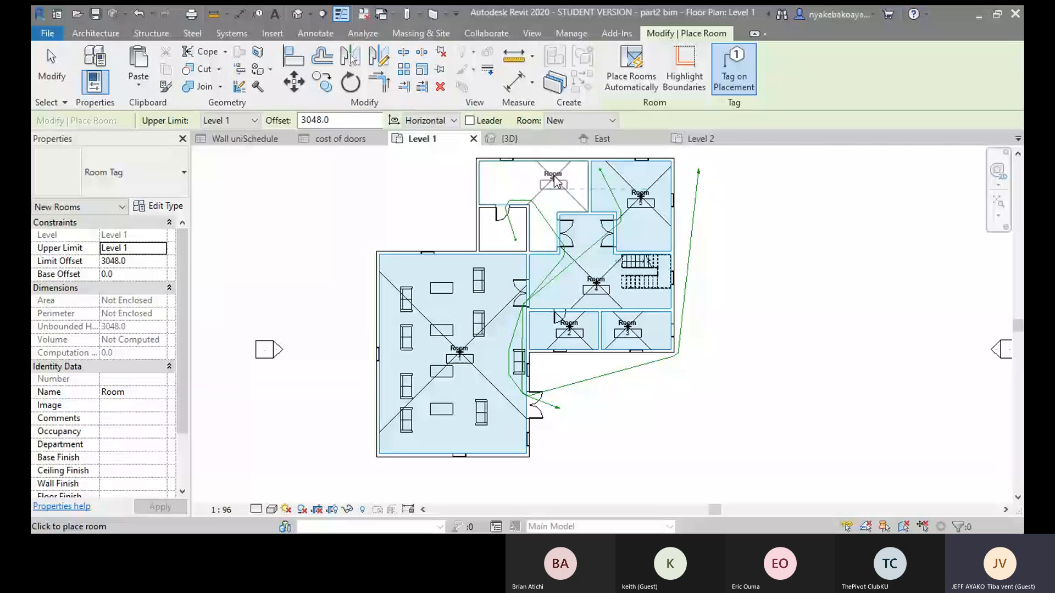
pyautogui.click(554, 180)
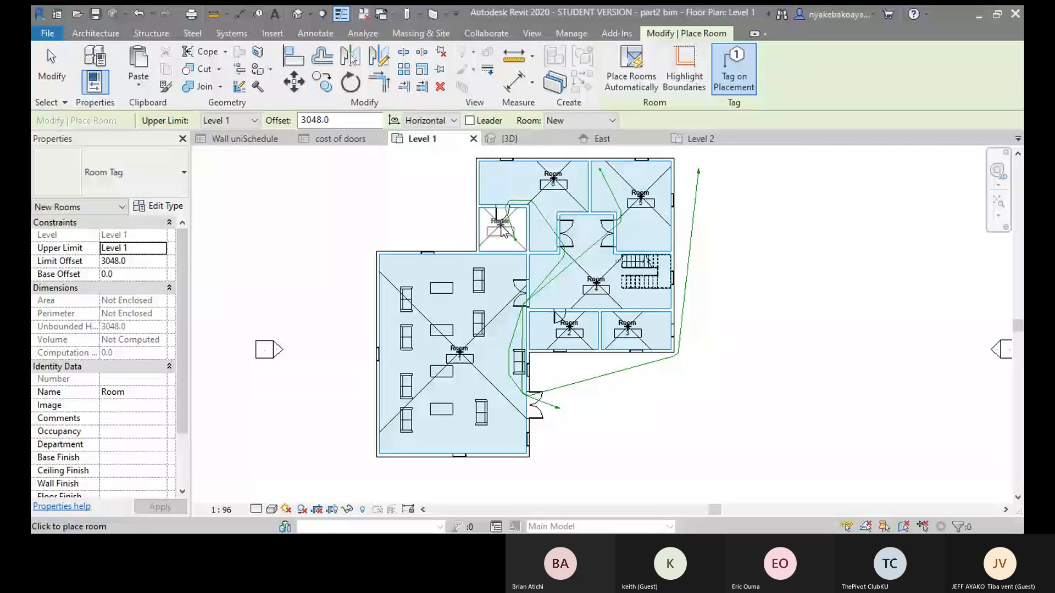
pyautogui.click(502, 231)
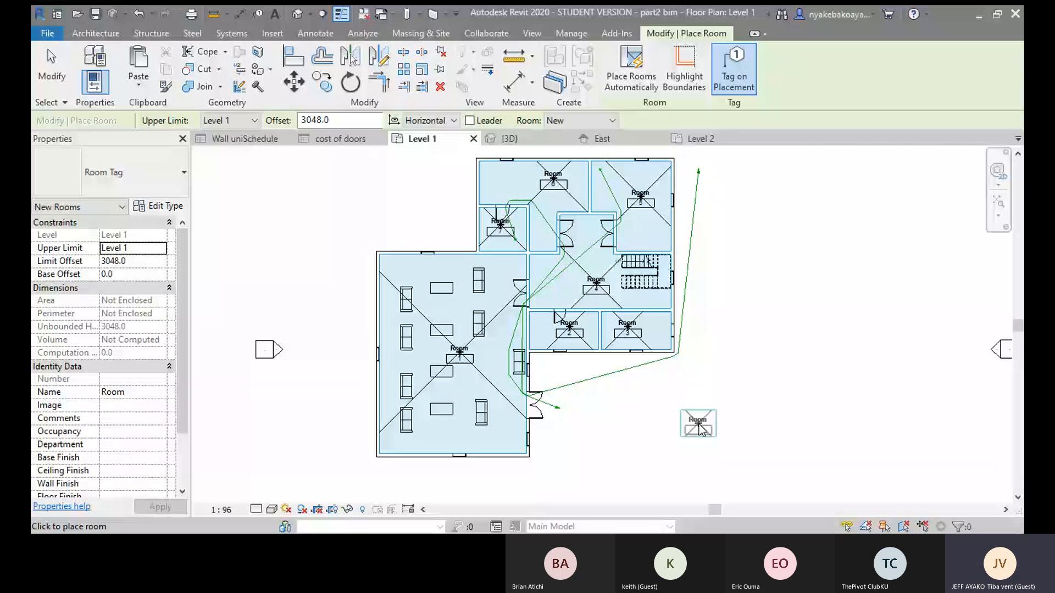
pyautogui.rightClick(701, 395)
pyautogui.click(758, 207)
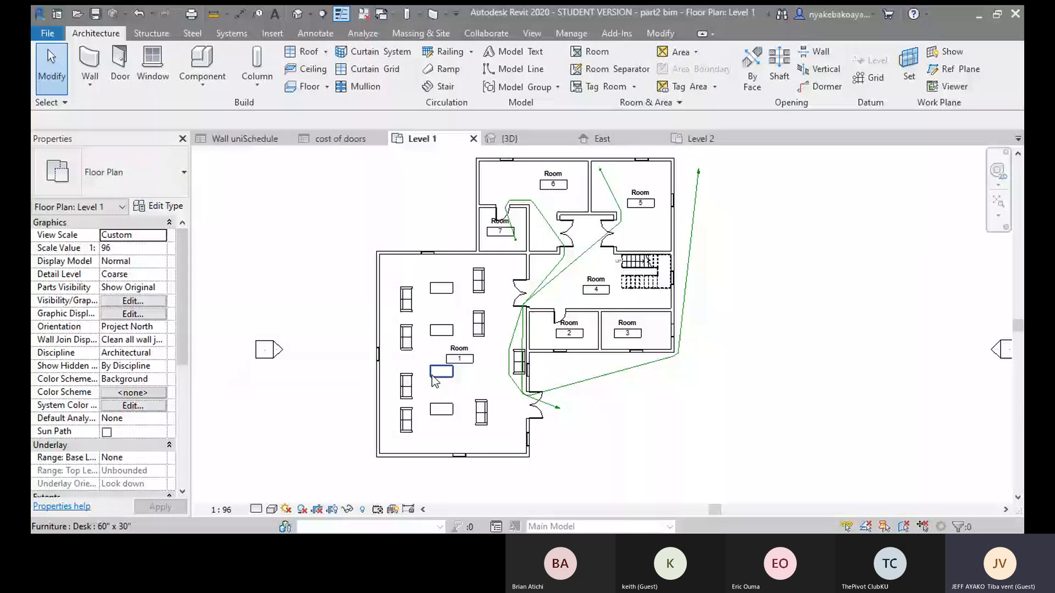
# - Rename room 1, the large furnished space, to "living room" through its room tag
pyautogui.moveTo(434, 380); pyautogui.dragTo(444, 381, button='middle')
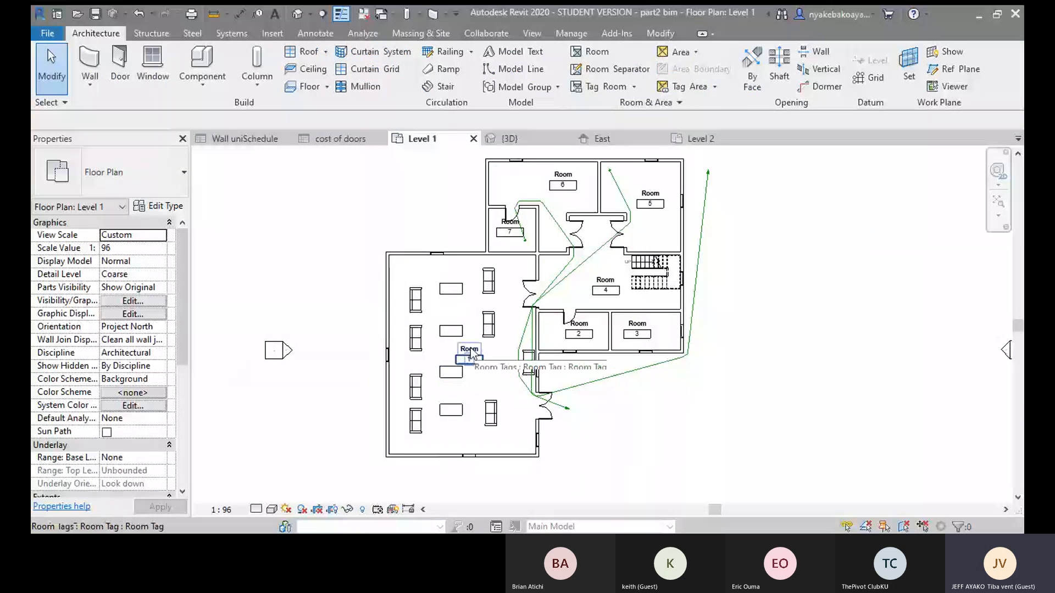
pyautogui.doubleClick(470, 352)
pyautogui.write('living room')
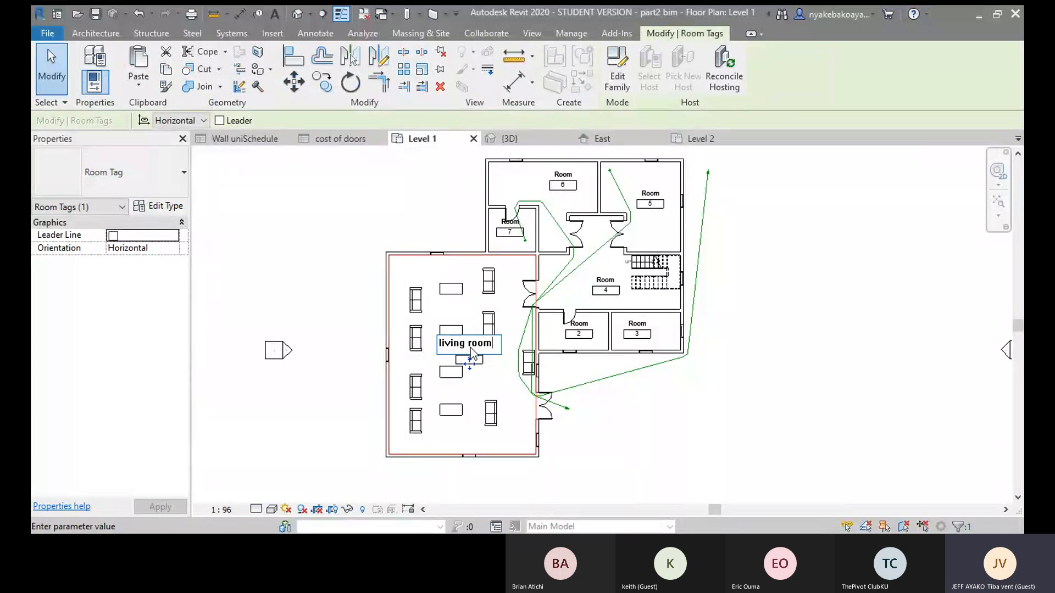
pyautogui.press('Return')
pyautogui.click(610, 439)
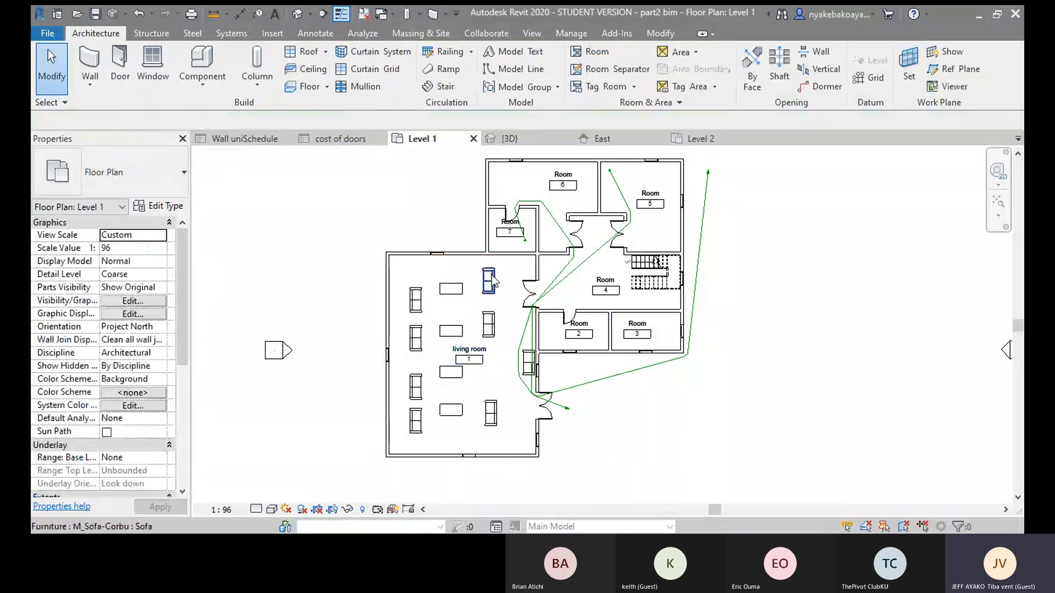
pyautogui.scroll(-1, 529, 260)
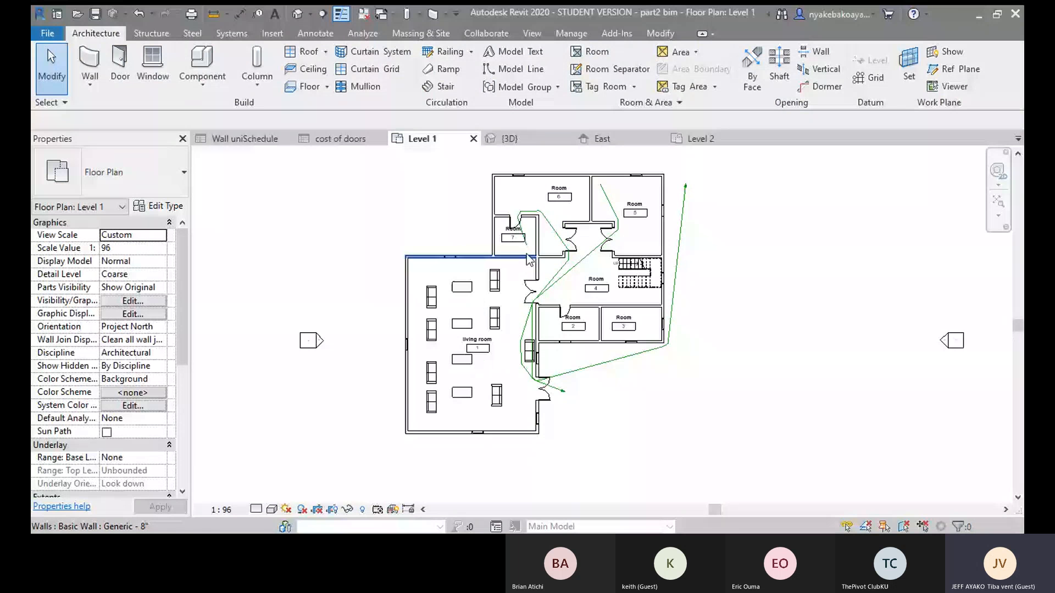
pyautogui.moveTo(462, 331); pyautogui.dragTo(441, 338, button='middle')
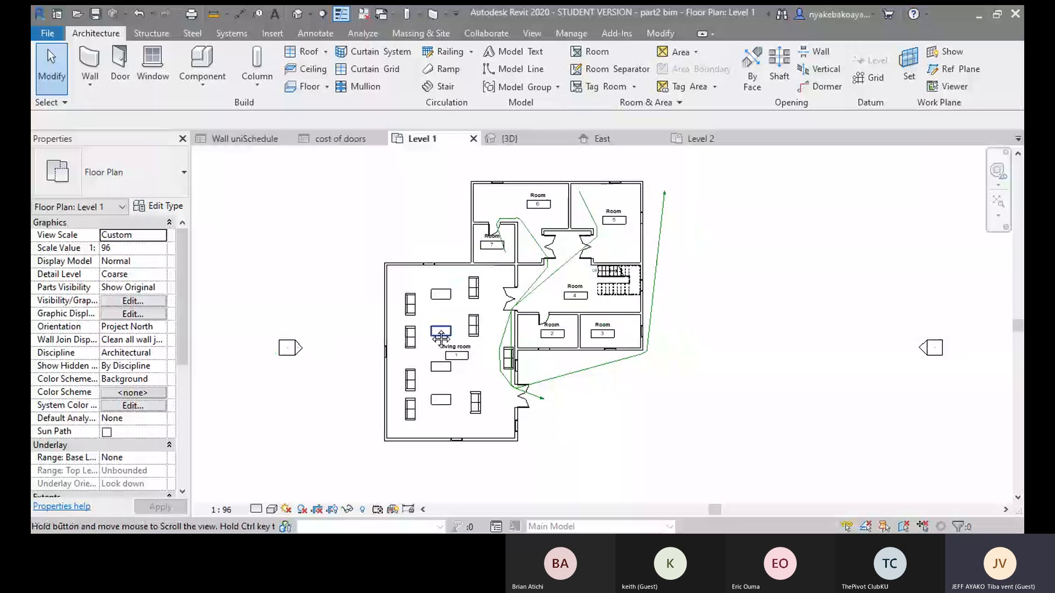
pyautogui.scroll(2, 483, 281)
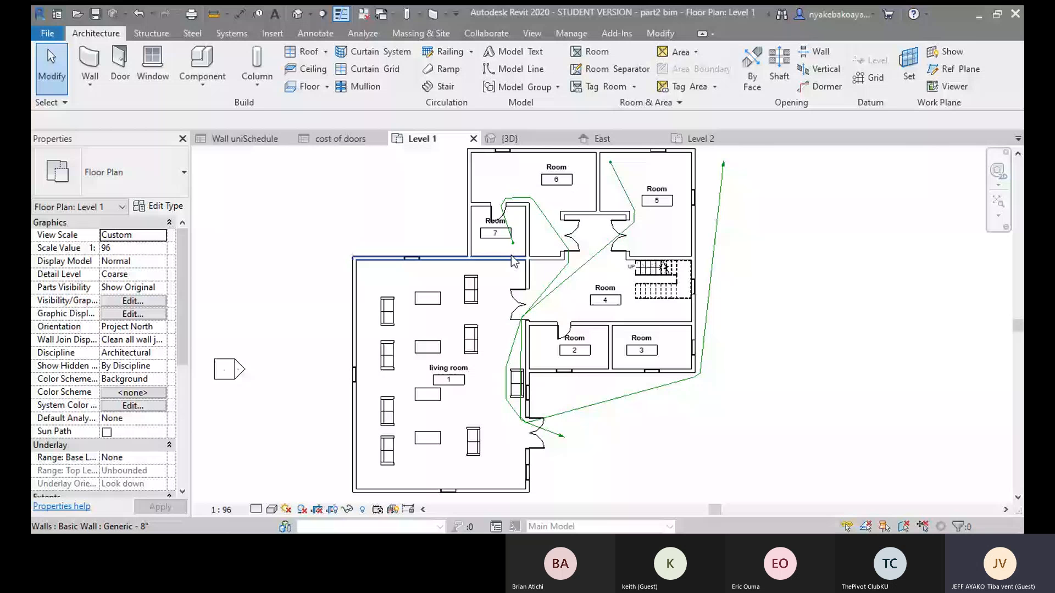
pyautogui.scroll(-2, 581, 231)
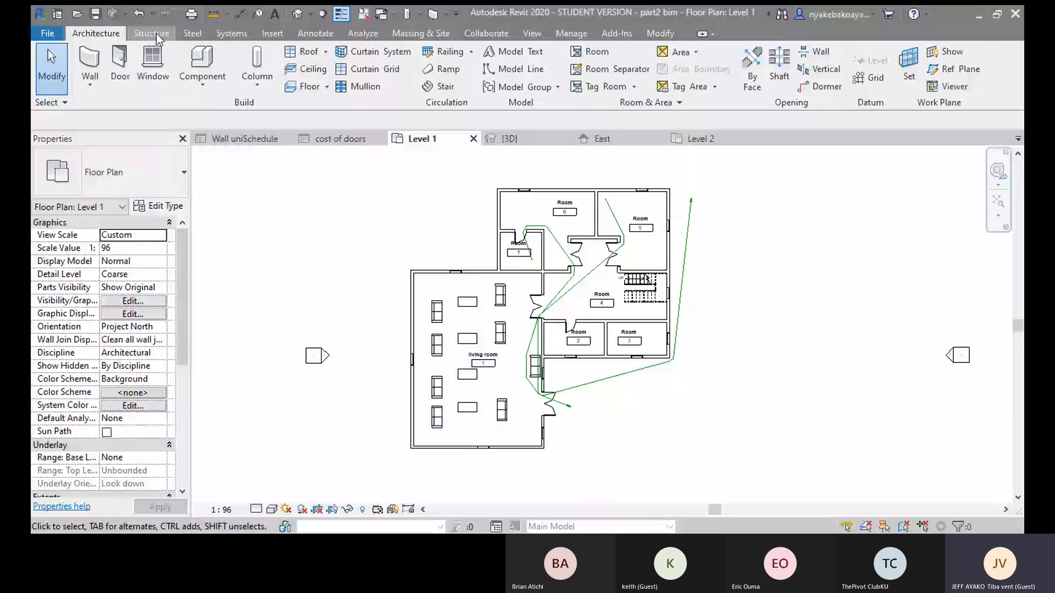
# - Place a color fill legend beside the Level 1 floor plan with space type Rooms and color scheme Name
pyautogui.click(531, 34)
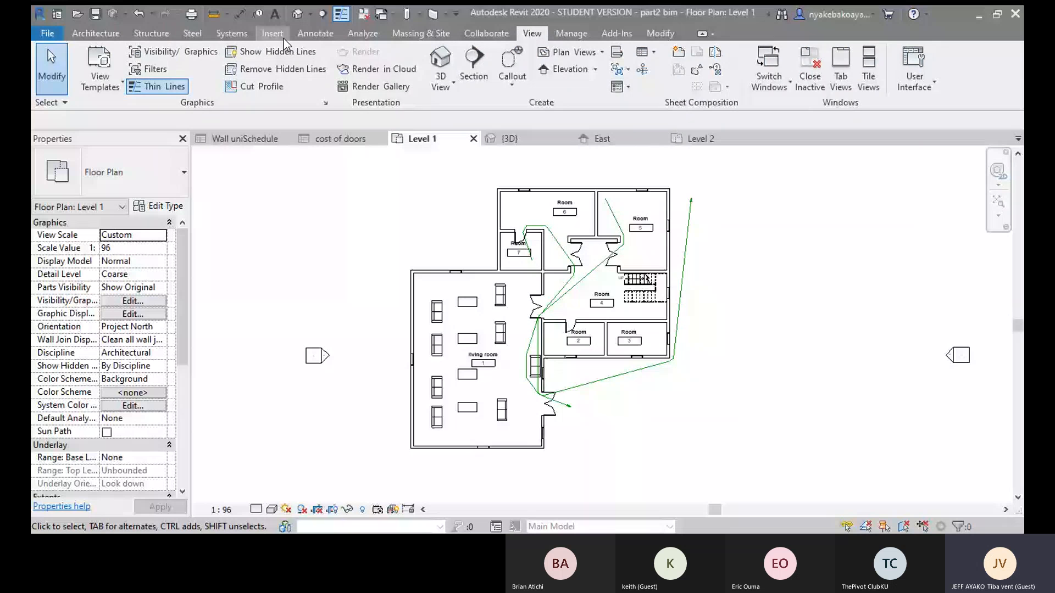
pyautogui.click(316, 34)
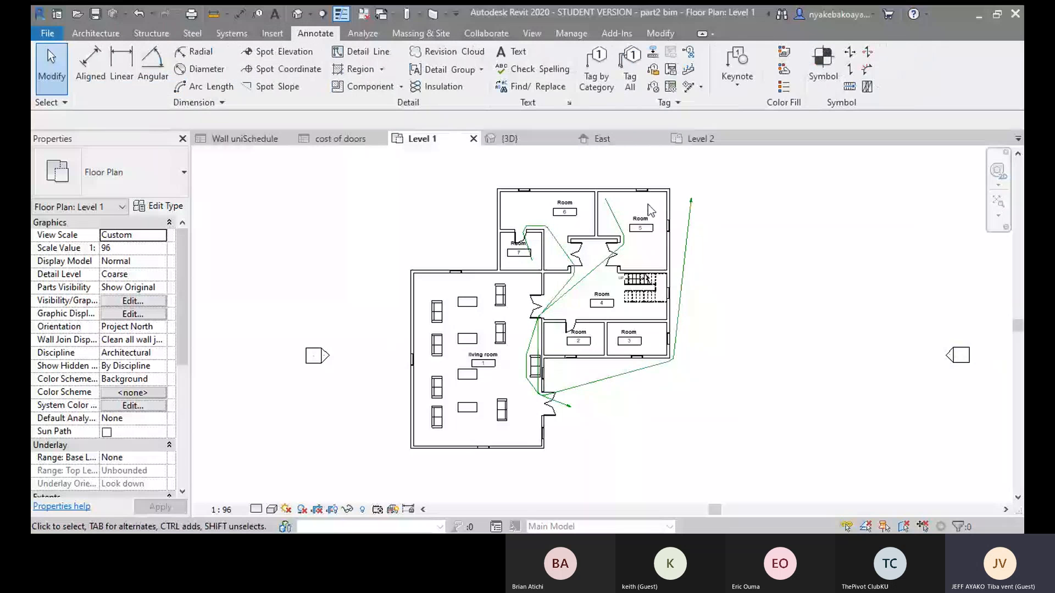
pyautogui.click(785, 88)
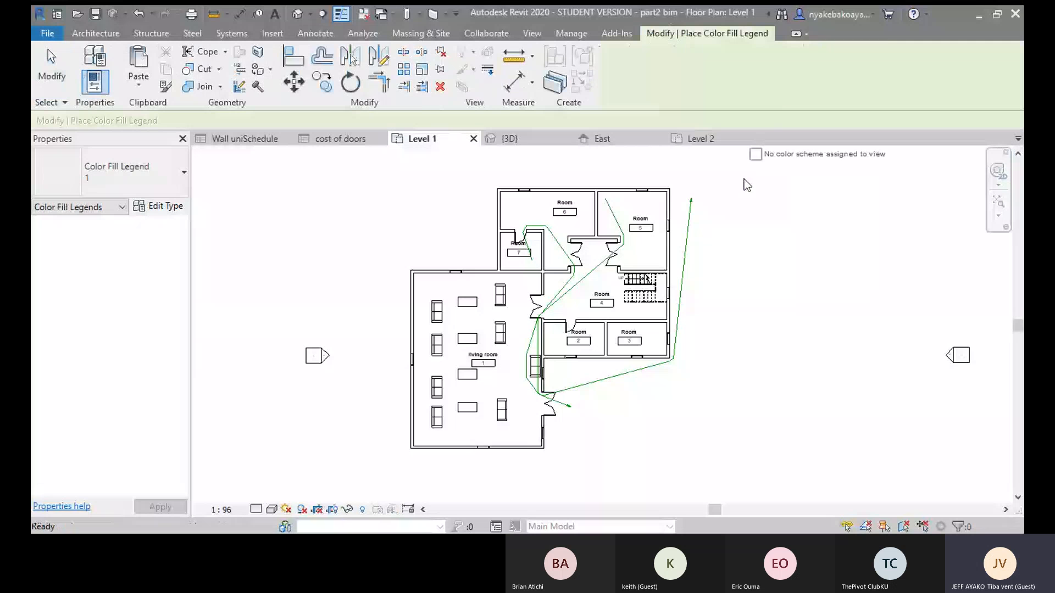
pyautogui.moveTo(669, 359); pyautogui.dragTo(564, 365, button='middle')
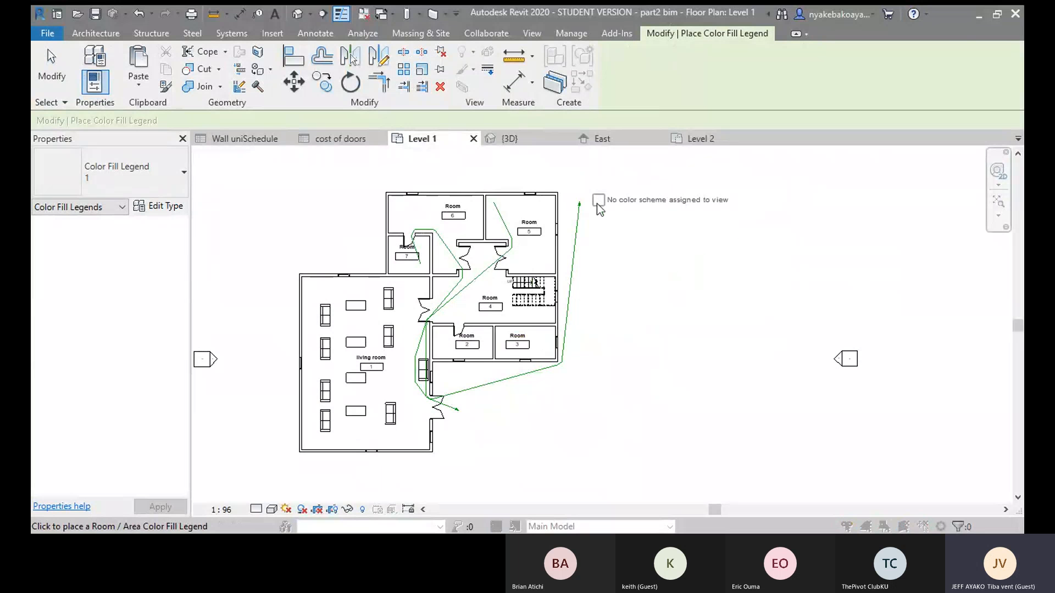
pyautogui.click(596, 199)
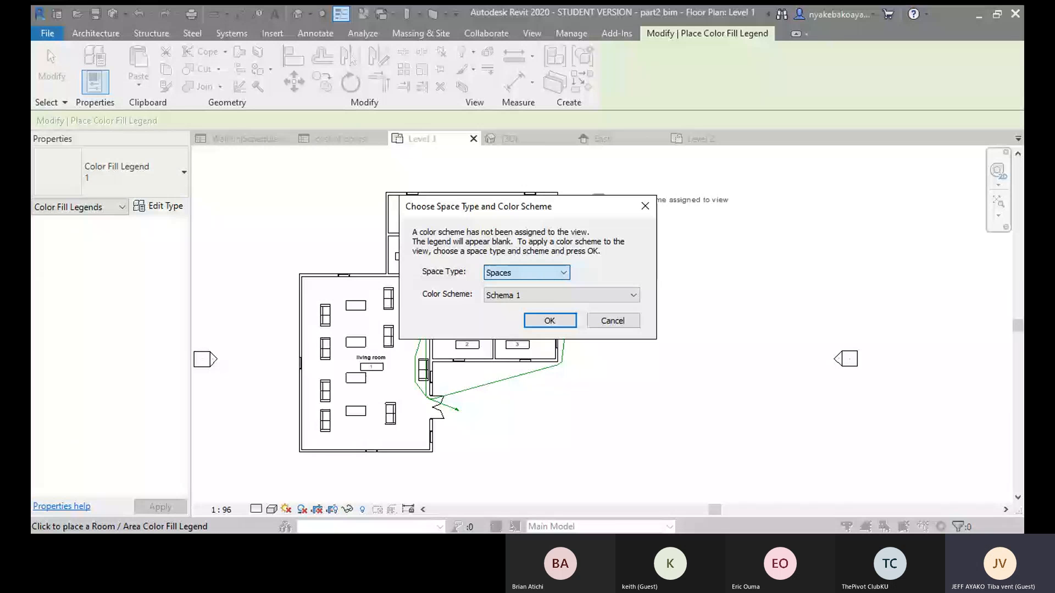
pyautogui.click(526, 305)
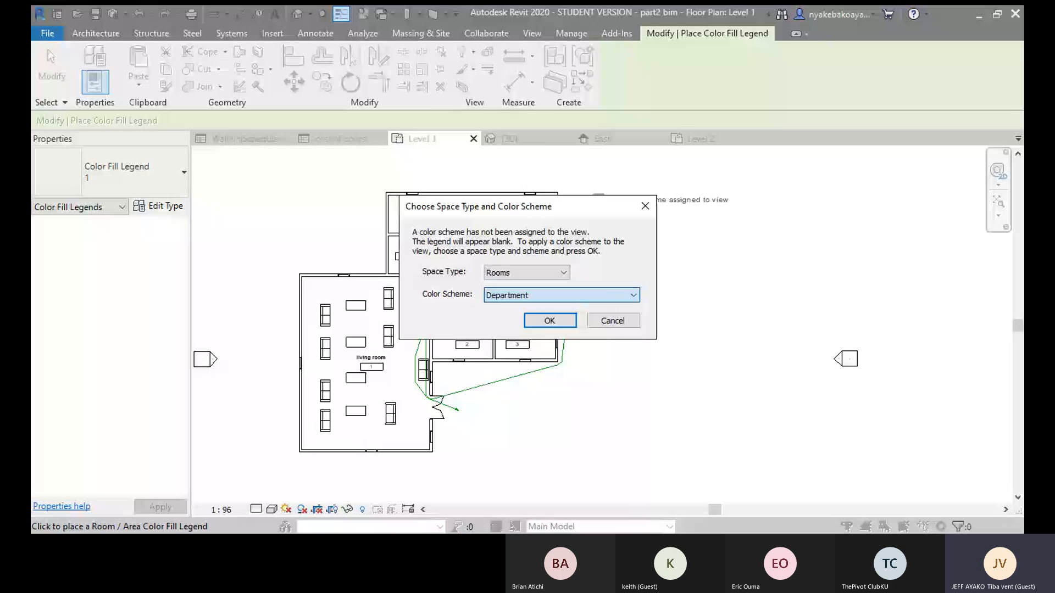
pyautogui.scroll(-1, 542, 295)
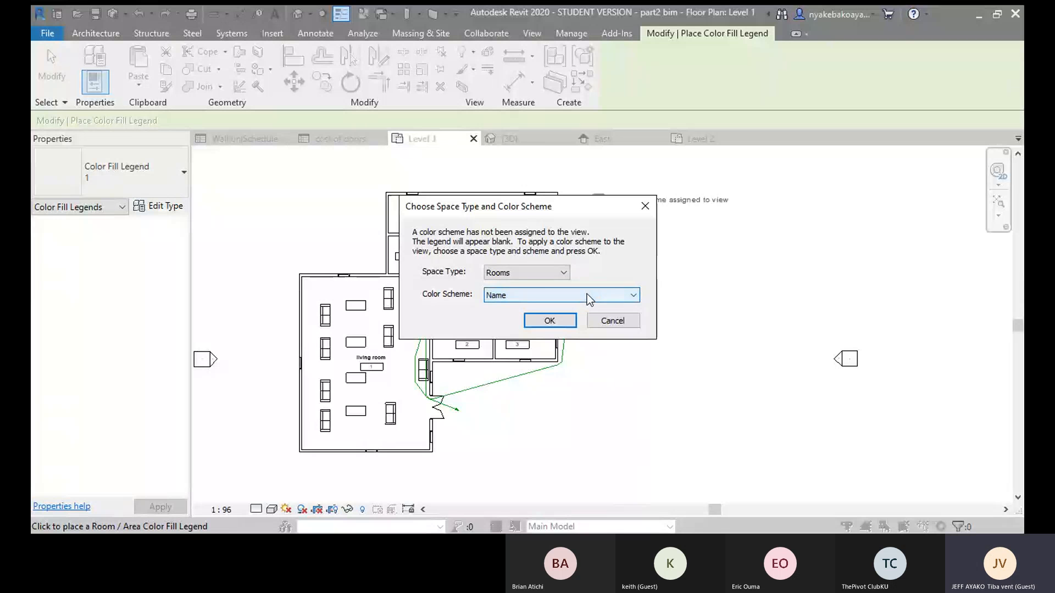
pyautogui.click(550, 322)
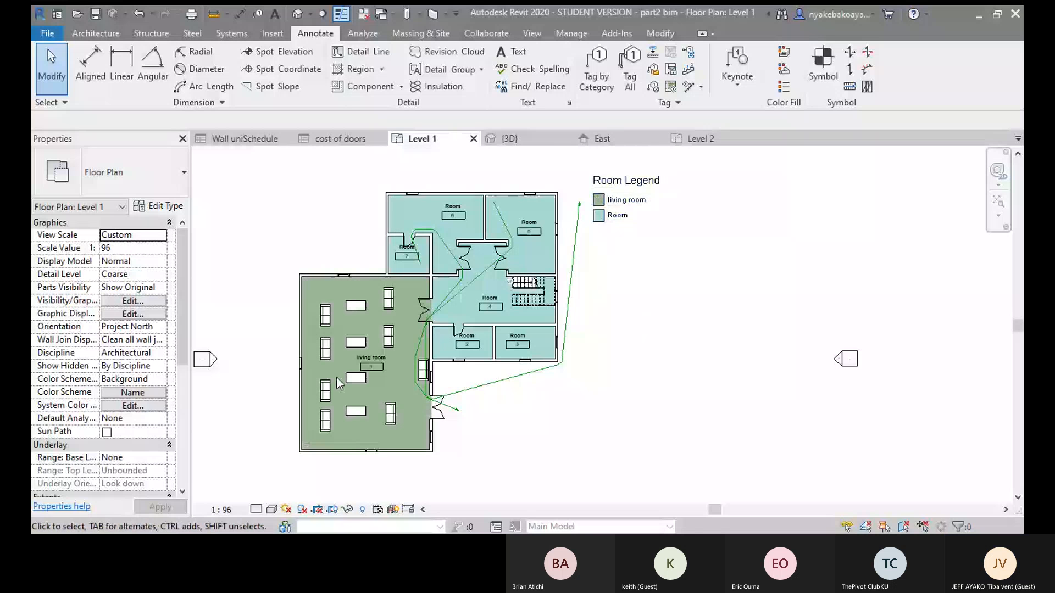
# - Examine the room color fills and their legend on the Level 1 floor plan
pyautogui.scroll(2, 342, 345)
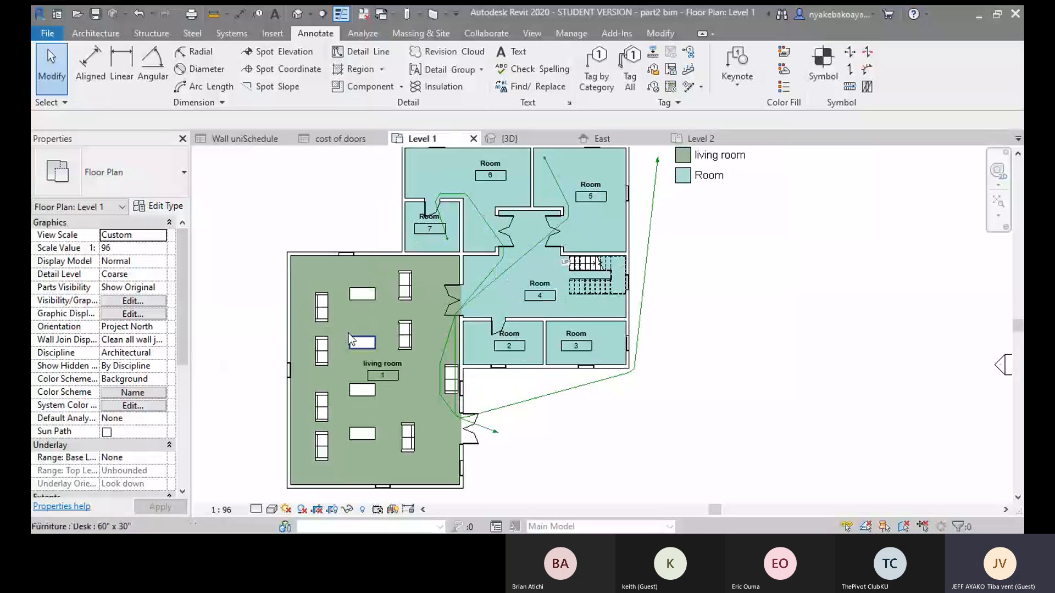
pyautogui.scroll(1, 350, 339)
pyautogui.scroll(-1, 406, 328)
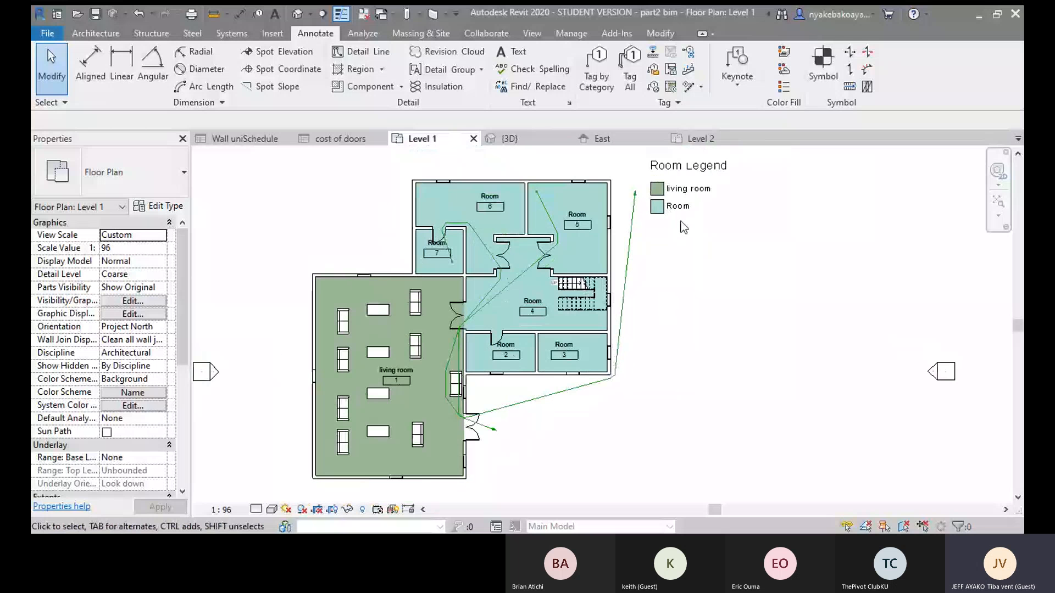
pyautogui.scroll(1, 683, 227)
pyautogui.scroll(-2, 683, 227)
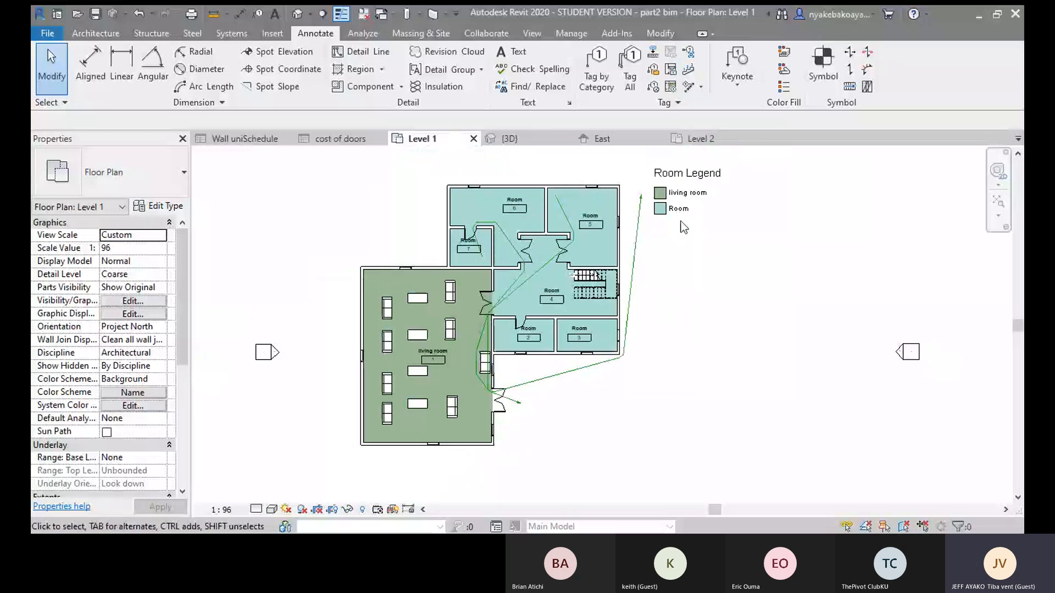
pyautogui.scroll(1, 385, 292)
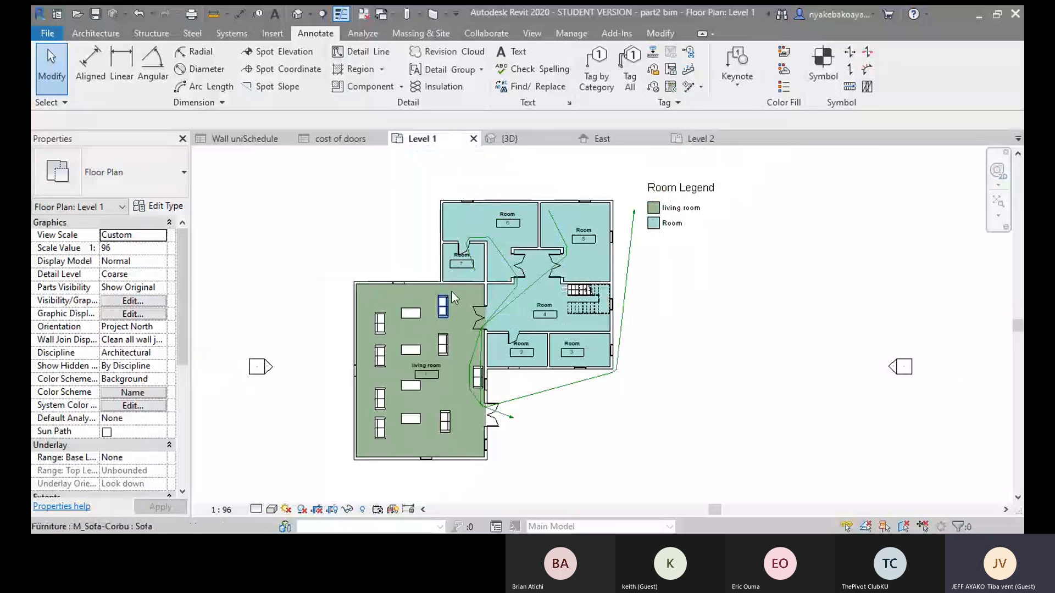
pyautogui.moveTo(452, 296); pyautogui.dragTo(489, 312, button='middle')
pyautogui.scroll(2, 577, 330)
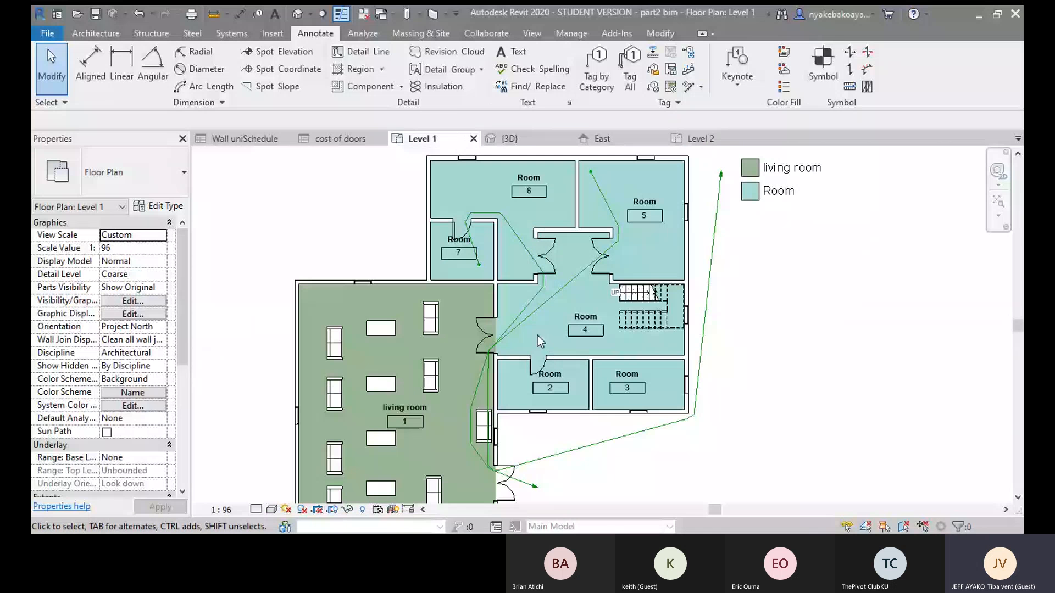
pyautogui.moveTo(538, 336); pyautogui.dragTo(519, 315, button='middle')
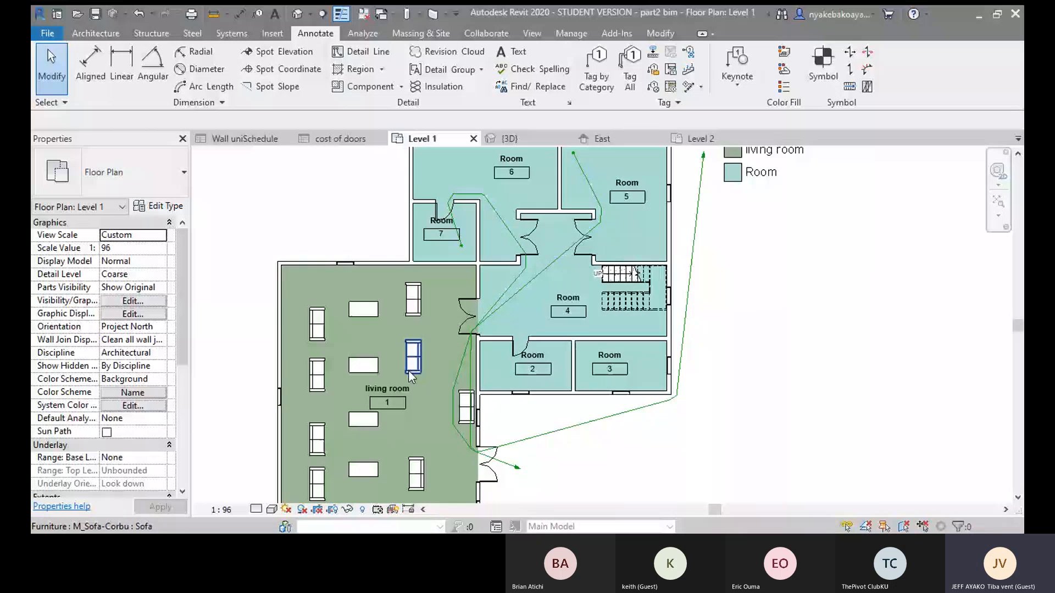
pyautogui.scroll(-1, 387, 394)
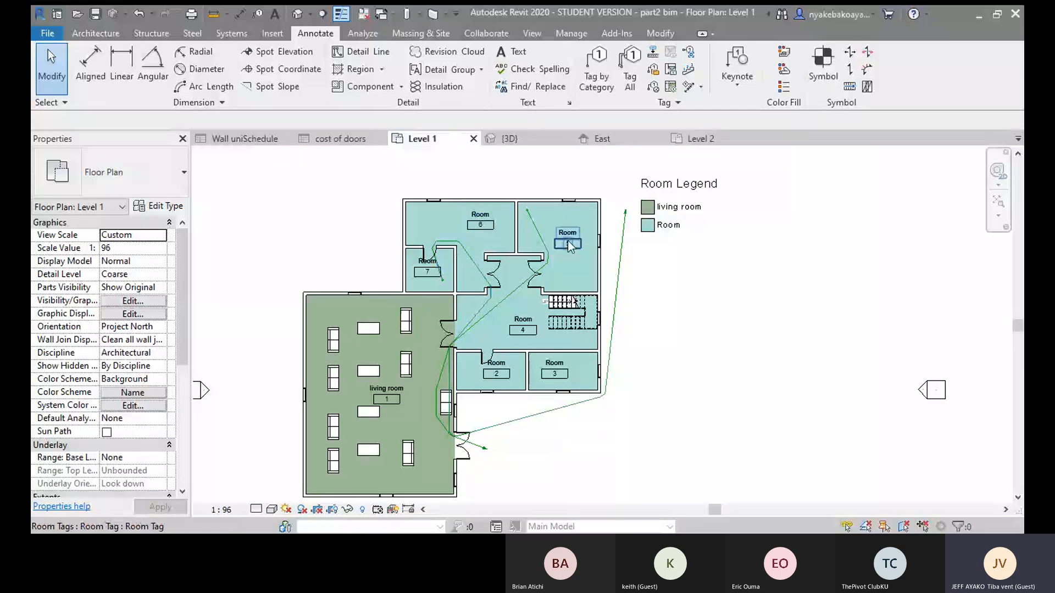
pyautogui.moveTo(575, 373); pyautogui.dragTo(578, 358, button='middle')
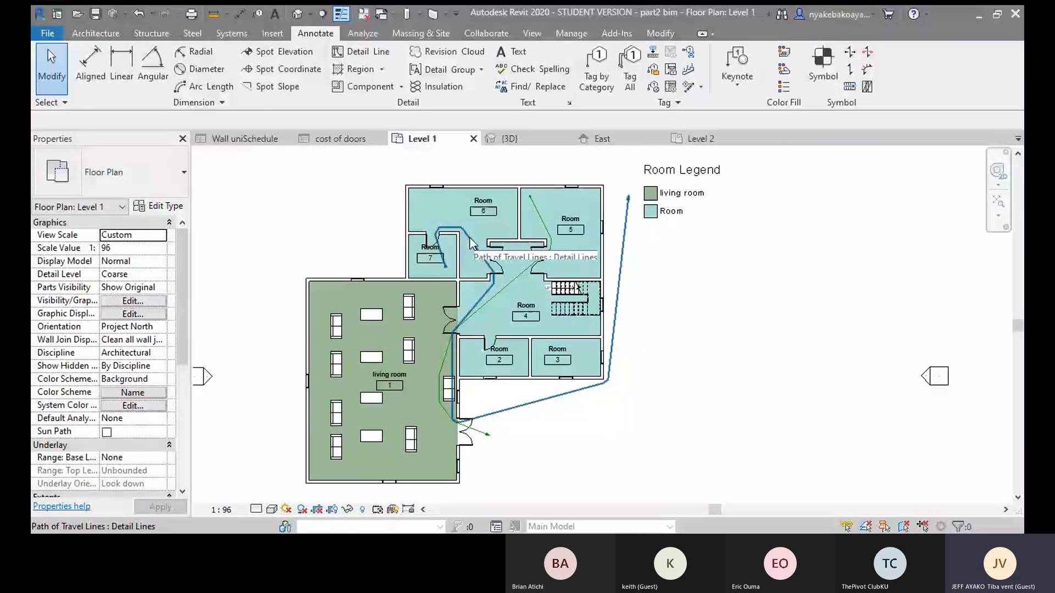
pyautogui.moveTo(739, 316); pyautogui.dragTo(761, 301, button='middle')
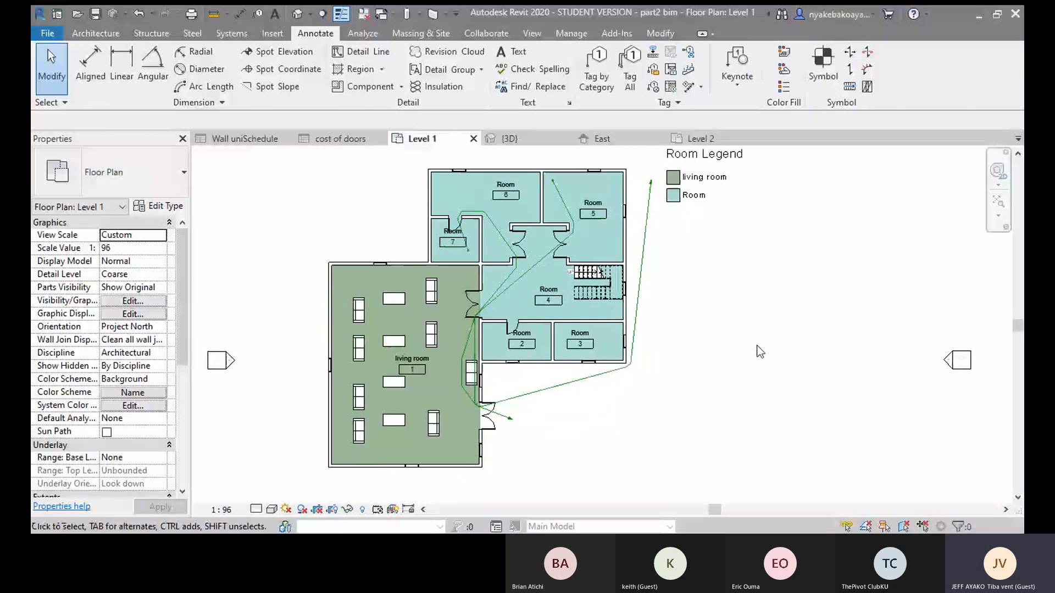
pyautogui.scroll(-1, 742, 348)
pyautogui.moveTo(723, 344); pyautogui.dragTo(695, 346, button='middle')
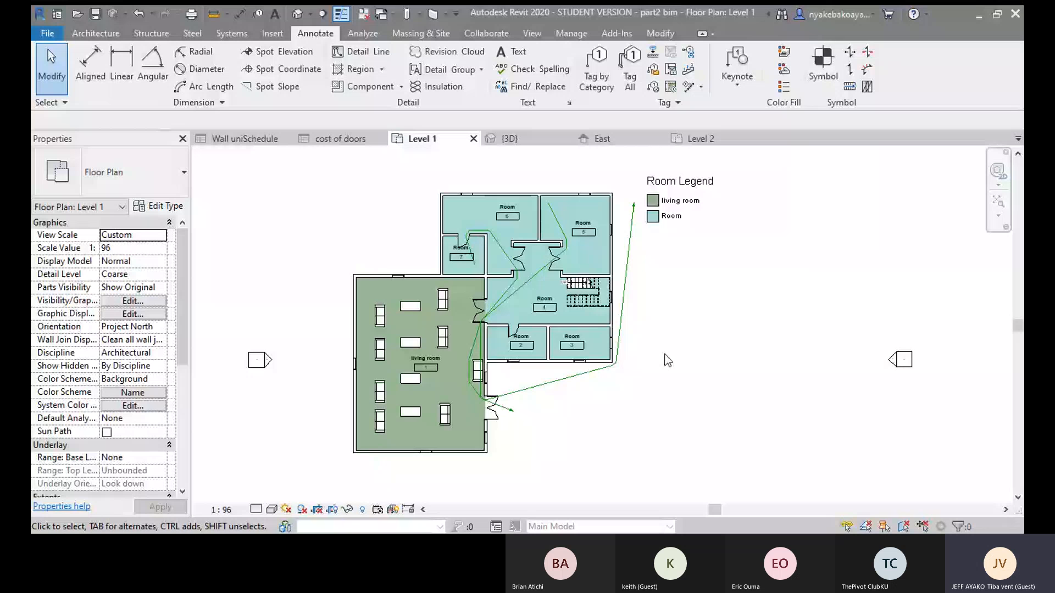
pyautogui.moveTo(668, 361); pyautogui.dragTo(695, 394, button='middle')
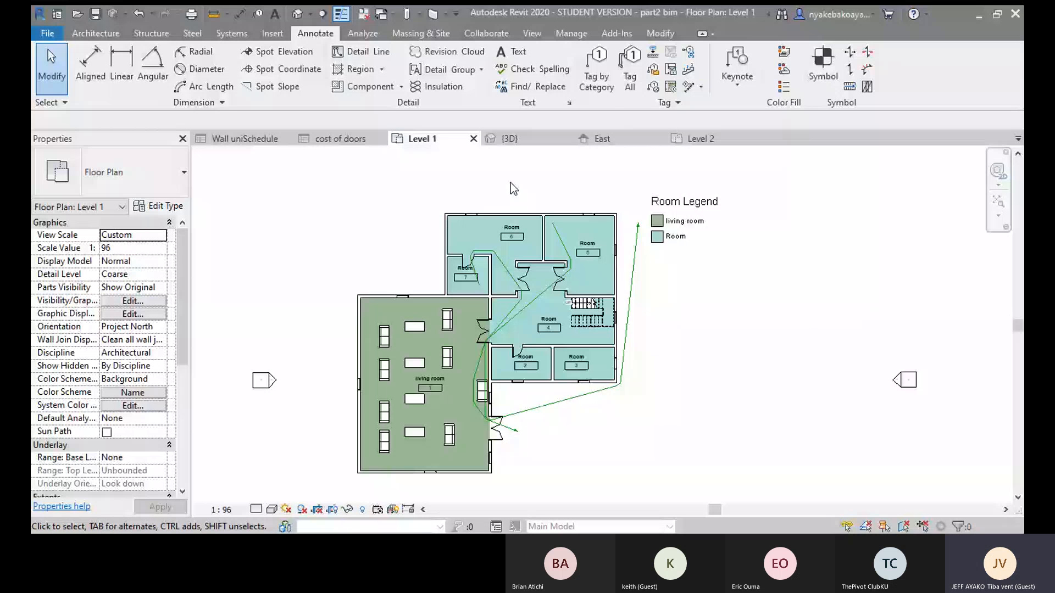
# - Set the project's volume computations to Areas and Volumes in Area and Volume Computations
pyautogui.click(96, 33)
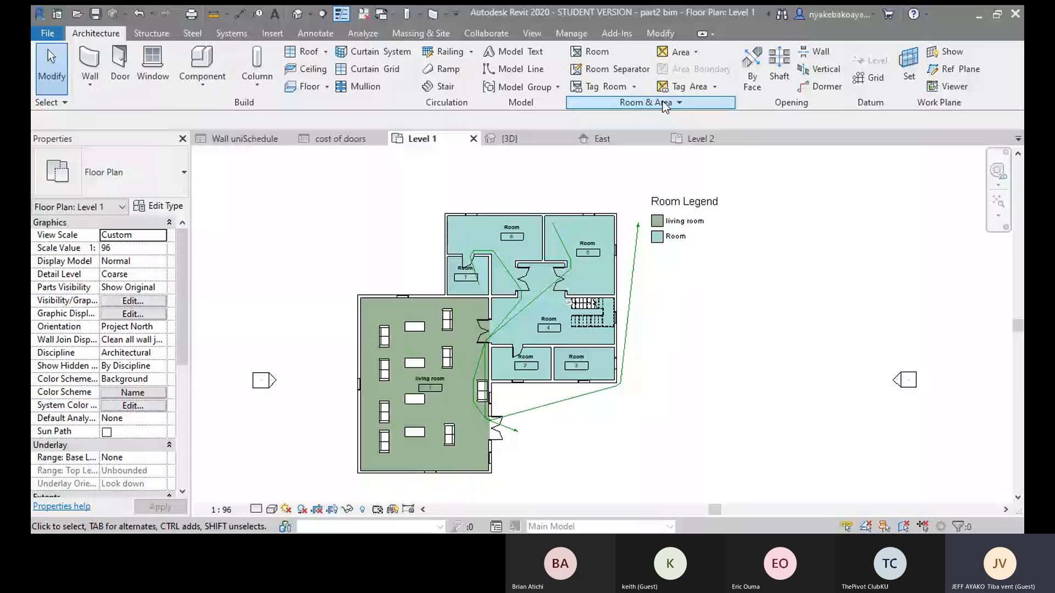
pyautogui.click(681, 105)
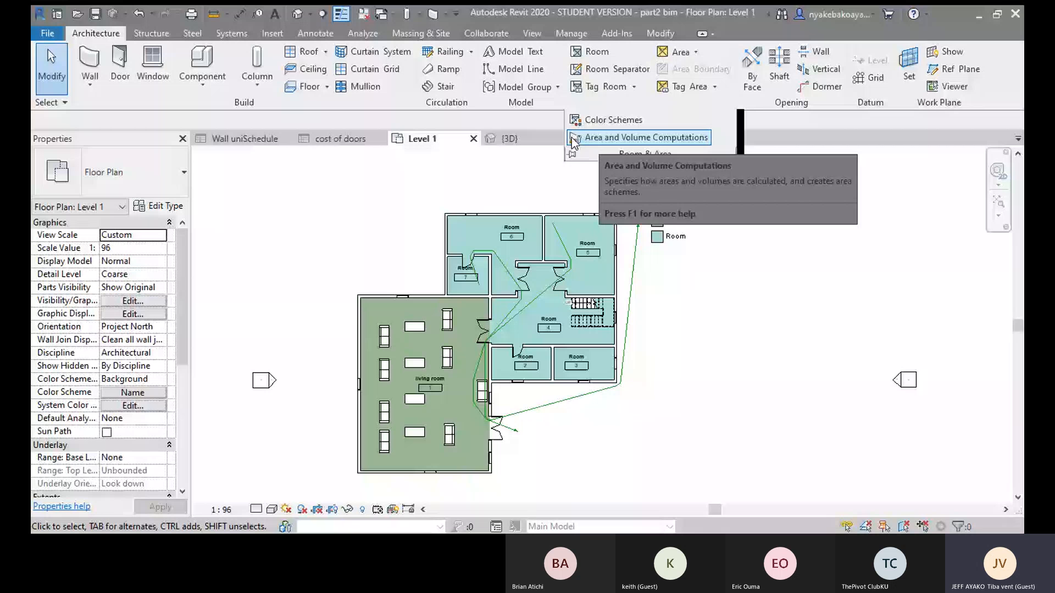
pyautogui.click(666, 142)
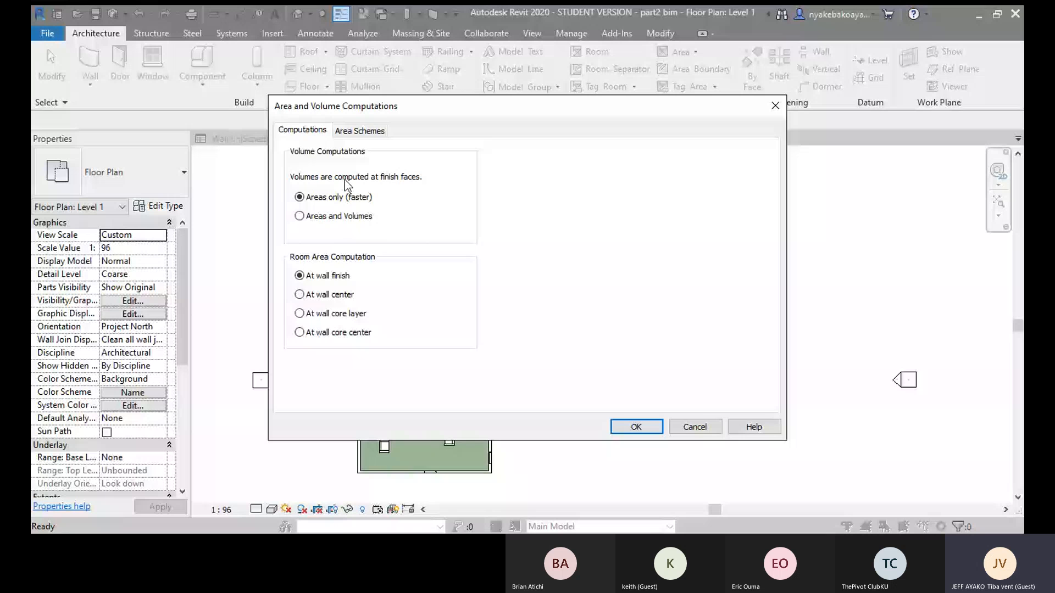
pyautogui.click(300, 217)
pyautogui.click(636, 427)
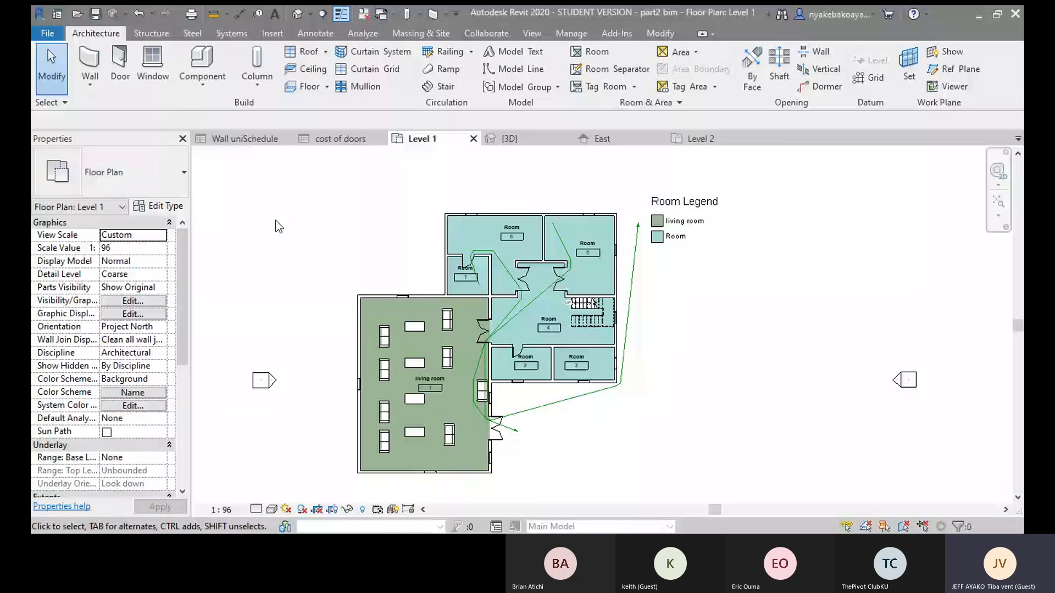
# - Draw a vertical building section line through the living room, from above the house to below it, with offset 0.0
pyautogui.click(150, 32)
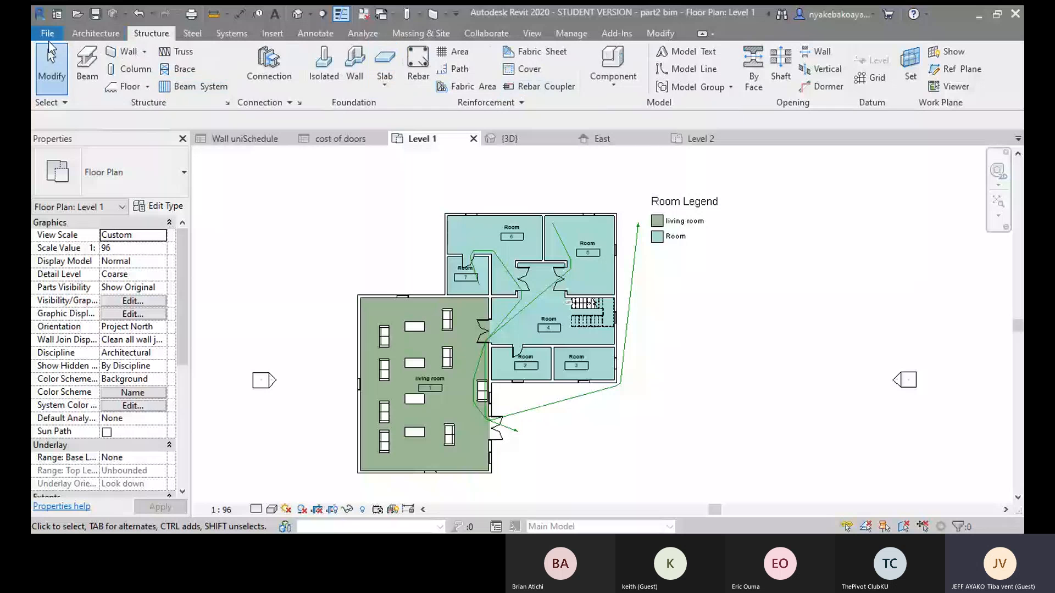
pyautogui.click(95, 33)
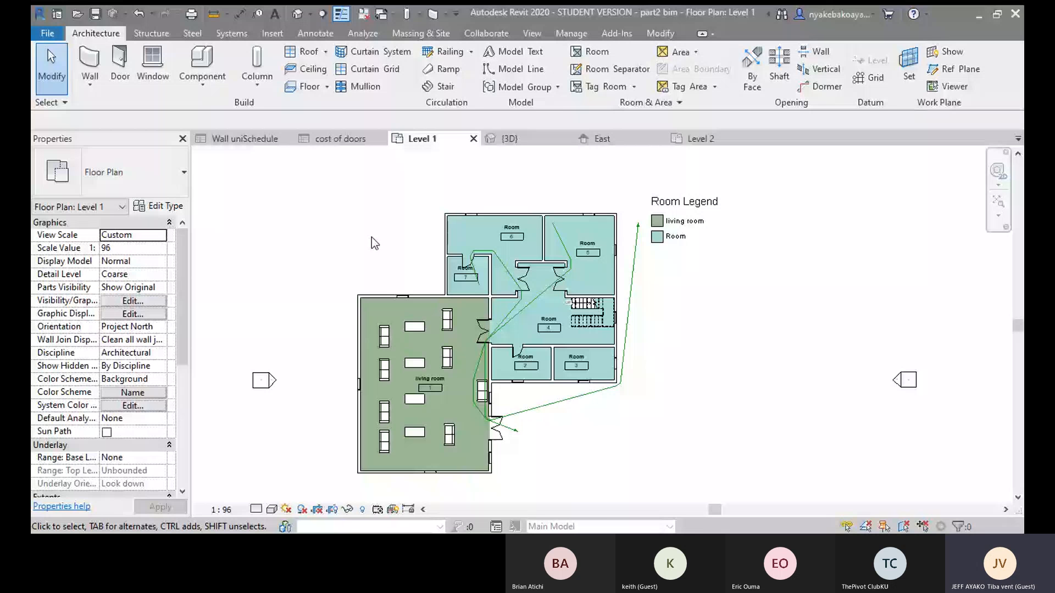
pyautogui.click(323, 16)
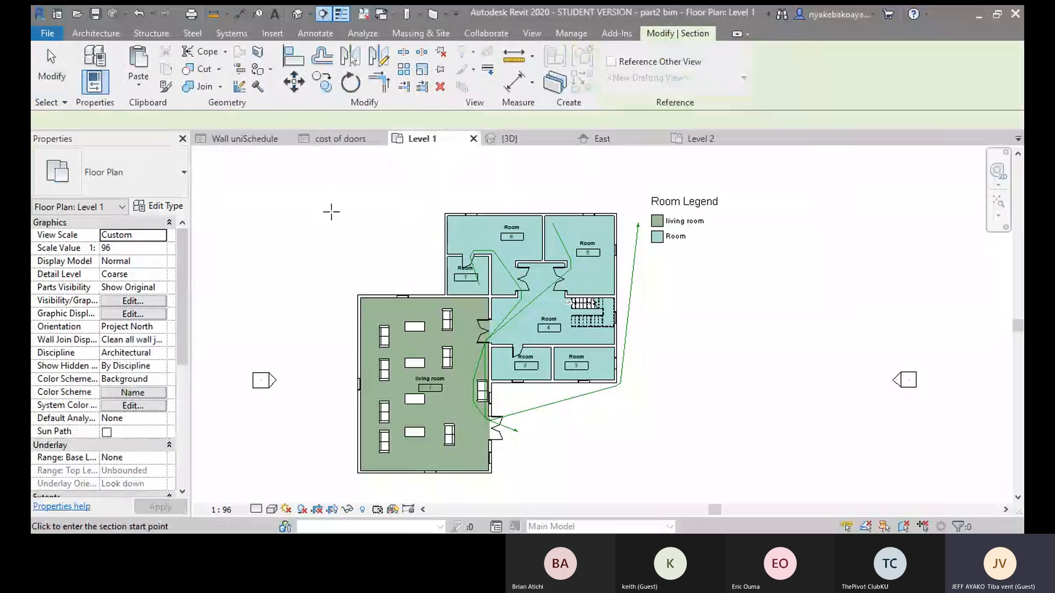
pyautogui.scroll(-1, 385, 238)
pyautogui.moveTo(385, 238); pyautogui.dragTo(390, 200, button='middle')
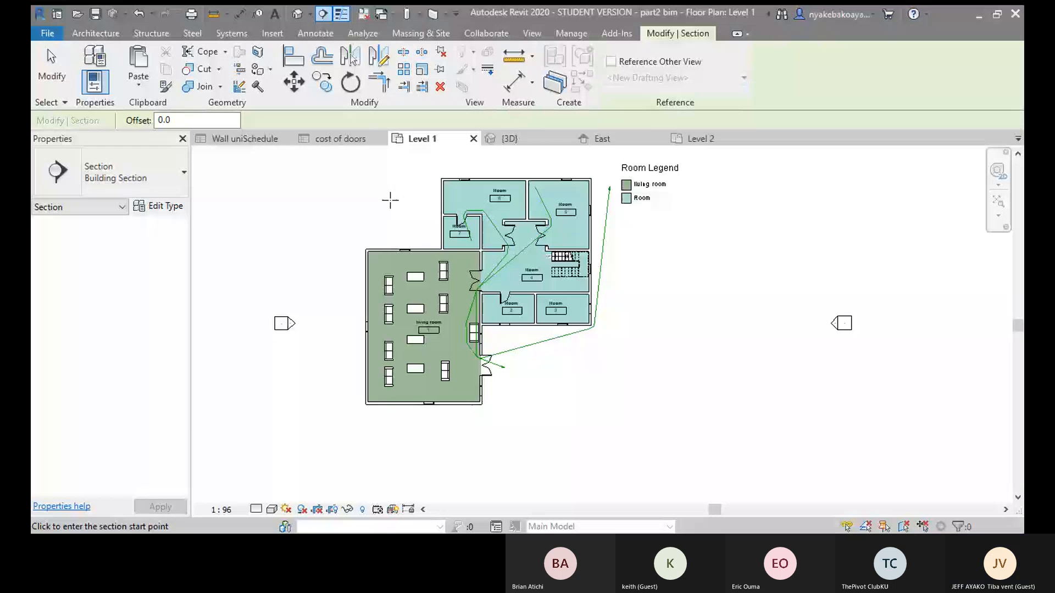
pyautogui.scroll(1, 390, 200)
pyautogui.click(403, 162)
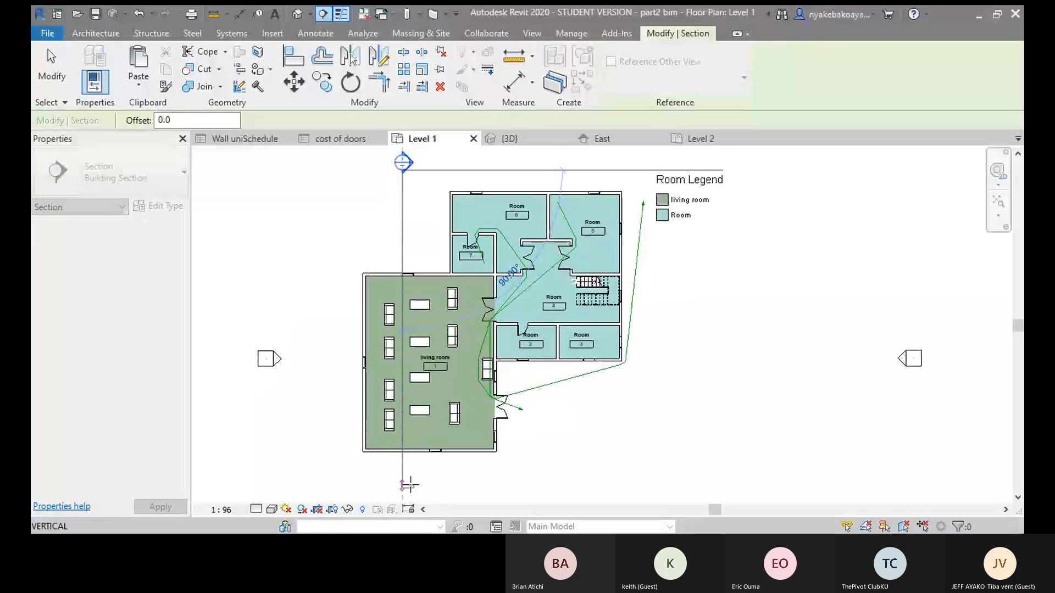
pyautogui.click(409, 485)
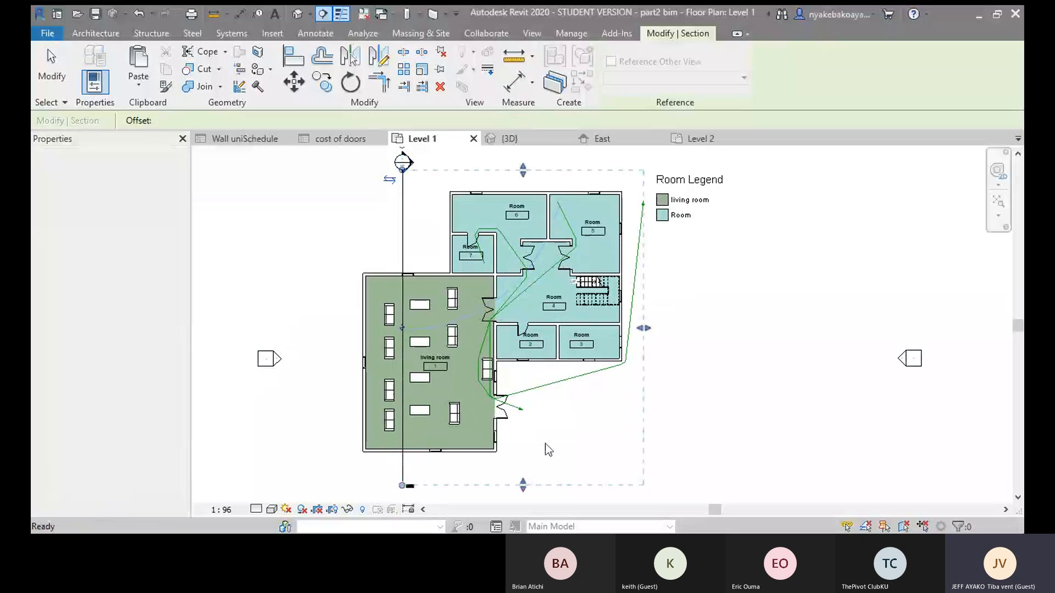
pyautogui.click(620, 442)
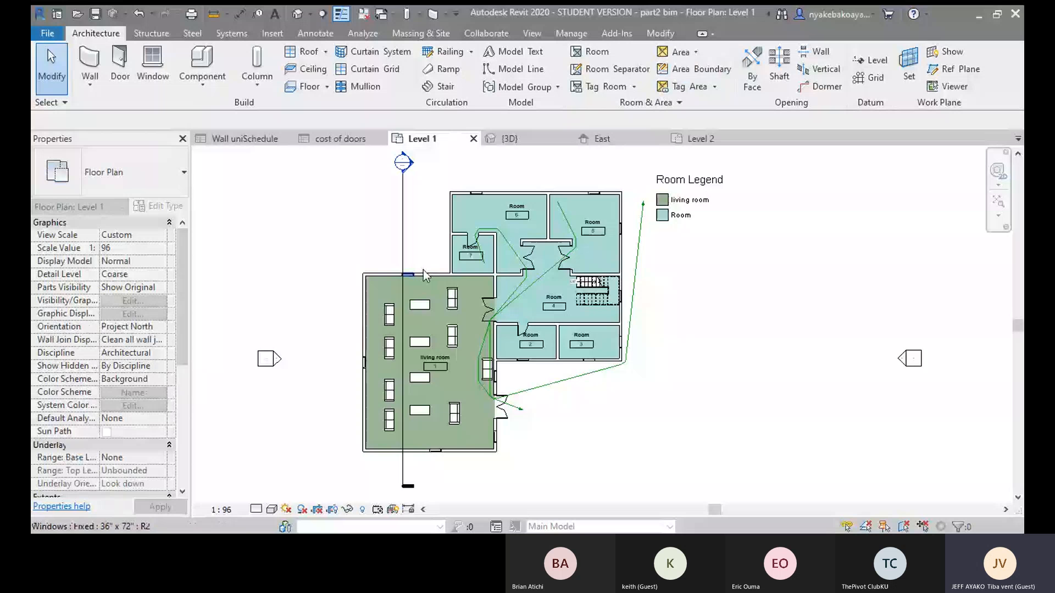
pyautogui.moveTo(386, 200); pyautogui.dragTo(416, 221, button='middle')
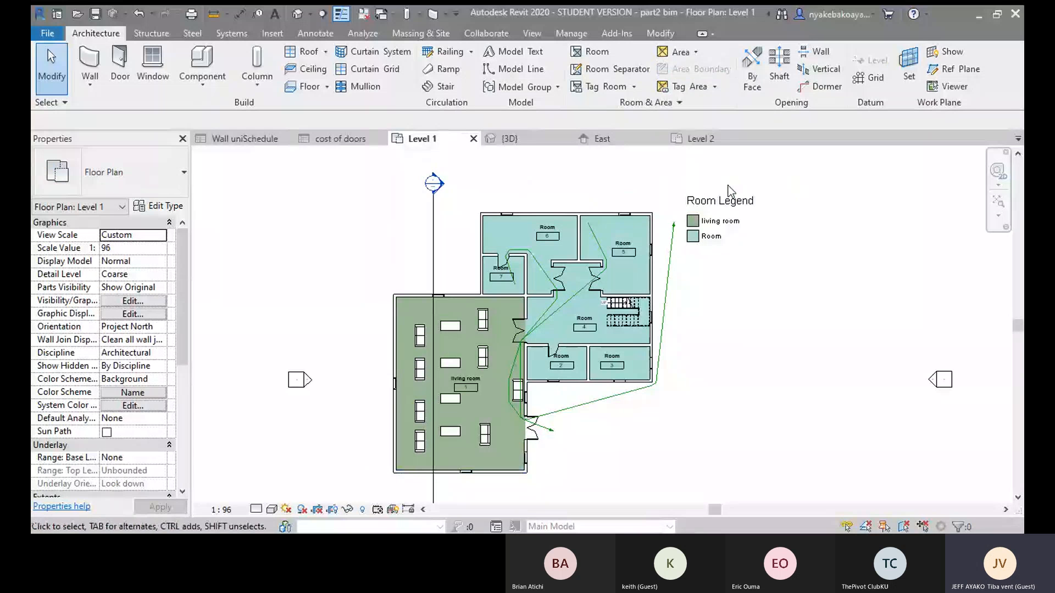
# - Open the section view of the building section line drawn through the living room on the Level 1 floor plan
pyautogui.doubleClick(443, 182)
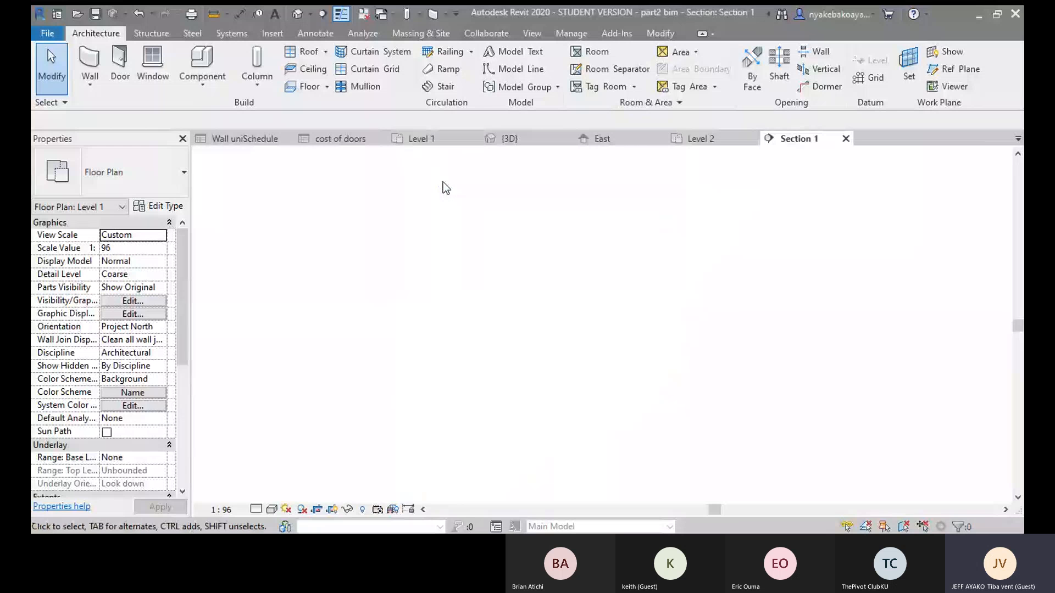
pyautogui.moveTo(526, 368)
pyautogui.mouseDown(button='middle')
pyautogui.moveTo(451, 382)
pyautogui.moveTo(572, 394)
pyautogui.mouseUp(button='middle')
pyautogui.scroll(-2, 481, 390)
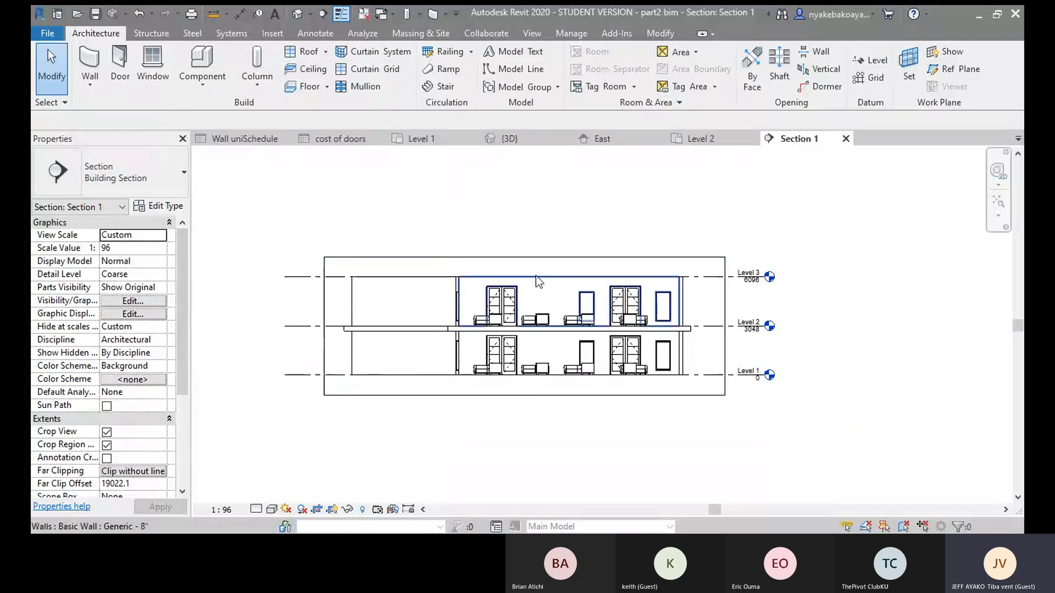
pyautogui.scroll(1, 607, 430)
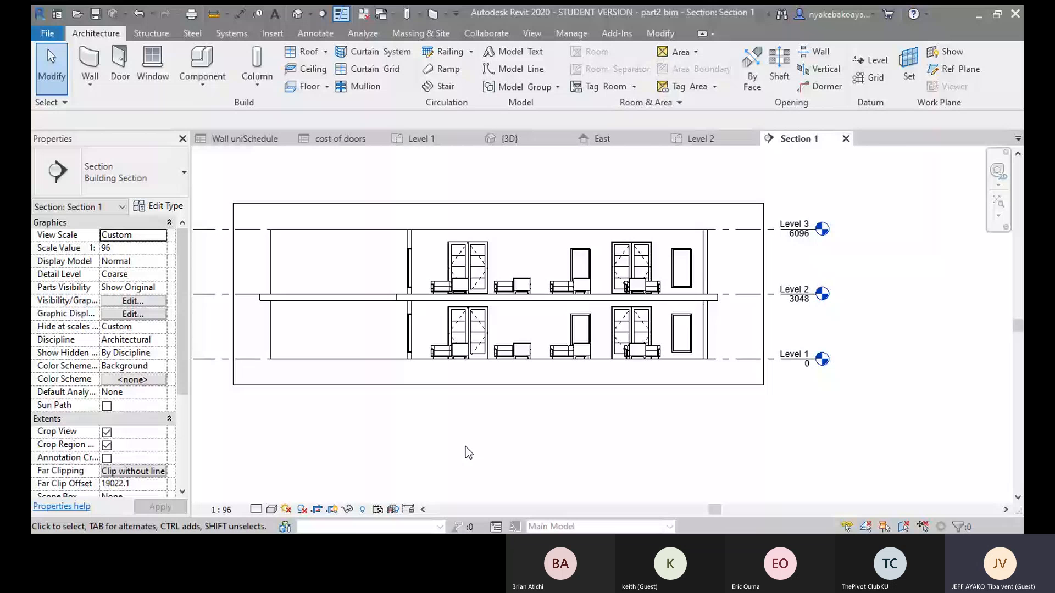
pyautogui.press('v')
pyautogui.press('g')
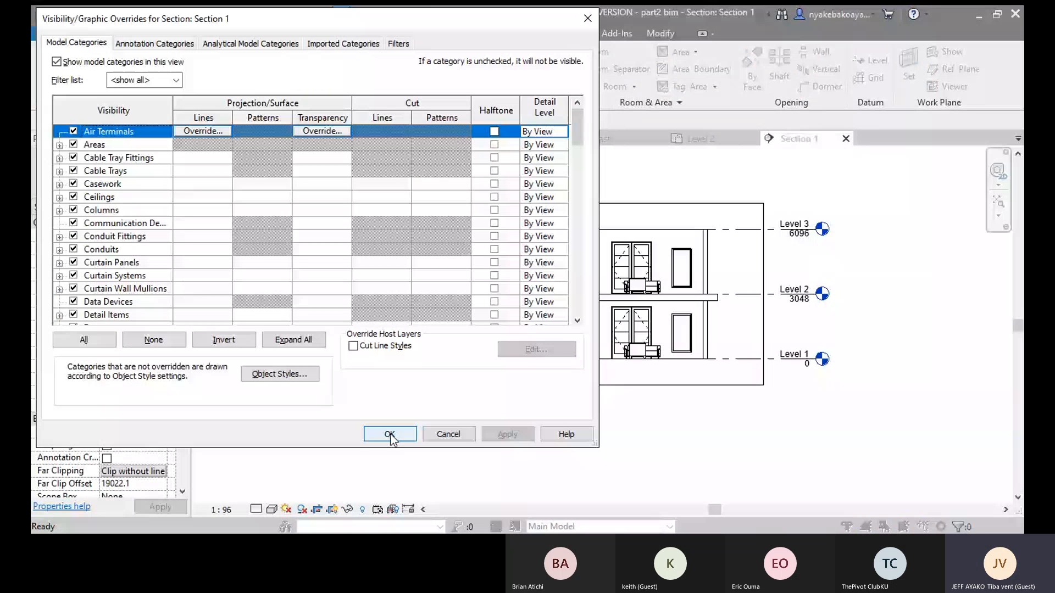
pyautogui.click(390, 435)
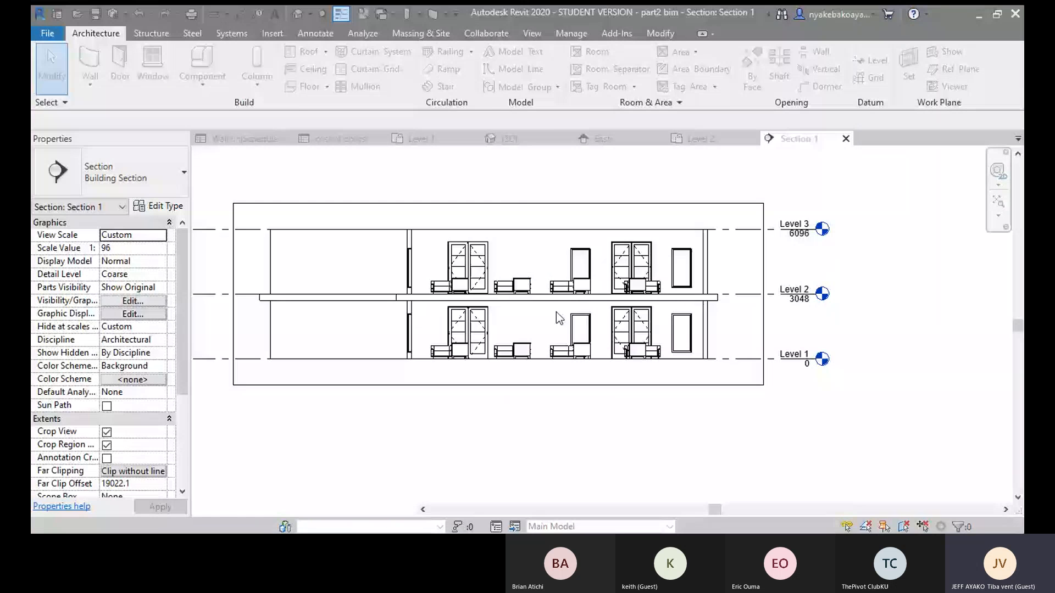
pyautogui.press('v')
pyautogui.press('g')
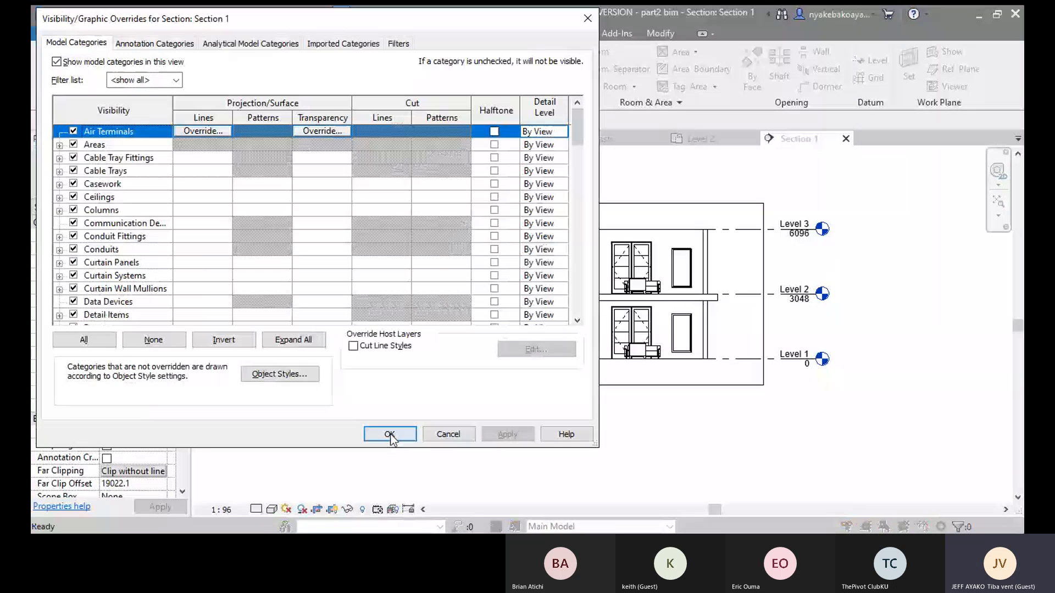
pyautogui.click(389, 434)
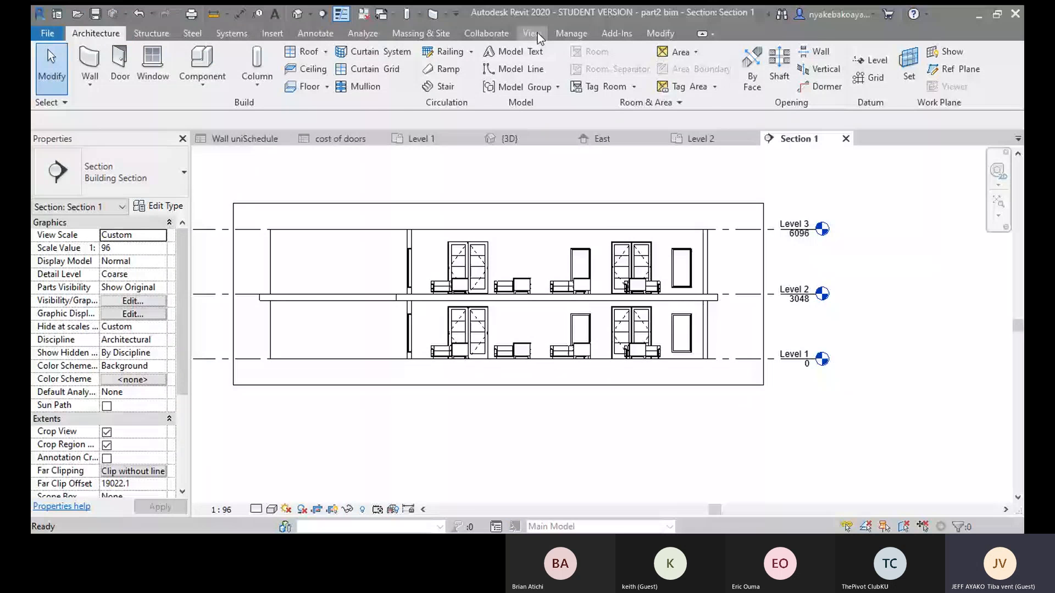
pyautogui.click(572, 34)
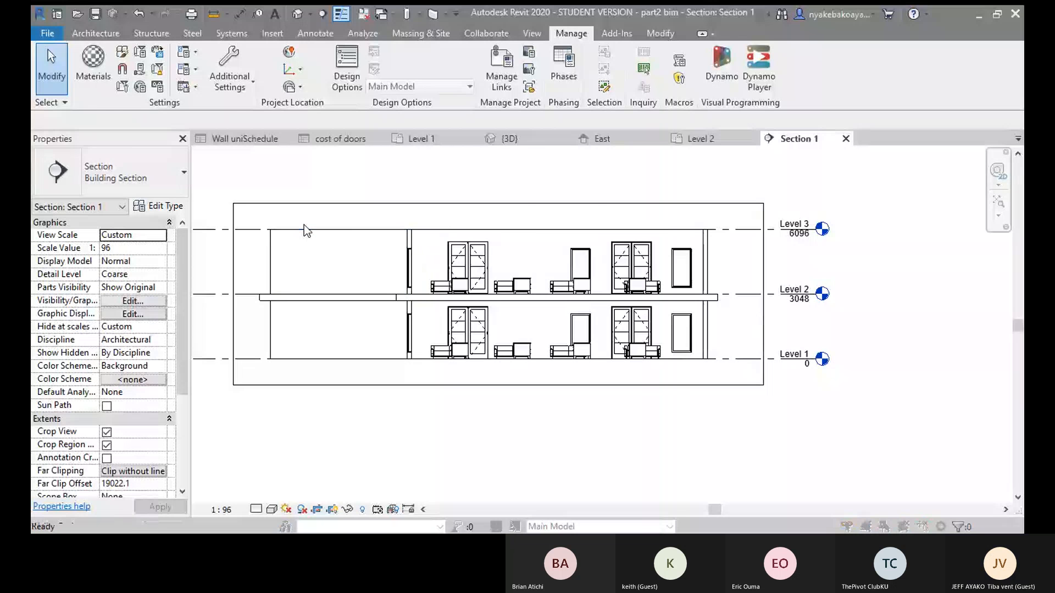
# - Turn on the interior fill and reference of rooms in the building section's visibility/graphic overrides
pyautogui.press('v')
pyautogui.press('g')
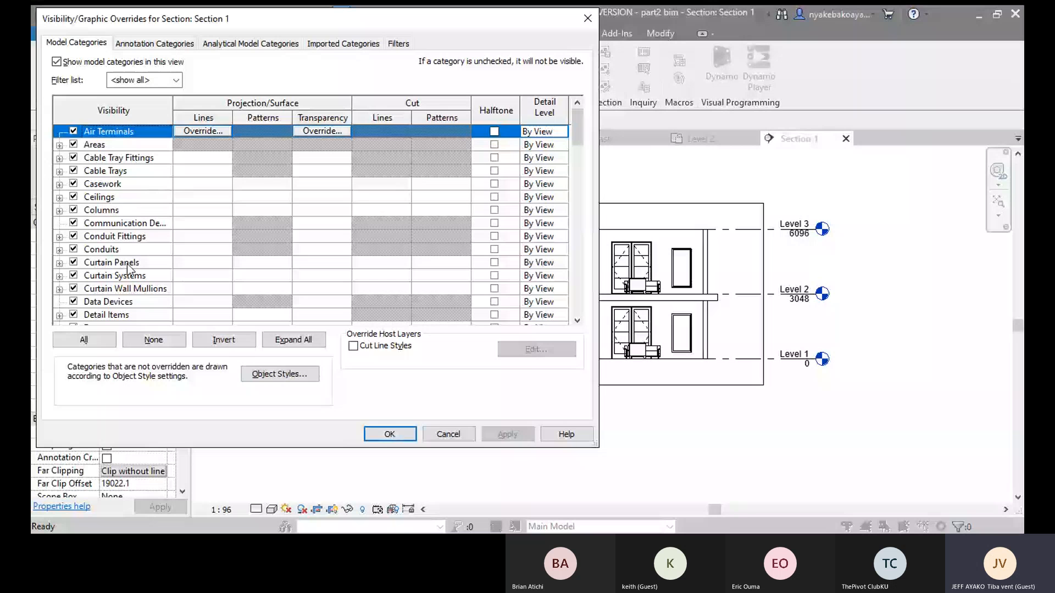
pyautogui.scroll(-2, 136, 262)
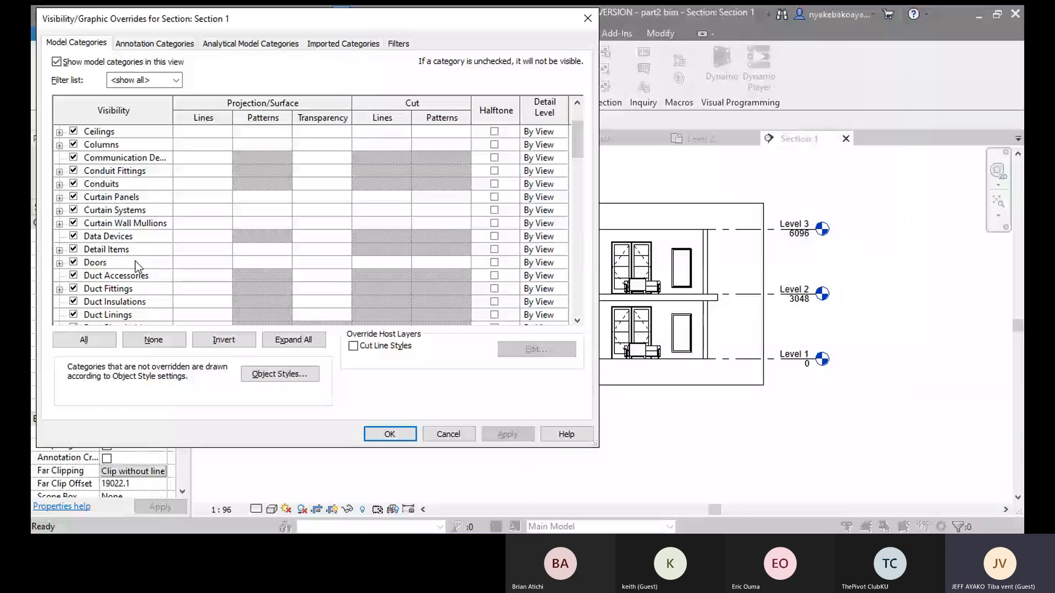
pyautogui.scroll(-3, 139, 267)
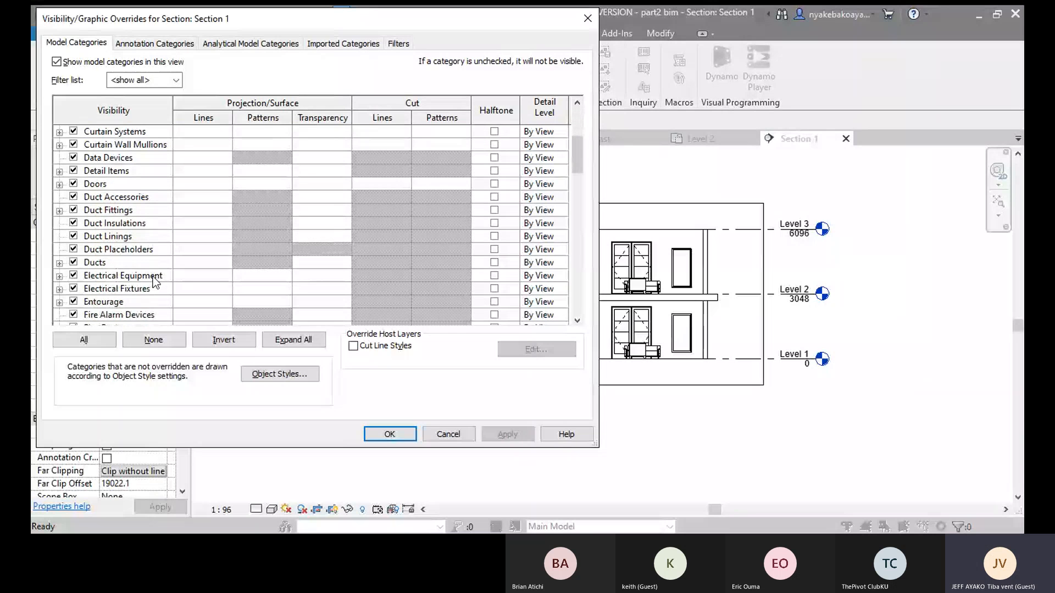
pyautogui.scroll(2, 152, 276)
pyautogui.scroll(-1, 153, 276)
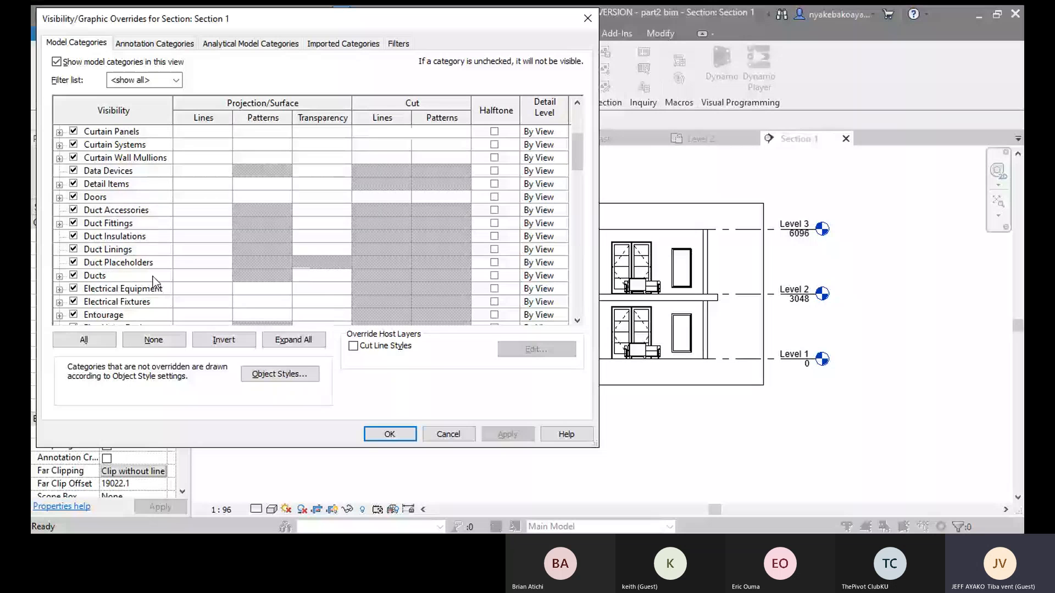
pyautogui.scroll(-2, 155, 282)
pyautogui.scroll(-1, 156, 283)
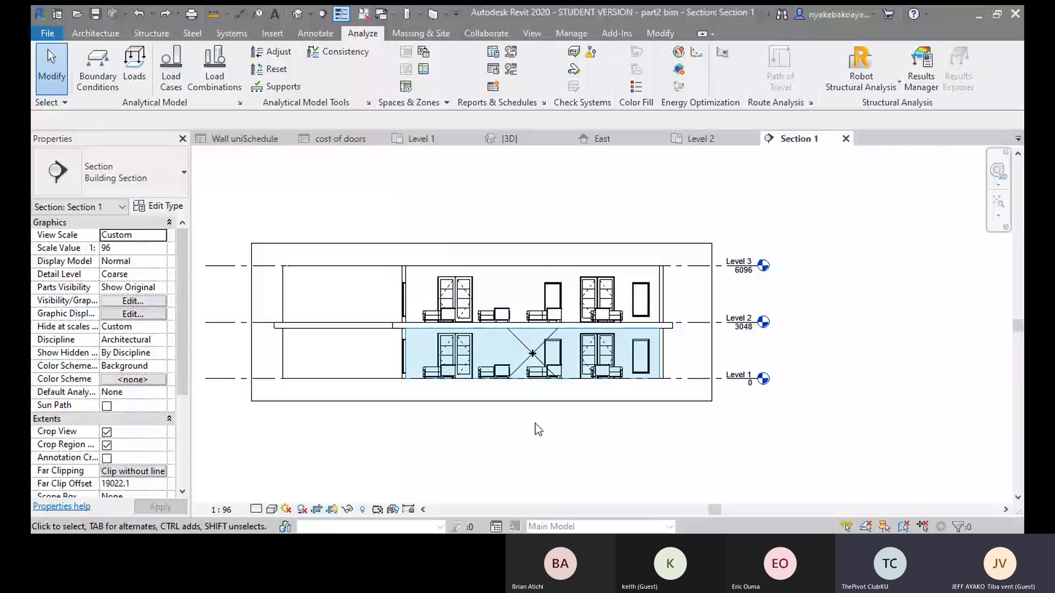
pyautogui.scroll(1, 544, 429)
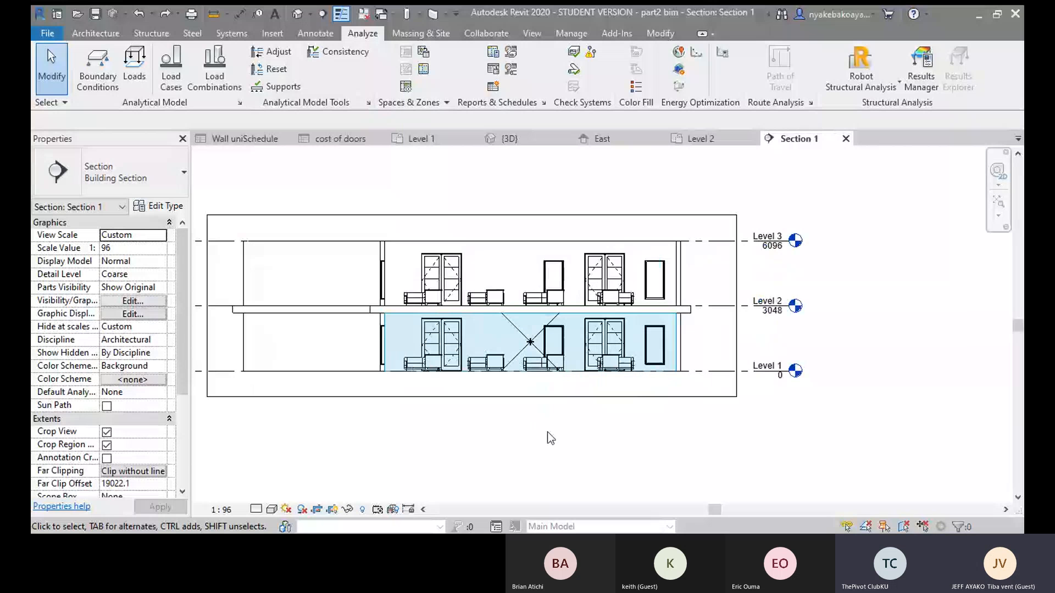
pyautogui.scroll(-1, 549, 437)
pyautogui.scroll(-1, 547, 432)
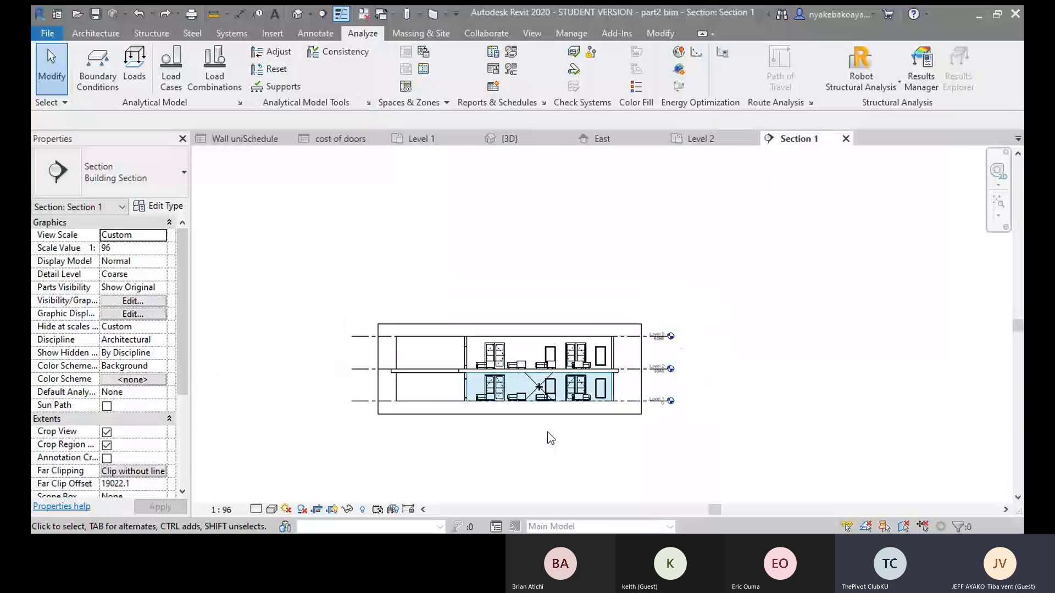
pyautogui.scroll(1, 550, 438)
pyautogui.scroll(-1, 550, 438)
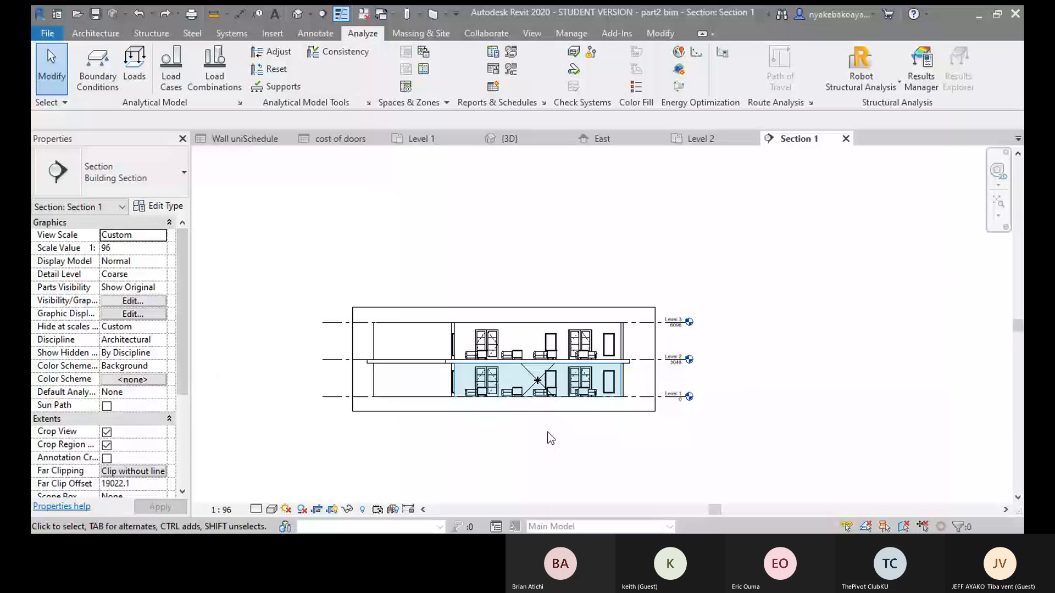
pyautogui.scroll(2, 548, 430)
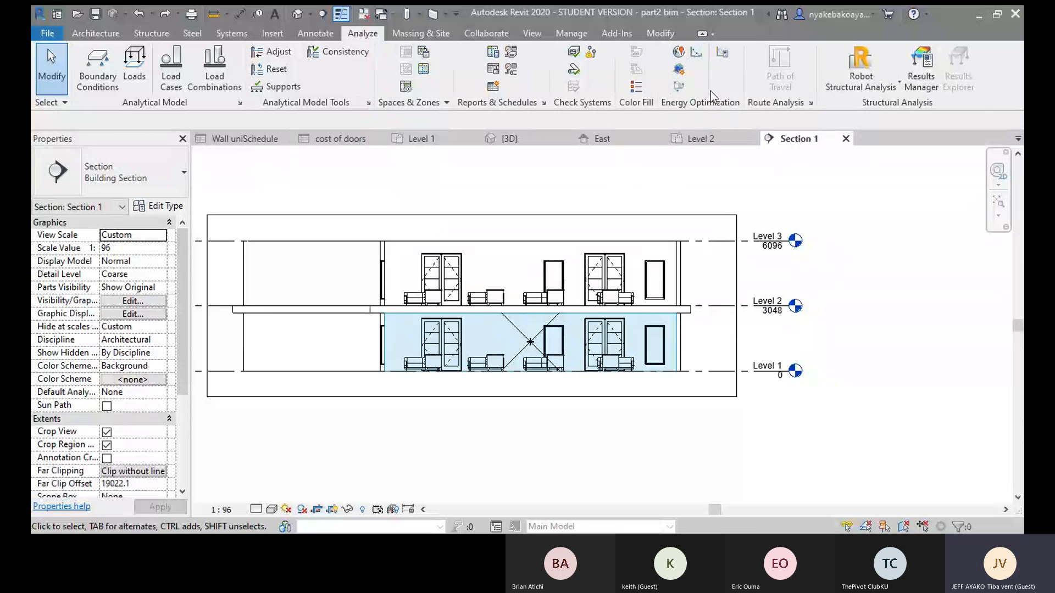
# - Set the building type to Single Family in the advanced options of the project's Energy Settings
pyautogui.click(724, 53)
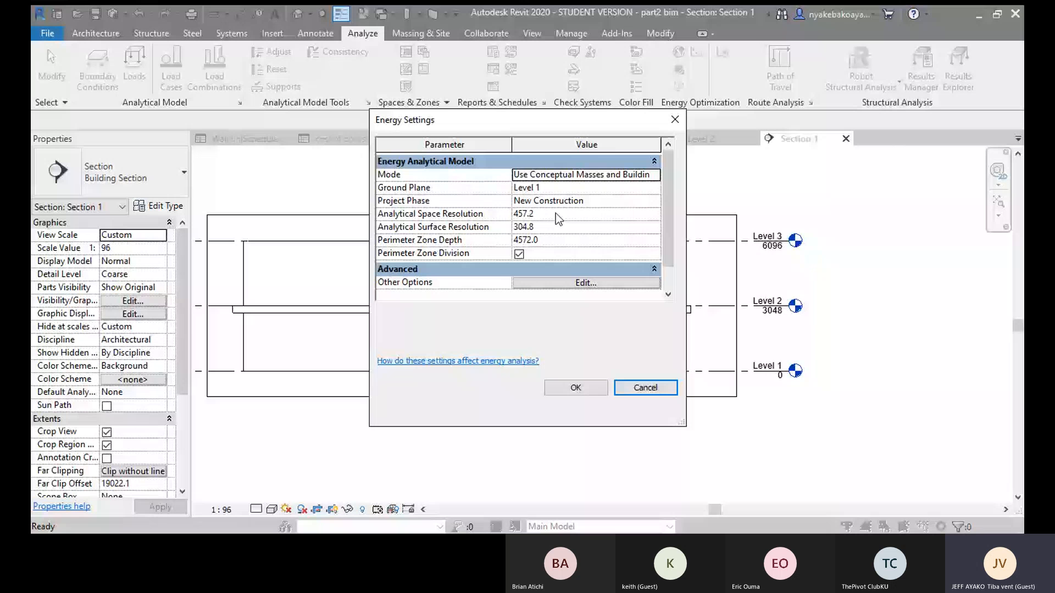
pyautogui.scroll(-1, 555, 214)
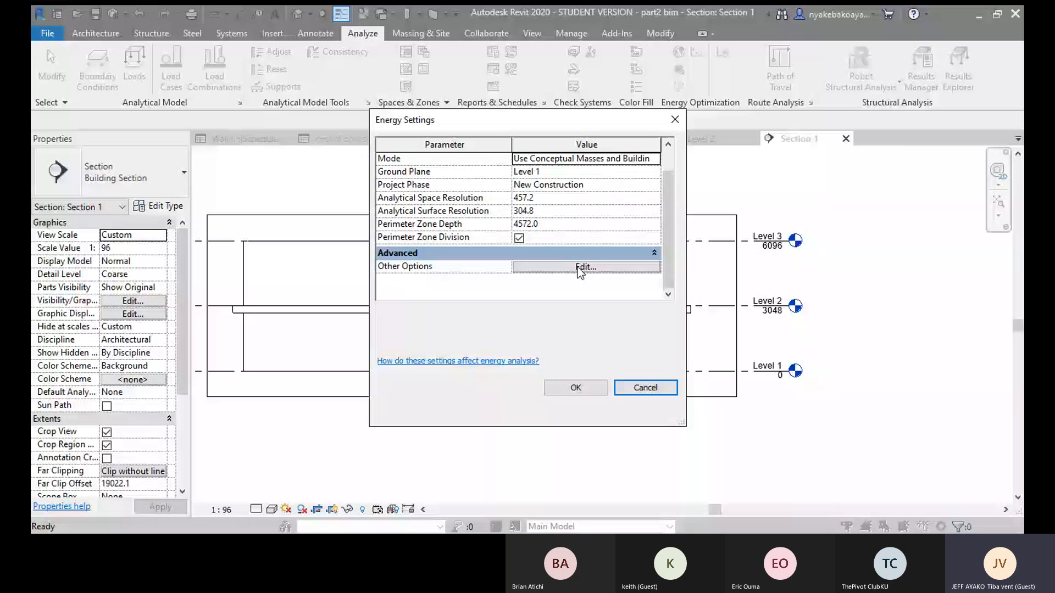
pyautogui.click(580, 271)
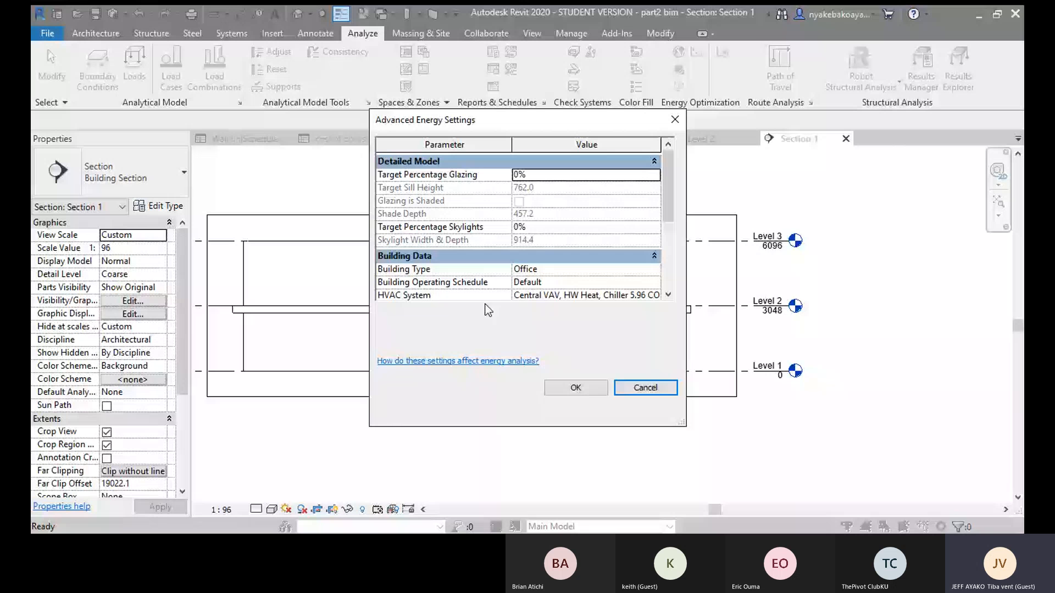
pyautogui.click(567, 270)
pyautogui.scroll(-1, 565, 337)
pyautogui.scroll(-2, 565, 337)
pyautogui.scroll(4, 565, 337)
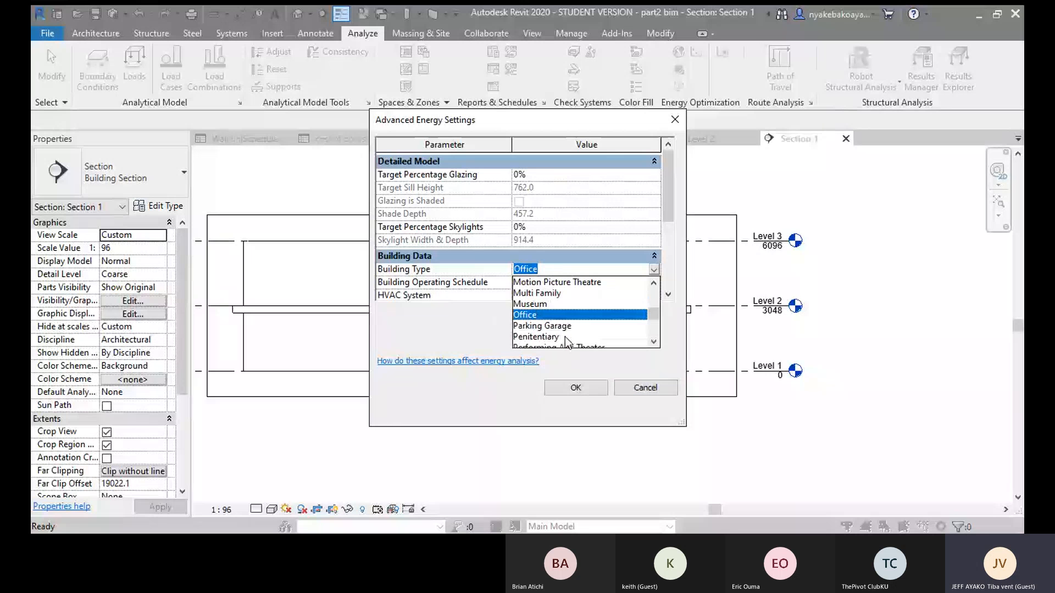
pyautogui.scroll(-4, 565, 337)
pyautogui.scroll(3, 559, 313)
pyautogui.scroll(6, 561, 318)
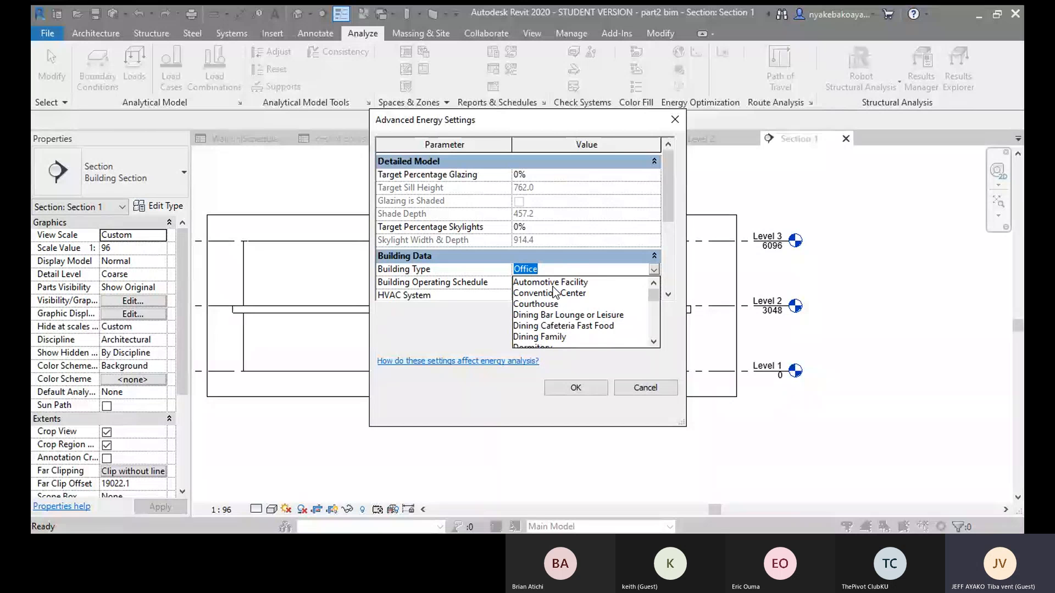
pyautogui.scroll(-4, 555, 291)
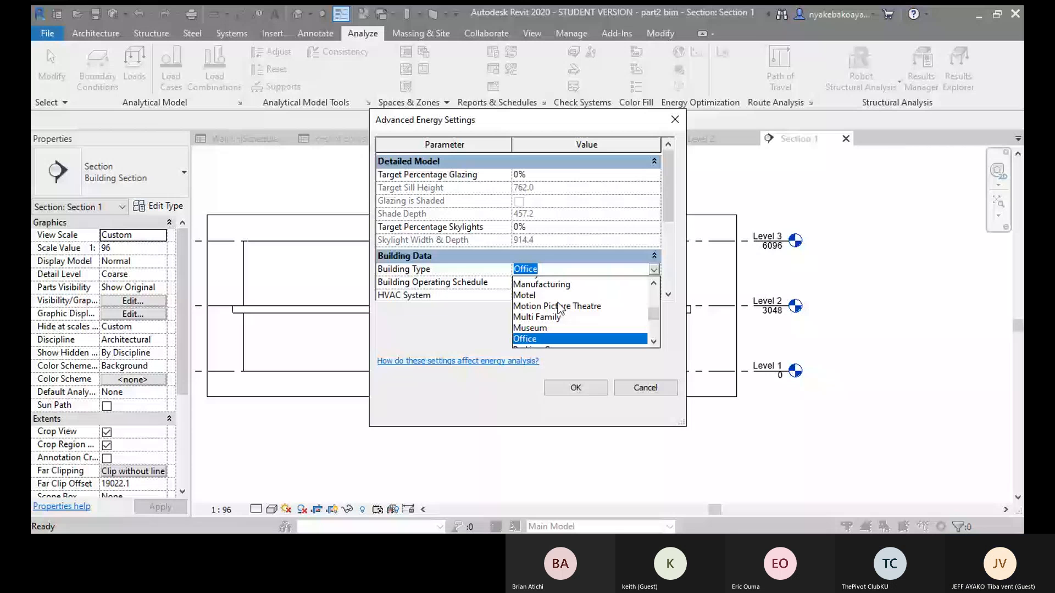
pyautogui.scroll(-5, 573, 320)
pyautogui.scroll(2, 574, 319)
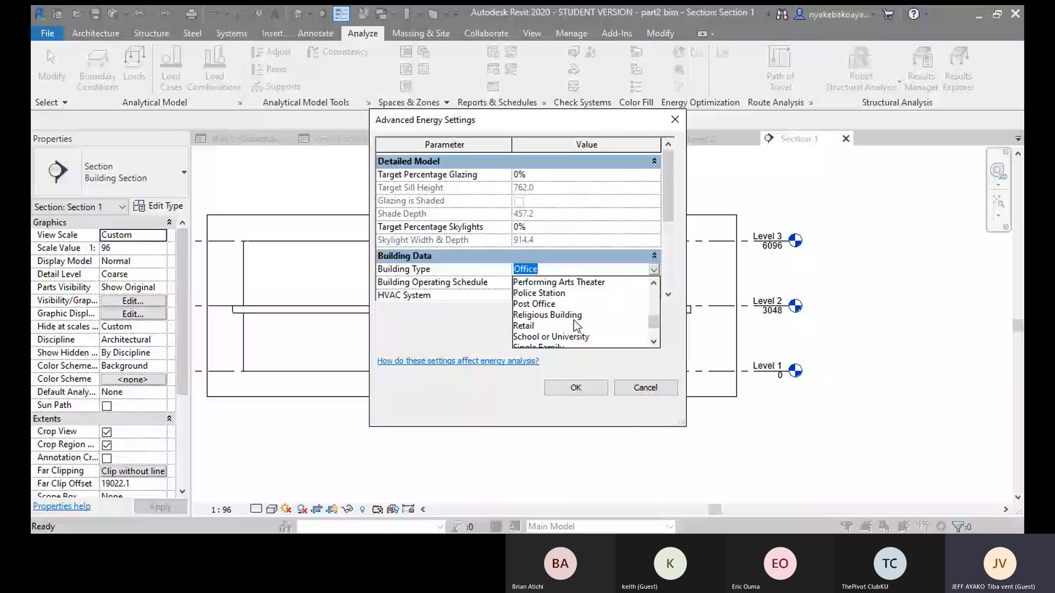
pyautogui.click(538, 346)
# - Set the building operating schedule to 24/7 Facility in the Advanced Energy Settings
pyautogui.click(492, 283)
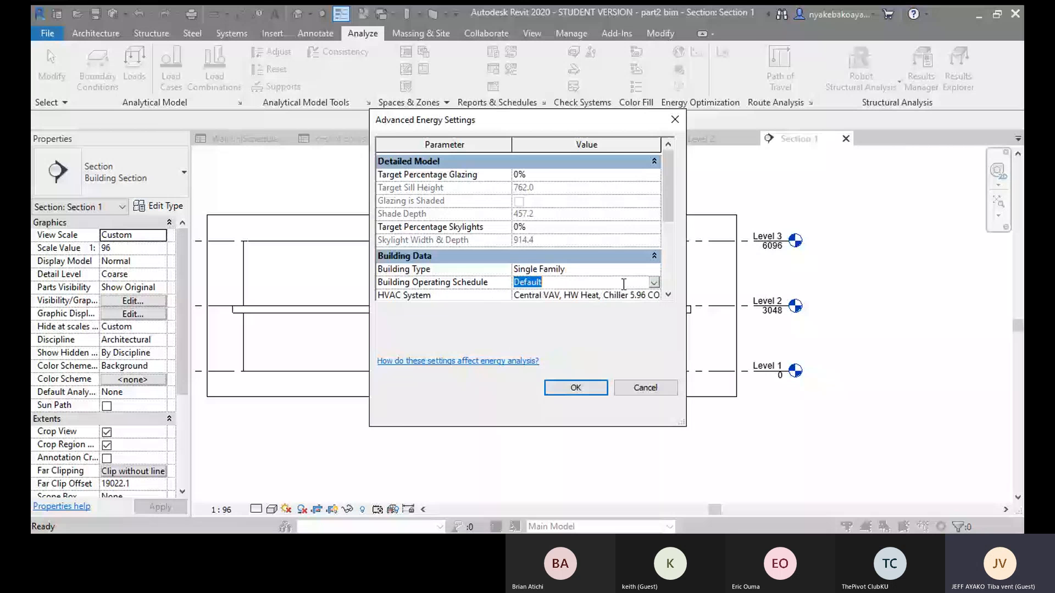
pyautogui.click(654, 283)
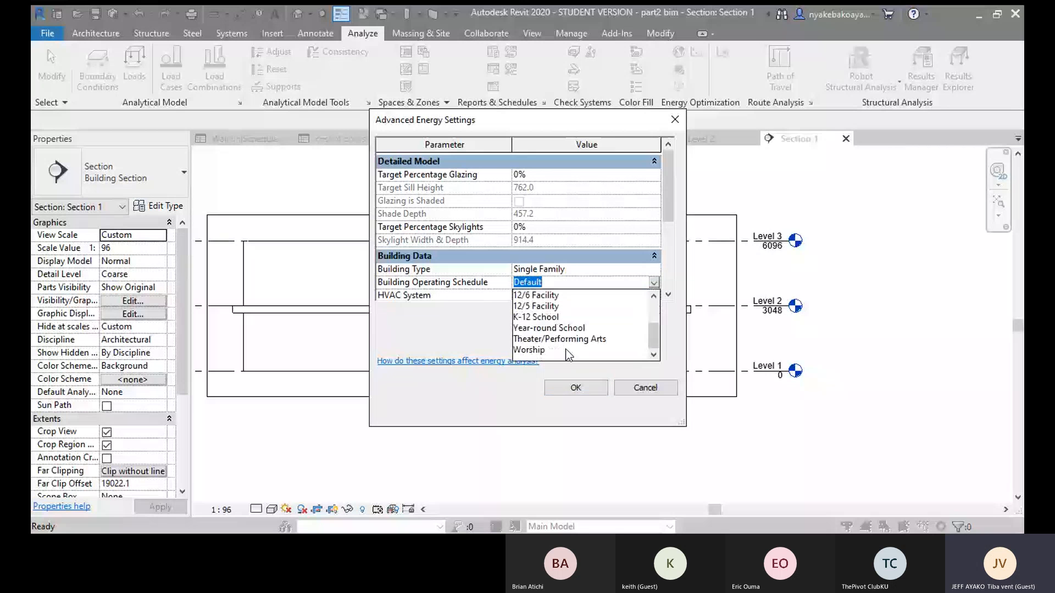
pyautogui.scroll(2, 569, 355)
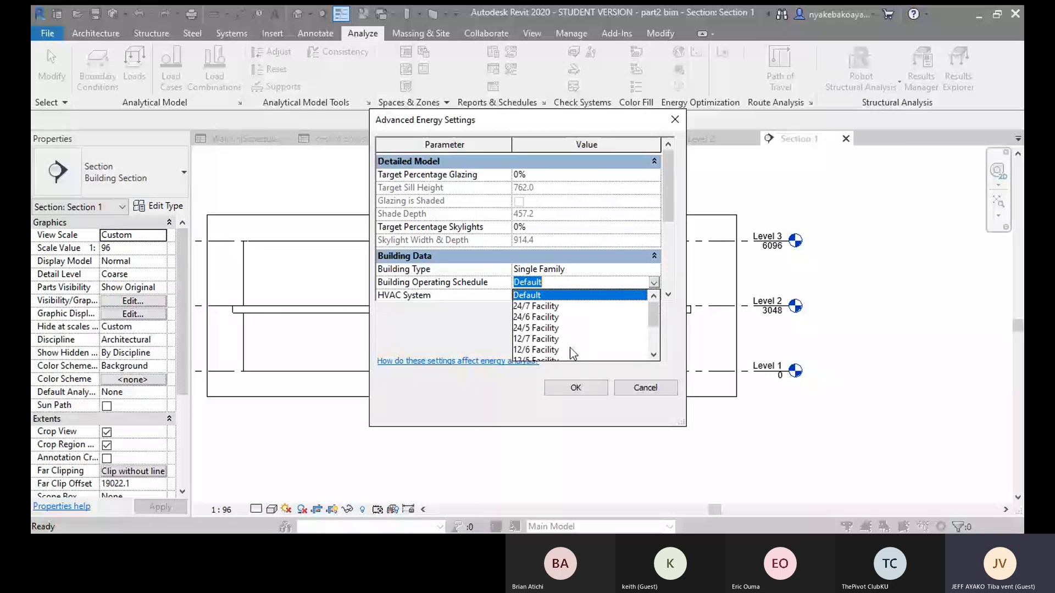
pyautogui.click(542, 308)
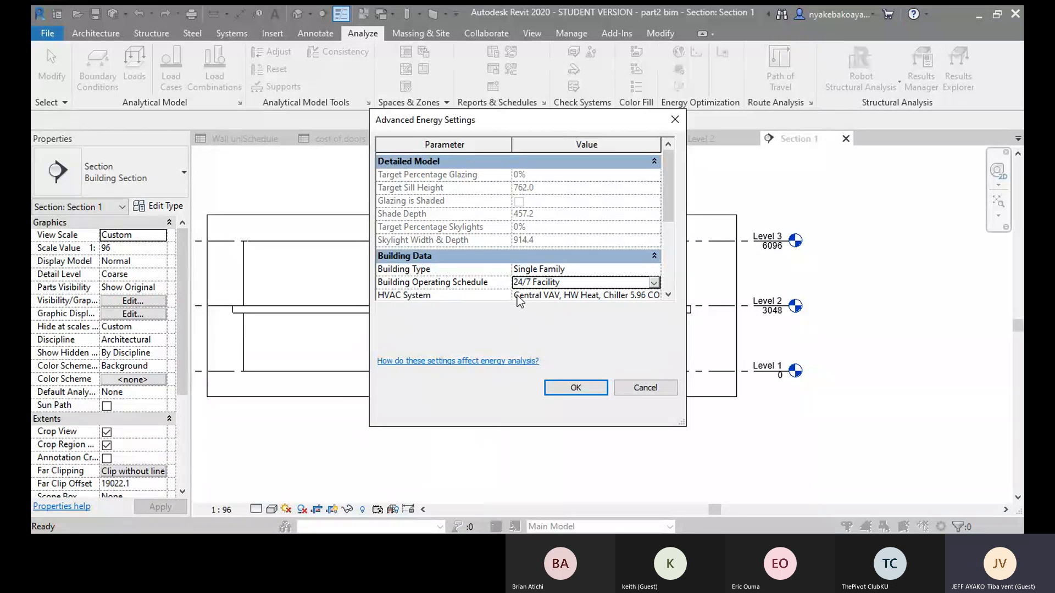
# - Choose Central VAV, HW Heat, Chiller 5.96 COP, Boilers 84.5 eff as the HVAC system and accept the energy settings
pyautogui.click(600, 296)
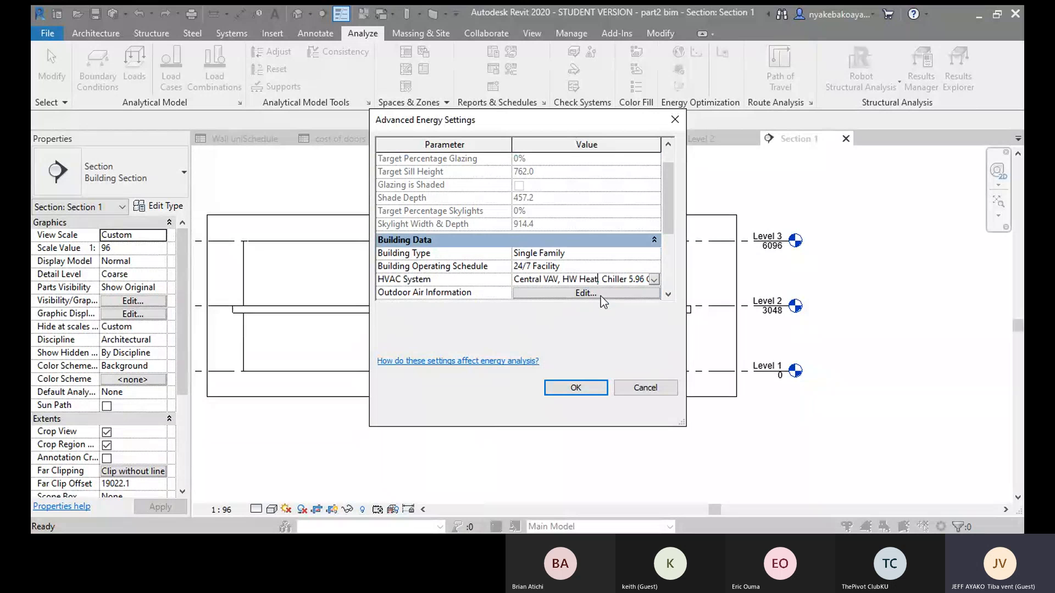
pyautogui.click(653, 281)
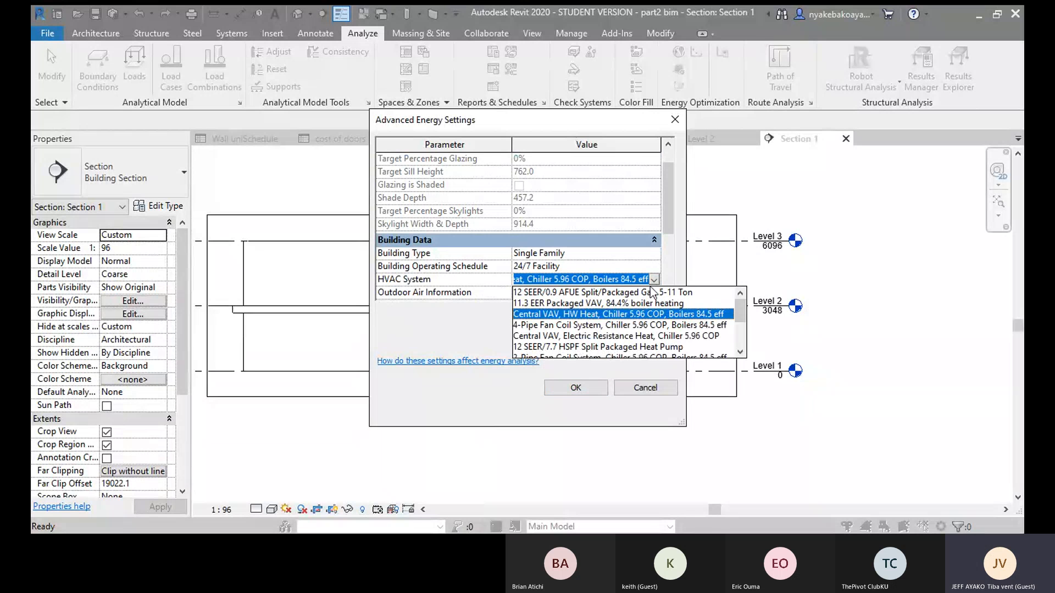
pyautogui.scroll(-2, 612, 348)
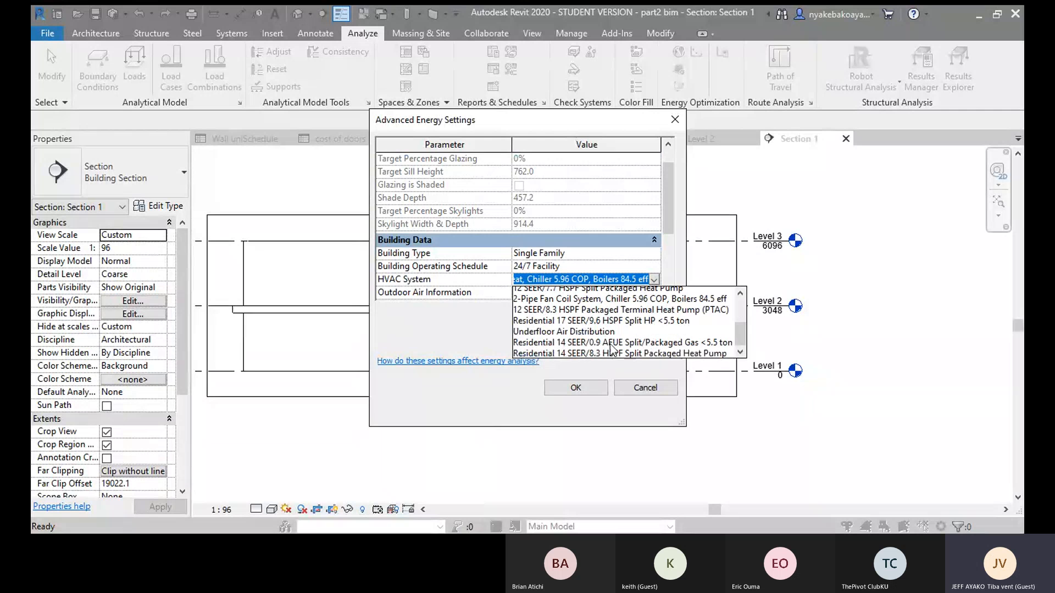
pyautogui.scroll(2, 612, 348)
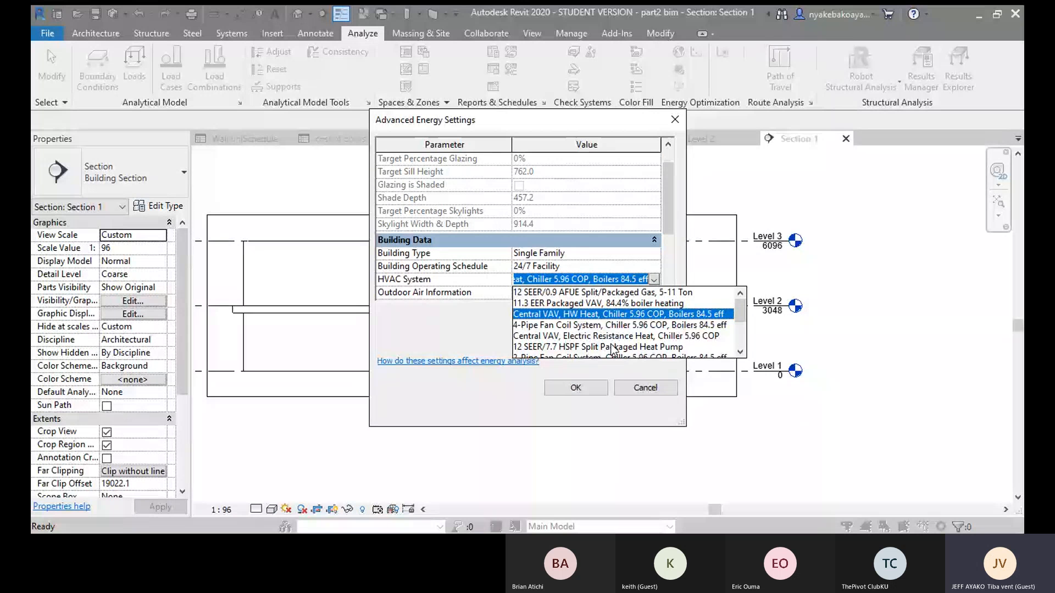
pyautogui.click(611, 317)
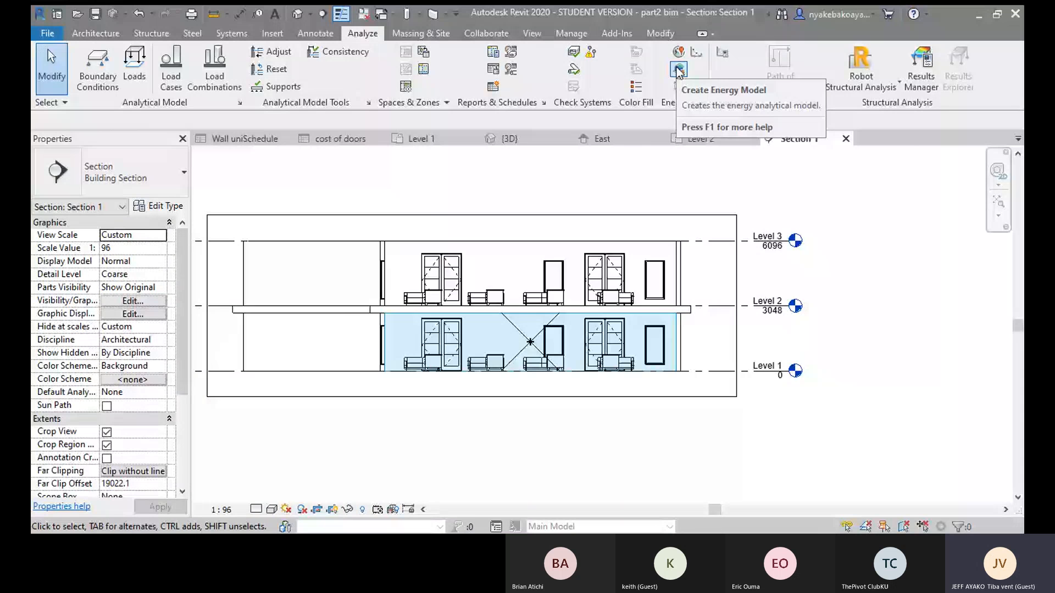
# - Create the energy analytical model of the house with the current energy settings
pyautogui.click(679, 51)
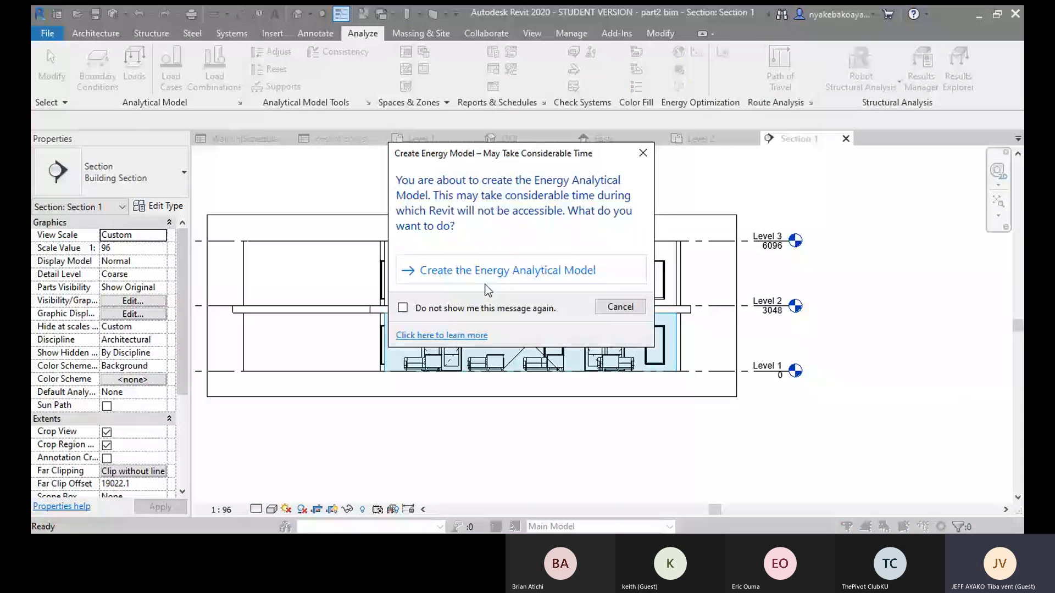
pyautogui.click(521, 273)
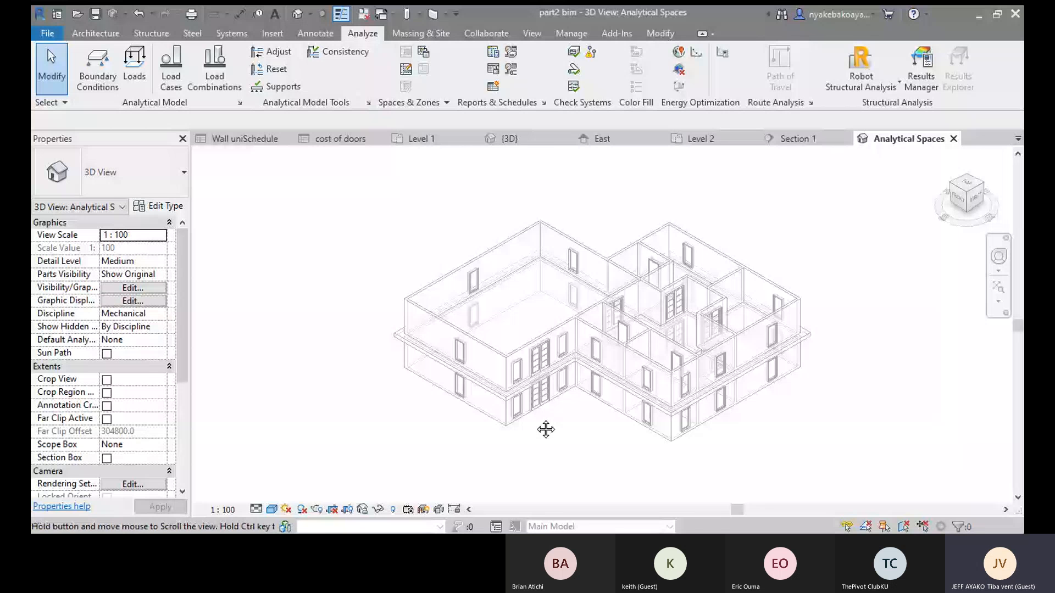
# - Try to run the energy simulation using the existing energy analytical model
pyautogui.scroll(2, 470, 418)
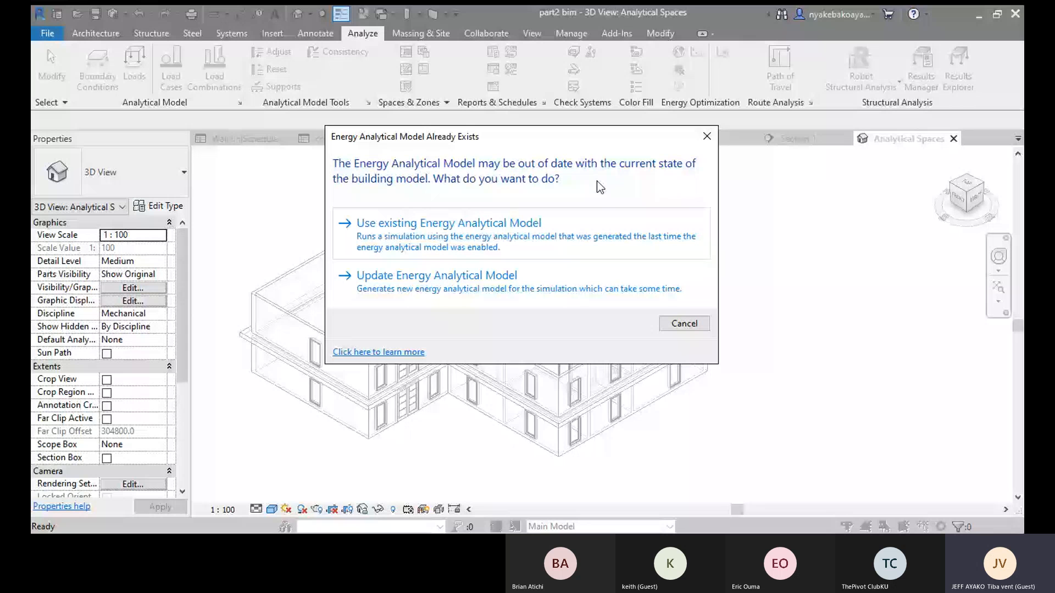
pyautogui.click(391, 230)
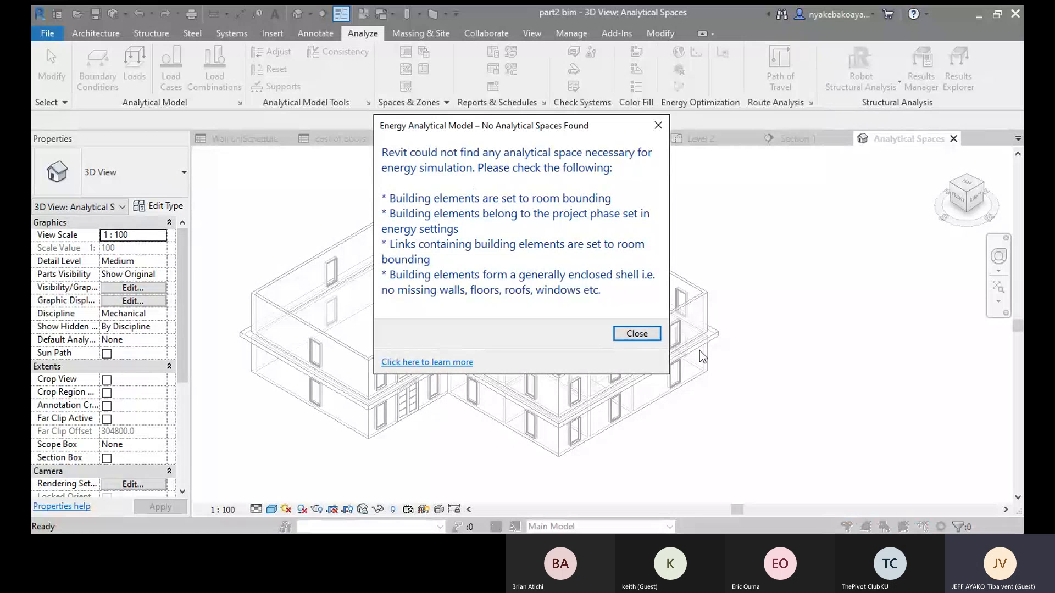
pyautogui.click(637, 334)
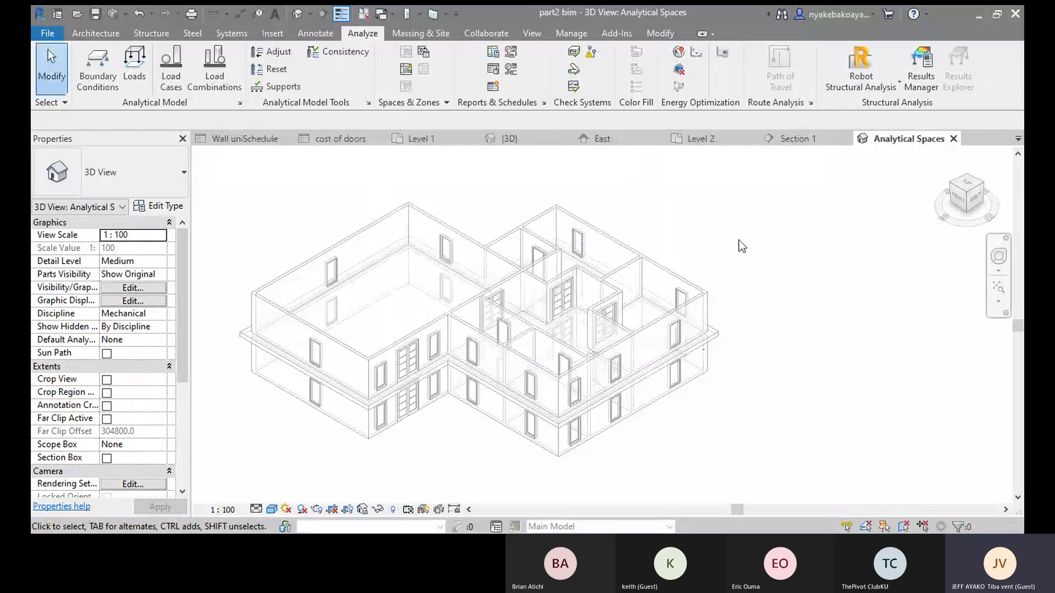
# - Look over the wireframe analytical model of the house and close the Analytical Spaces view
pyautogui.scroll(2, 387, 382)
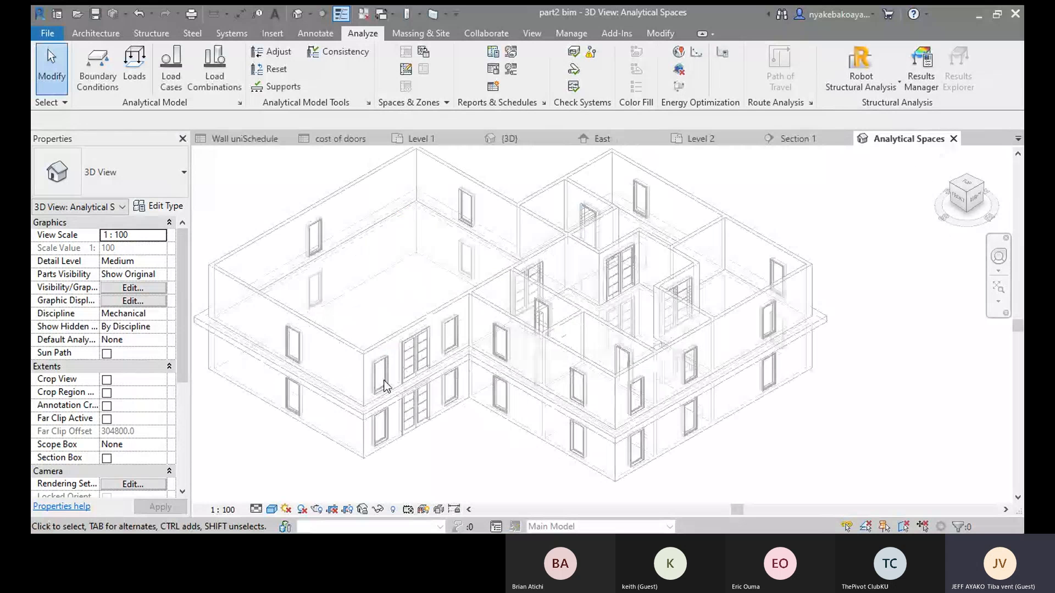
pyautogui.scroll(-3, 384, 387)
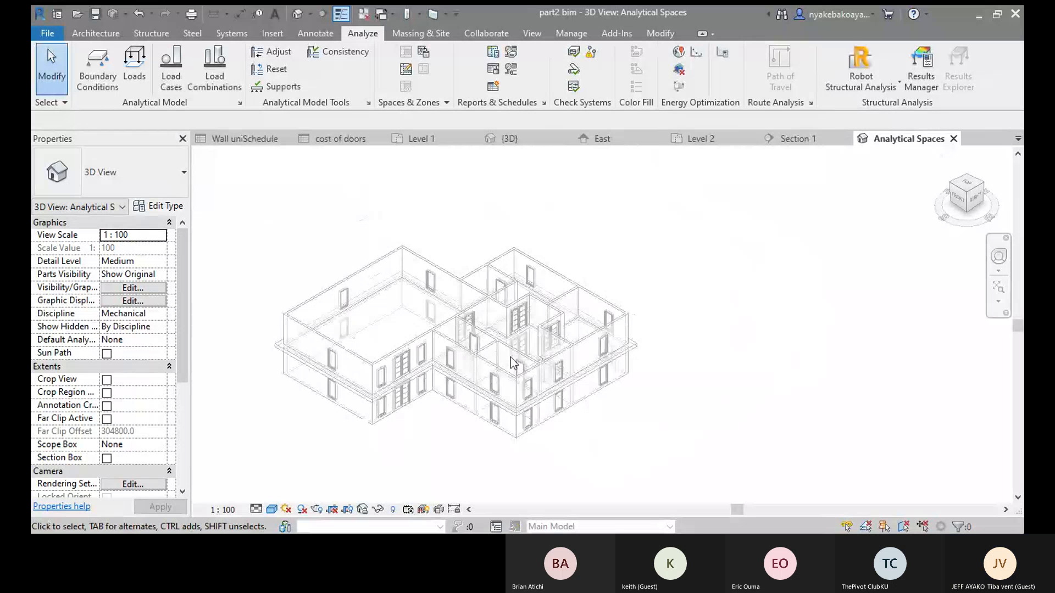
pyautogui.scroll(1, 704, 265)
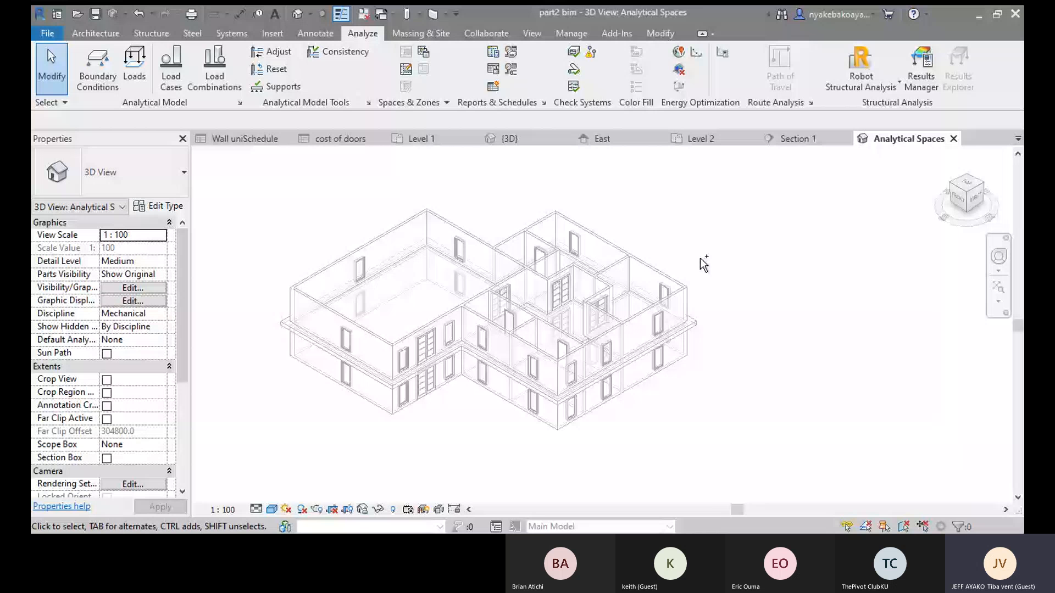
pyautogui.hotkey('ctrl', 'F4')
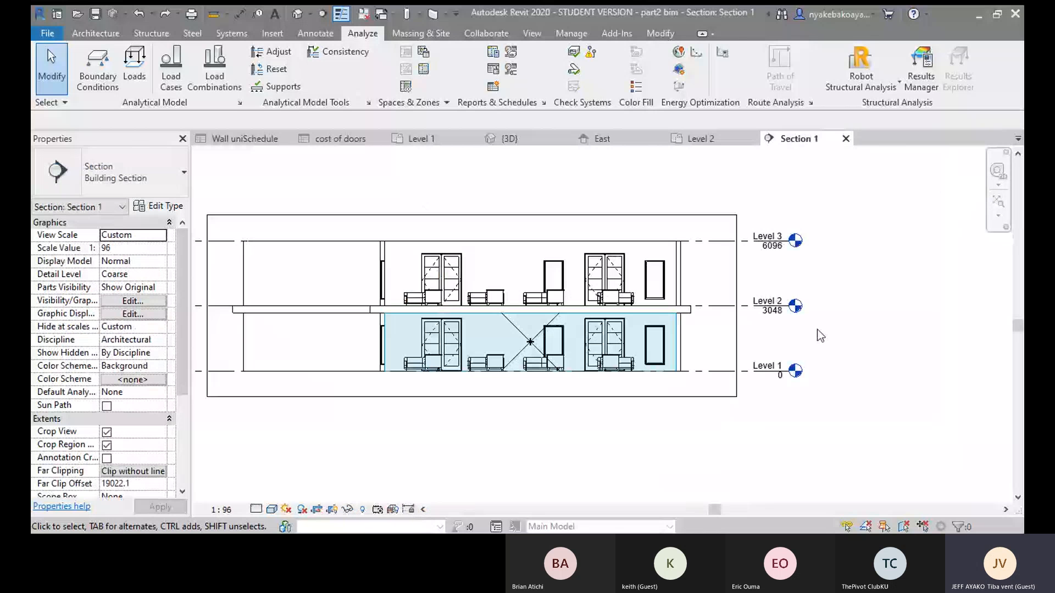
# - Check the living room's height constraints in Section 1 and return to the Level 1 floor plan
pyautogui.click(525, 331)
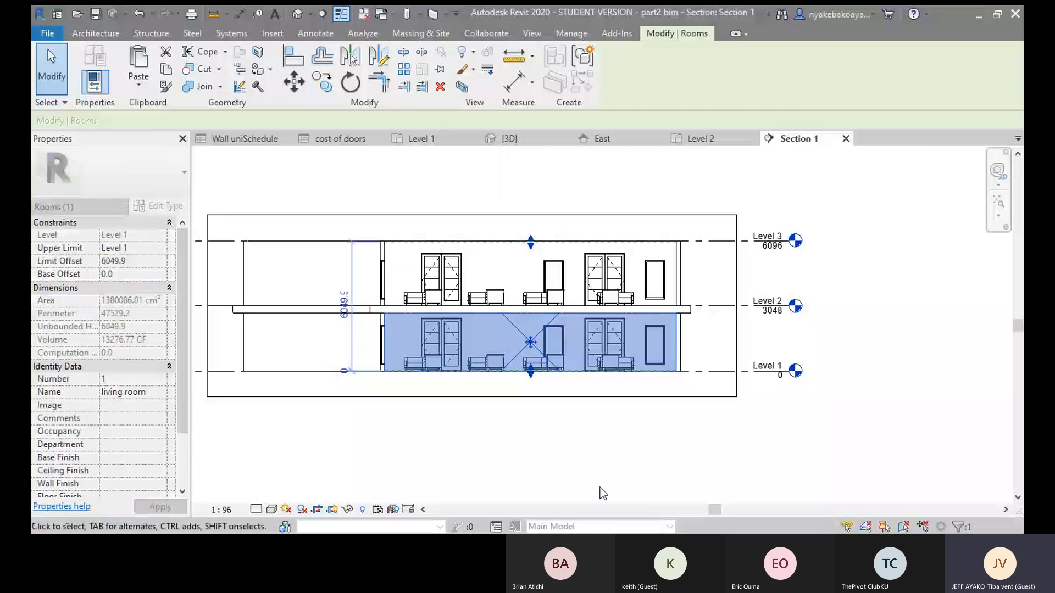
pyautogui.click(687, 449)
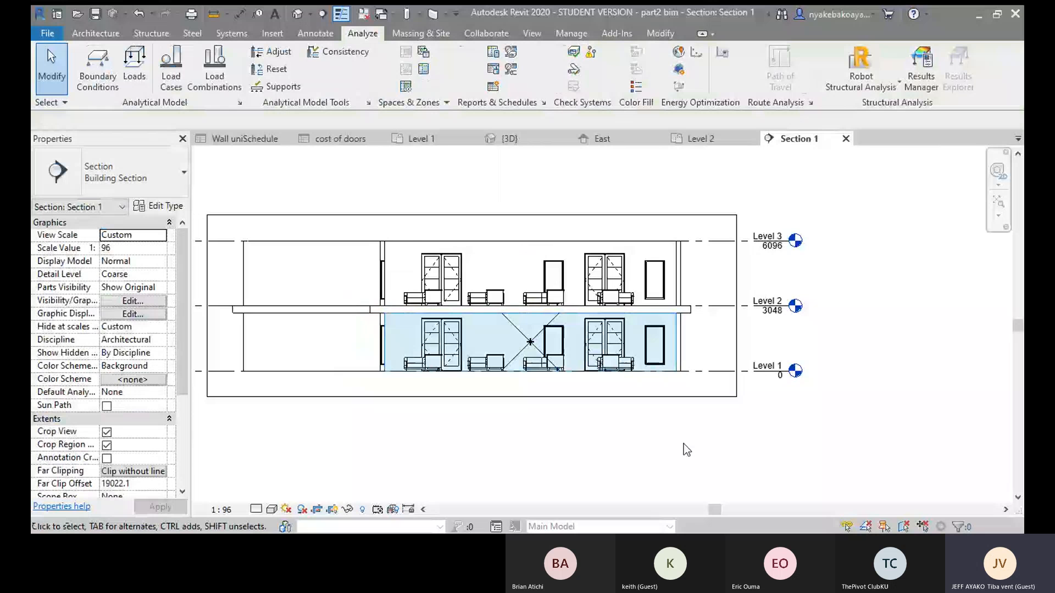
pyautogui.moveTo(687, 450); pyautogui.dragTo(681, 452, button='middle')
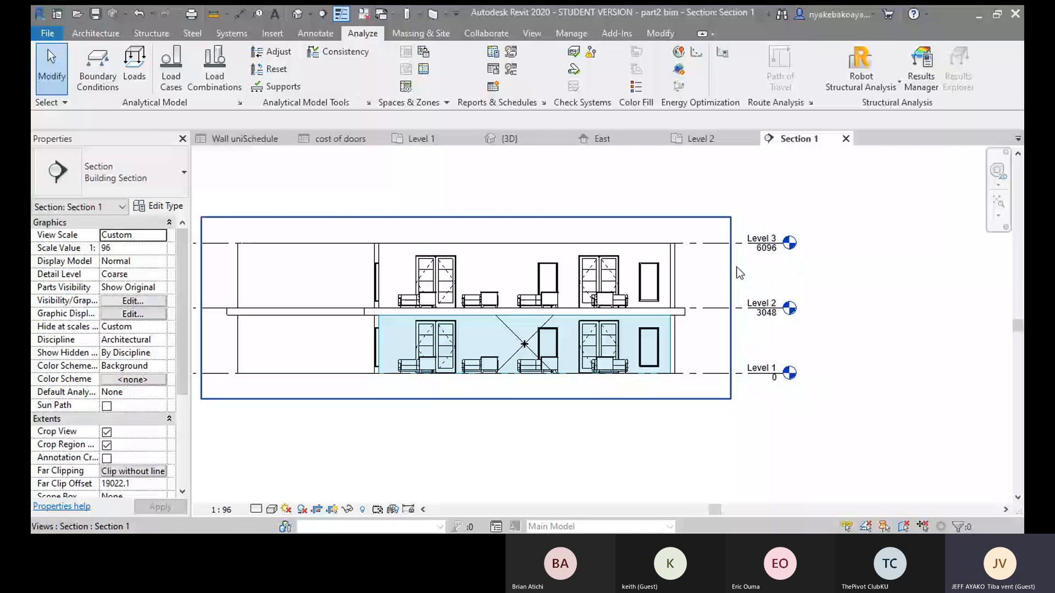
pyautogui.click(421, 139)
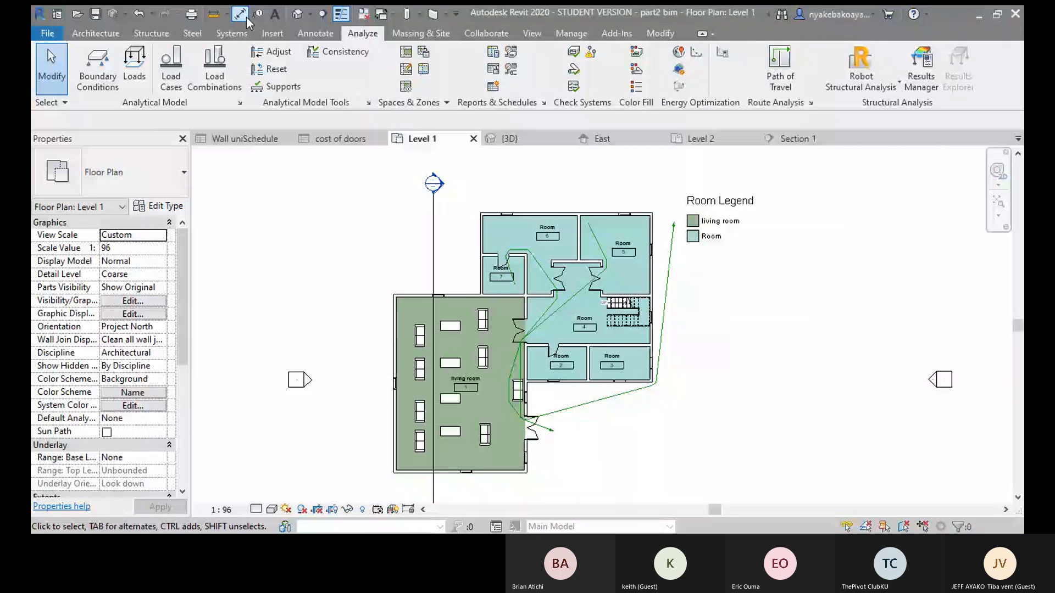
pyautogui.click(323, 13)
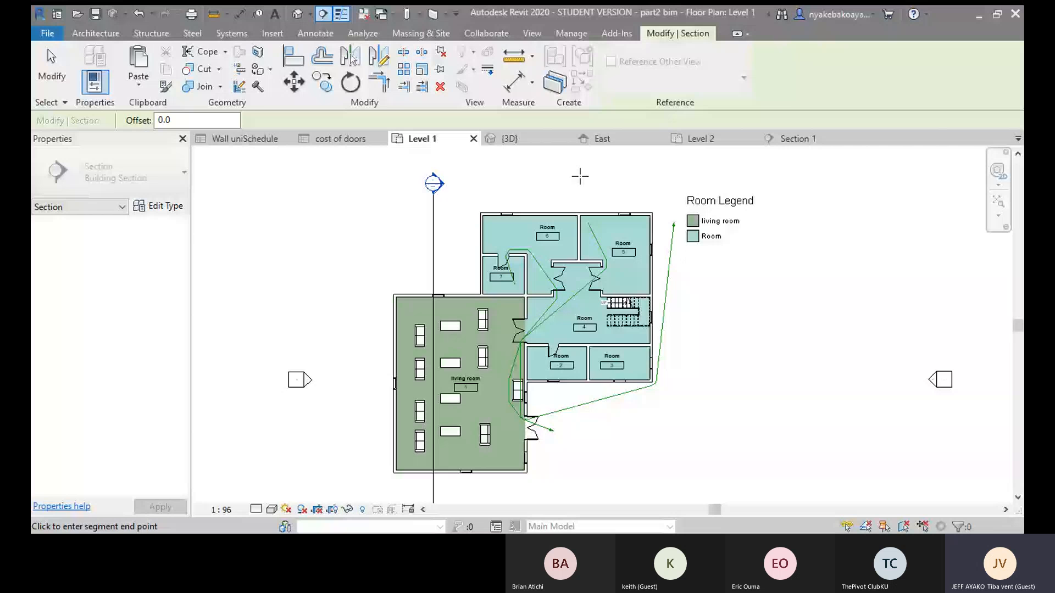
pyautogui.click(580, 176)
pyautogui.press('Escape')
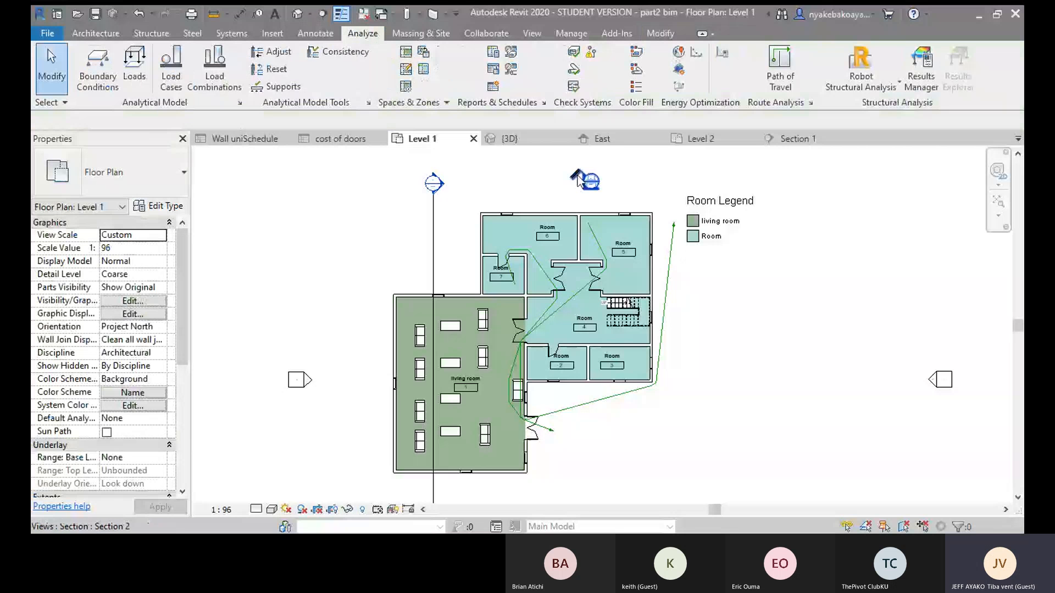
pyautogui.click(579, 180)
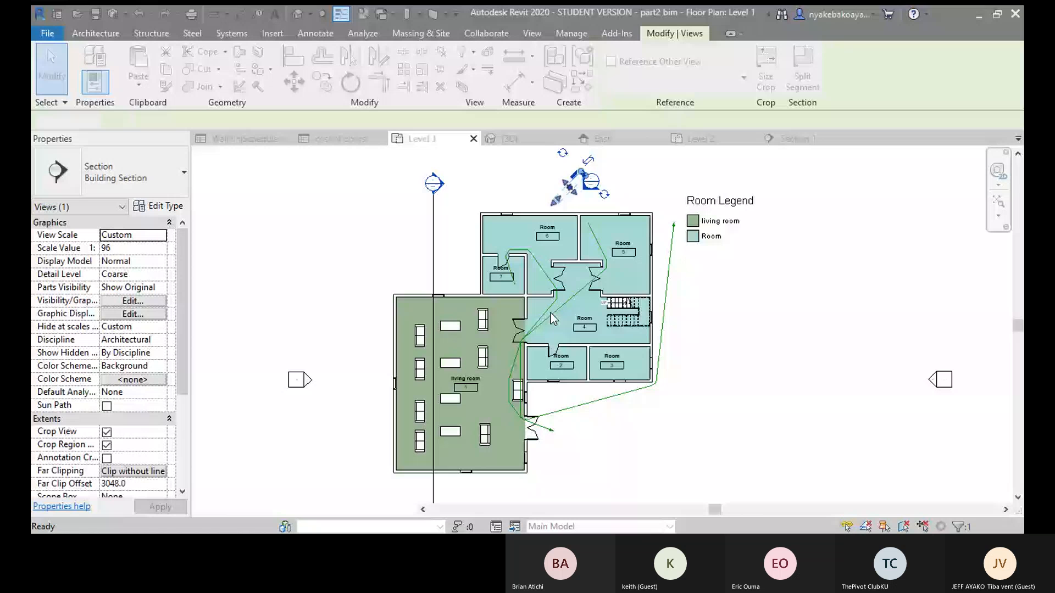
pyautogui.click(551, 312)
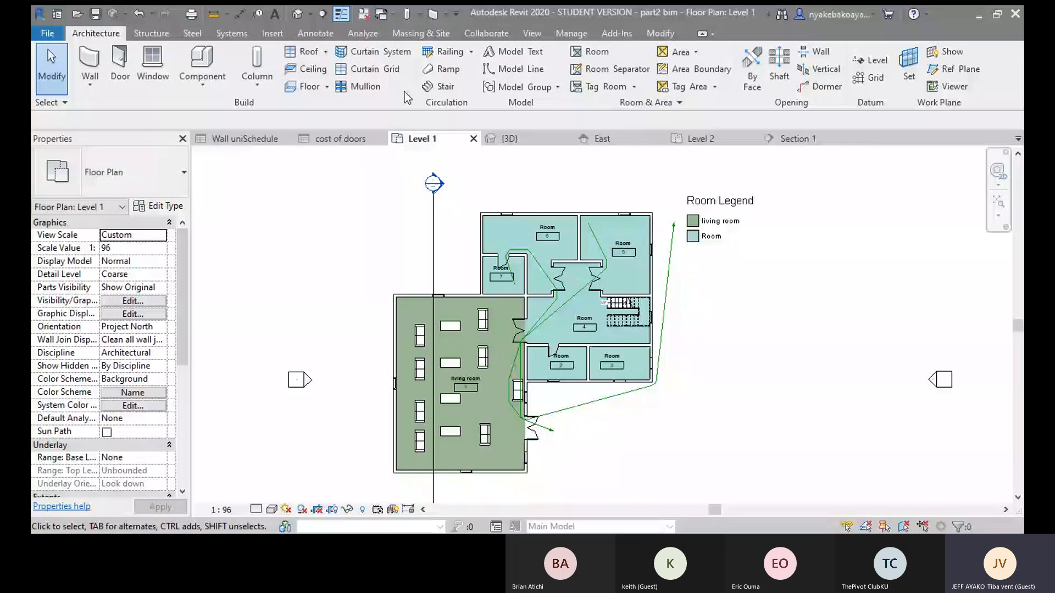
# - Try to draw a section line through Rooms 3, 4 and 5 on Level 1, and delete the slanted section
pyautogui.click(296, 15)
pyautogui.click(621, 478)
pyautogui.click(599, 165)
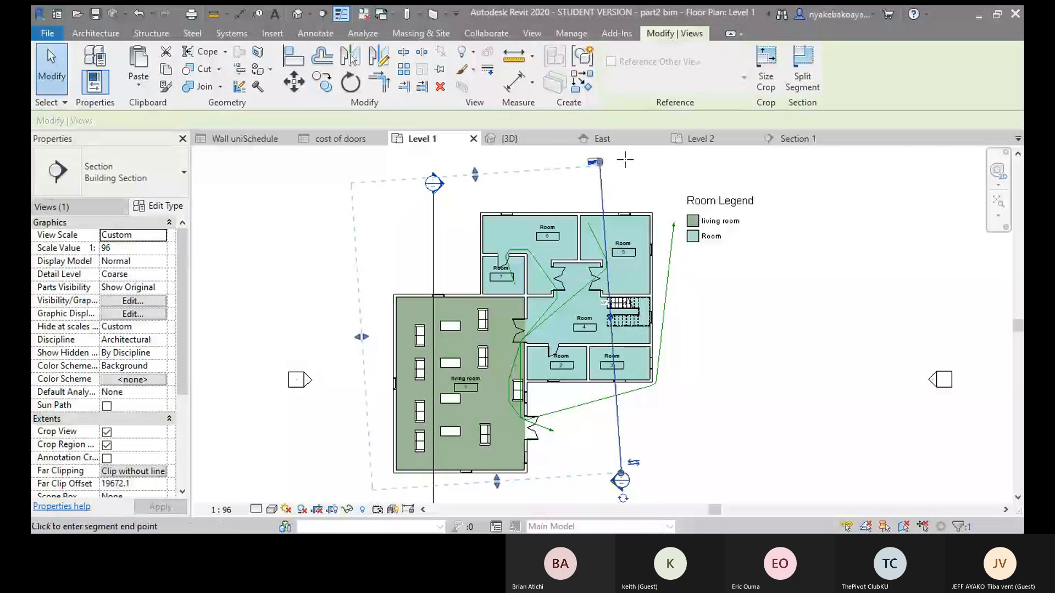
pyautogui.press('Escape')
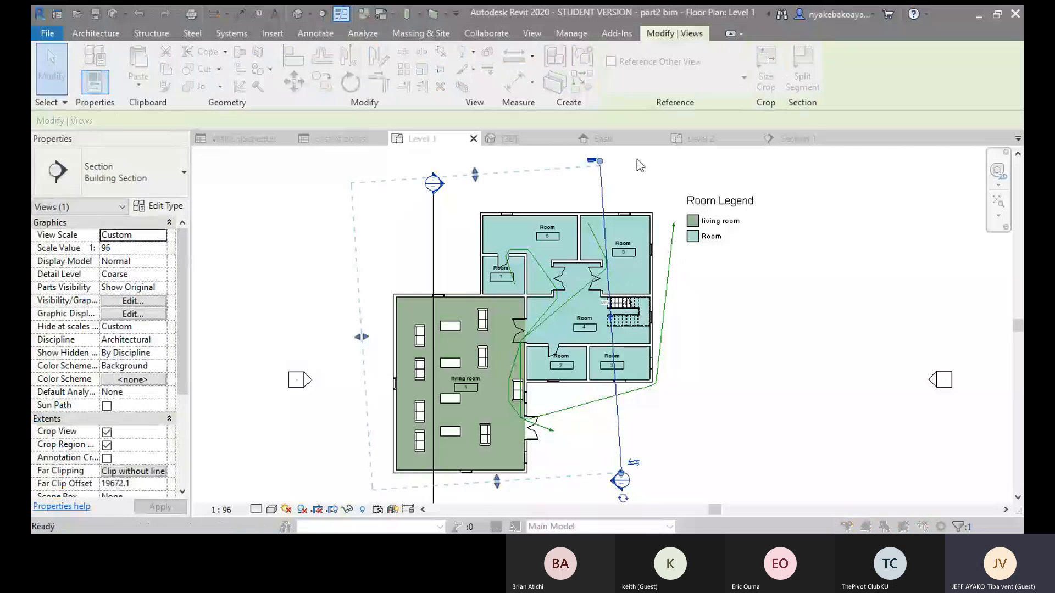
pyautogui.press('Delete')
pyautogui.click(632, 328)
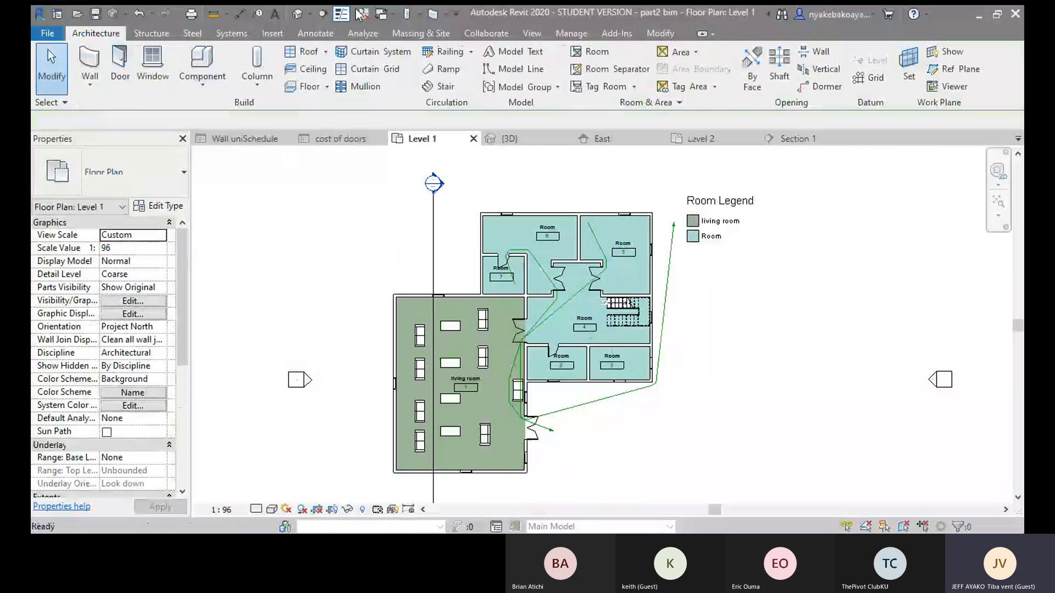
# - Draw a straight vertical building section through Rooms 3, 4 and 5 on the Level 1 plan and open its section view
pyautogui.click(323, 15)
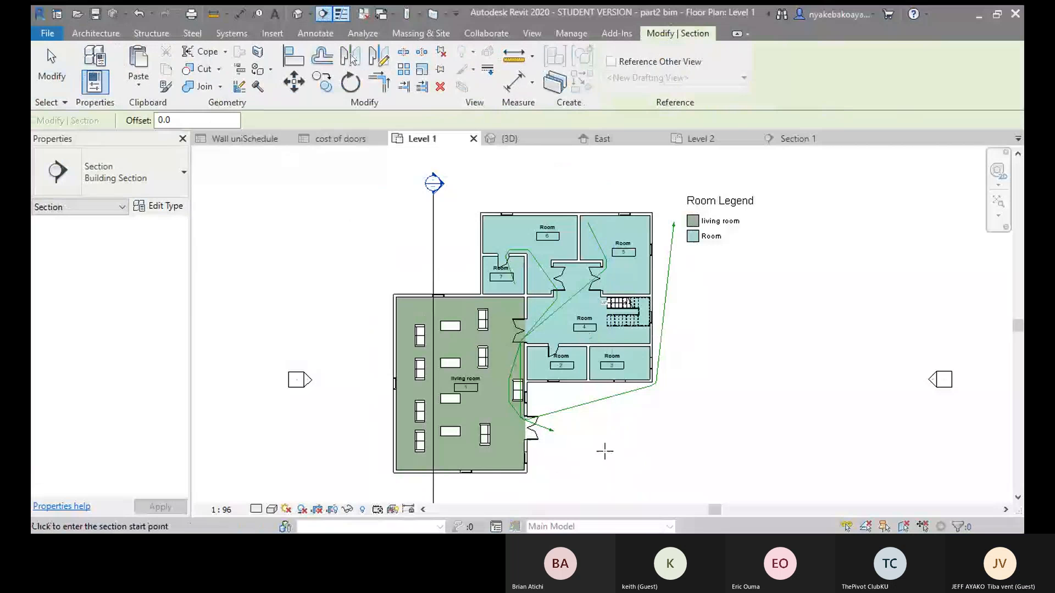
pyautogui.click(604, 173)
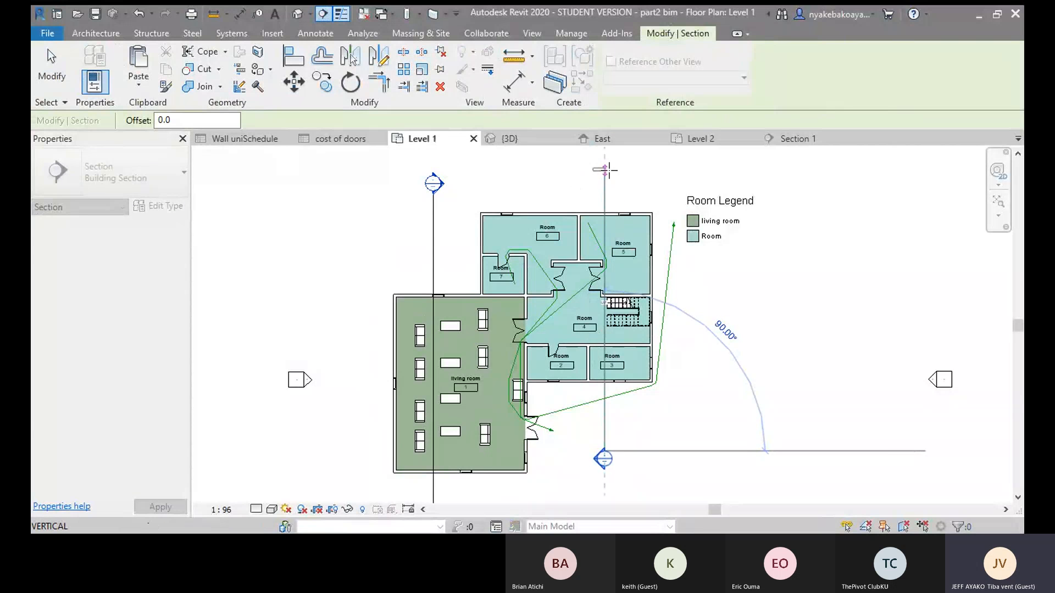
pyautogui.click(605, 171)
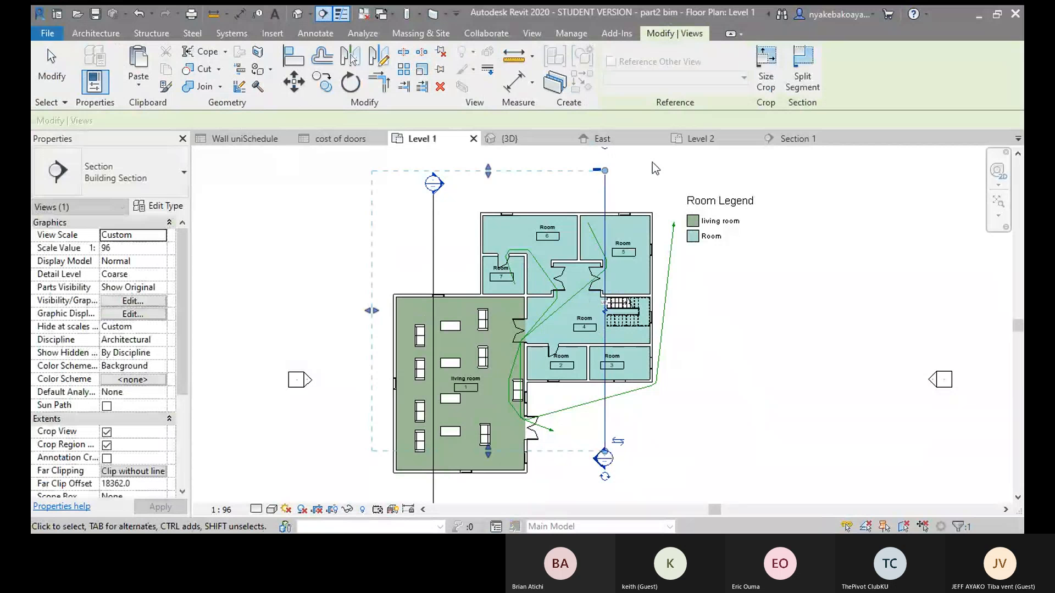
pyautogui.press('Escape')
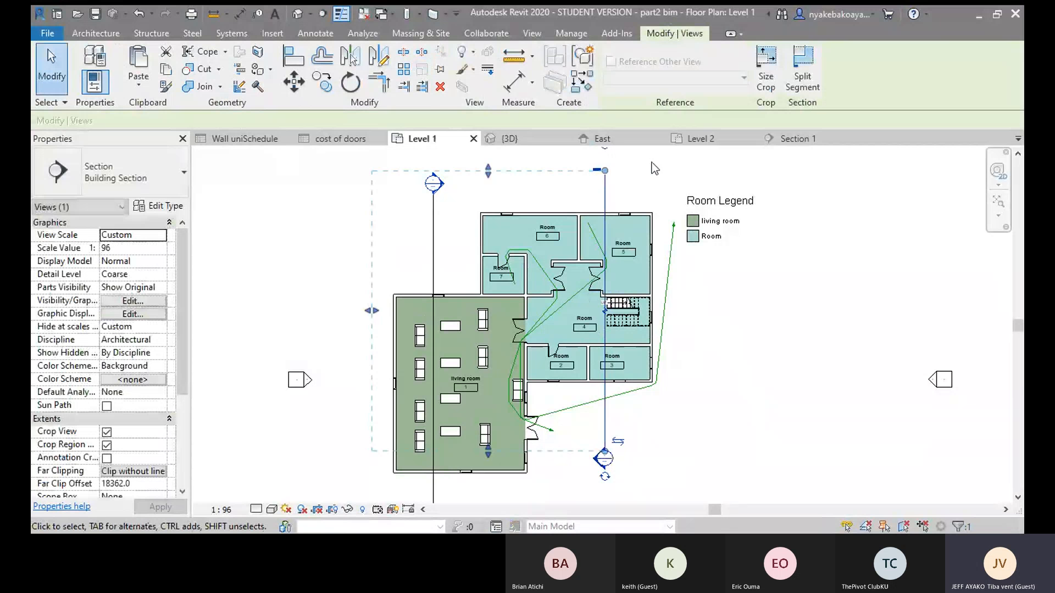
pyautogui.press('Escape')
pyautogui.doubleClick(602, 461)
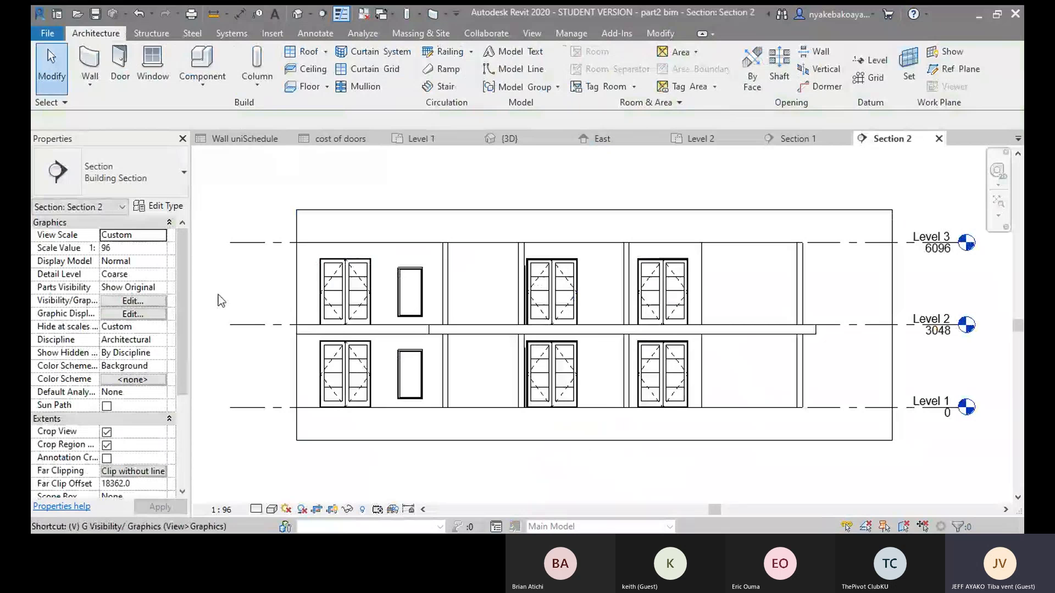
# - Make the Rooms Interior Fill and Reference visible in the Visibility/Graphic Overrides of Section 2
pyautogui.press('v')
pyautogui.press('v')
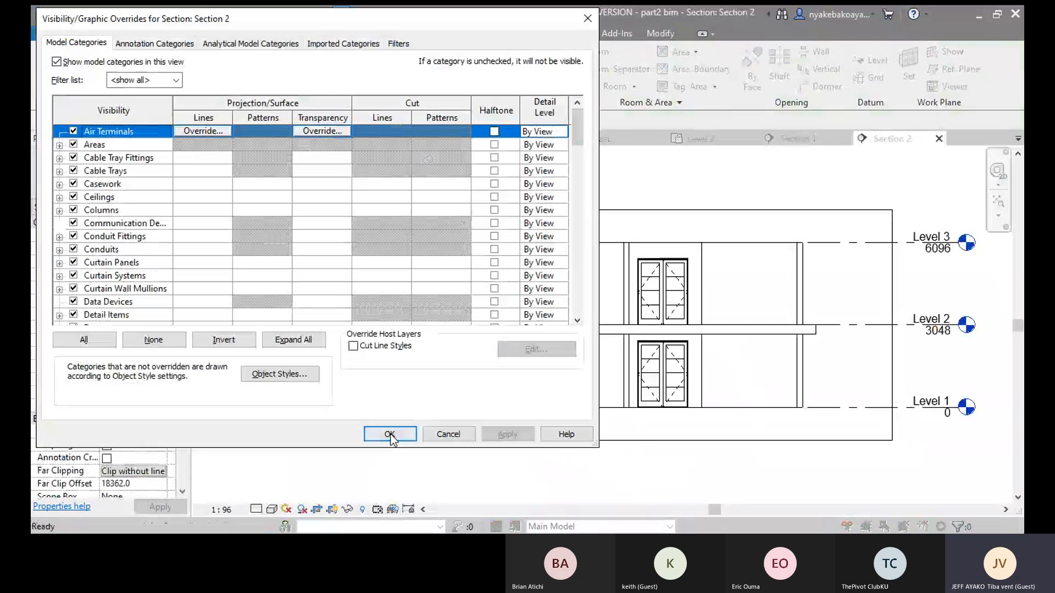
pyautogui.scroll(-13, 87, 300)
pyautogui.scroll(-2, 87, 300)
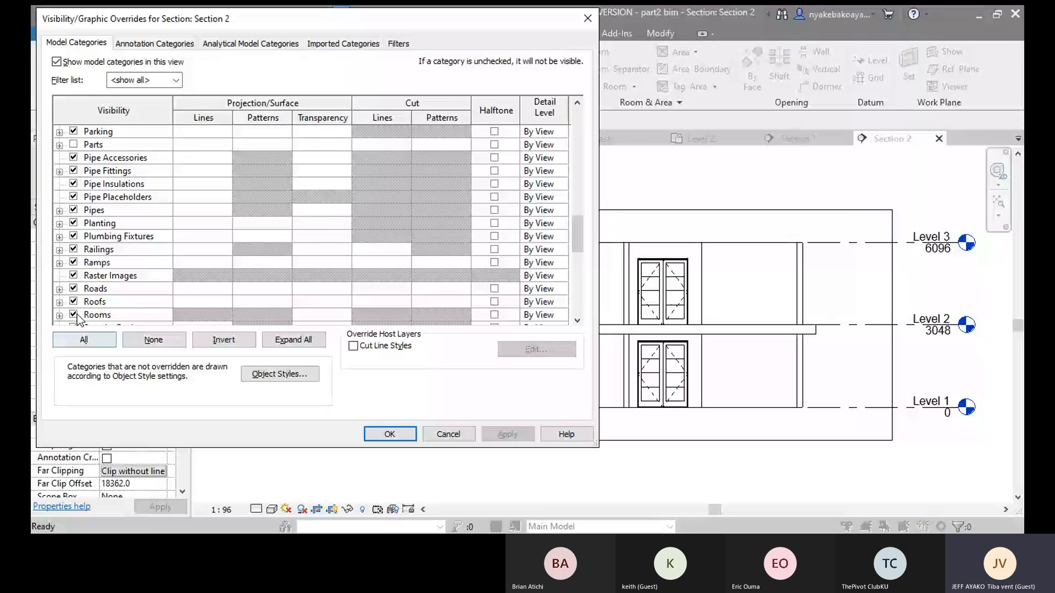
pyautogui.scroll(-2, 90, 302)
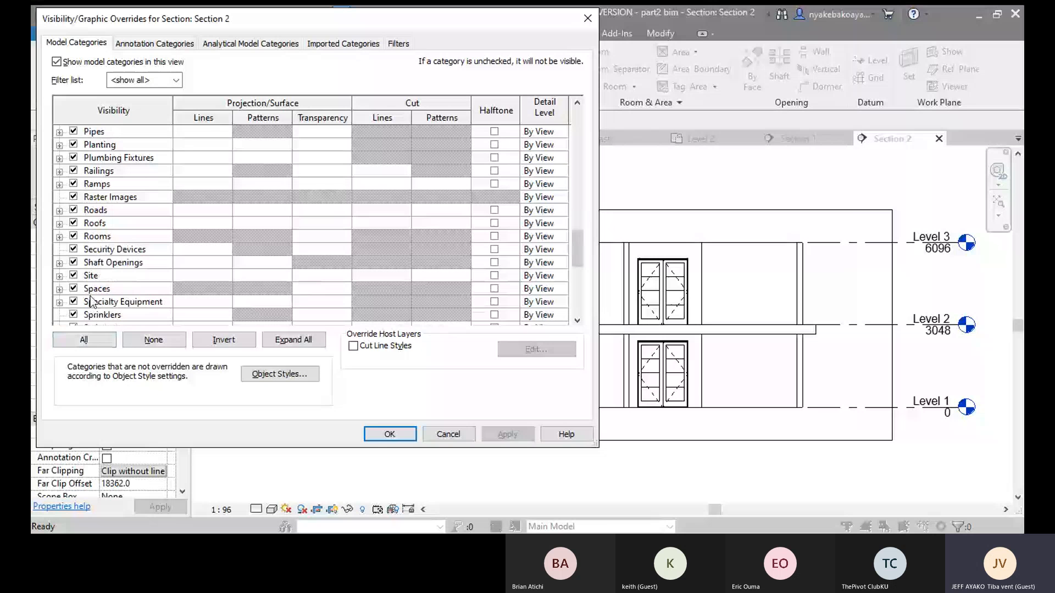
pyautogui.click(59, 237)
pyautogui.click(88, 262)
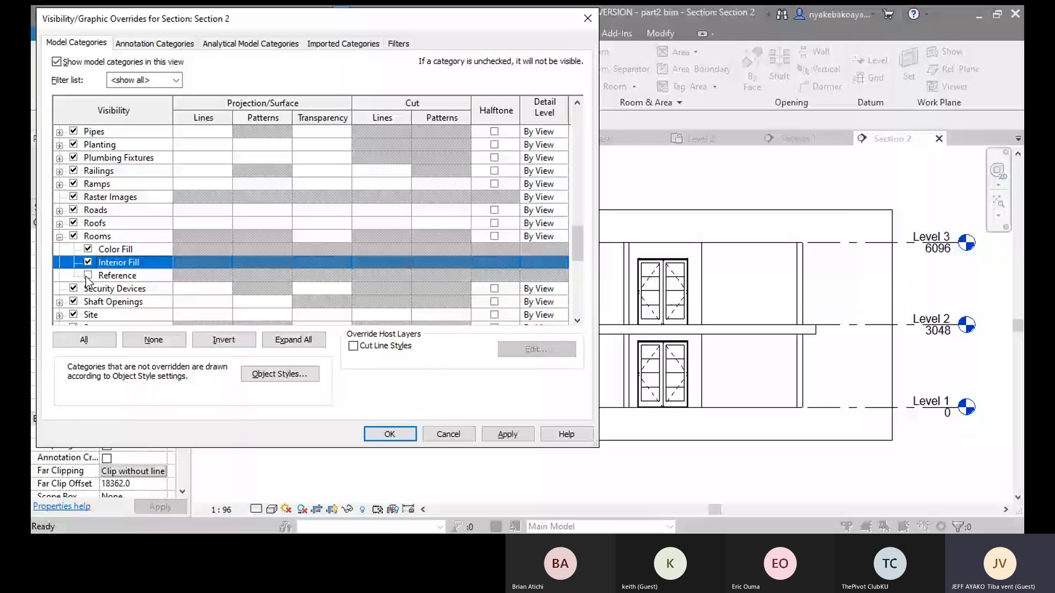
pyautogui.press('Return')
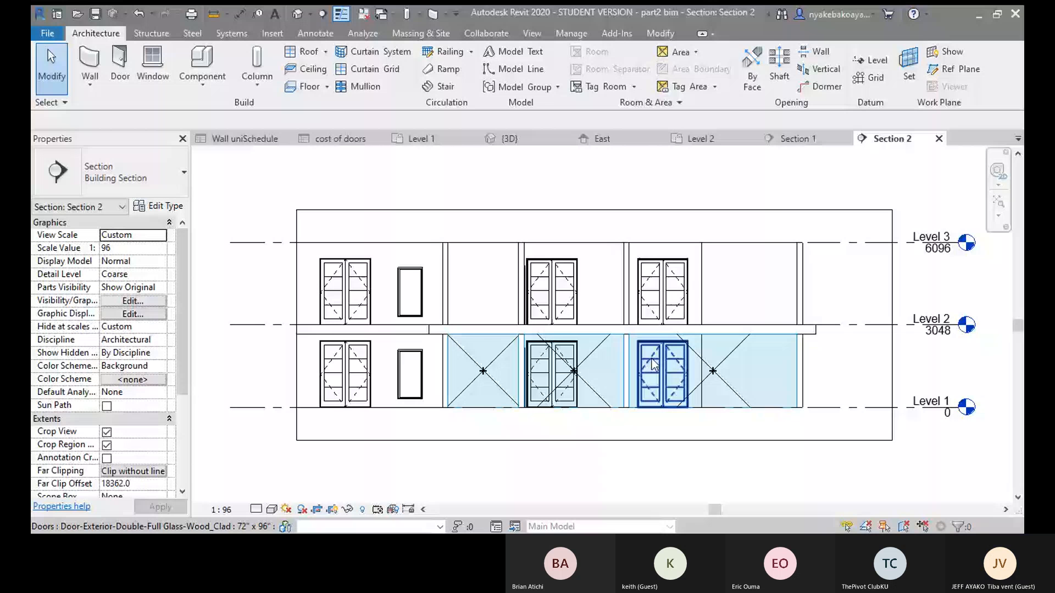
# - Extend the upper limits of Rooms 4, 3 and 5 in Section 2 up to about Level 3, roughly 6096 mm
pyautogui.click(574, 371)
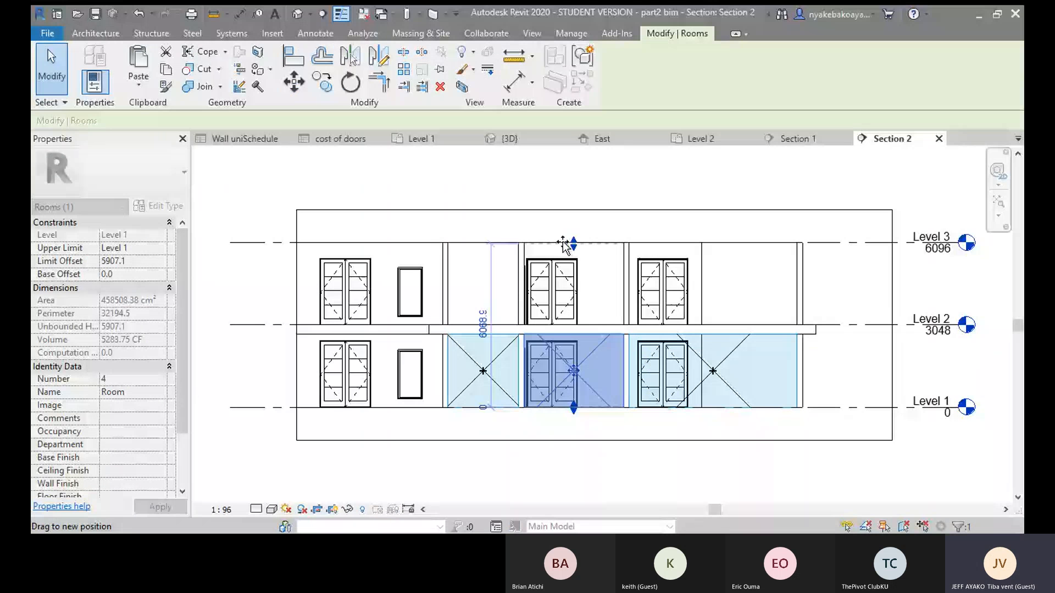
pyautogui.click(478, 347)
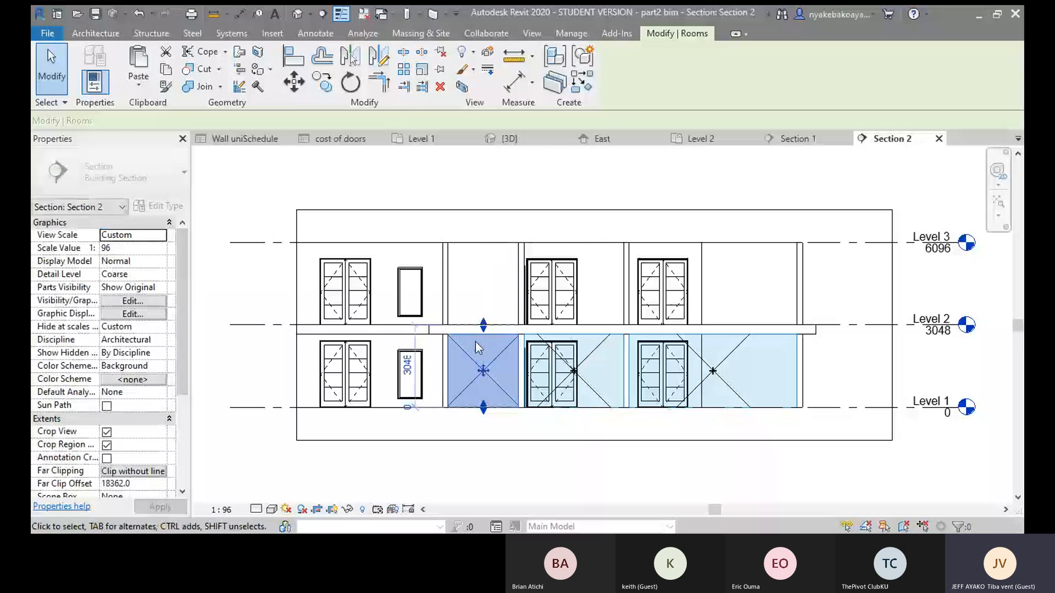
pyautogui.moveTo(483, 325); pyautogui.dragTo(484, 243)
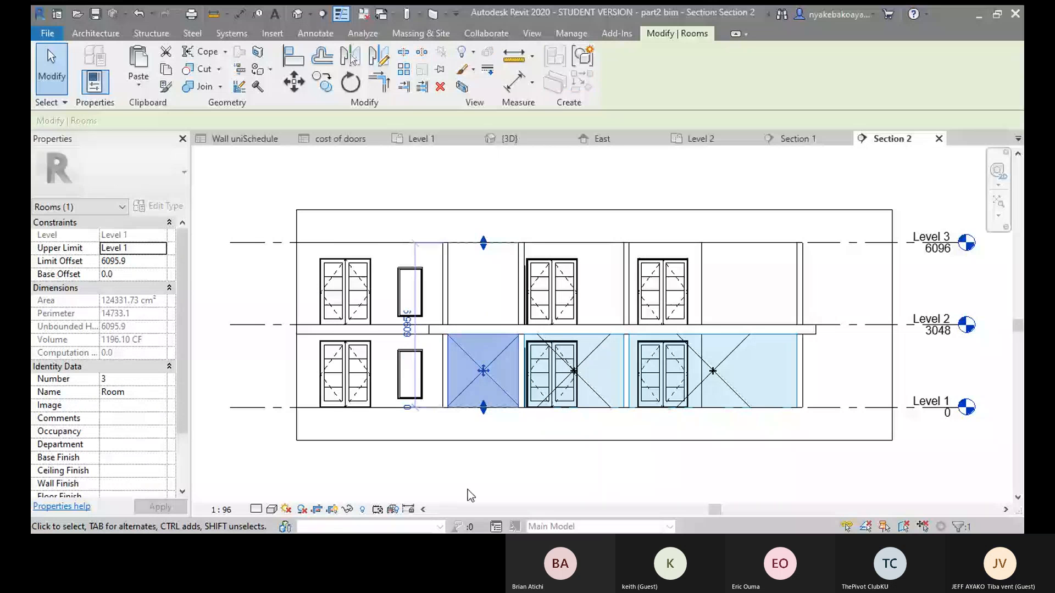
pyautogui.click(723, 363)
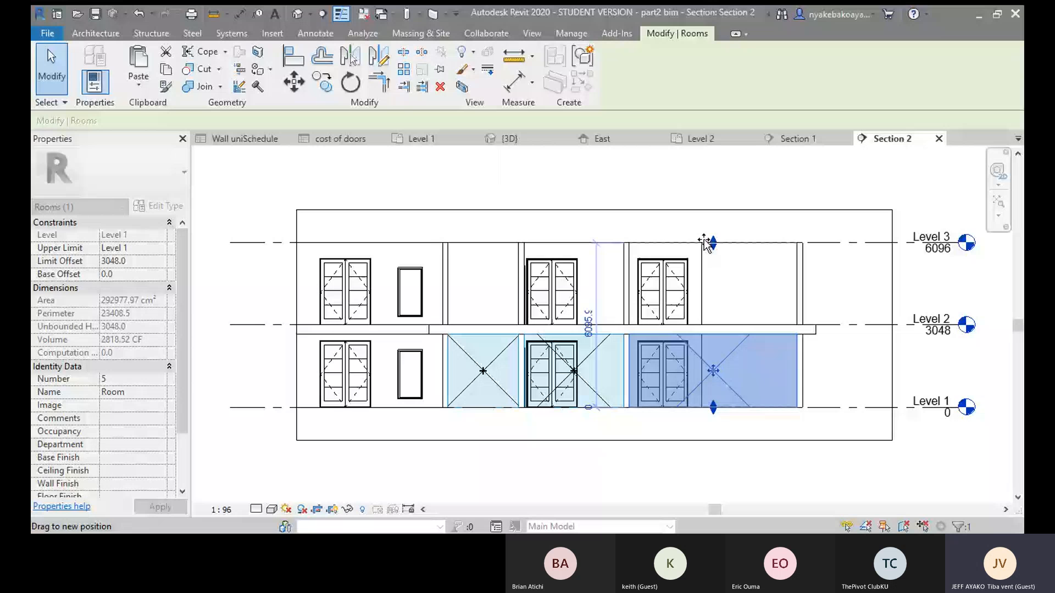
pyautogui.press('Escape')
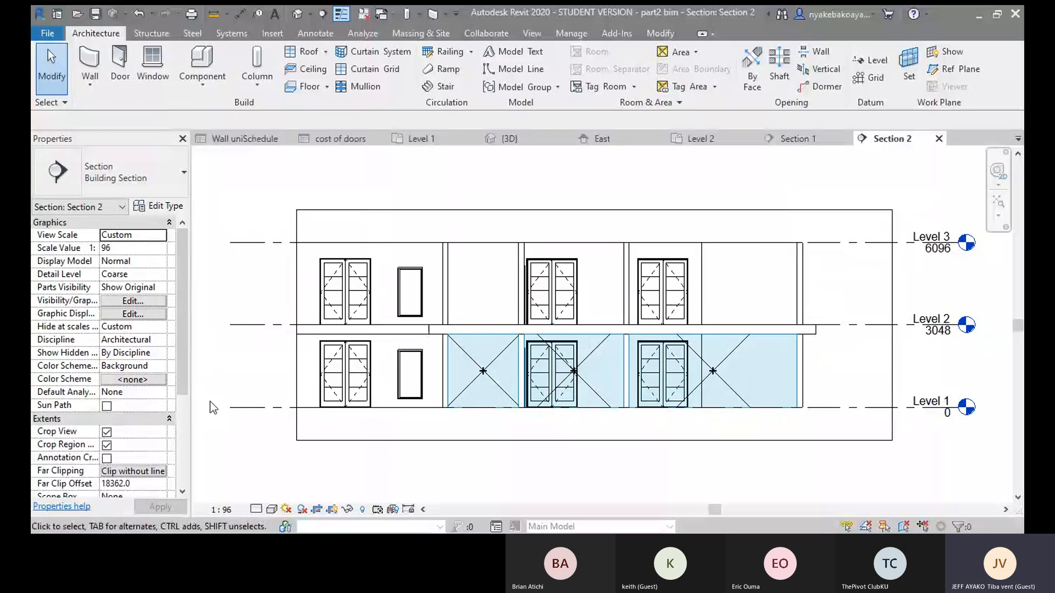
# - Create the energy analytical model of the building from the default 3D view and inspect its Analytical Spaces view
pyautogui.click(507, 140)
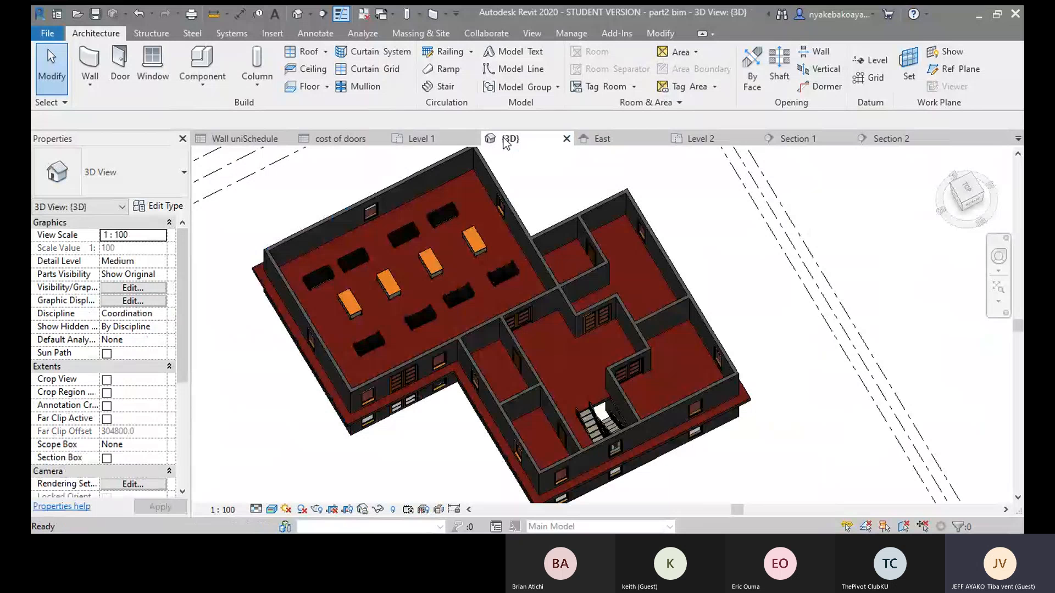
pyautogui.click(373, 32)
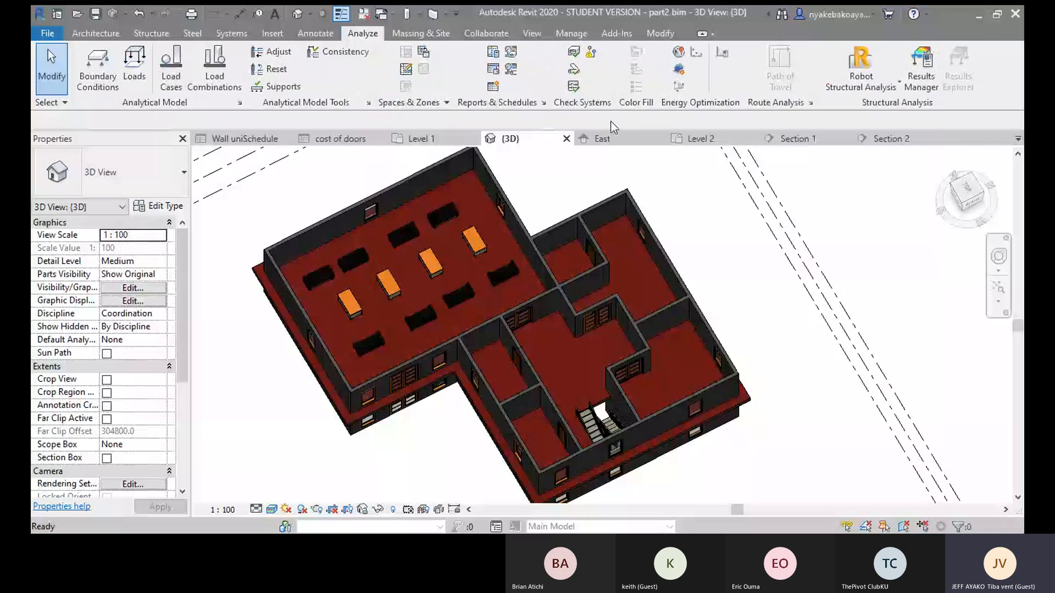
pyautogui.click(694, 59)
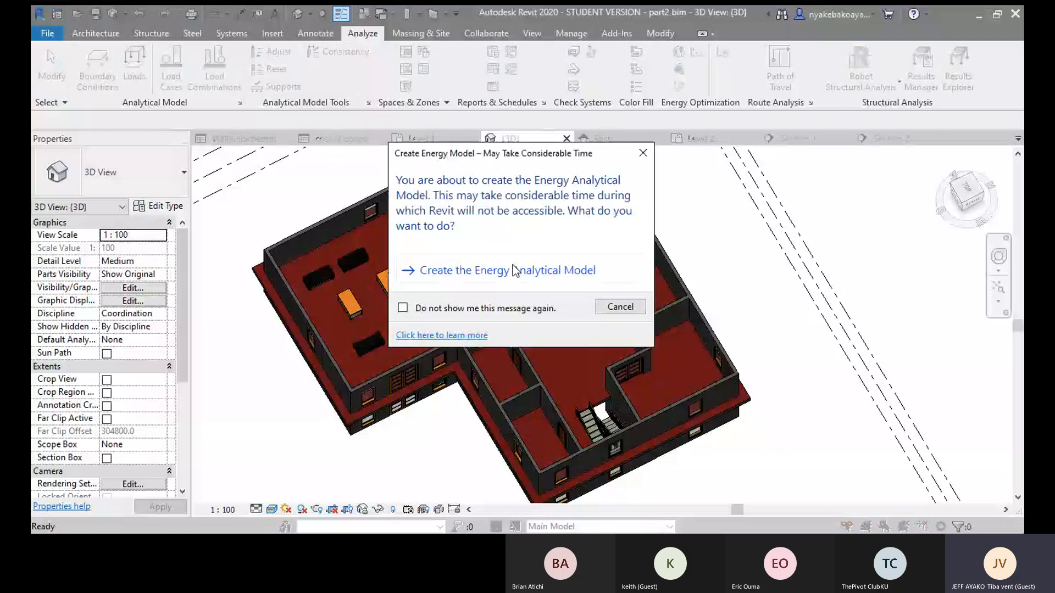
pyautogui.click(507, 270)
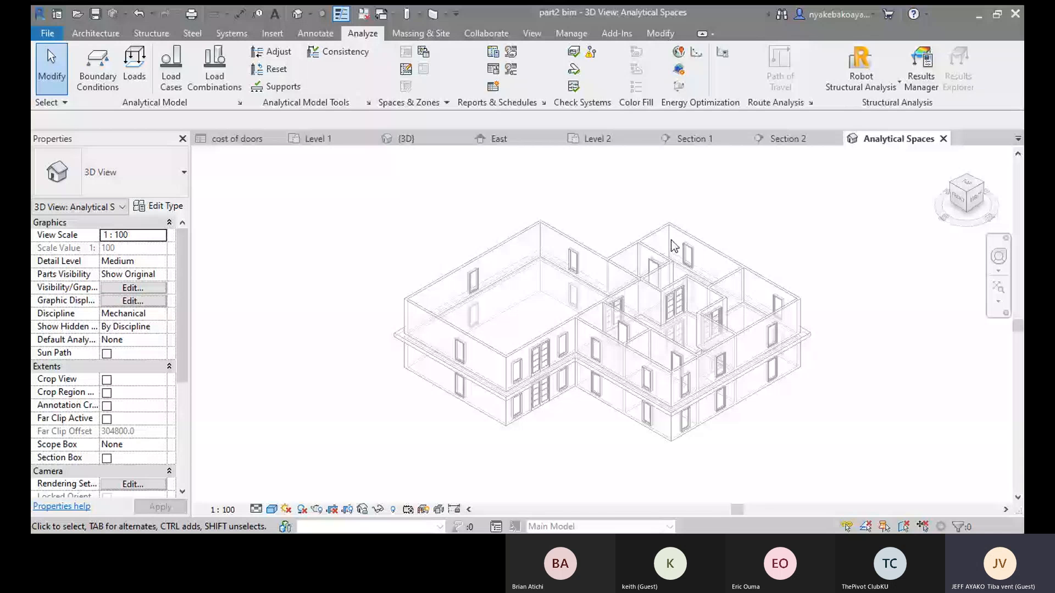
pyautogui.scroll(3, 687, 313)
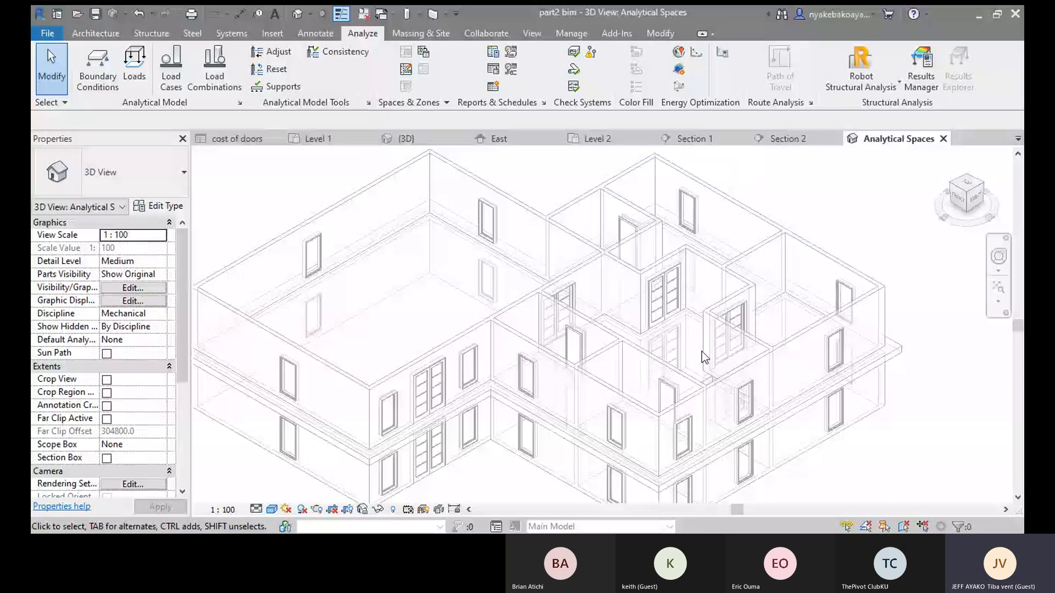
# - Try to create the energy analytical model again from the Analytical Spaces view and generate the energy simulation
pyautogui.click(679, 68)
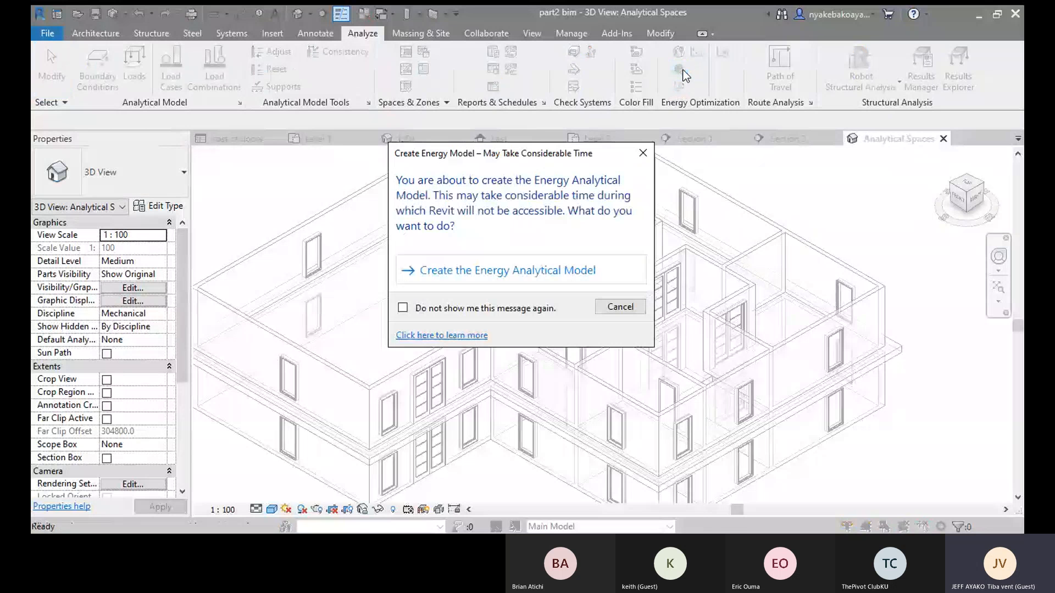
pyautogui.click(504, 269)
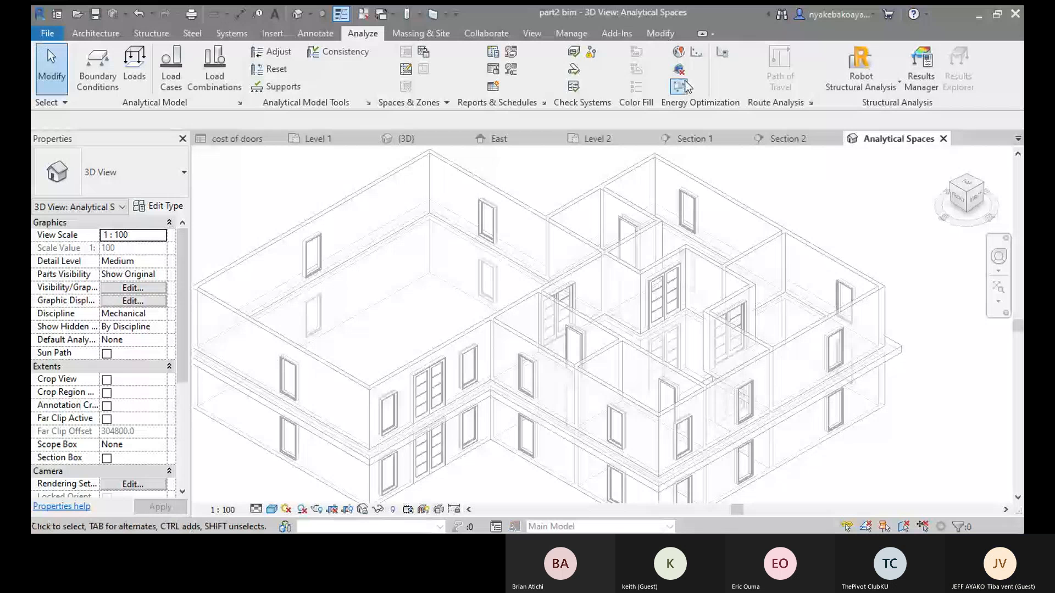
pyautogui.click(680, 86)
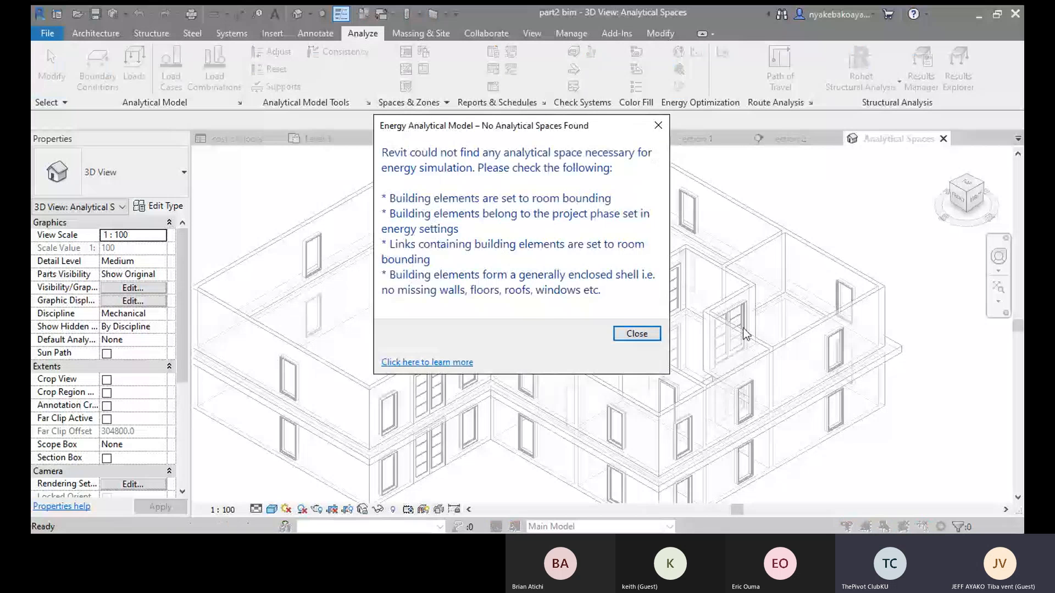
pyautogui.click(636, 333)
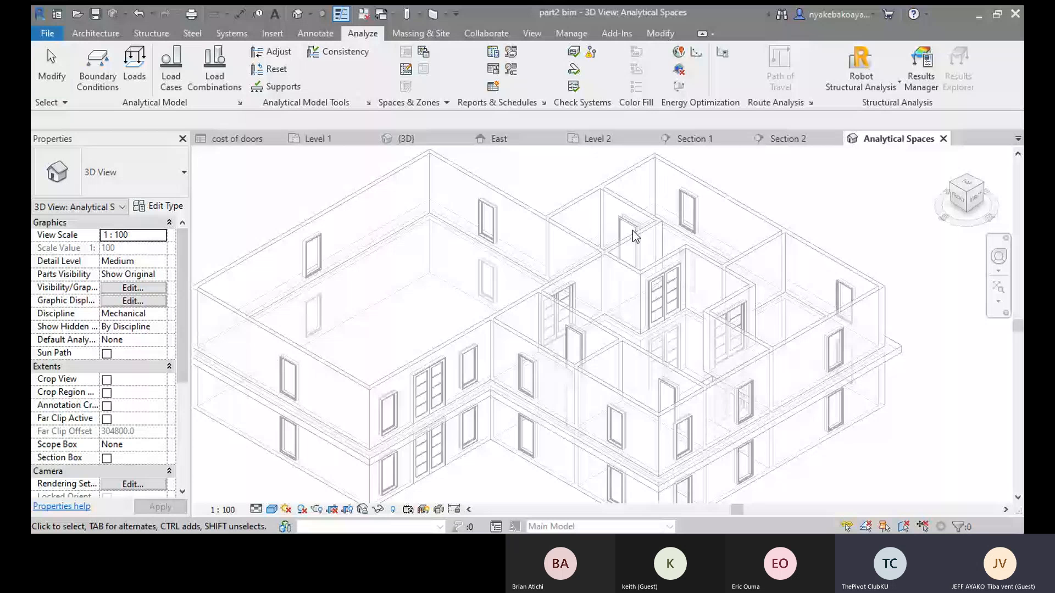
pyautogui.scroll(-3, 568, 275)
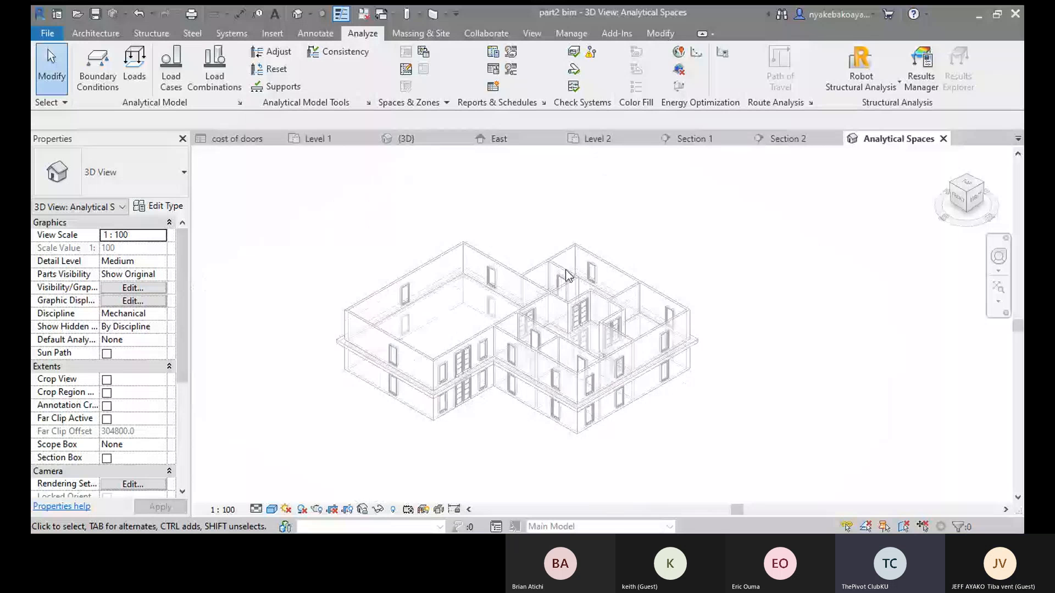